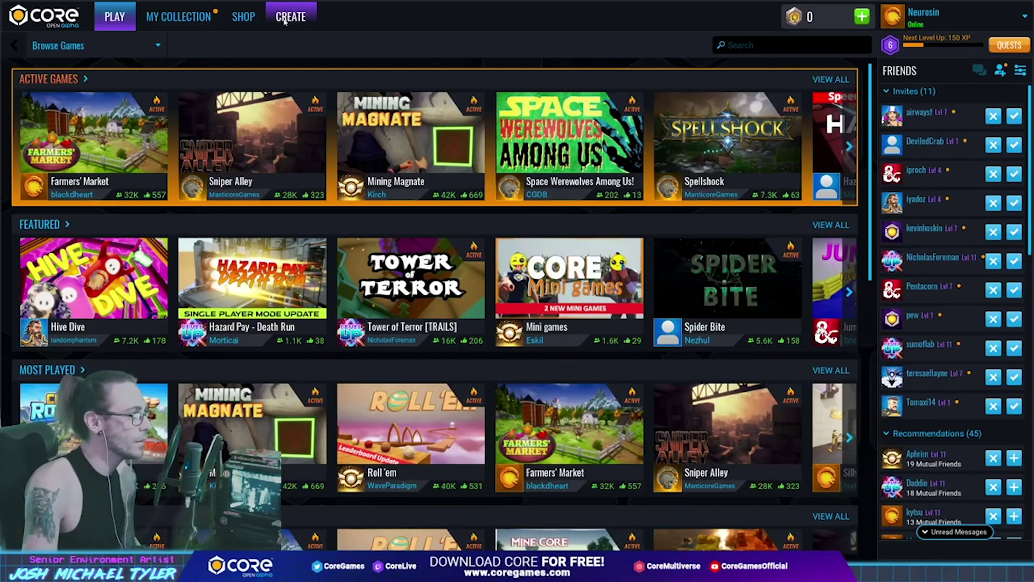
Go to My Projects in the CREATE area and start a new project
click(284, 21)
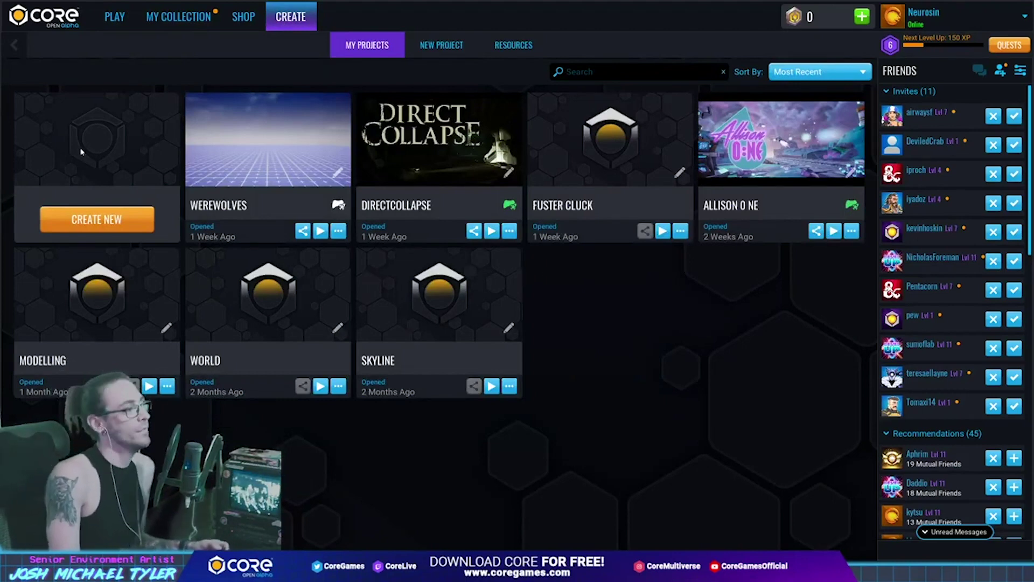
click(110, 220)
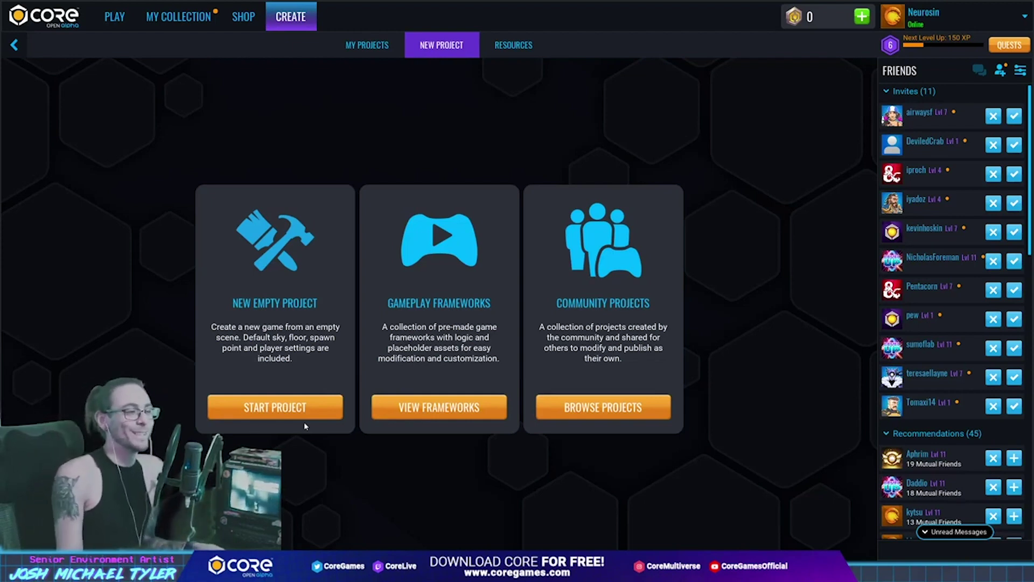
Create a new empty project named 'House on Haunted House'
click(301, 408)
text(H)
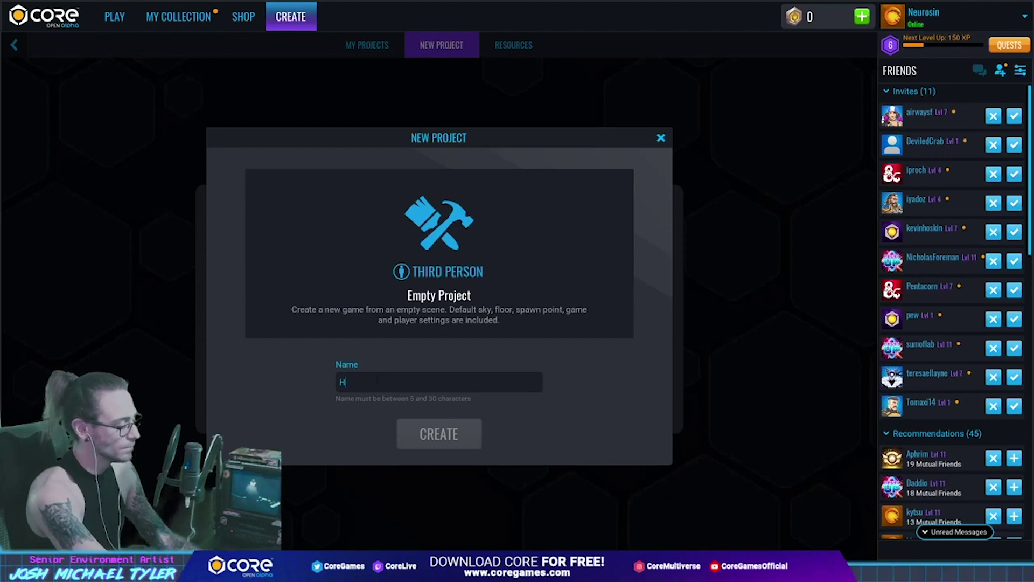
text(ouse on )
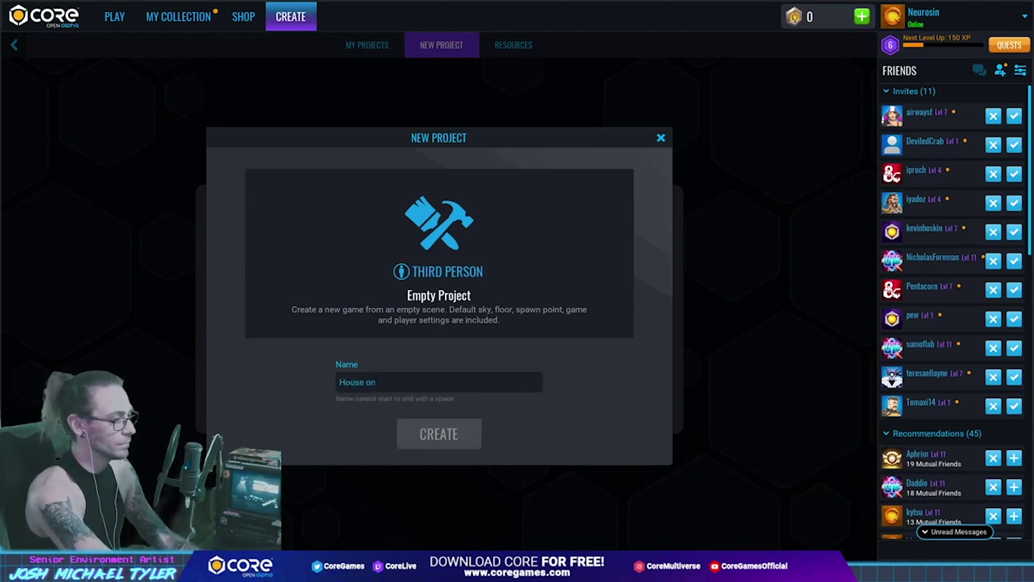
text(Haunted House)
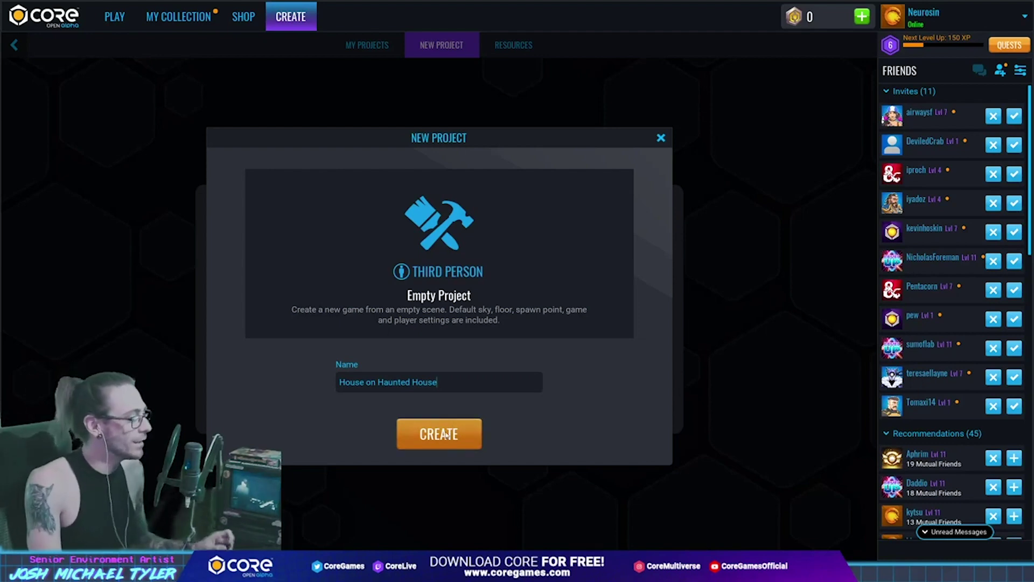
click(446, 434)
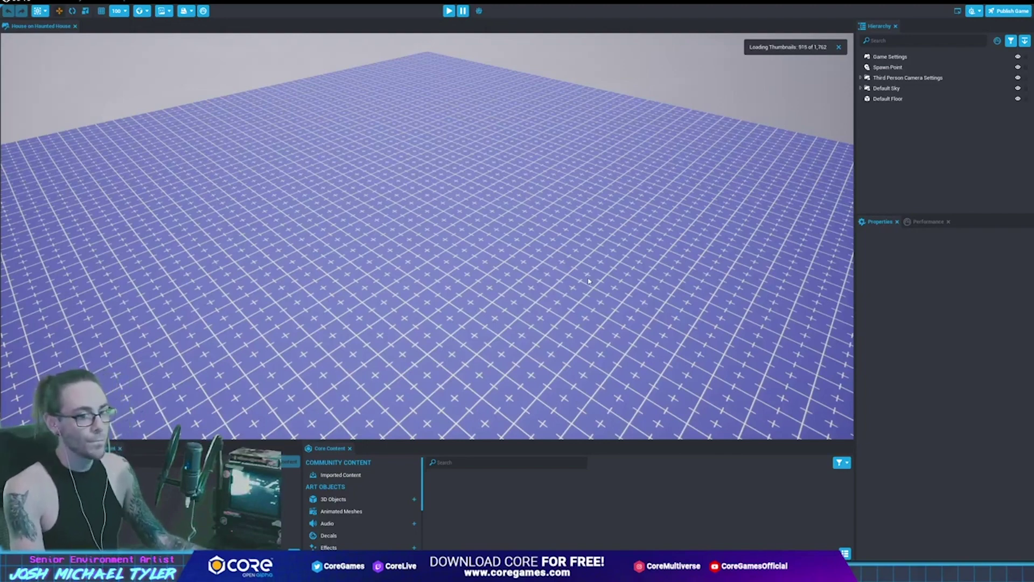
right_drag(570, 242, 436, 257)
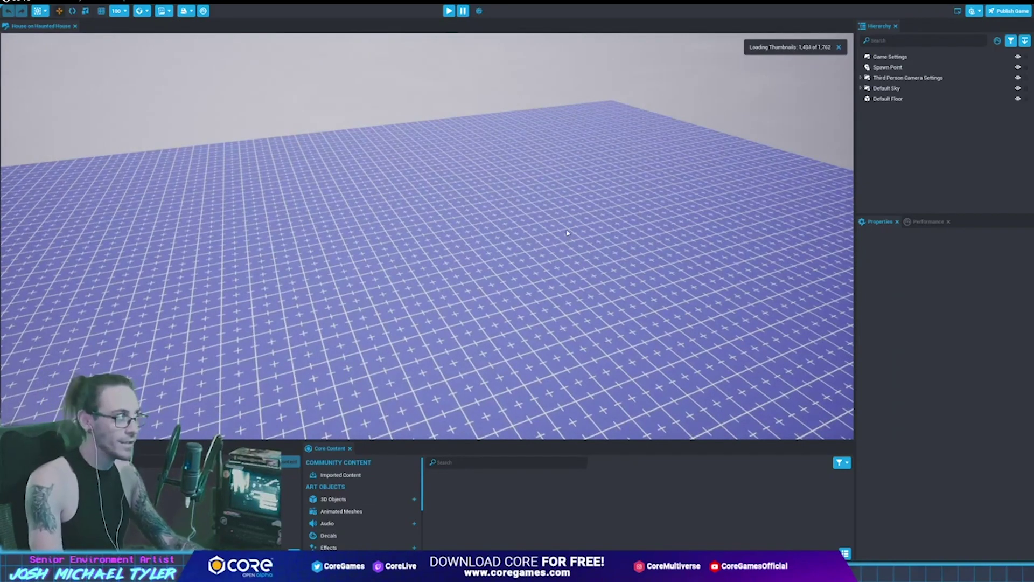
right_drag(510, 271, 563, 270)
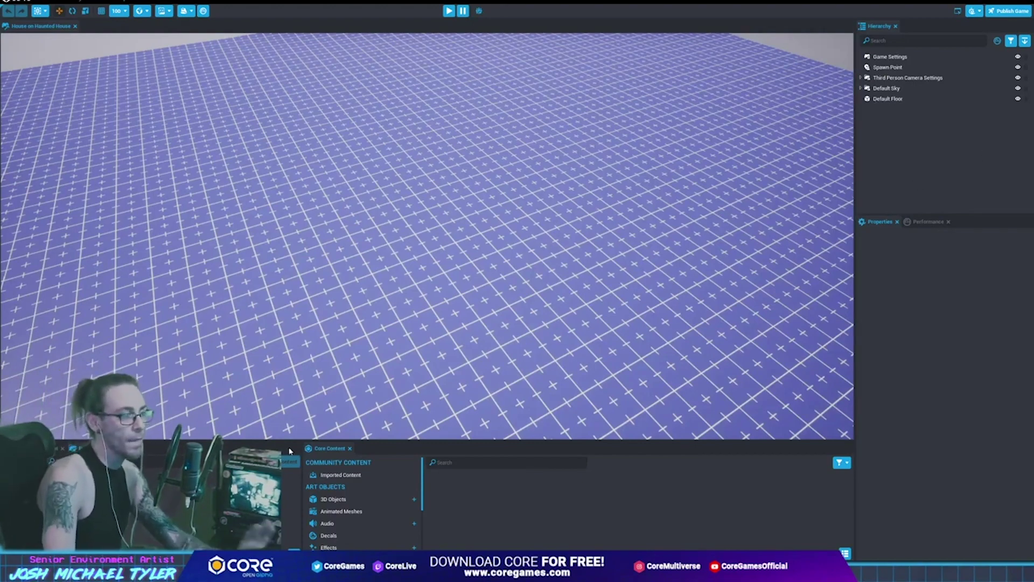
scroll(442, 266, down, 5)
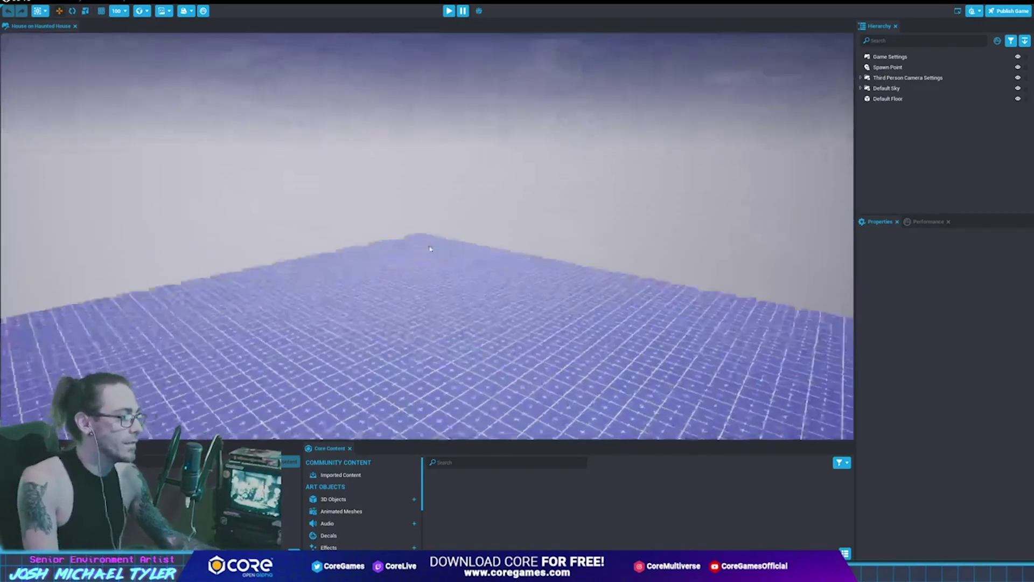
scroll(442, 266, up, 3)
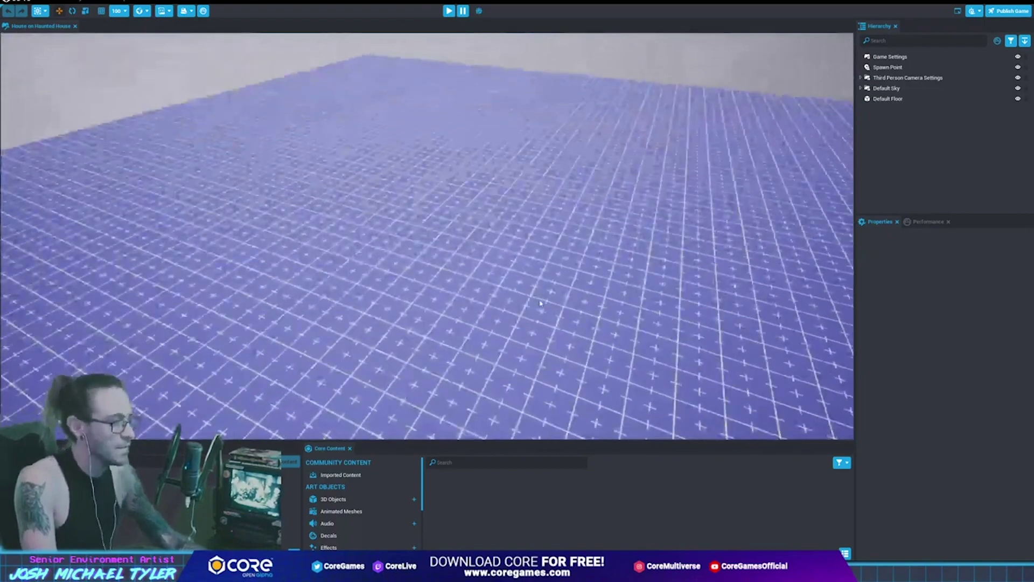
click(543, 300)
right_drag(325, 288, 397, 320)
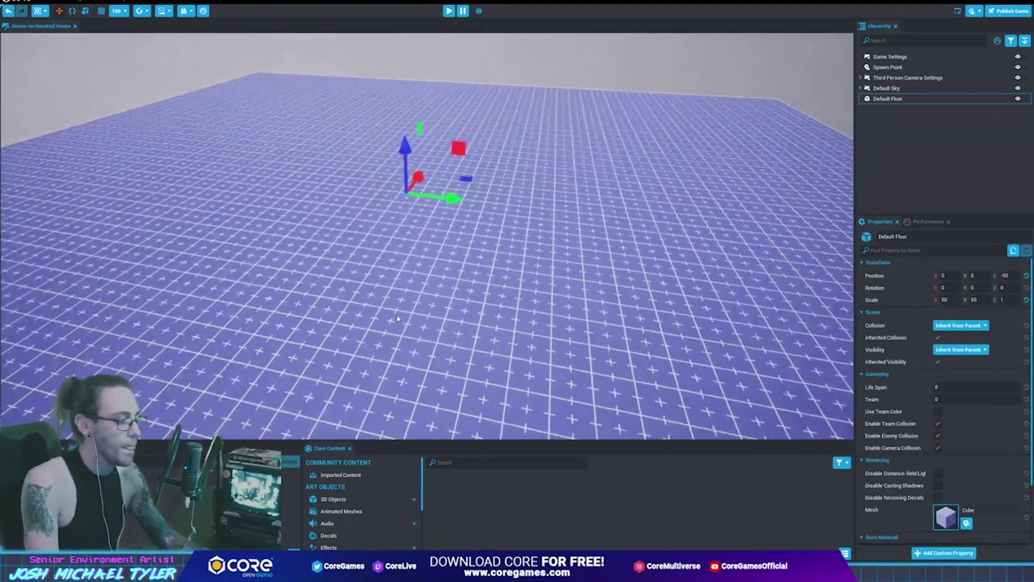
Delete the Default Floor and bring up Terrain Creator's Generate New Terrain presets
key(Delete)
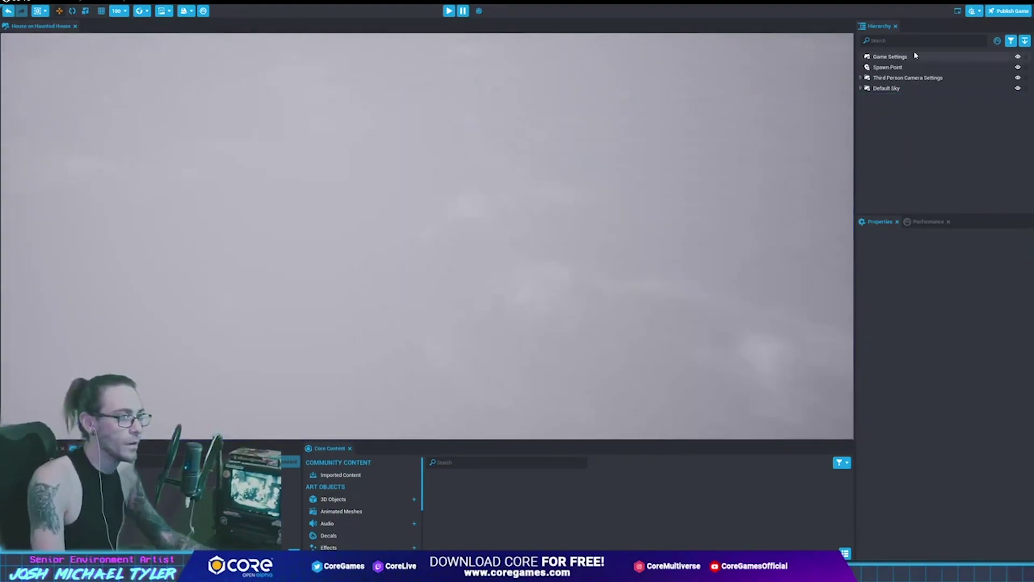
click(913, 38)
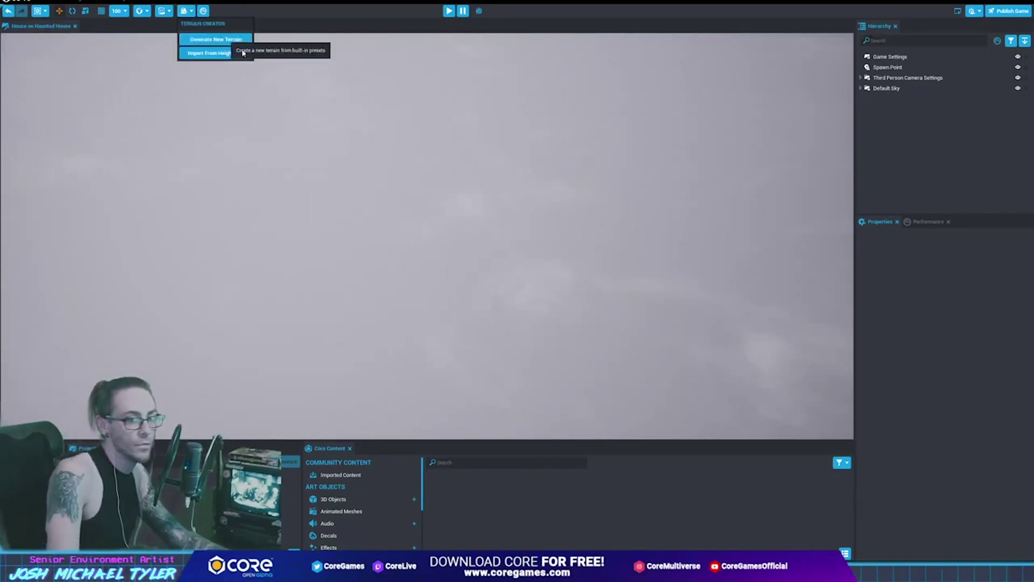
click(228, 40)
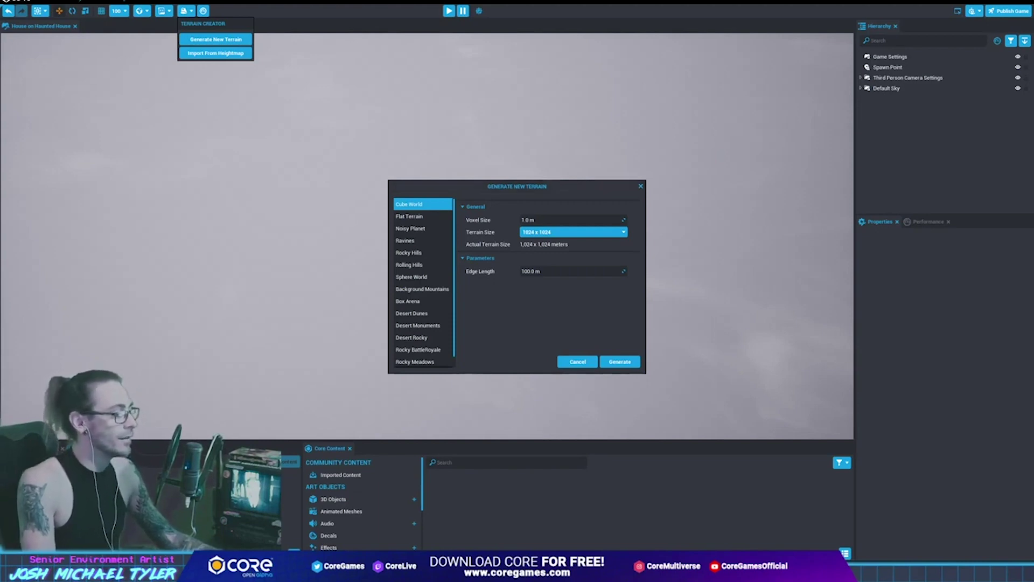
Dismiss the accidental pop-up list and browse the terrain preset list
right_click(188, 571)
key(Escape)
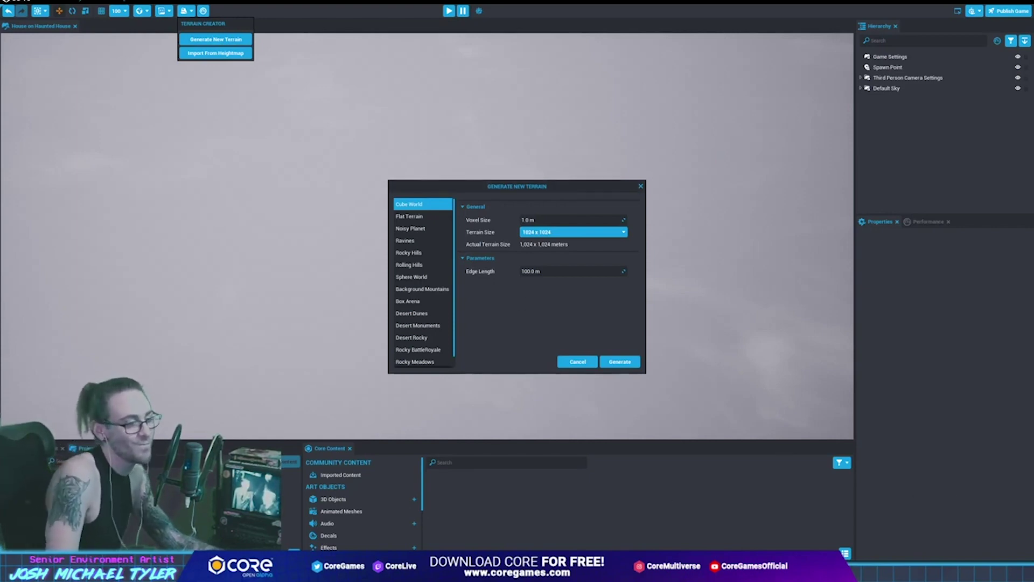
scroll(434, 296, down, 1)
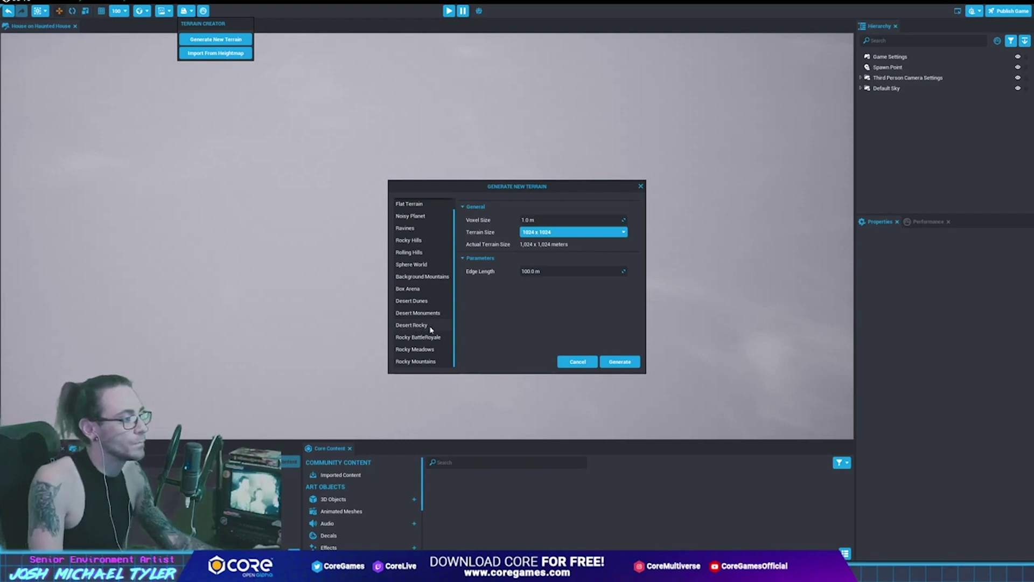
scroll(429, 326, up, 1)
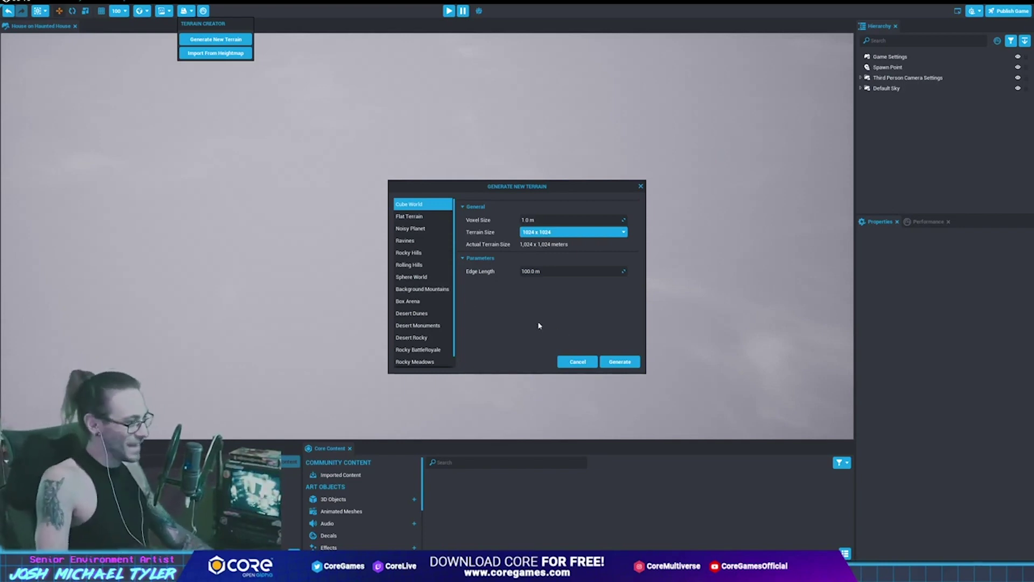
Generate a Desert Rocky terrain, look it over, then delete it
click(425, 338)
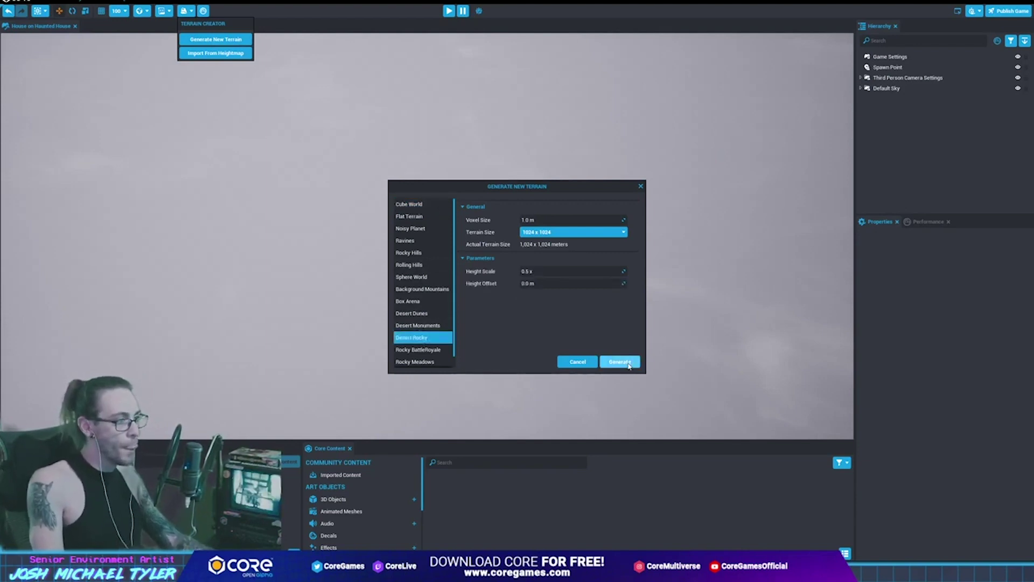
click(629, 366)
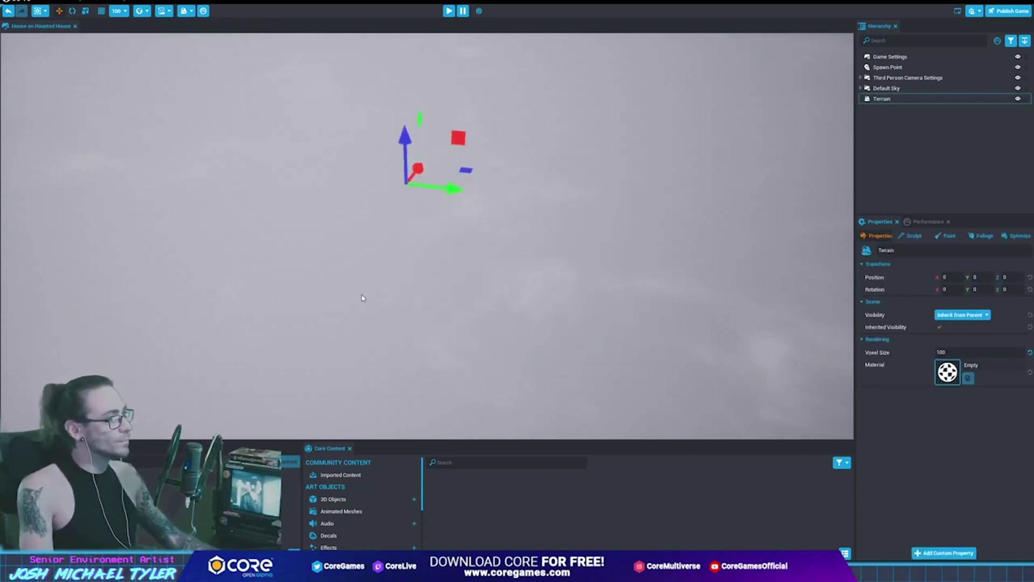
mouse_move(358, 296)
right_down()
mouse_move(294, 268)
mouse_move(429, 289)
right_up()
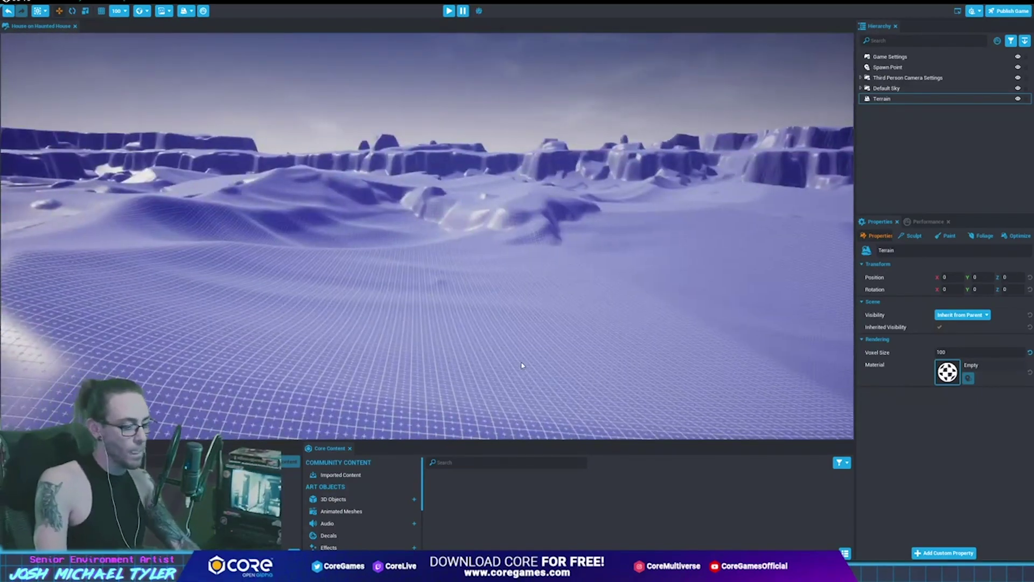
key(Delete)
Generate a Rocky Meadows terrain, fly over it to inspect, then delete it
click(185, 11)
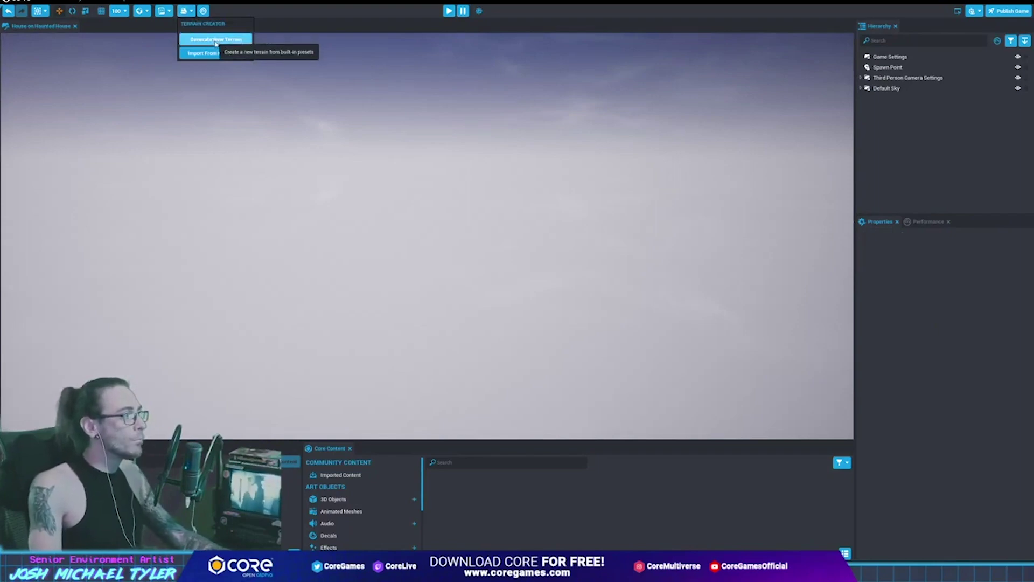
click(212, 41)
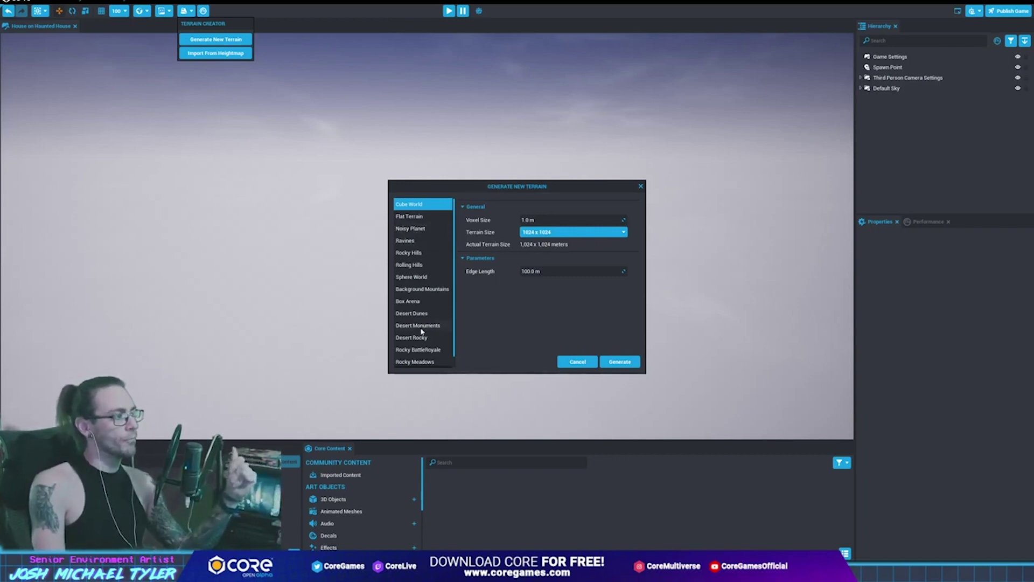
scroll(415, 288, down, 1)
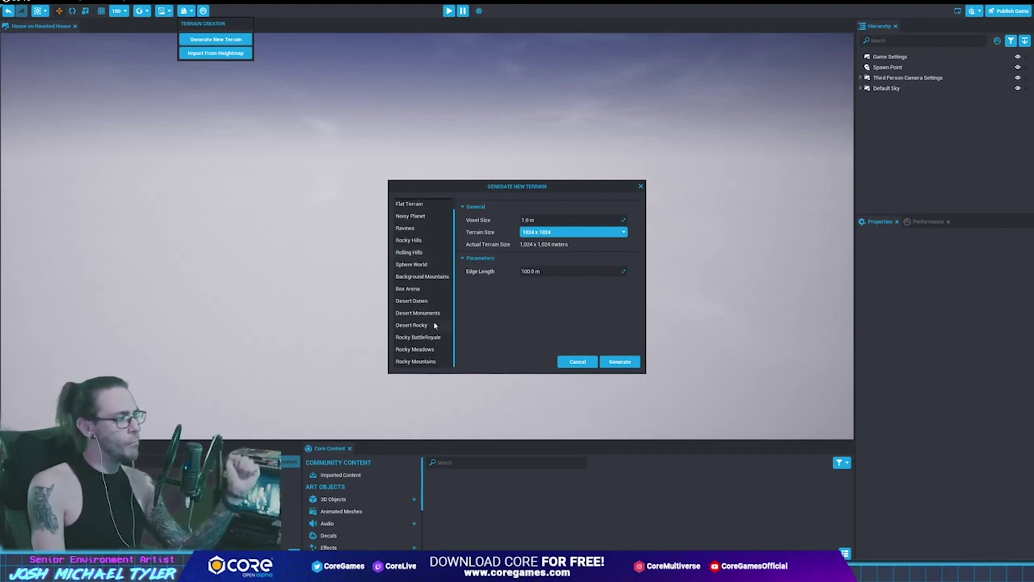
click(430, 348)
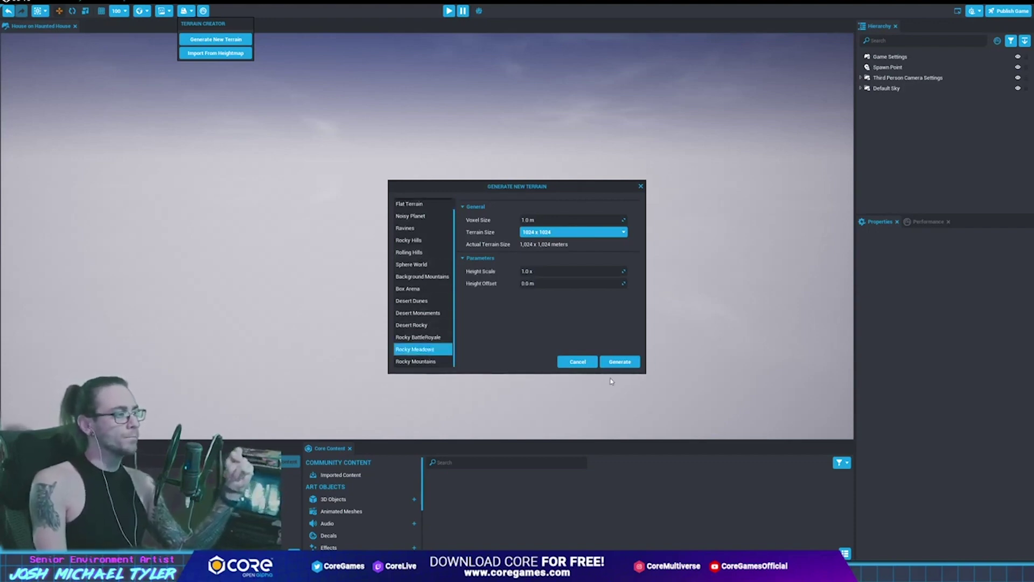
click(625, 362)
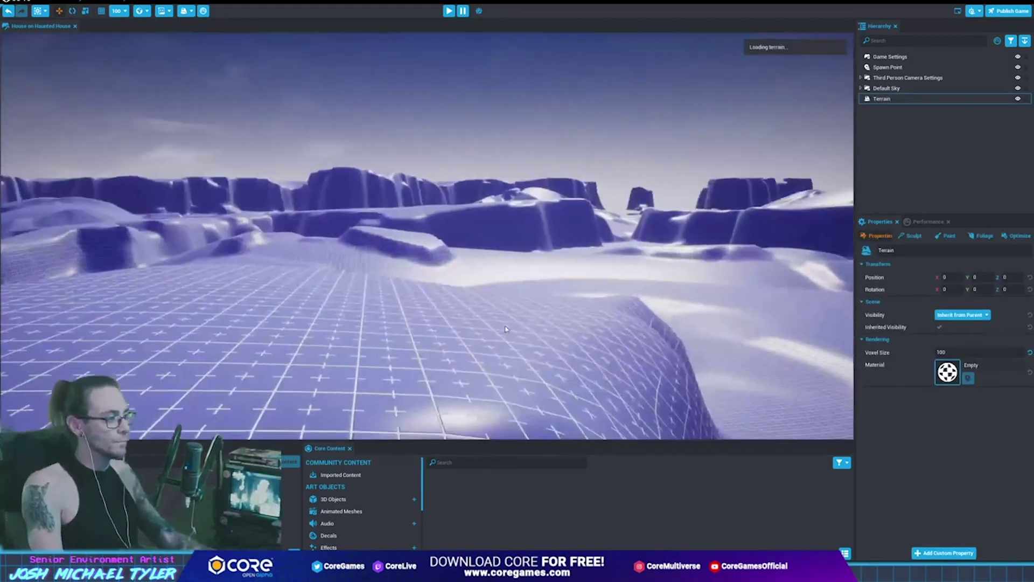
mouse_move(505, 329)
right_down()
mouse_move(318, 352)
mouse_move(213, 240)
mouse_move(458, 217)
right_up()
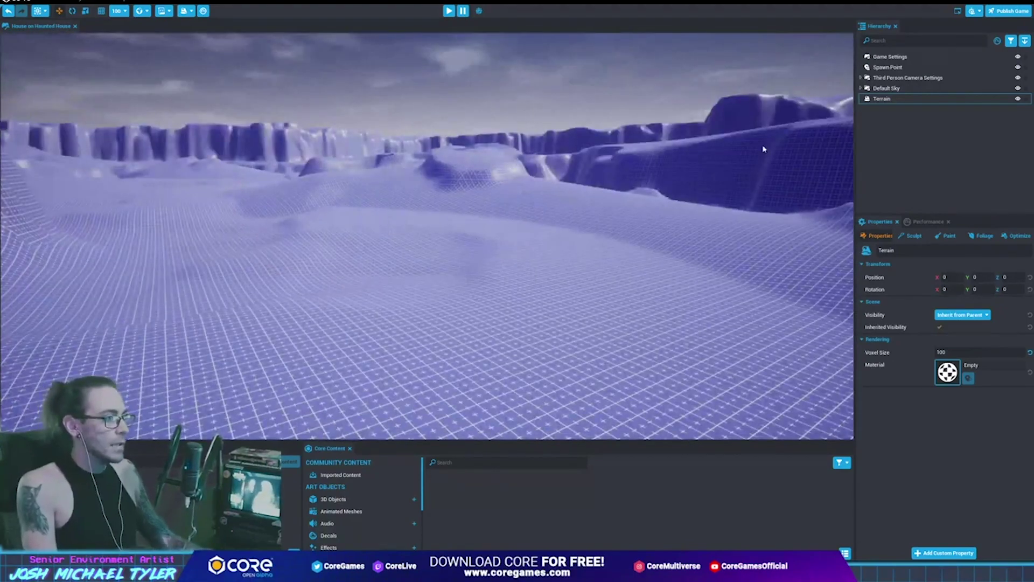
key(Delete)
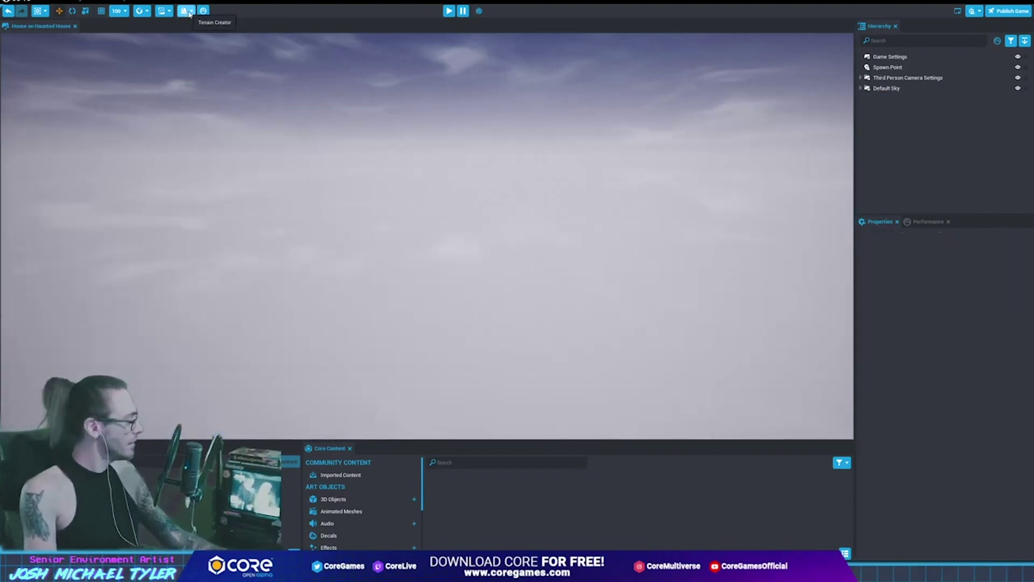
Generate a 1,024 × 1,024 terrain from the Flat Terrain preset rather than Box Arena
click(186, 11)
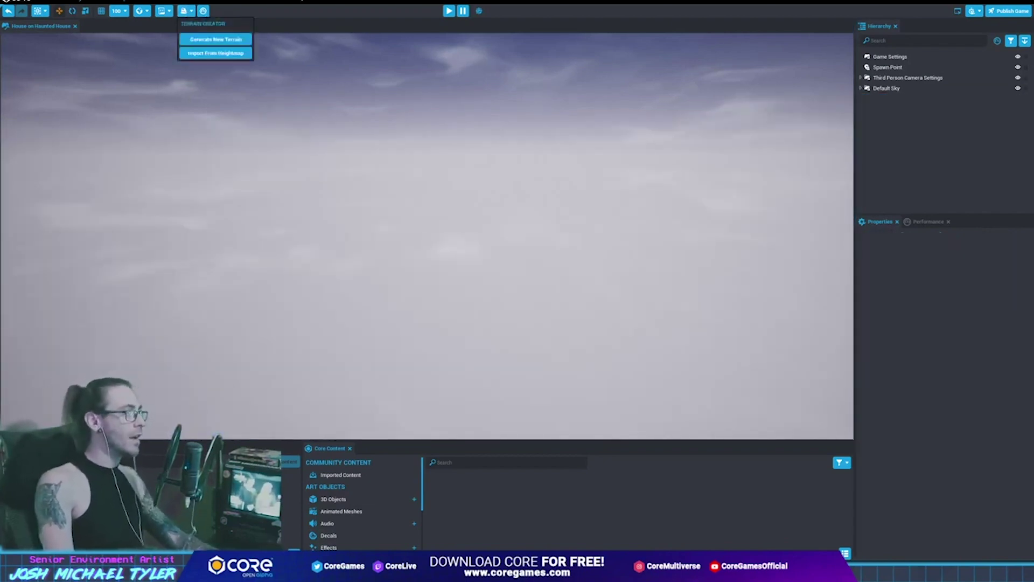
click(311, 18)
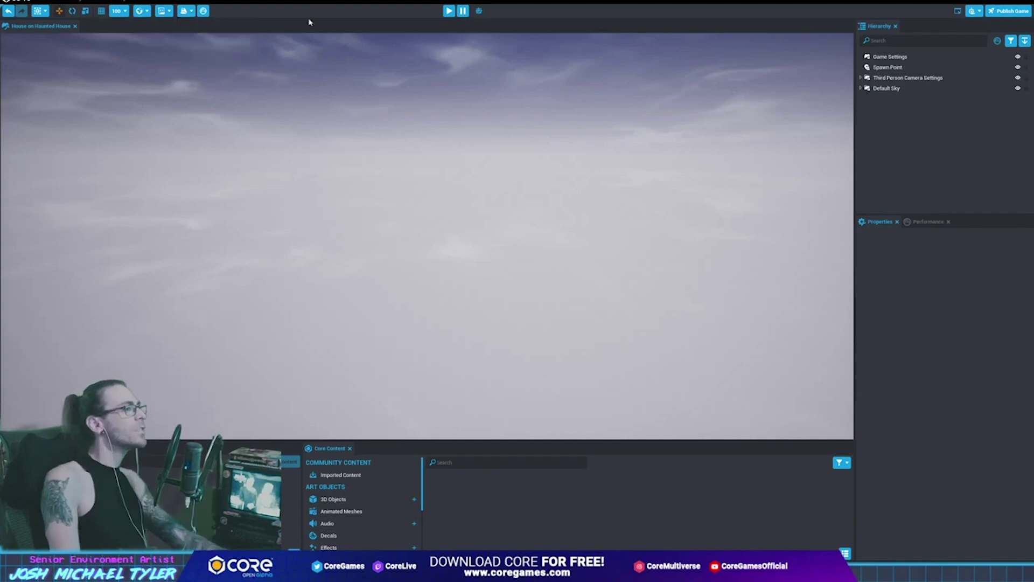
click(186, 11)
click(215, 39)
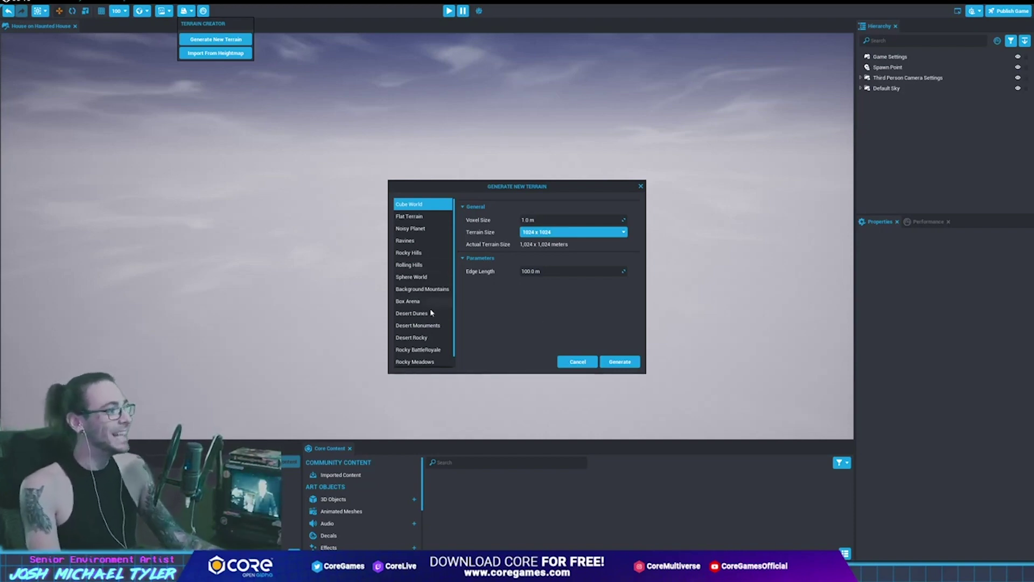
scroll(431, 312, down, 1)
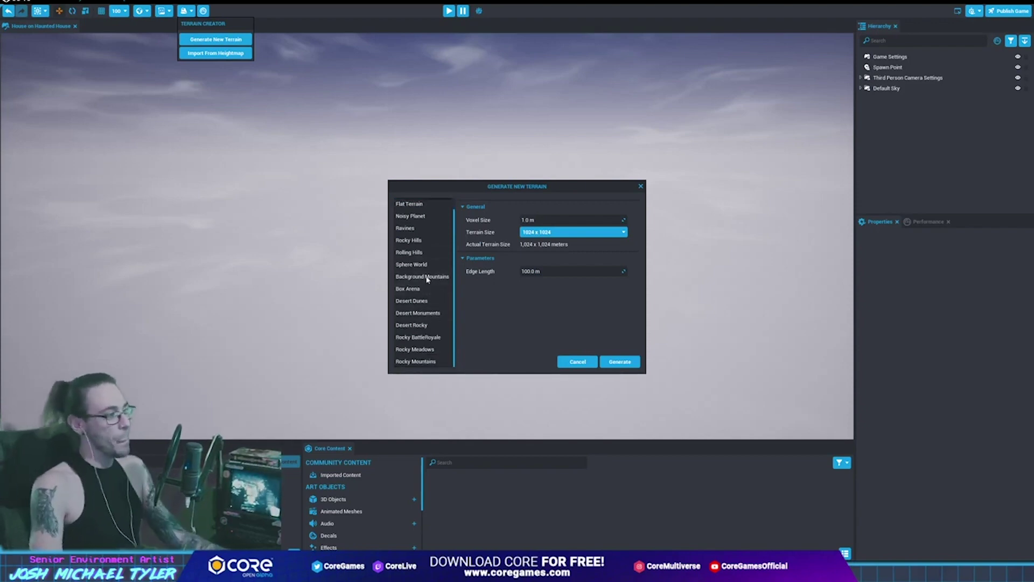
click(425, 292)
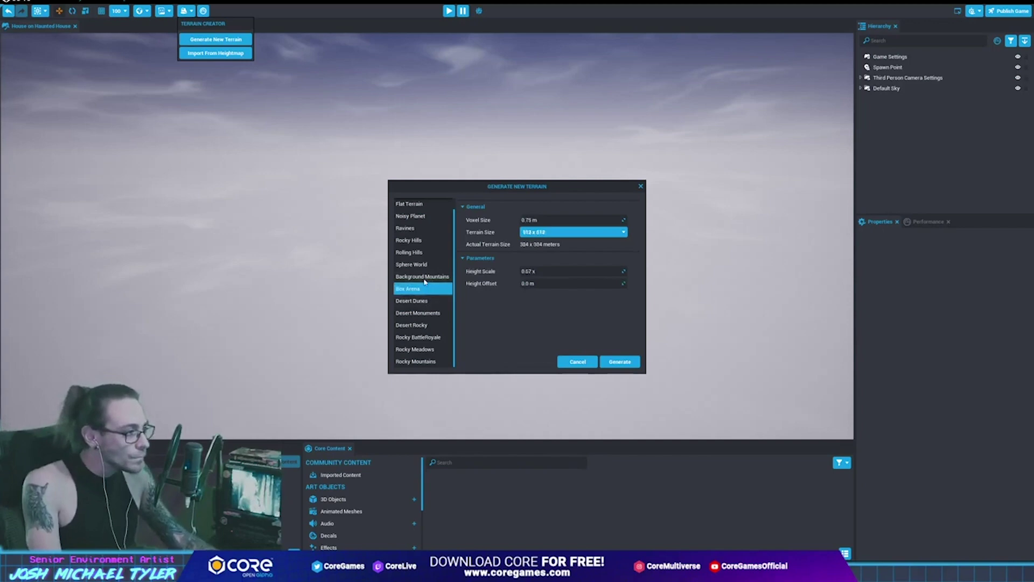
scroll(425, 281, up, 1)
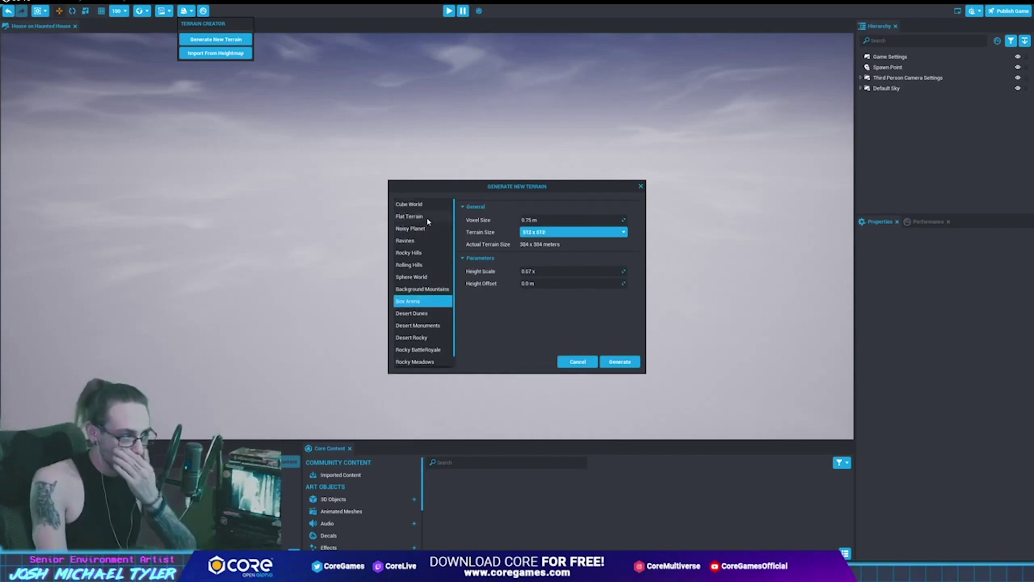
click(425, 217)
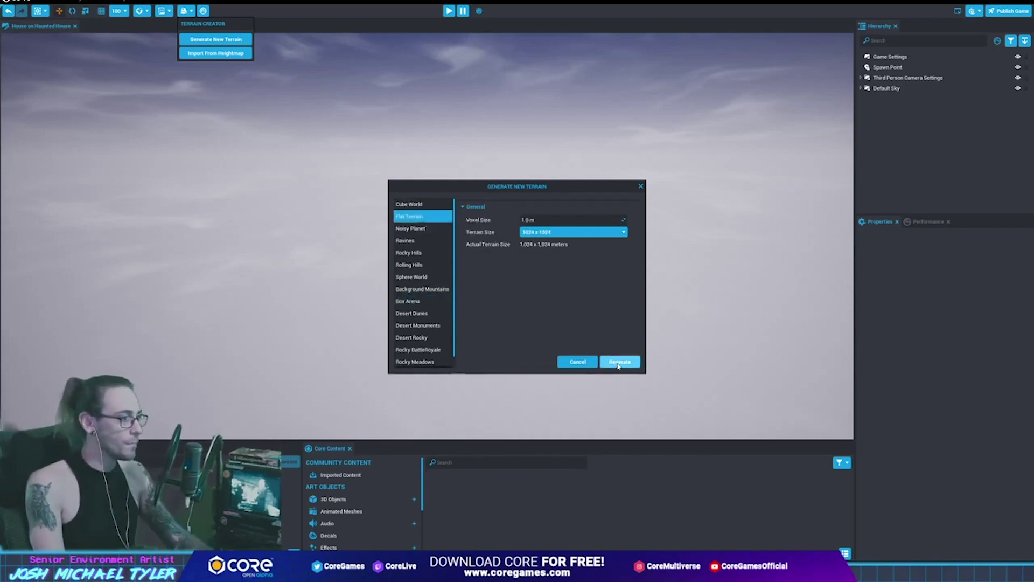
click(618, 363)
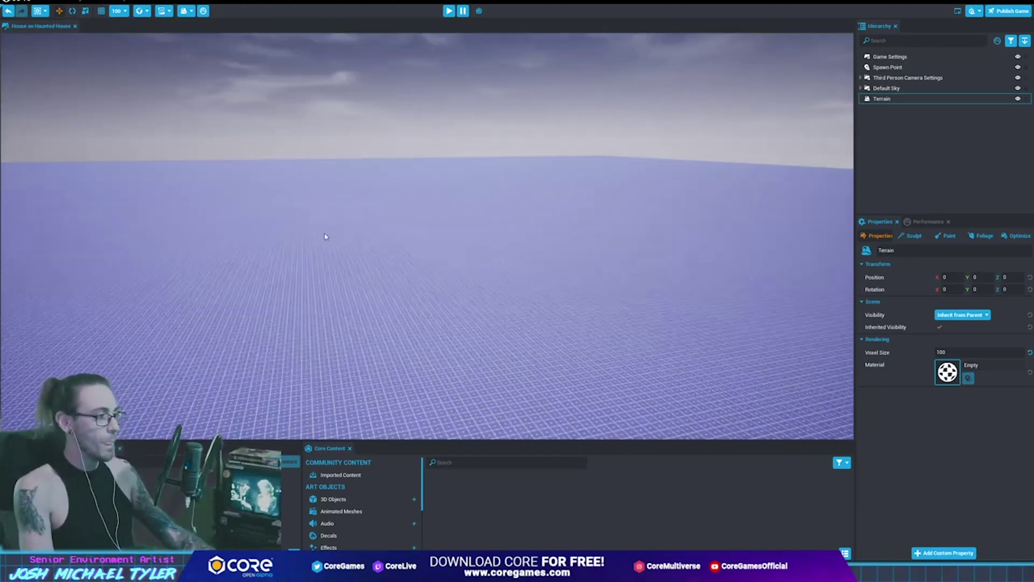
mouse_move(586, 322)
right_down()
mouse_move(396, 249)
mouse_move(506, 199)
right_up()
key(Delete)
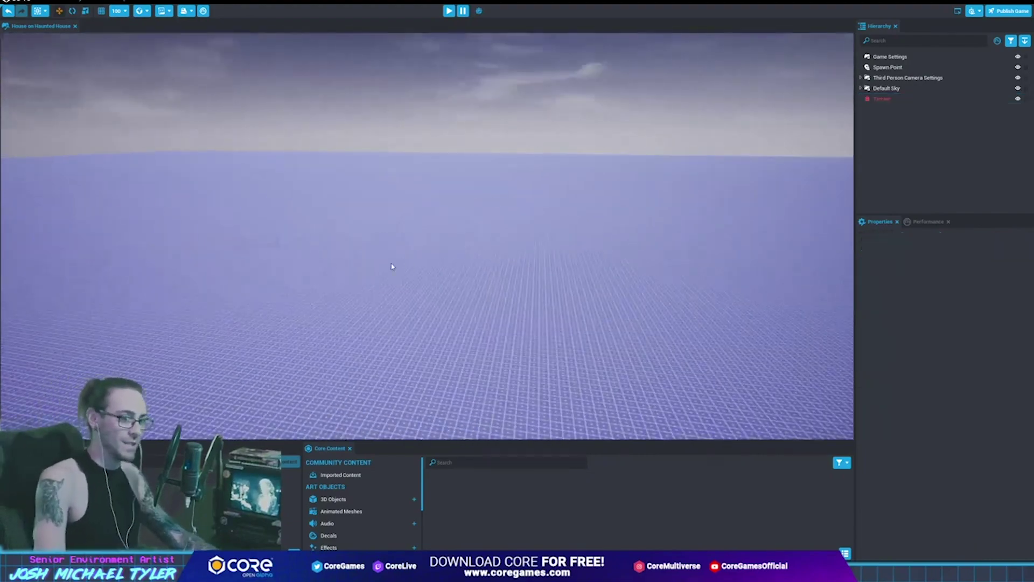
key(ctrl+z)
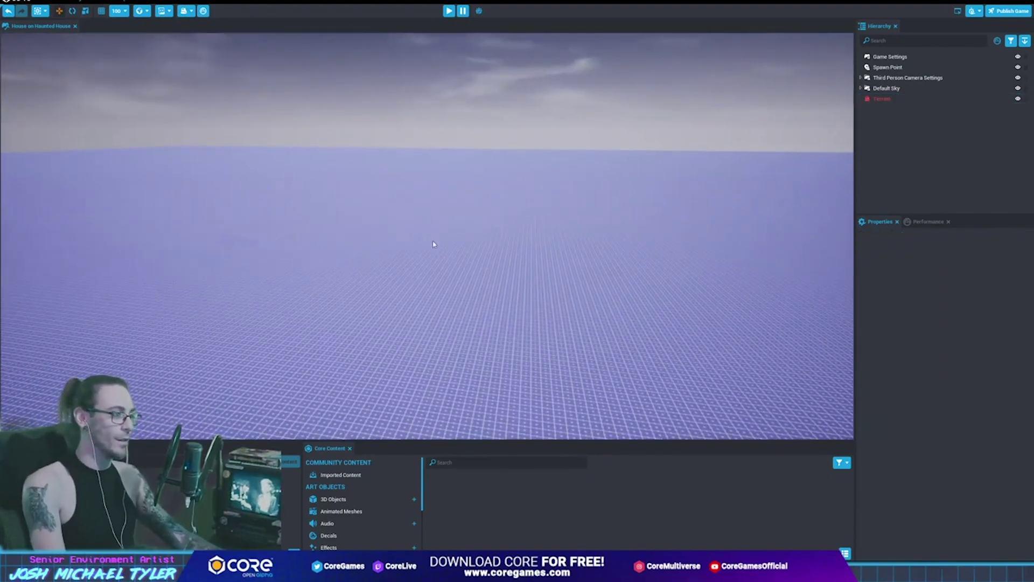
key(Delete)
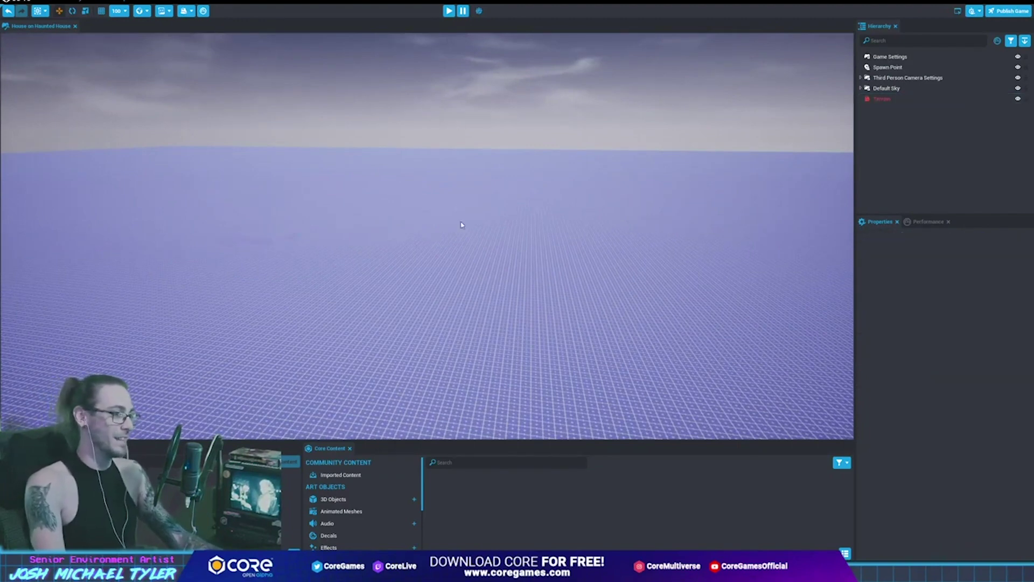
scroll(481, 251, down, 2)
click(883, 99)
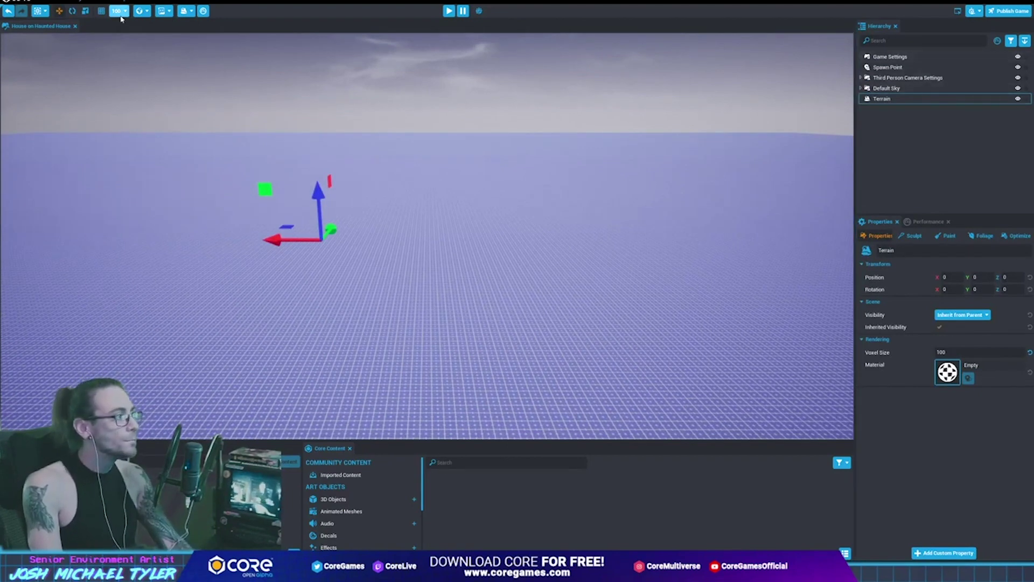
click(185, 15)
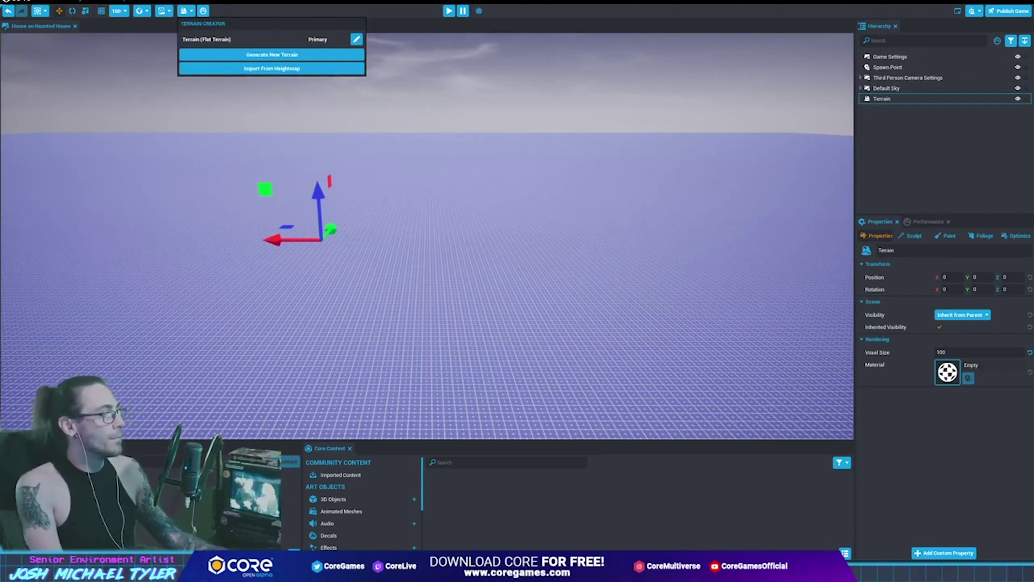
click(104, 303)
Select the terrain and show its Paint settings, passing through Sculpt and Properties
mouse_move(369, 293)
right_down()
mouse_move(444, 314)
mouse_move(434, 272)
mouse_move(723, 275)
right_up()
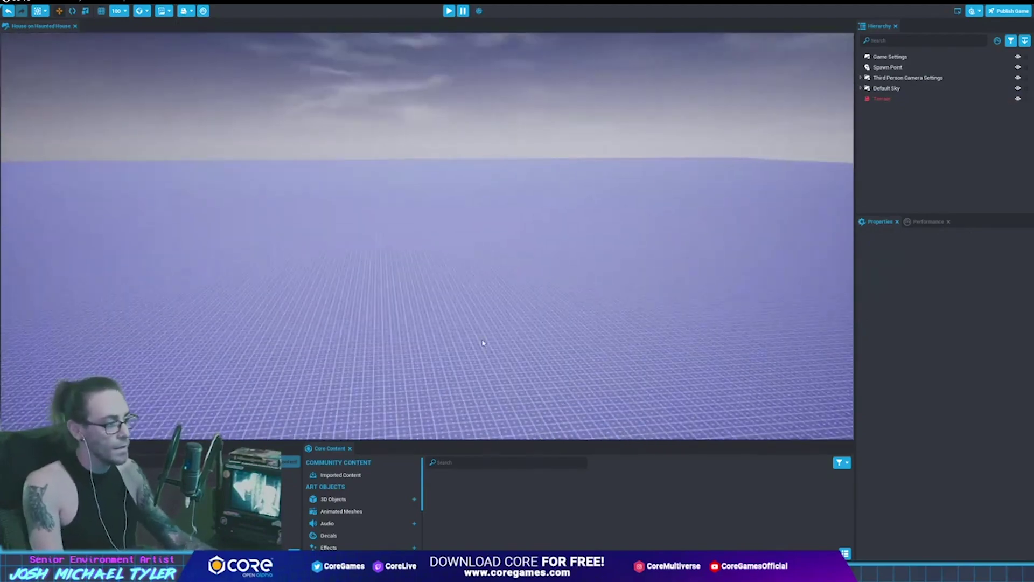
click(477, 312)
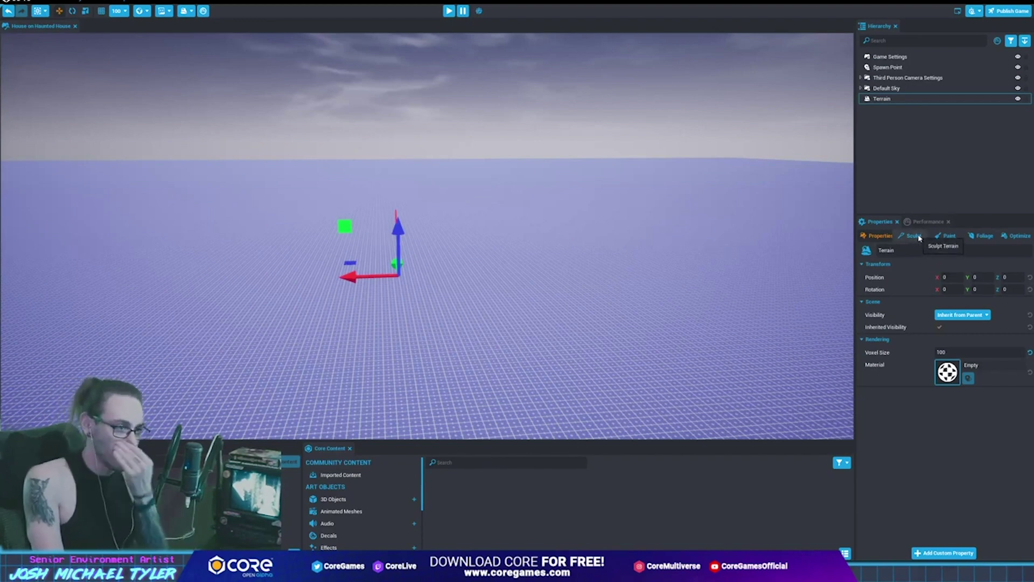
click(918, 237)
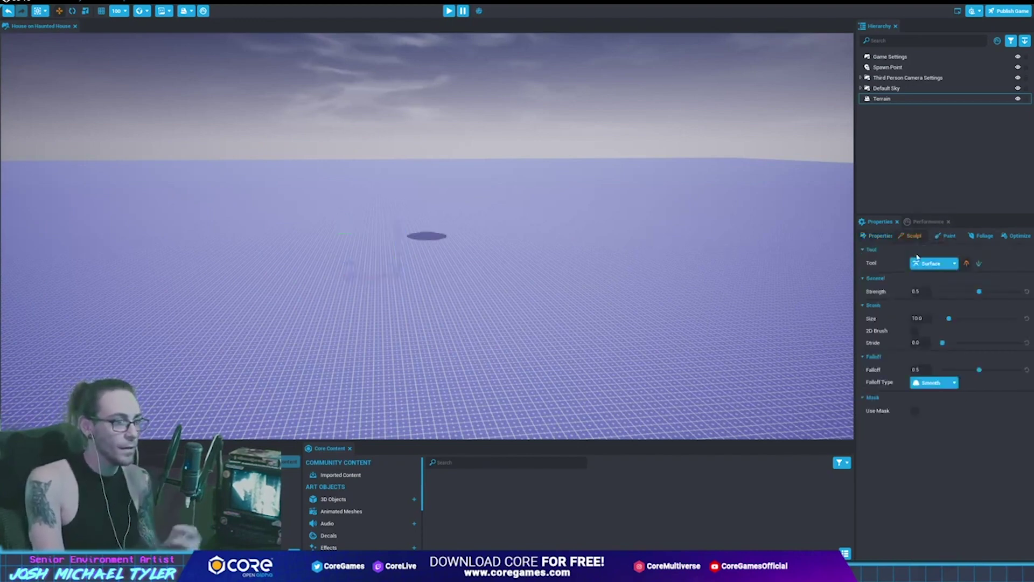
click(879, 238)
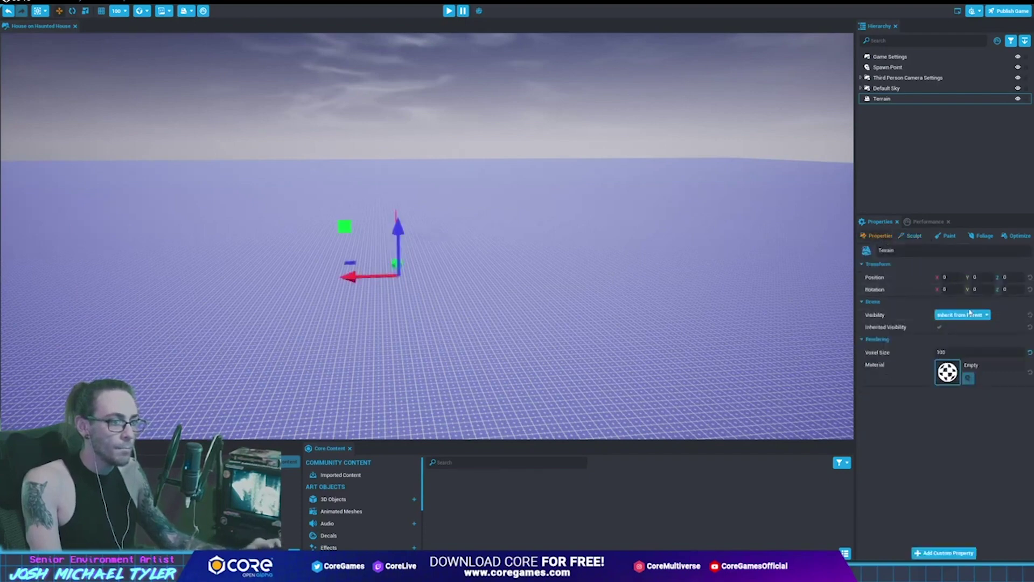
click(947, 237)
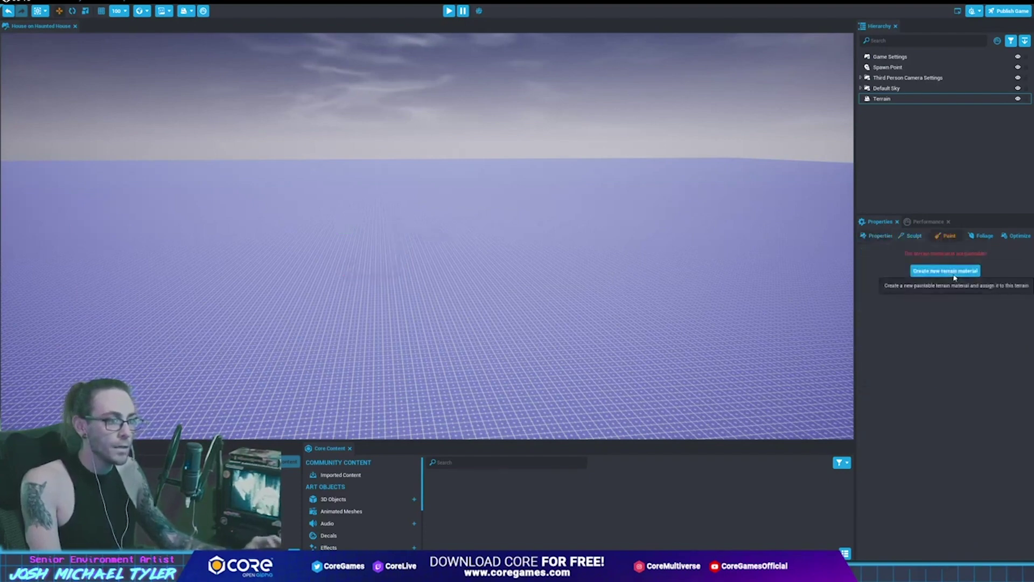
Create a paintable grass terrain material and open it in the Material Editor, docked right
click(946, 270)
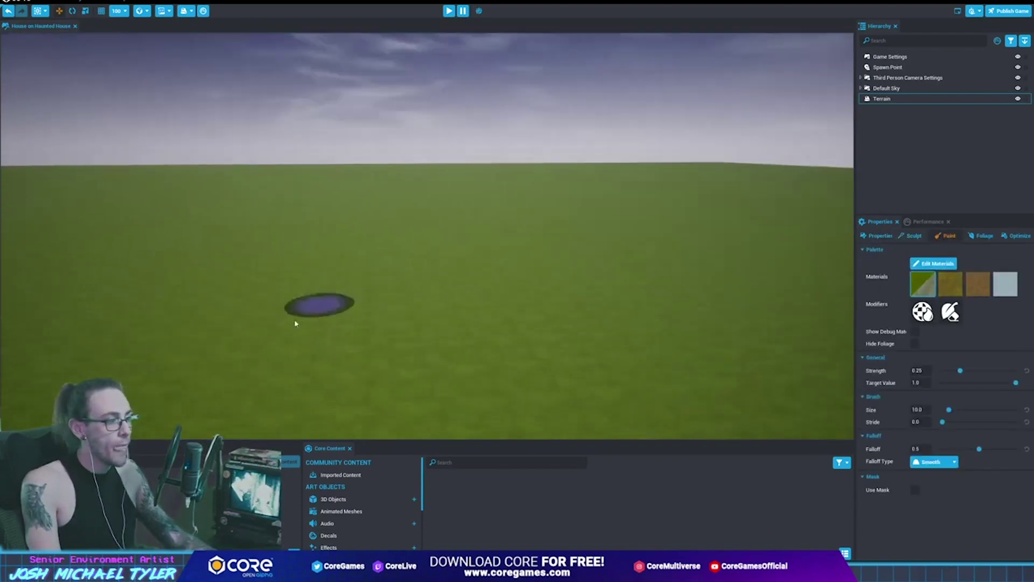
right_drag(294, 319, 294, 329)
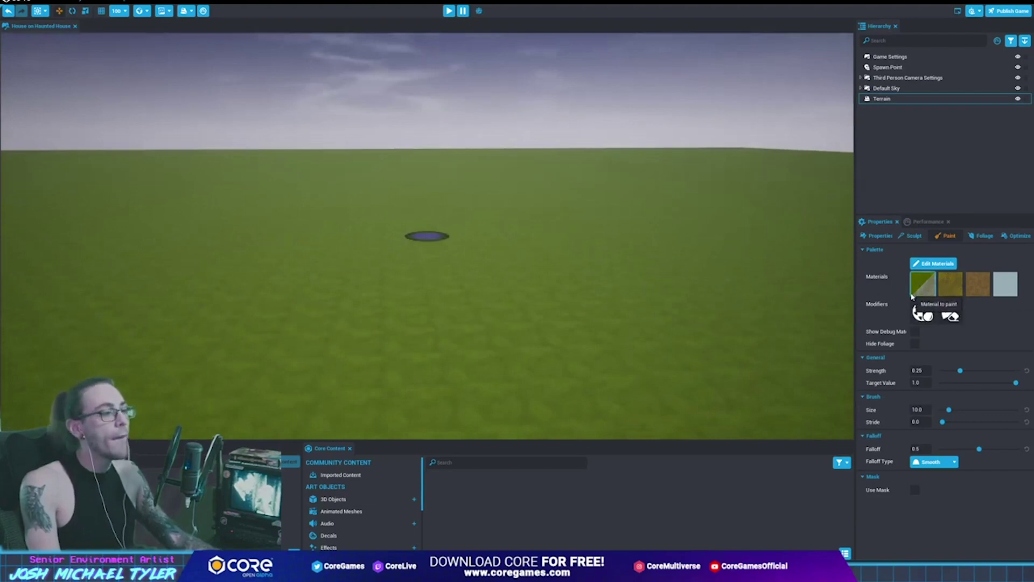
click(935, 264)
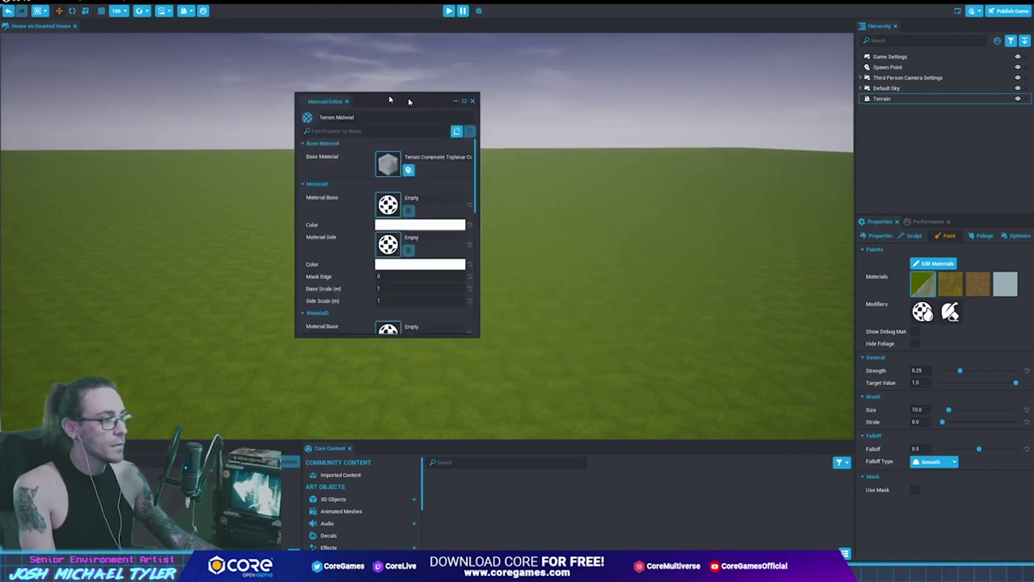
drag(543, 158, 243, 77)
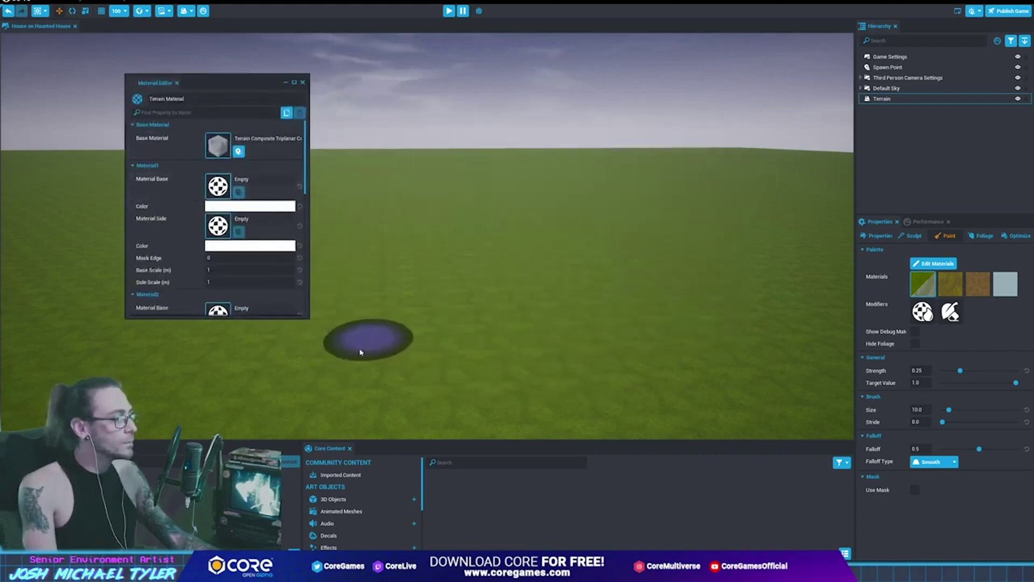
drag(216, 83, 612, 145)
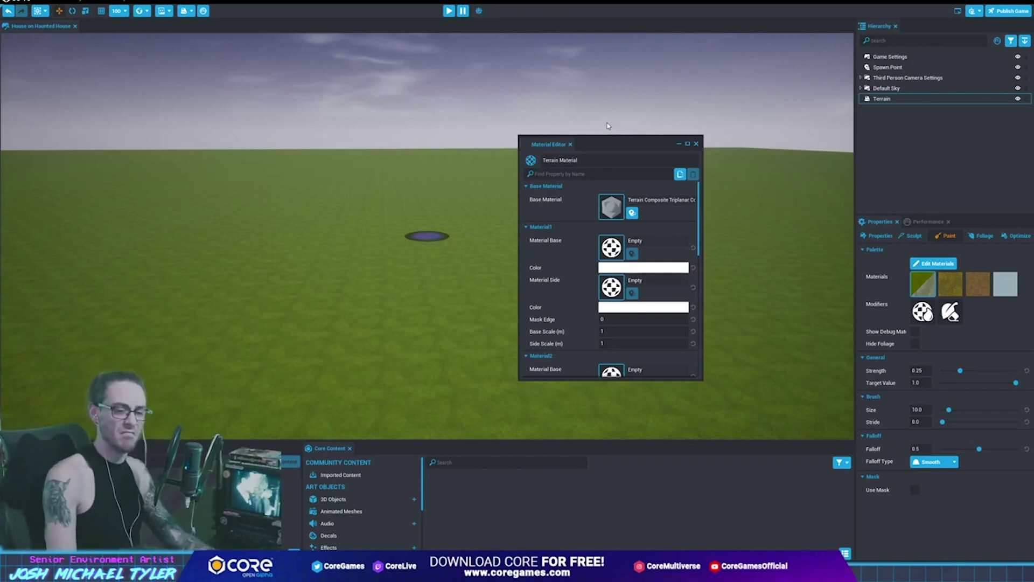
mouse_move(616, 148)
mouse_down()
mouse_move(663, 128)
mouse_move(709, 146)
mouse_up()
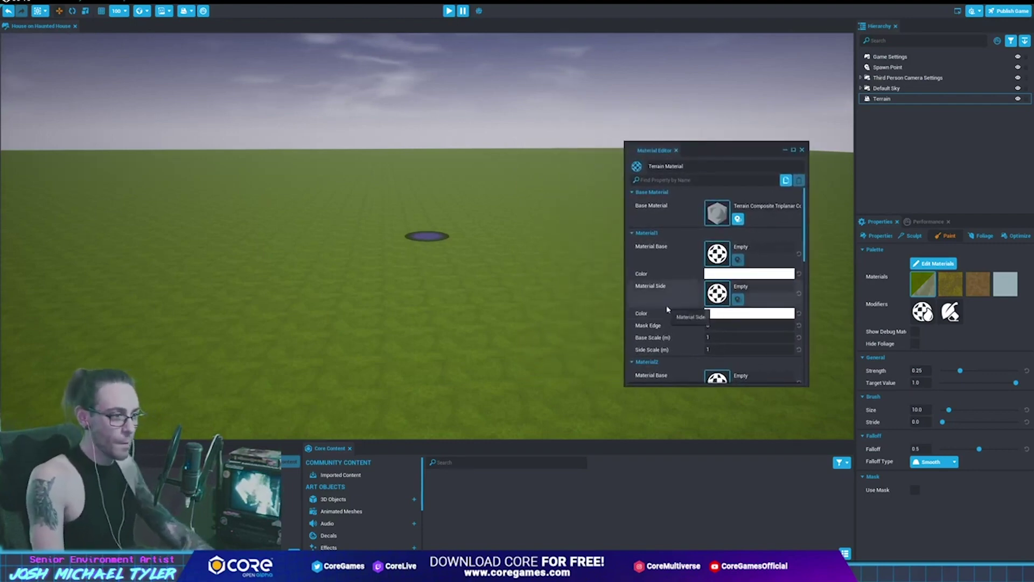
scroll(669, 307, down, 1)
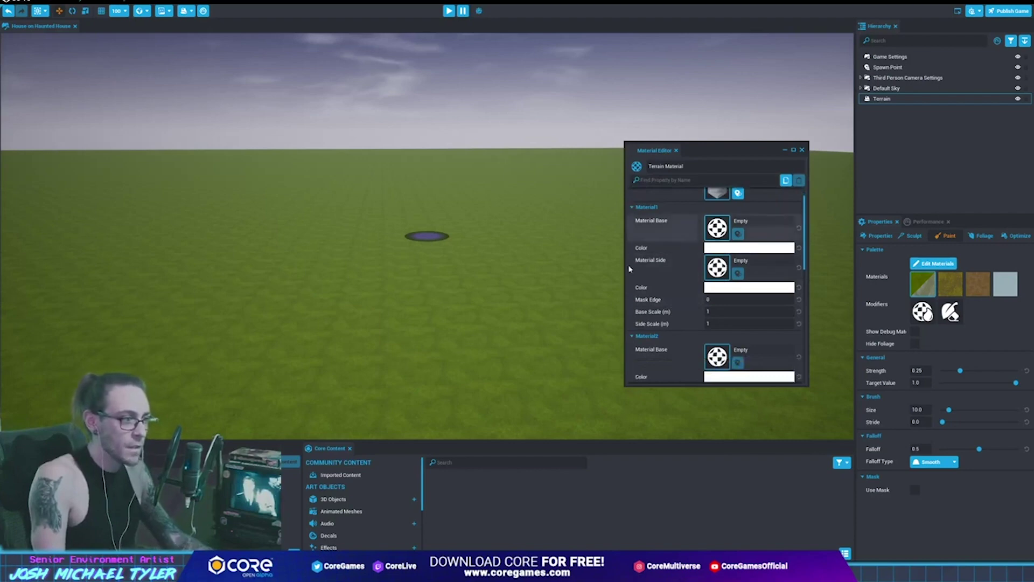
Apply Forest Floor 01 from the Ground materials library as the terrain's first base material
click(494, 462)
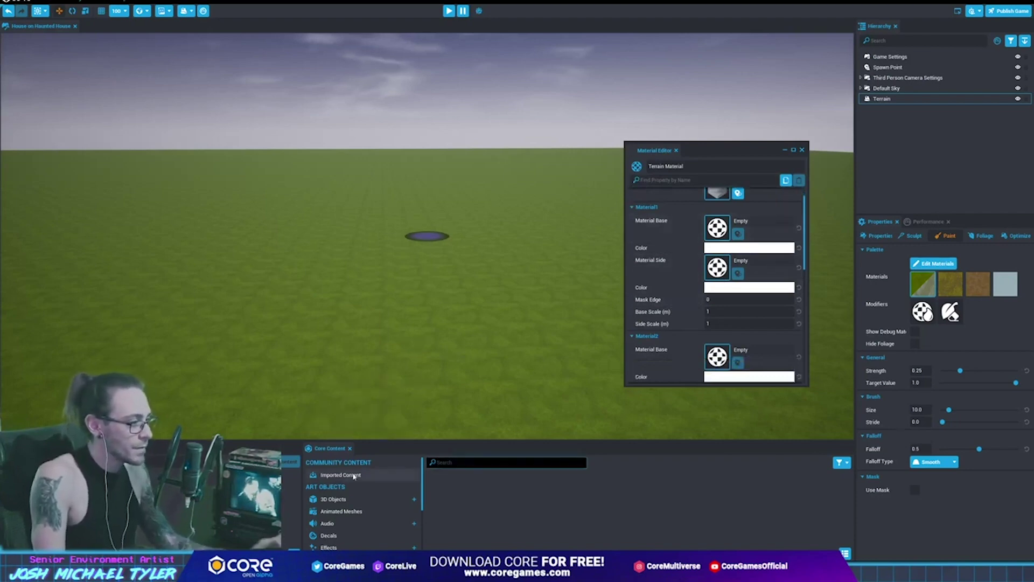
scroll(348, 501, down, 1)
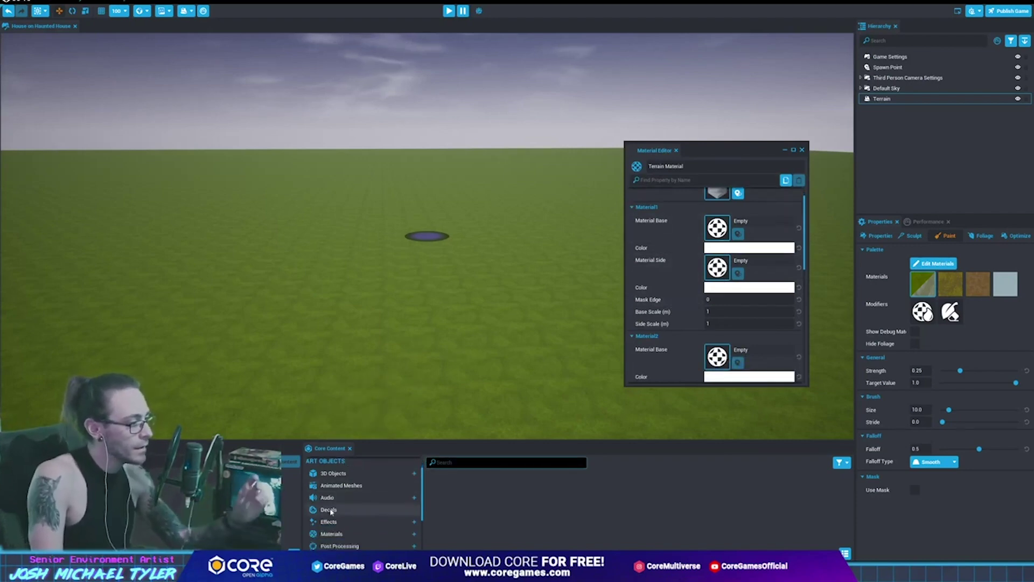
click(332, 533)
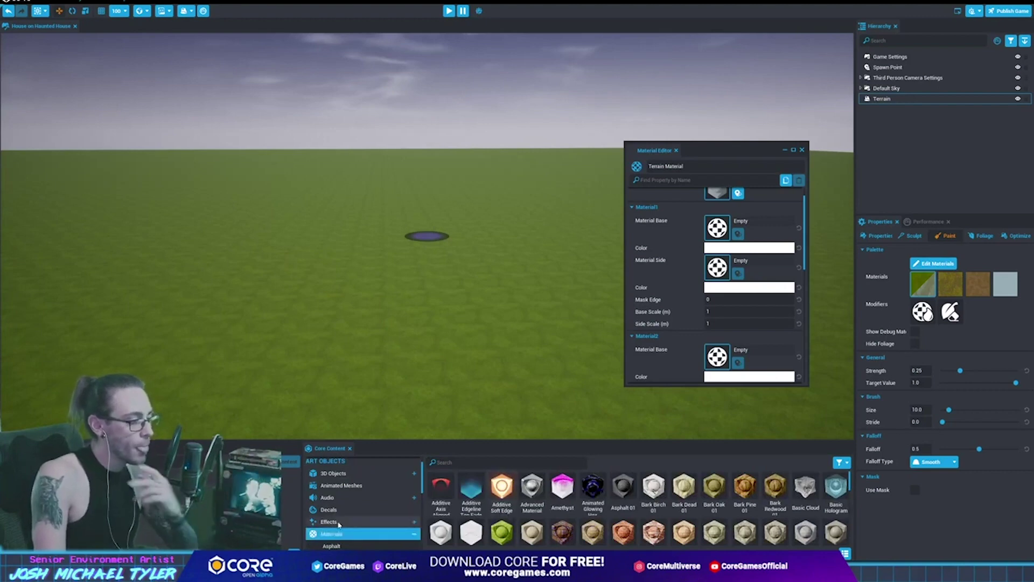
scroll(340, 518, down, 5)
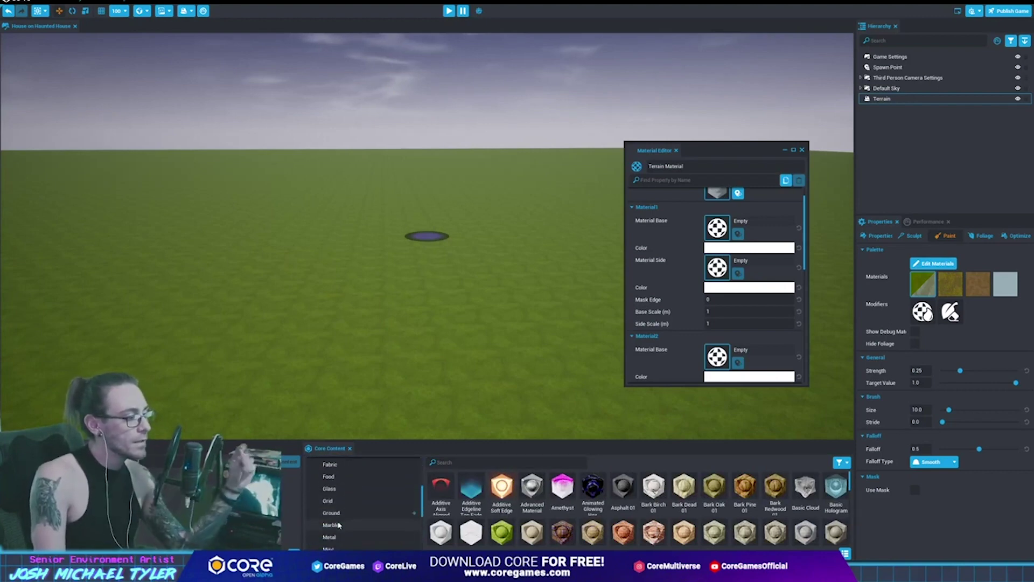
scroll(339, 526, down, 4)
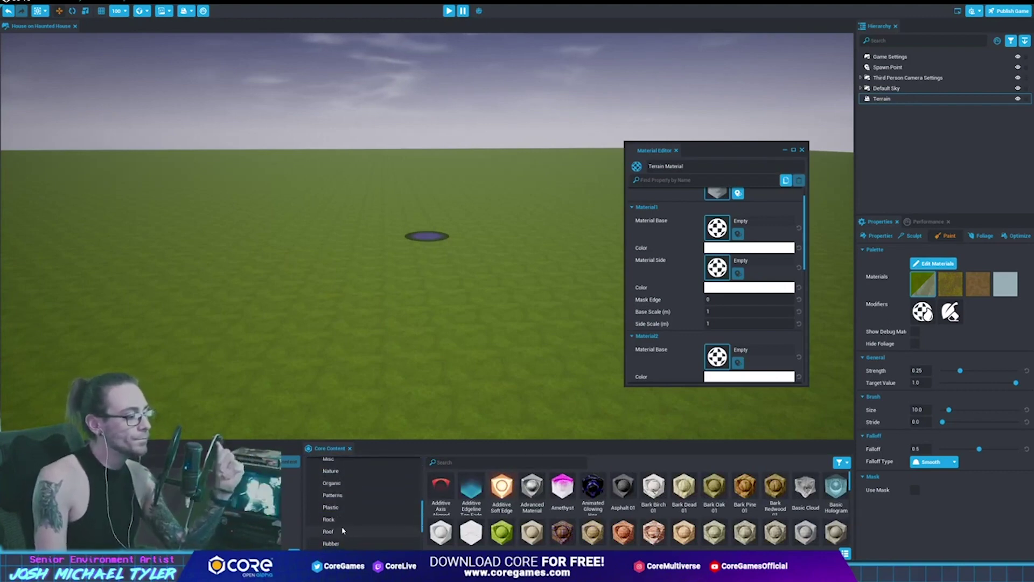
scroll(346, 526, up, 4)
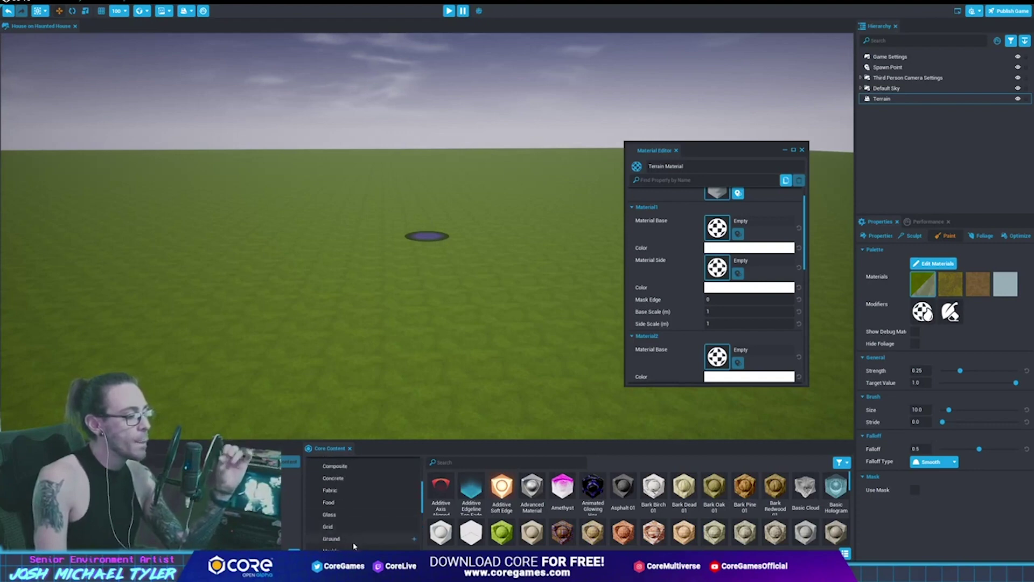
click(351, 540)
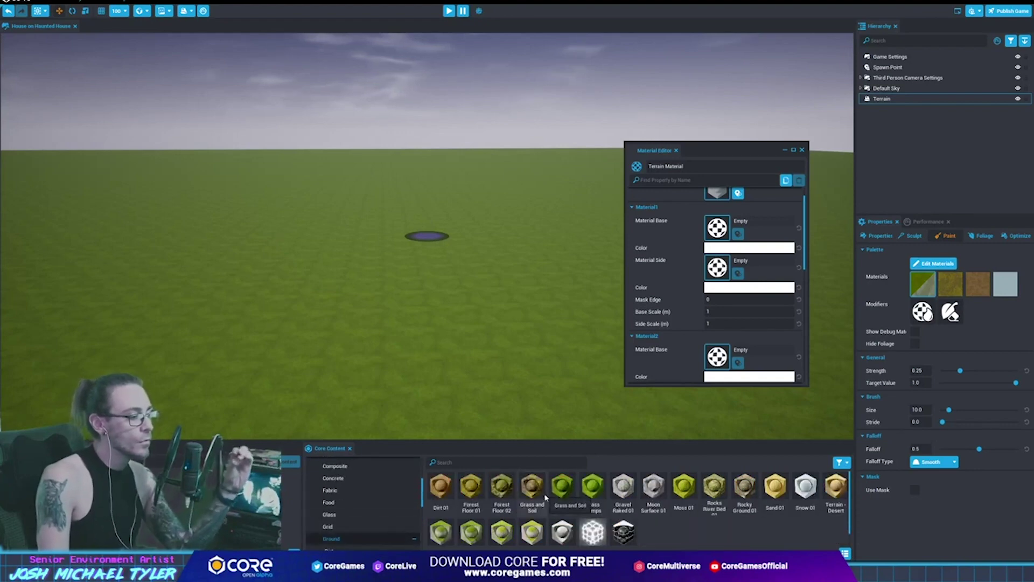
mouse_move(471, 486)
mouse_down()
mouse_move(722, 269)
mouse_move(717, 232)
mouse_up()
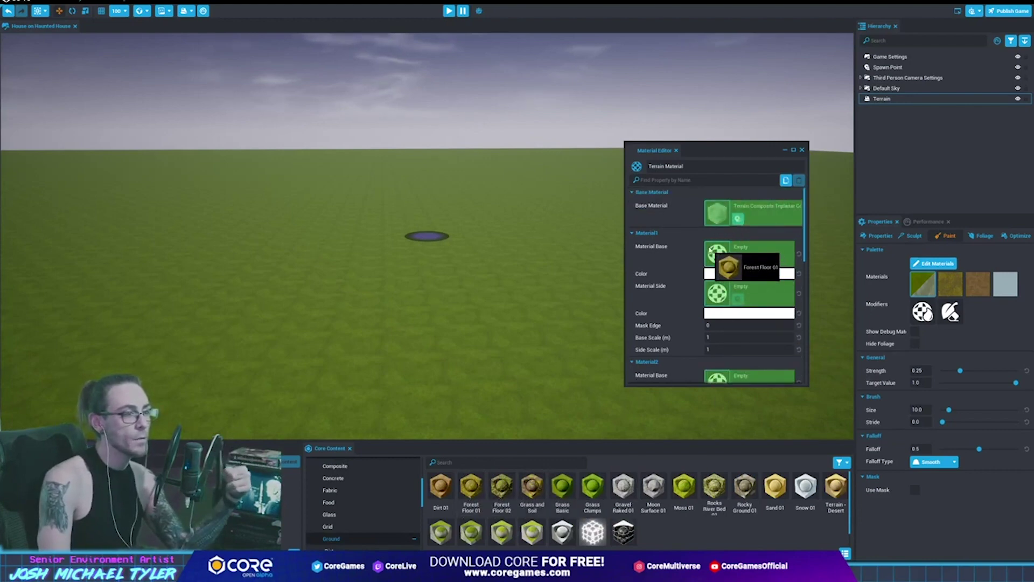
right_drag(434, 242, 426, 237)
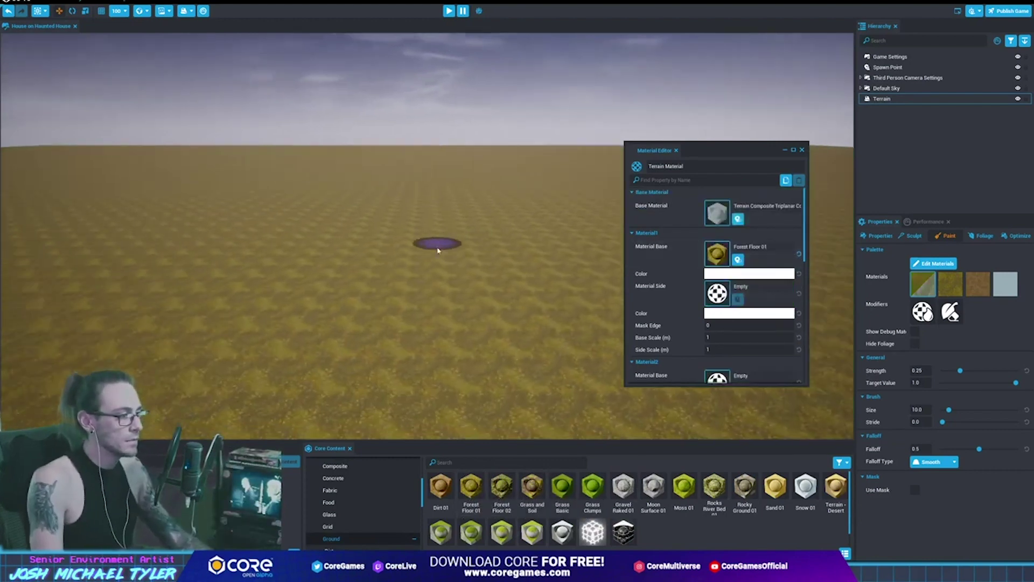
Set Material1's base scale to 0.2 and test the ground in a Play preview
click(741, 338)
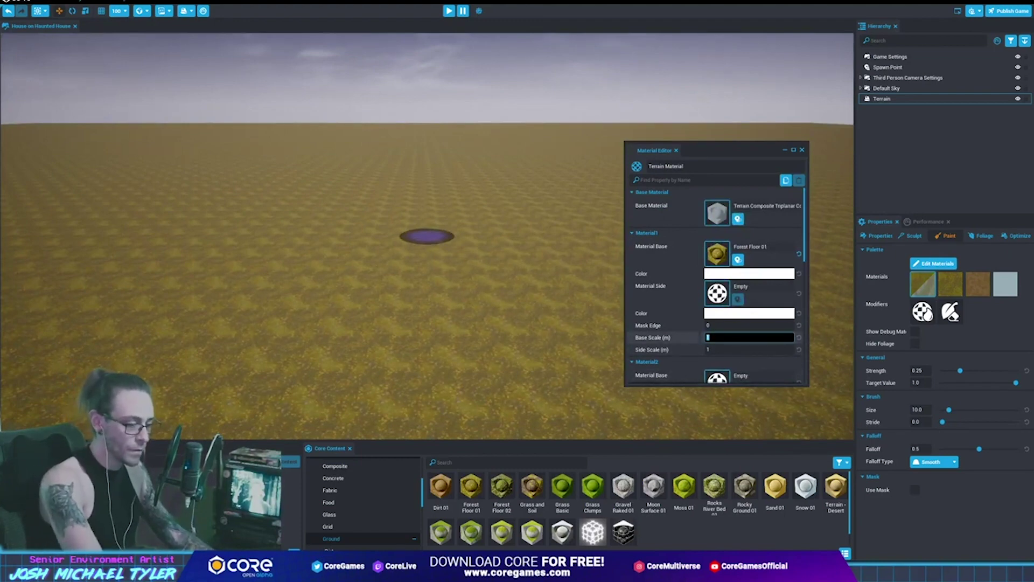
key(BackSpace)
text(0)
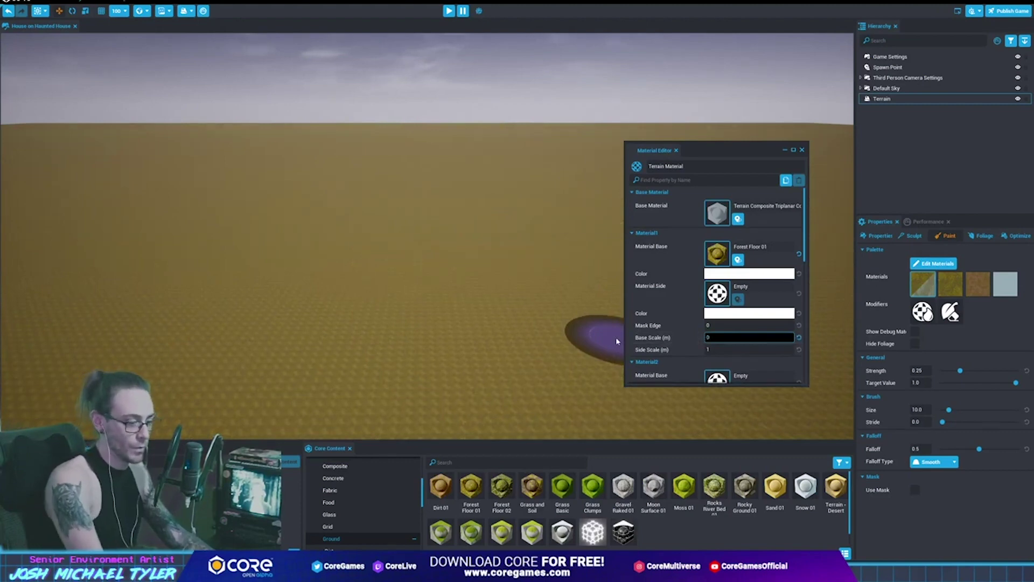
text(.2)
key(Return)
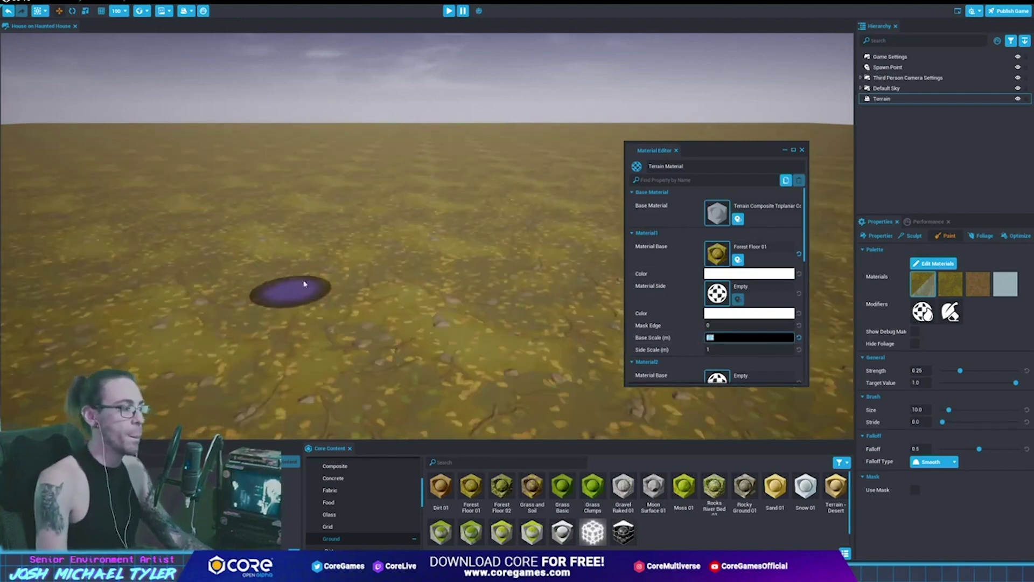
right_drag(388, 233, 394, 233)
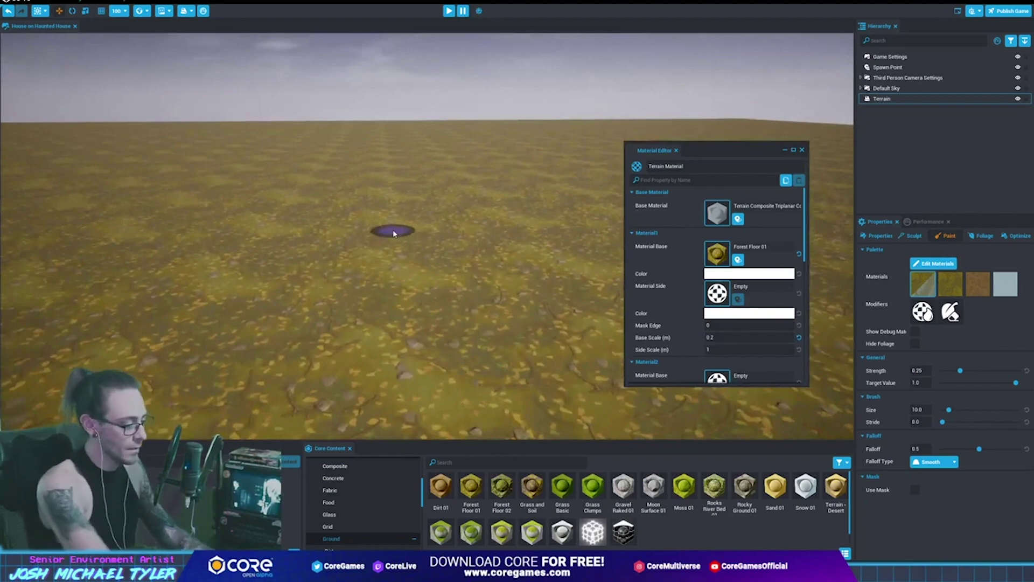
key(equal)
key(space)
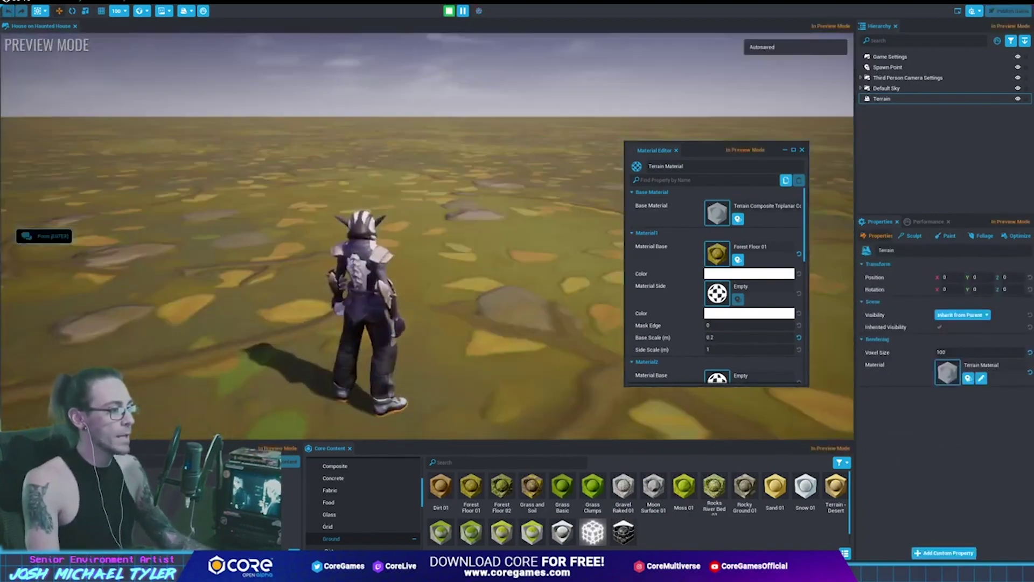
Stop the preview and reopen the terrain material in the Material Editor from Paint
key(equal)
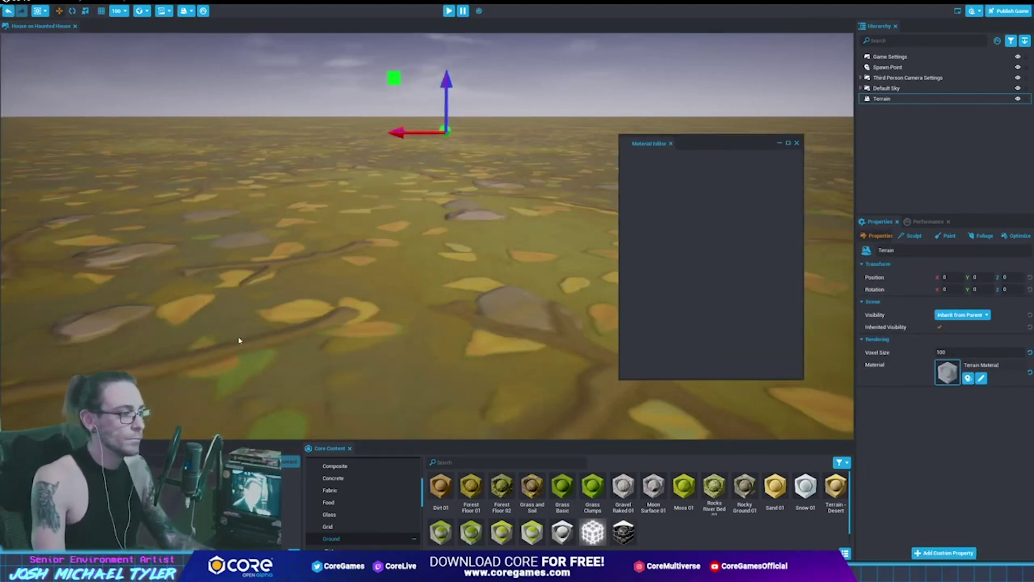
click(535, 40)
click(467, 259)
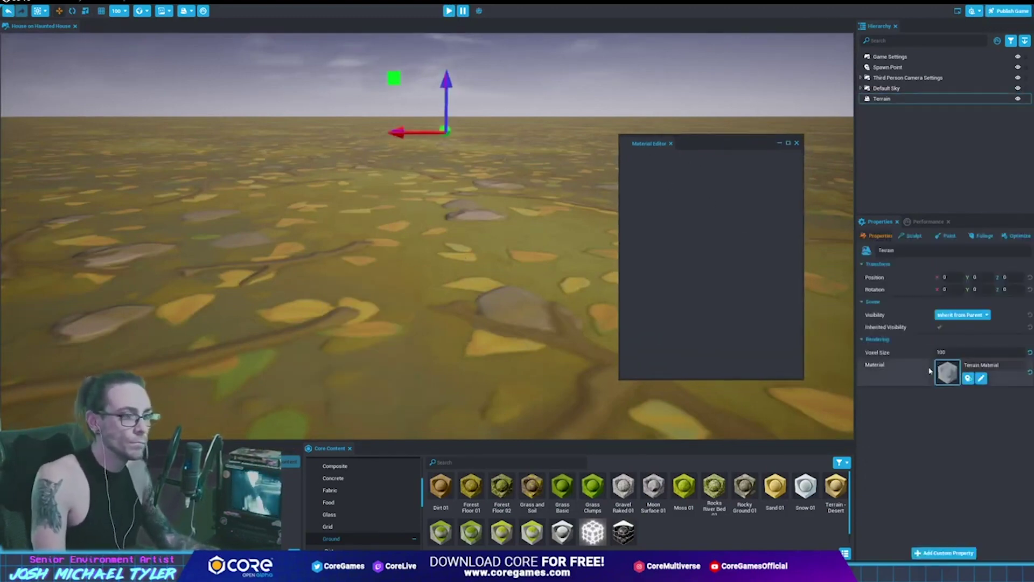
click(947, 236)
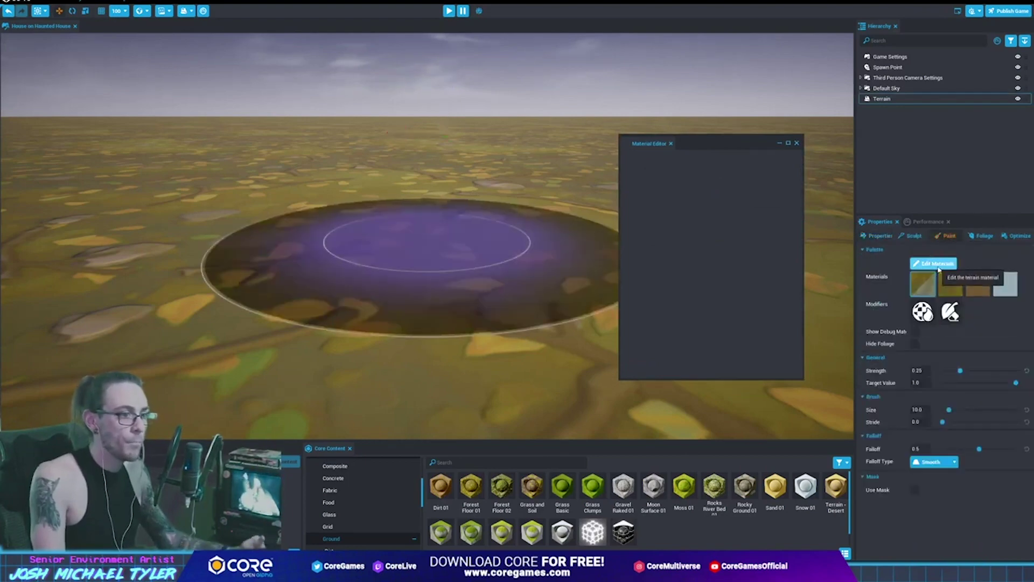
click(935, 264)
drag(696, 146, 738, 115)
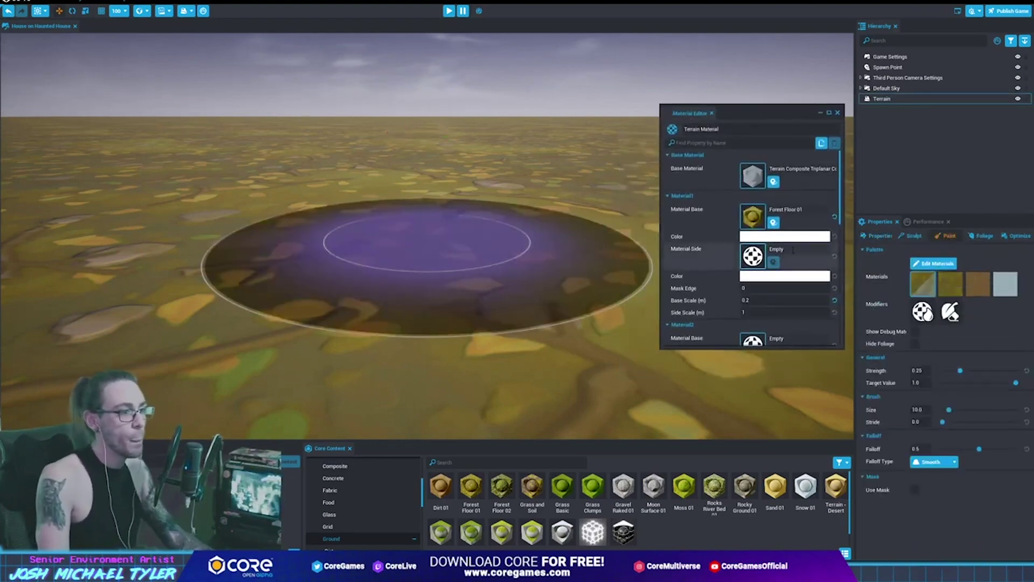
Change the ground texture's base scale to 0.6 and check it in a preview
click(769, 299)
text(0.6)
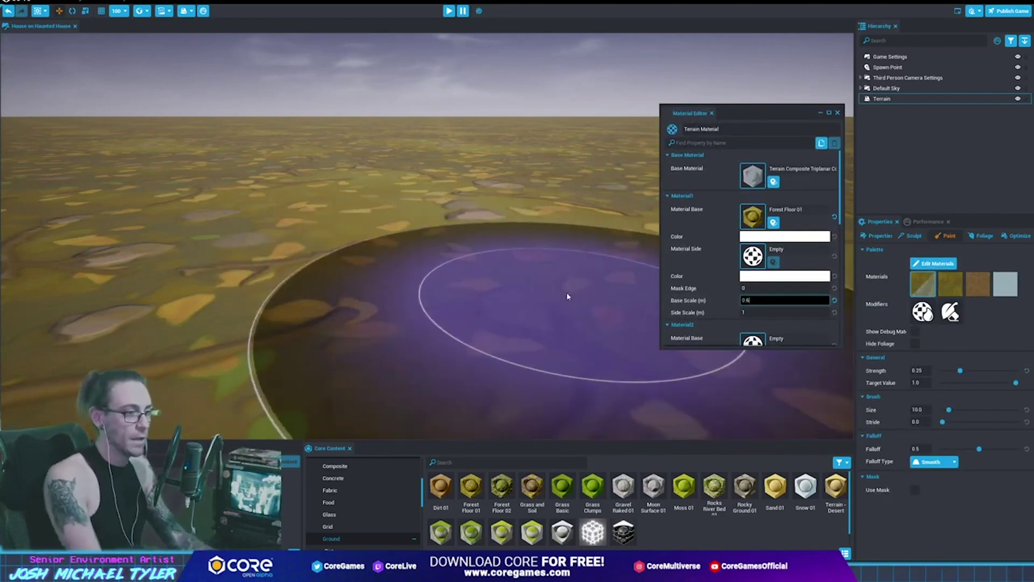
key(Return)
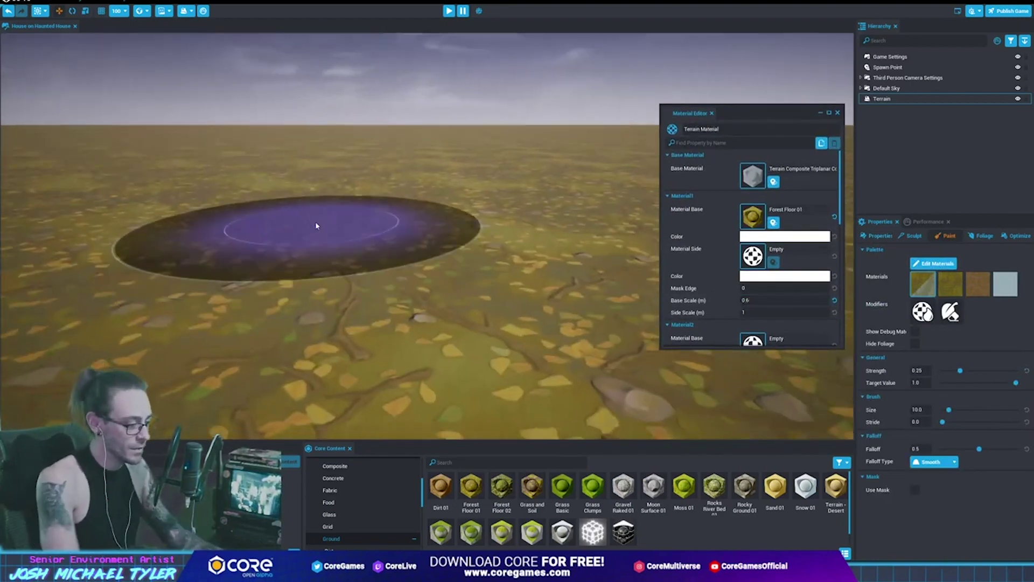
key(=)
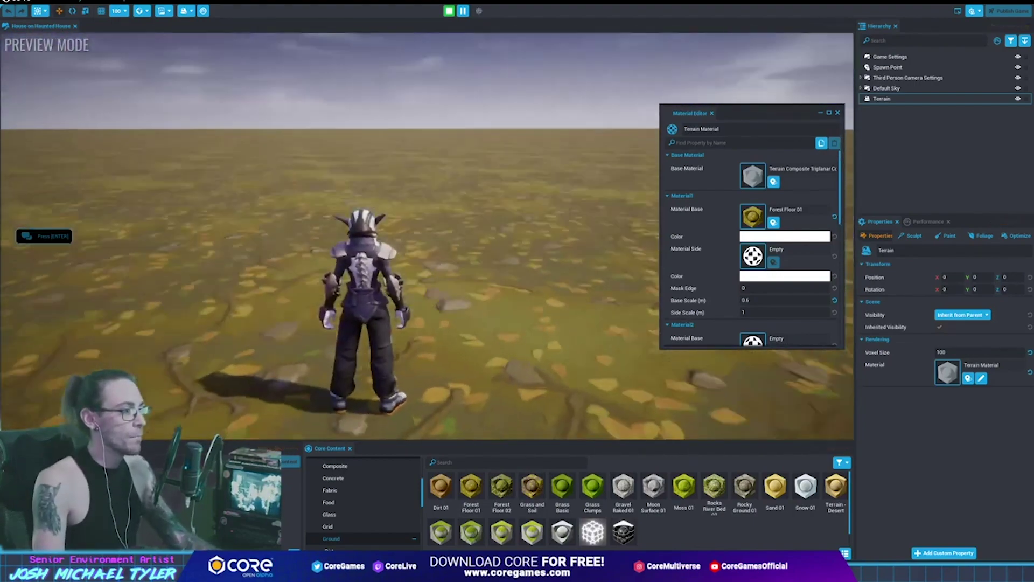
key(=)
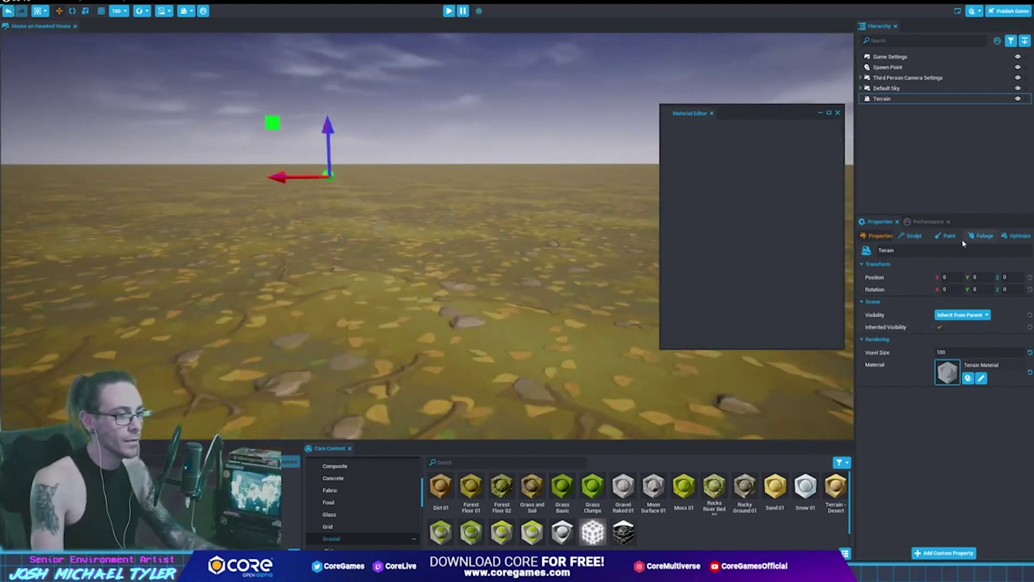
Switch to terrain painting, halving the grid size to 50 and shrinking the brush size to 2
click(947, 235)
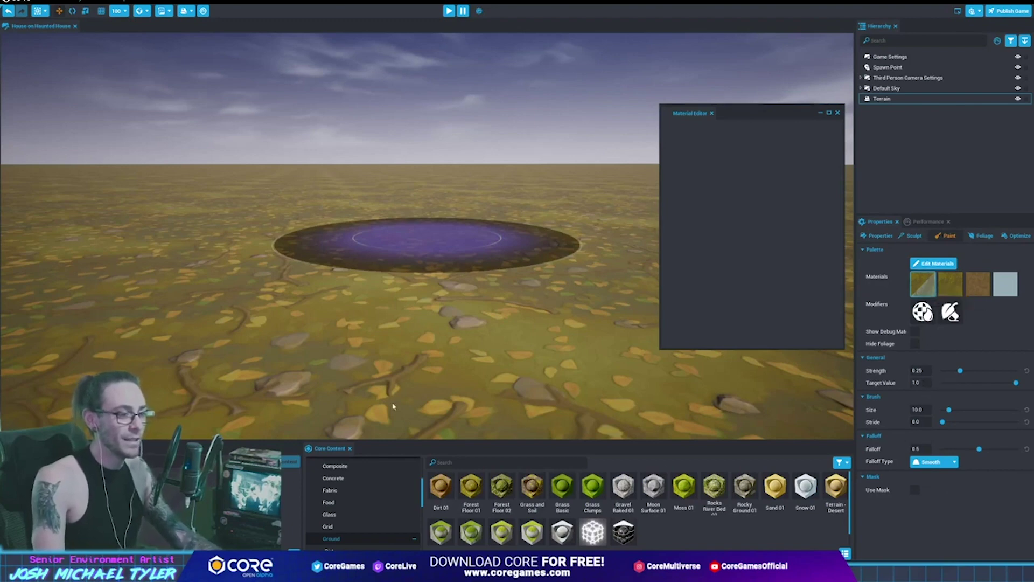
scroll(339, 374, up, 5)
scroll(395, 203, down, 4)
scroll(407, 228, up, 5)
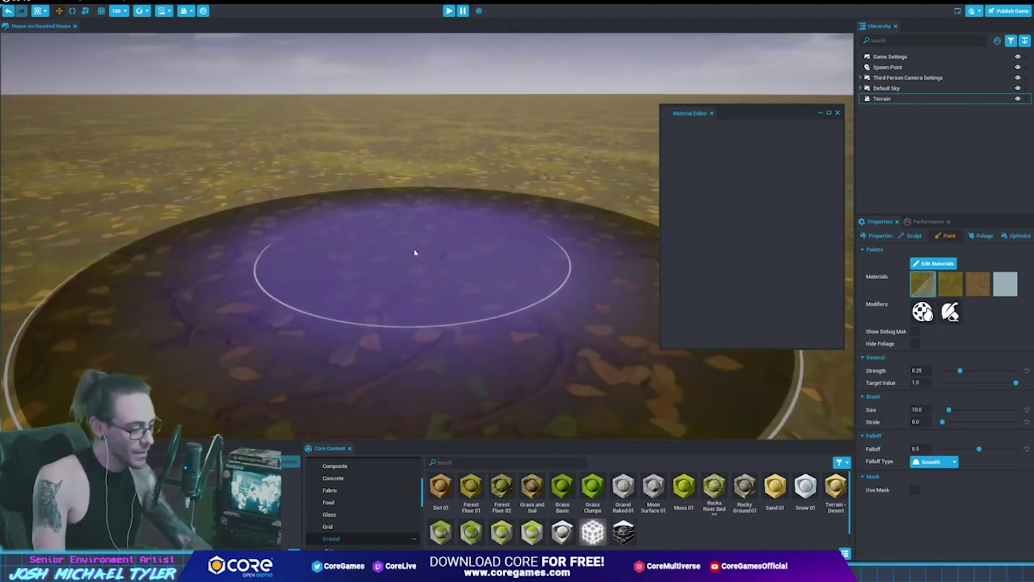
key(bracketleft)
scroll(420, 242, down, 5)
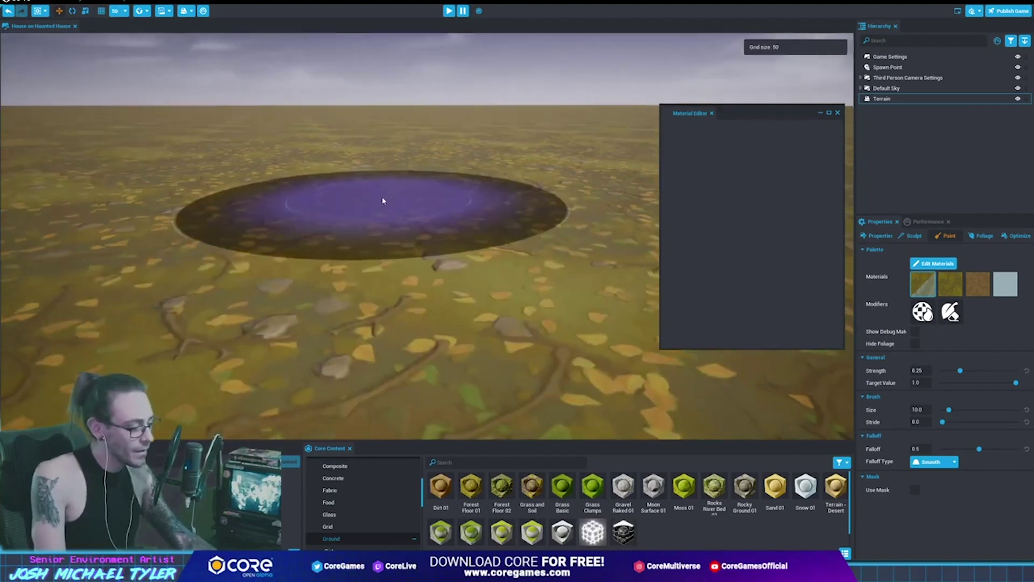
key(bracketleft)
key(bracketleft)
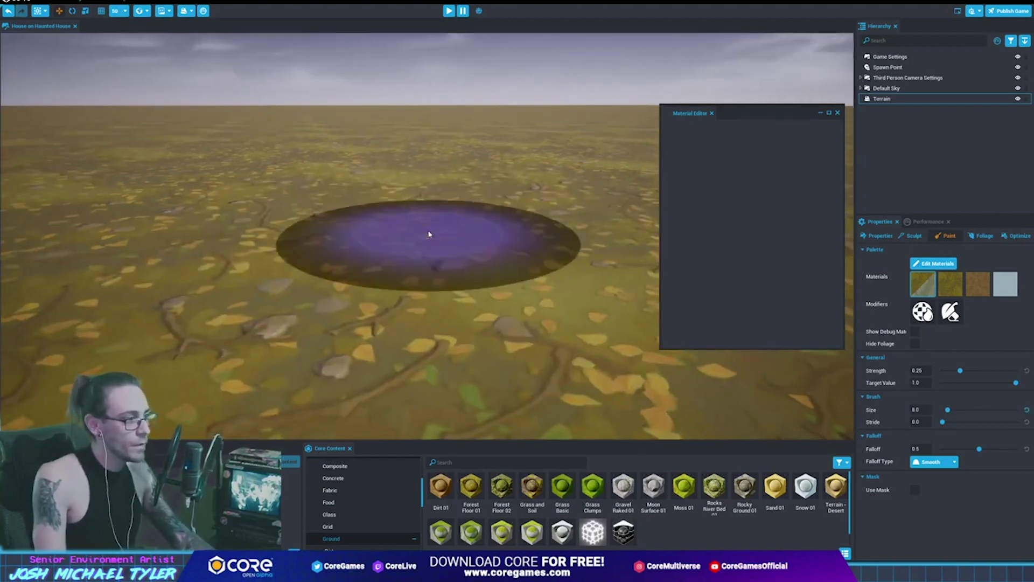
key(bracketleft)
key(bracketleft)
key(bracketleft)
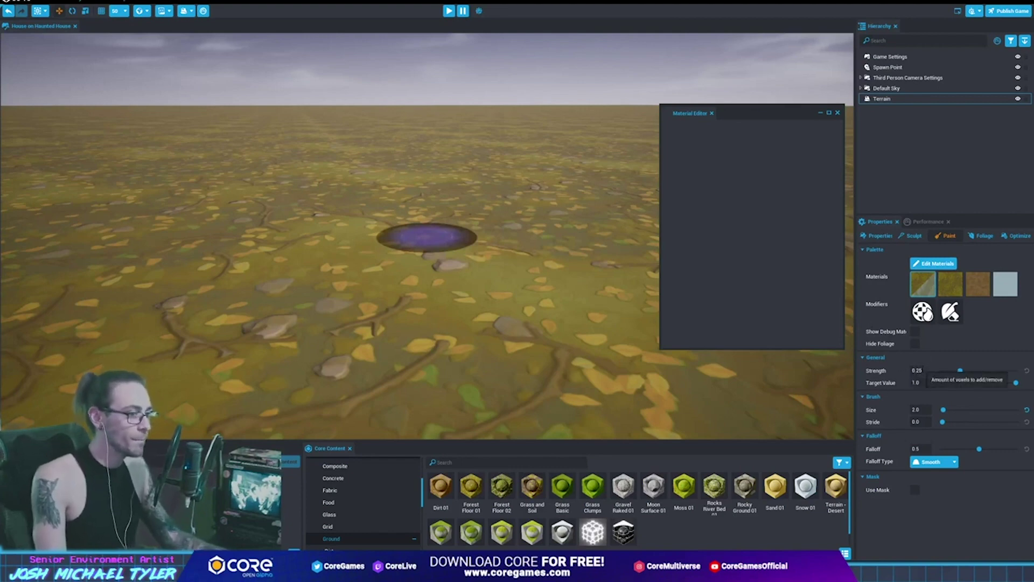
Change the Forest Floor 01 Material1 base scale from 0.6 to 0.75
click(936, 264)
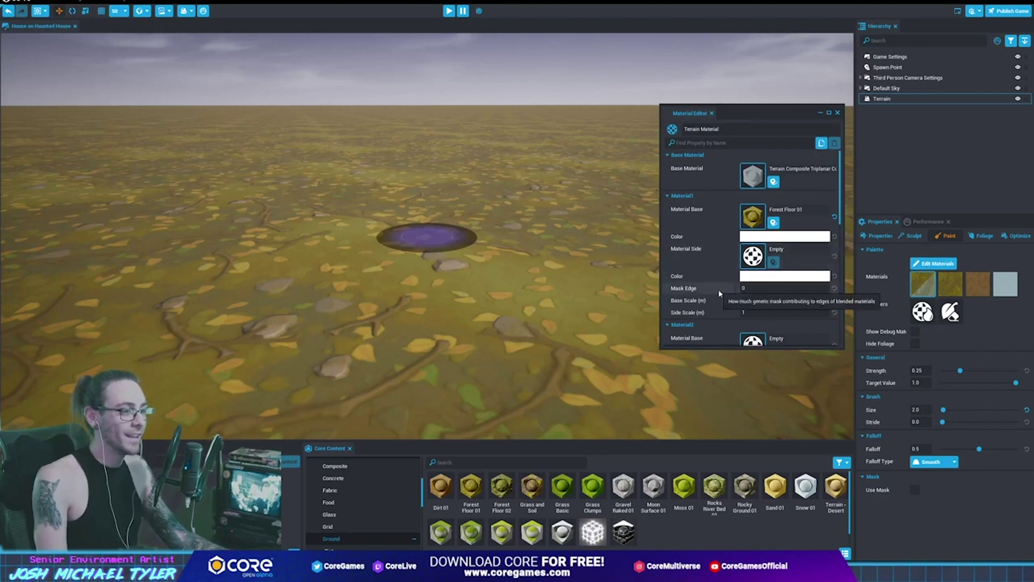
click(790, 300)
key(Return)
text(75)
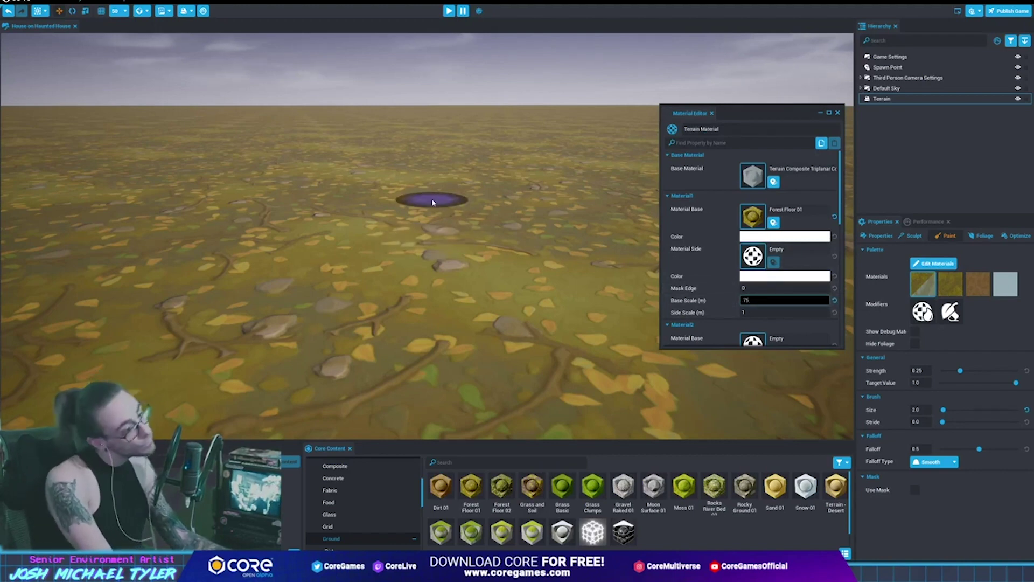
text(.75)
key(Return)
scroll(707, 278, down, 1)
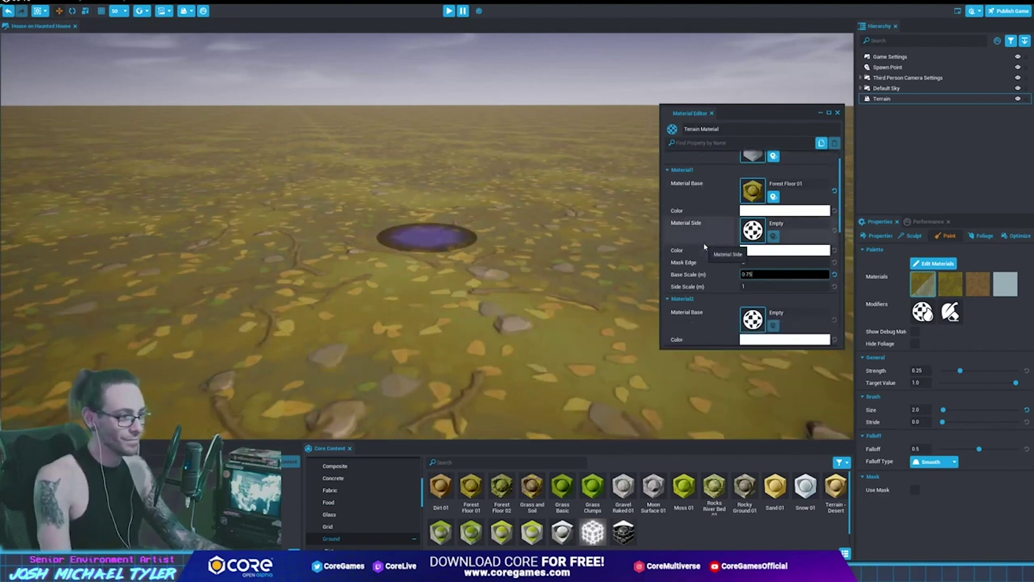
scroll(707, 269, down, 2)
scroll(705, 258, down, 1)
scroll(705, 248, down, 2)
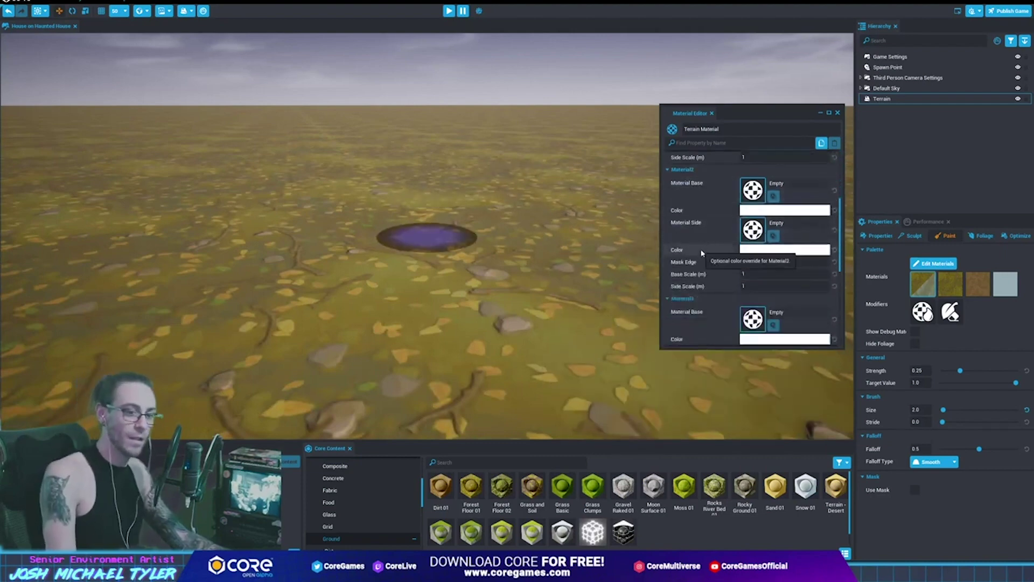
scroll(711, 272, up, 3)
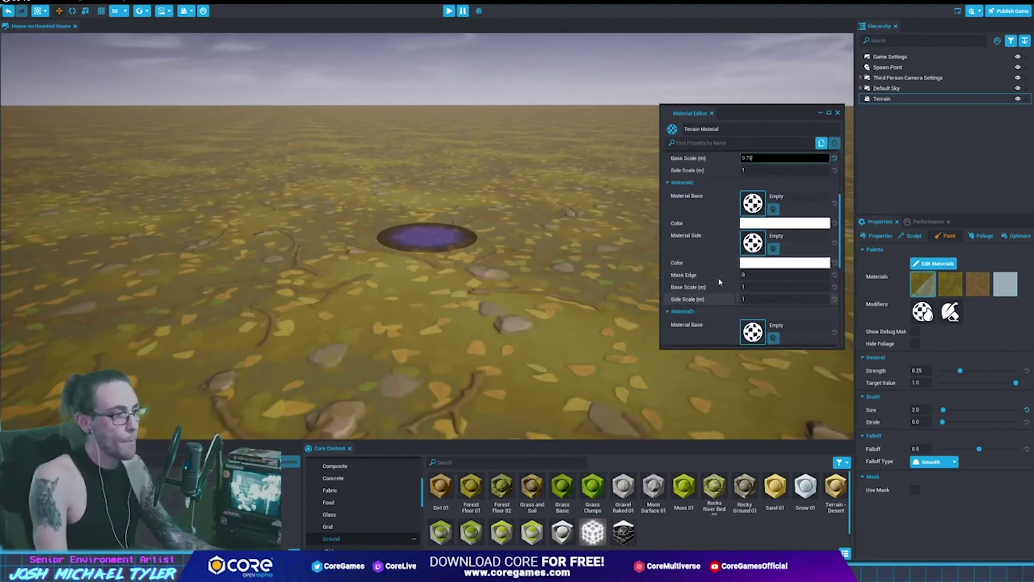
scroll(719, 280, up, 3)
key(Return)
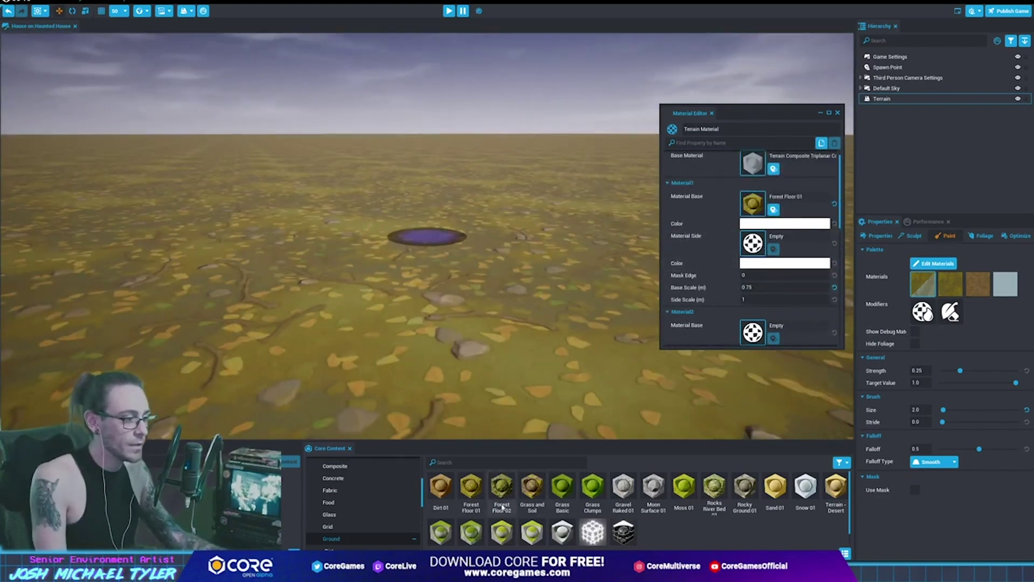
Try Forest Floor 02, then set Grass and Soil as the first ground material
drag(501, 504, 752, 203)
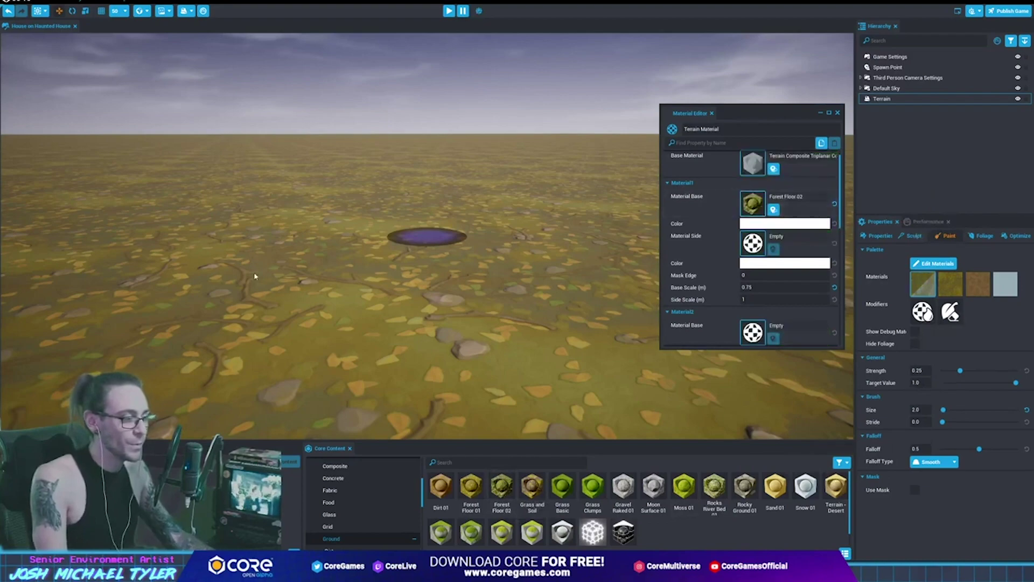
key(w)
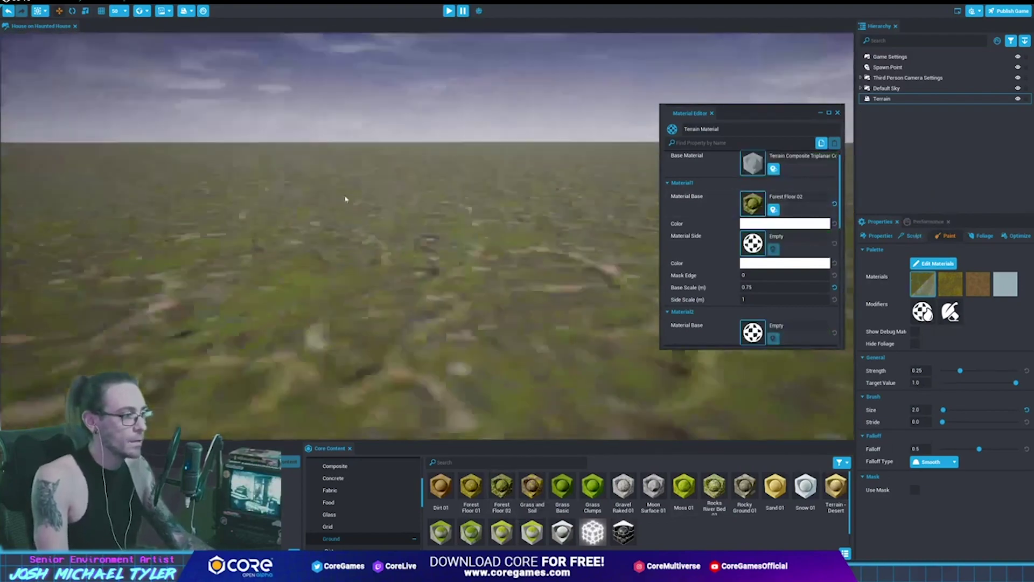
mouse_move(339, 227)
right_down()
mouse_move(376, 222)
mouse_move(369, 228)
mouse_move(328, 160)
mouse_move(232, 155)
mouse_move(426, 236)
right_up()
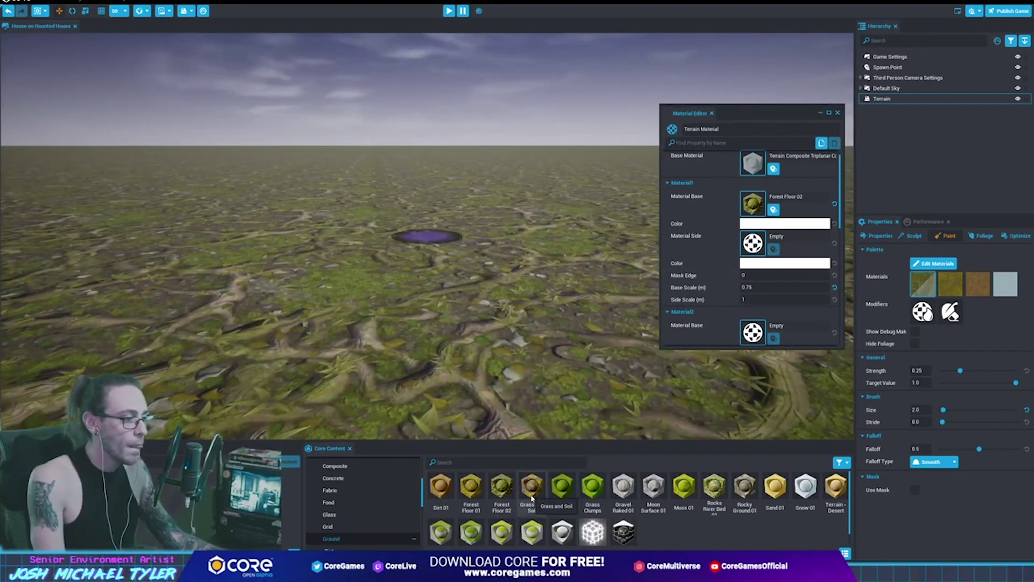
drag(533, 498, 753, 204)
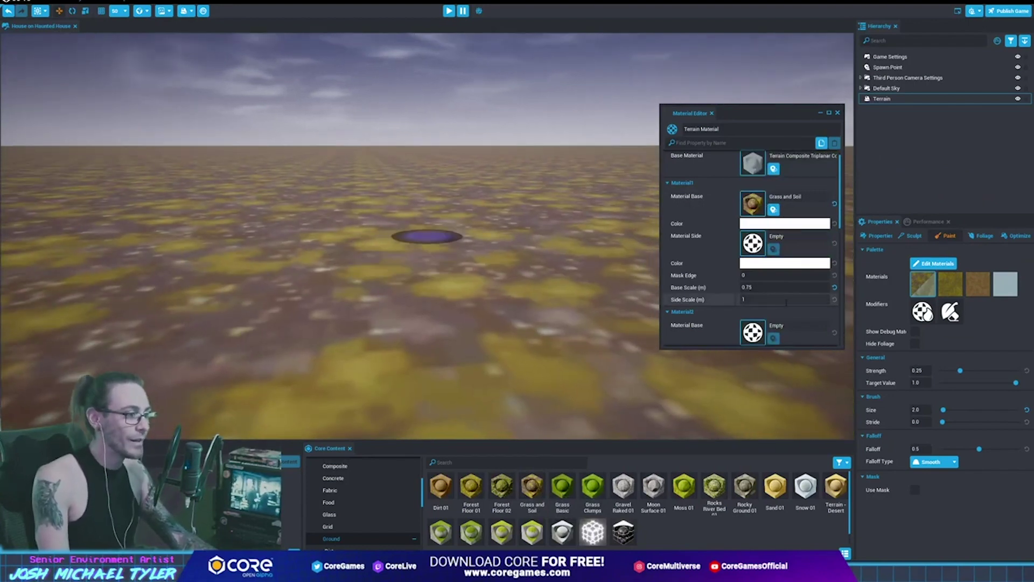
Tune the Grass and Soil base scale through 0.6 and 1 to 0.9, then start a preview
click(768, 287)
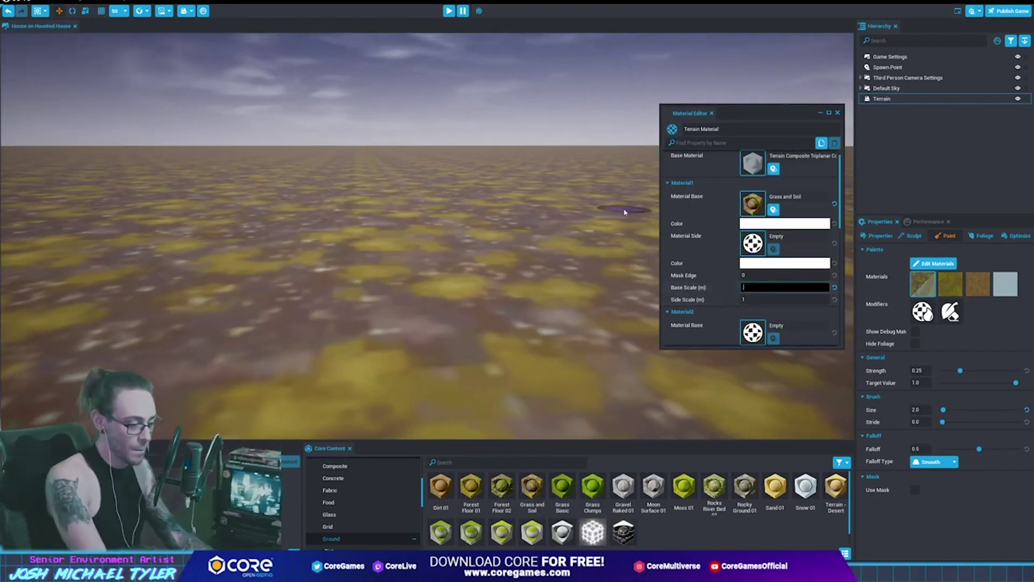
text(0.80.6)
key(Return)
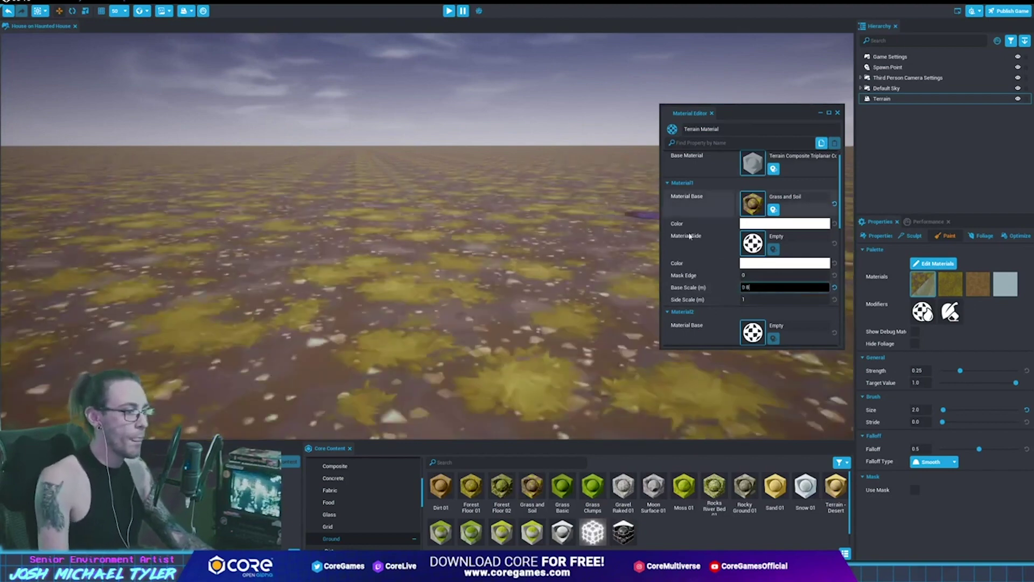
click(773, 287)
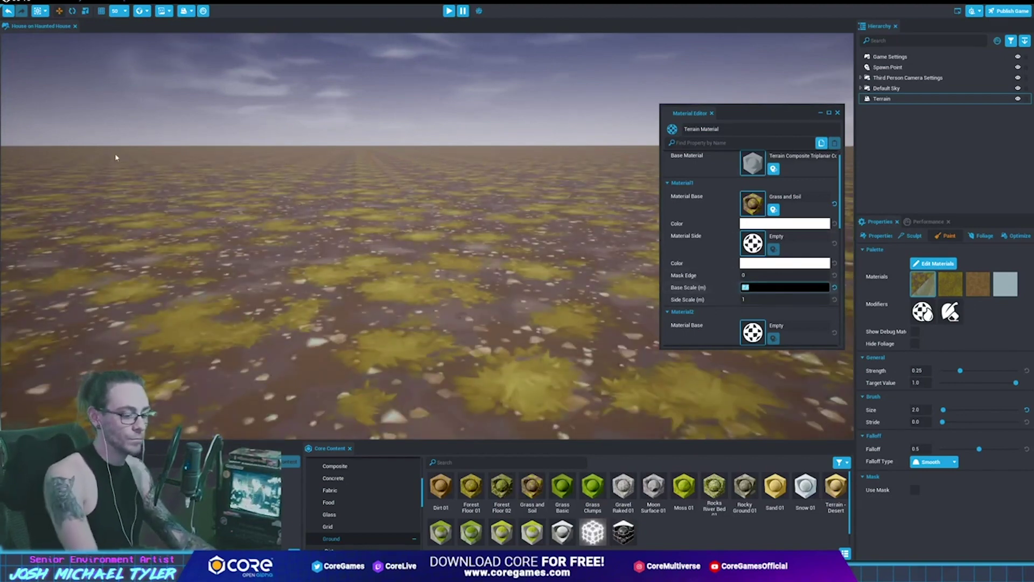
text(1)
key(Return)
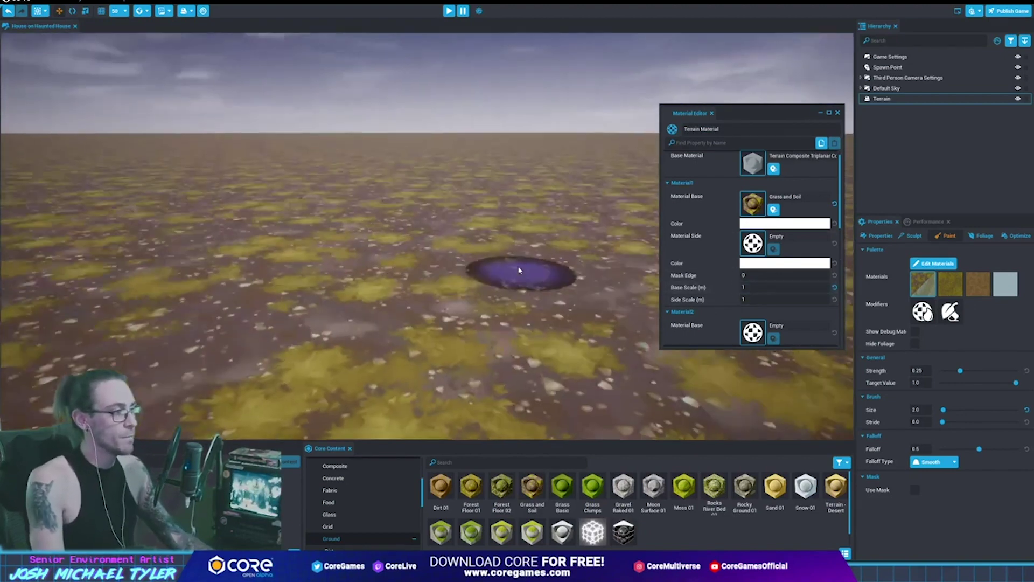
click(773, 288)
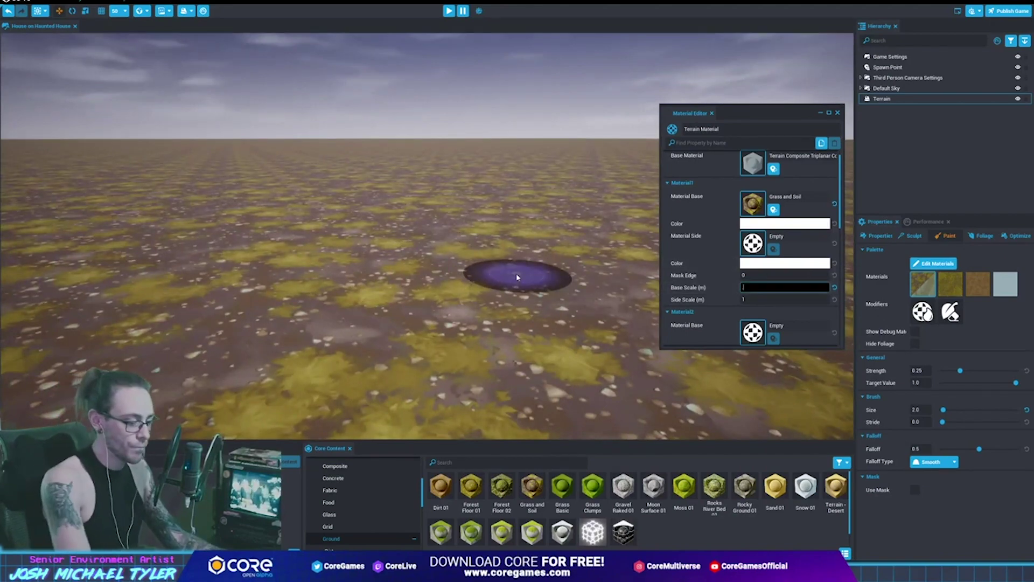
text(0.9)
key(Return)
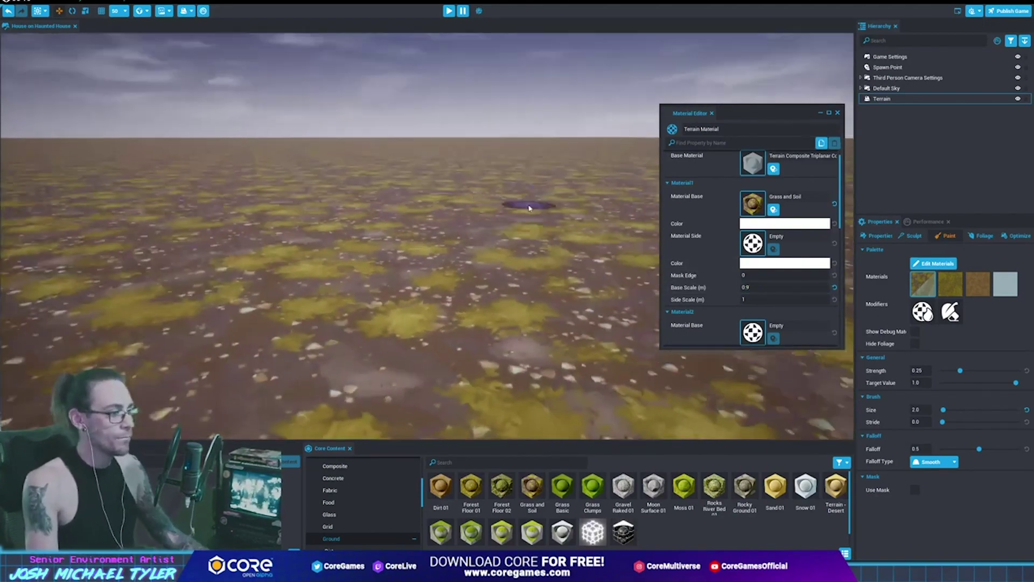
key(equal)
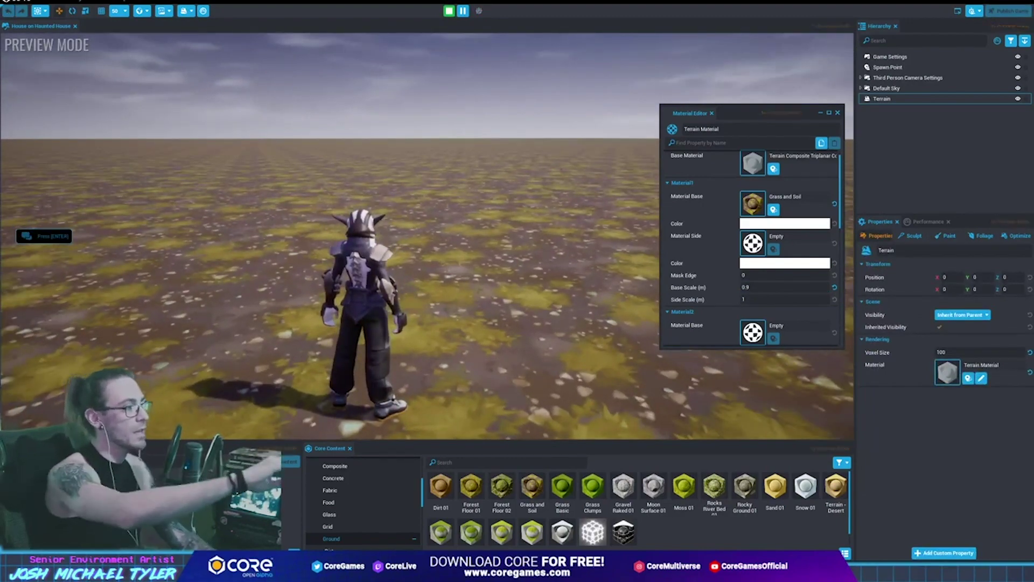
Exit the preview, look across the Grass and Soil terrain, and nudge the Material Editor window up
key(equal)
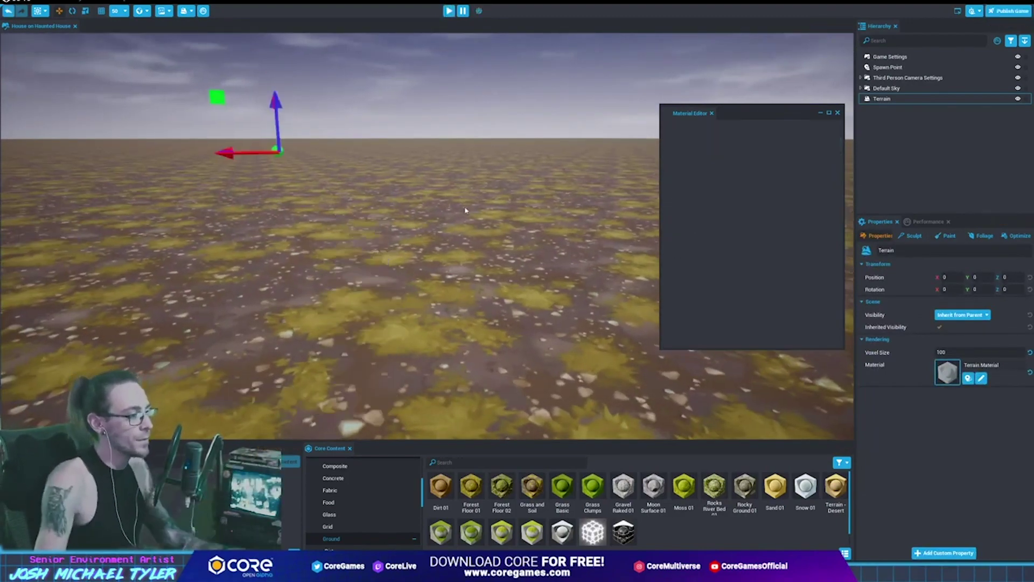
scroll(466, 229, up, 3)
right_drag(466, 229, 459, 197)
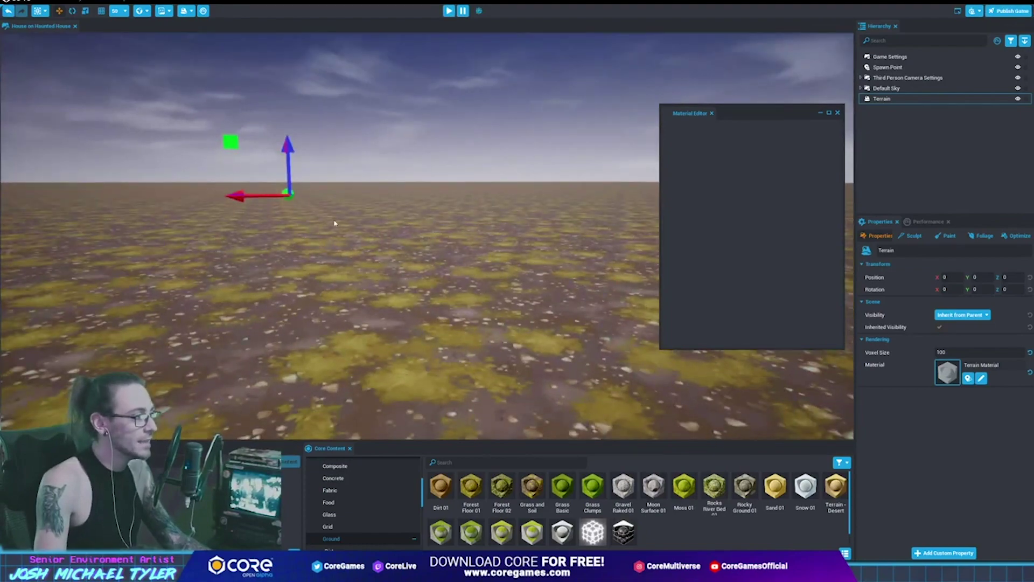
right_drag(335, 223, 436, 233)
key(q)
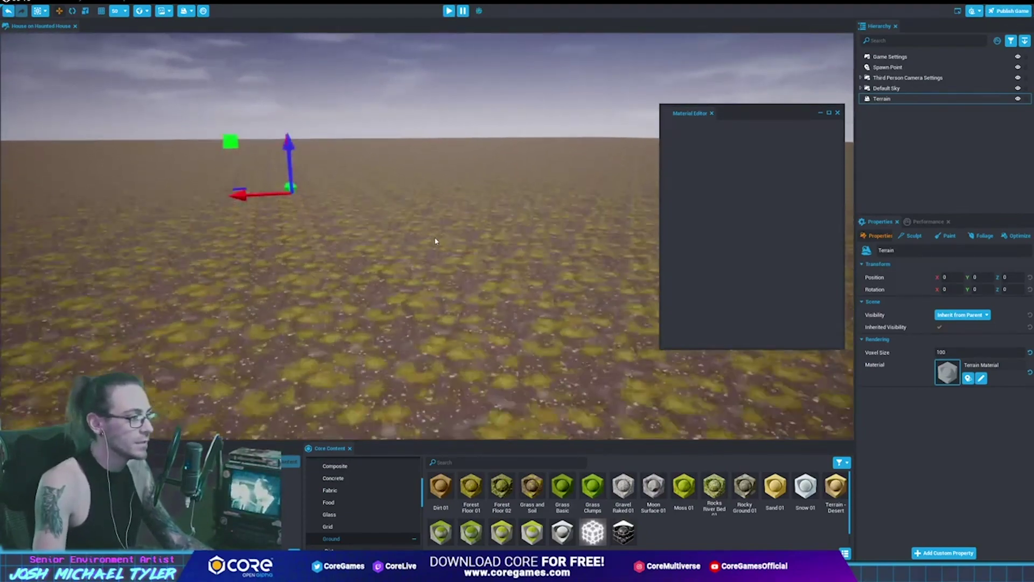
right_drag(436, 241, 483, 247)
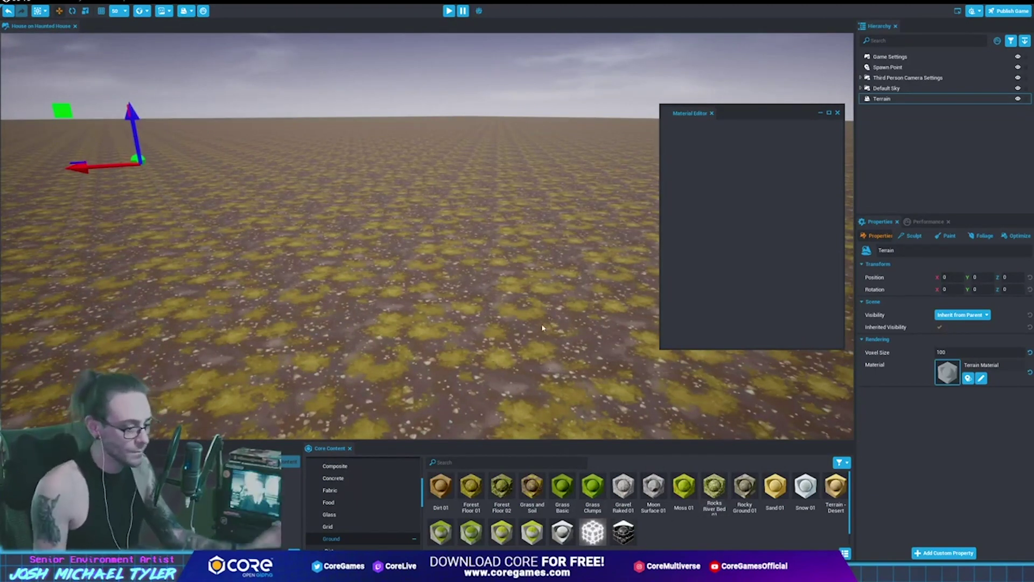
drag(738, 115, 741, 88)
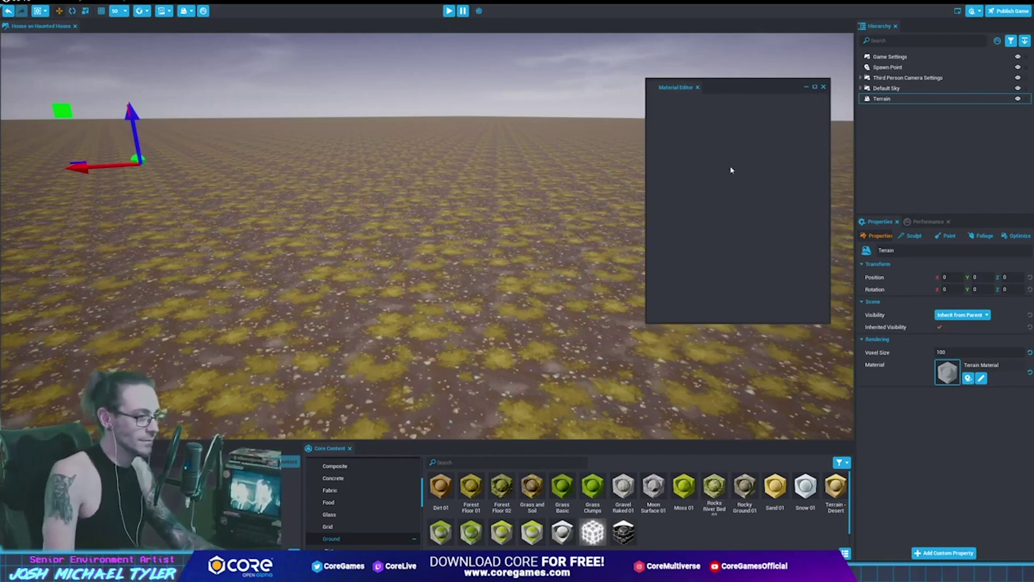
Select Terrain in its Paint settings and reload the Terrain Material slots in the Material Editor
click(954, 237)
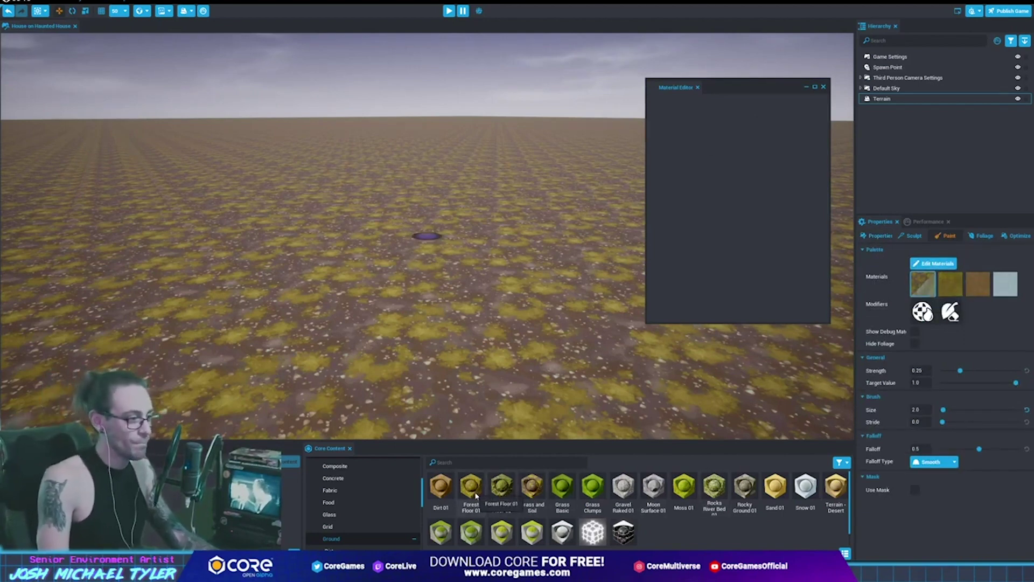
click(476, 495)
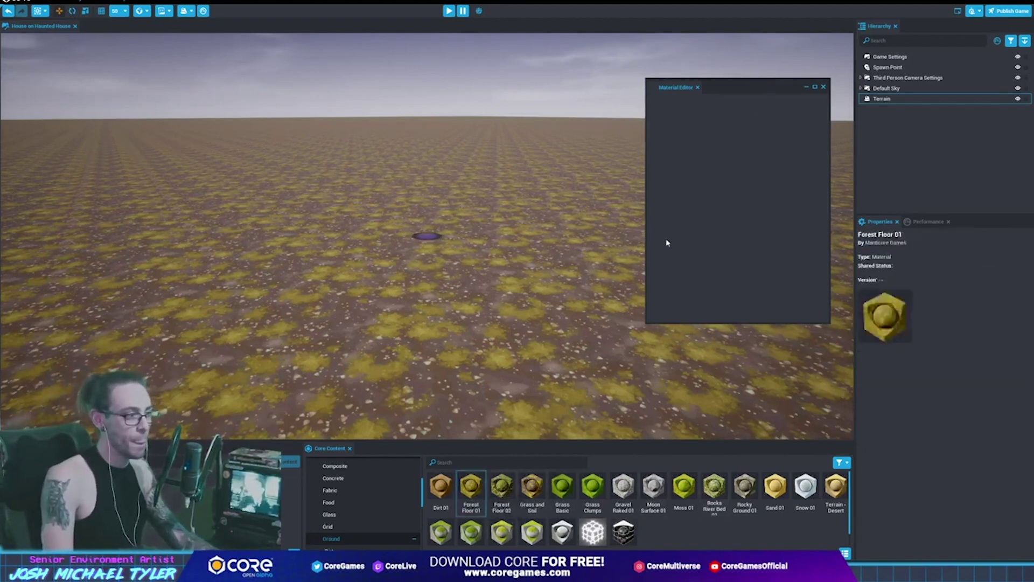
right_drag(383, 194, 600, 229)
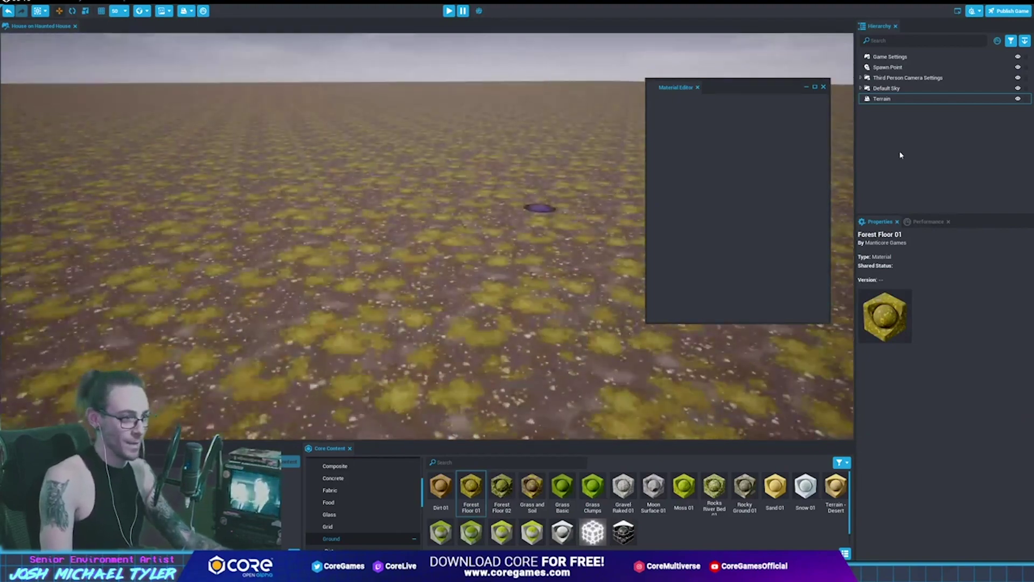
click(906, 99)
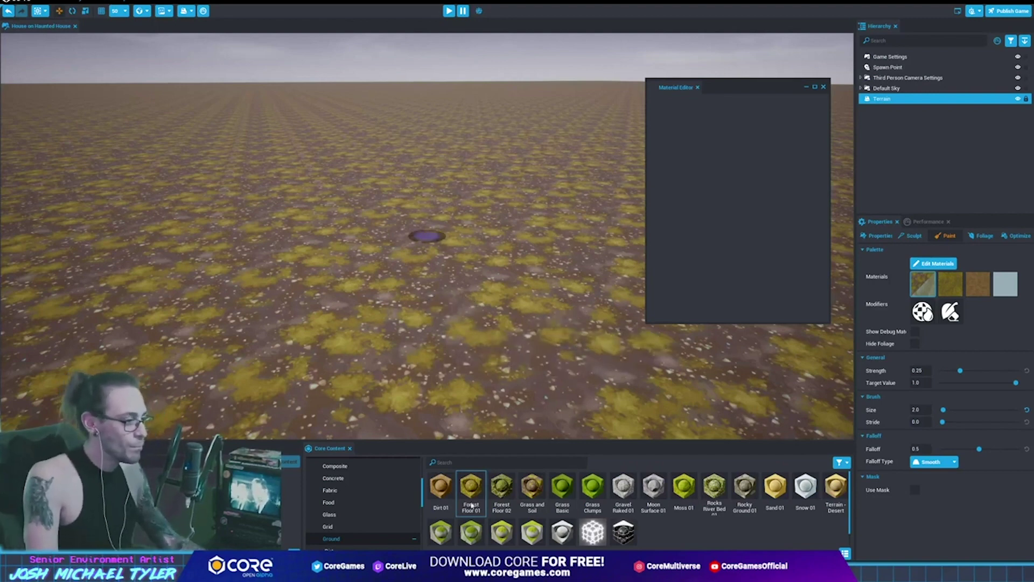
click(936, 263)
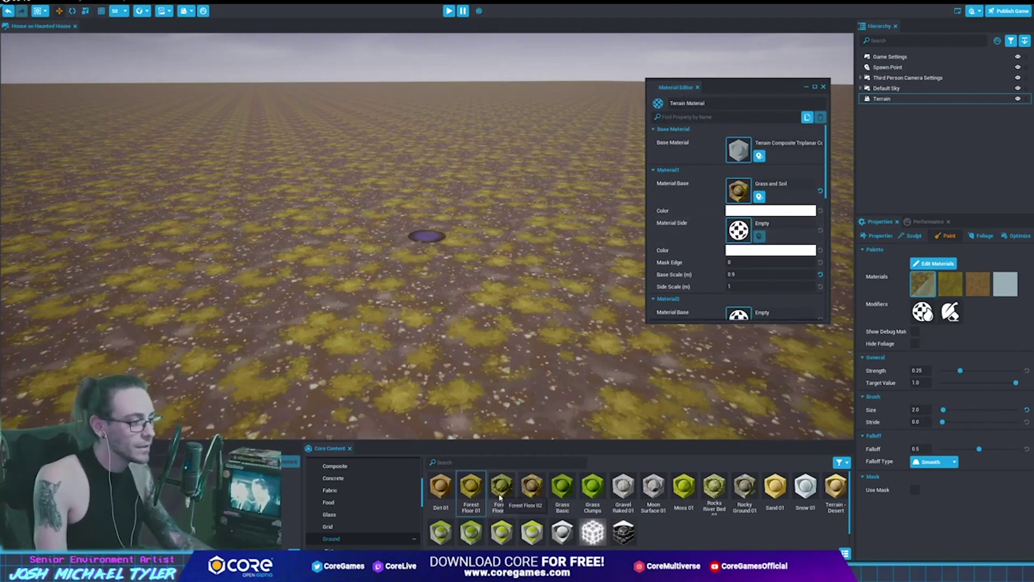
Fill Material1–4 with Forest Floor 01, Grass and Soil, Forest Floor 02 and Rocky Ground 01, then close the editor
drag(470, 495, 738, 192)
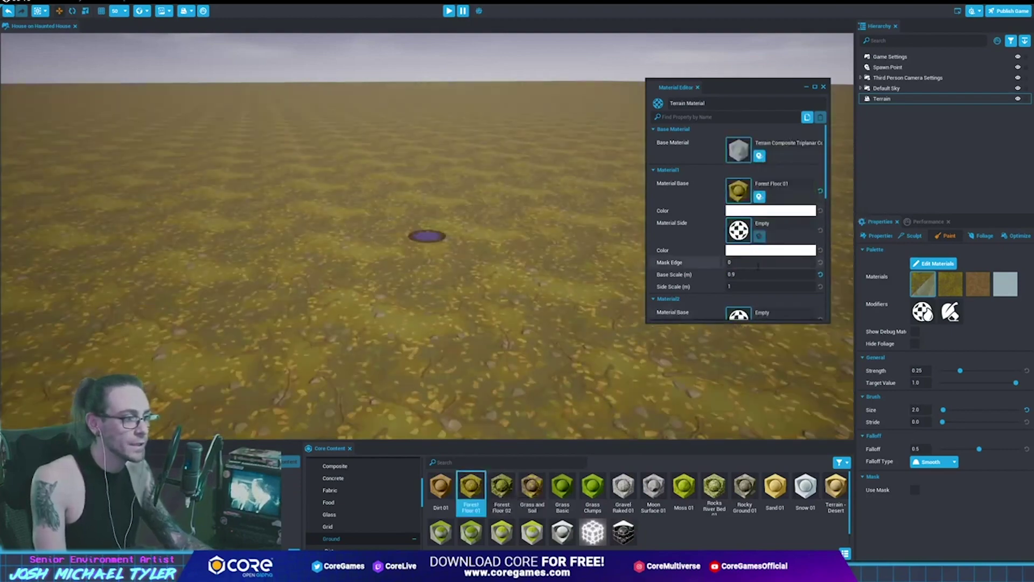
click(755, 274)
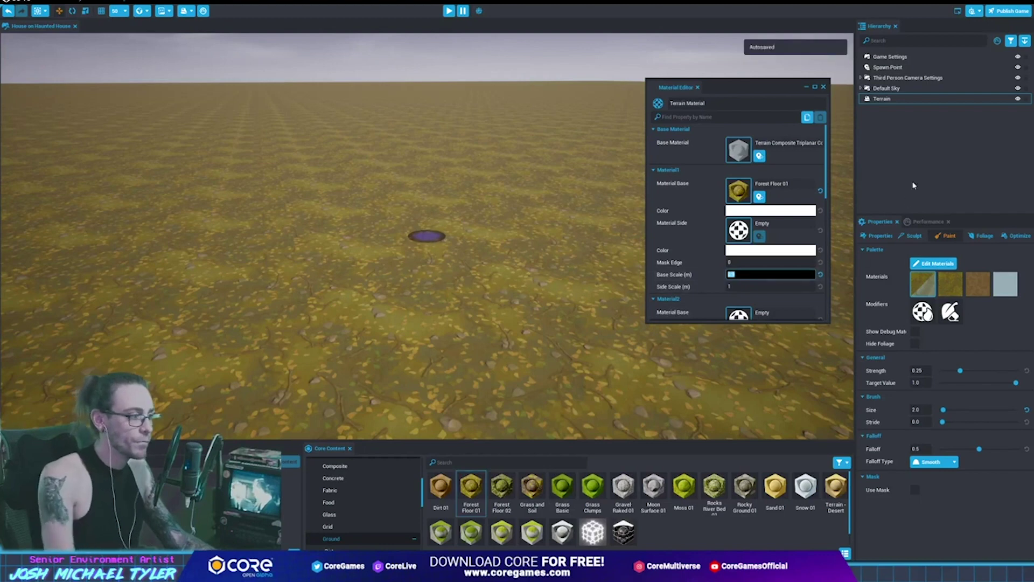
text(0.9)
key(Return)
scroll(668, 241, down, 2)
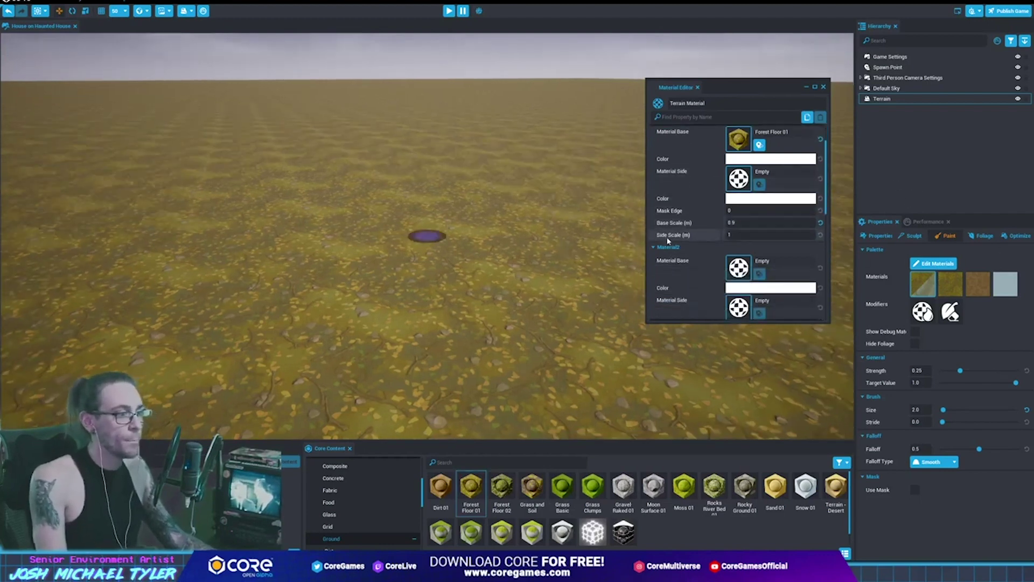
scroll(668, 241, down, 2)
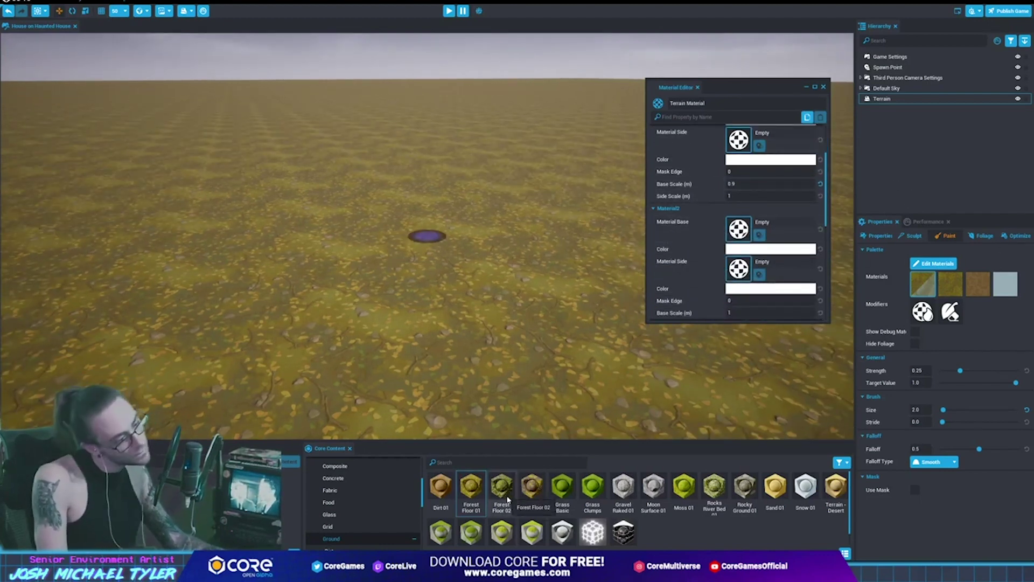
drag(533, 496, 741, 229)
scroll(741, 229, down, 2)
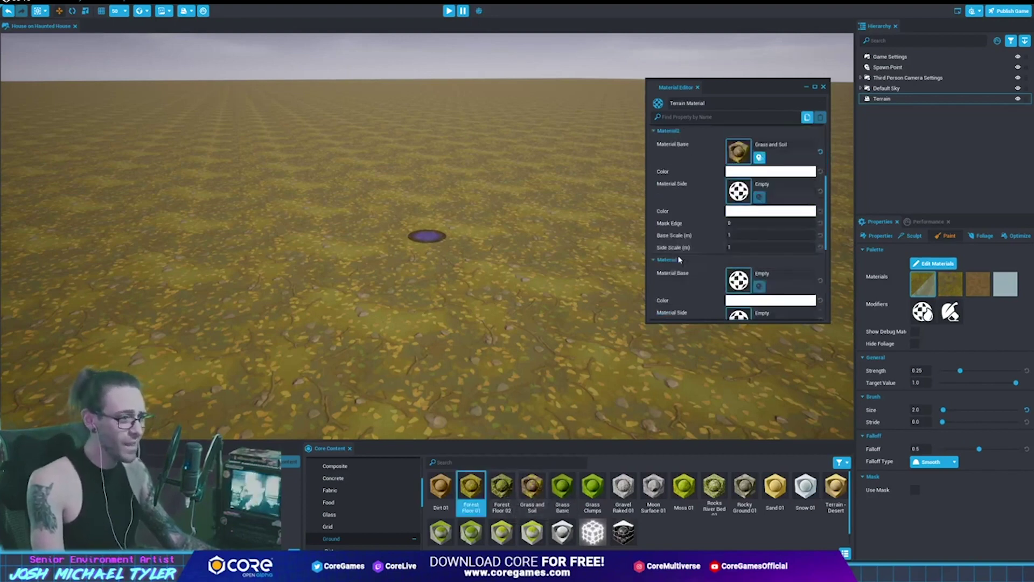
drag(508, 499, 739, 229)
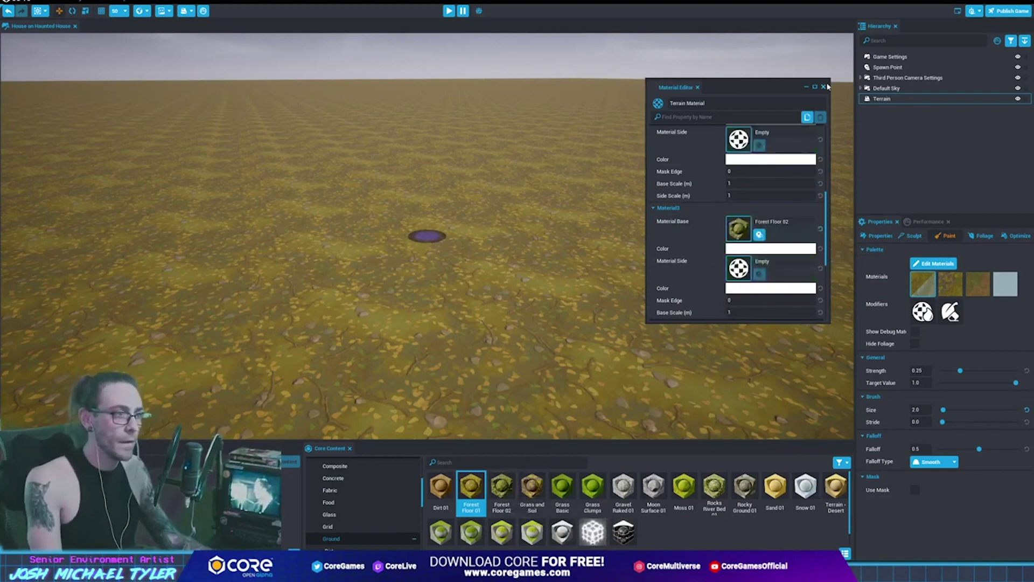
scroll(704, 197, down, 1)
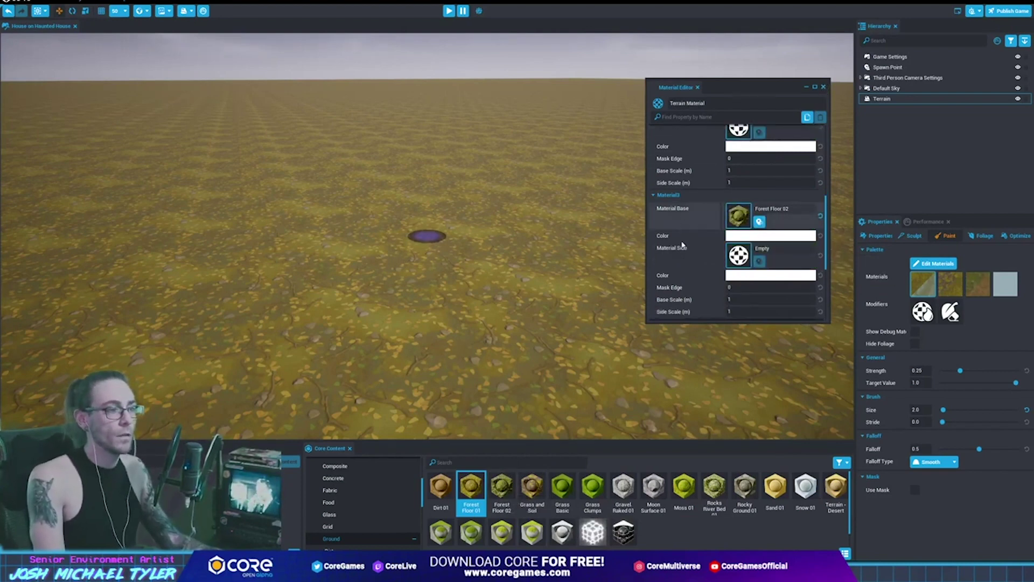
scroll(703, 198, down, 2)
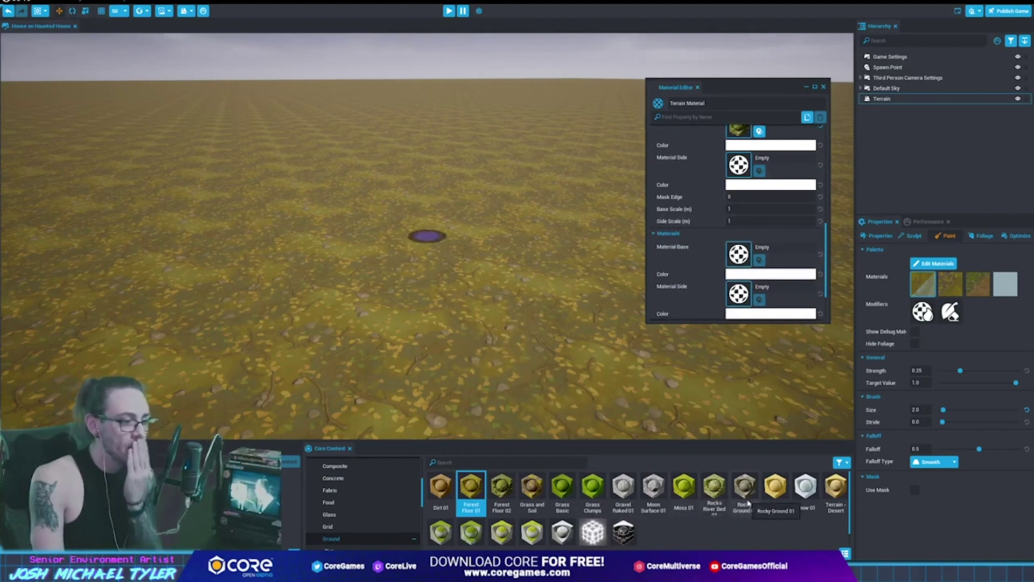
drag(745, 496, 738, 253)
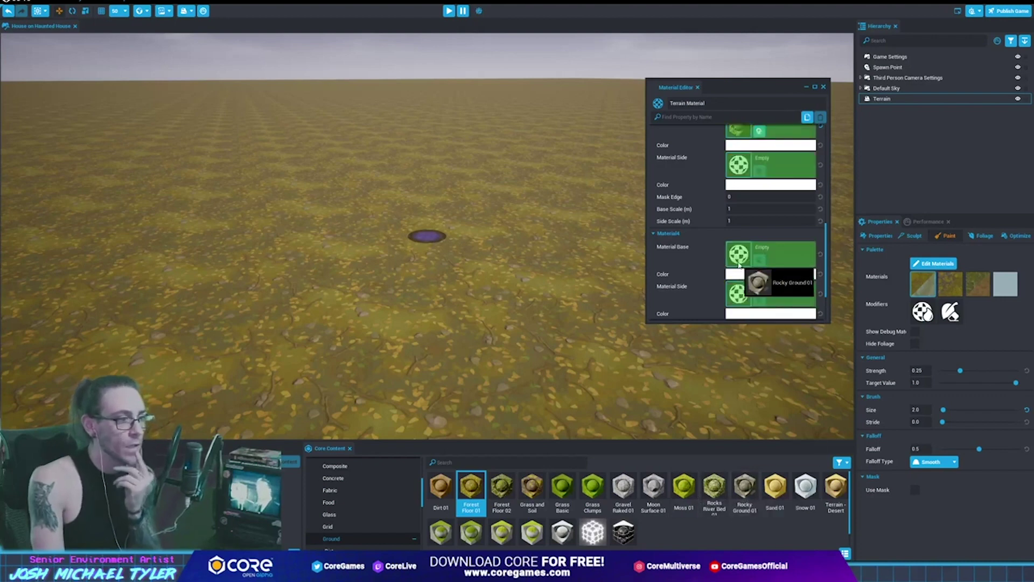
click(806, 88)
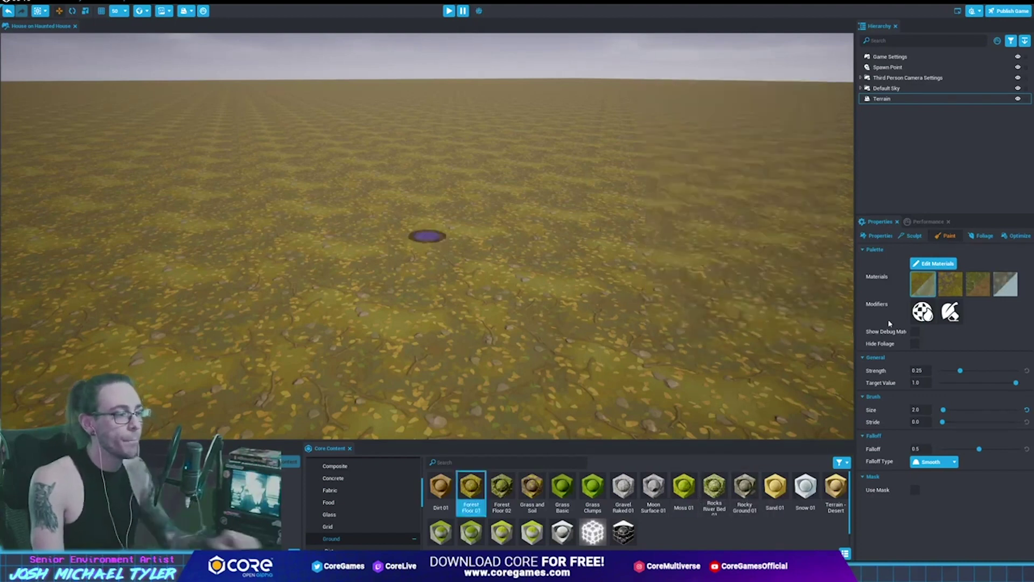
Search Core Content for 'floor' and place a Craftsman Floor 01 8m x 8m in the scene
click(950, 284)
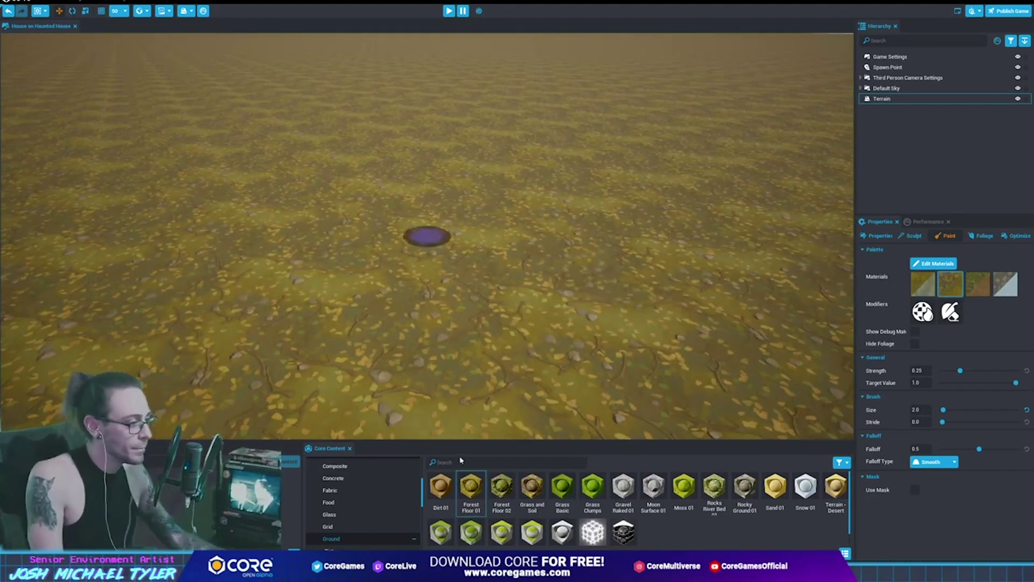
click(455, 461)
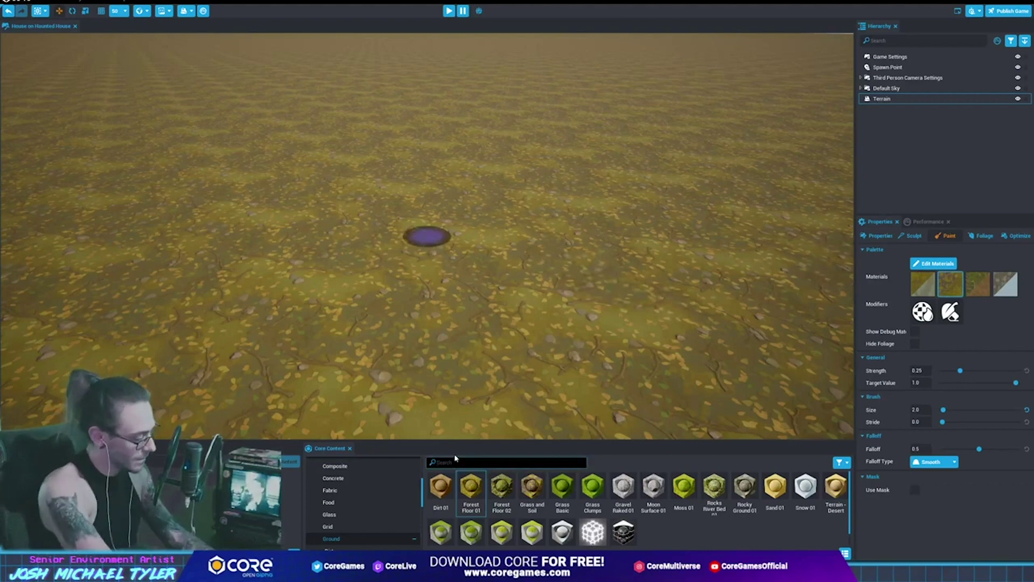
text(floor)
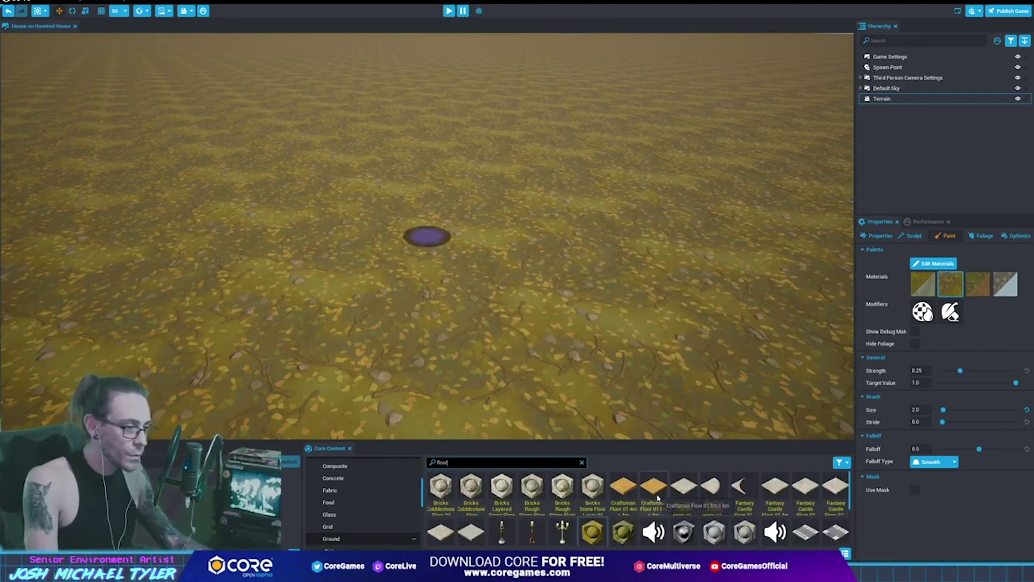
mouse_move(658, 496)
mouse_down()
mouse_move(887, 197)
mouse_move(924, 177)
mouse_up()
scroll(375, 229, down, 3)
key(f)
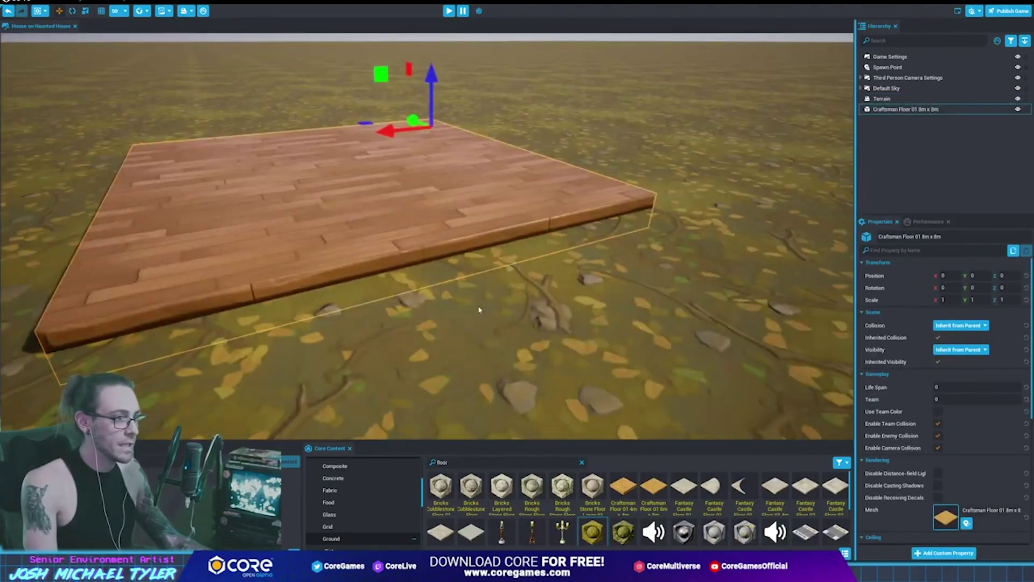
mouse_move(478, 284)
alt+mouse_down()
mouse_move(429, 311)
mouse_move(485, 280)
alt+mouse_up()
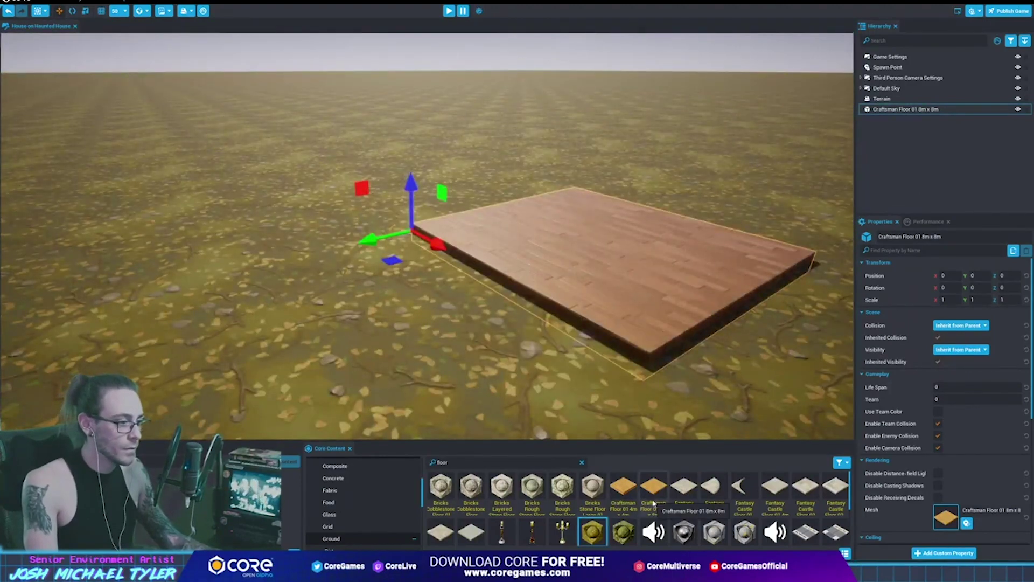
Delete an extra floor copy, keeping the single floor at 0, 0, 0 selected and framed
drag(646, 504, 912, 167)
mouse_move(588, 303)
mouse_down()
mouse_move(530, 324)
mouse_move(506, 422)
mouse_move(610, 306)
mouse_up()
key(Delete)
alt+drag(415, 268, 498, 226)
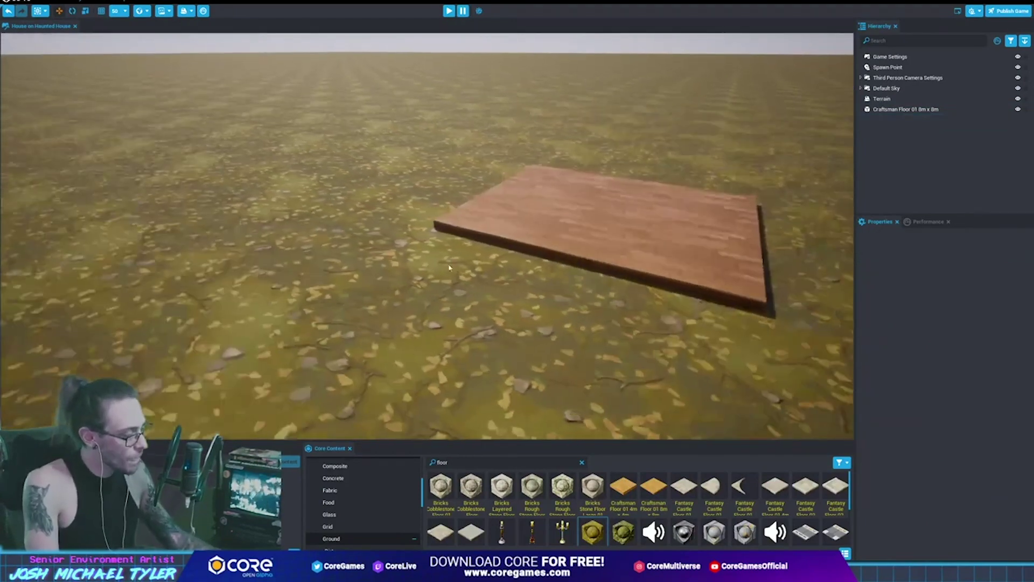
click(497, 226)
key(f)
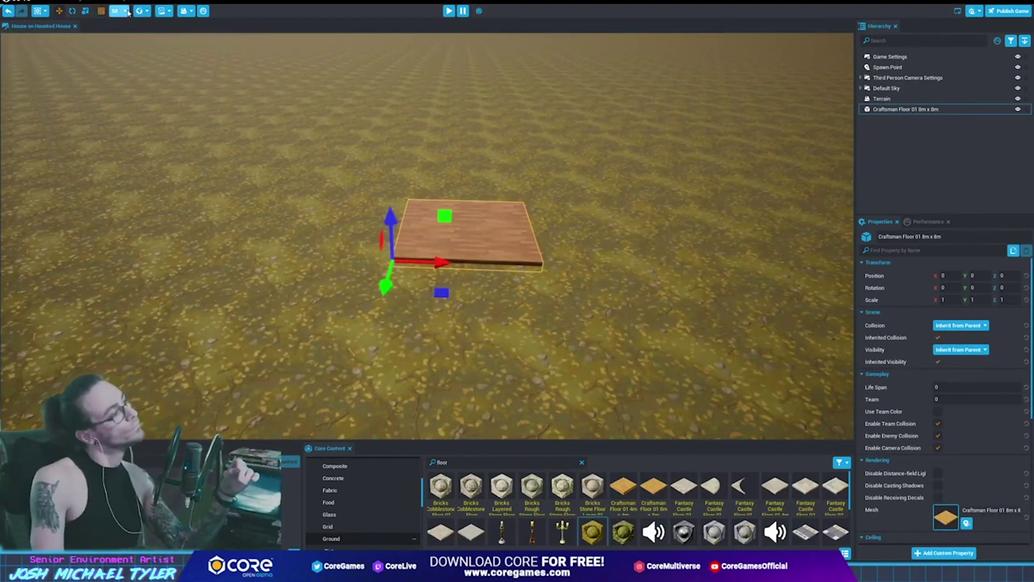
Set the grid size to 200 and place a floor copy 800 units along X
click(124, 11)
click(119, 69)
right_drag(301, 314, 464, 325)
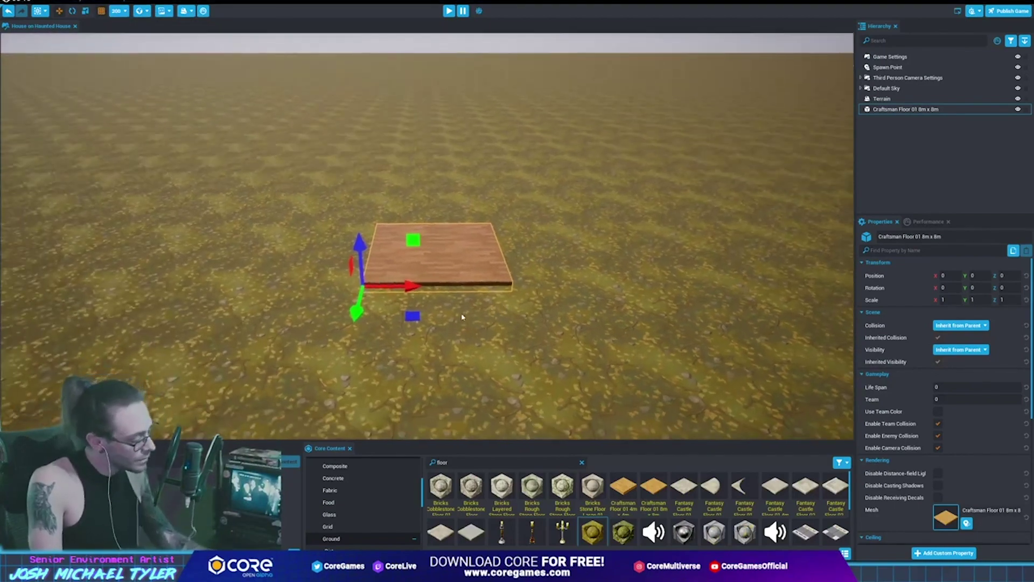
alt+drag(411, 285, 552, 291)
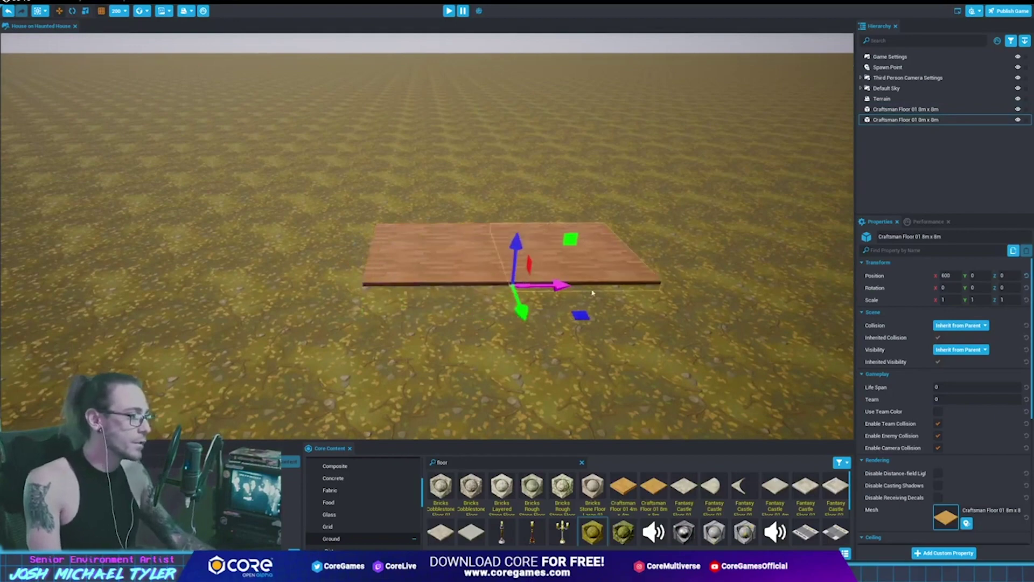
right_drag(552, 291, 519, 291)
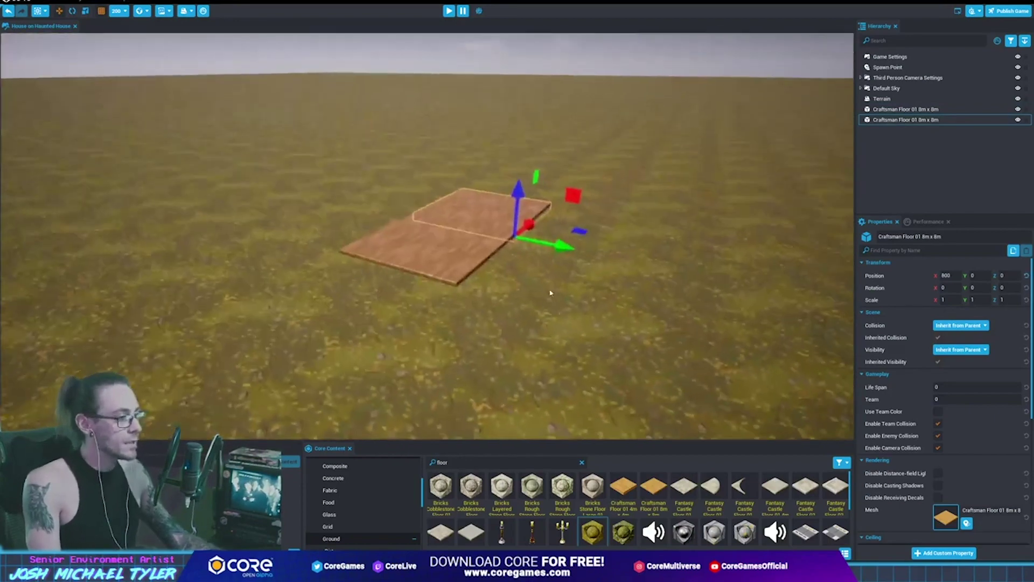
Duplicate both floors and slide the copies to Y 600, completing a 2x2 square
ctrl+click(462, 277)
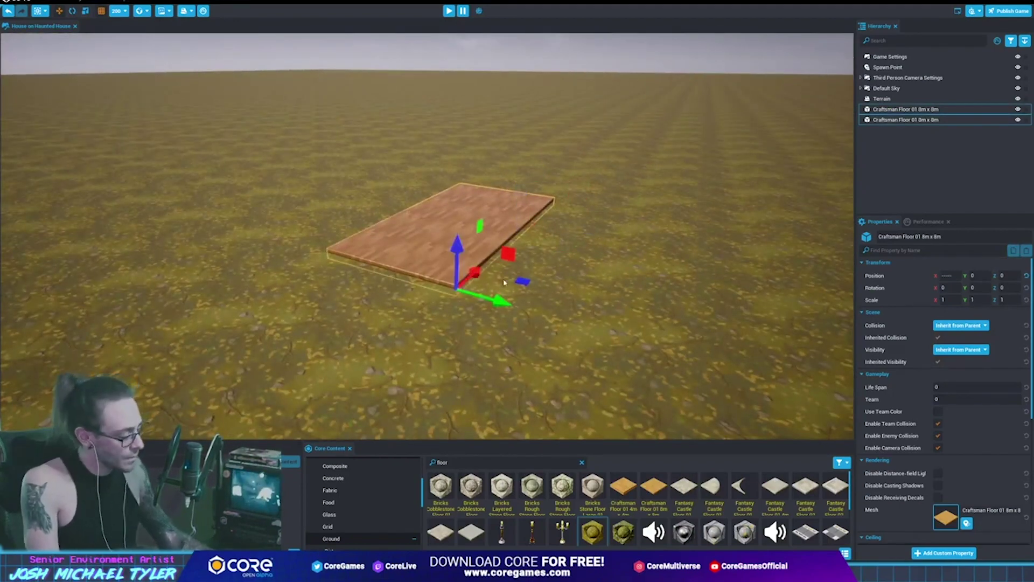
key(ctrl+w)
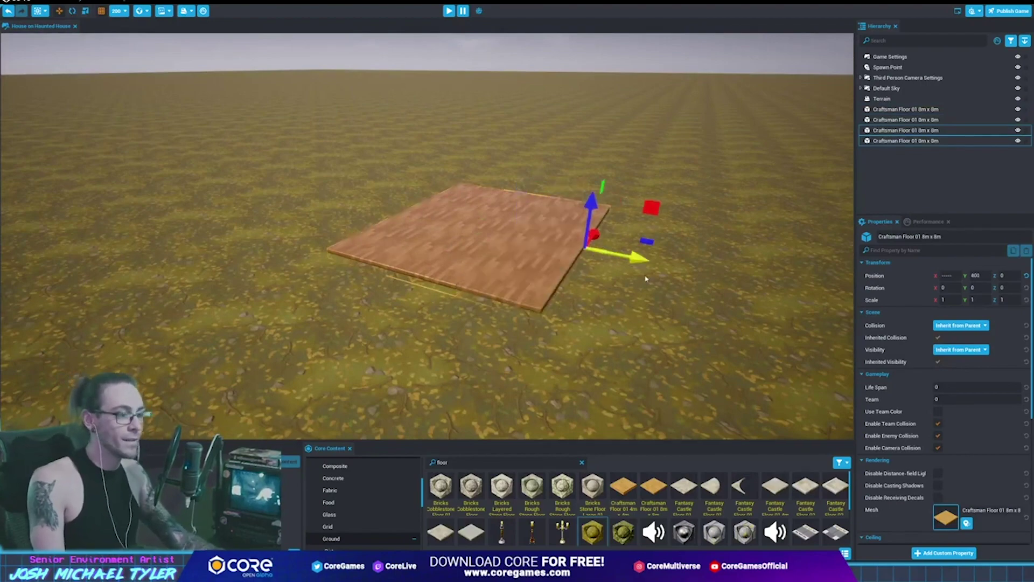
drag(566, 246, 725, 276)
mouse_move(335, 258)
right_down()
mouse_move(480, 74)
mouse_move(309, 234)
mouse_move(441, 236)
right_up()
click(480, 74)
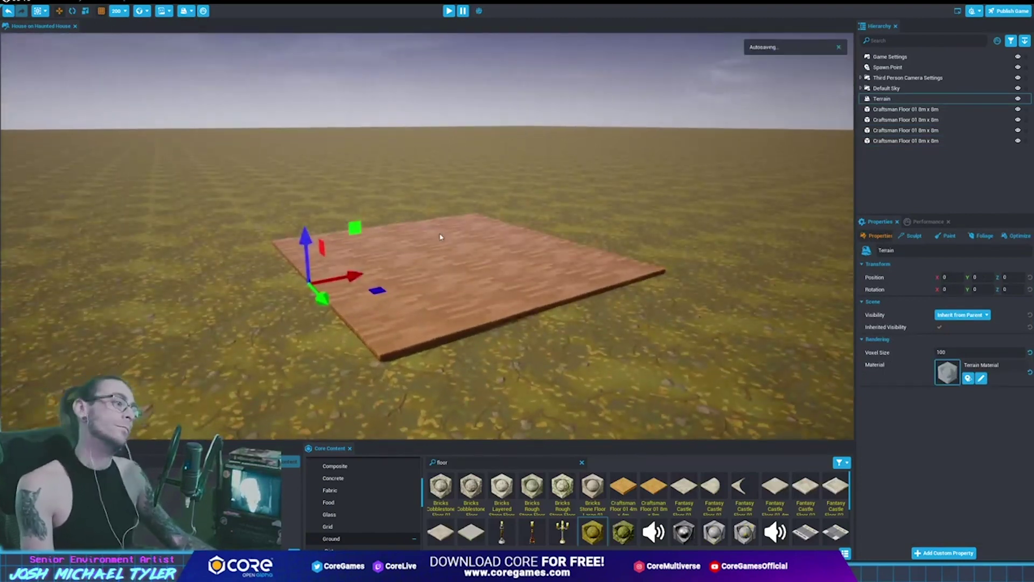
Select all four Craftsman floor tiles together
right_drag(442, 227, 425, 284)
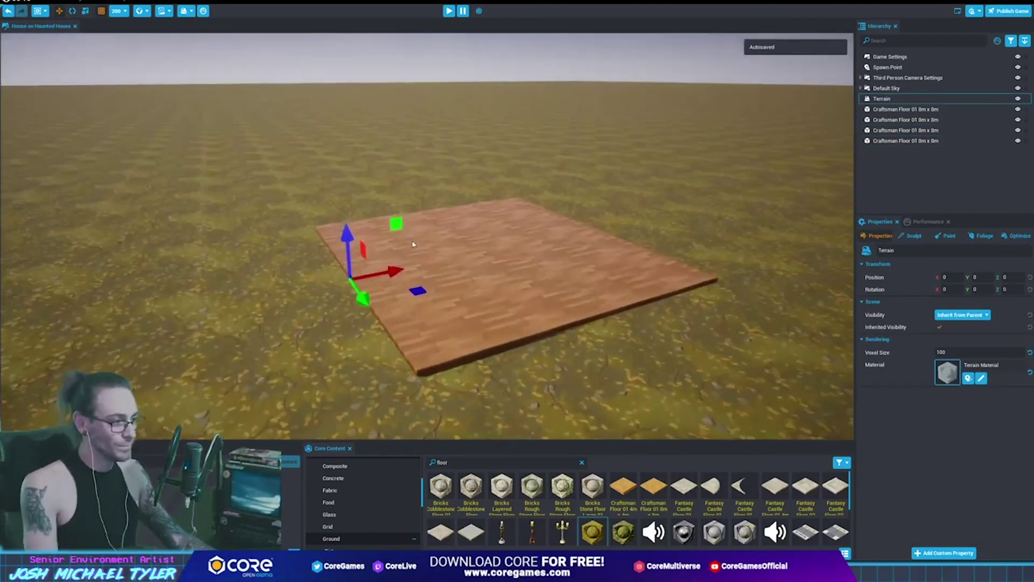
click(425, 284)
ctrl+click(492, 247)
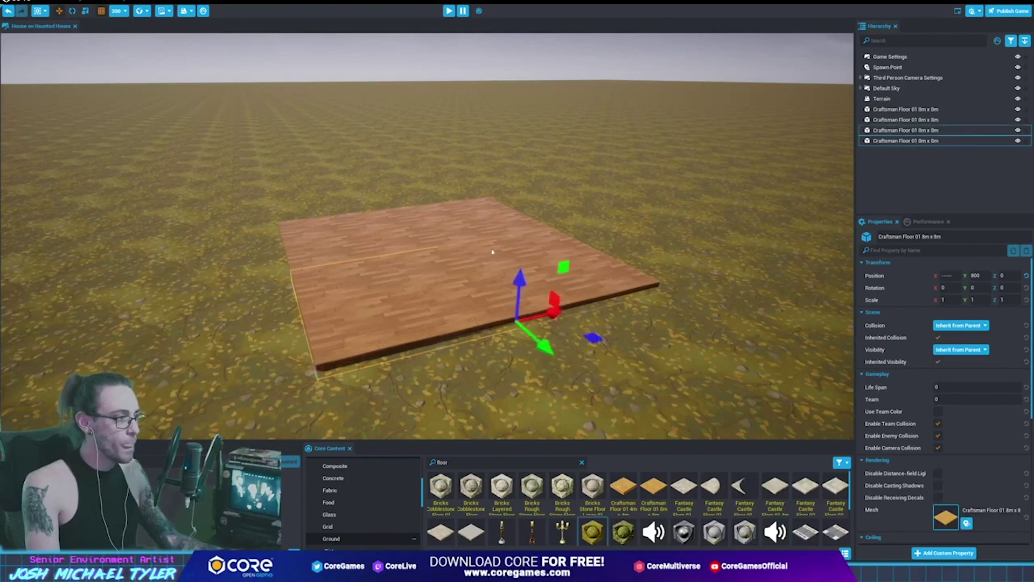
ctrl+click(362, 243)
ctrl+click(527, 266)
right_drag(527, 266, 527, 249)
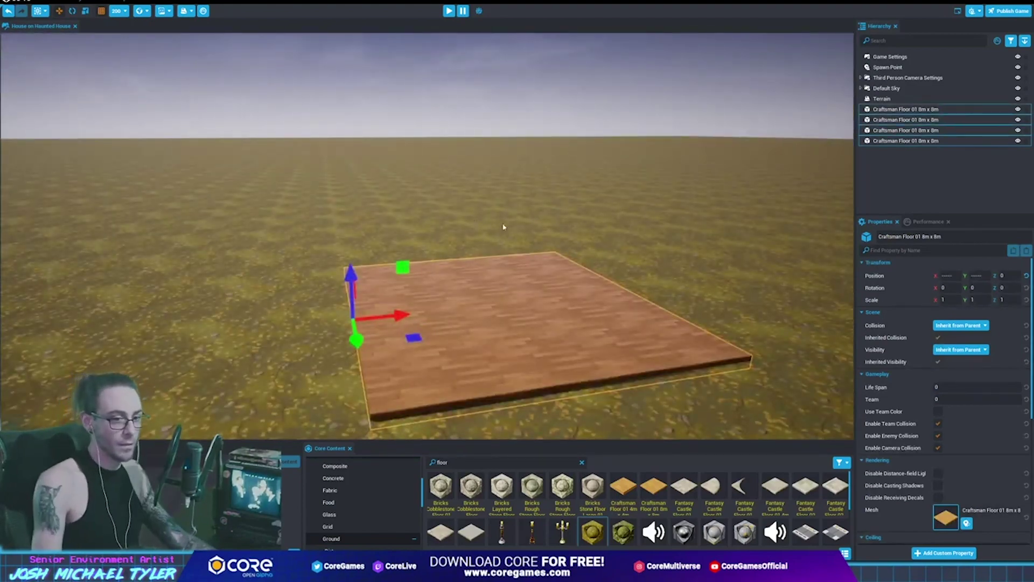
scroll(432, 311, down, 3)
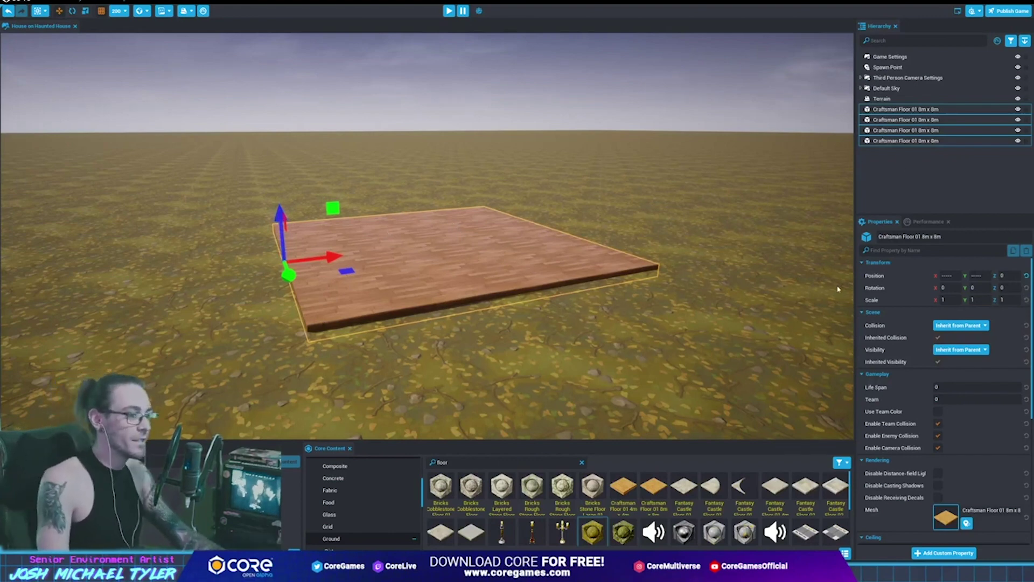
mouse_move(390, 360)
right_down()
mouse_move(390, 308)
mouse_move(437, 298)
right_up()
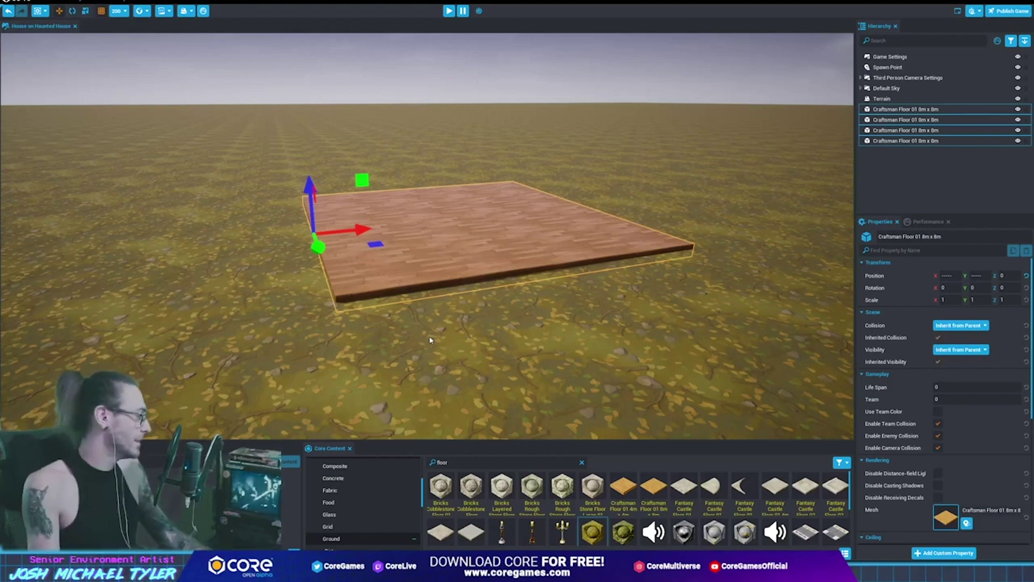
right_drag(424, 326, 445, 324)
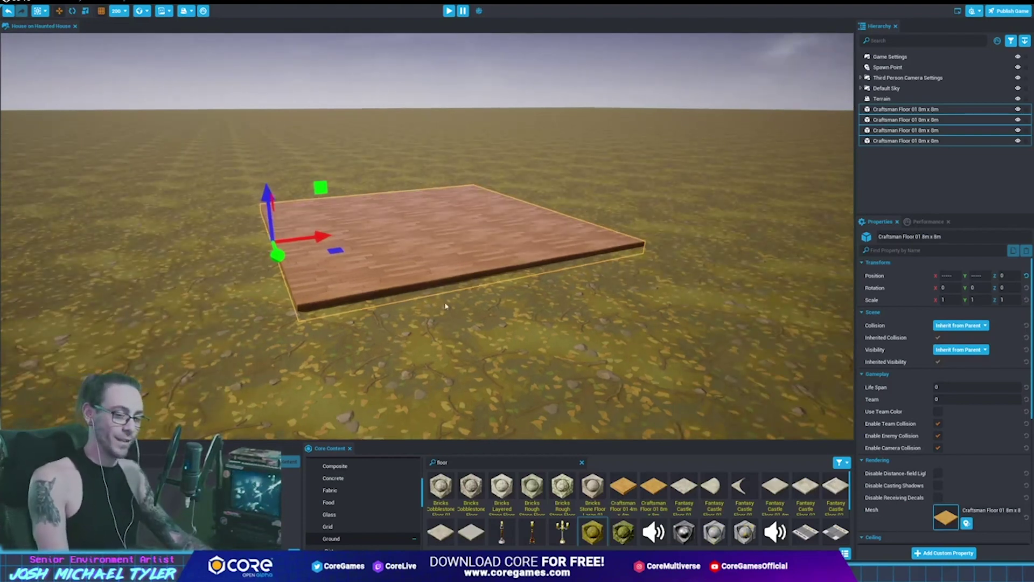
mouse_move(596, 277)
right_down()
mouse_move(582, 272)
mouse_move(564, 334)
right_up()
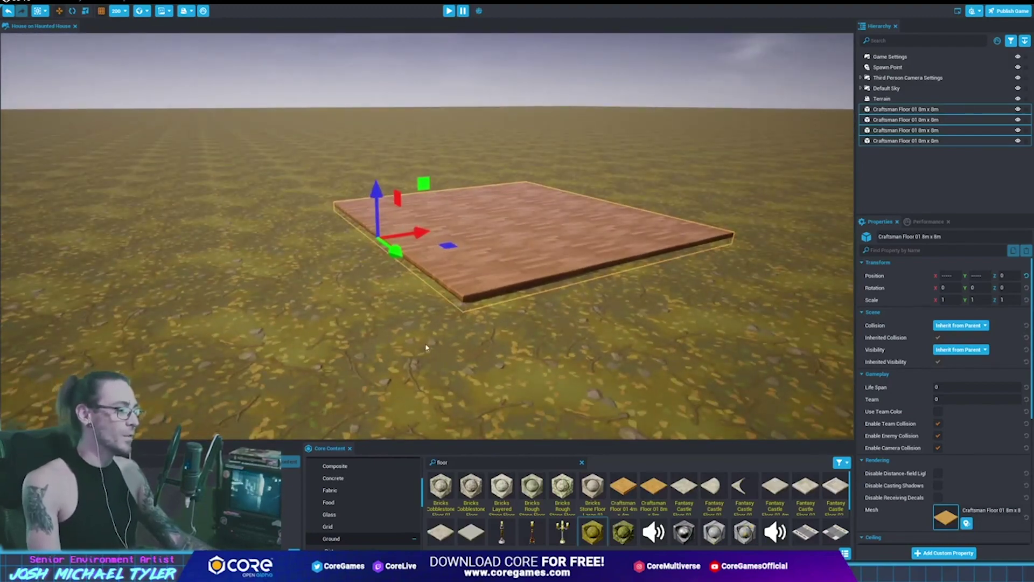
right_drag(425, 347, 448, 345)
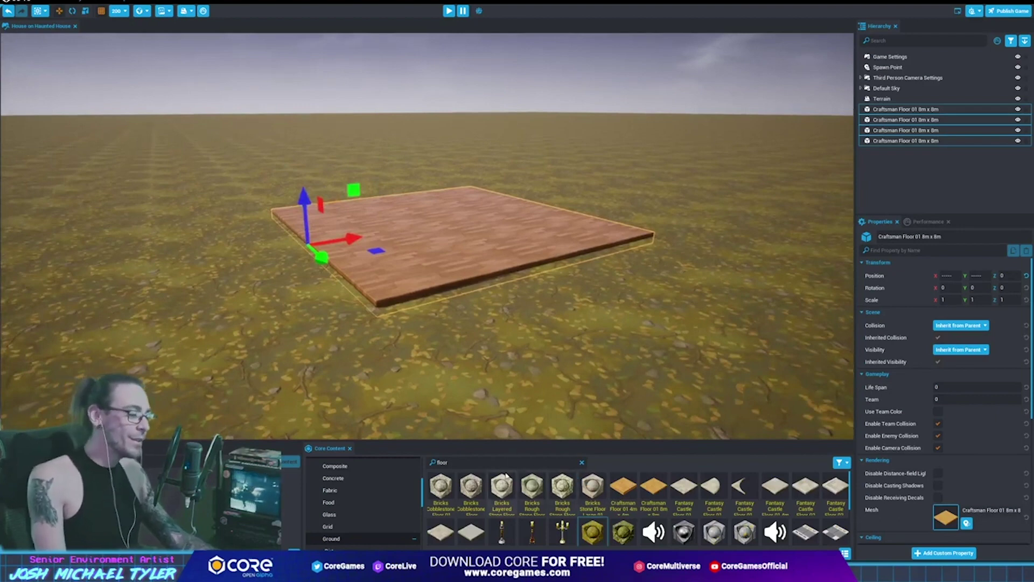
right_drag(604, 415, 632, 378)
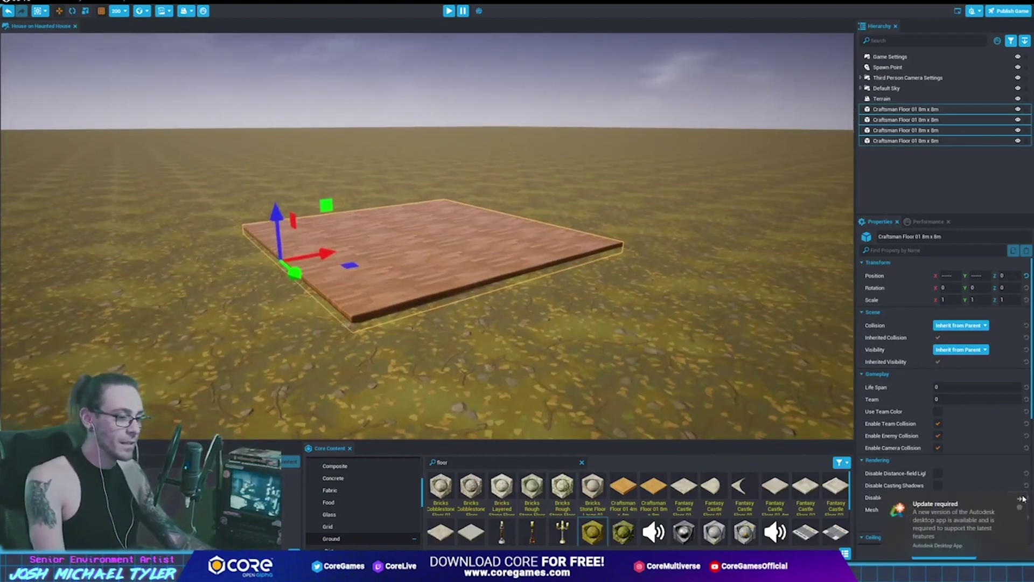
click(1022, 499)
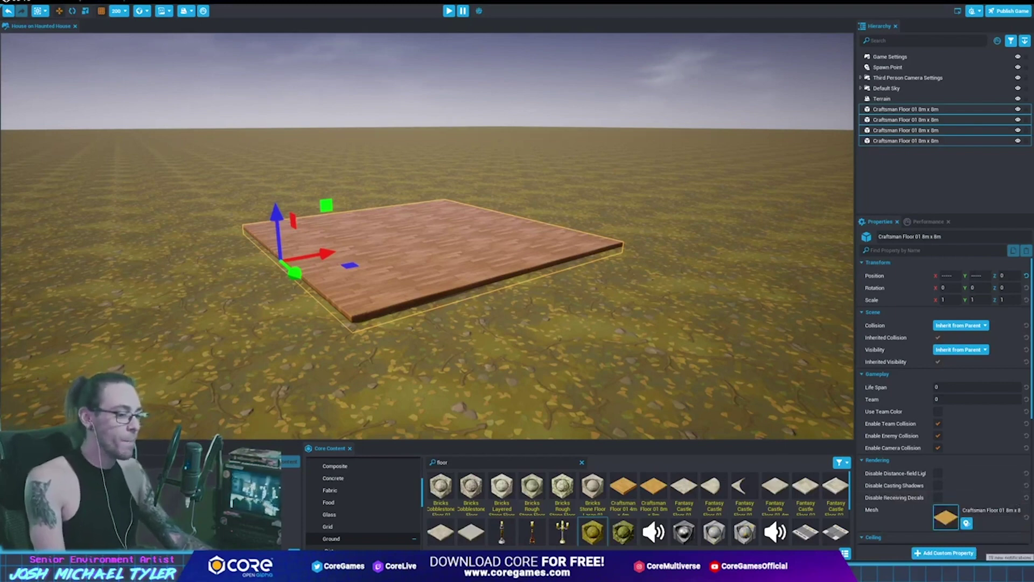
click(959, 570)
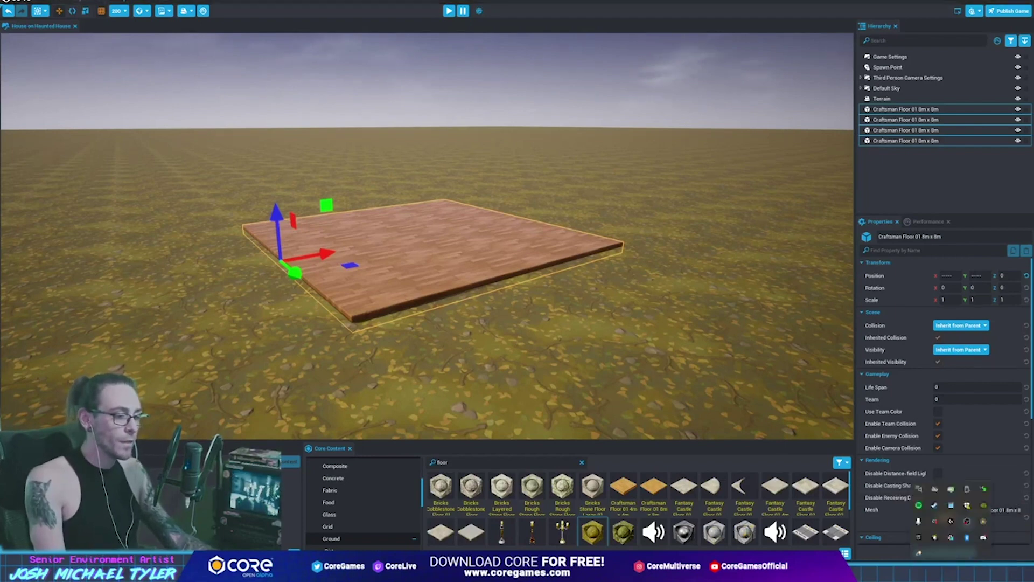
right_click(952, 538)
click(952, 531)
right_drag(304, 253, 304, 261)
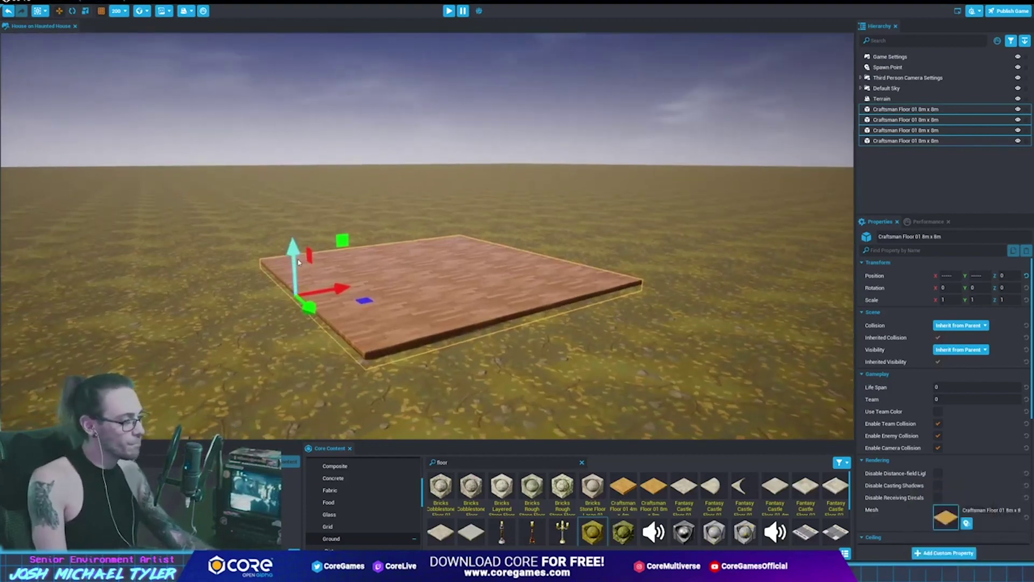
right_drag(530, 231, 520, 234)
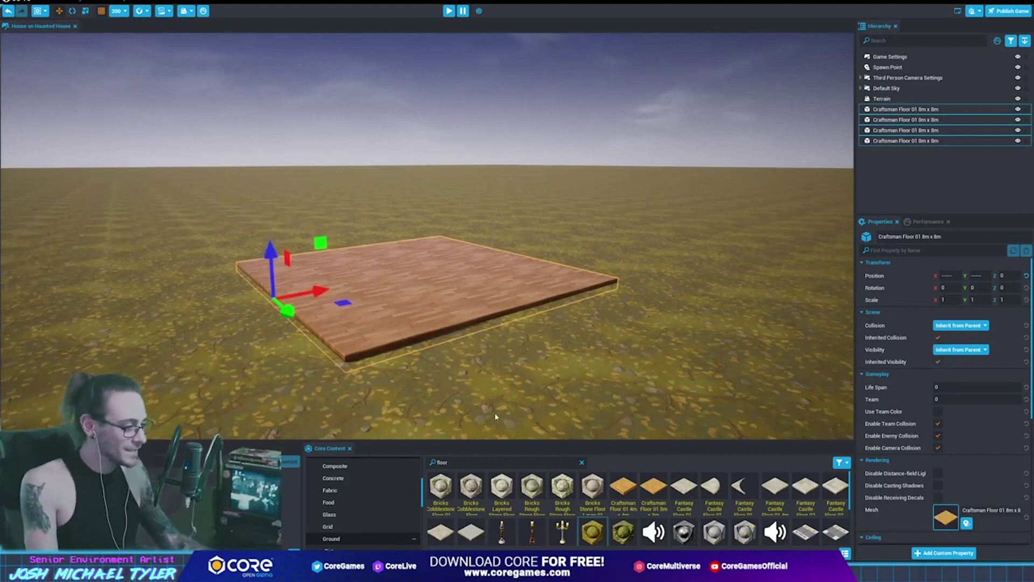
scroll(543, 505, down, 1)
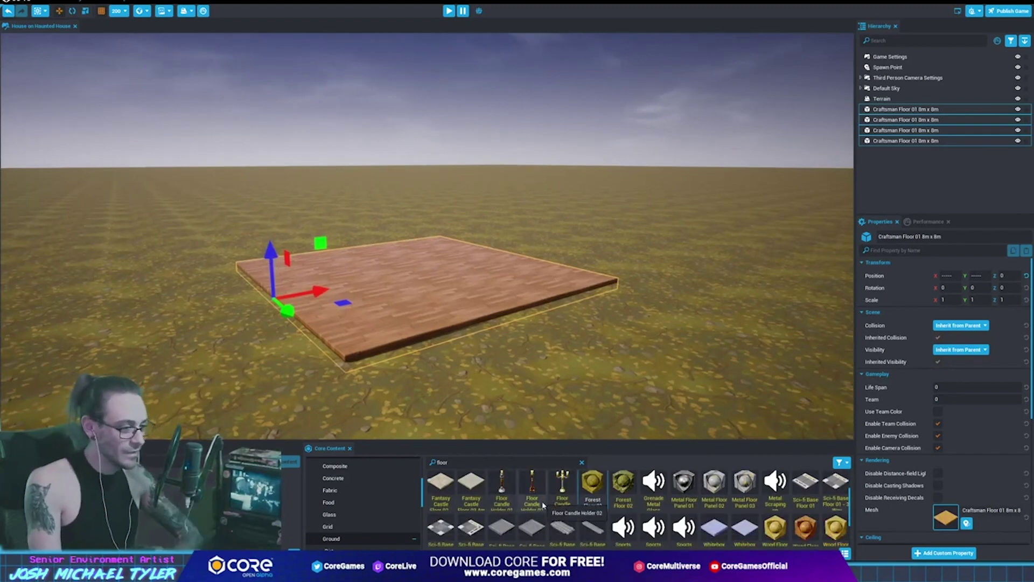
scroll(684, 492, down, 1)
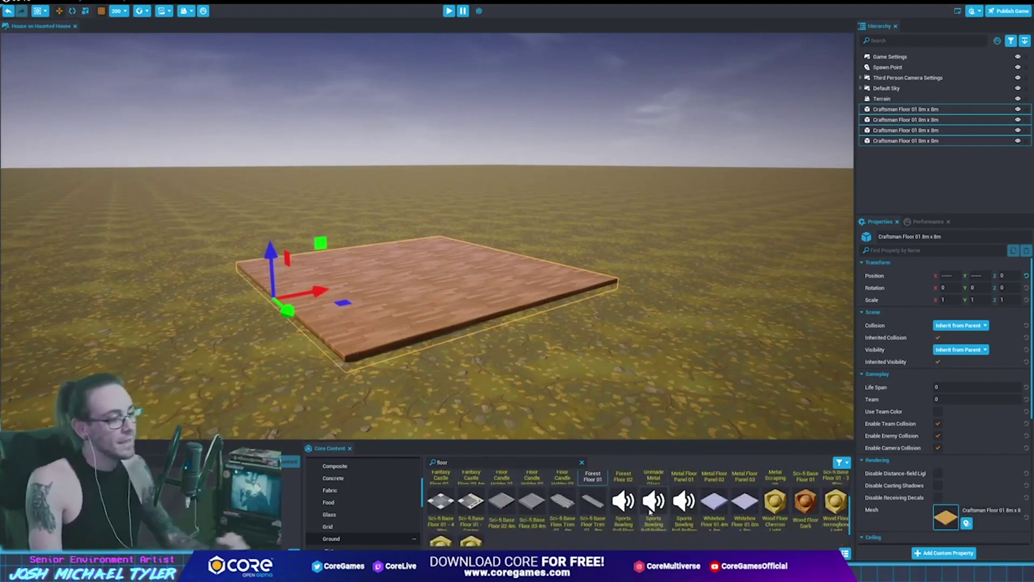
scroll(759, 514, down, 1)
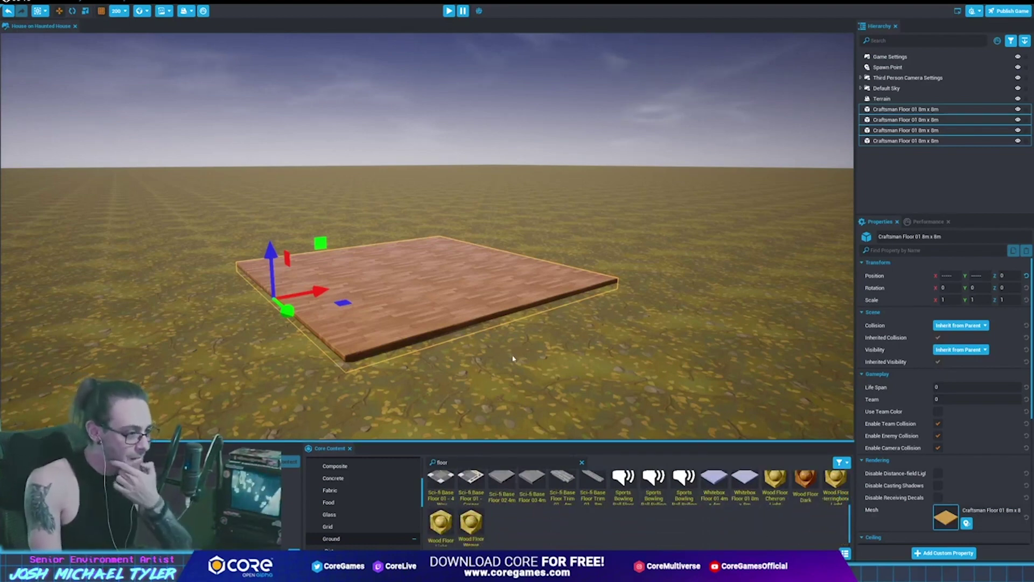
key(ctrl+z)
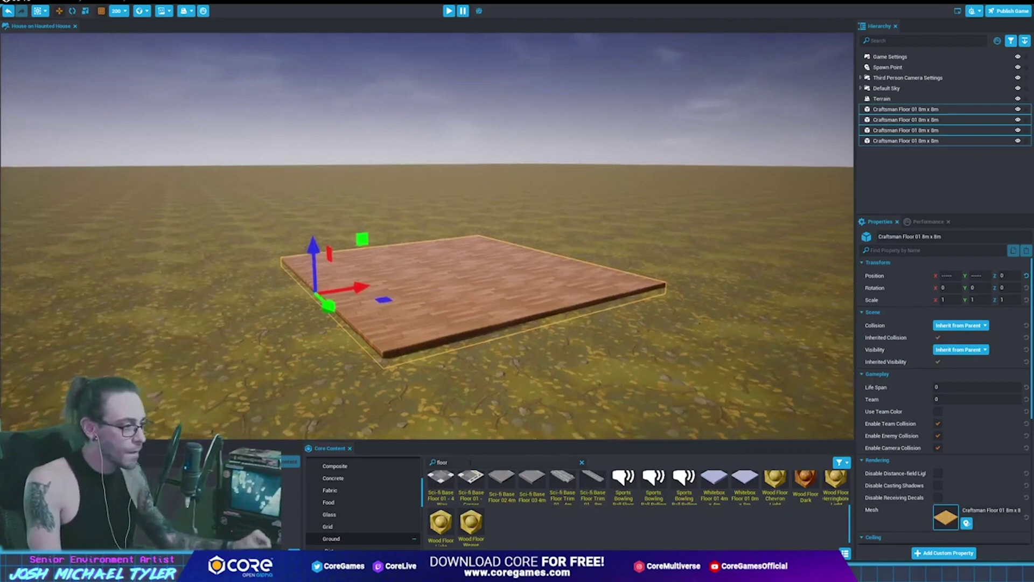
click(442, 462)
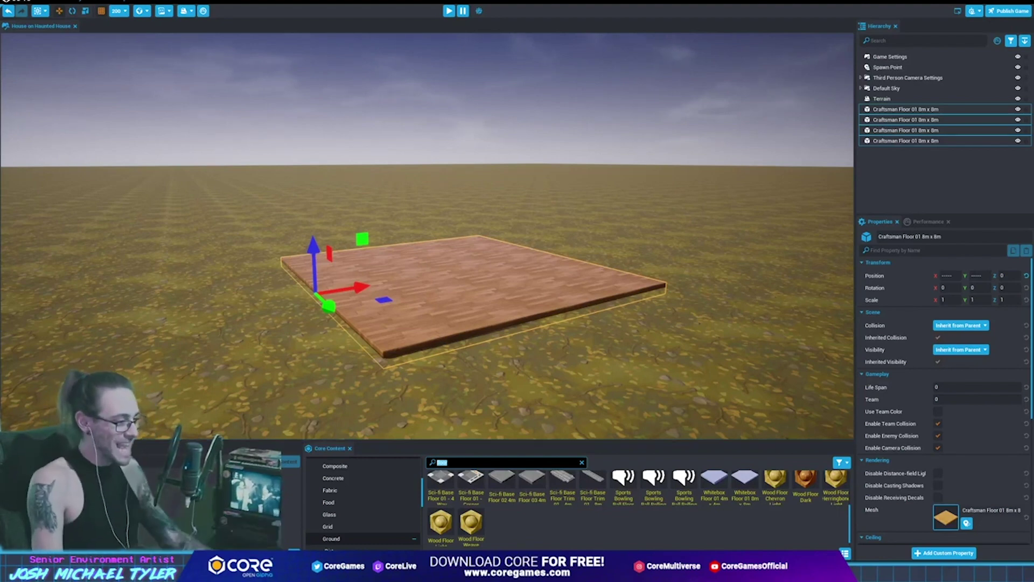
right_drag(492, 370, 474, 350)
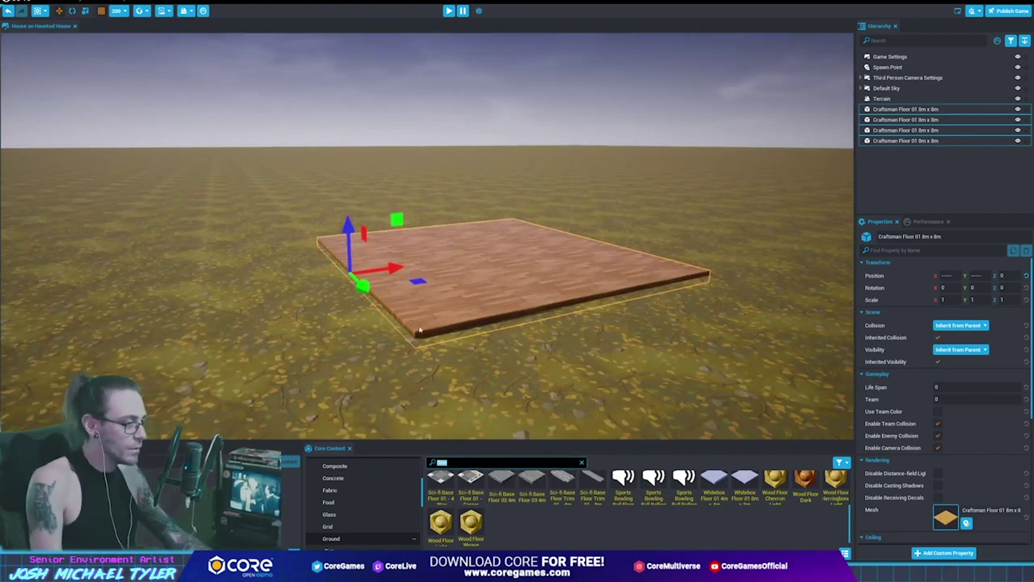
Raise the four selected floor tiles to Position Z 150
click(1012, 276)
text(150)
key(Return)
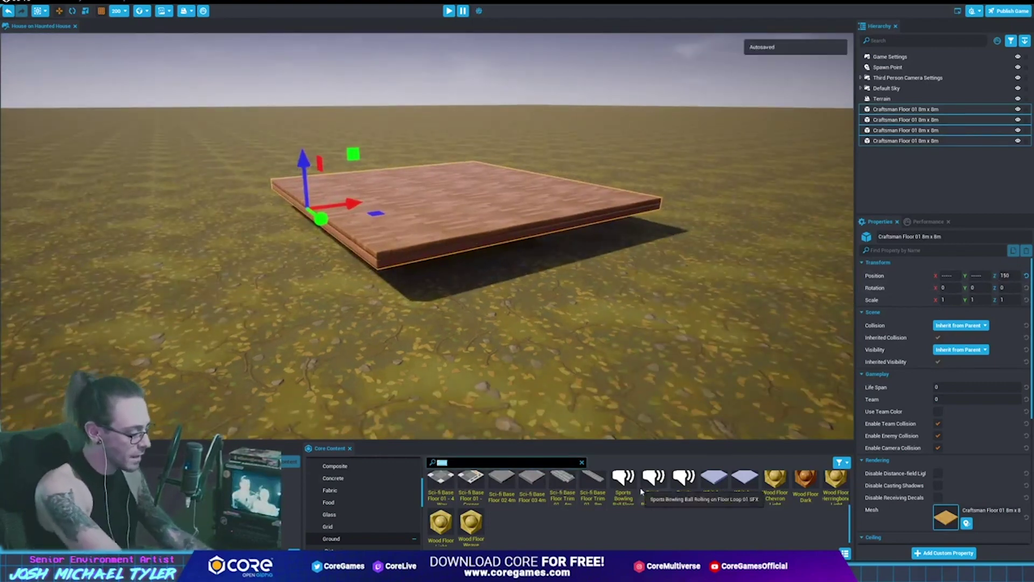
Search Core Content for stair assets and scroll through the results
text(muair)
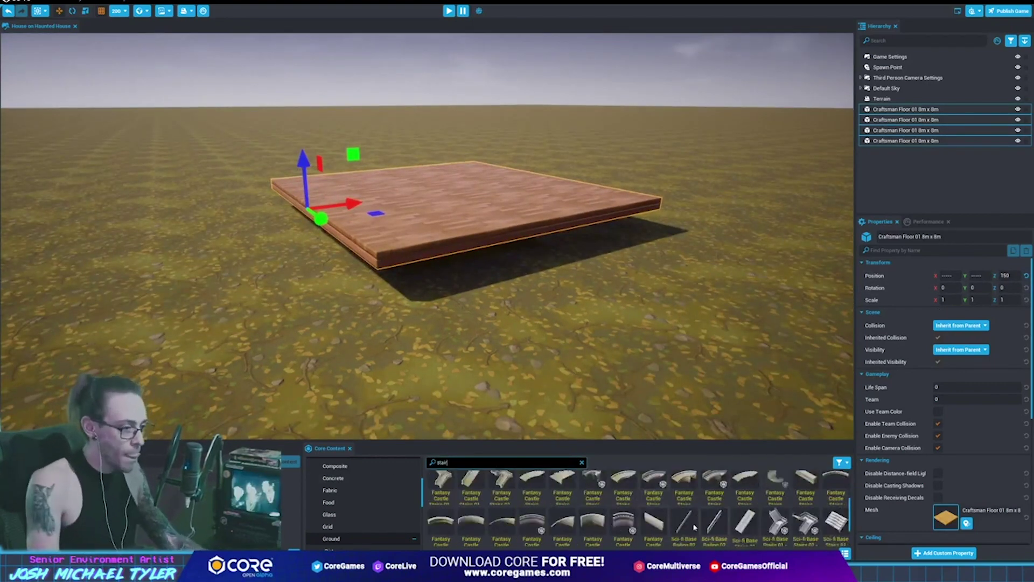
scroll(657, 516, up, 5)
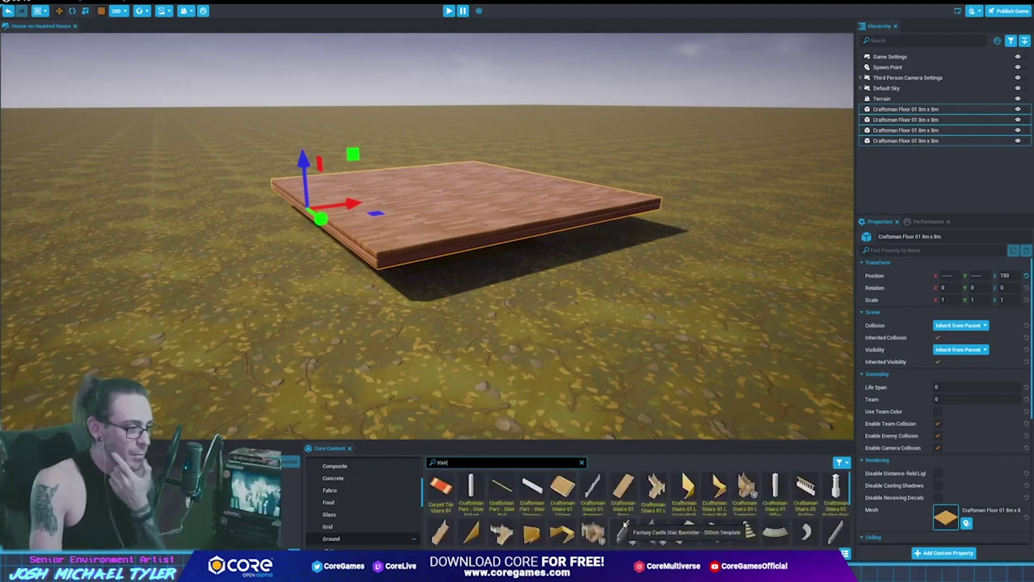
scroll(620, 512, up, 2)
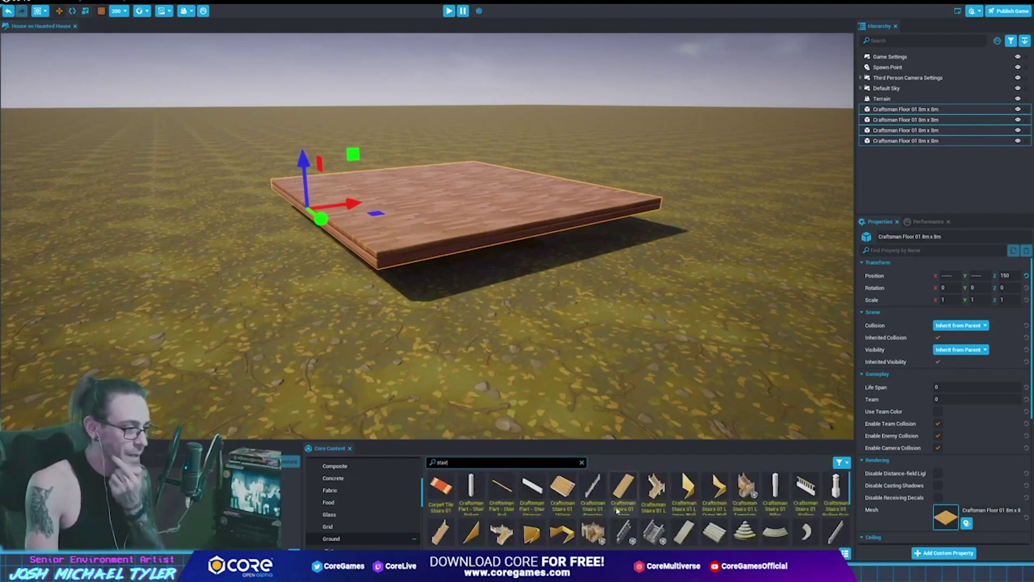
scroll(646, 501, down, 3)
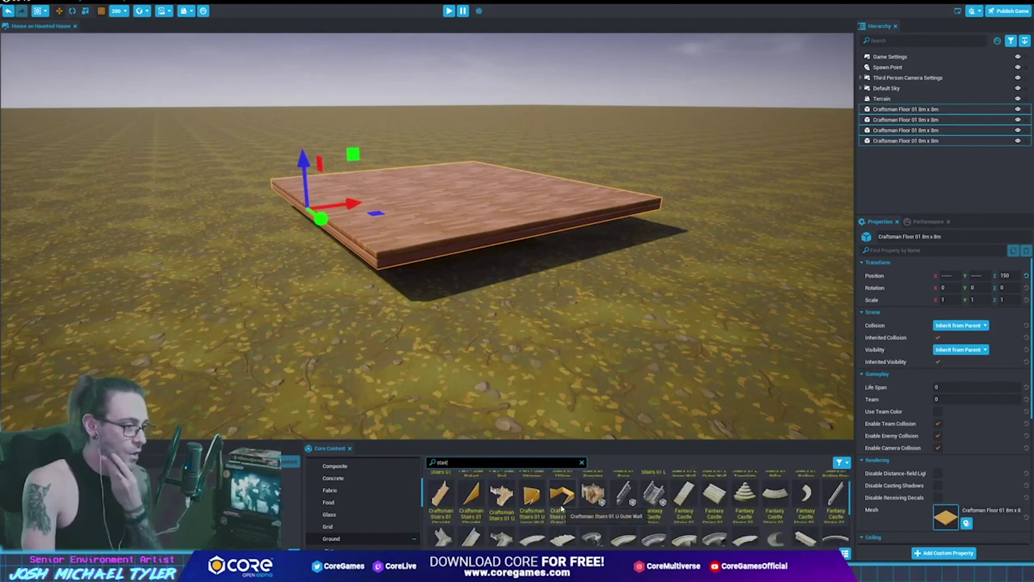
scroll(701, 509, down, 2)
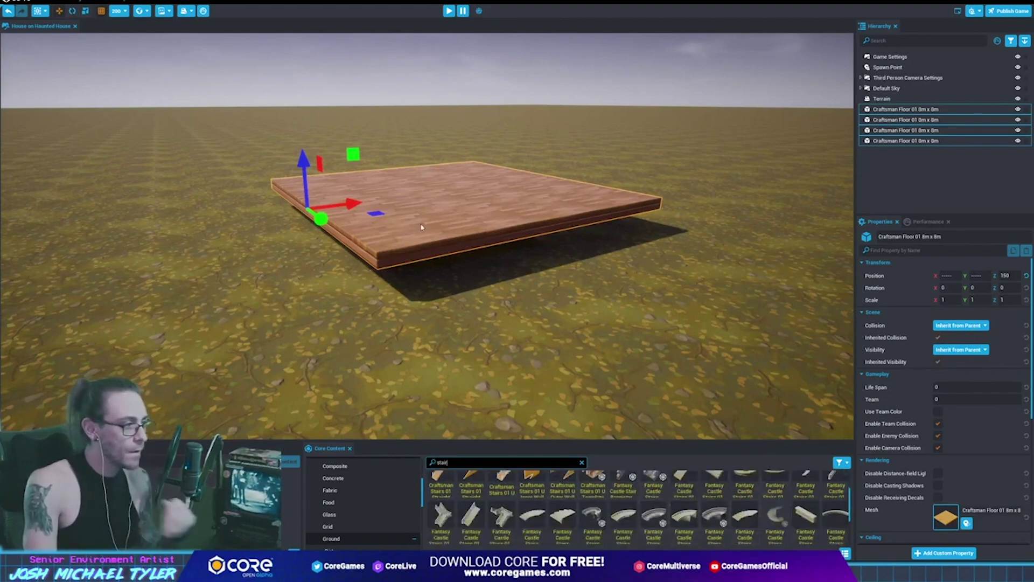
Duplicate the last floor tile and move the copy to Y 1200, extending the platform
click(377, 227)
right_drag(475, 108, 486, 139)
key(ctrl+w)
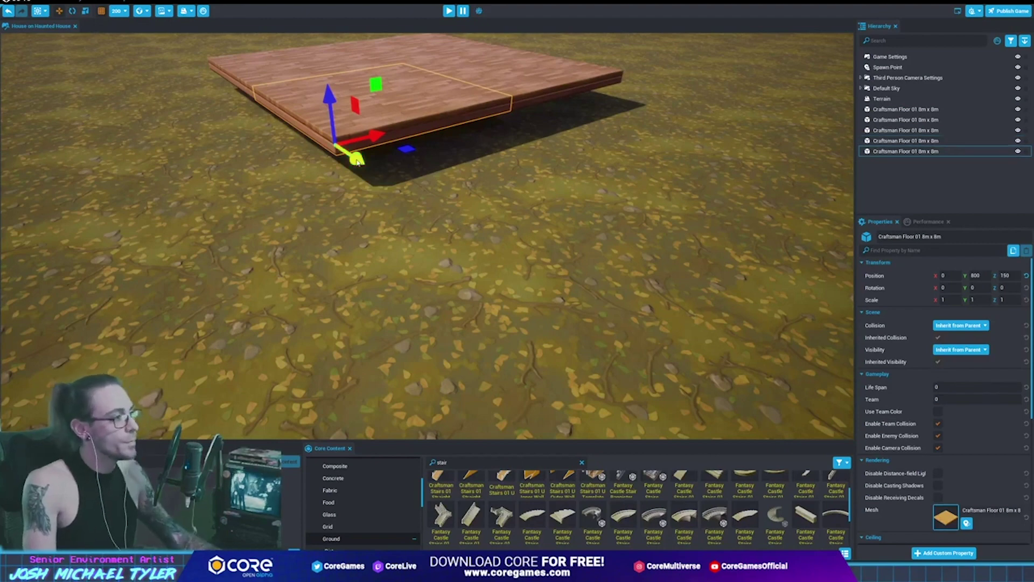
drag(357, 159, 439, 215)
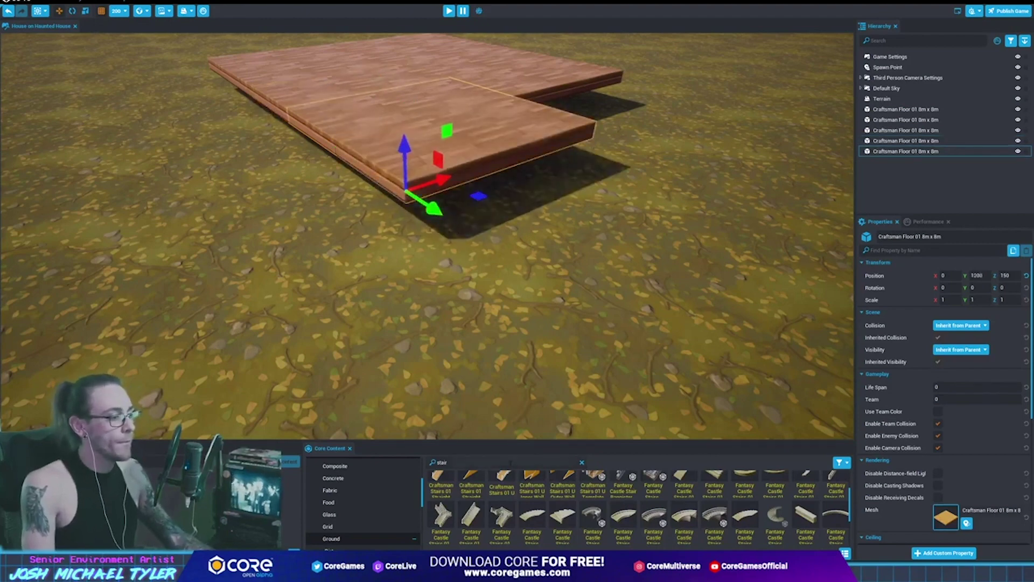
Search 'stair' and place Craftsman Stairs 01 150cm and Fantasy Castle Stairs 01 - 150cm near the platform
double_click(442, 463)
text(f)
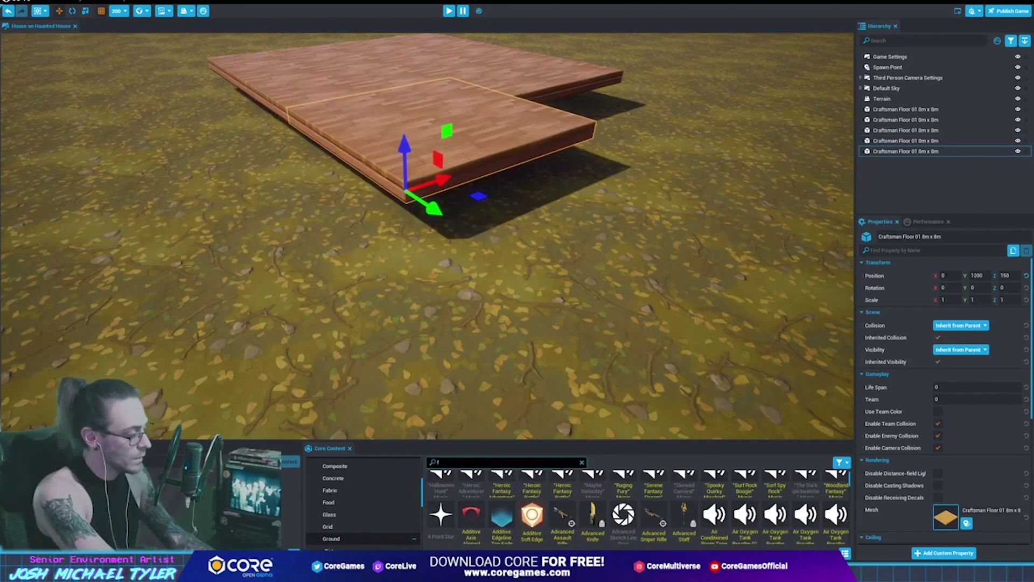
text(stair)
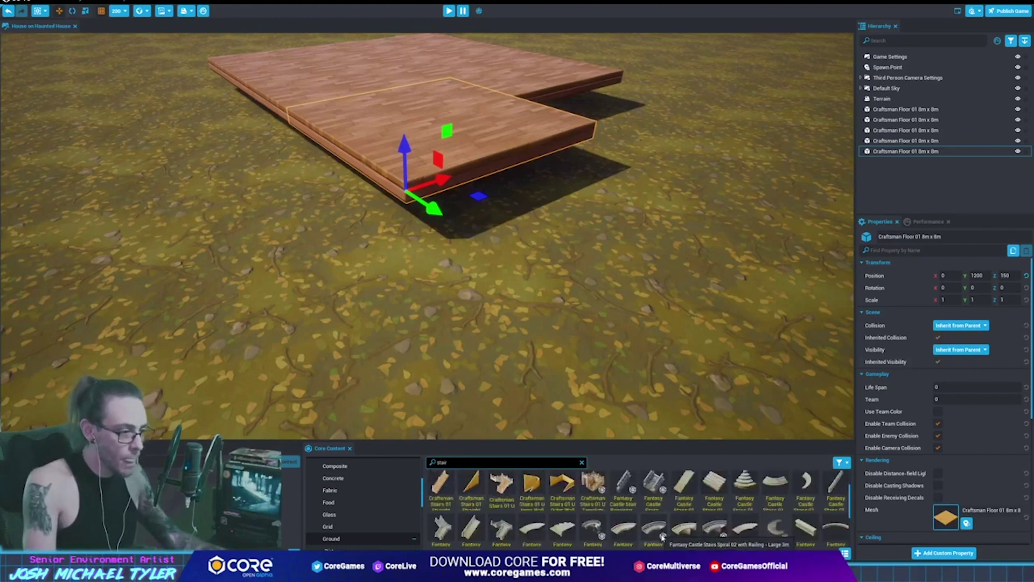
scroll(663, 536, up, 1)
scroll(646, 535, up, 1)
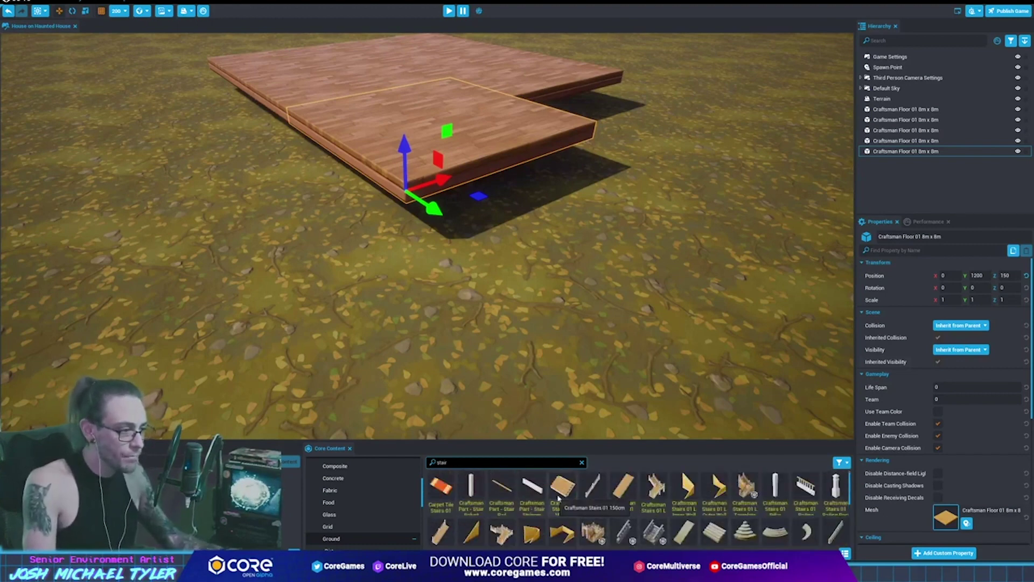
drag(563, 488, 717, 286)
drag(714, 532, 589, 384)
scroll(589, 384, down, 2)
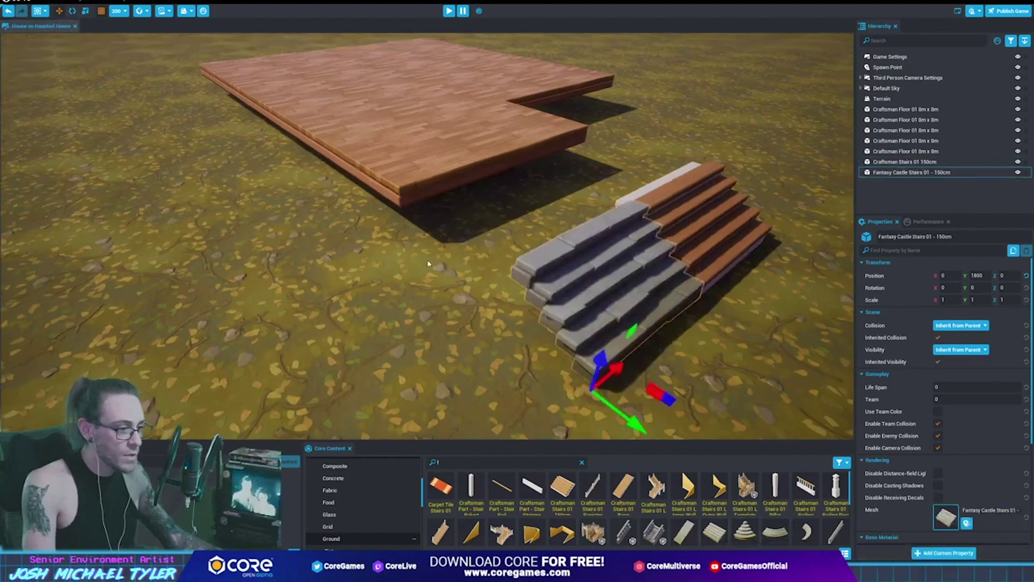
scroll(624, 515, down, 1)
scroll(624, 514, down, 1)
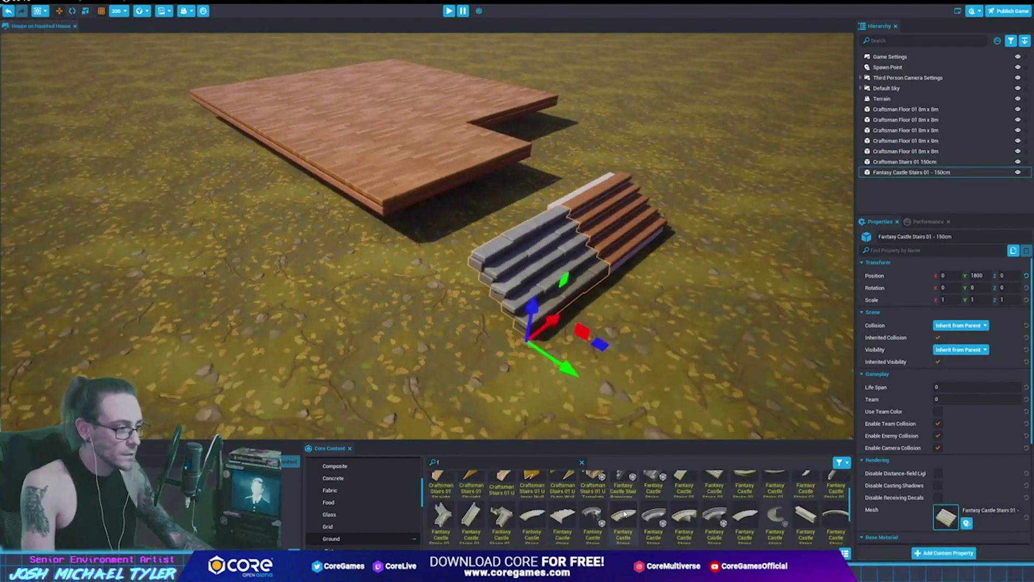
scroll(652, 519, down, 1)
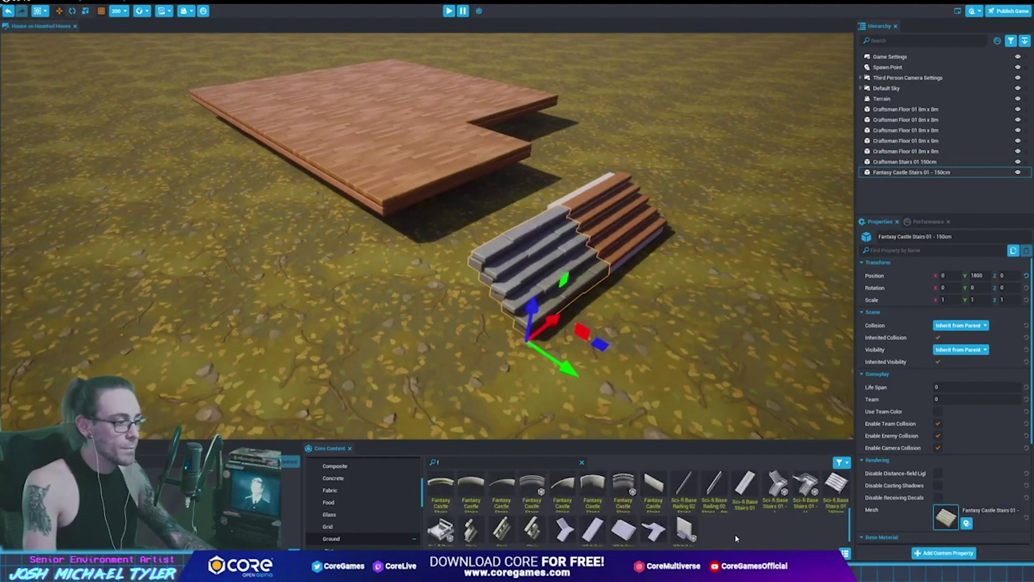
scroll(730, 528, up, 2)
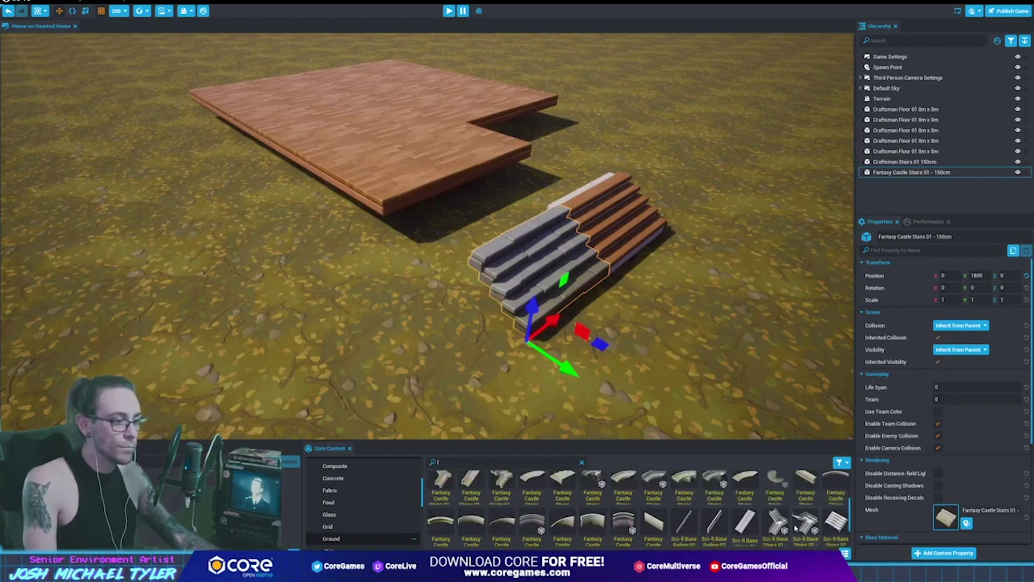
scroll(594, 380, up, 1)
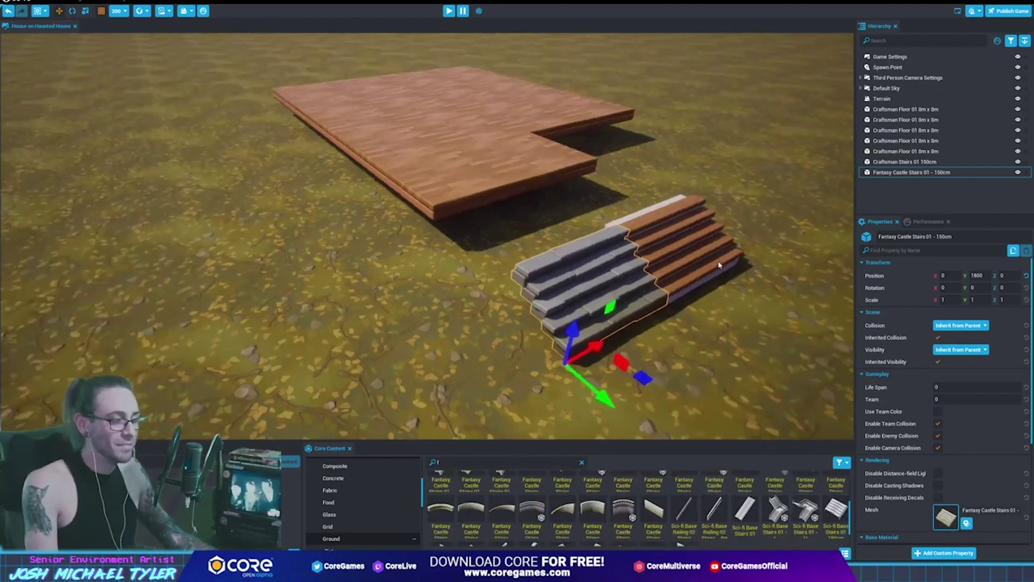
Swap the front-corner floor piece's mesh to Craftsman Floor 01 4m x 4m
scroll(495, 216, up, 3)
click(495, 216)
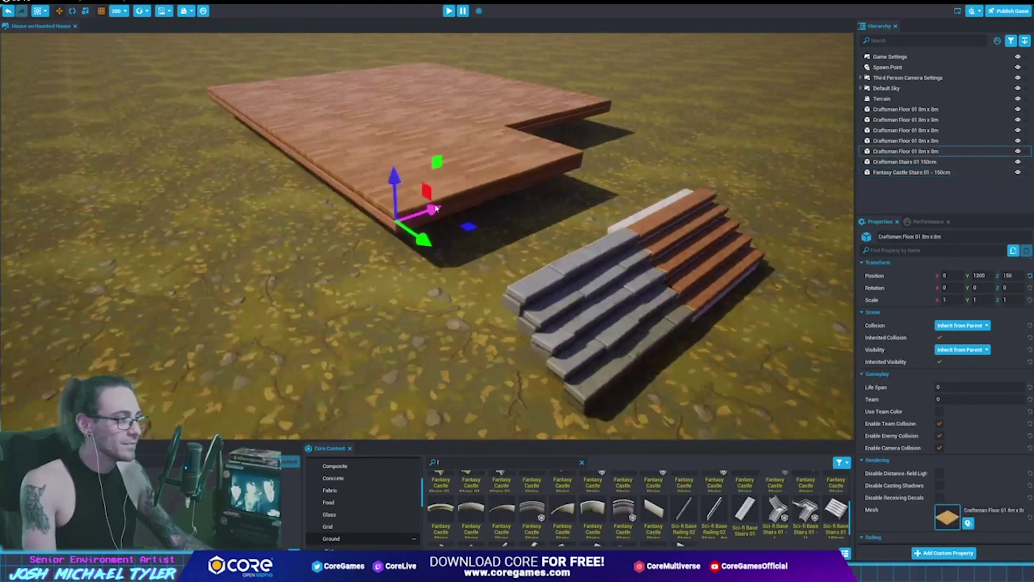
click(454, 462)
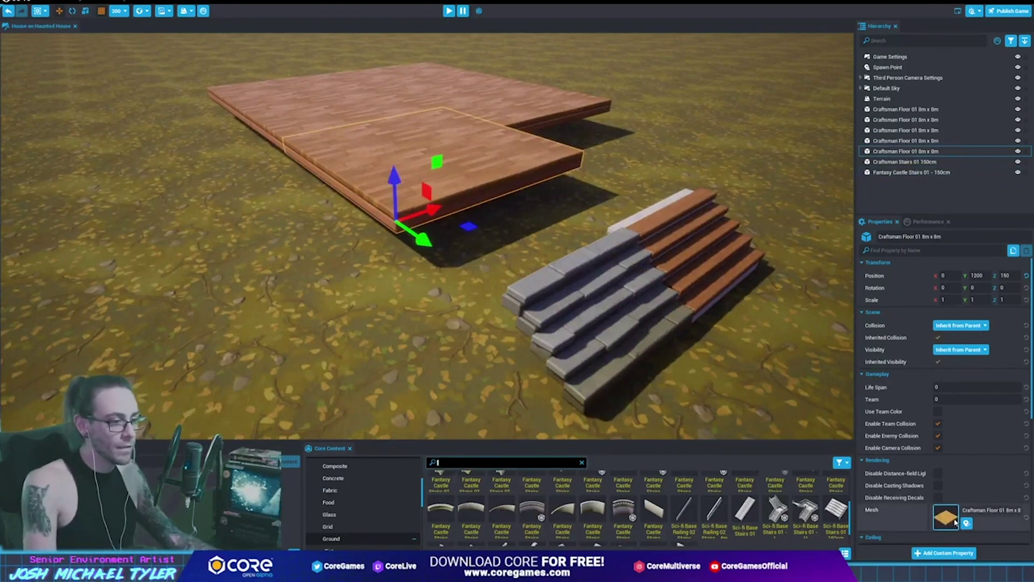
click(946, 519)
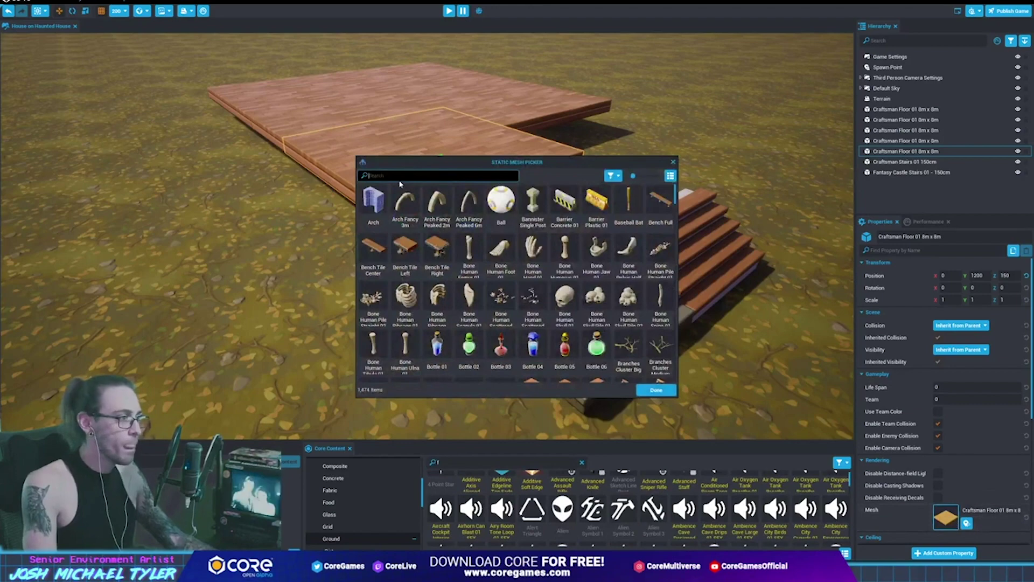
text(floor)
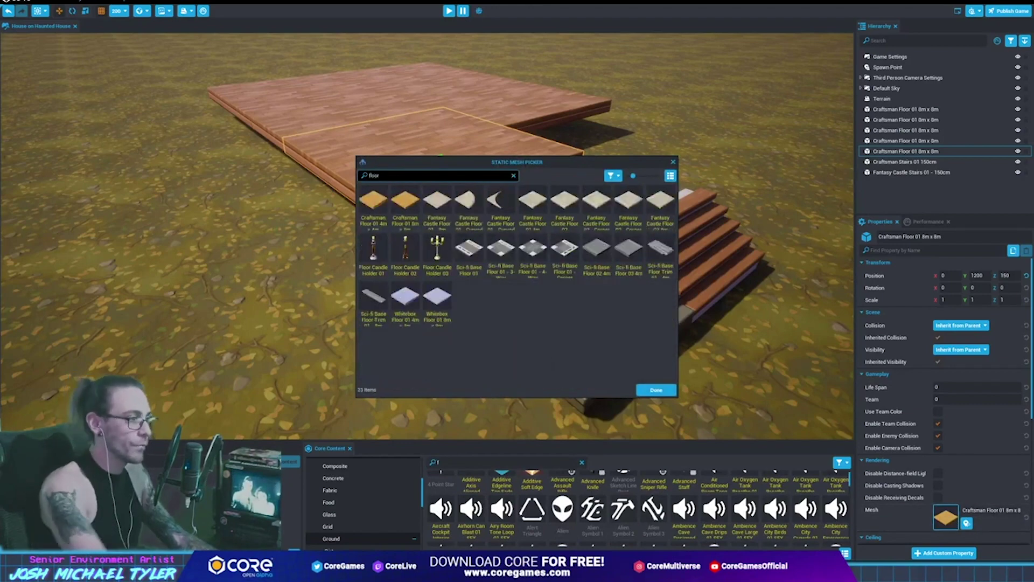
click(375, 196)
click(656, 390)
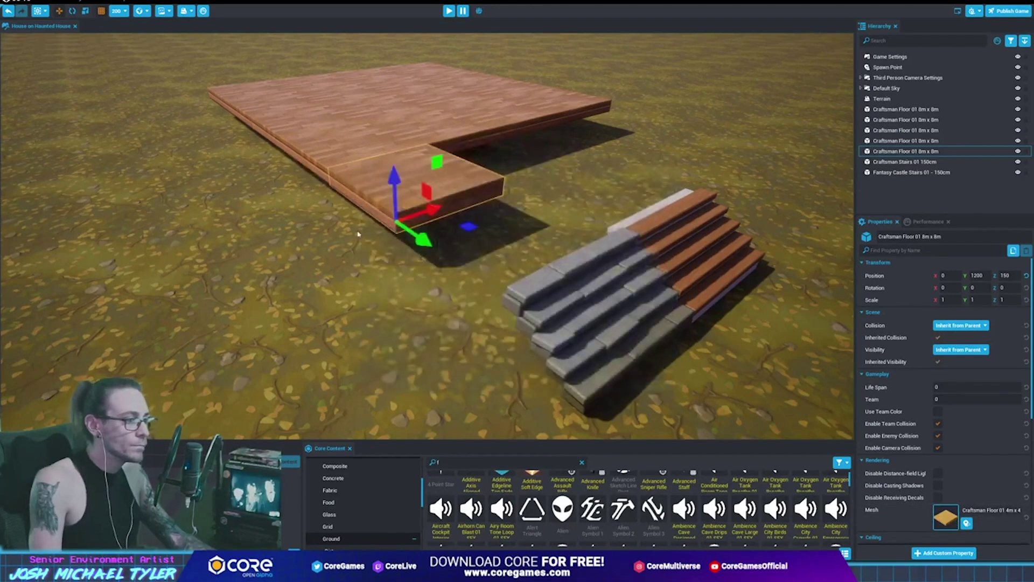
Duplicate the 4m floor tile and slide the copy to X 400 beside it
scroll(545, 206, up, 3)
alt+drag(544, 206, 398, 258)
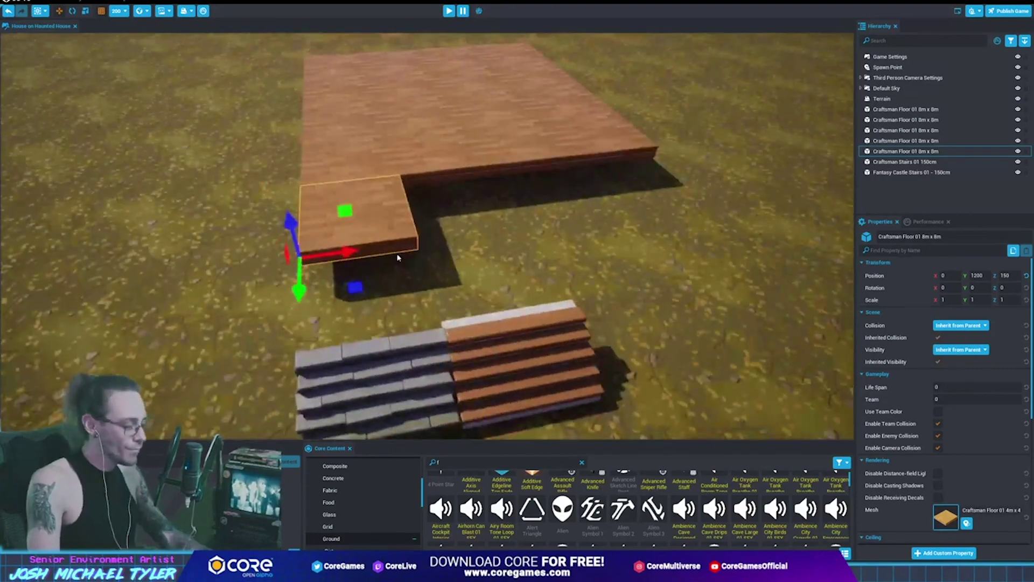
key(ctrl+w)
mouse_move(354, 277)
mouse_down()
mouse_move(501, 241)
mouse_move(471, 241)
mouse_up()
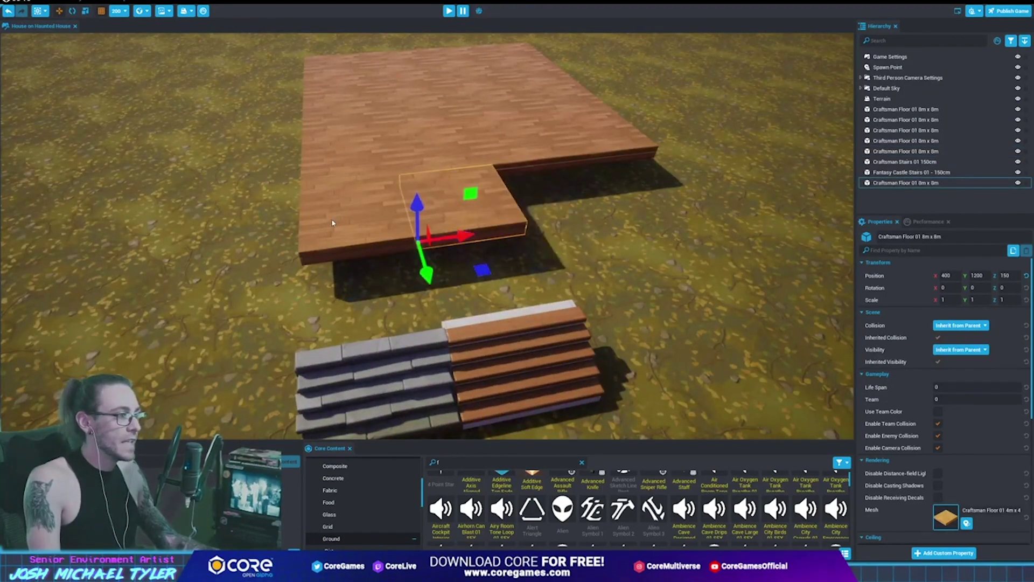
Rename the selected floor objects to match their asset names
ctrl+click(332, 223)
right_click(924, 155)
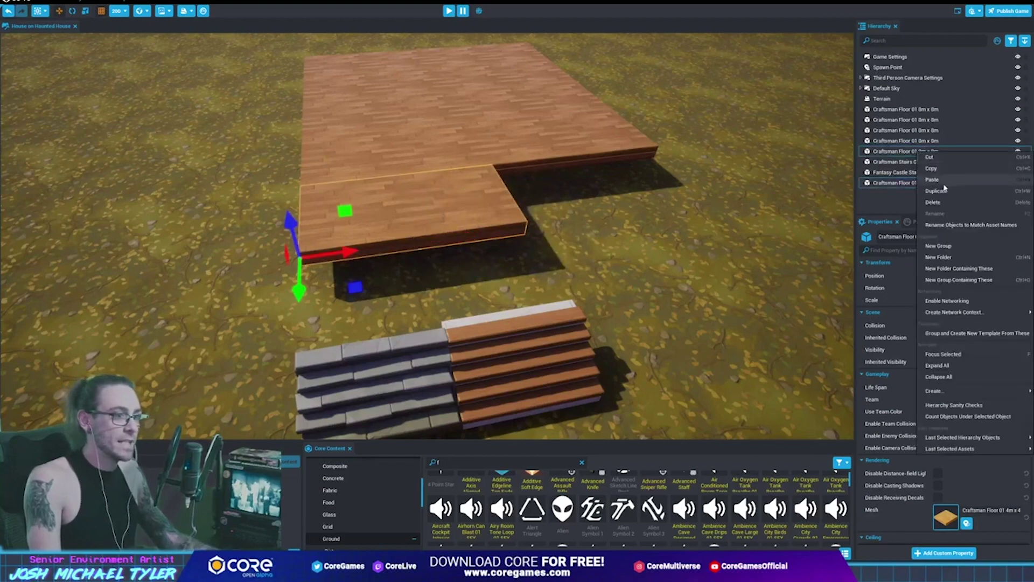
click(951, 226)
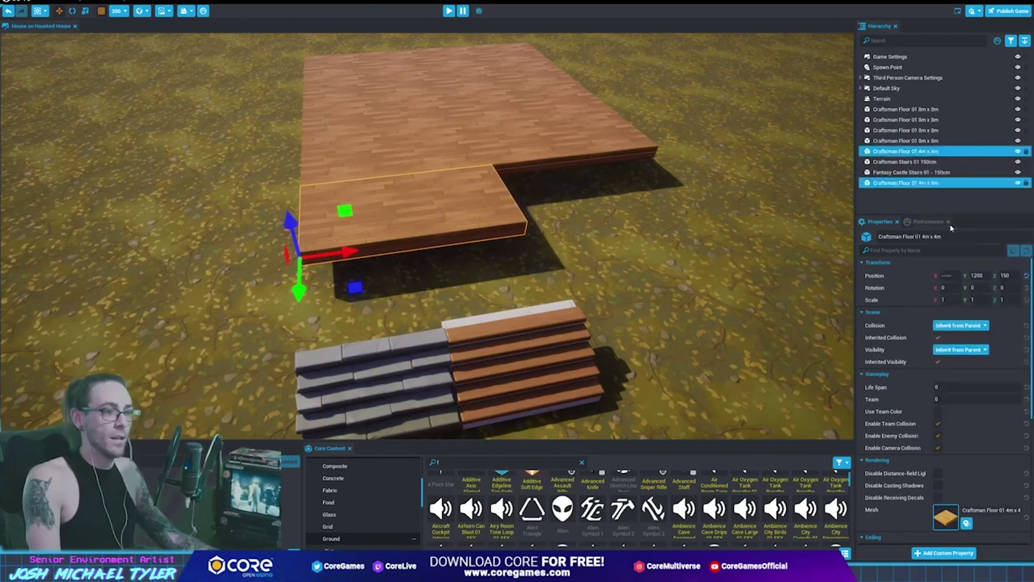
Duplicate two 8m floor tiles and move the copies to extend the platform
mouse_move(566, 244)
middle_down()
mouse_move(536, 304)
mouse_move(548, 302)
middle_up()
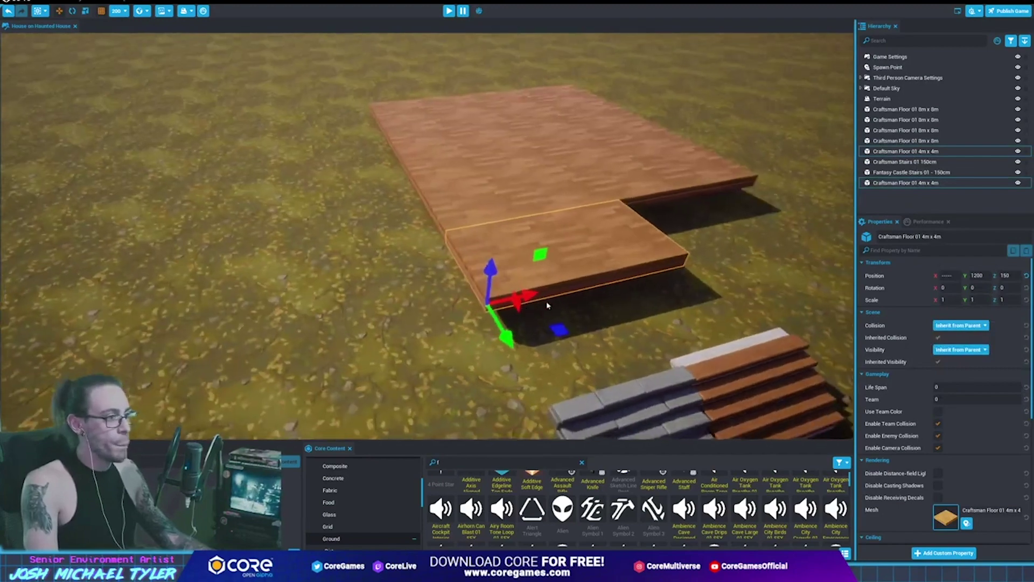
click(522, 219)
ctrl+click(437, 131)
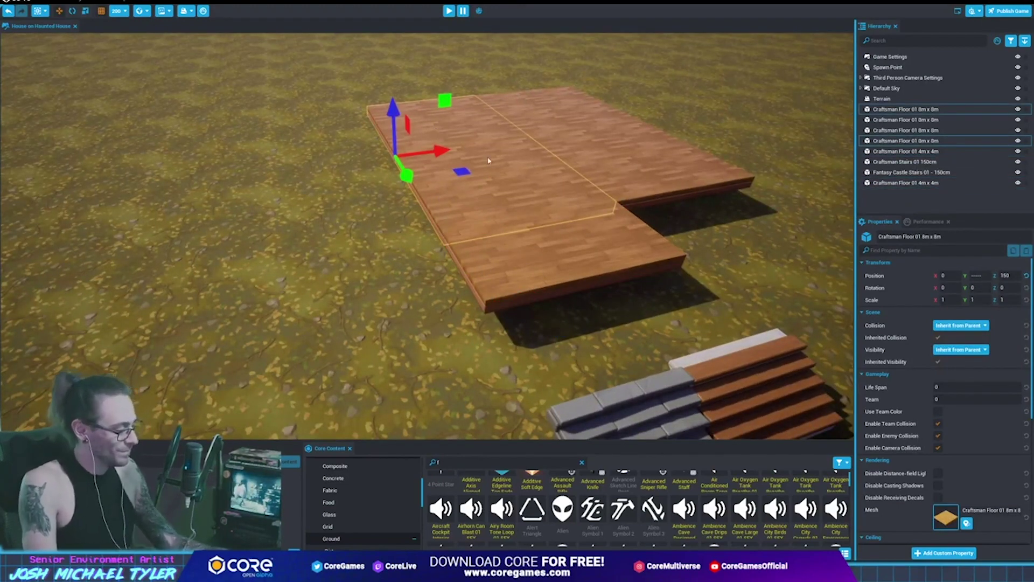
key(ctrl+w)
key(e)
key(w)
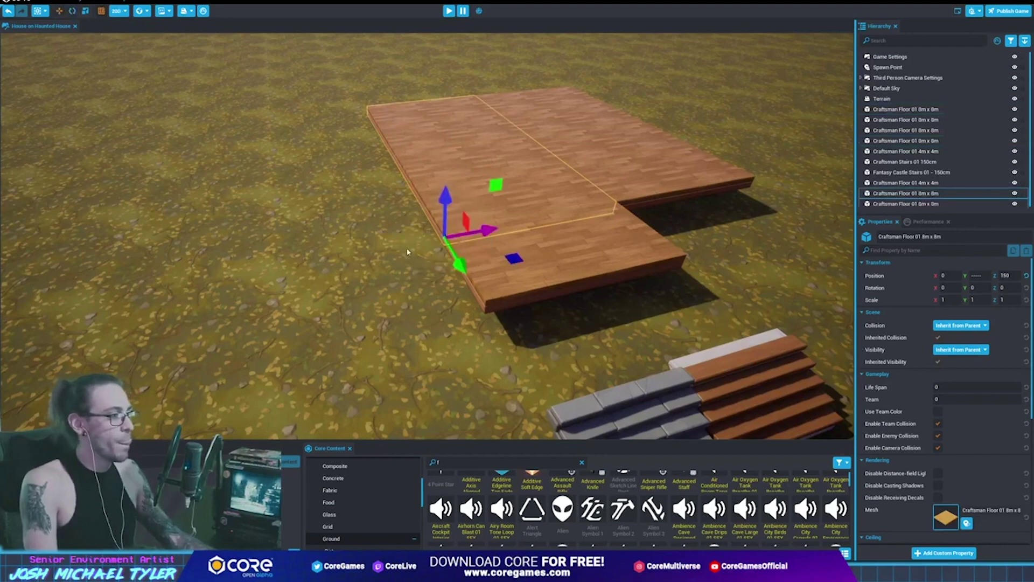
drag(459, 264, 161, 307)
mouse_move(162, 307)
right_down()
mouse_move(606, 199)
mouse_move(592, 226)
right_up()
Select a single 4m Craftsman floor tile, then open a new Chrome window
click(516, 334)
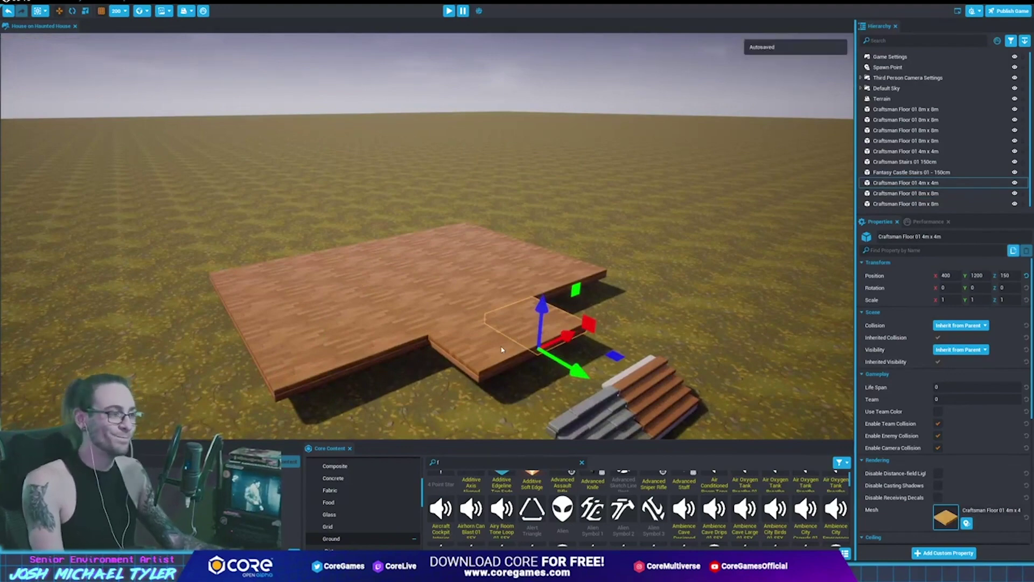
ctrl+click(502, 350)
mouse_move(402, 273)
right_down()
mouse_move(443, 289)
mouse_move(466, 265)
mouse_move(600, 285)
right_up()
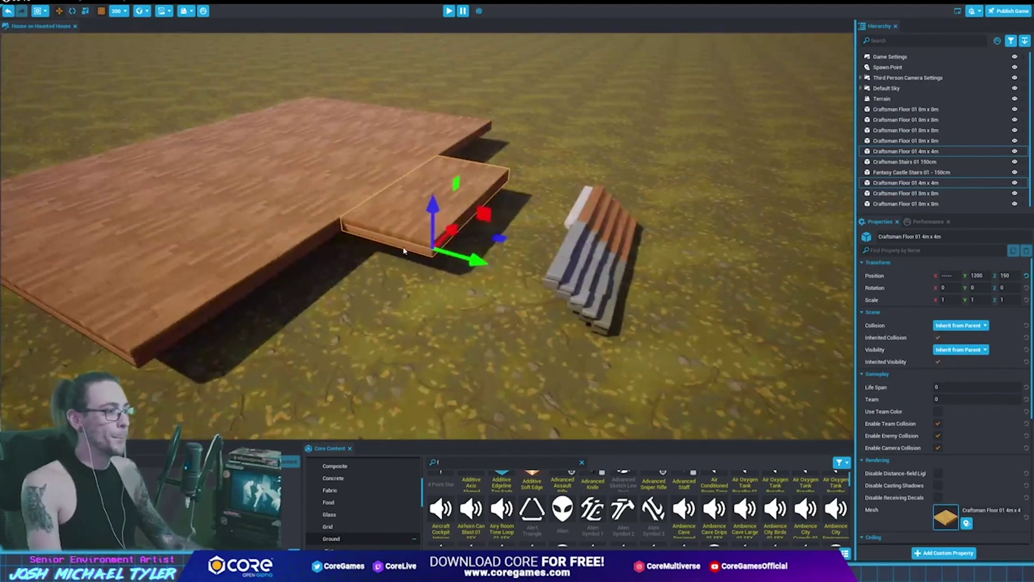
click(405, 223)
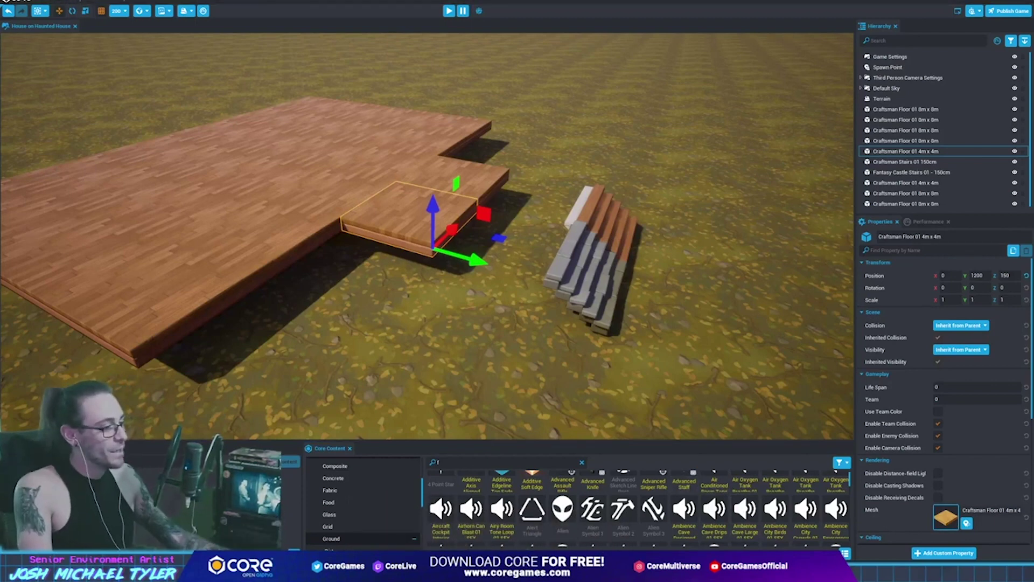
right_click(587, 574)
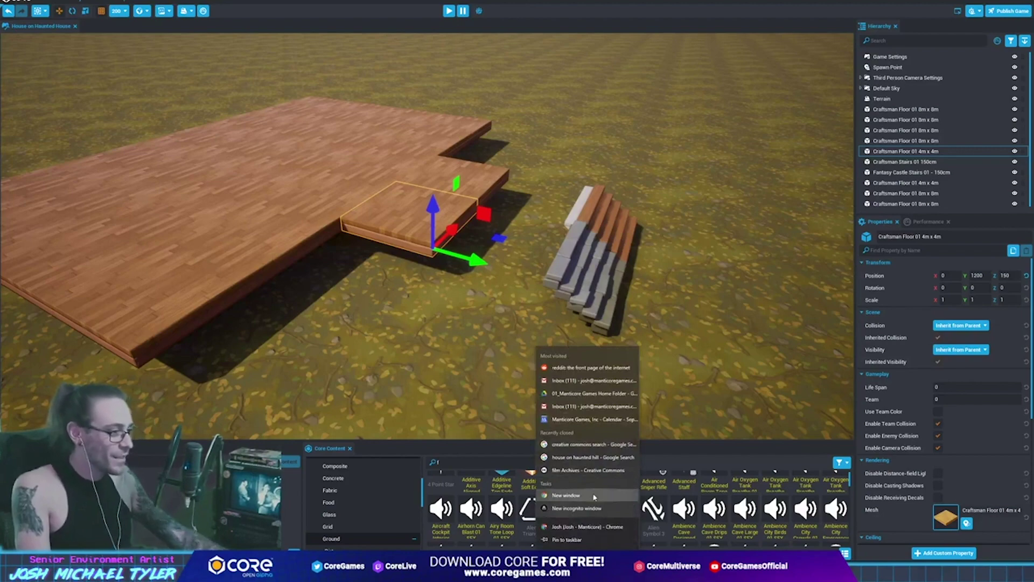
click(593, 508)
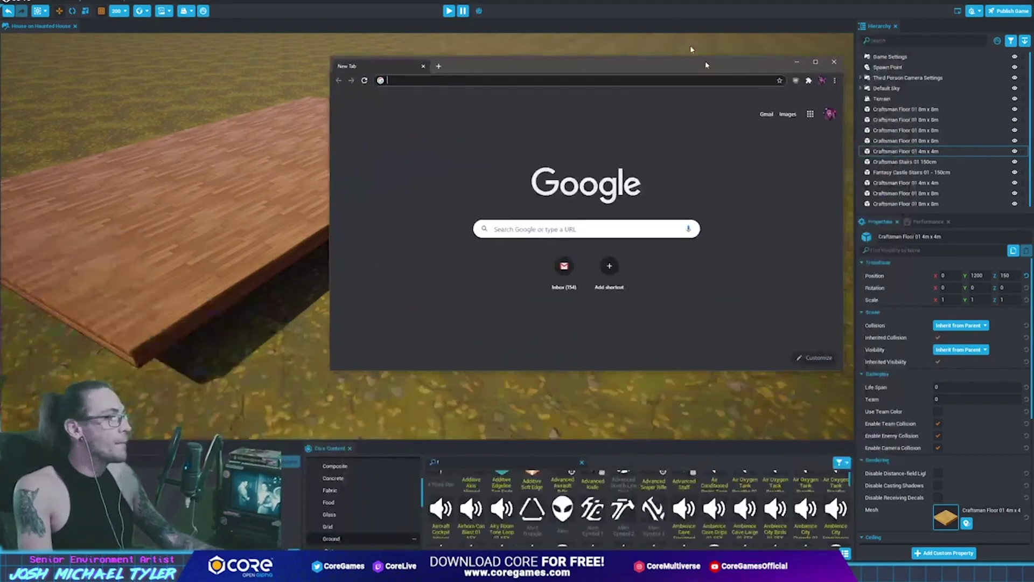
Maximize the new browser window and search Google for 'haunted house'
double_click(482, 65)
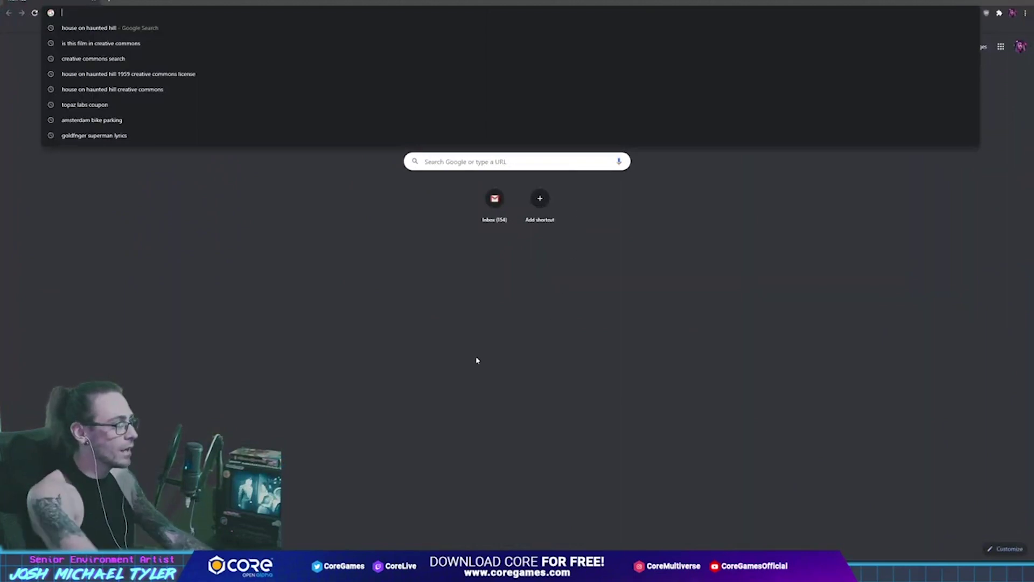
text(haunted)
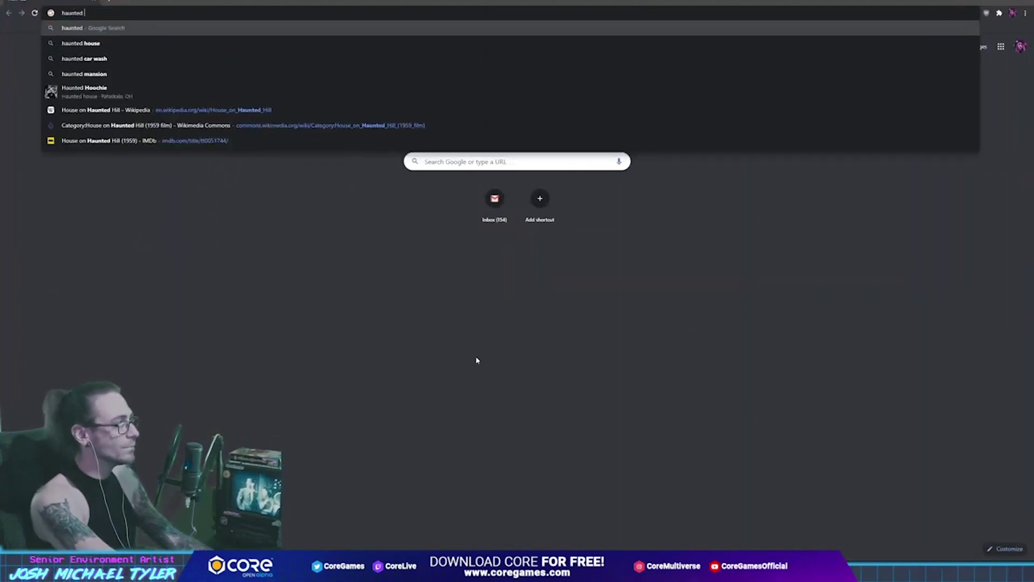
text( house)
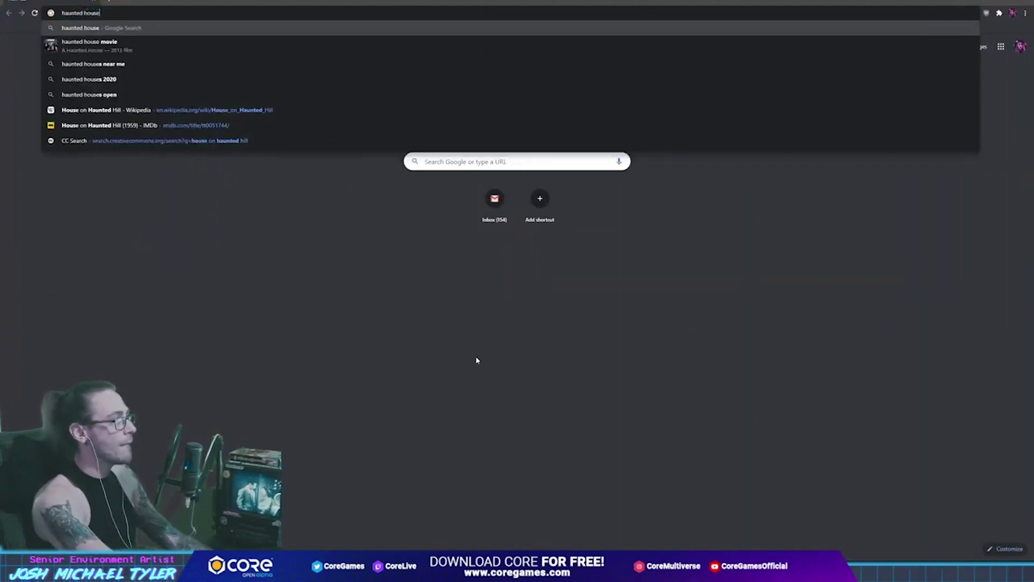
key(Return)
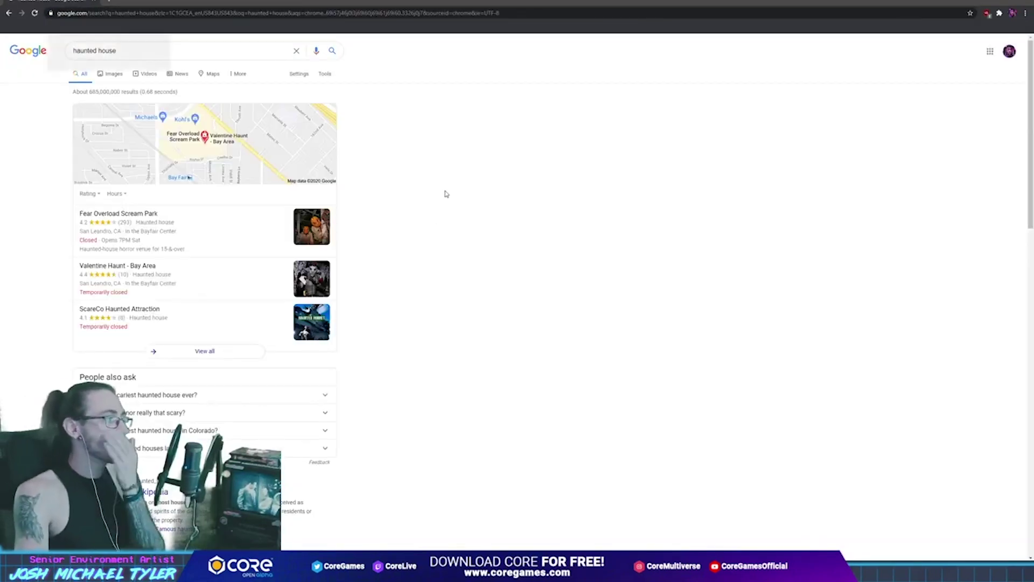
scroll(383, 286, down, 4)
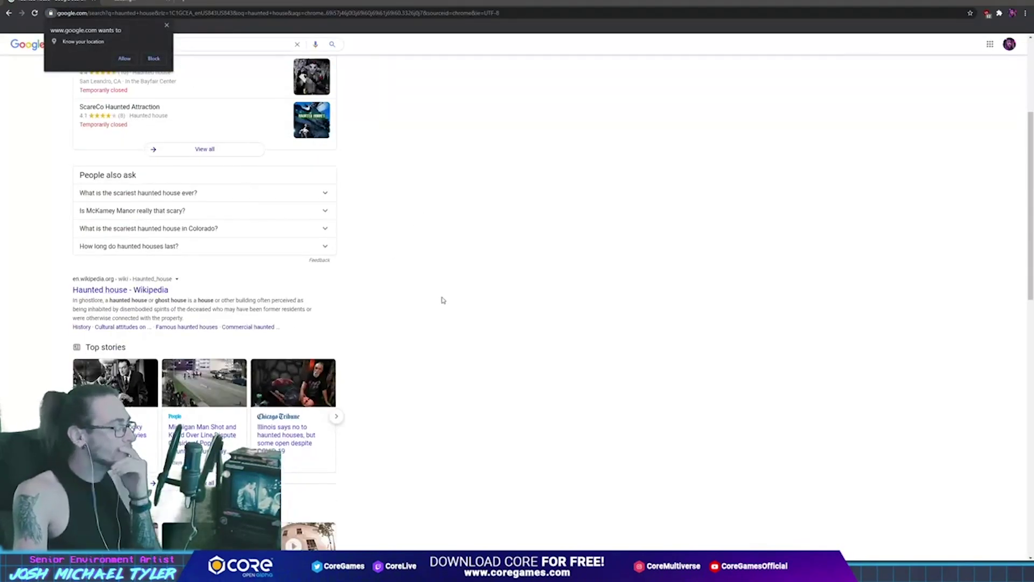
scroll(545, 339, down, 2)
scroll(545, 340, up, 7)
Jump to the Famous haunted houses section of the Wikipedia Haunted house article
key(ctrl+Tab)
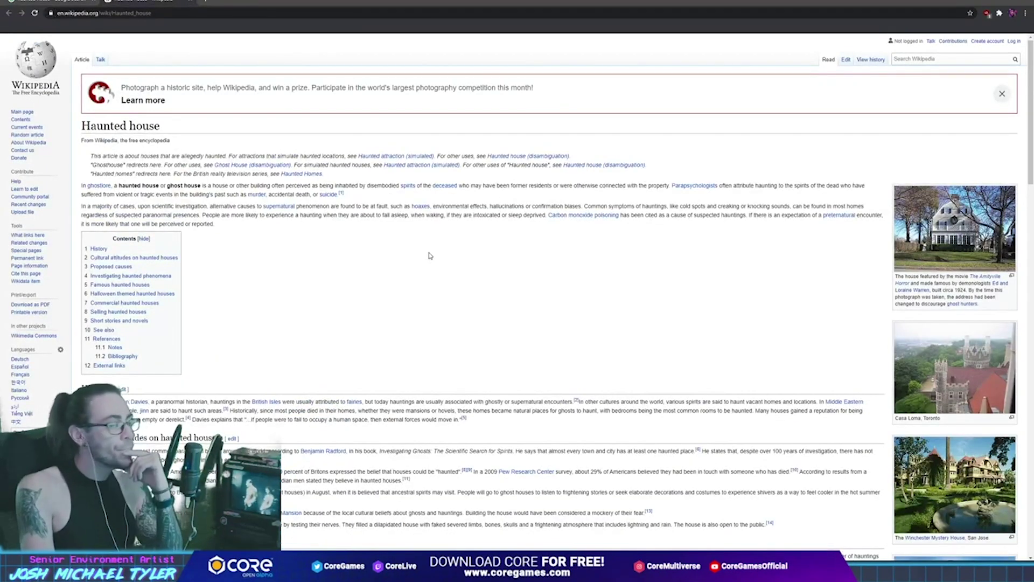
scroll(430, 262, down, 3)
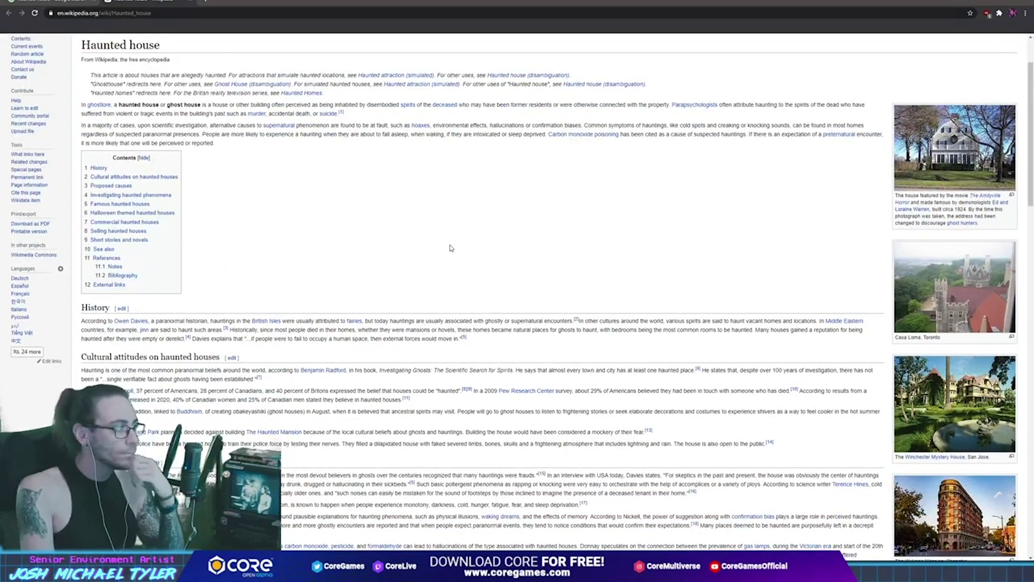
scroll(386, 232, down, 1)
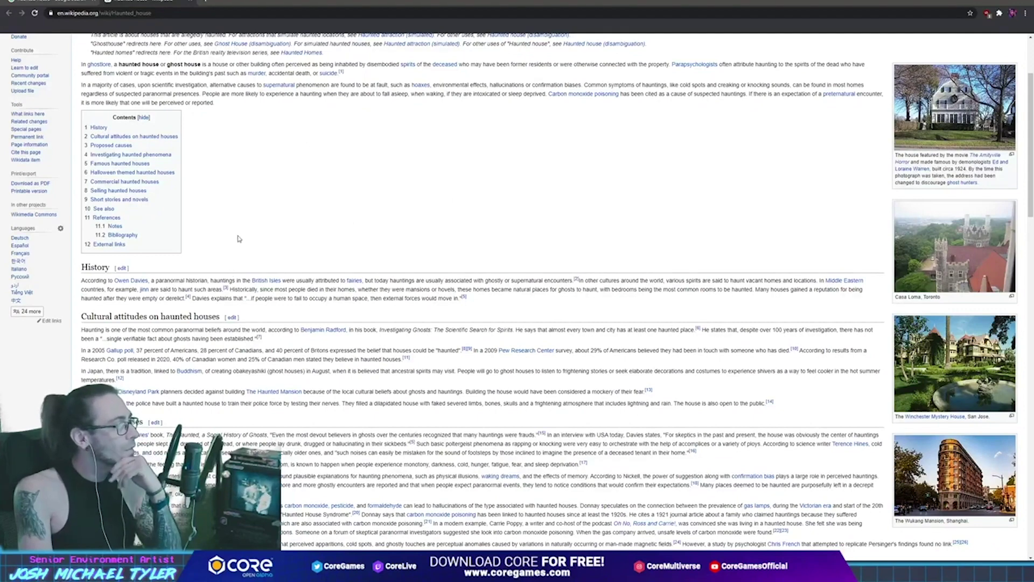
click(114, 165)
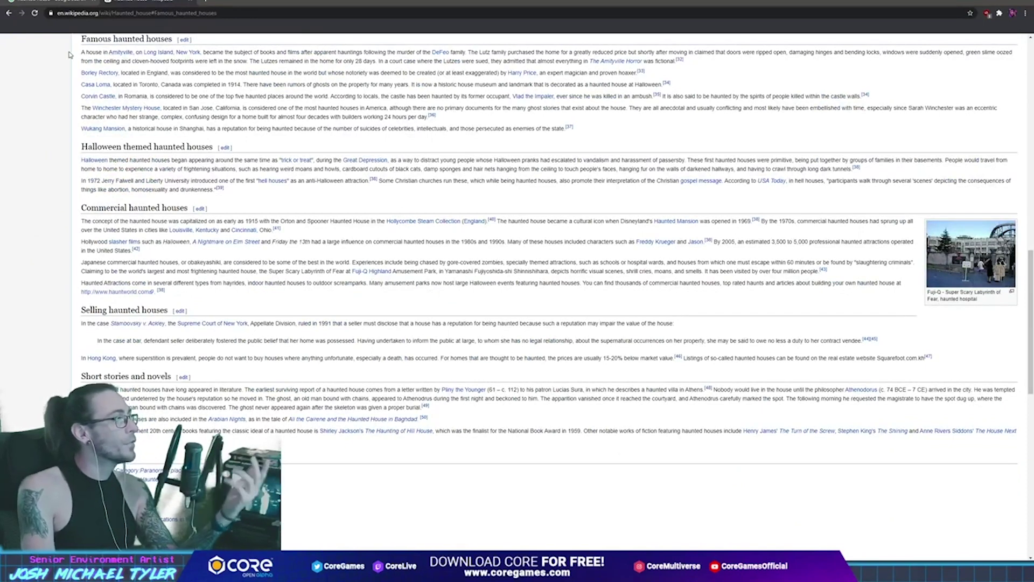
drag(135, 53, 81, 53)
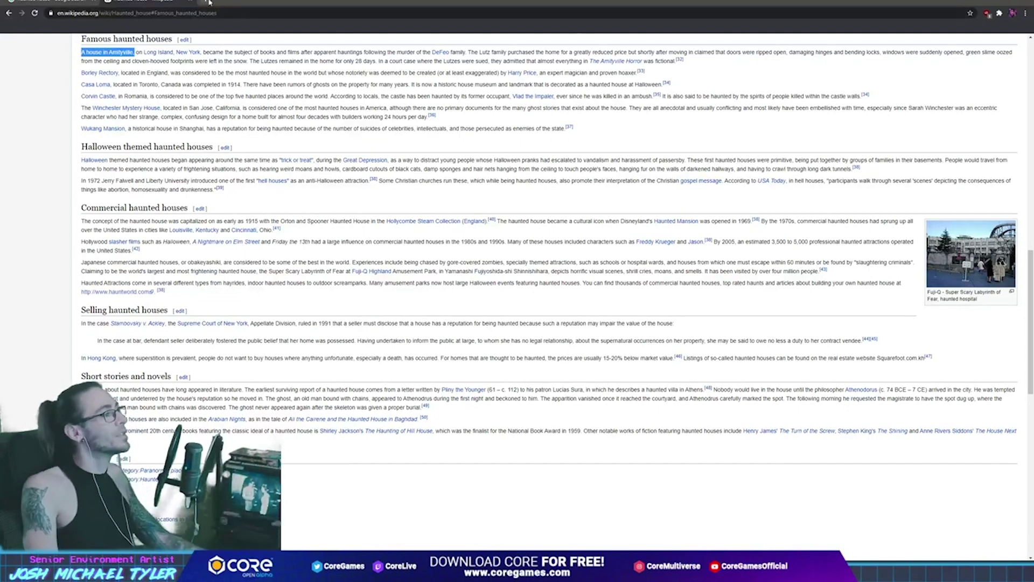
key(ctrl+t)
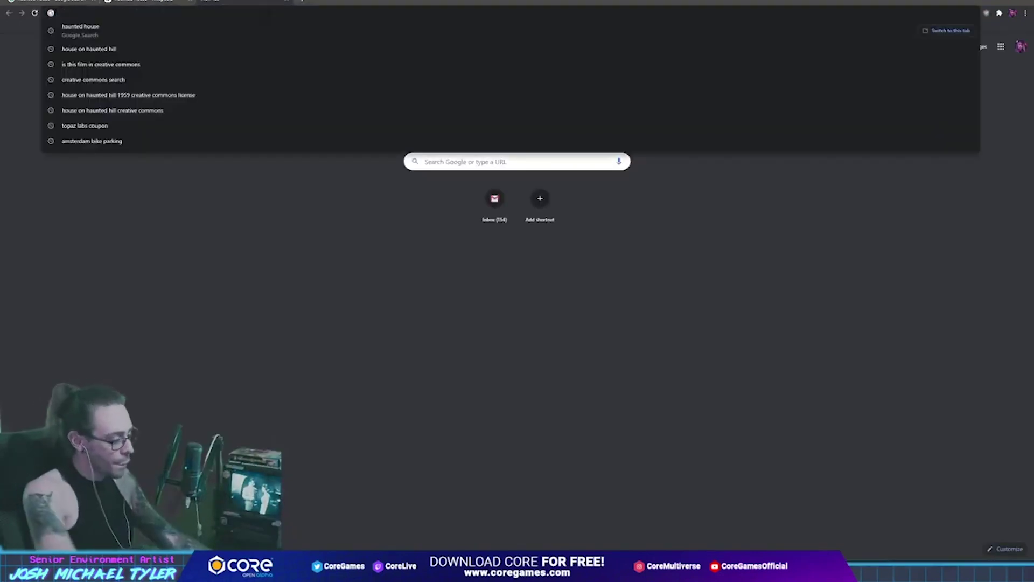
Search 'amityville house' in the new tab and bring Chrome's image results forward
text(amityville )
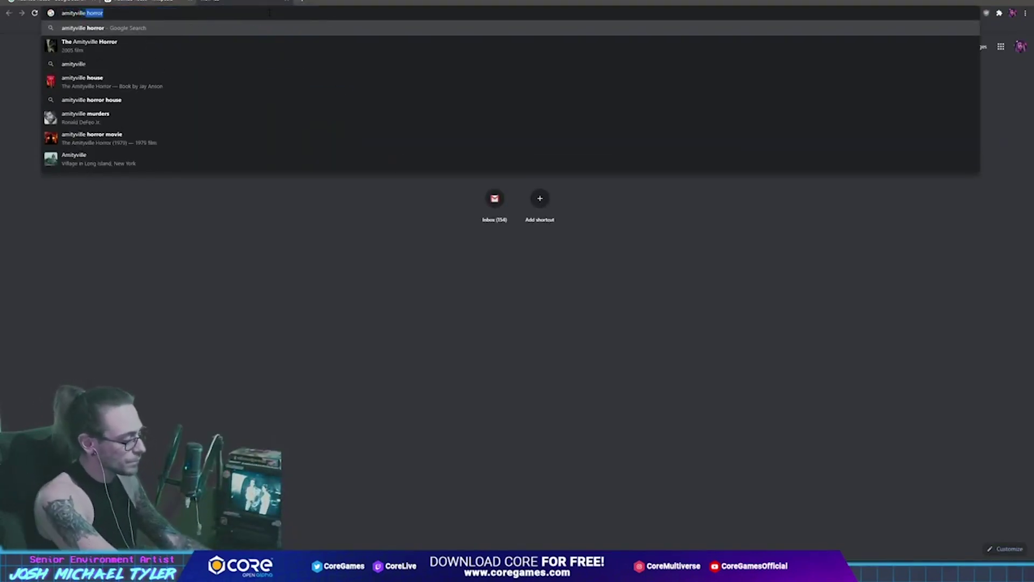
text(house)
key(Return)
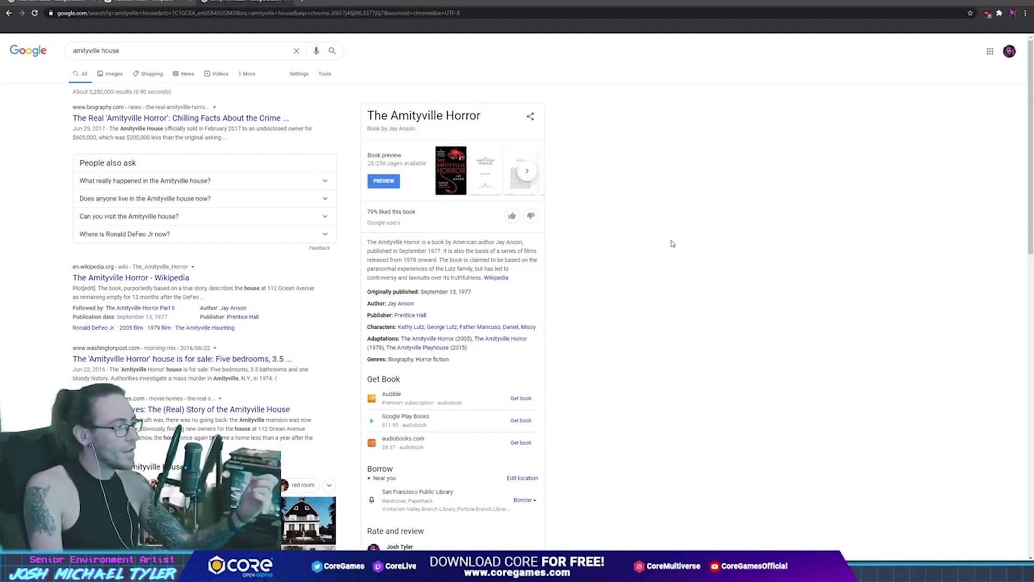
scroll(645, 345, down, 2)
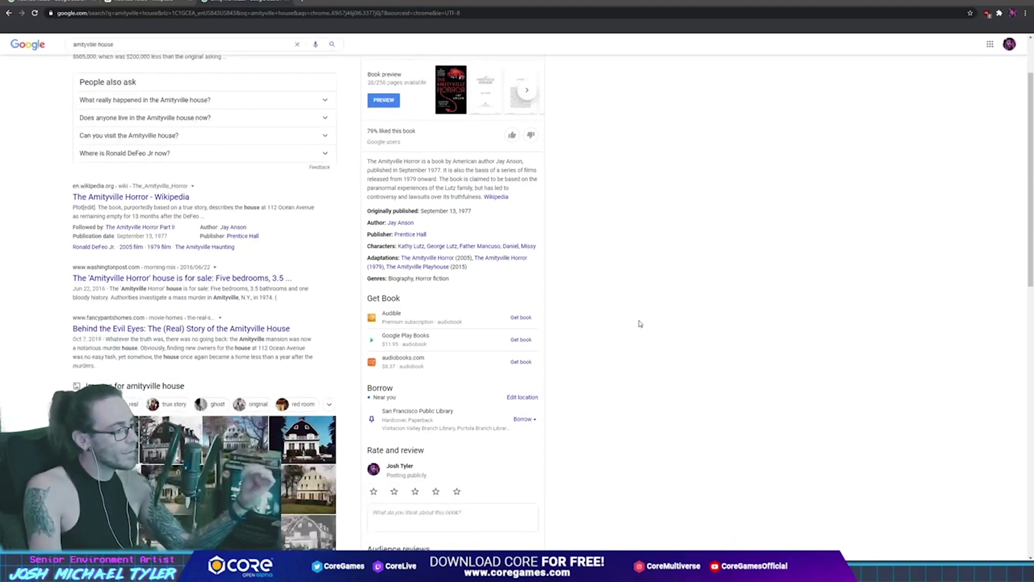
scroll(541, 204, up, 2)
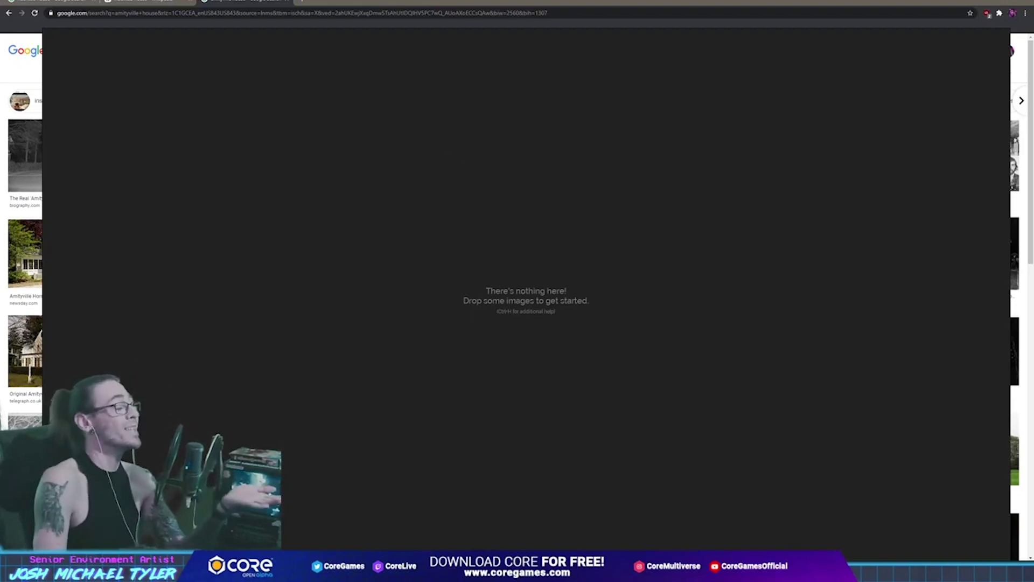
key(alt+Tab)
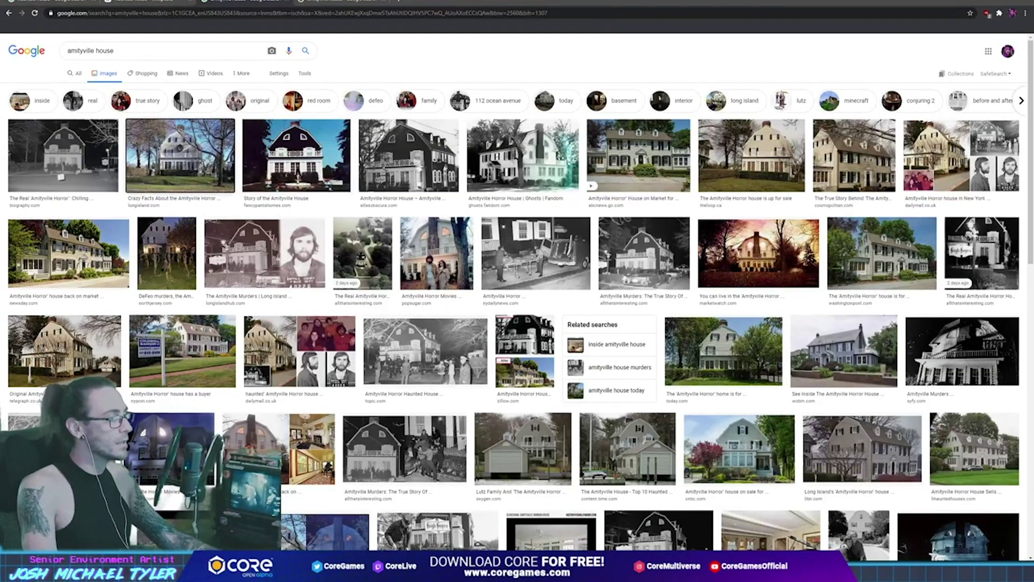
Open the second Amityville house photo alone in a new tab and copy it
click(180, 157)
right_click(500, 174)
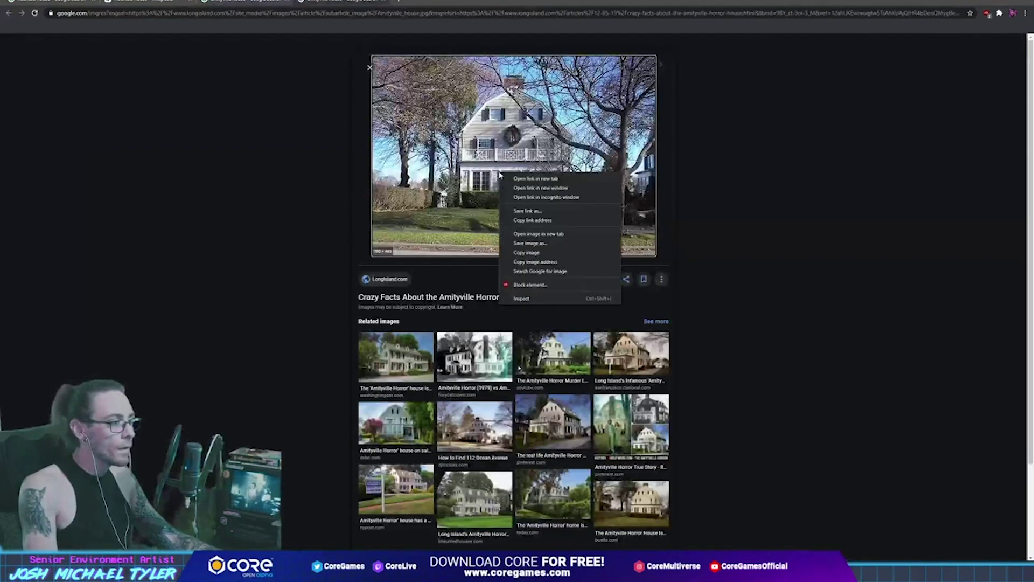
click(549, 235)
click(453, 2)
right_click(550, 325)
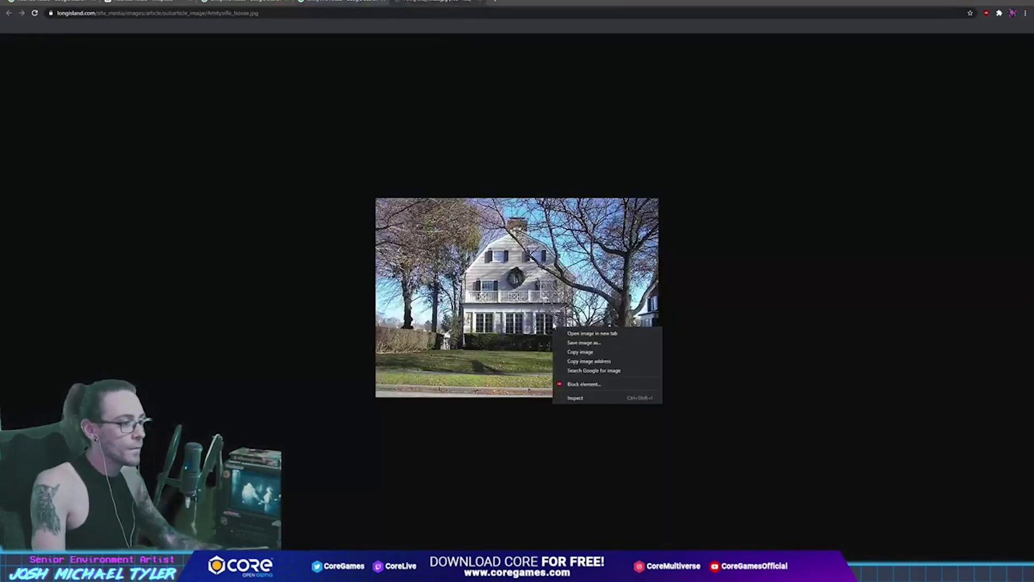
key(alt+Tab)
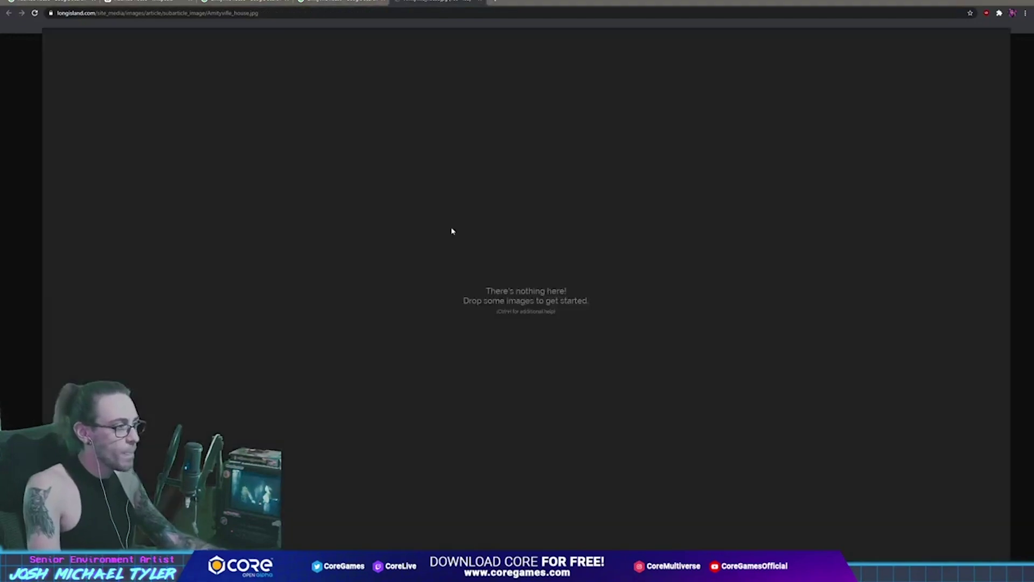
Paste the Amityville photo onto the PureRef board and shrink it slightly
key(ctrl+v)
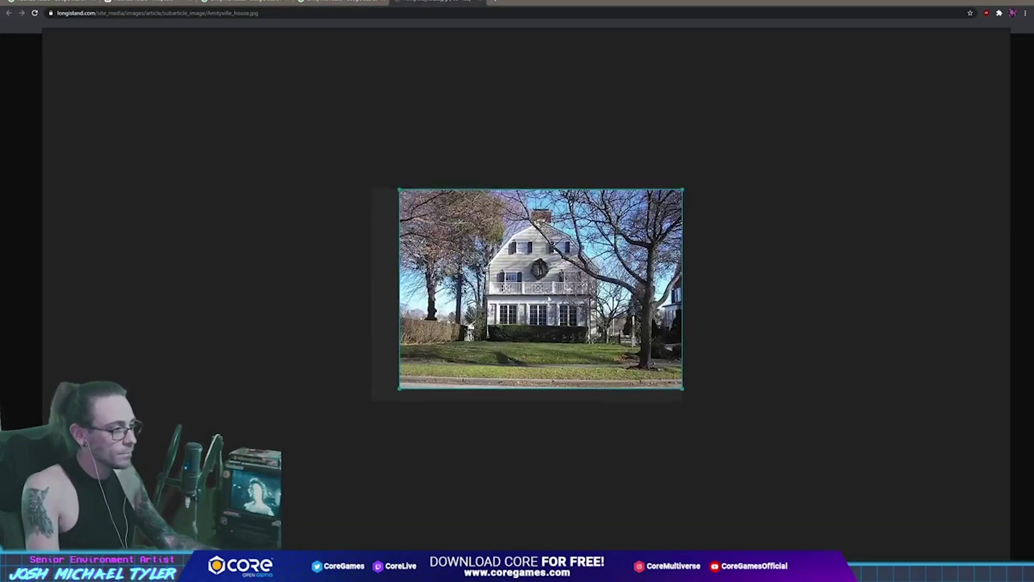
scroll(536, 271, down, 3)
scroll(537, 271, down, 1)
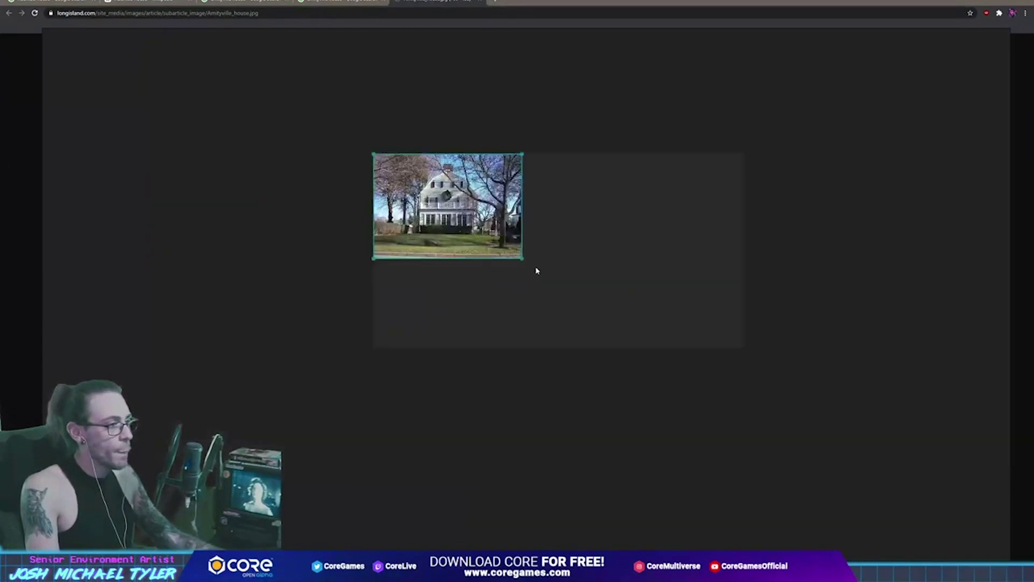
scroll(566, 194, up, 4)
mouse_move(566, 194)
middle_down()
mouse_move(535, 324)
mouse_move(565, 262)
middle_up()
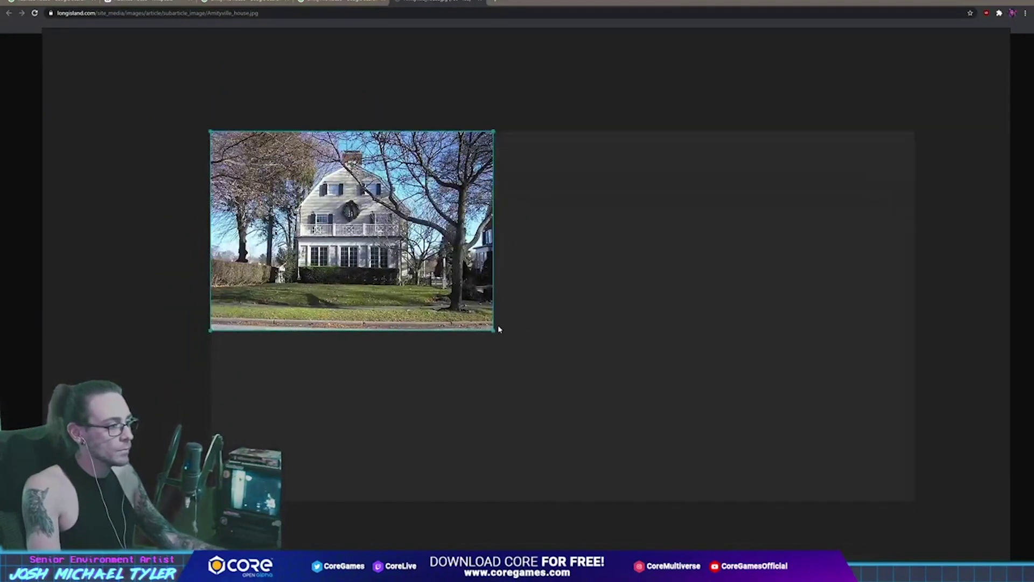
drag(494, 331, 490, 329)
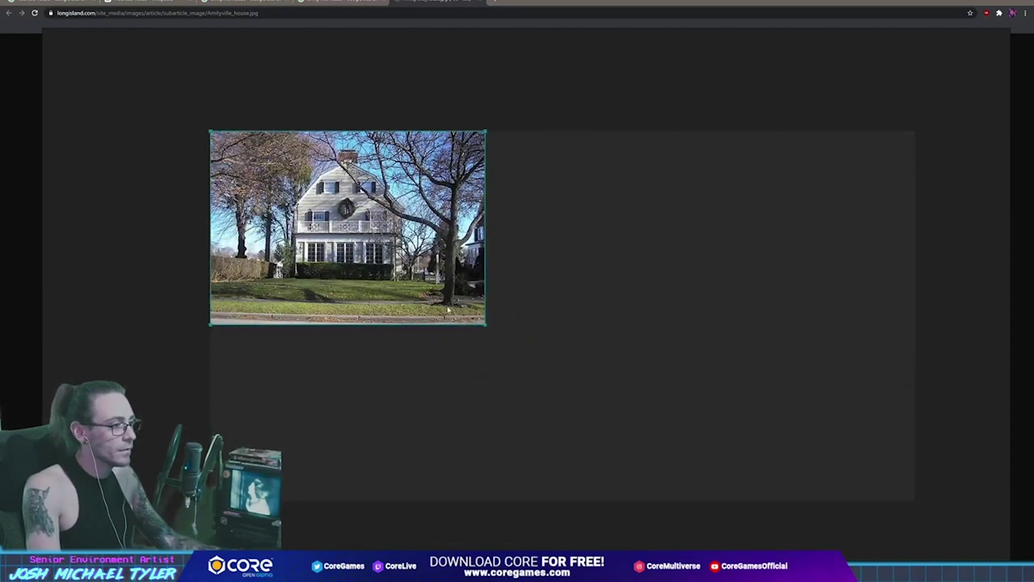
drag(488, 331, 502, 339)
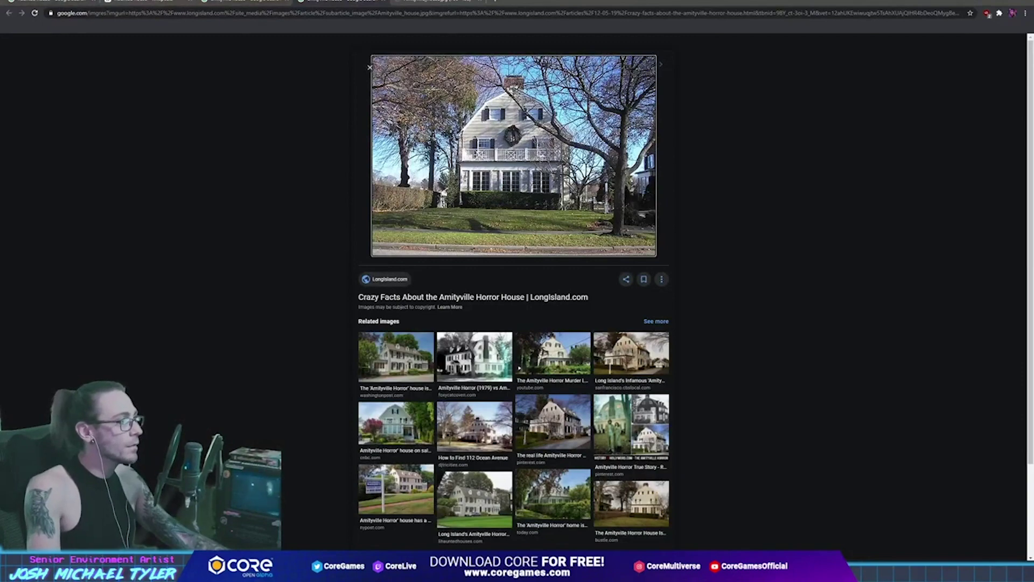
Replace the Amityville image search with a new 'haunted house' image search
key(alt+Left)
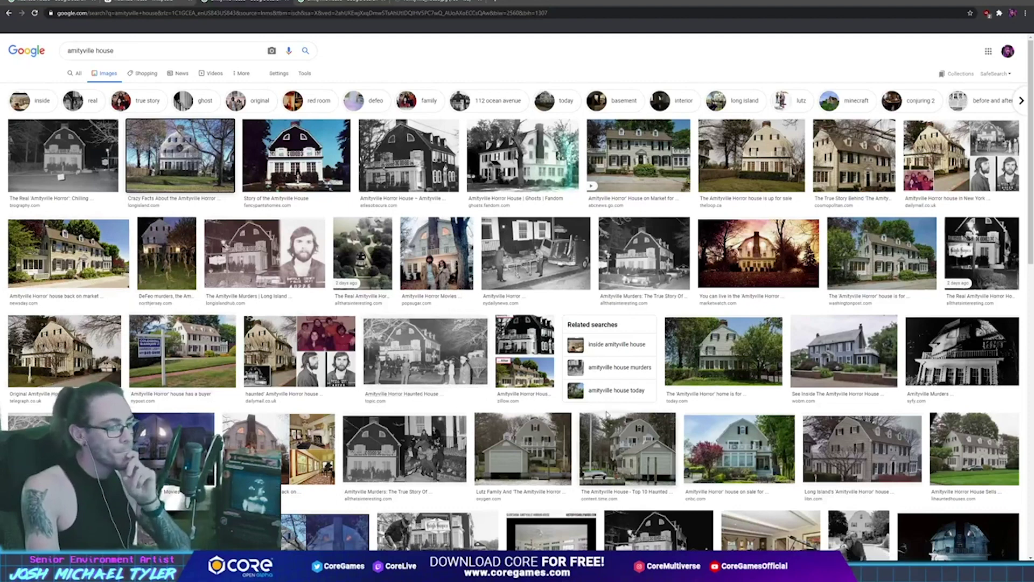
click(849, 361)
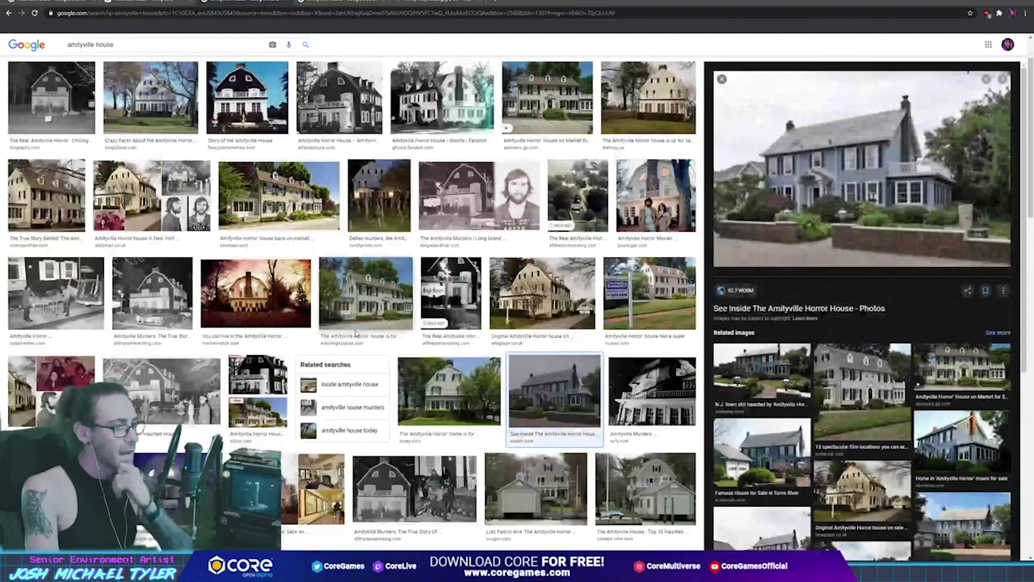
scroll(370, 238, up, 2)
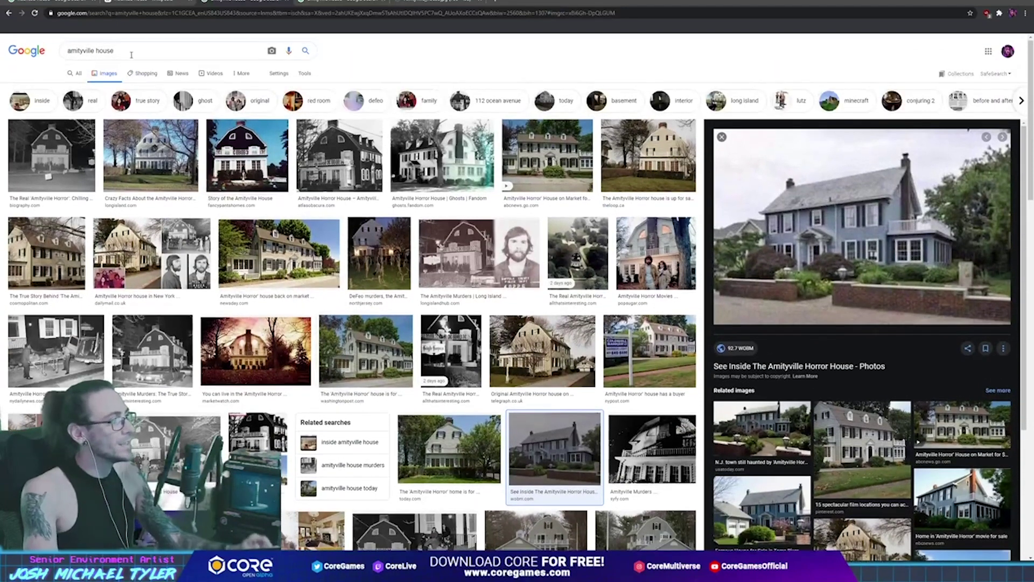
triple_click(90, 50)
text(ha)
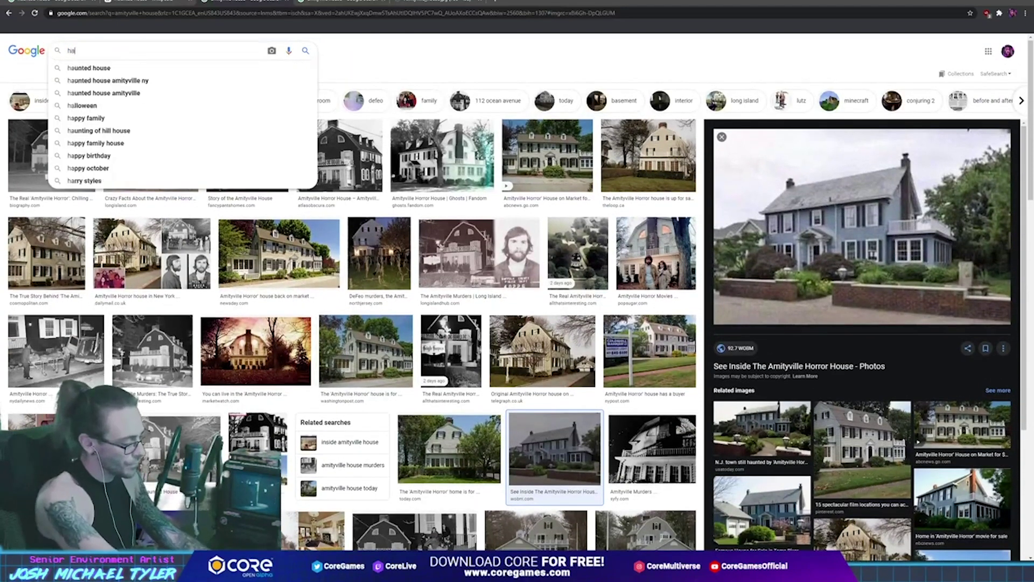
text(unted house)
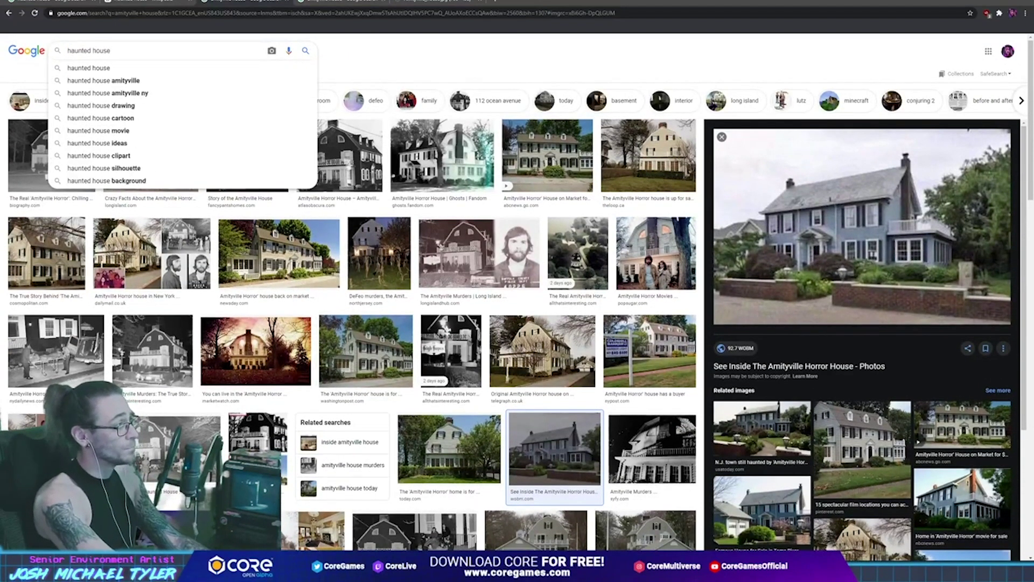
key(Return)
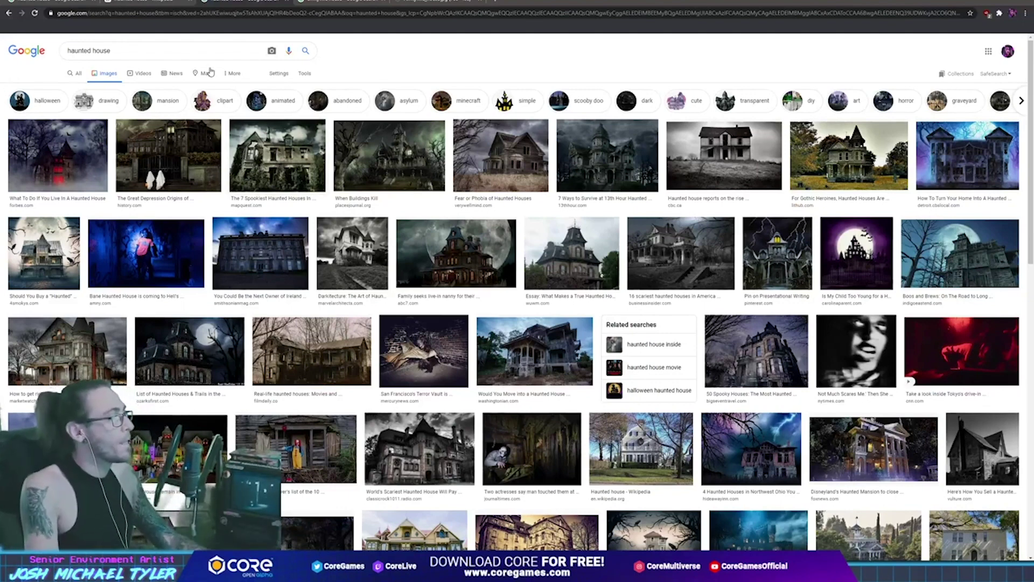
Search images for 'the adams family house' and filter to Large size
text(the ad)
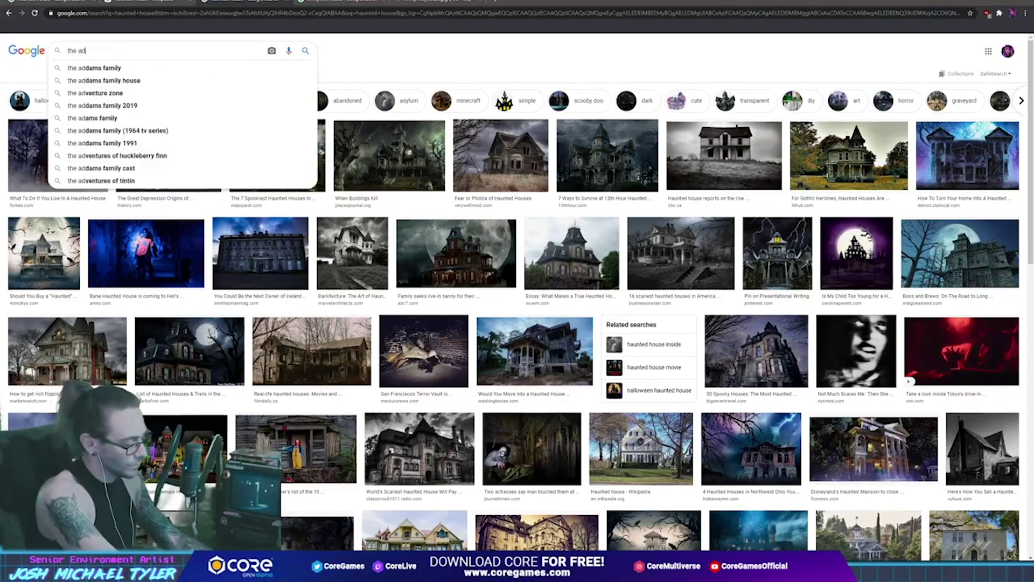
text(ams family house)
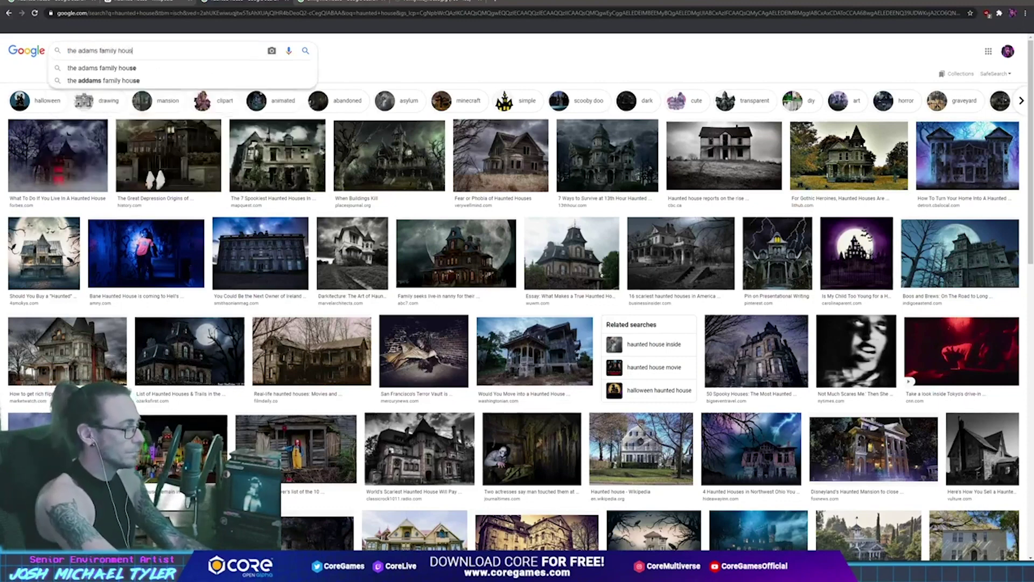
key(Return)
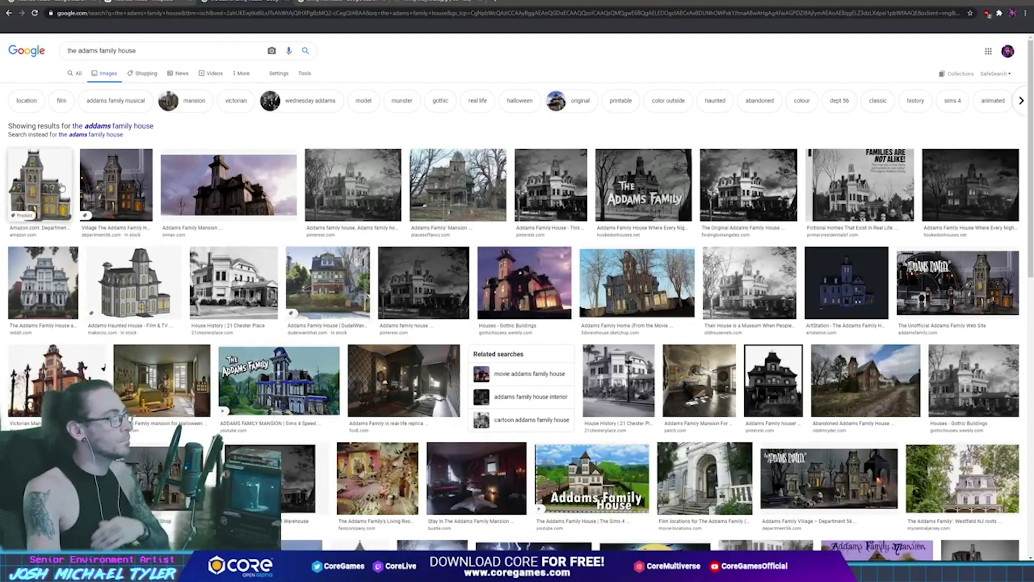
scroll(124, 131, down, 1)
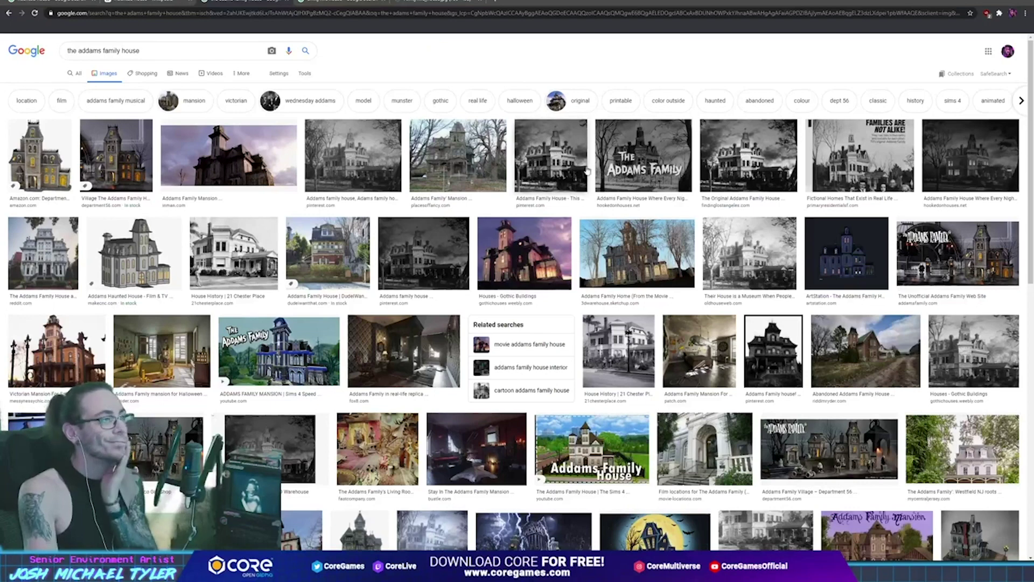
right_click(648, 158)
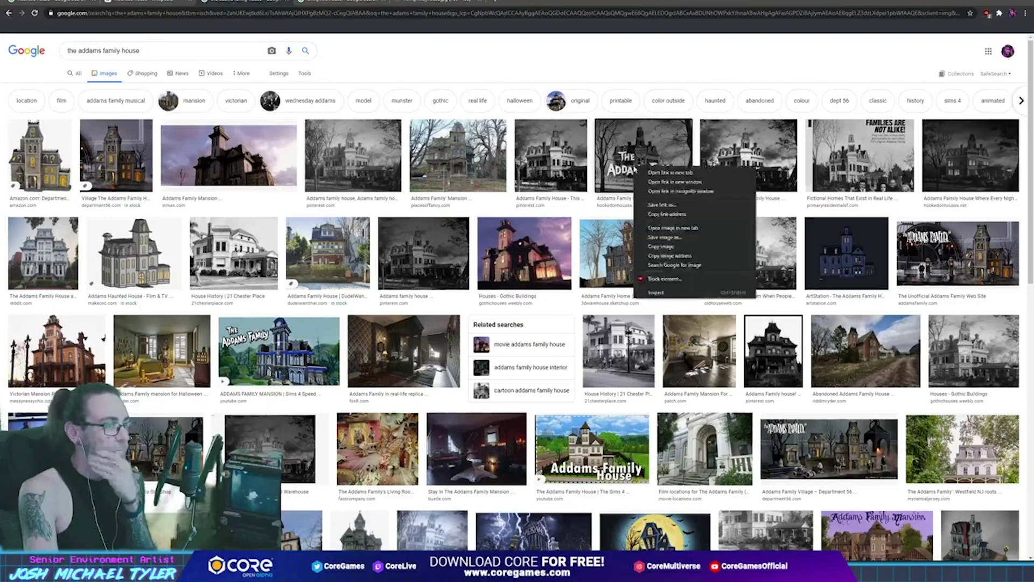
click(604, 151)
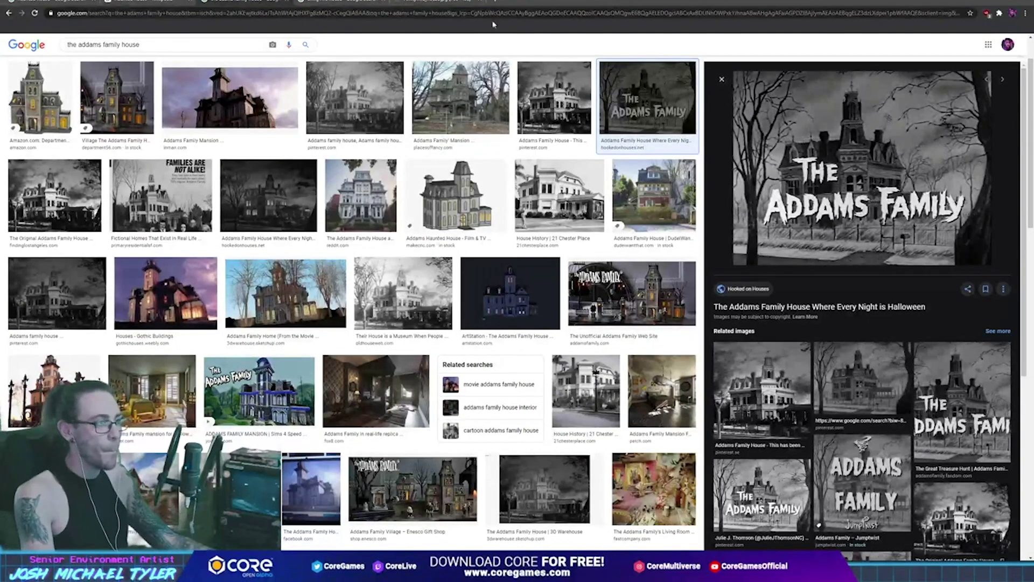
scroll(347, 82, up, 2)
click(299, 74)
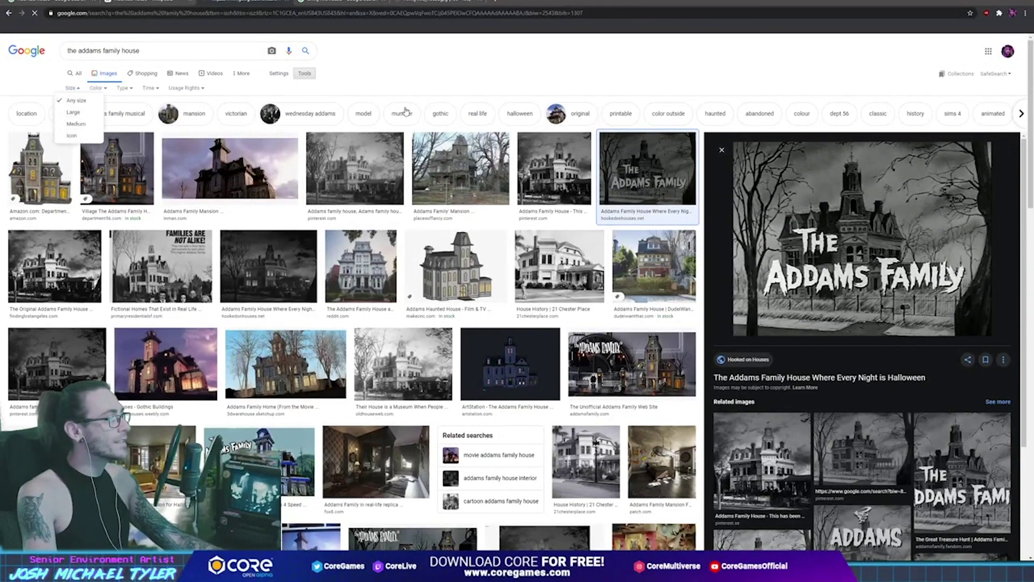
click(74, 112)
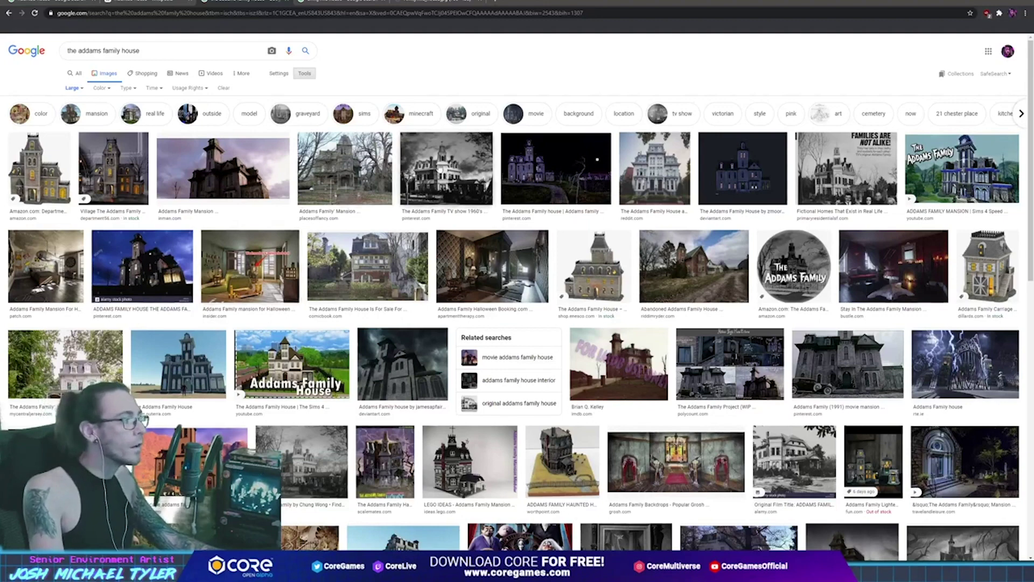
Open the Department56 Addams Family house model image in a new tab and copy it
click(39, 167)
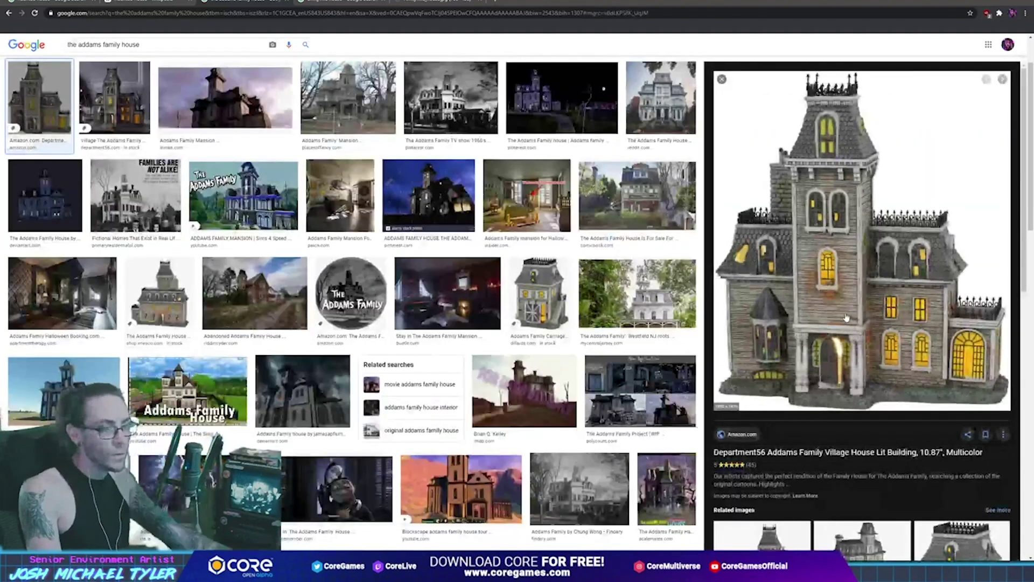
right_click(846, 314)
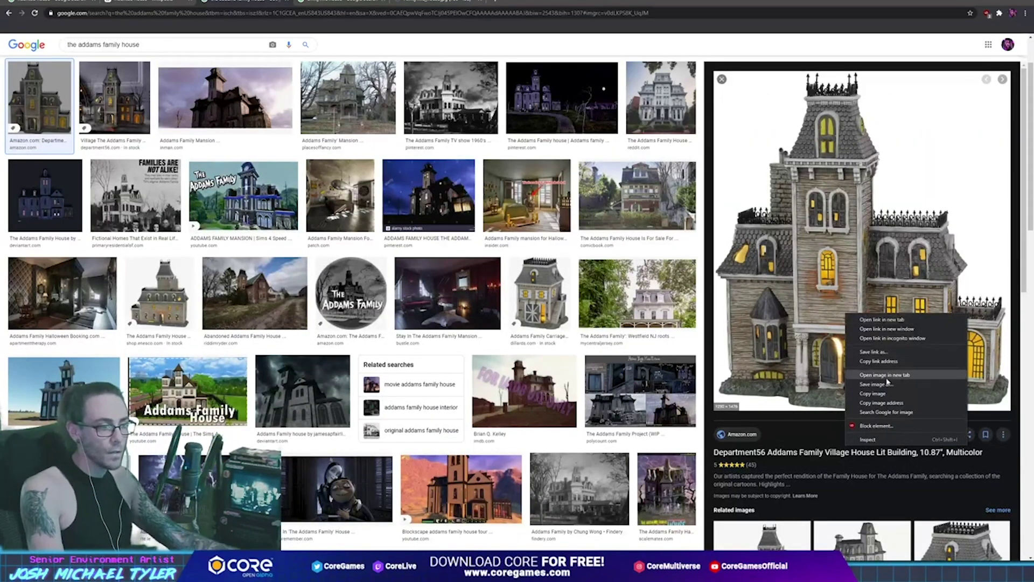
click(886, 375)
key(ctrl+Tab)
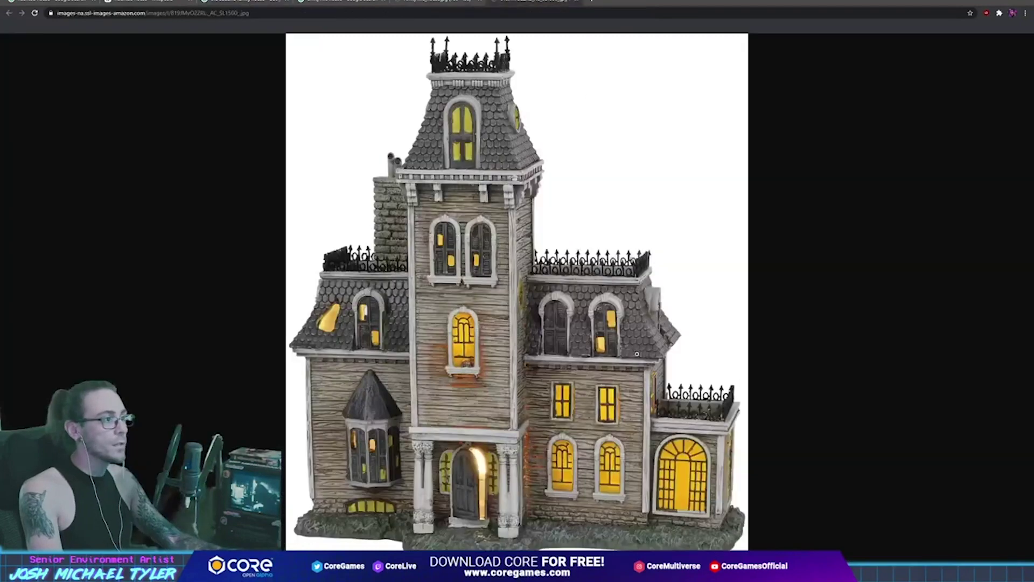
right_click(510, 275)
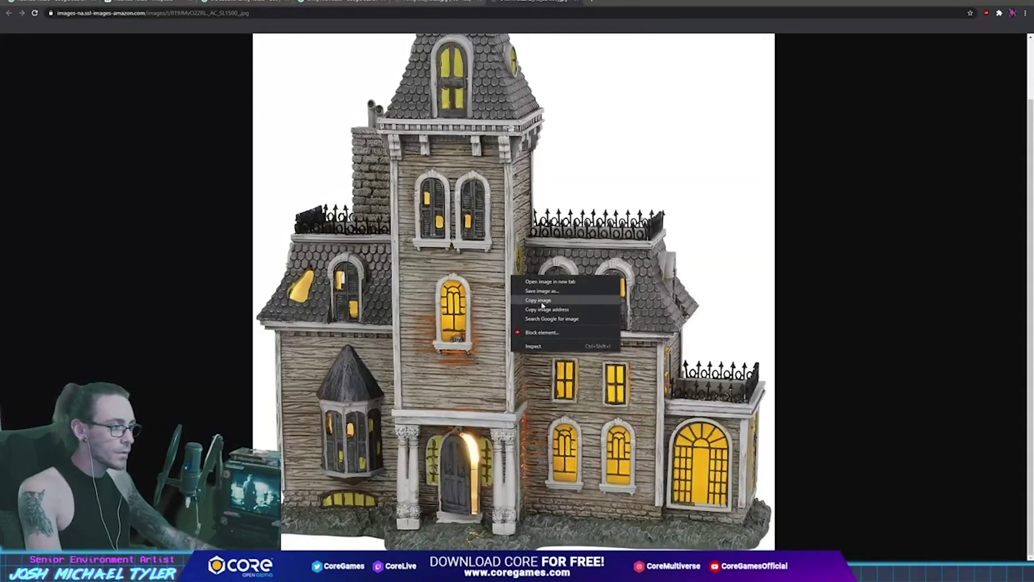
click(604, 287)
key(alt+Tab)
Paste the Addams house image in PureRef, delete the Amityville photo, and move it centre-left
click(561, 315)
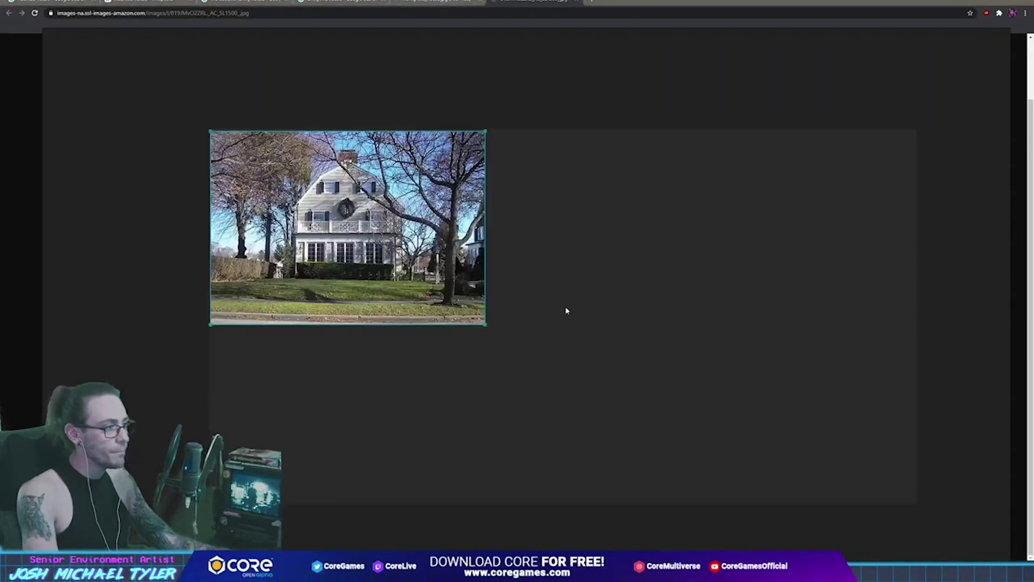
key(ctrl+v)
scroll(664, 214, down, 3)
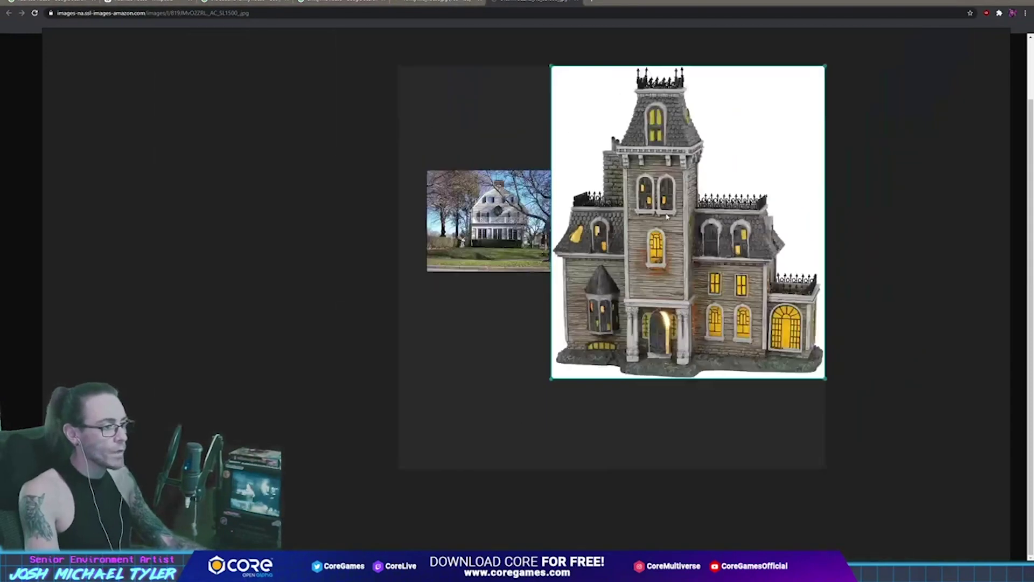
drag(489, 221, 357, 221)
key(Delete)
mouse_move(688, 222)
mouse_down()
mouse_move(623, 254)
mouse_move(444, 250)
mouse_up()
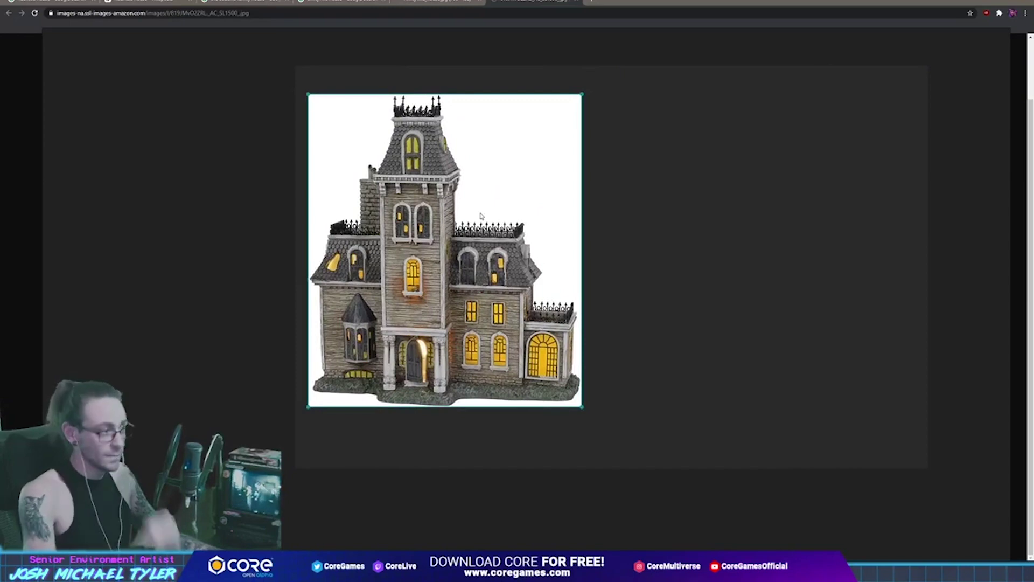
key(alt+Tab)
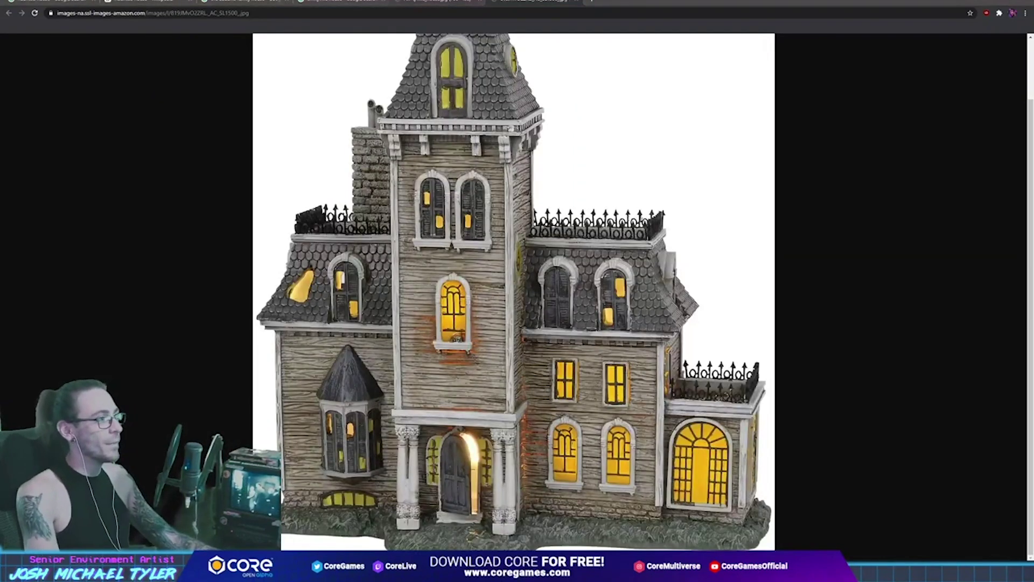
key(ctrl+shift+Tab)
key(ctrl+shift+Tab)
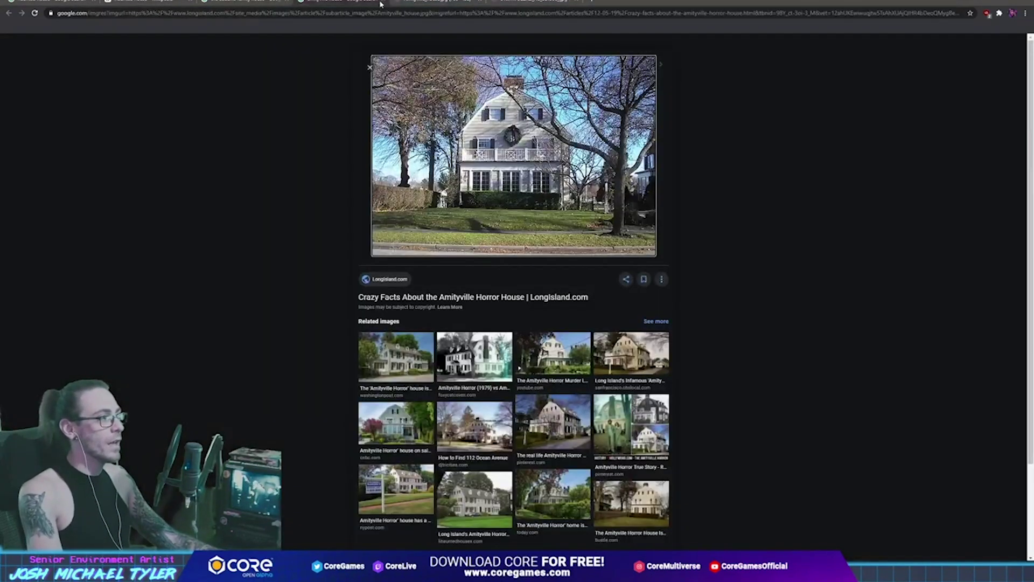
Save the Enesco Addams Family House figurine image and open it in a new tab
key(ctrl+Tab)
key(ctrl+Tab)
key(ctrl+Tab)
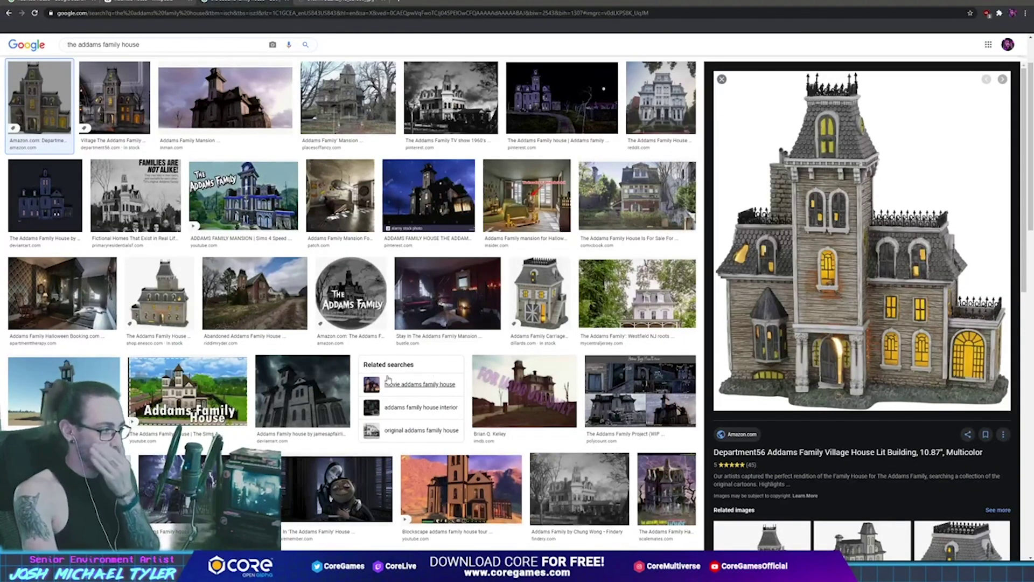
click(162, 303)
right_click(811, 231)
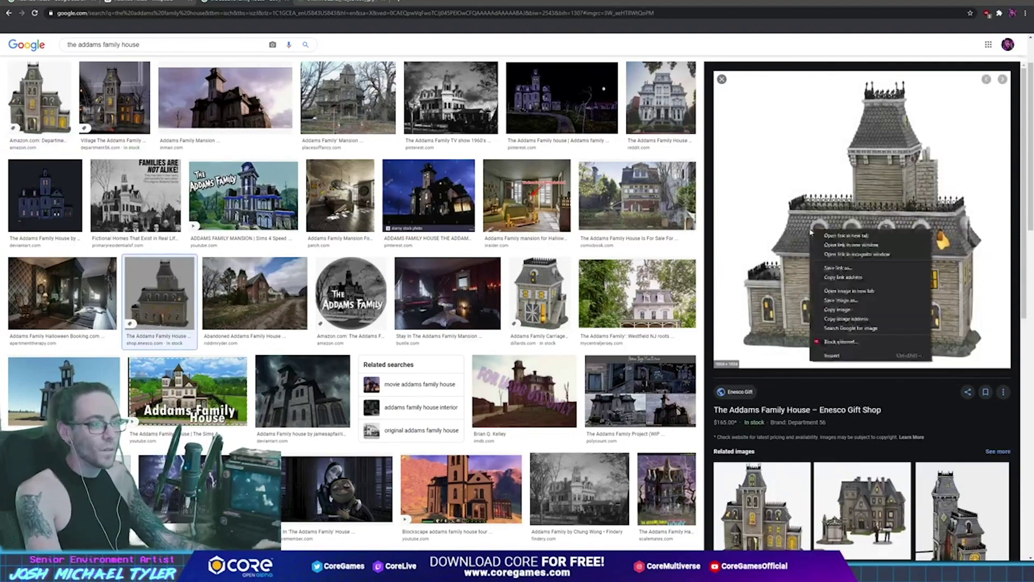
click(837, 299)
key(Return)
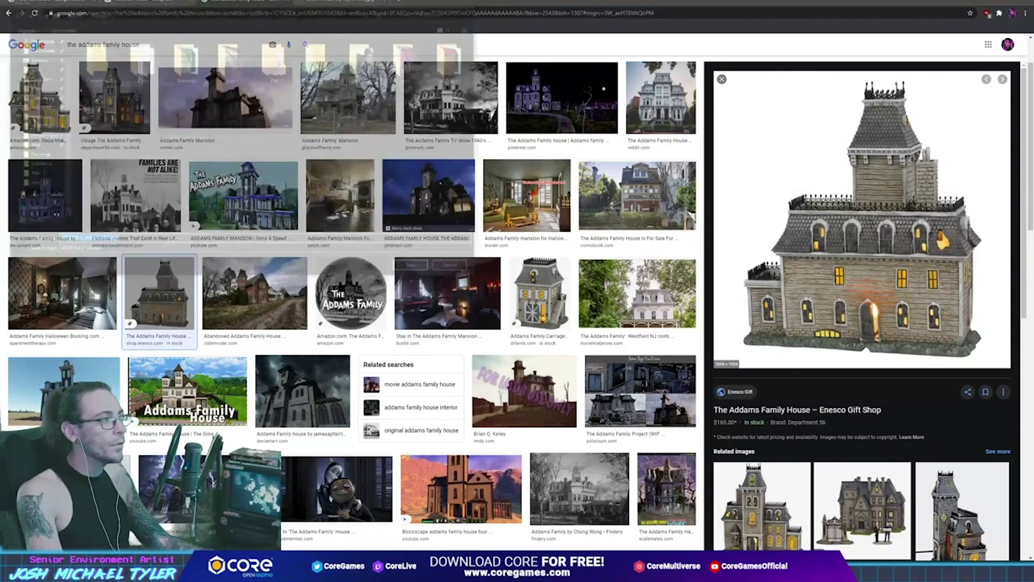
right_click(826, 221)
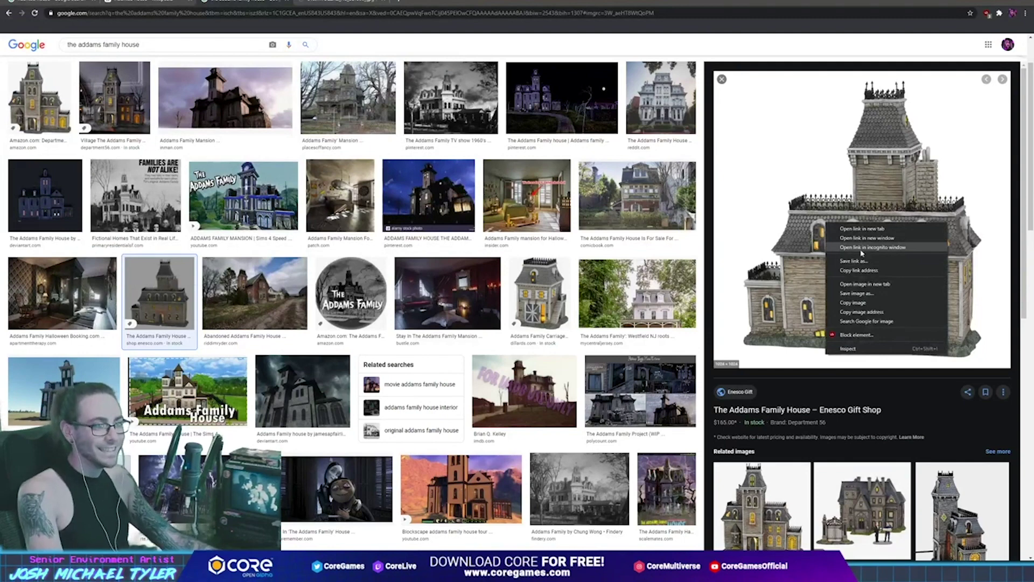
click(869, 285)
scroll(368, 379, up, 2)
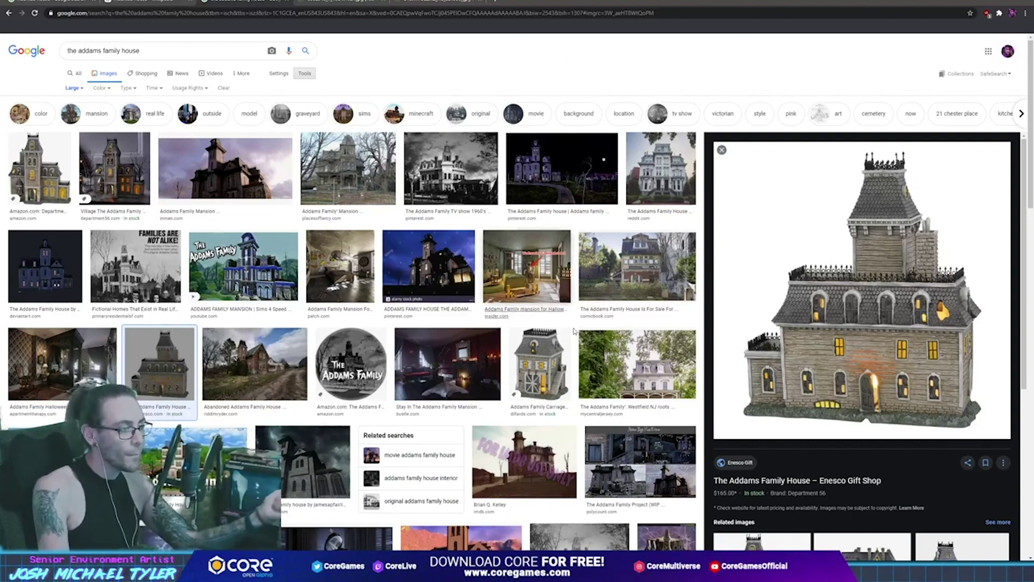
Open the purple-sky Addams Family Mansion photo in a new tab
click(546, 365)
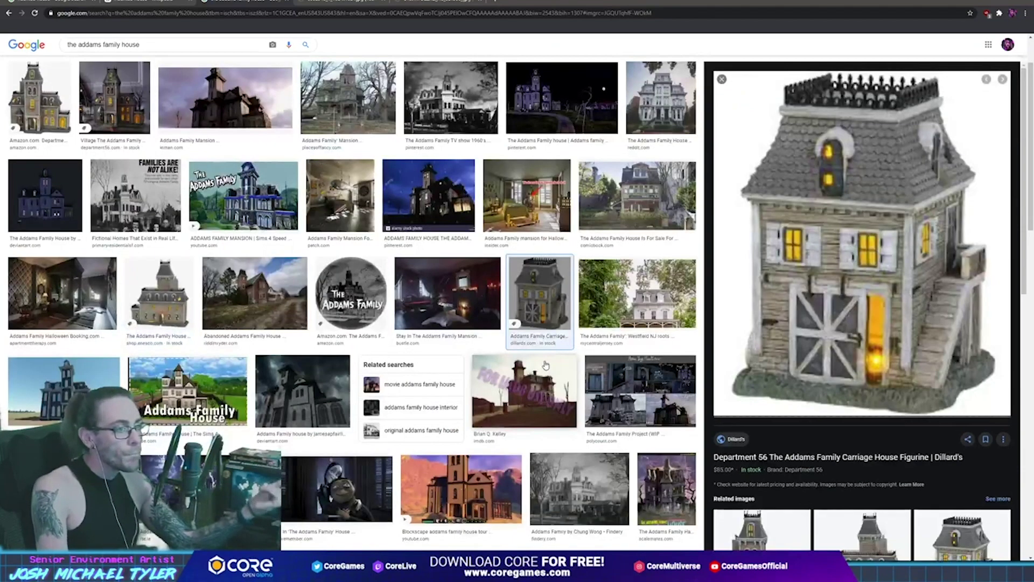
right_click(850, 255)
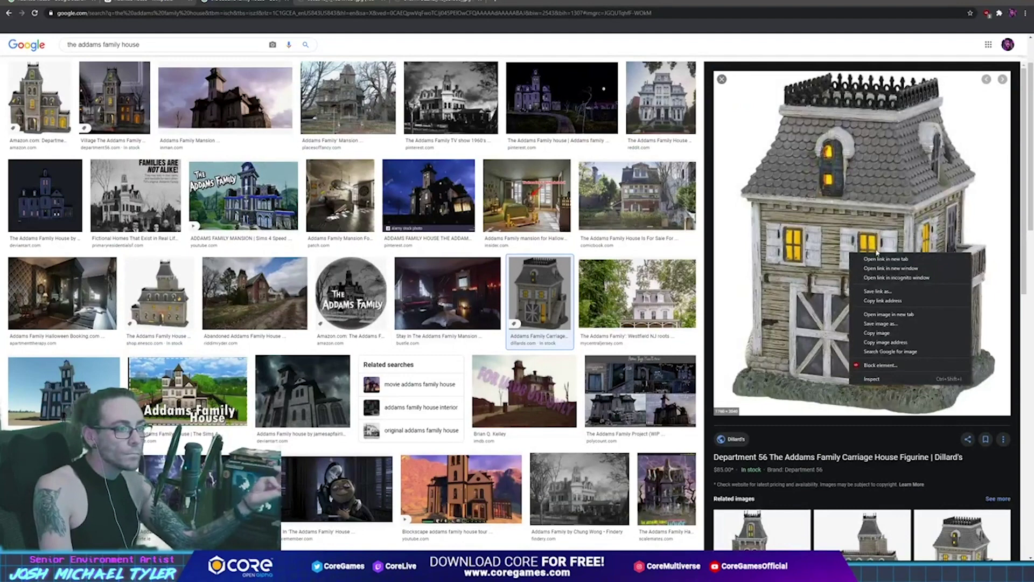
key(Escape)
scroll(231, 313, up, 2)
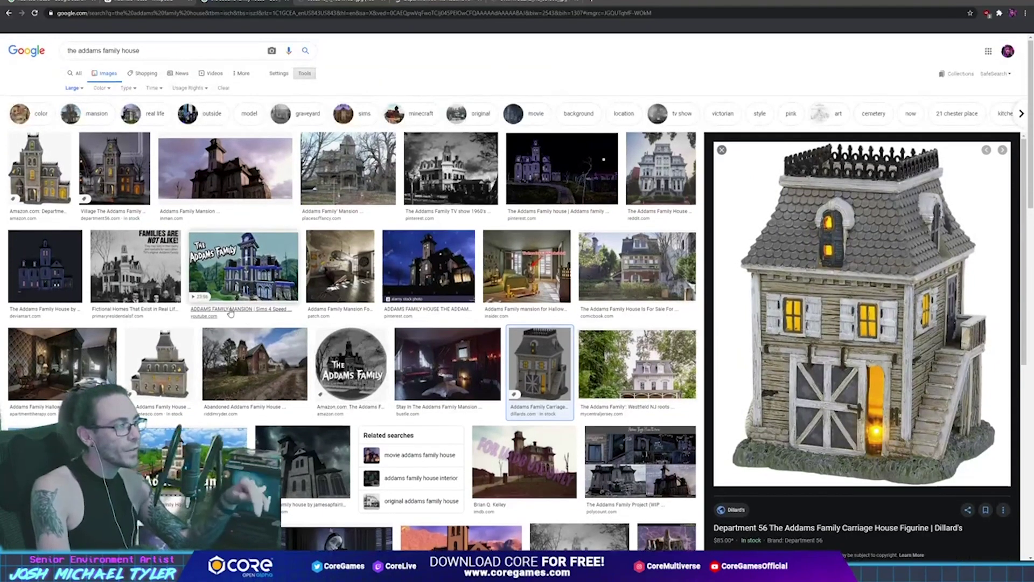
click(226, 172)
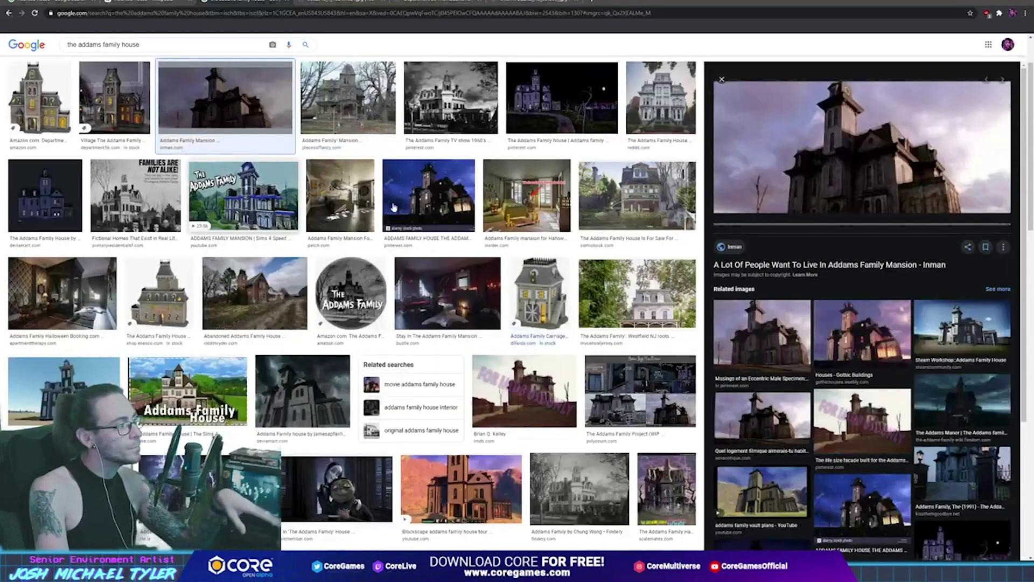
right_click(863, 167)
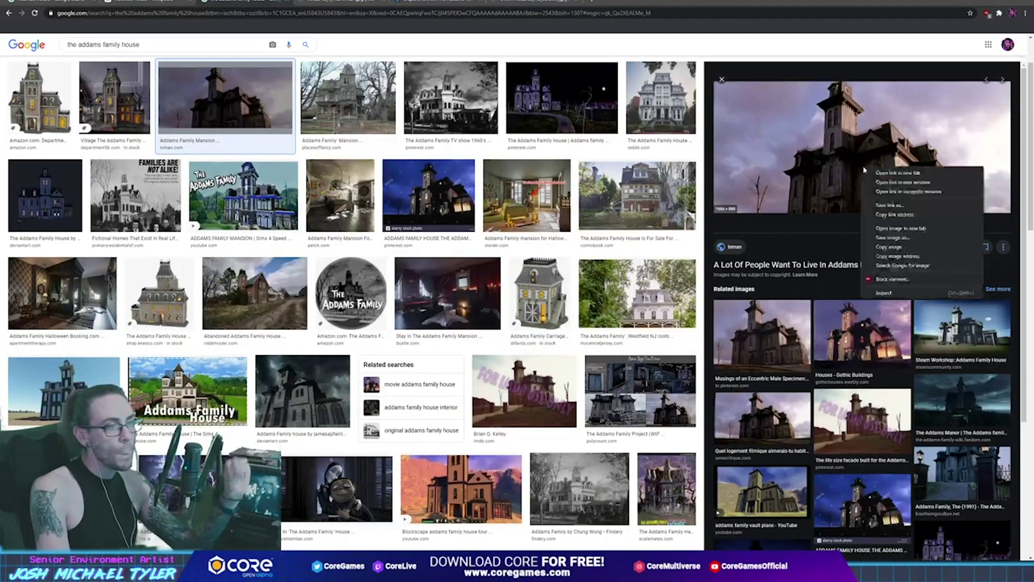
click(906, 231)
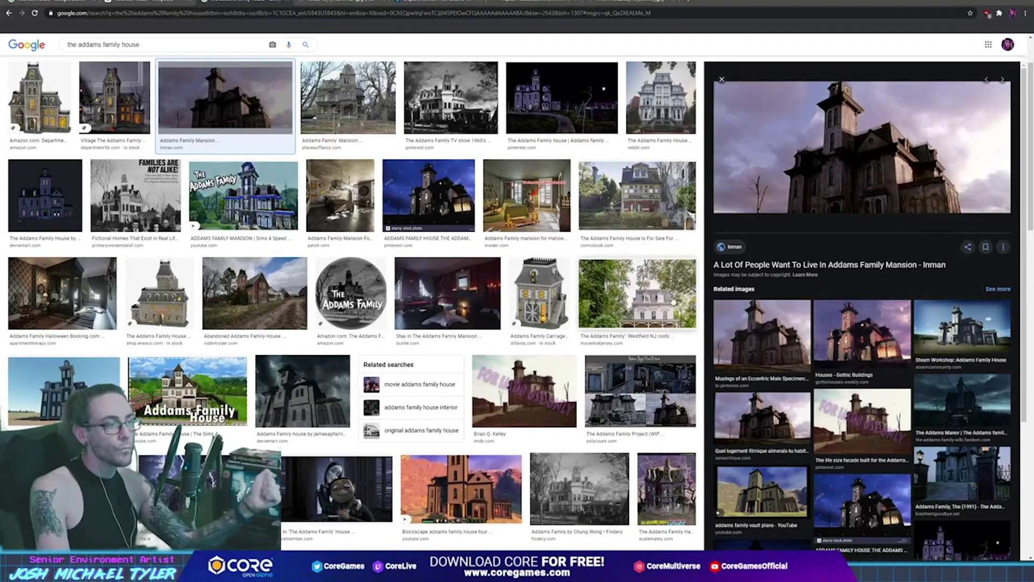
Open the 1960s TV show house and bare-trees mansion photos in new tabs
click(778, 328)
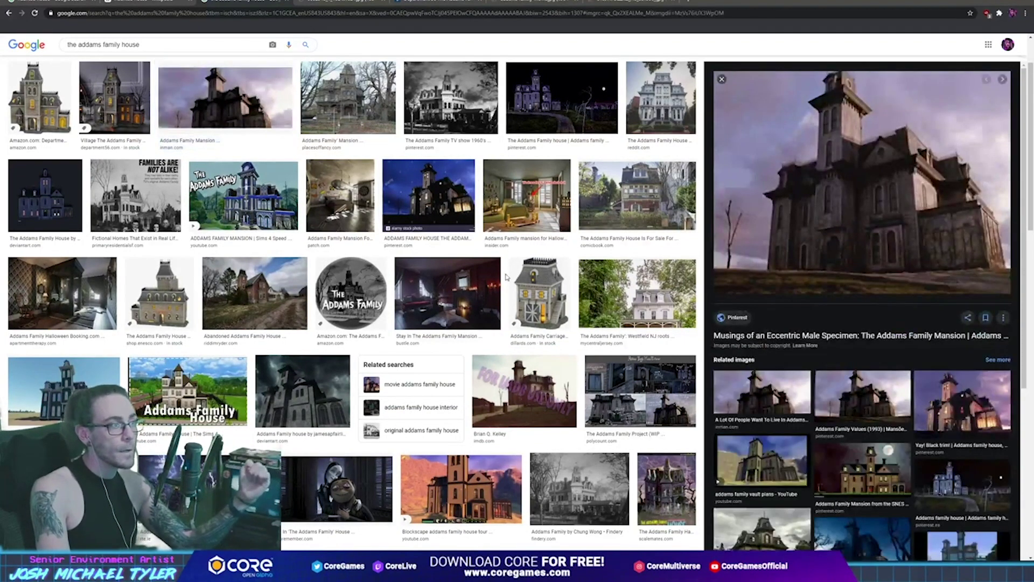
click(451, 162)
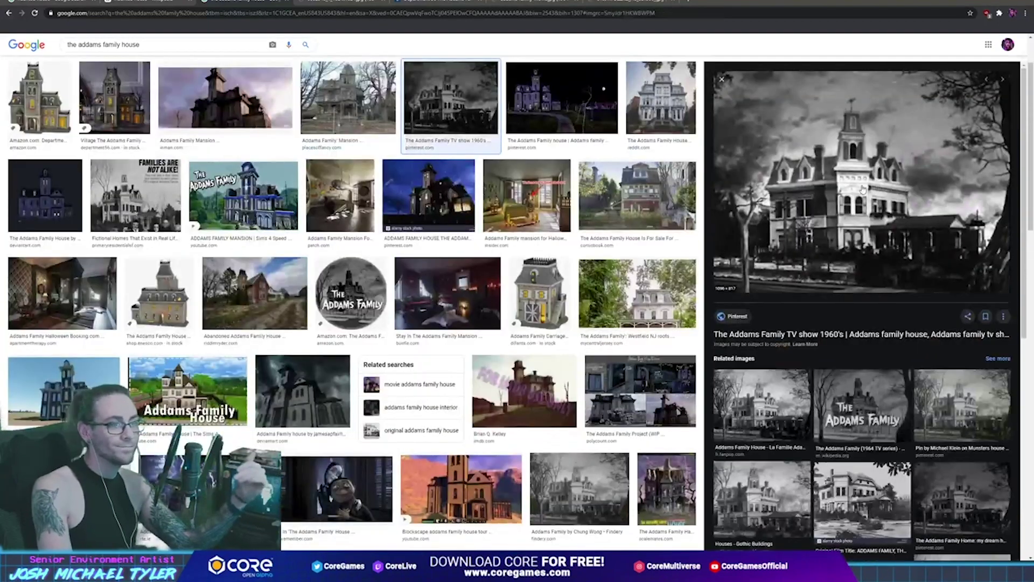
right_click(862, 190)
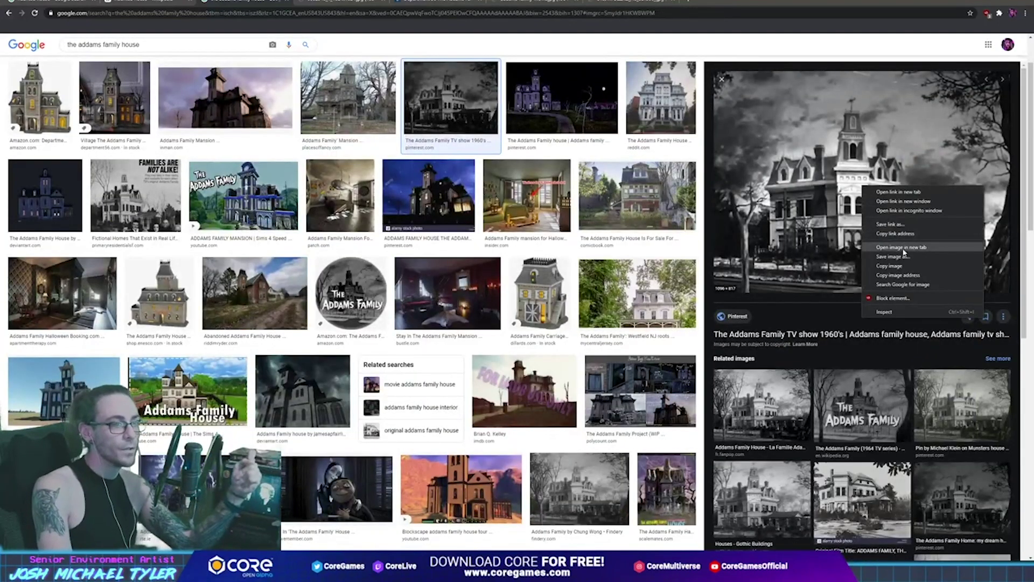
click(904, 249)
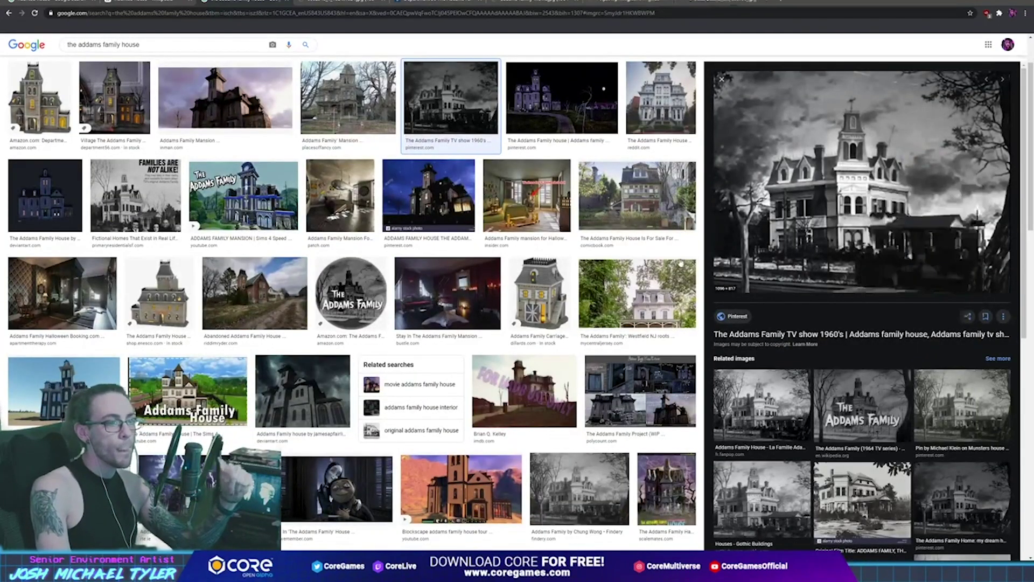
click(348, 100)
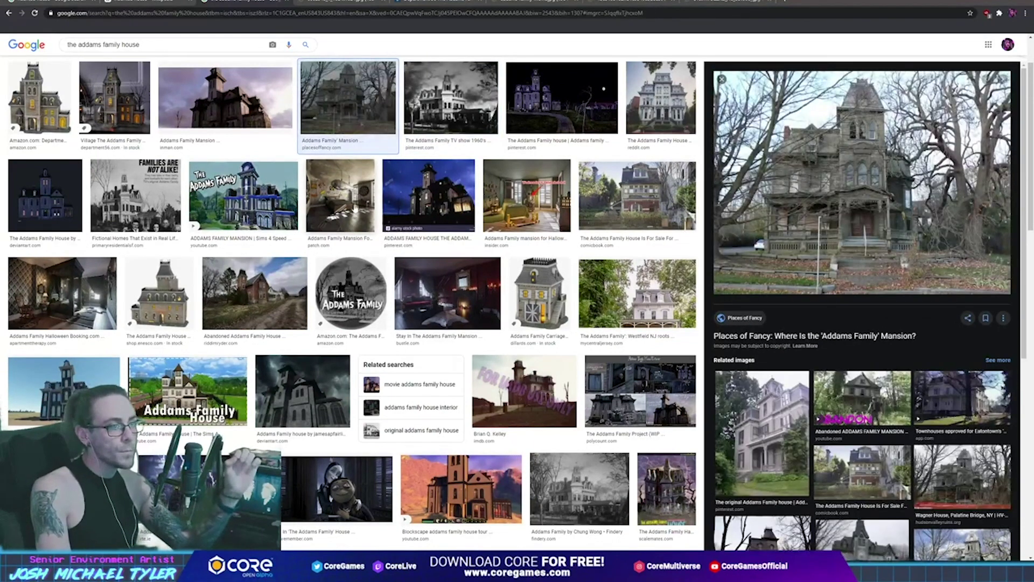
right_click(340, 89)
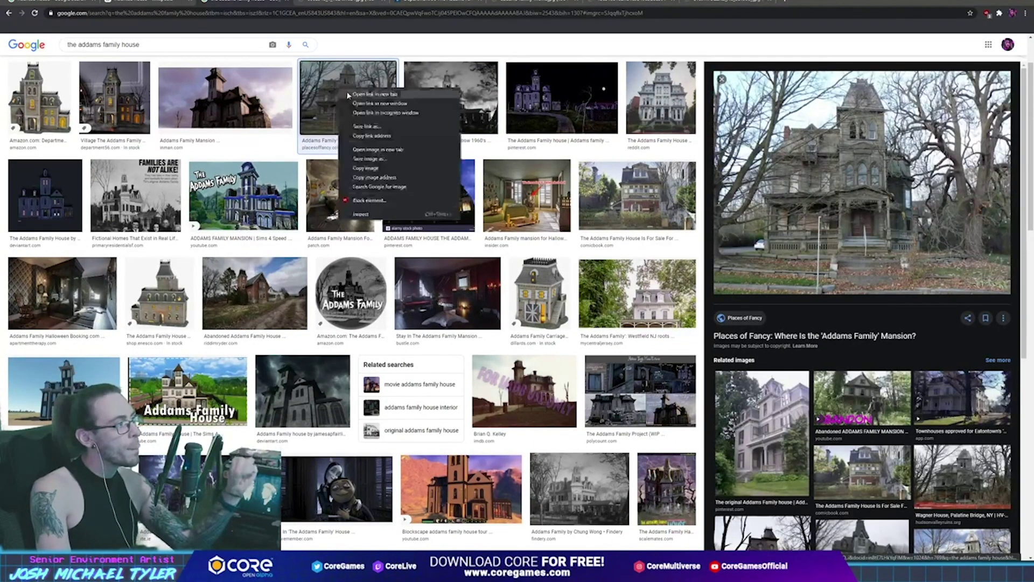
click(377, 150)
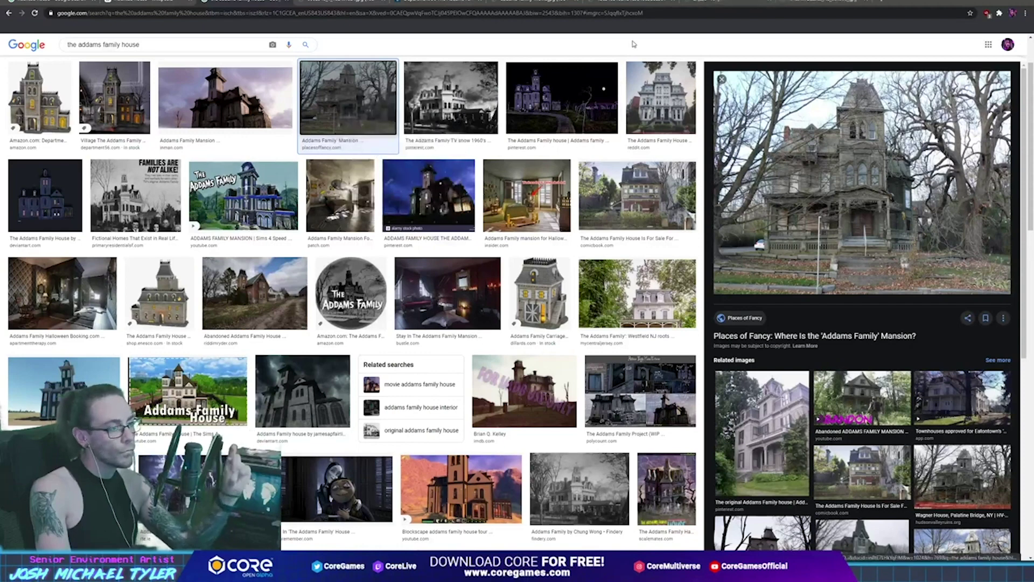
Copy the figurine image from its standalone tab
key(ctrl+Tab)
right_click(530, 304)
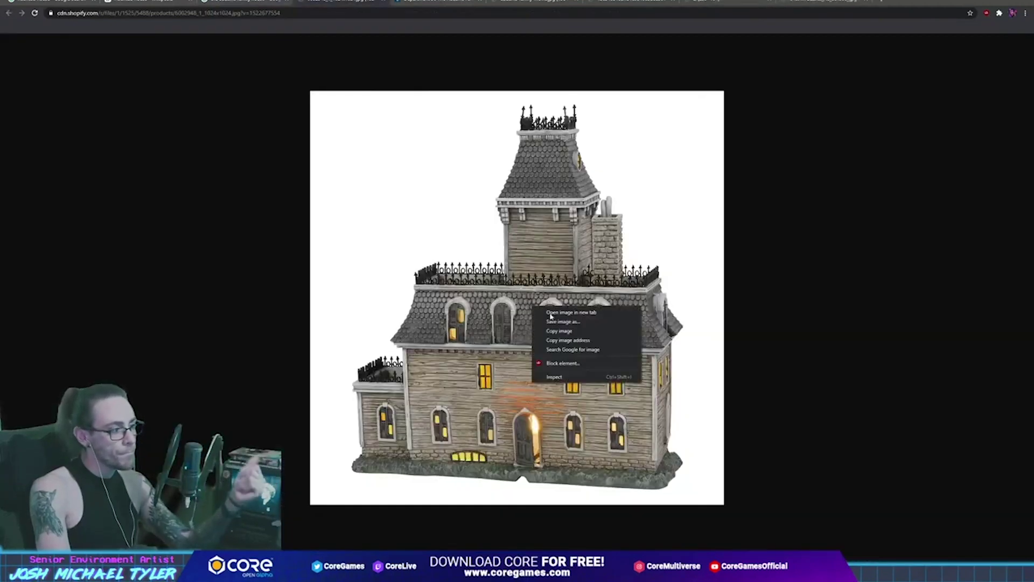
click(552, 325)
key(alt+Tab)
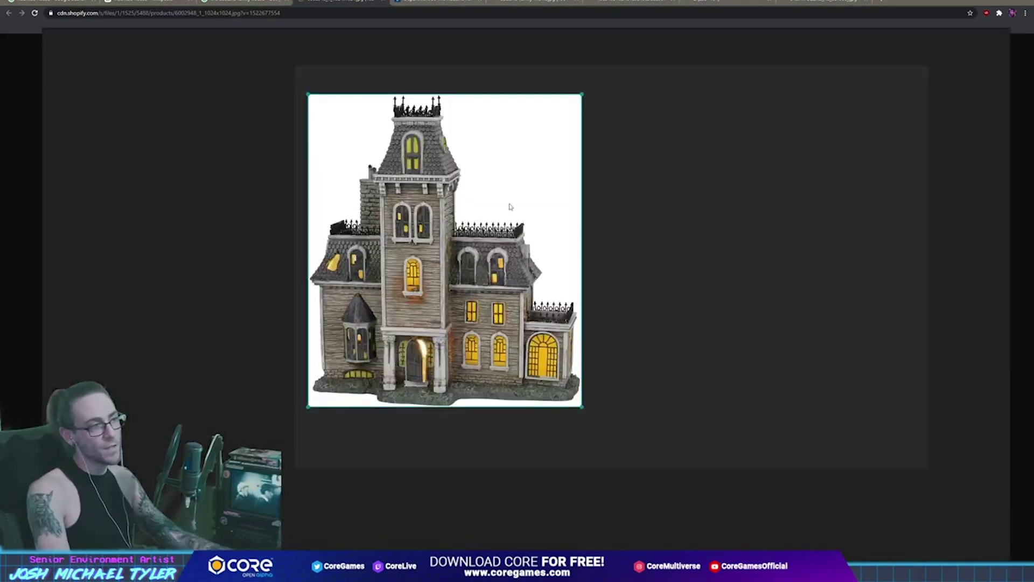
Paste the figurine image into PureRef to the right of the first image
click(493, 205)
key(ctrl+v)
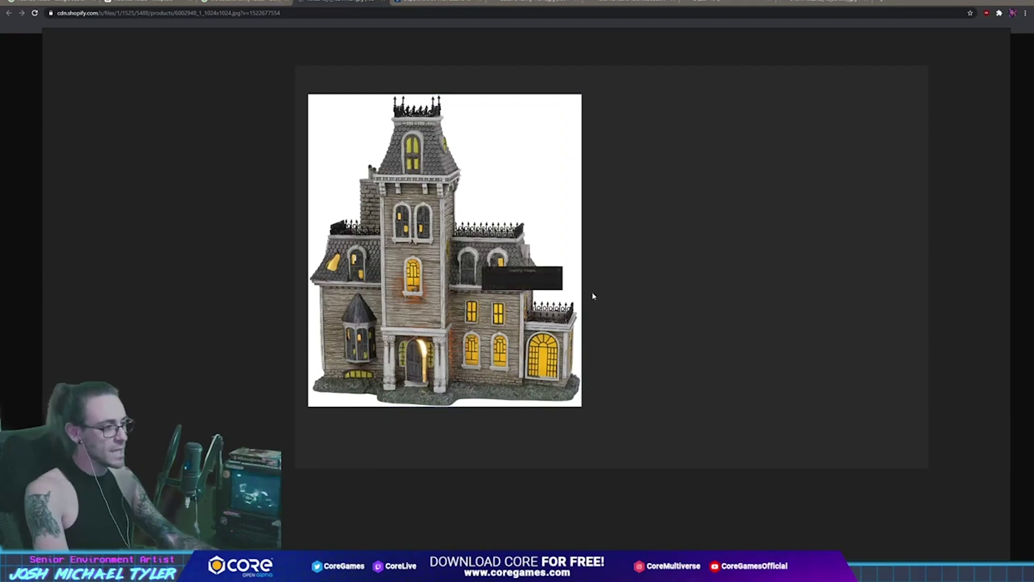
scroll(635, 241, down, 3)
drag(638, 240, 645, 240)
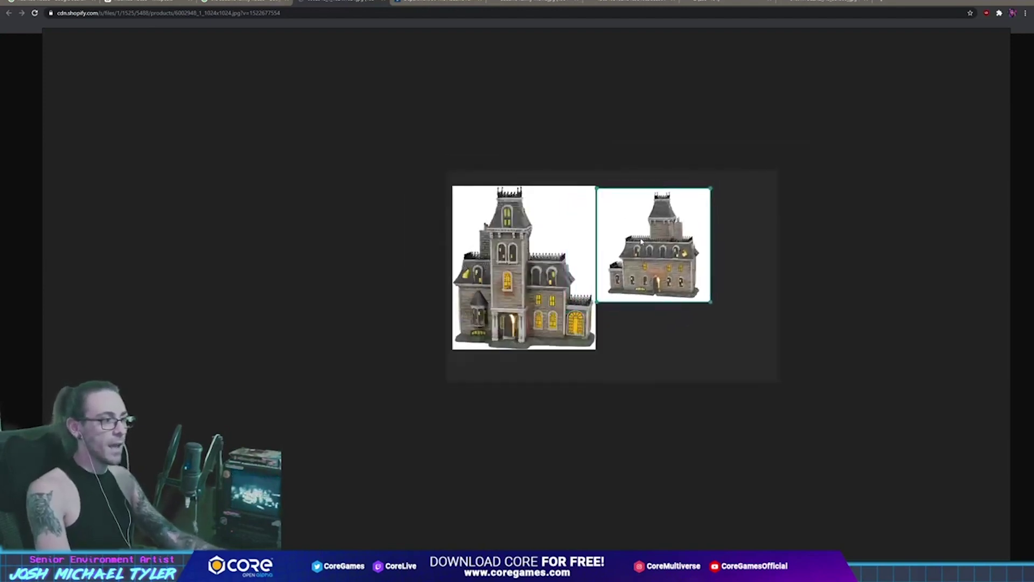
click(599, 117)
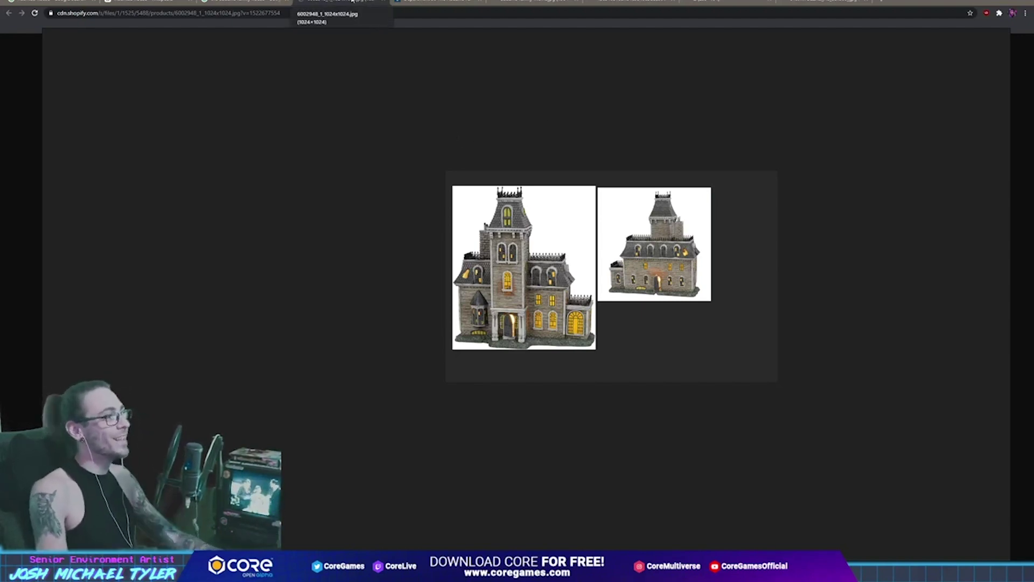
click(352, 1)
Inspect the Dillard's carriage house product image, then return to the Addams mansion image tab
click(439, 2)
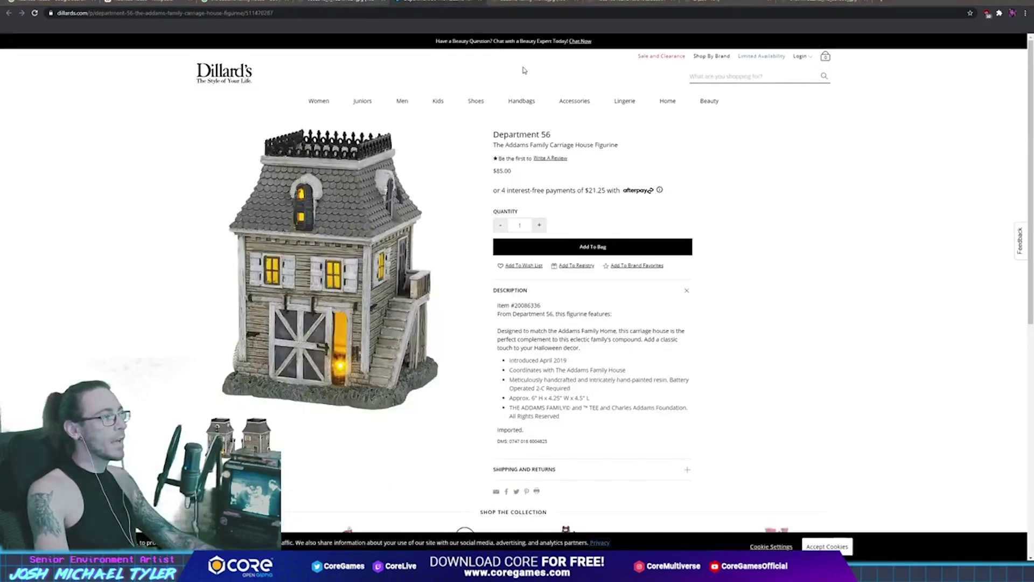
click(320, 287)
click(321, 285)
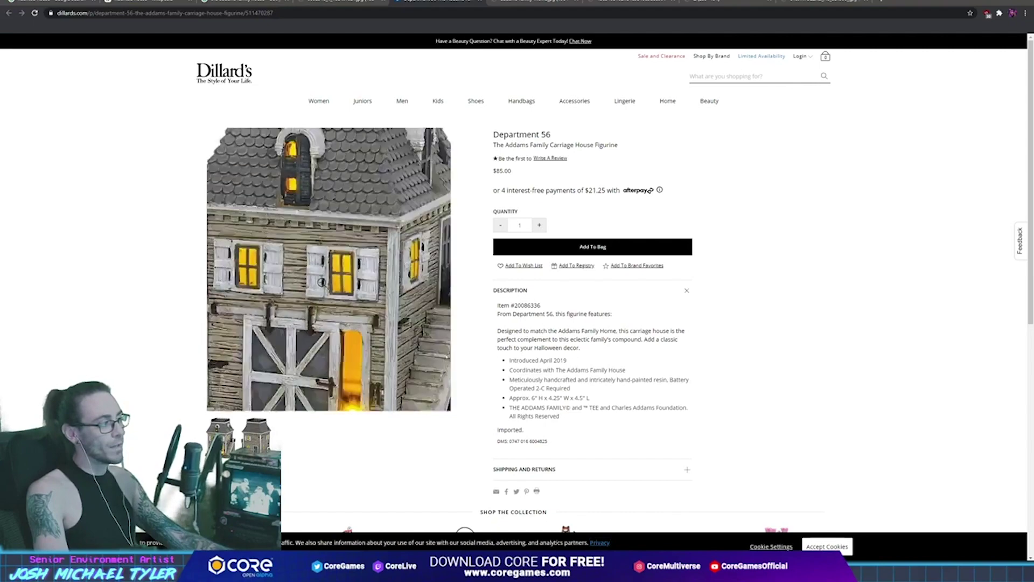
click(322, 283)
right_click(318, 280)
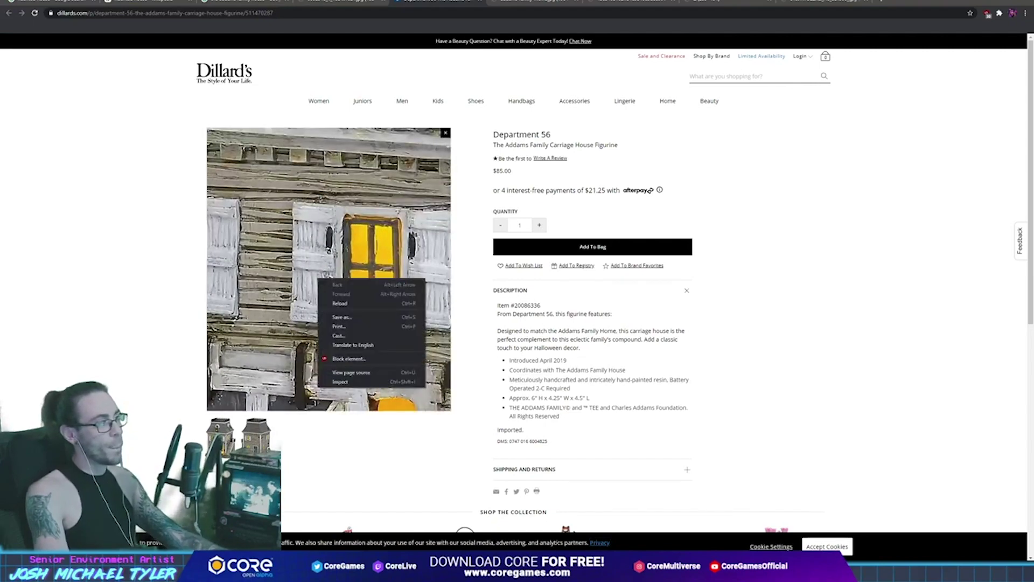
click(477, 3)
click(487, 3)
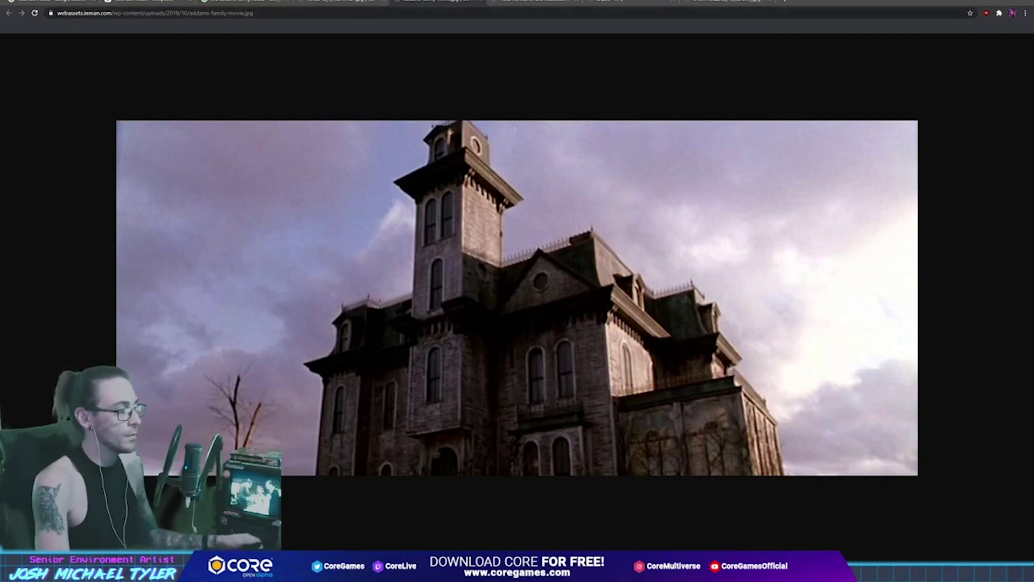
Close the six extra Addams house image tabs, leaving the Google Images results
click(479, 3)
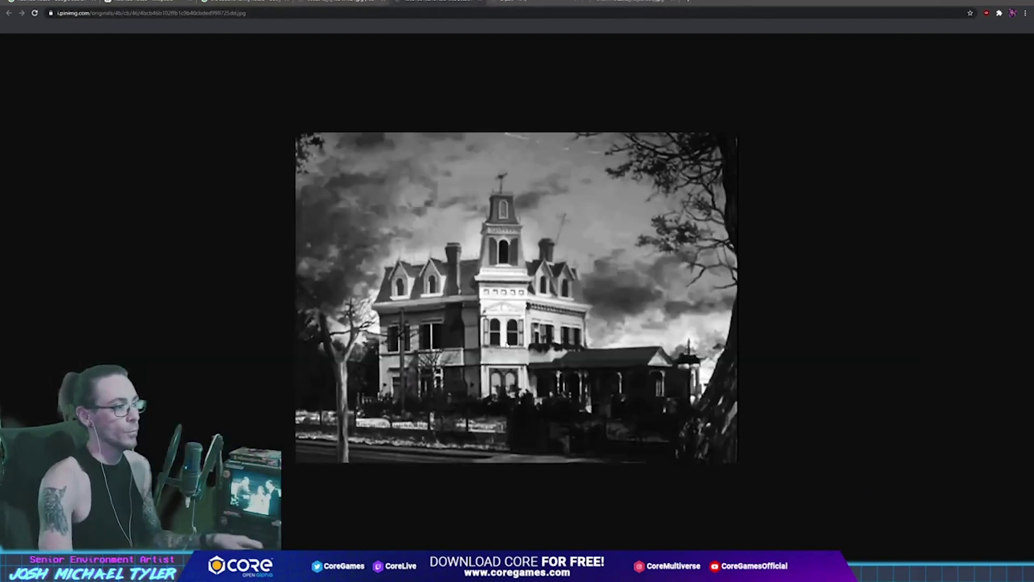
click(479, 2)
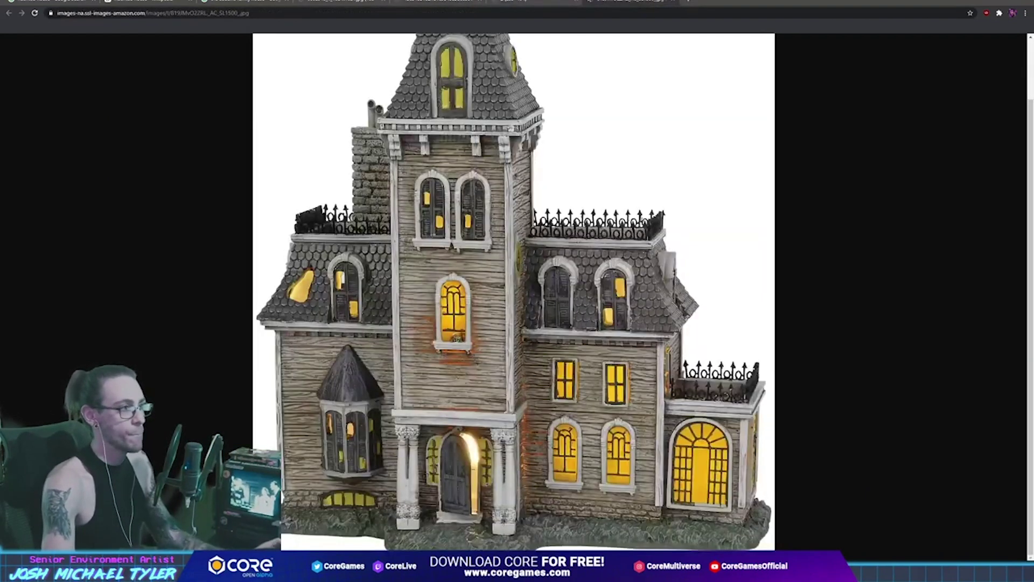
click(673, 2)
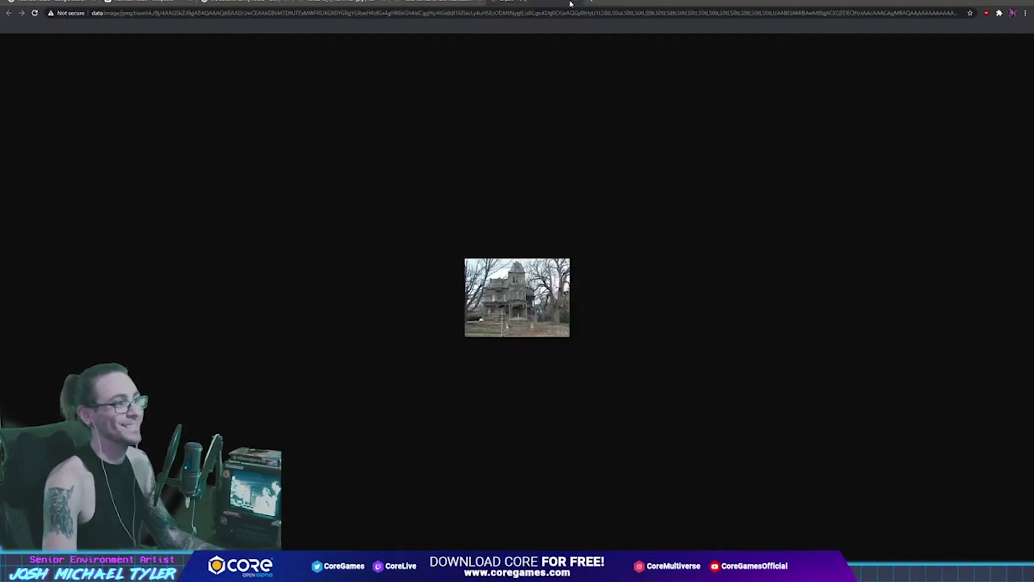
click(576, 3)
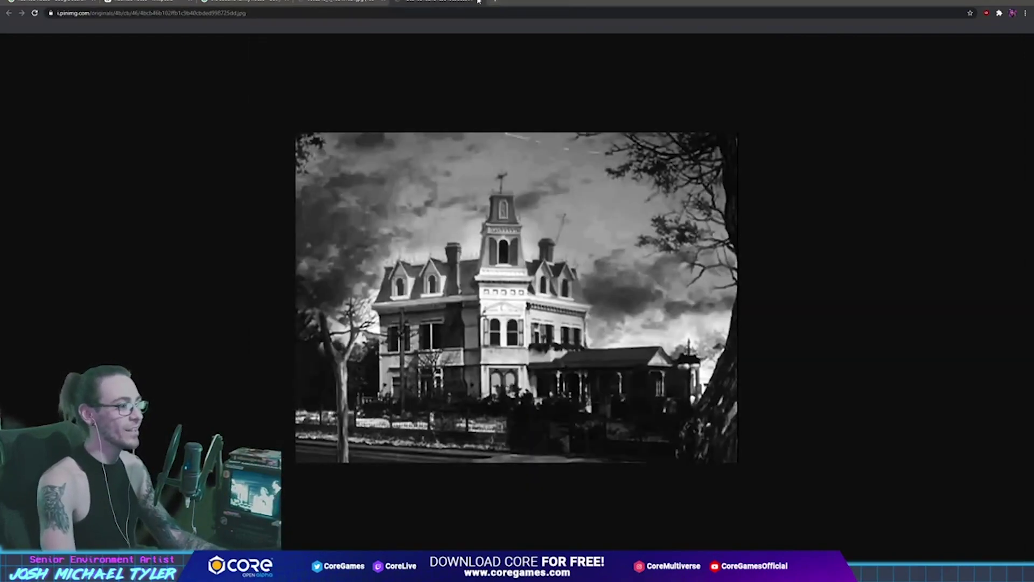
click(479, 2)
click(383, 1)
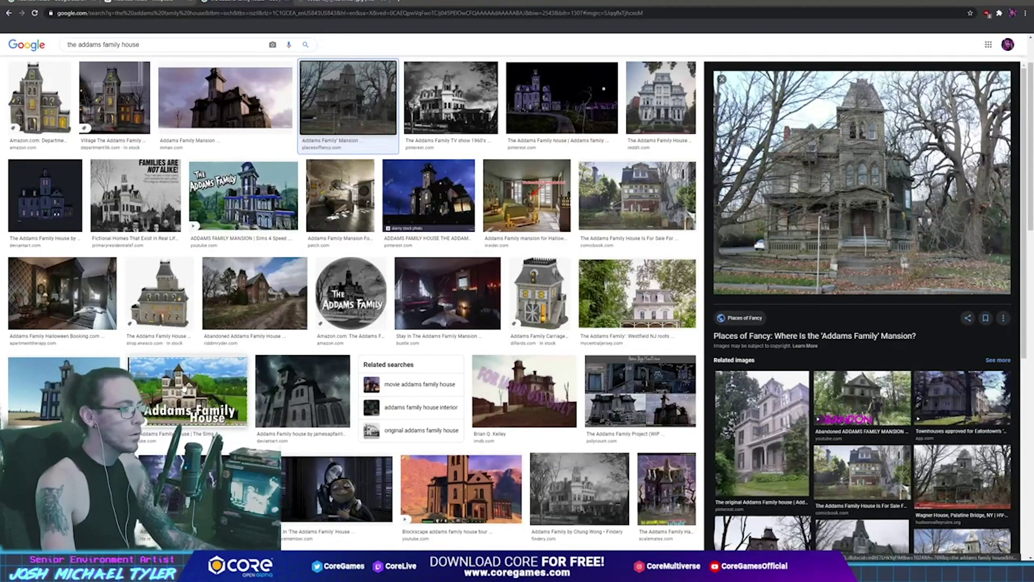
Check the Findery black-and-white Addams house source page, then close it and the house model tab
scroll(347, 290, down, 1)
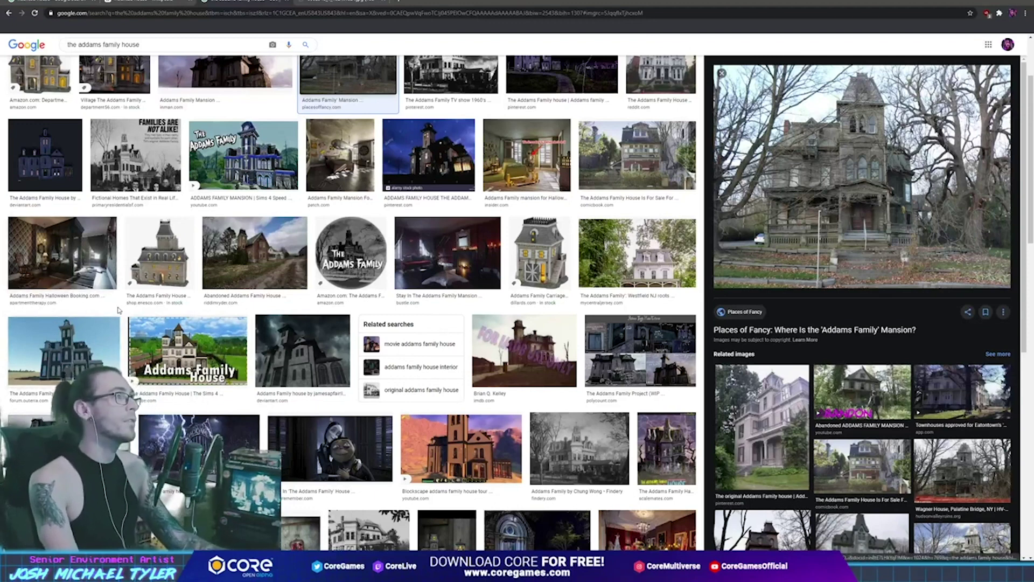
scroll(116, 348, down, 3)
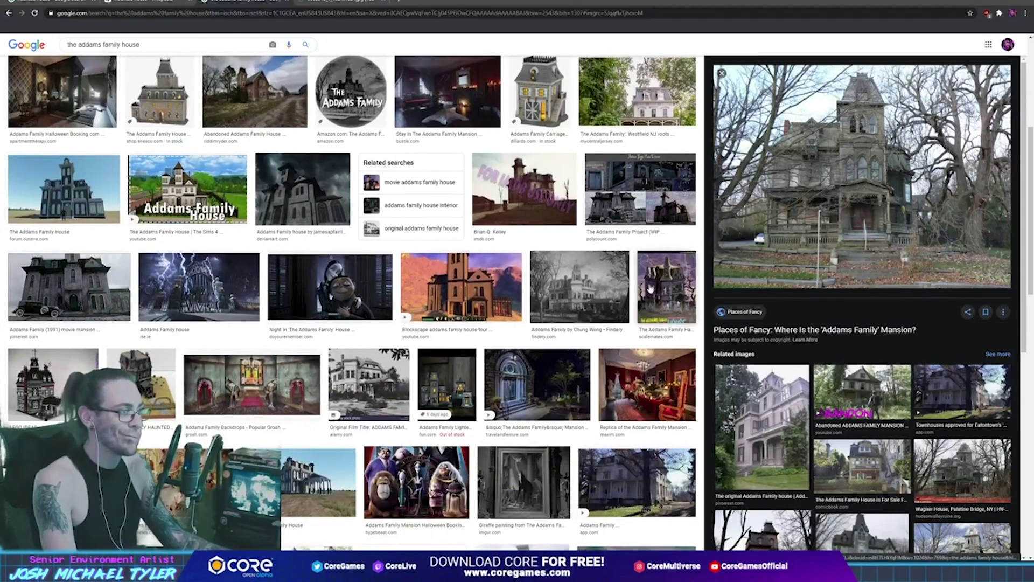
click(572, 293)
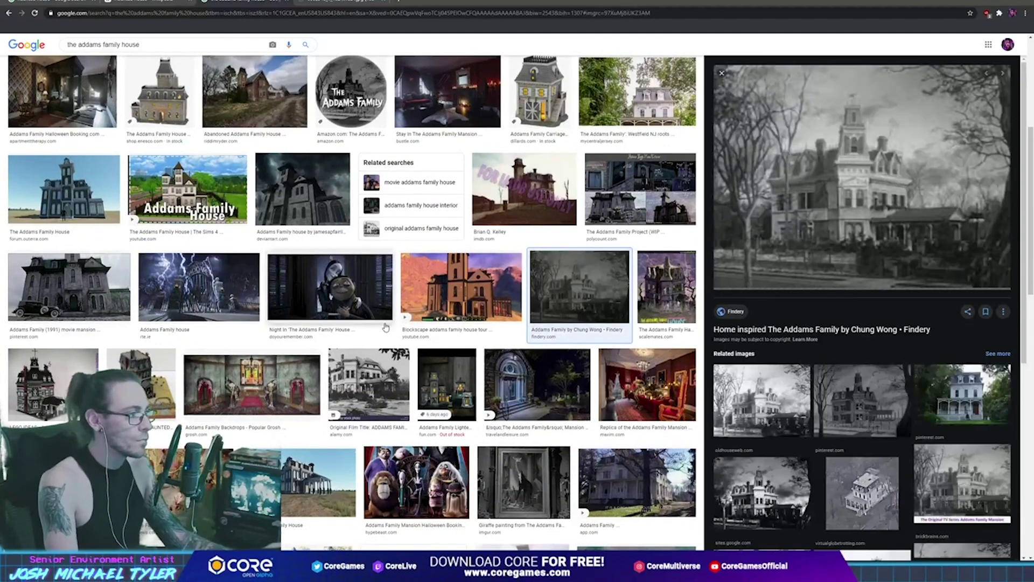
right_click(827, 197)
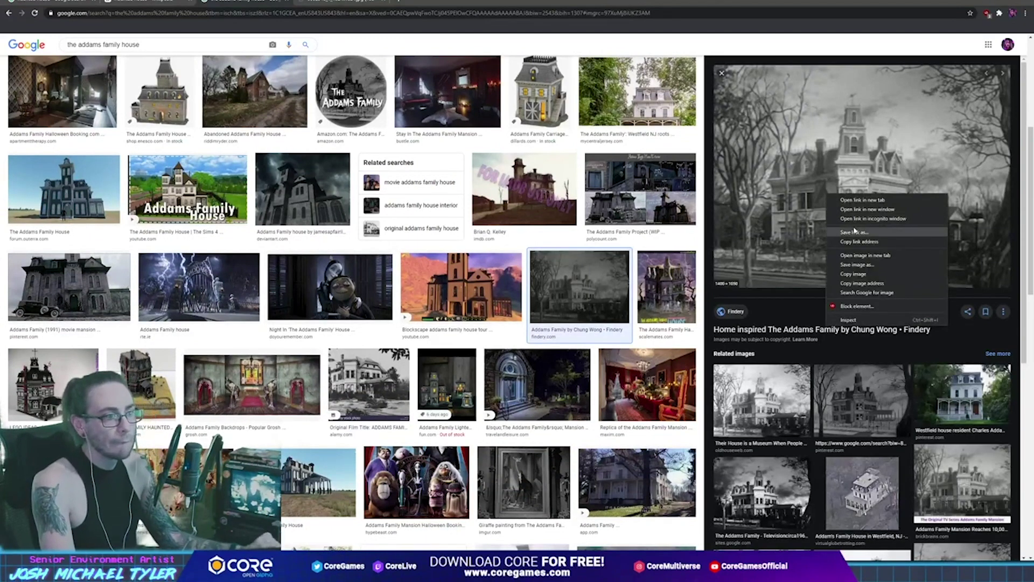
click(867, 200)
key(ctrl+Tab)
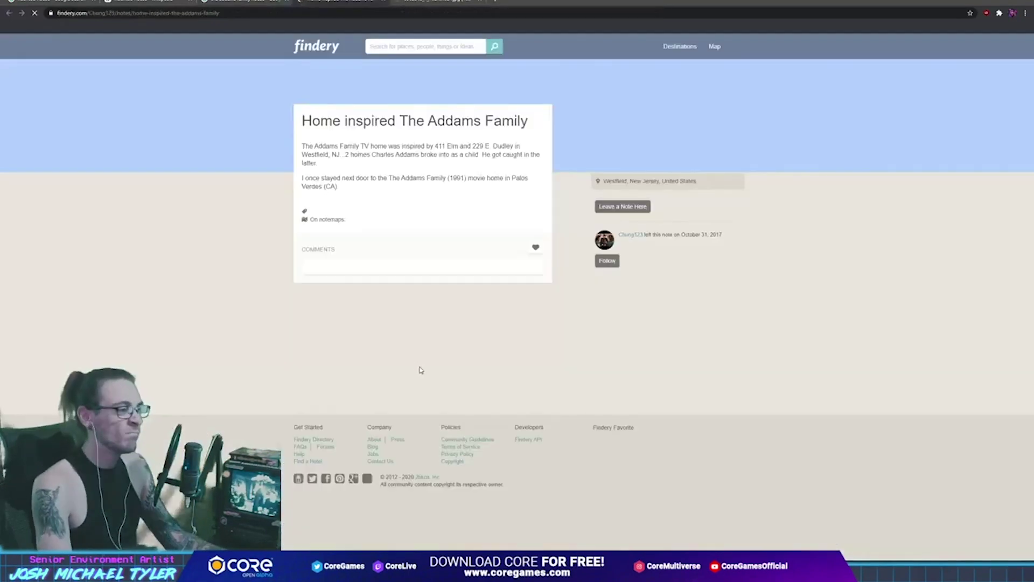
click(440, 215)
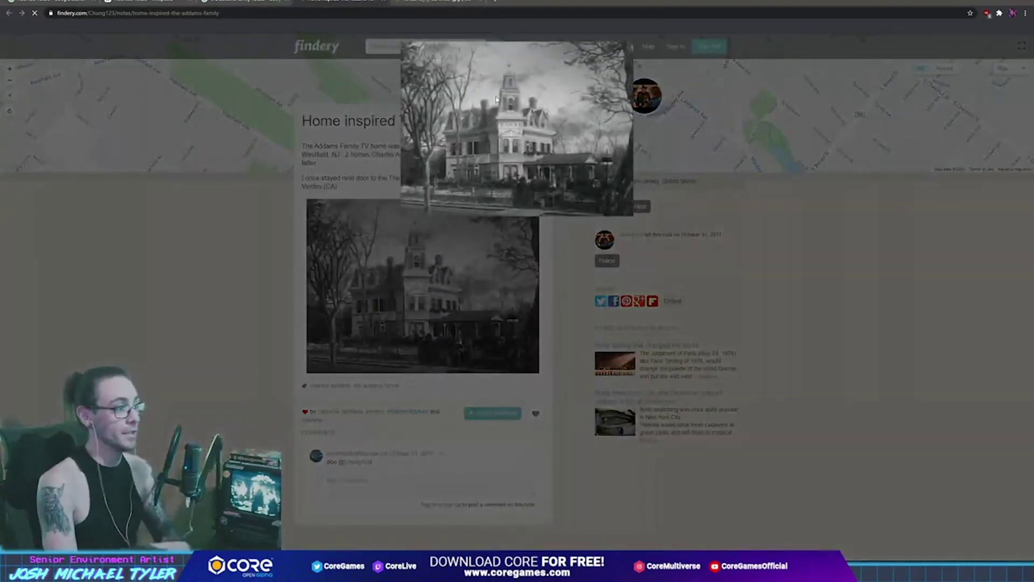
key(ctrl+w)
key(ctrl+Tab)
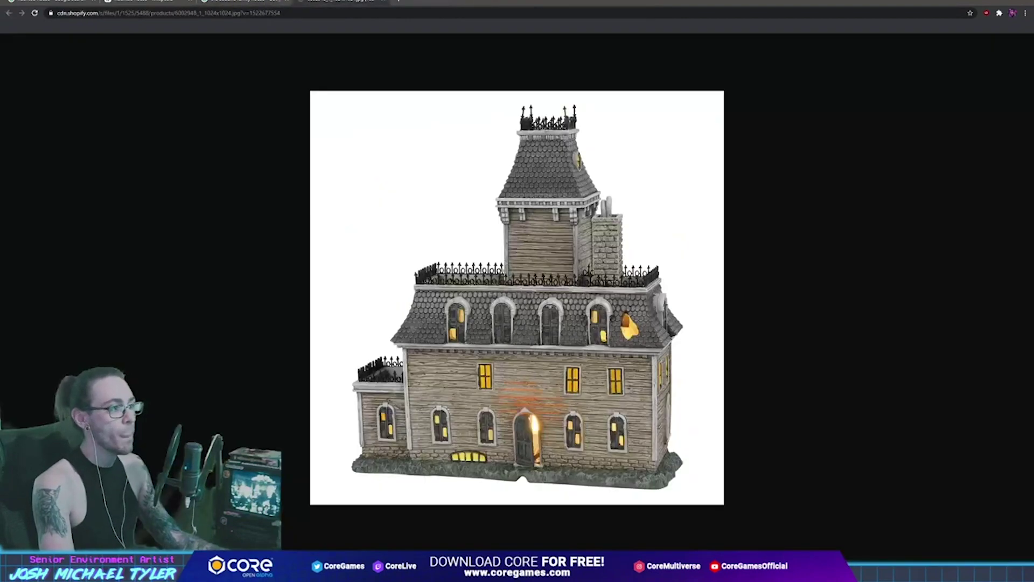
click(384, 3)
Open the painted gothic house image in its own tab and copy it
scroll(259, 357, down, 1)
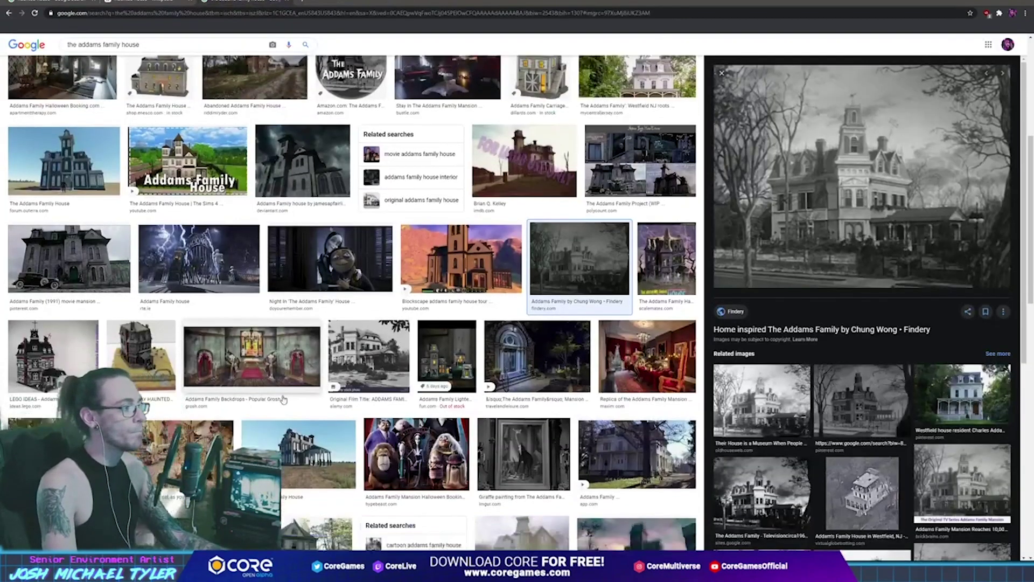
scroll(259, 357, down, 4)
click(178, 340)
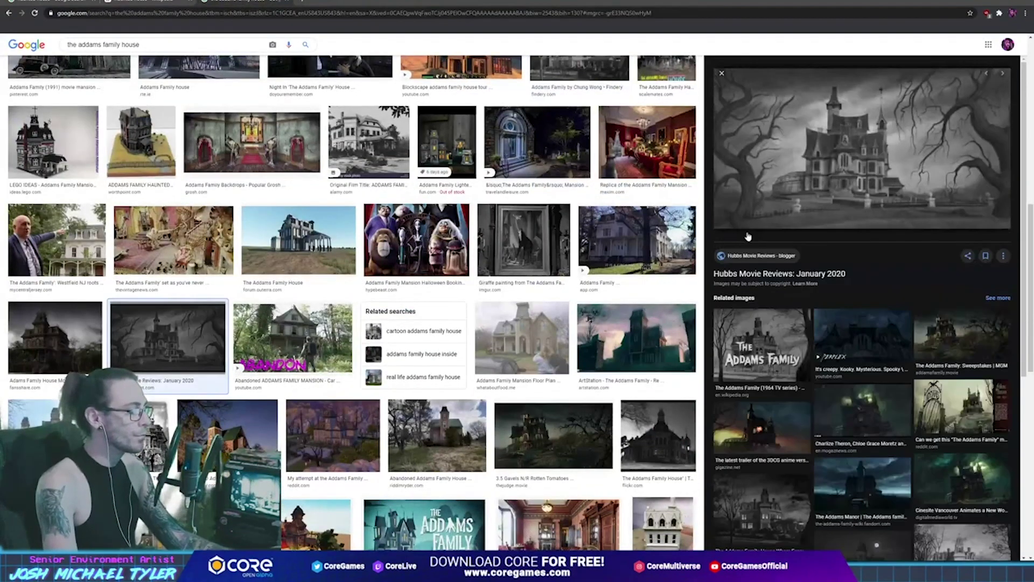
right_click(863, 152)
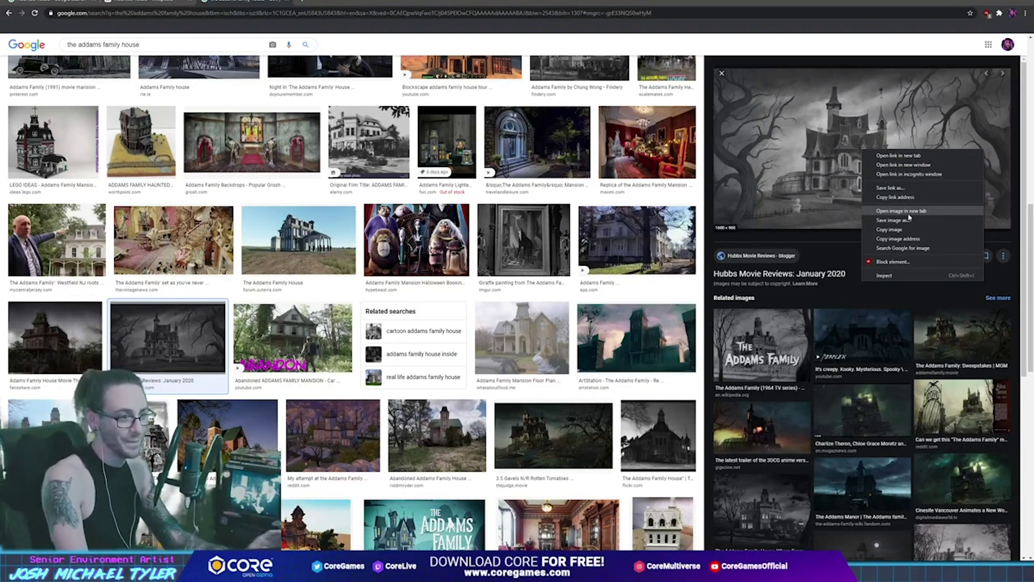
click(908, 213)
key(ctrl+Tab)
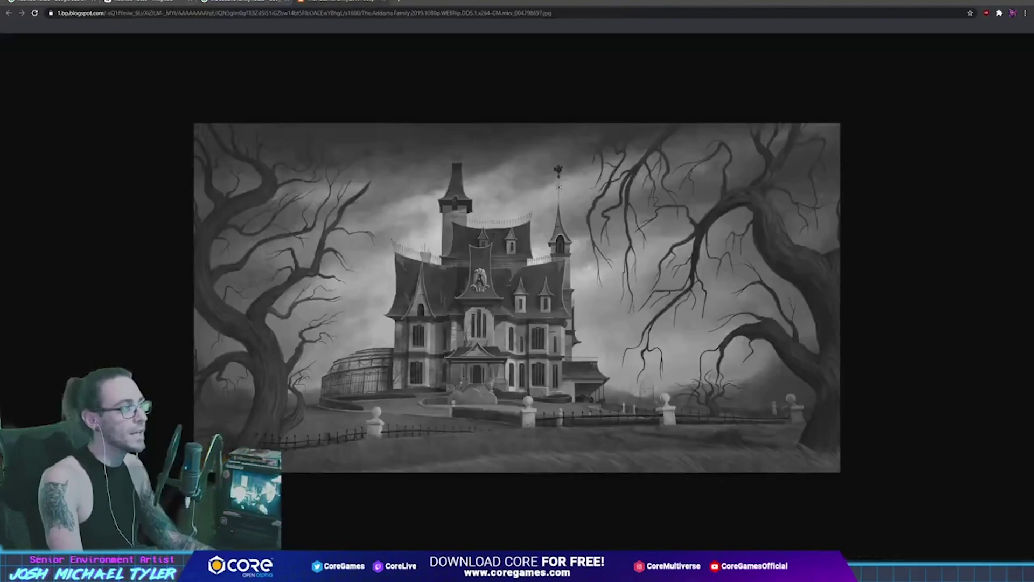
right_click(510, 301)
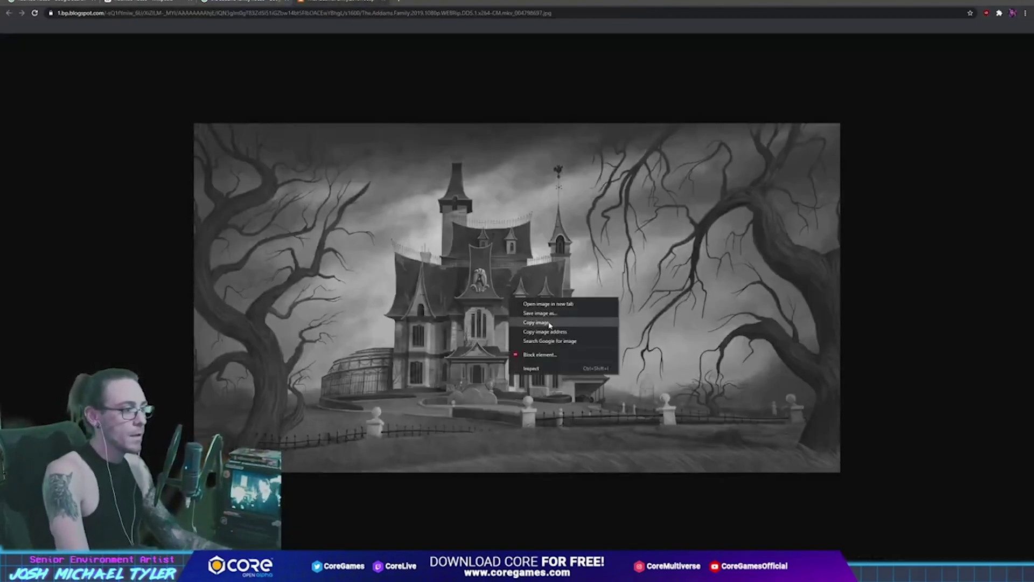
click(550, 324)
Paste the painted gothic house into PureRef below the lit house models, then hide the board
key(alt+Tab)
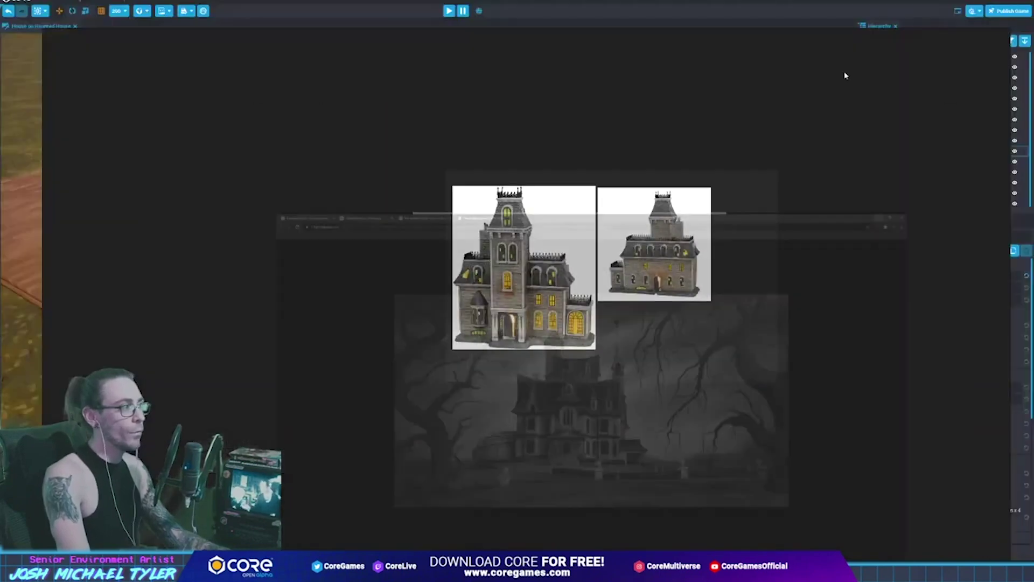
key(ctrl+v)
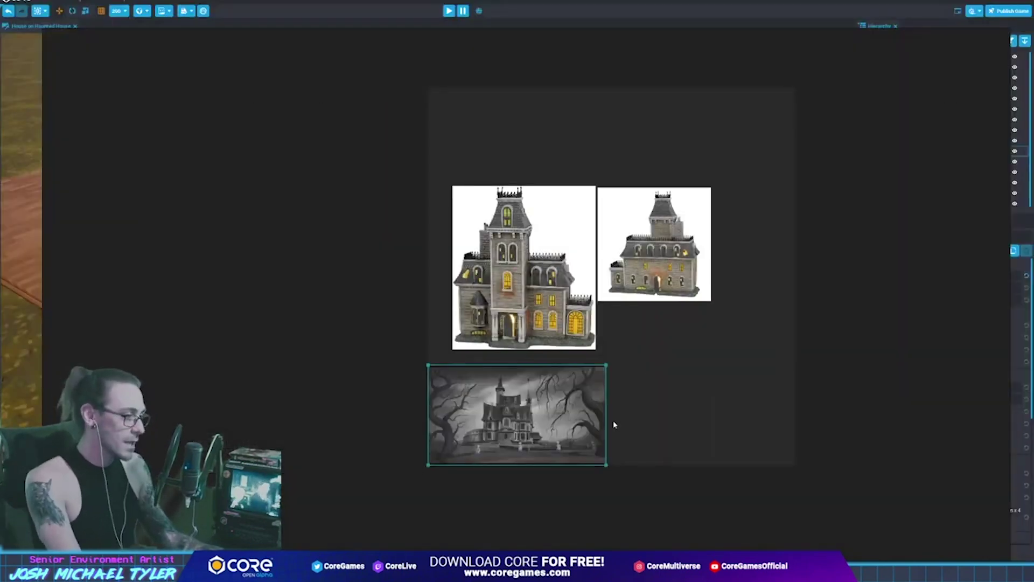
drag(536, 423, 706, 364)
click(345, 489)
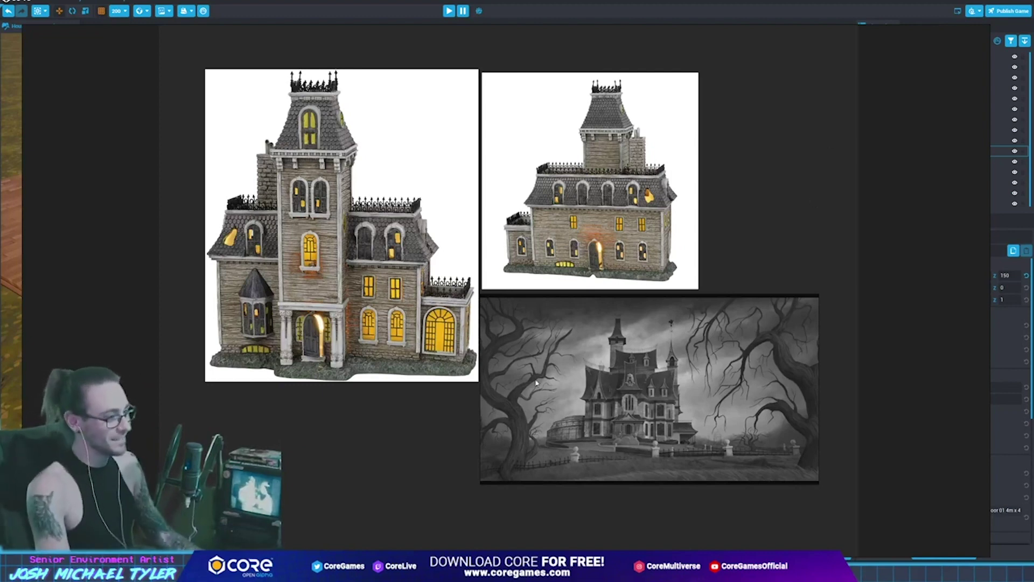
scroll(650, 246, up, 1)
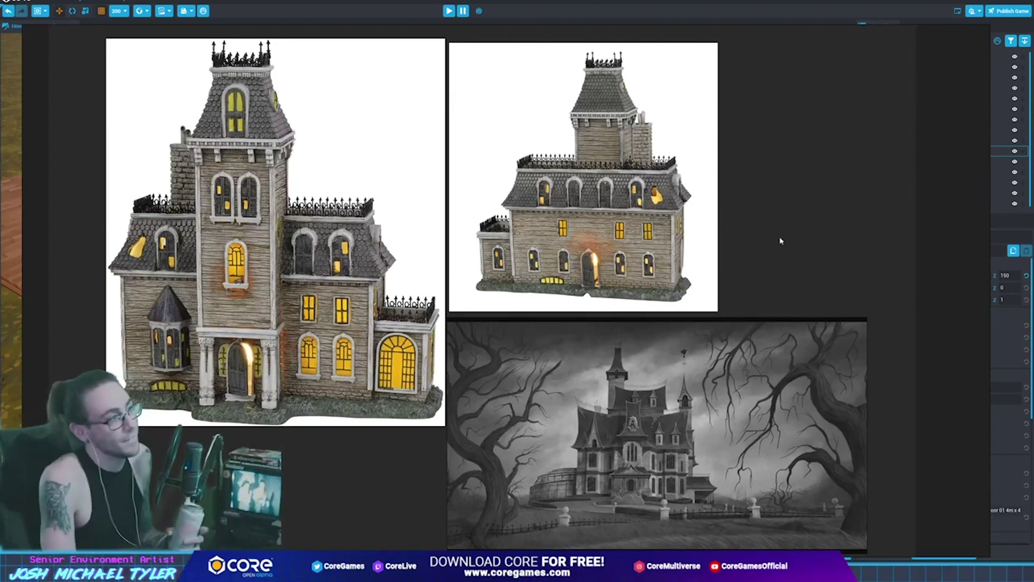
key(alt+Tab)
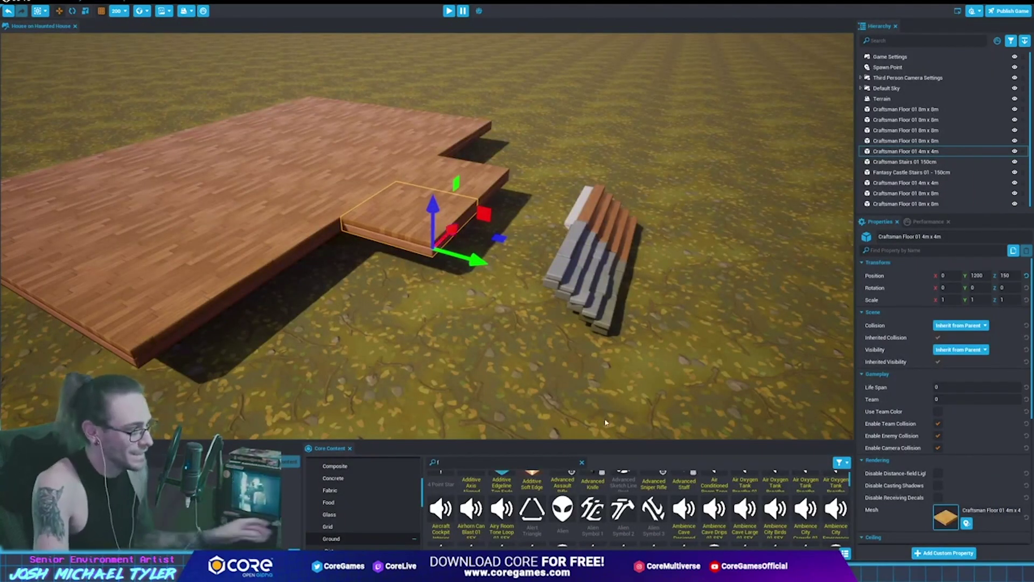
key(alt+Tab)
click(444, 187)
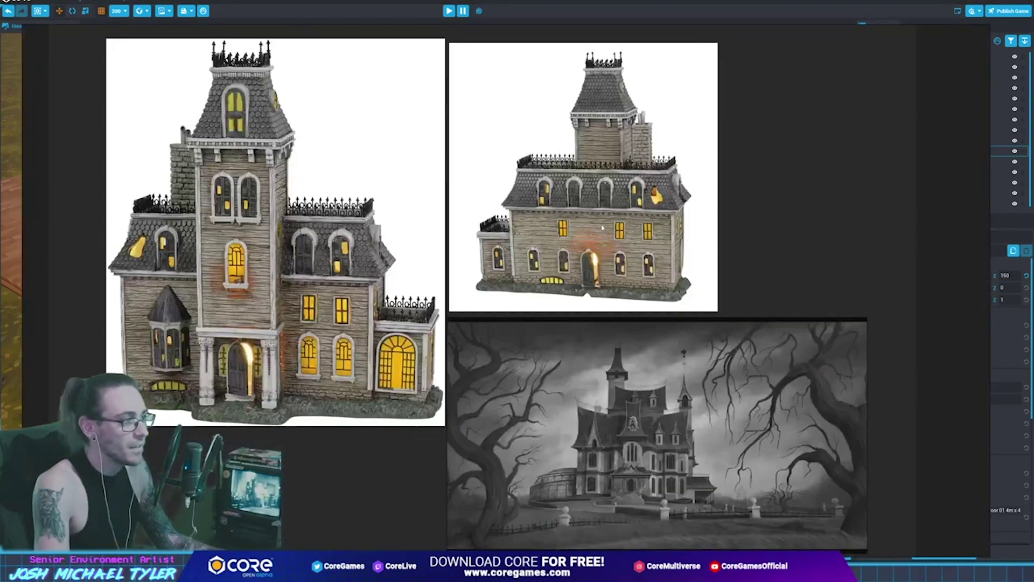
key(alt+Tab)
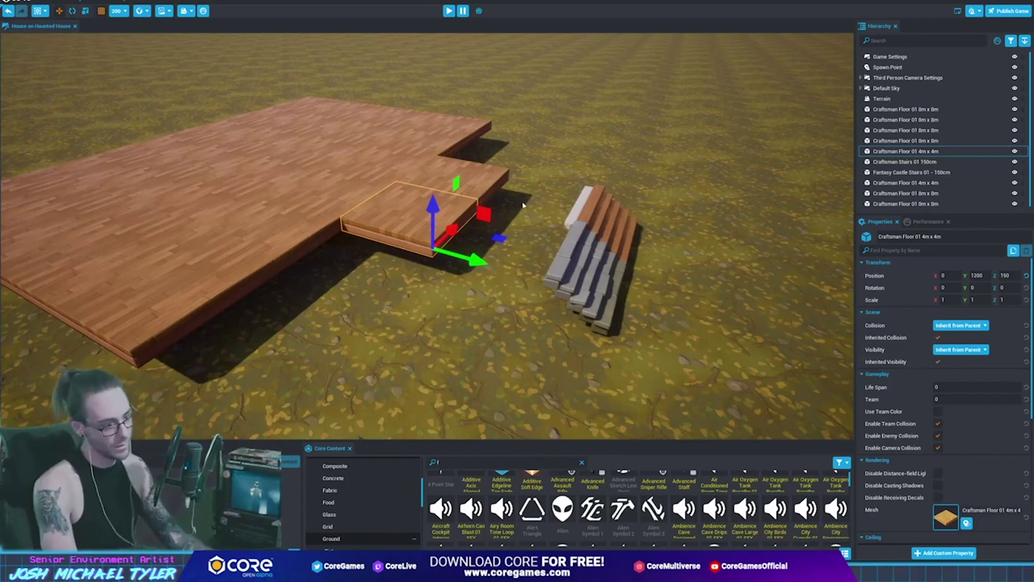
Delete both Craftsman Floor 4m x 4m pieces, then select an 8m tile and view the whole platform
mouse_move(528, 264)
right_down()
mouse_move(525, 203)
mouse_move(520, 218)
right_up()
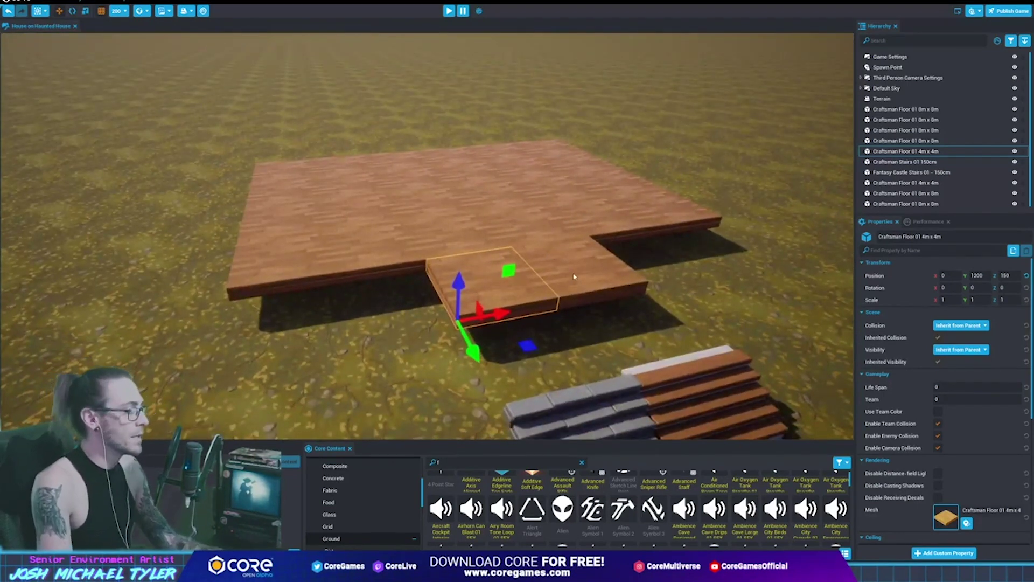
ctrl+click(574, 277)
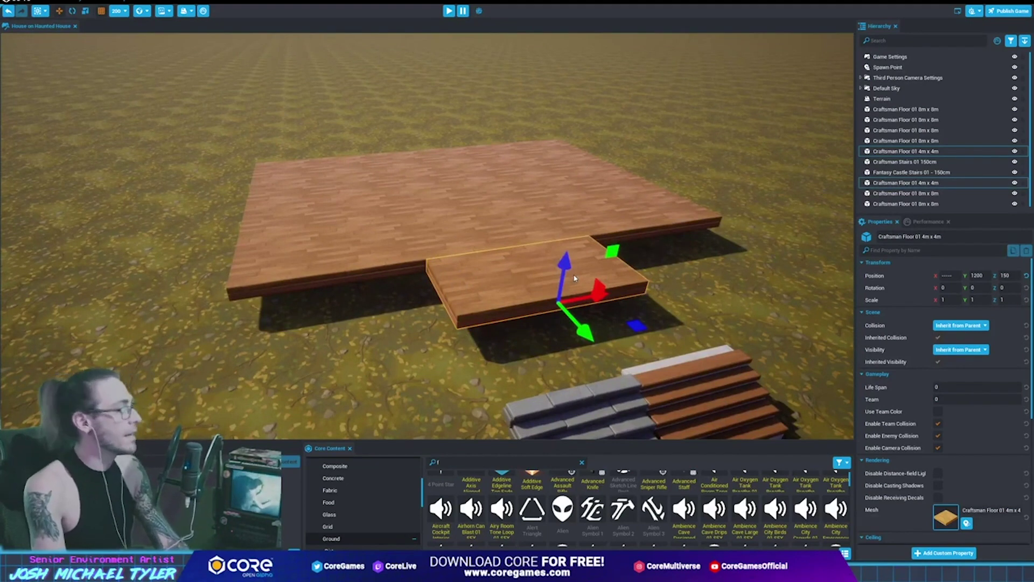
key(Delete)
click(322, 258)
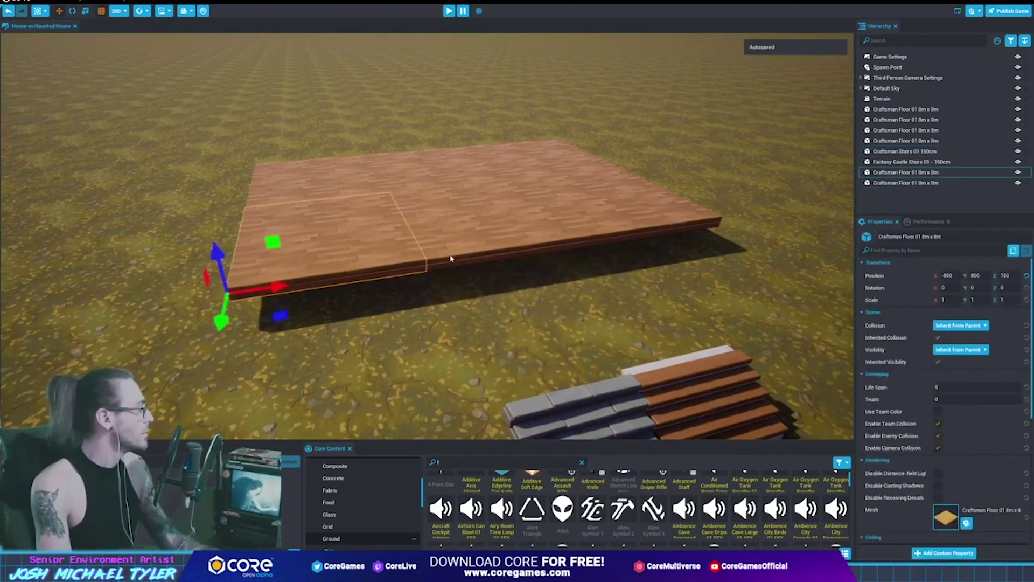
mouse_move(451, 259)
right_down()
mouse_move(492, 289)
mouse_move(481, 282)
right_up()
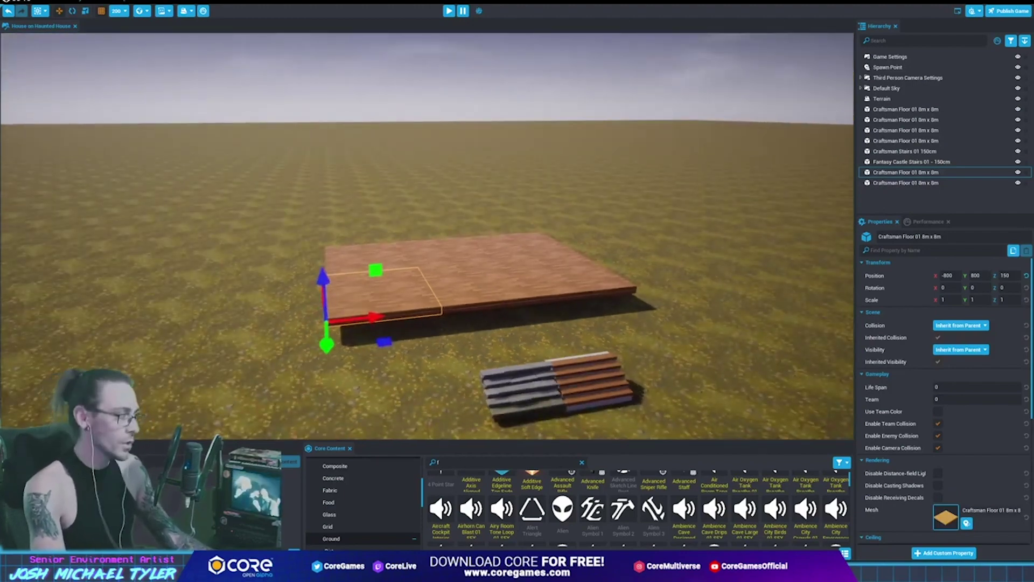
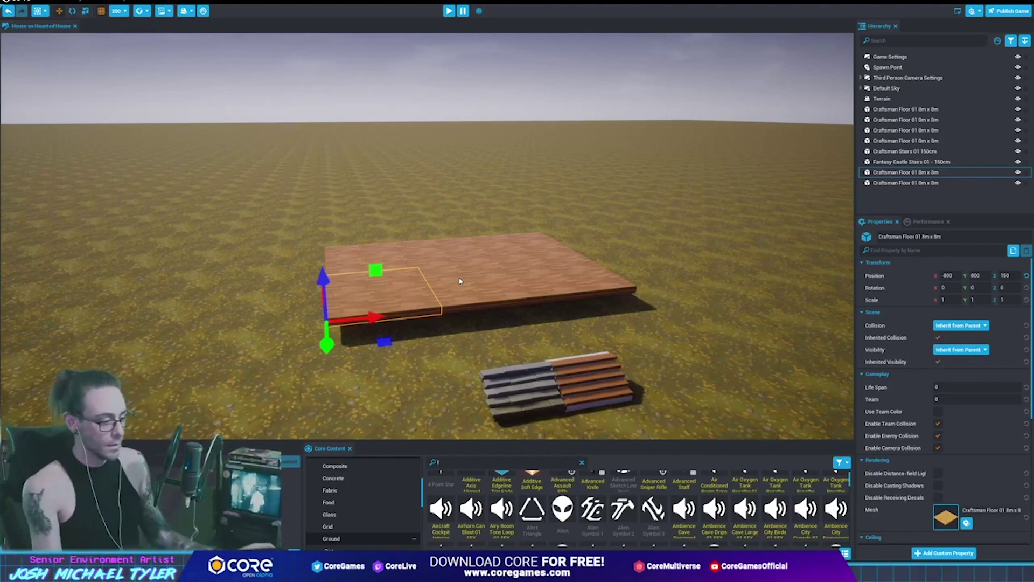
Survey the floor and stairs, selecting five floor tiles and framing them in view
middle_drag(462, 265, 474, 263)
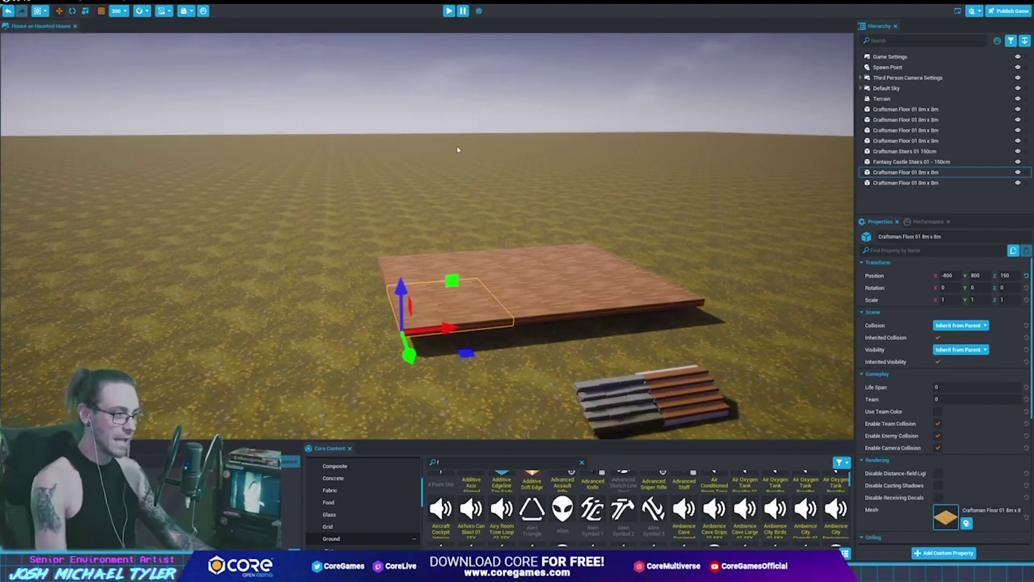
middle_drag(458, 150, 479, 242)
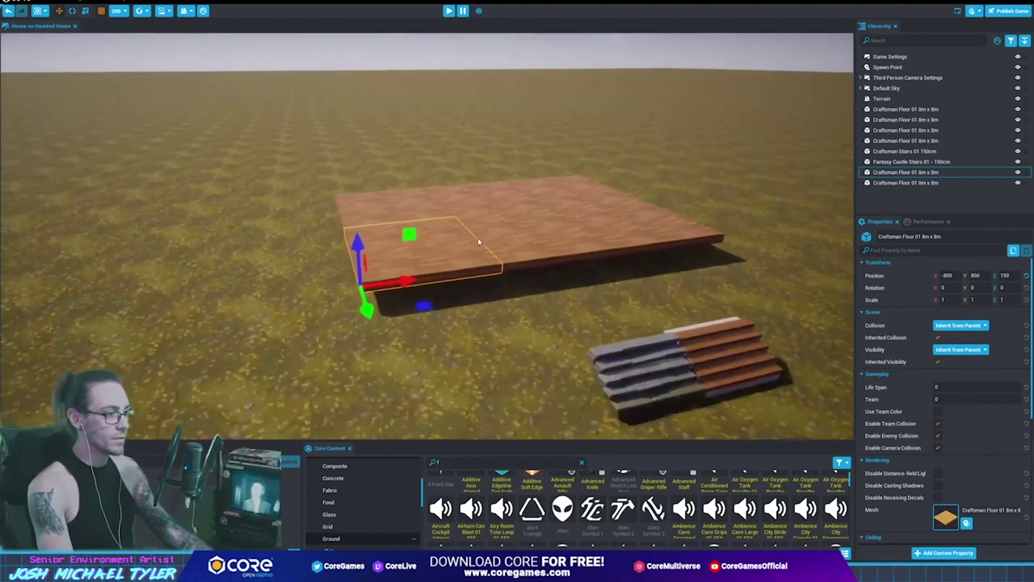
right_drag(479, 242, 501, 242)
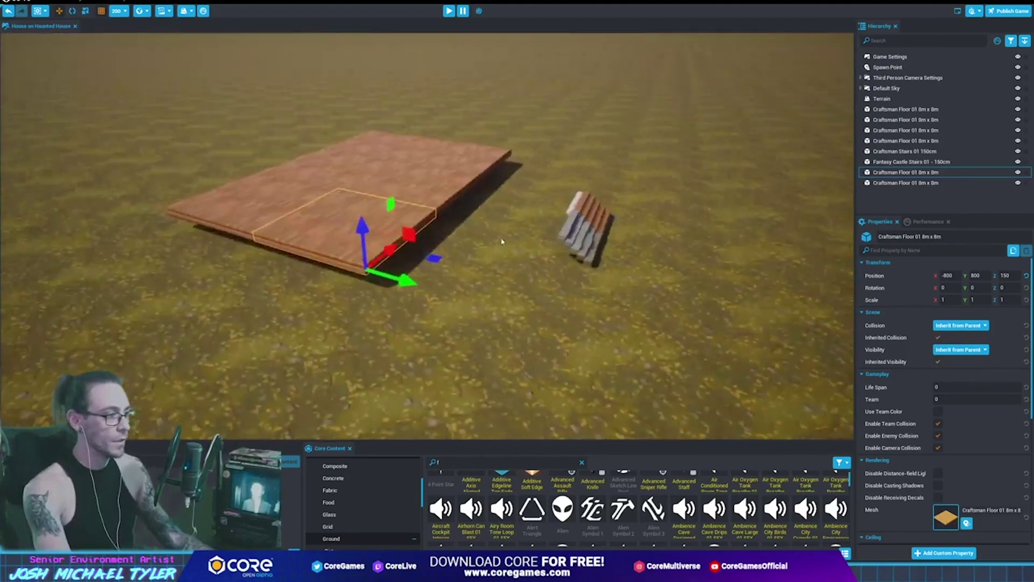
click(439, 186)
ctrl+click(380, 237)
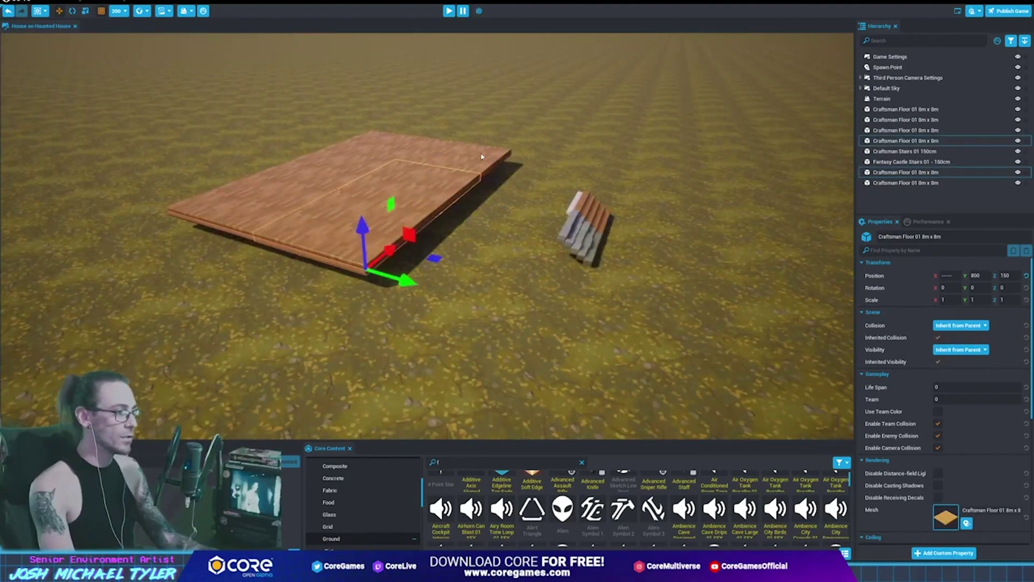
ctrl+click(370, 204)
ctrl+click(359, 171)
ctrl+click(335, 179)
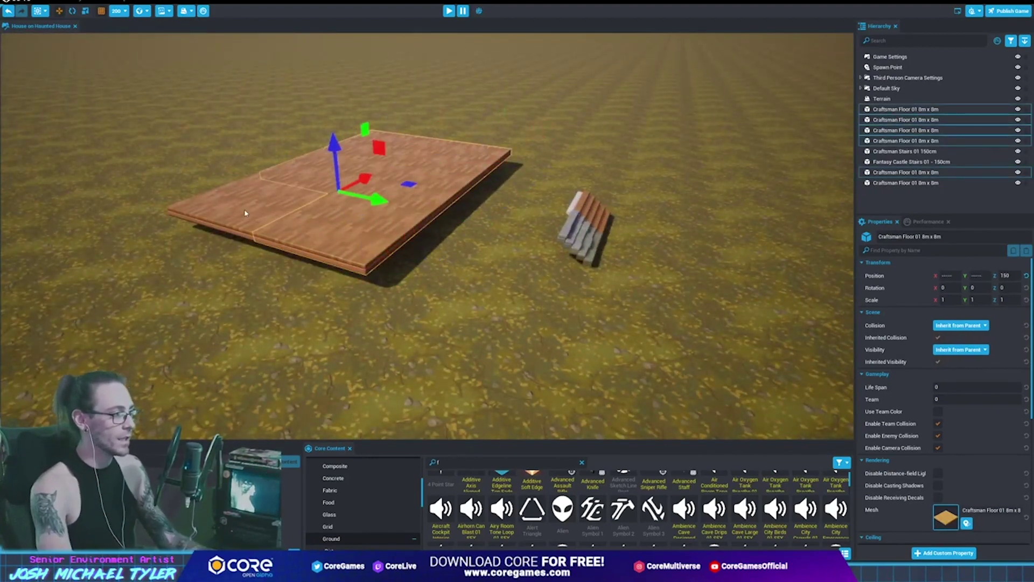
key(f)
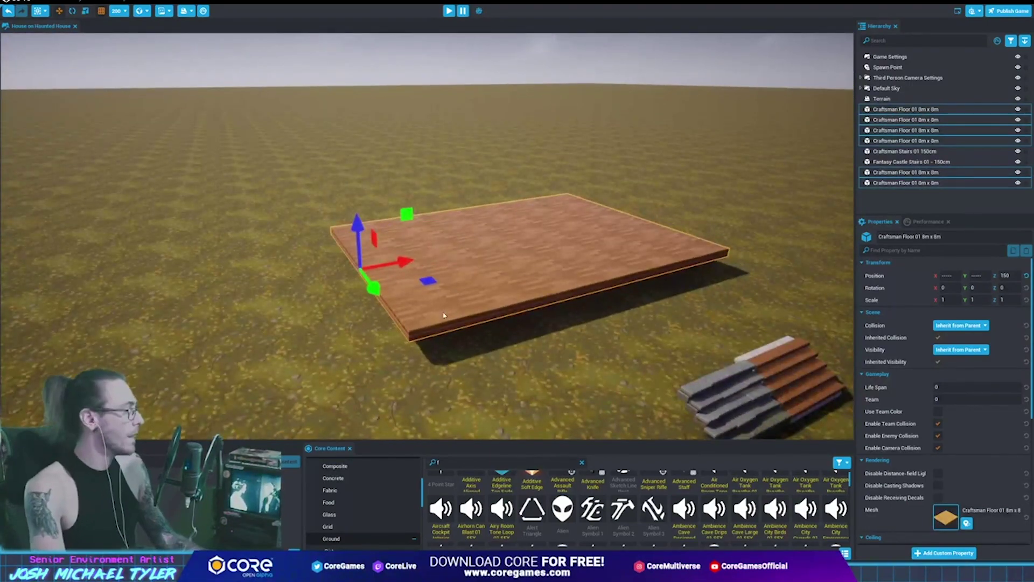
click(457, 316)
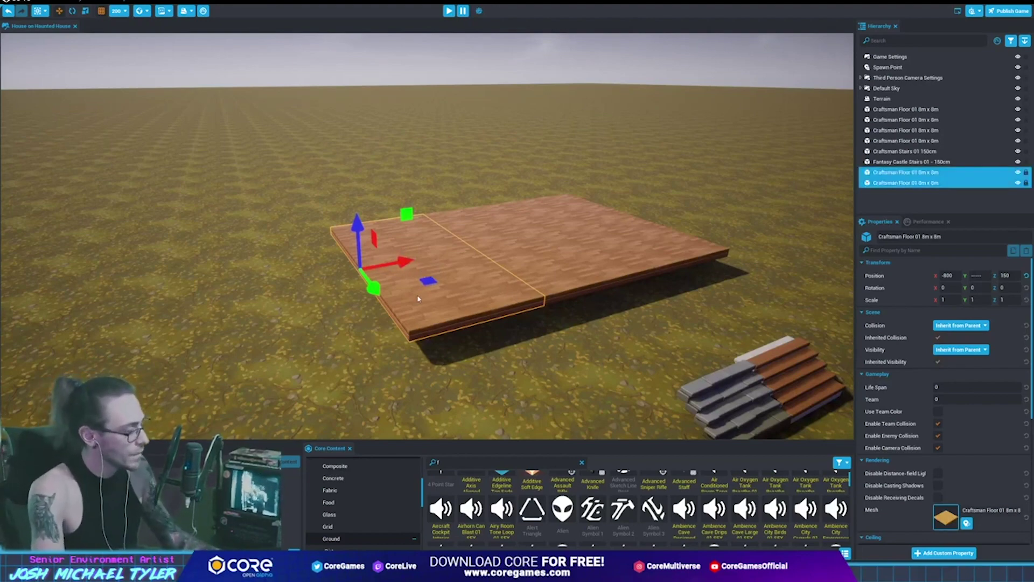
Compare the haunted house reference images while selecting several floor slabs
key(alt+Tab)
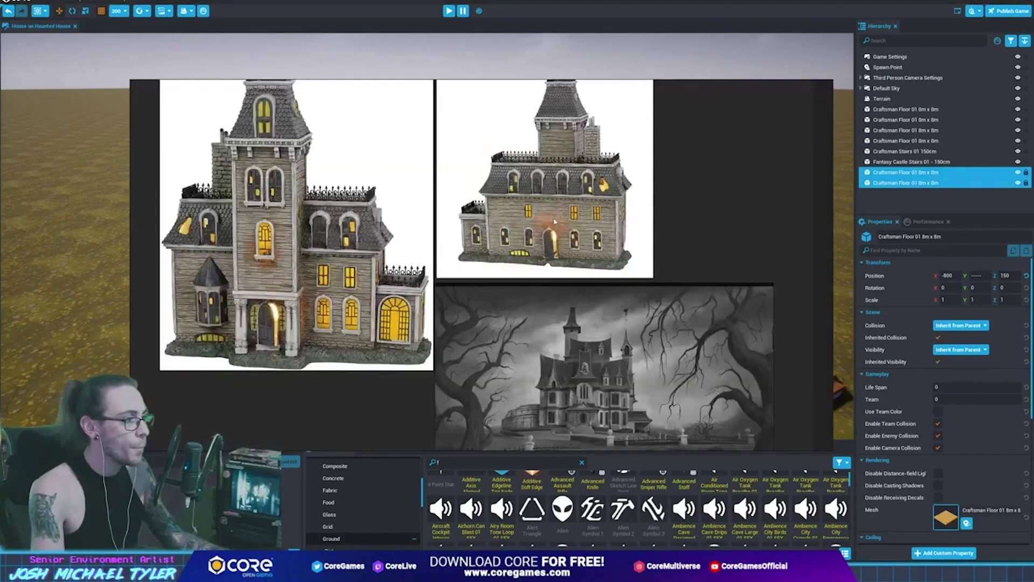
middle_drag(315, 245, 384, 275)
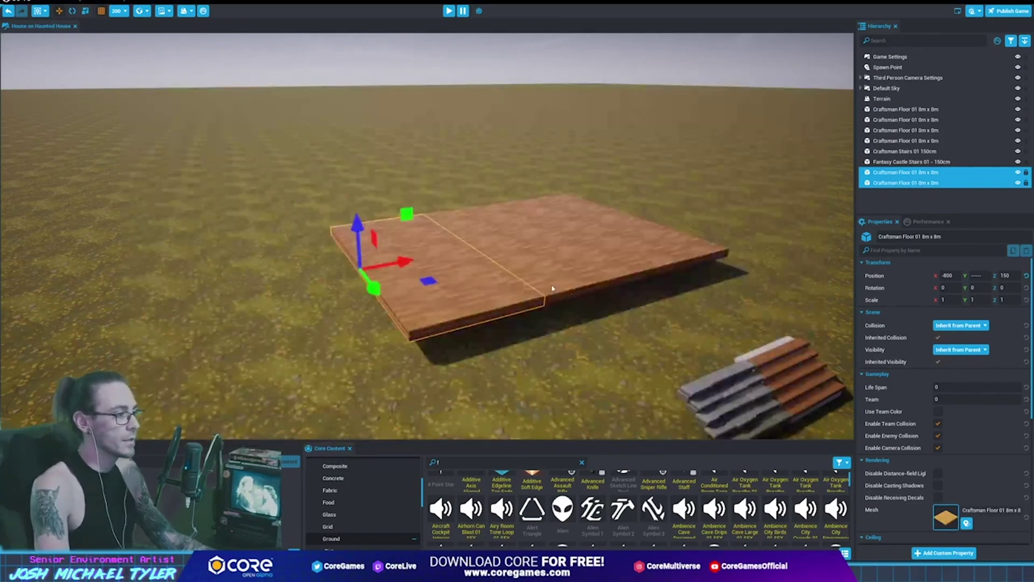
click(552, 288)
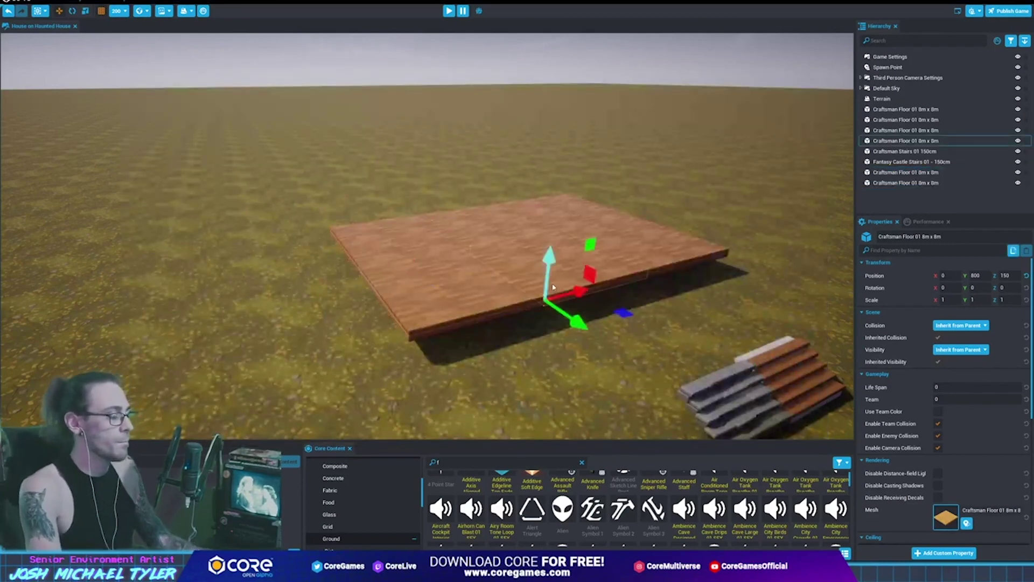
ctrl+click(593, 264)
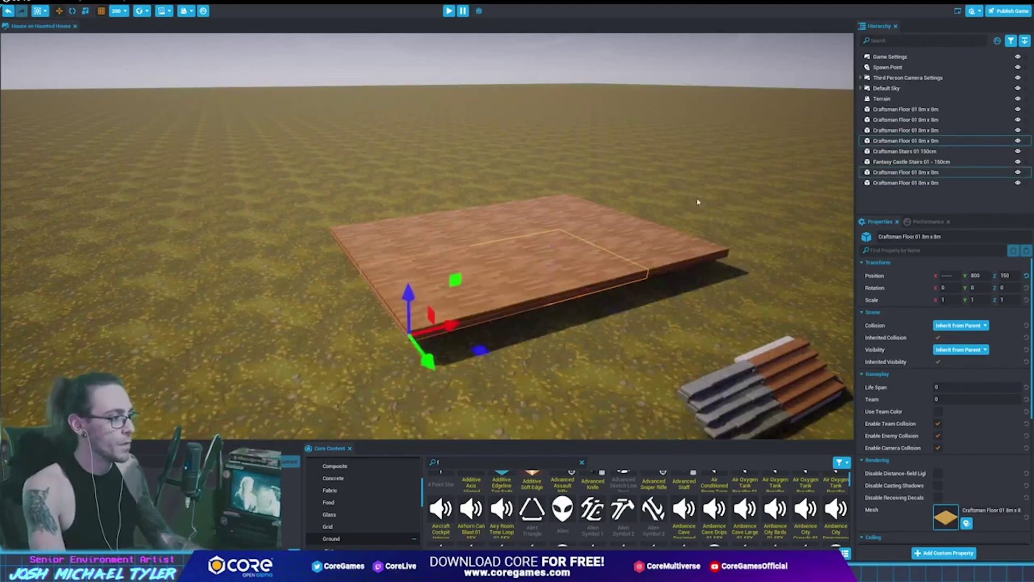
ctrl+click(677, 246)
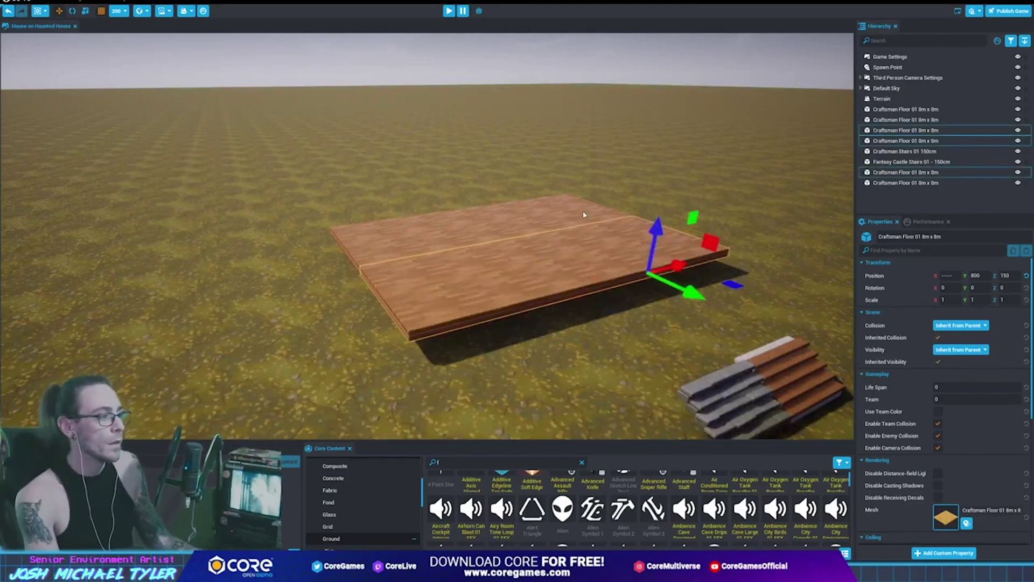
key(alt+Tab)
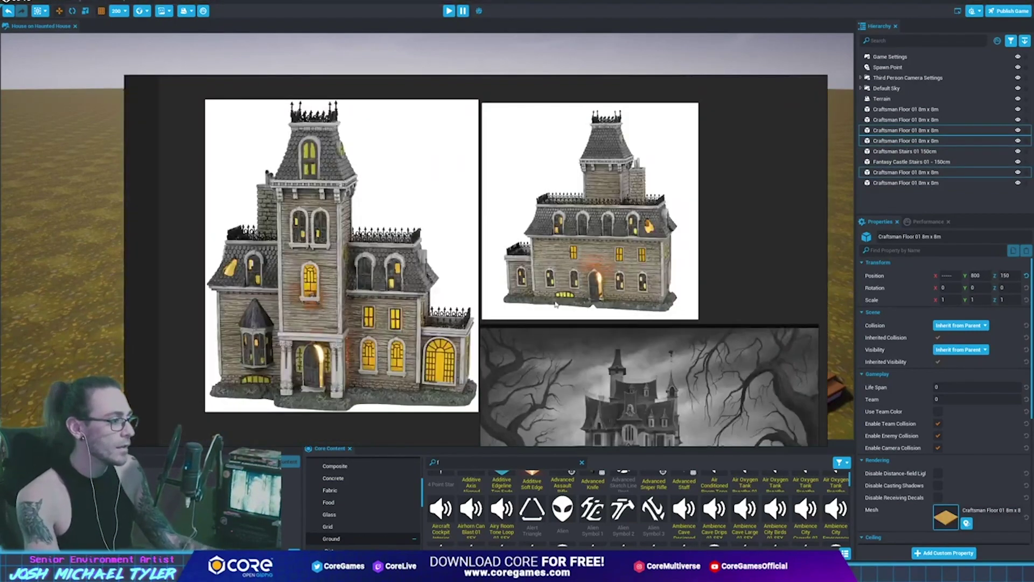
key(alt+Tab)
ctrl+click(575, 221)
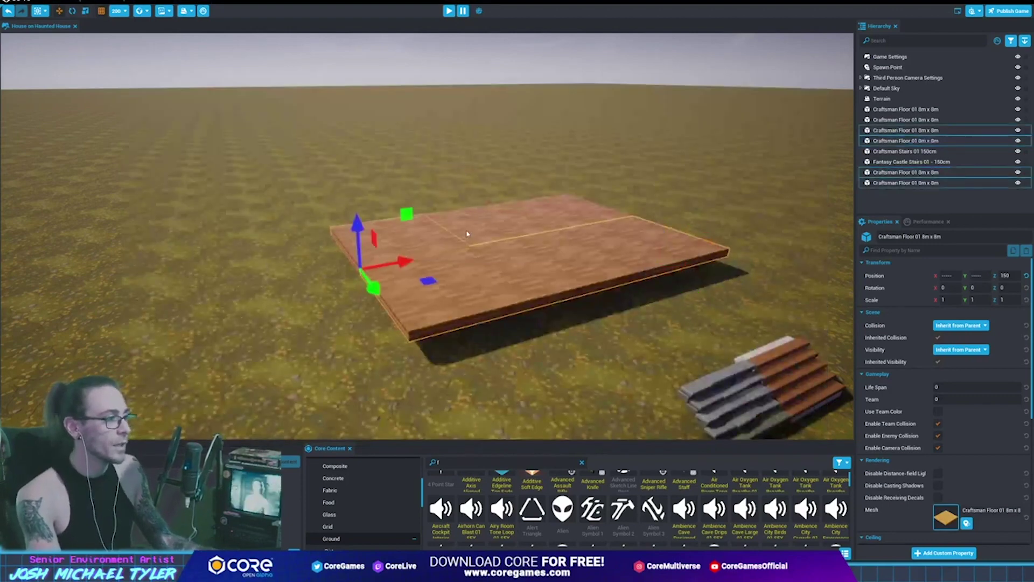
click(414, 302)
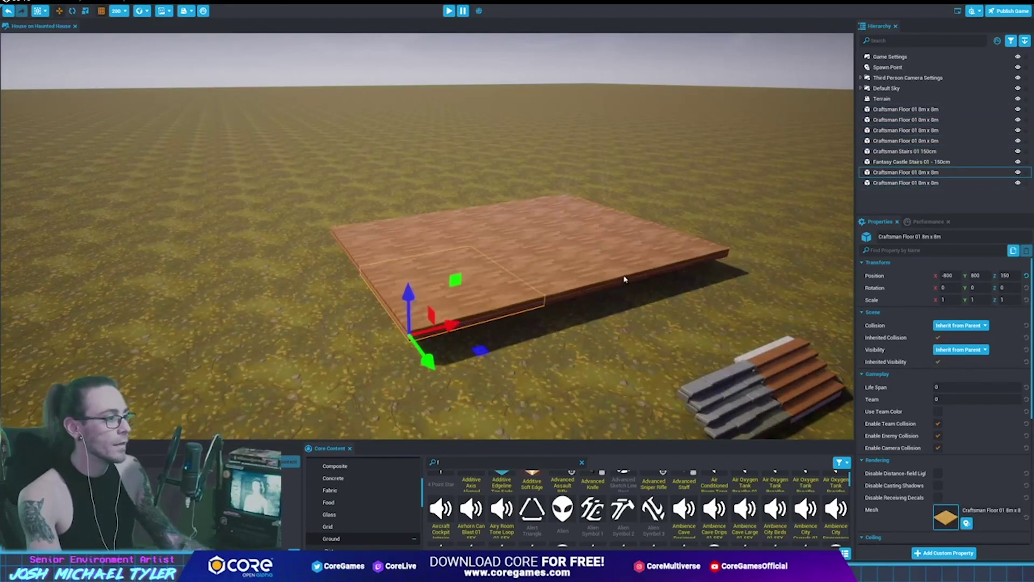
Duplicate the central floor slab out to Y 1600 along its Y axis
middle_drag(623, 277, 529, 281)
click(526, 272)
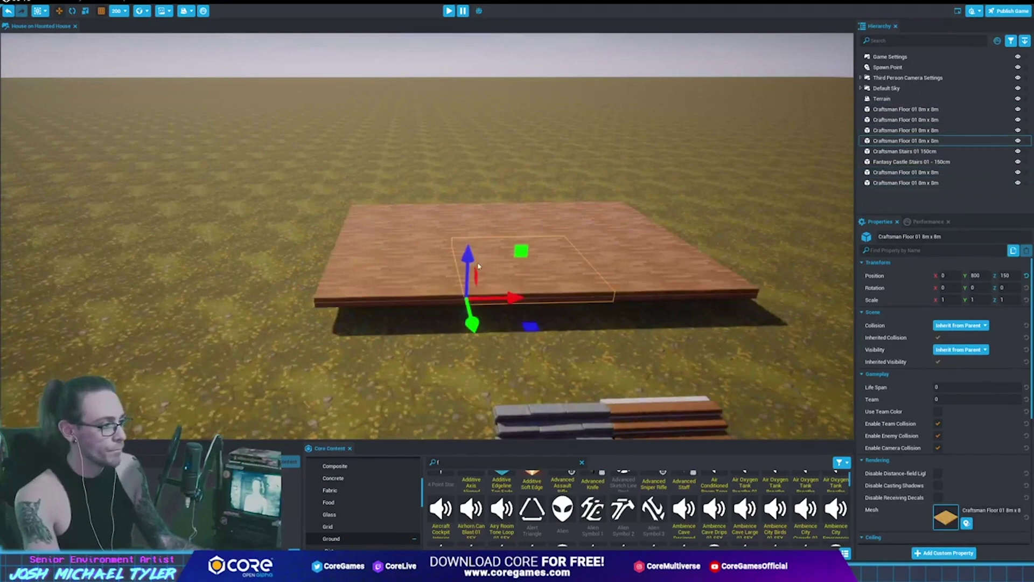
right_drag(478, 266, 462, 292)
key(alt+Tab)
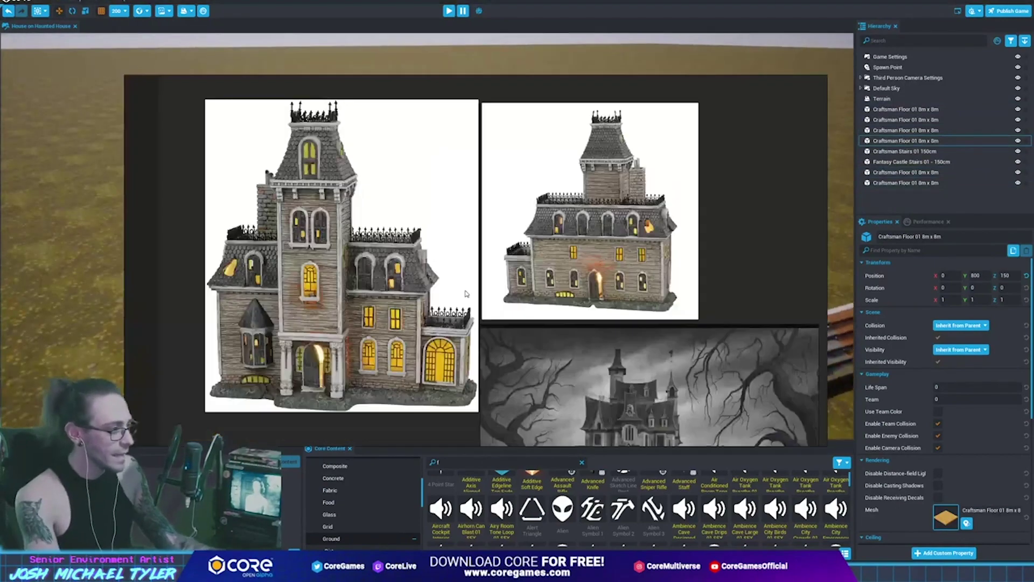
key(alt+Tab)
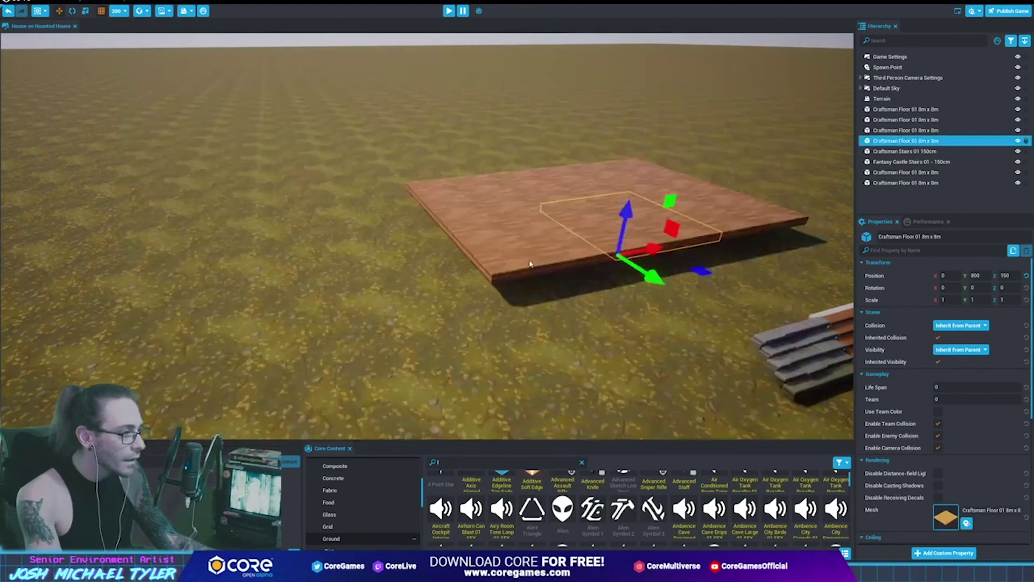
right_drag(445, 274, 596, 238)
alt+drag(596, 238, 728, 252)
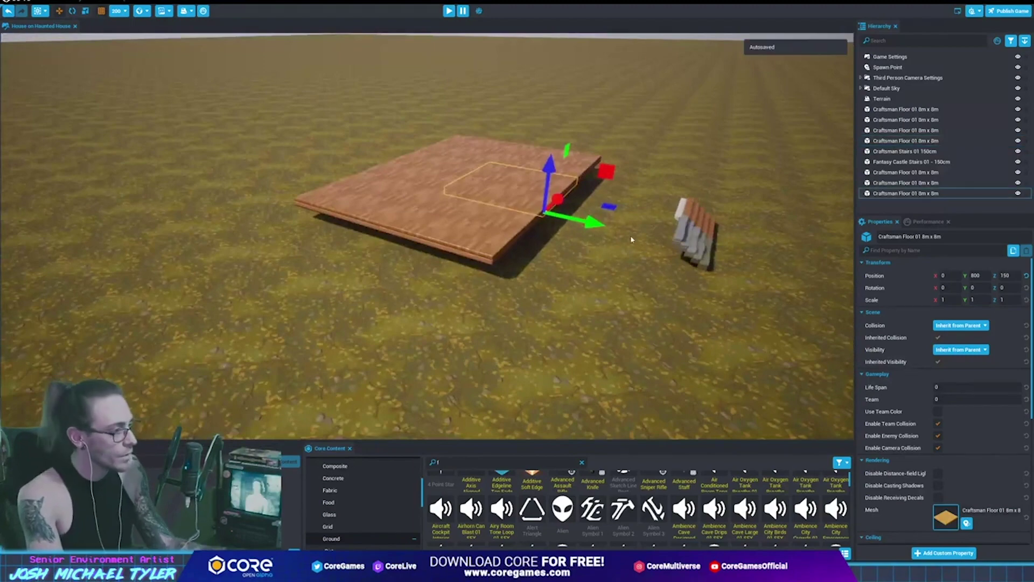
right_drag(728, 252, 566, 316)
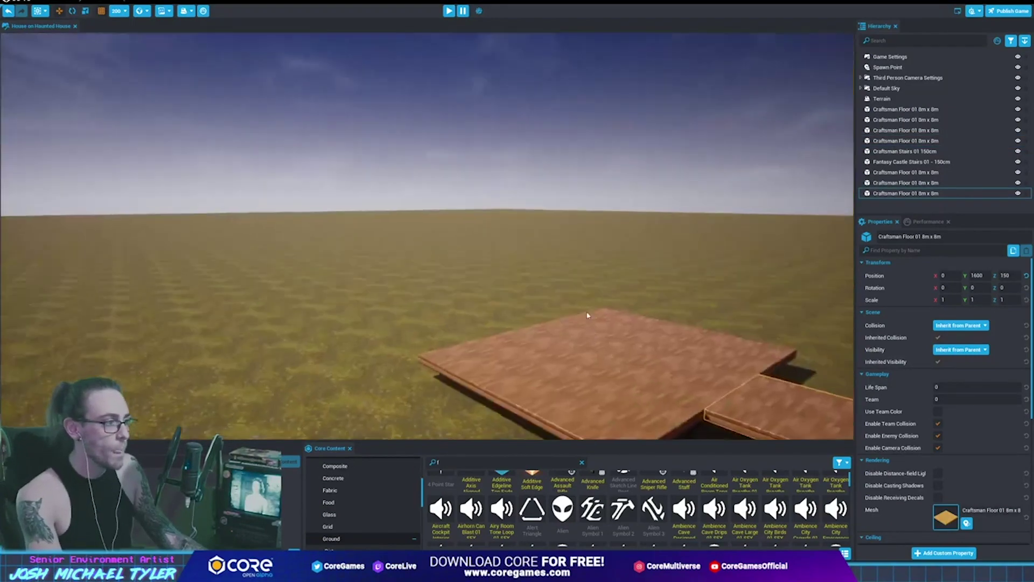
Check the new L-shaped floor against the reference images
key(alt+Tab)
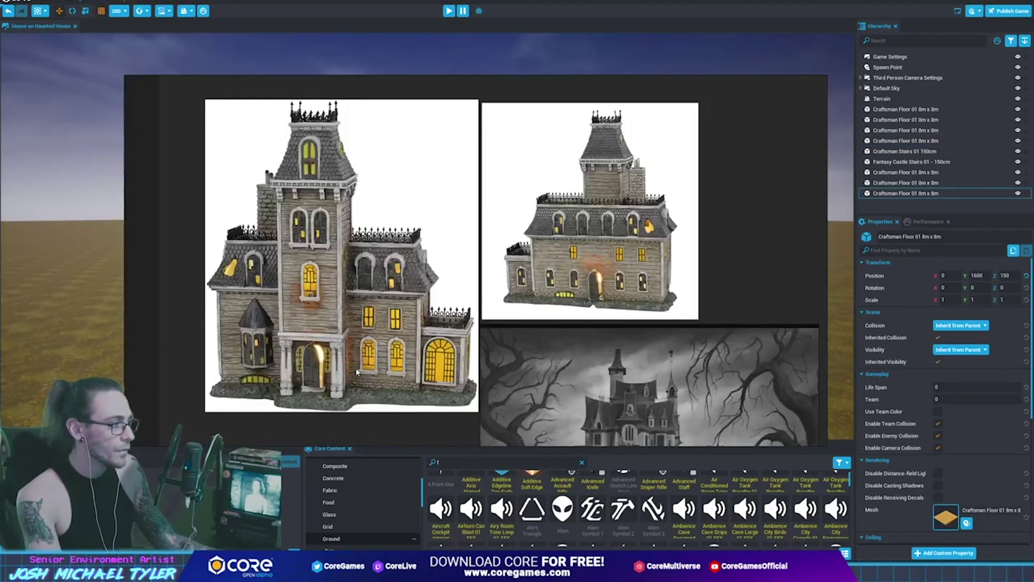
key(alt+Tab)
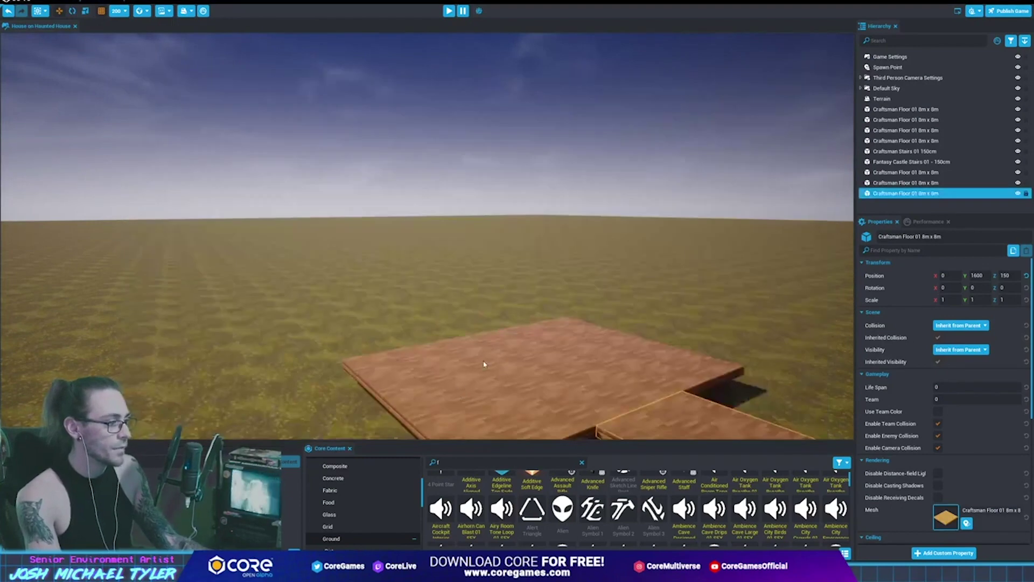
key(alt+Tab)
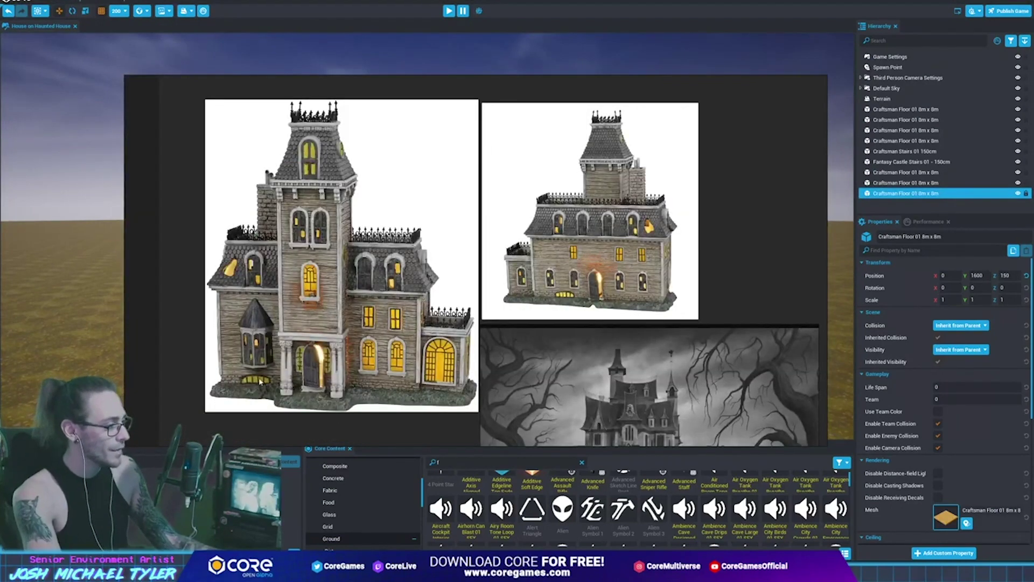
key(alt+Tab)
right_drag(488, 231, 522, 257)
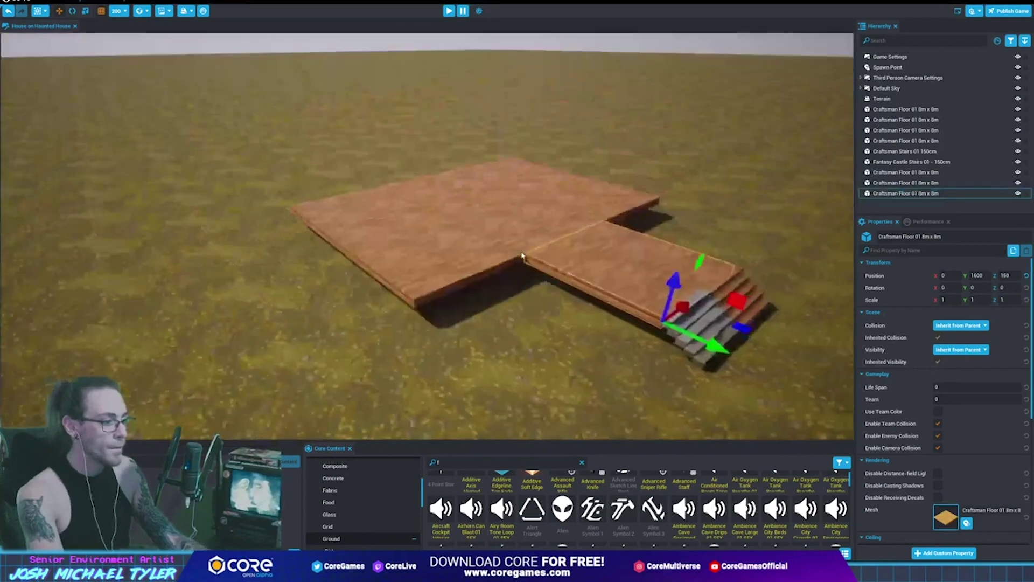
click(505, 466)
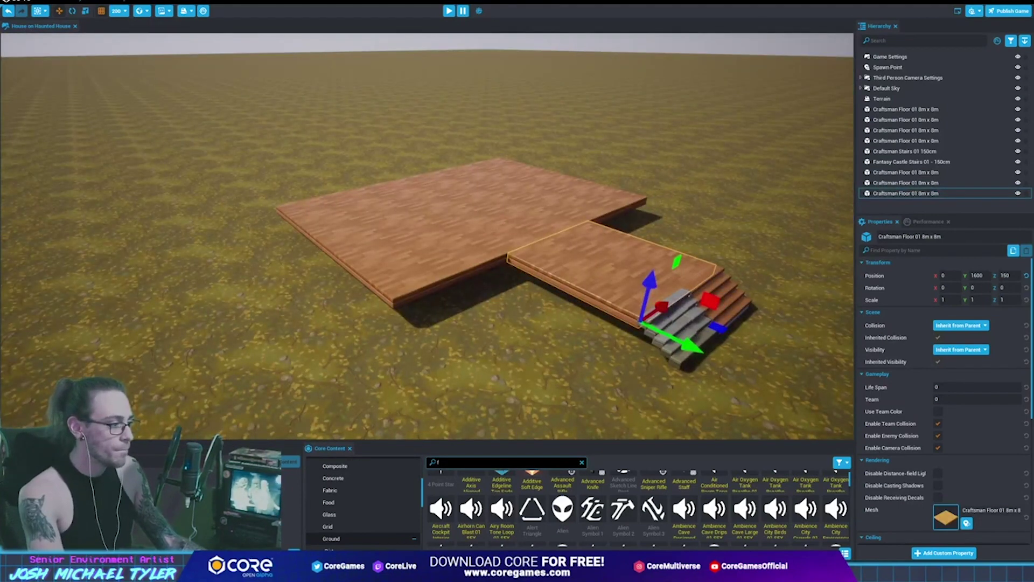
Search 'found' and place a Fantasy Castle Wall Foundation 01 beside the floor
text(found)
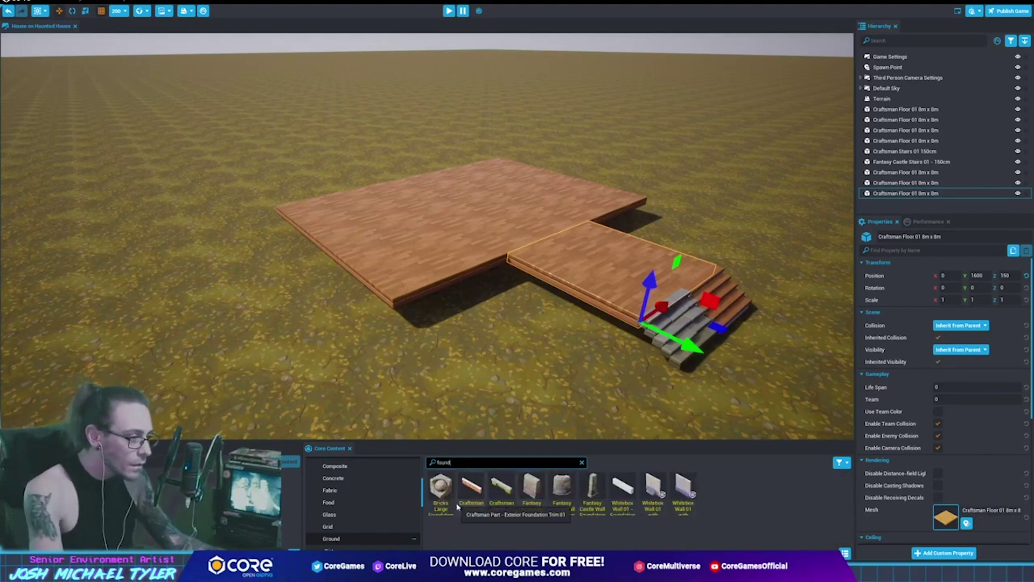
click(749, 530)
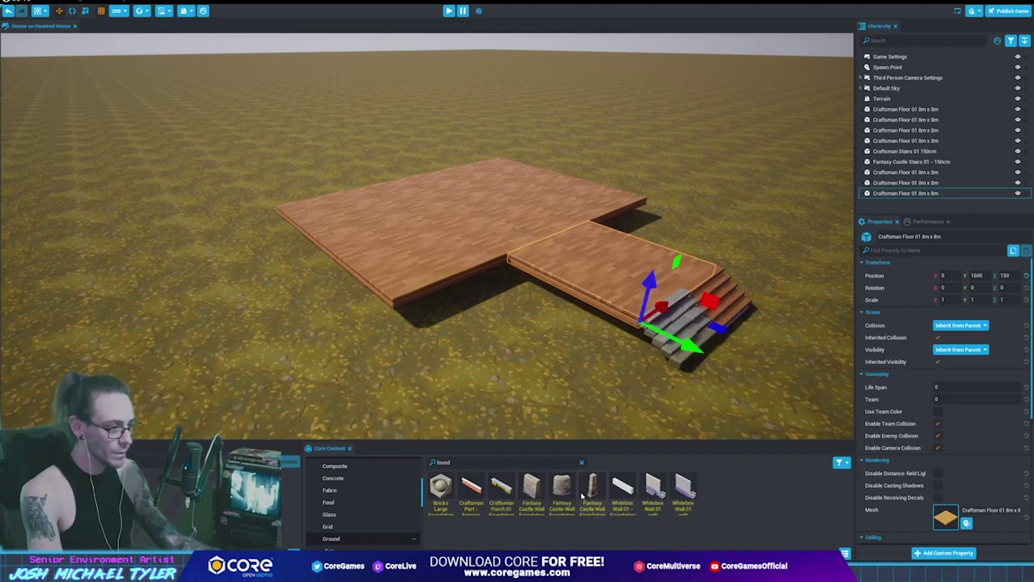
drag(532, 493, 399, 318)
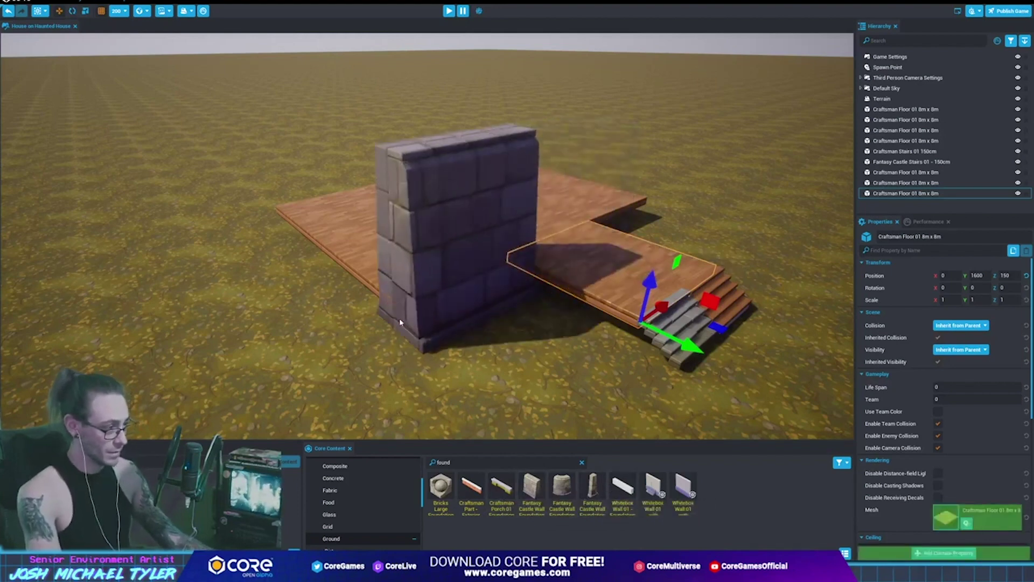
Test flattening the wall with the scale tool, restore it, and reselect it to show its Transform
key(r)
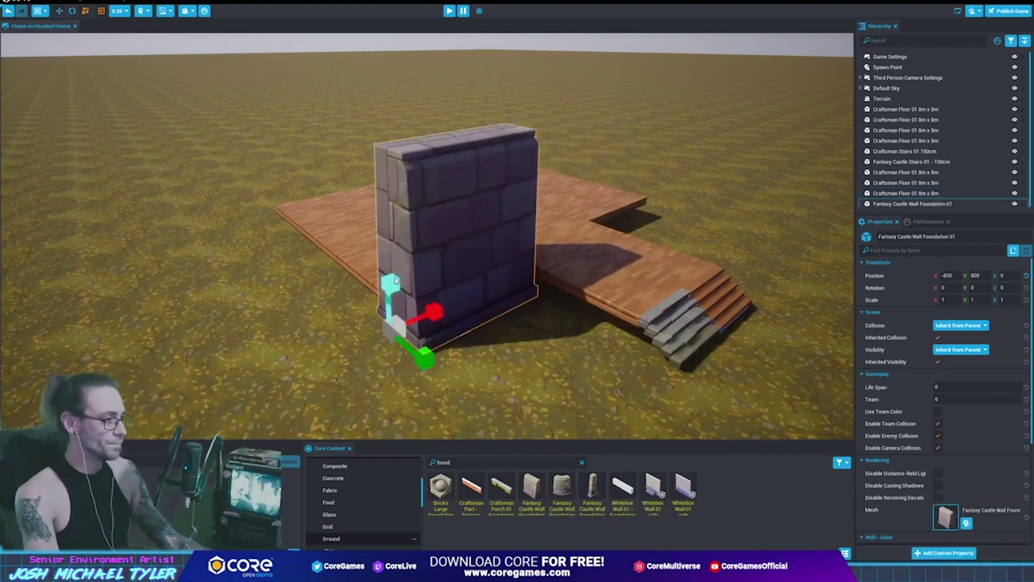
mouse_move(393, 284)
mouse_down()
mouse_move(388, 297)
mouse_move(387, 227)
mouse_up()
key(f)
key(f)
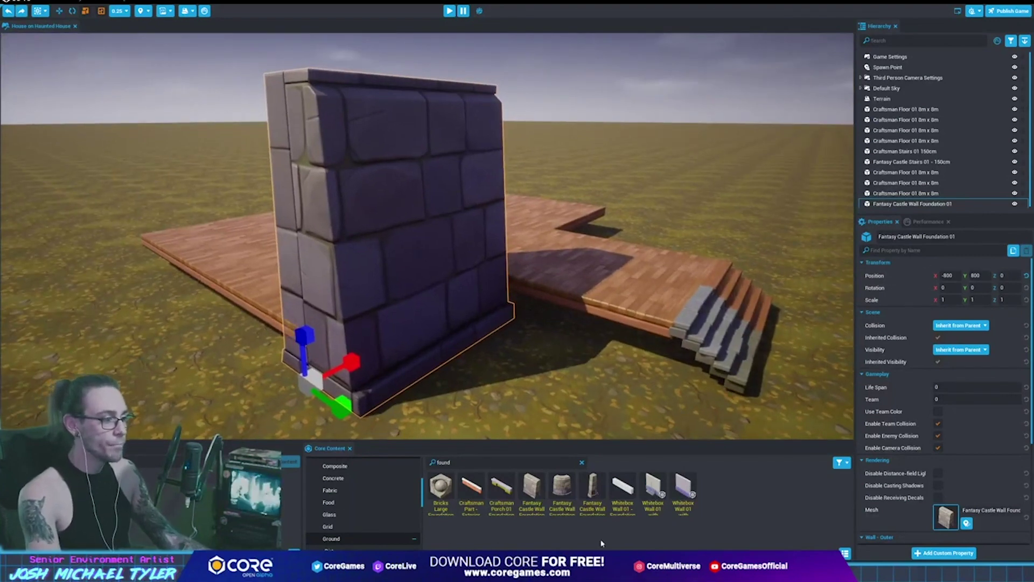
click(532, 490)
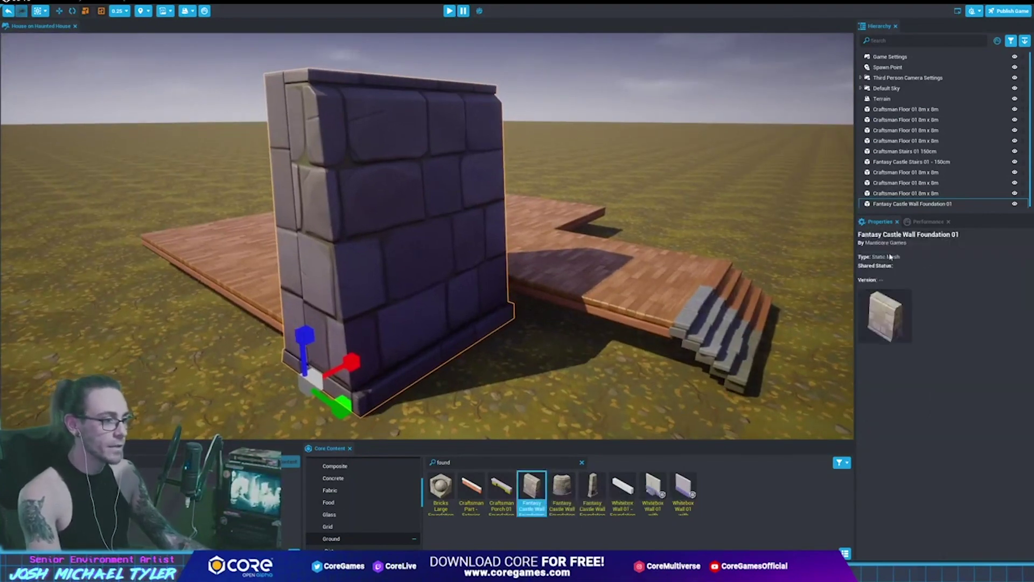
middle_drag(604, 390, 659, 339)
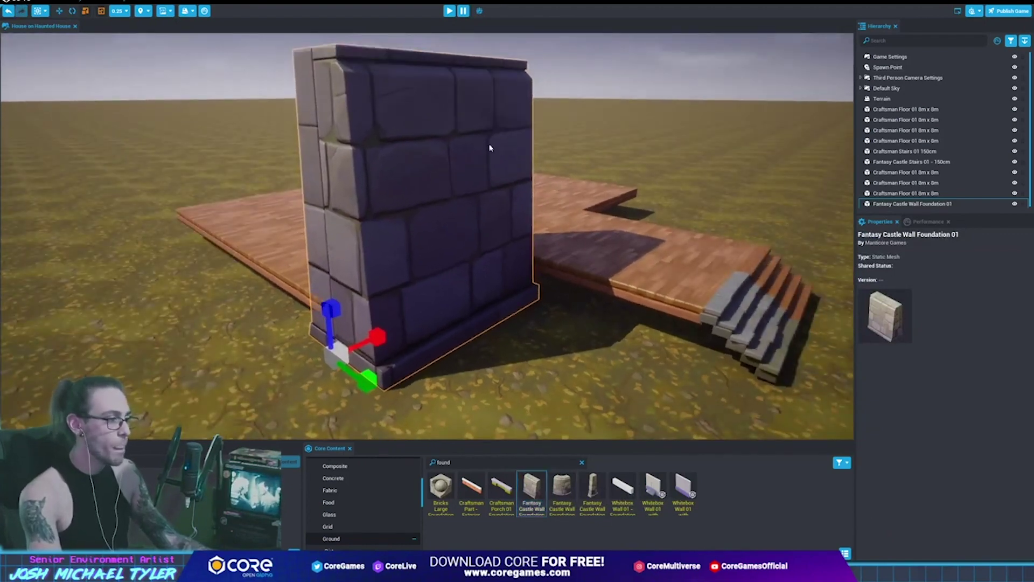
click(508, 231)
click(485, 225)
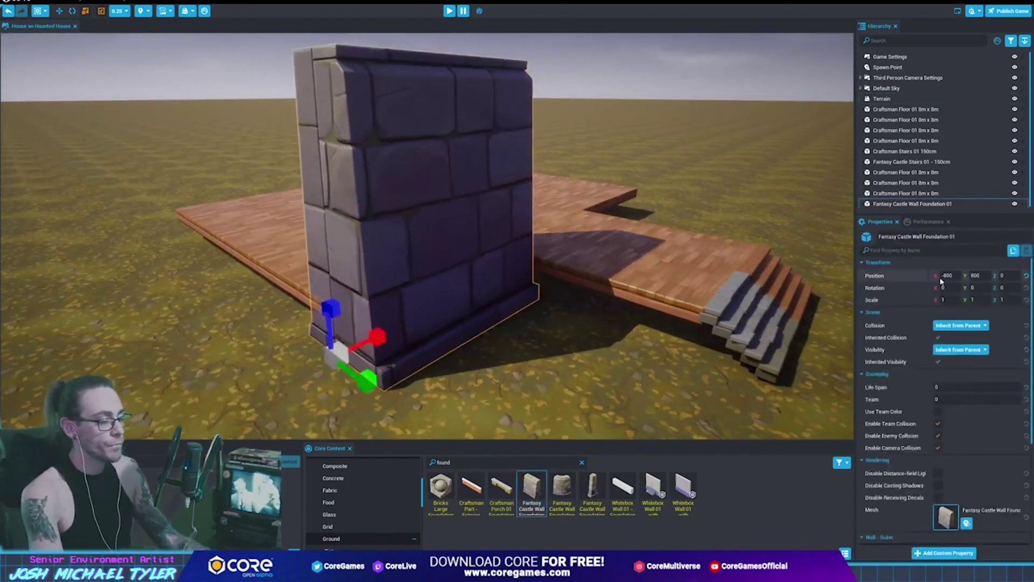
Lower the wall foundation by setting its Z scale to 0.167 in Properties
click(949, 296)
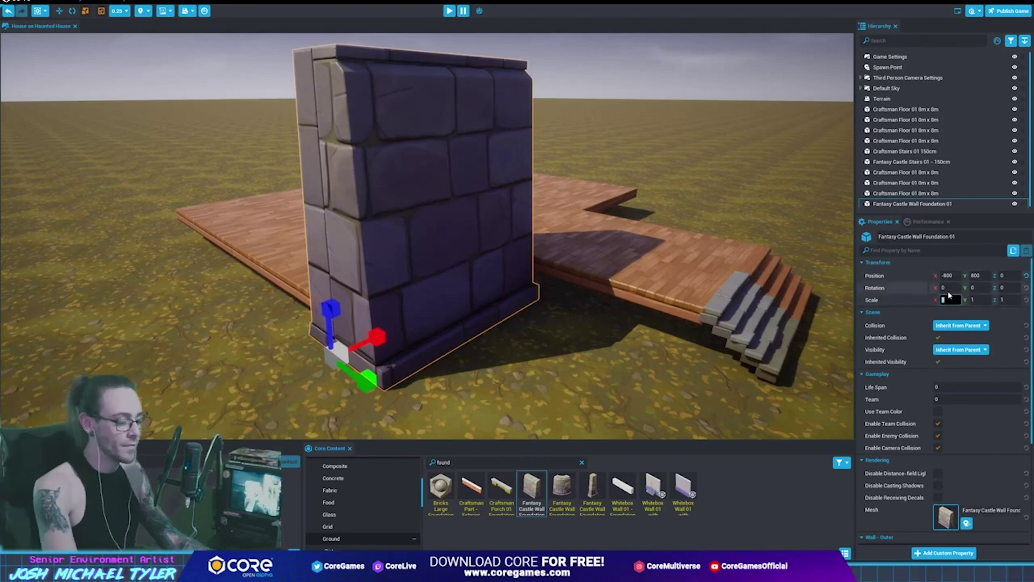
text(.2)
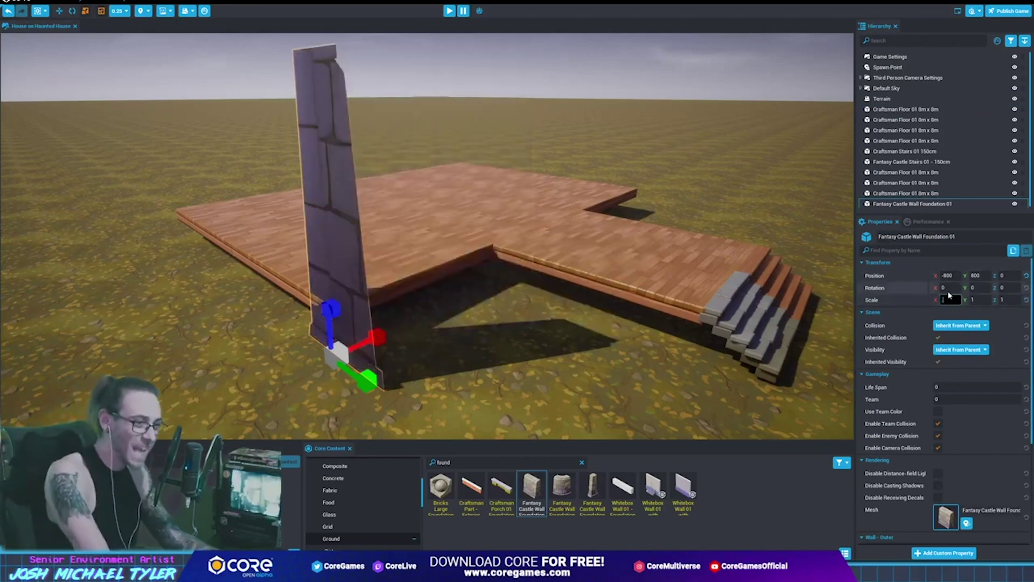
text(5)
key(Escape)
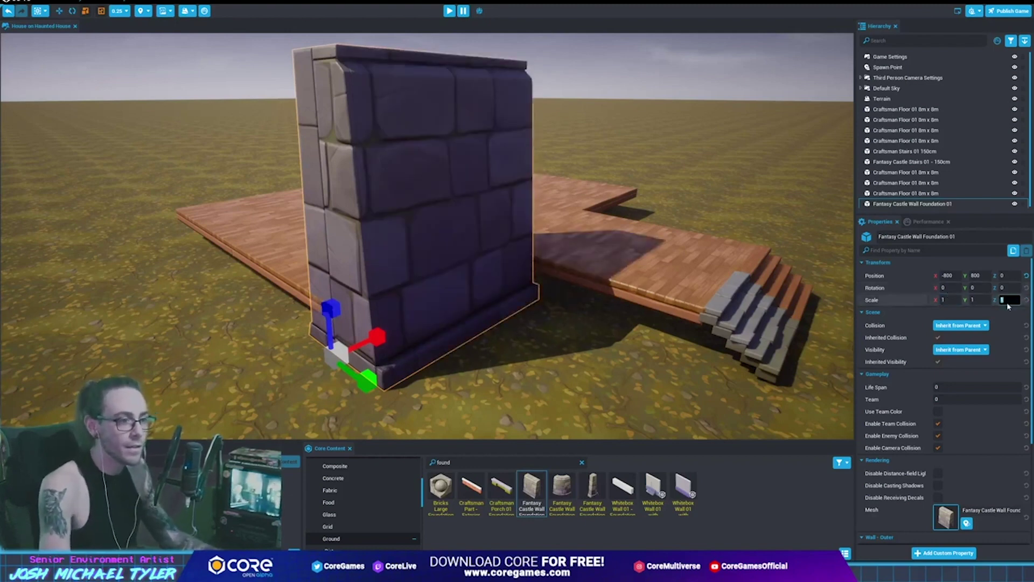
text(.25)
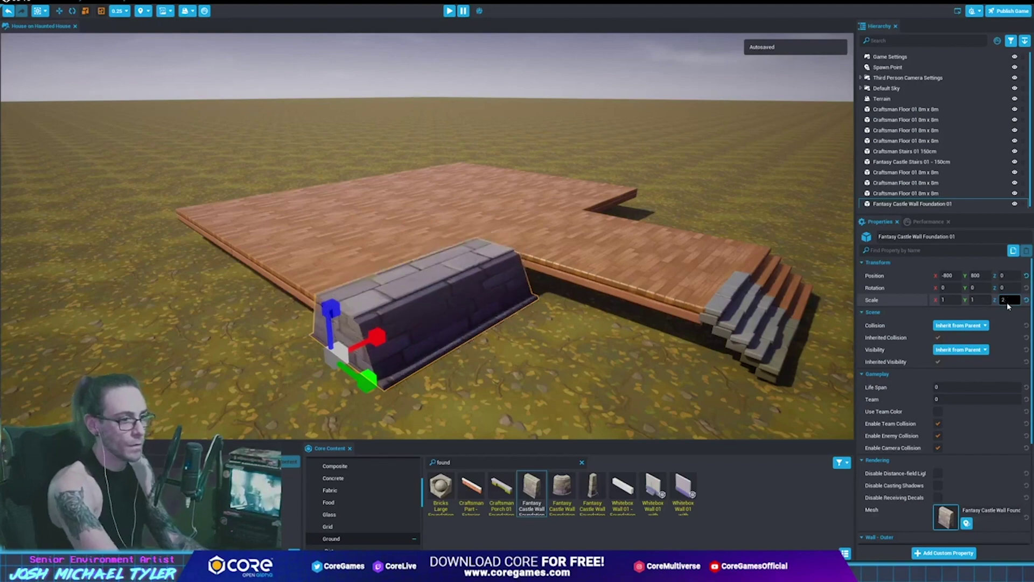
key(BackSpace)
key(BackSpace)
text(1.)
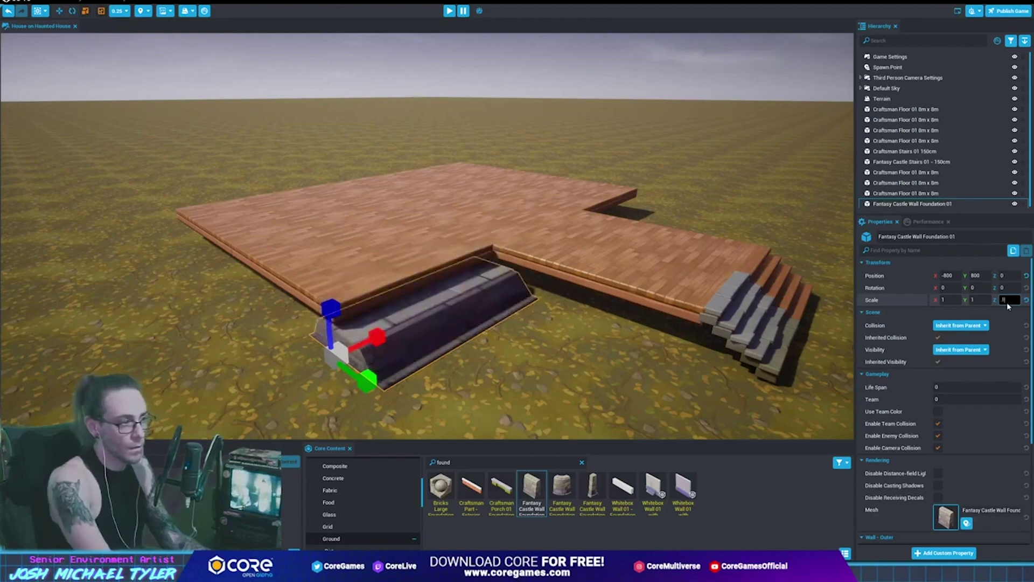
text(5)
key(Return)
scroll(528, 283, up, 2)
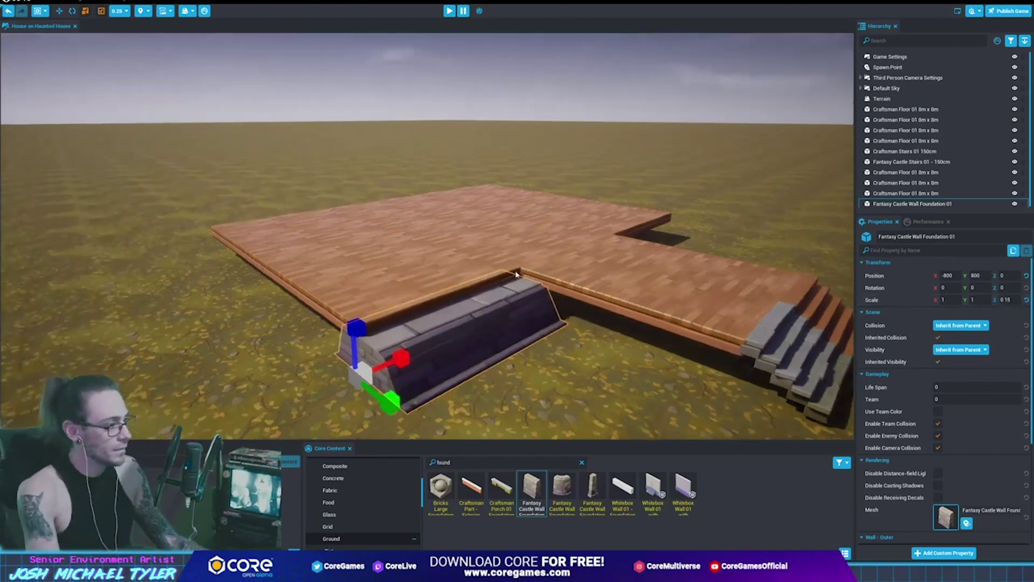
scroll(528, 283, up, 3)
scroll(528, 283, up, 3)
scroll(528, 283, down, 5)
scroll(528, 282, down, 1)
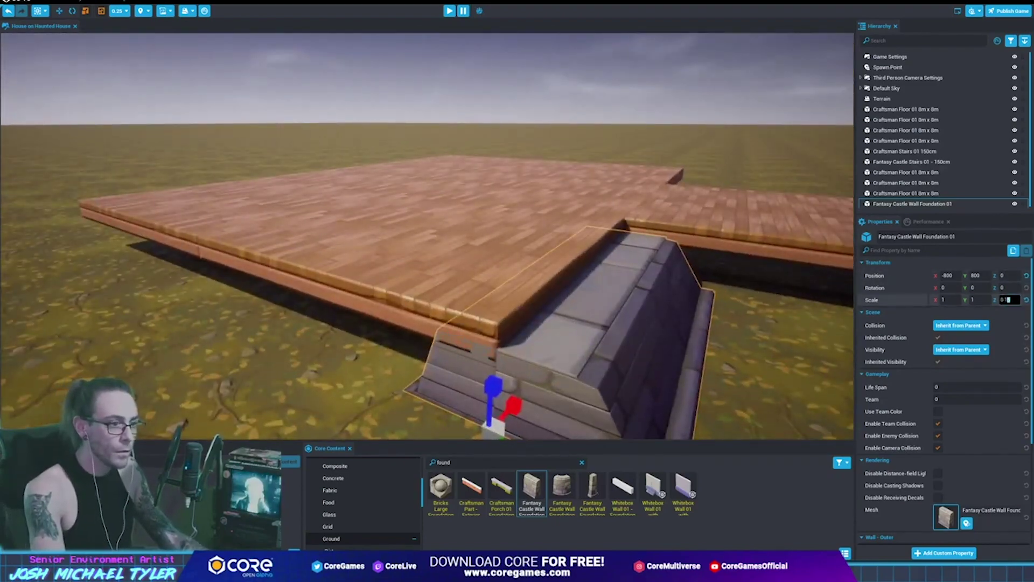
text(7)
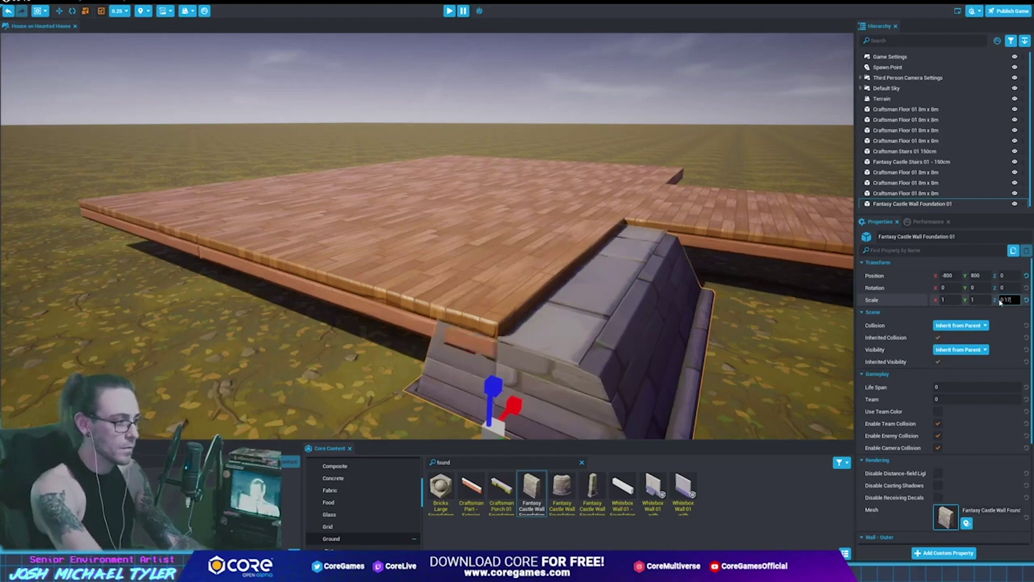
text(5)
key(BackSpace)
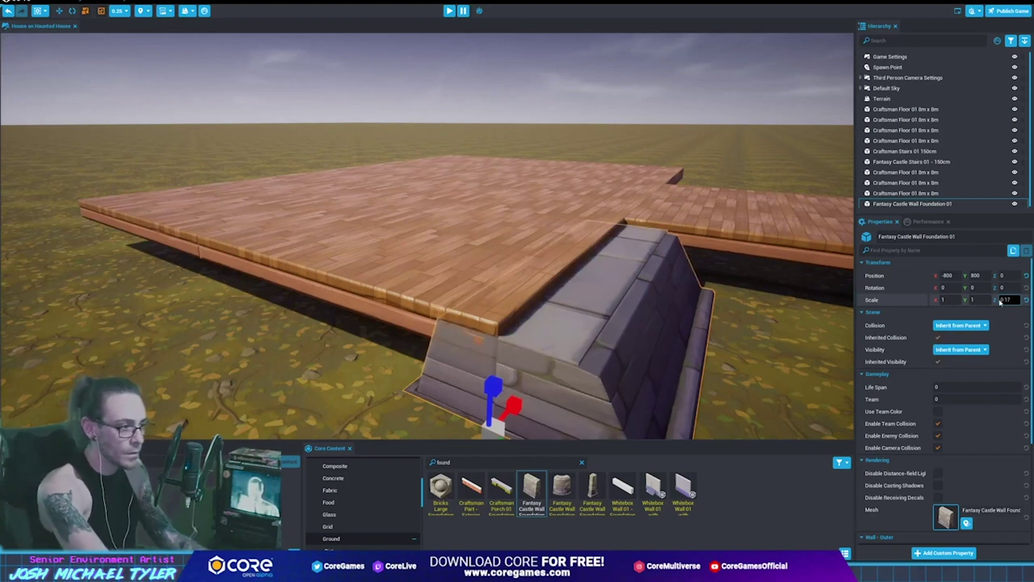
key(Return)
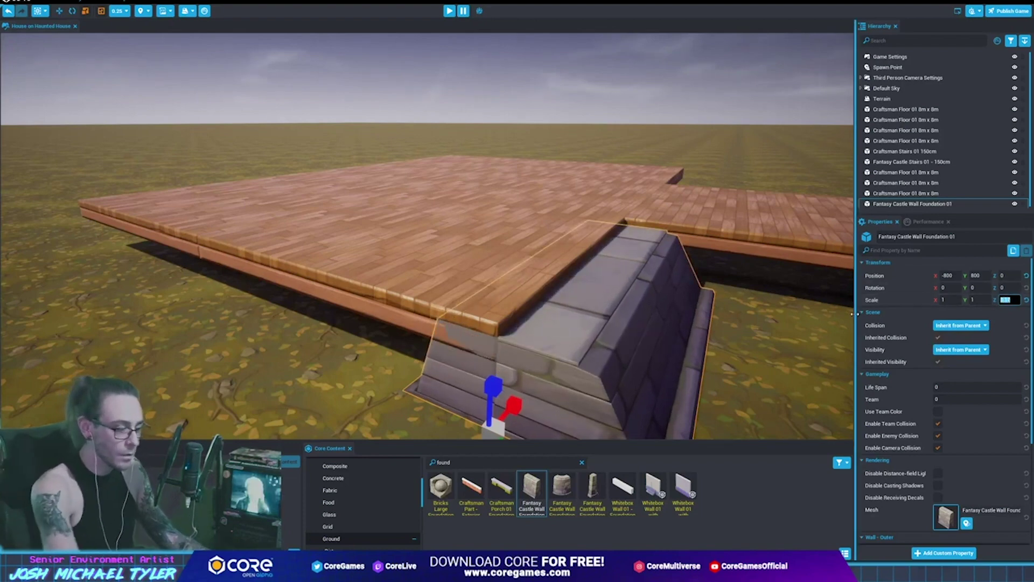
text(.16)
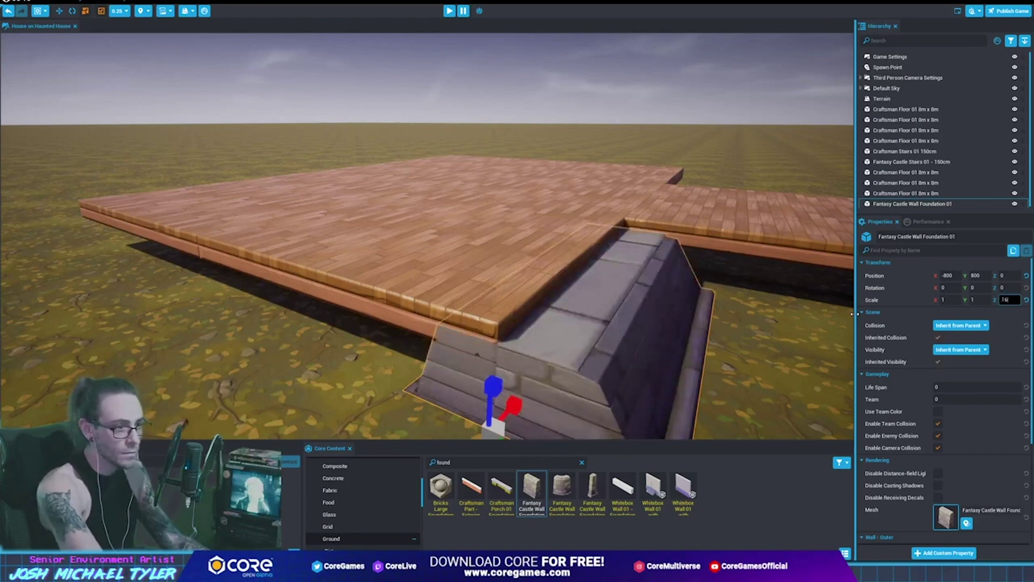
text(5)
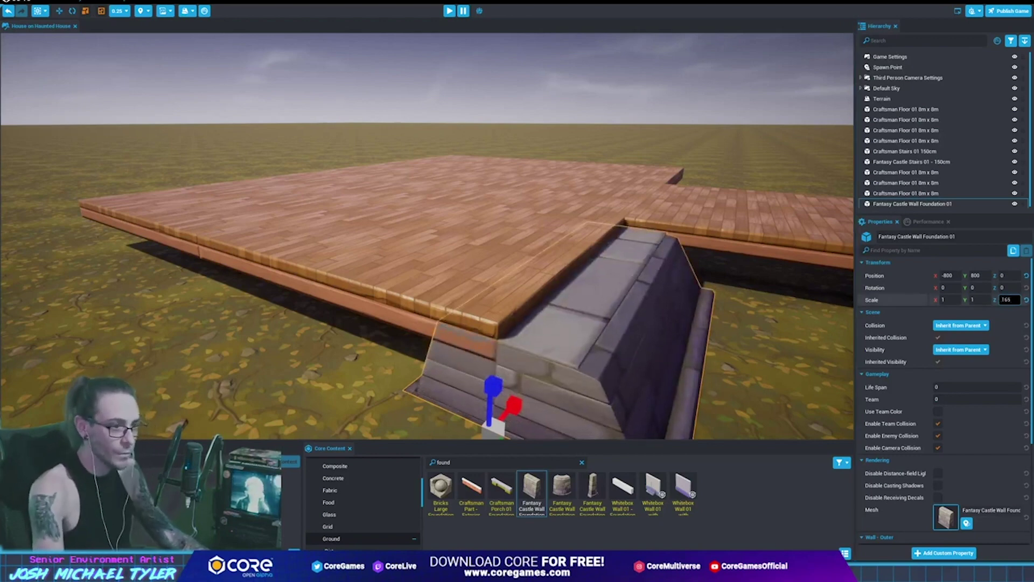
text(.1)
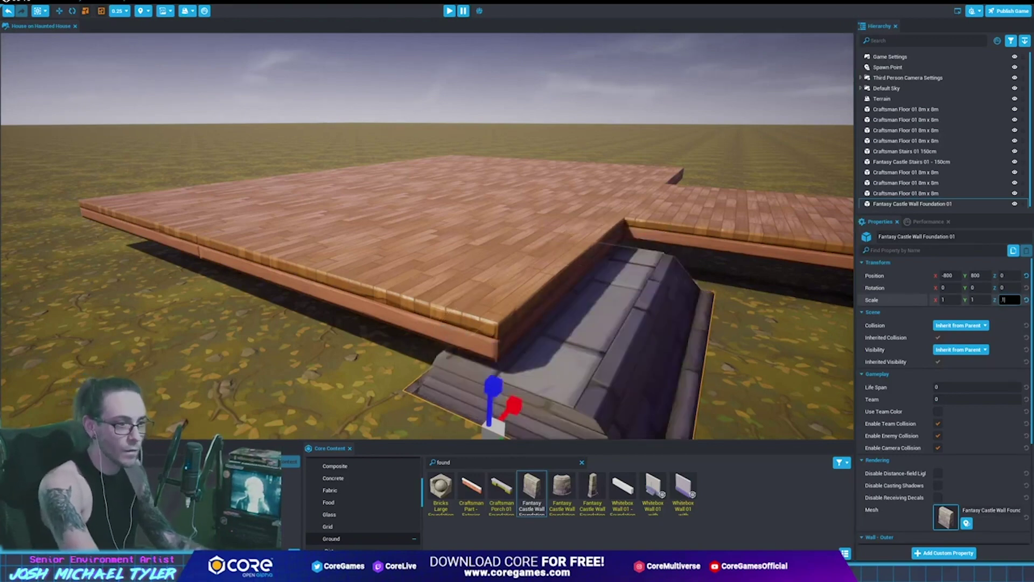
text(67)
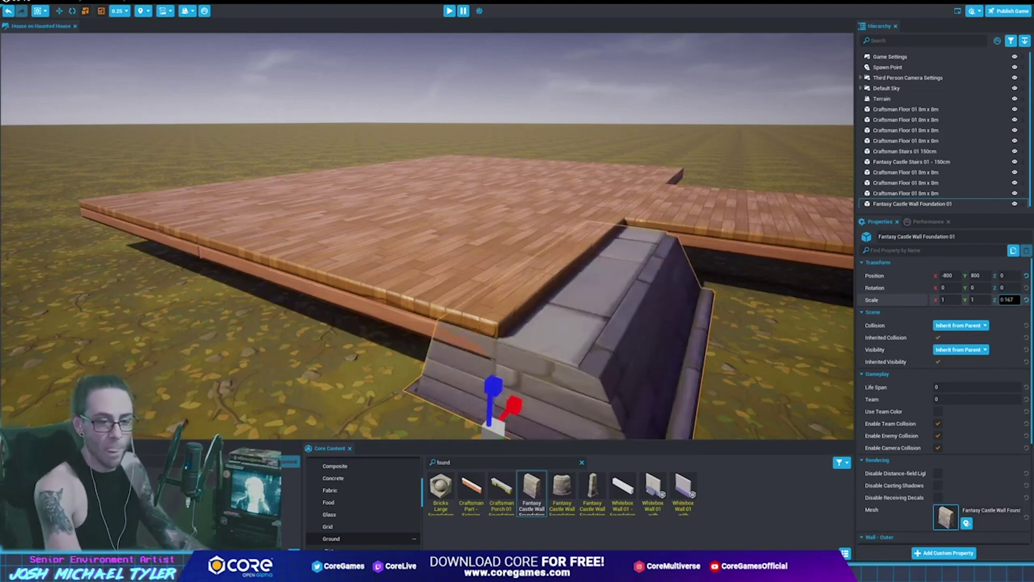
click(657, 252)
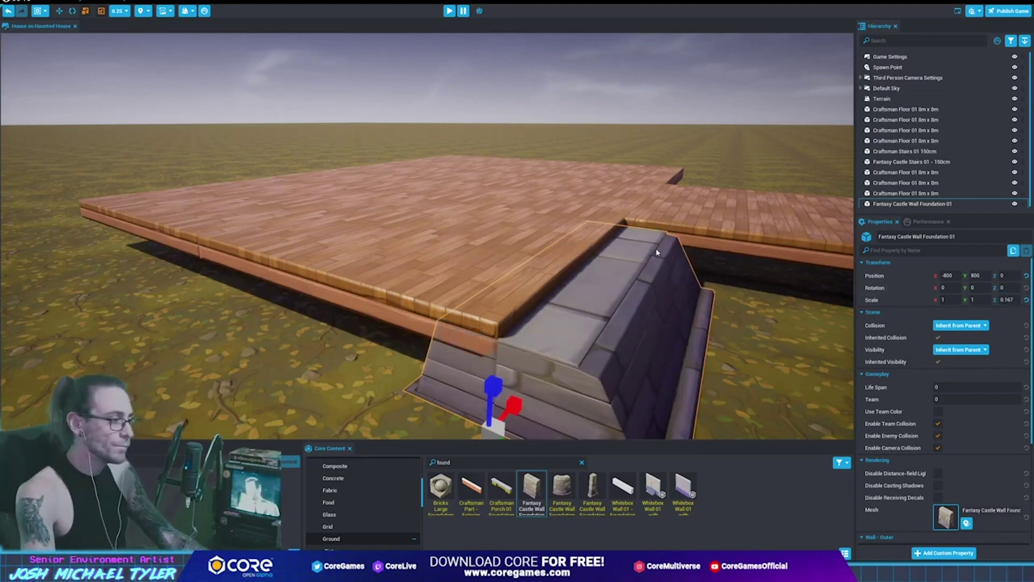
Switch the scale gizmo to local space and undo the accidental taller, narrower resize
right_drag(656, 252, 302, 378)
drag(307, 378, 299, 381)
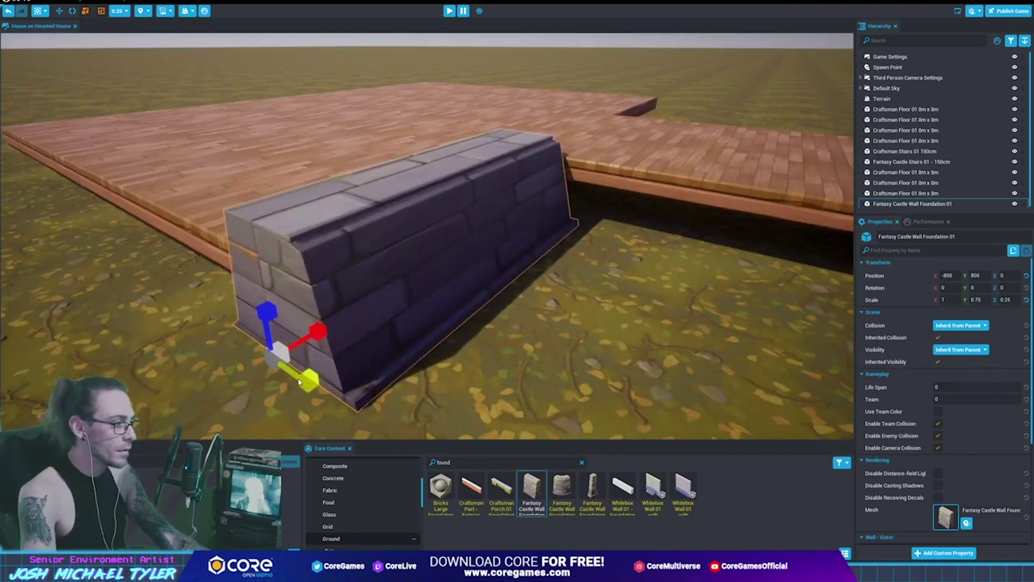
key(ctrl+z)
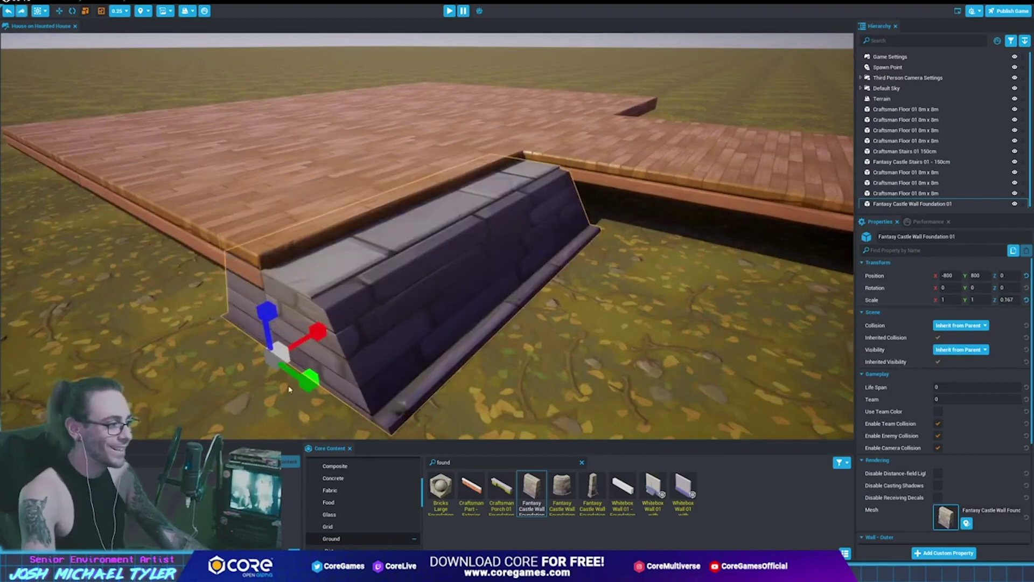
key(t)
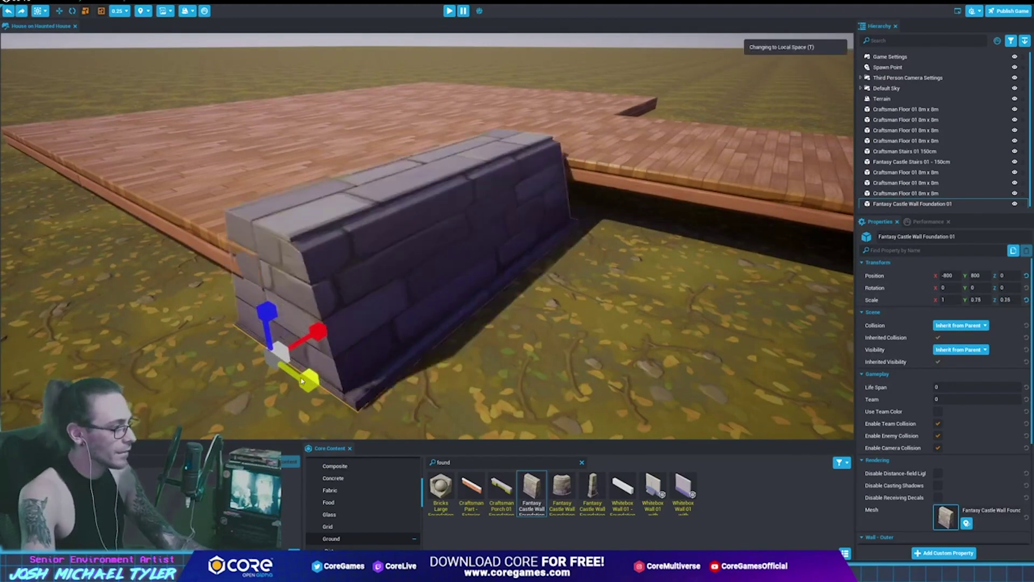
key(ctrl+y)
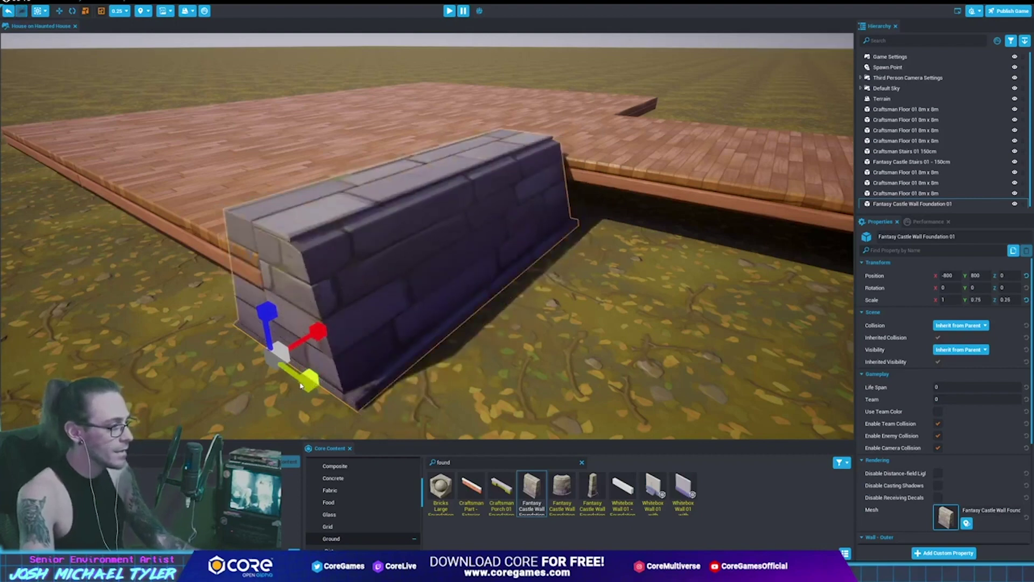
key(ctrl+z)
key(ctrl+y)
key(ctrl+z)
key(ctrl+y)
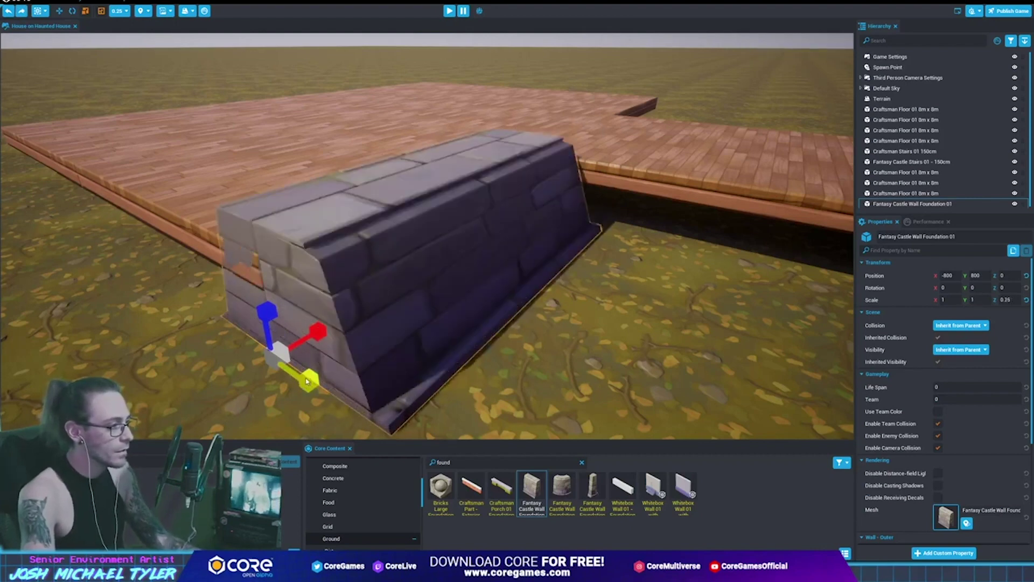
key(ctrl+z)
key(ctrl+y)
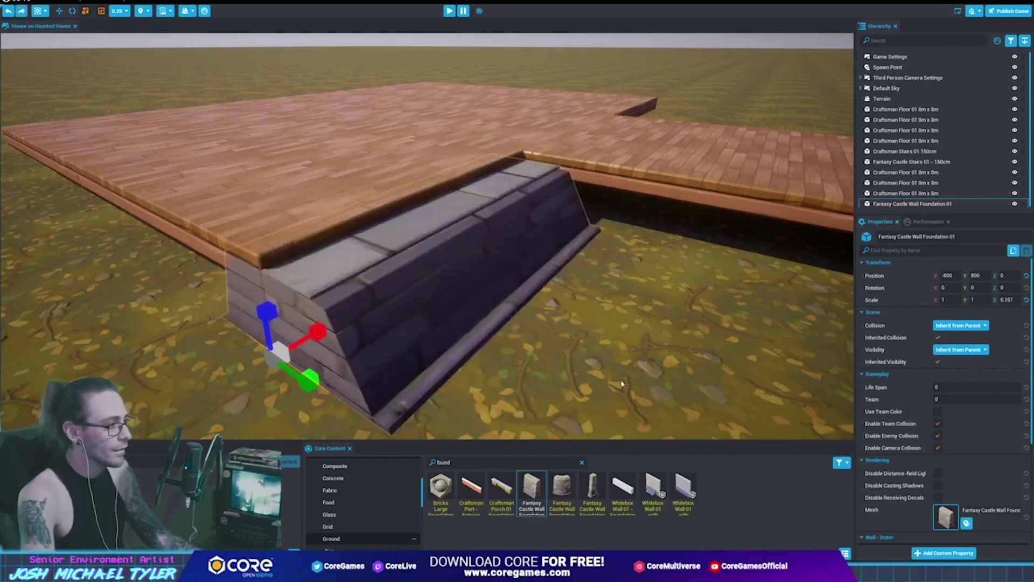
key(ctrl+z)
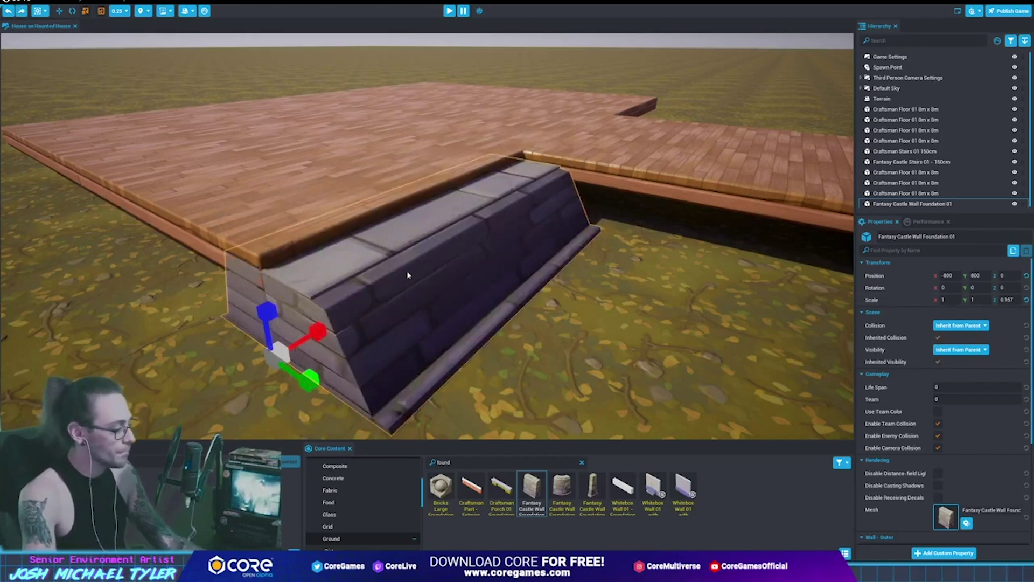
Turn off scale snapping and narrow the wall's depth to Y scale 0.374
key(g)
drag(302, 380, 287, 373)
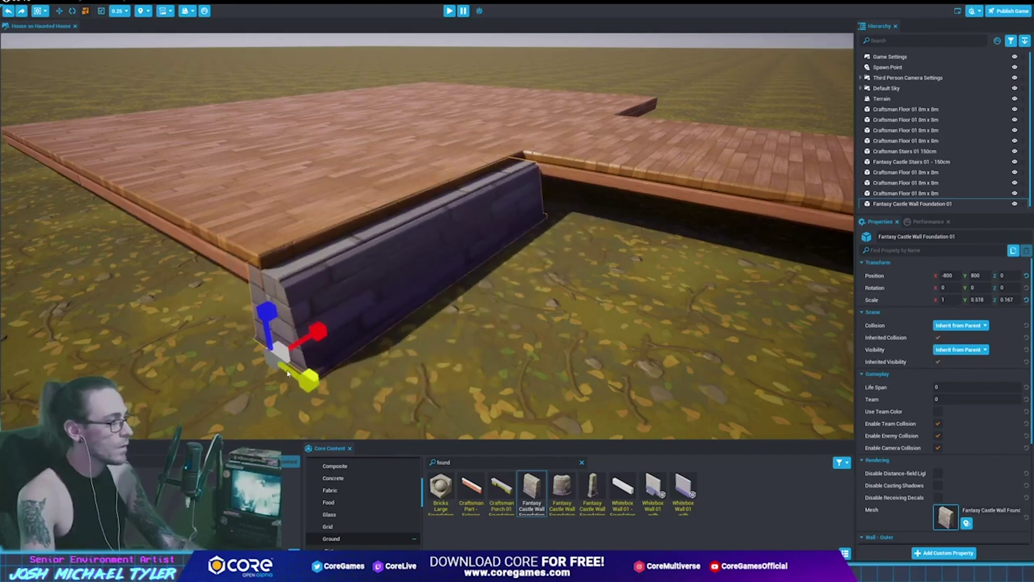
mouse_move(288, 374)
right_down()
mouse_move(536, 317)
mouse_move(592, 278)
right_up()
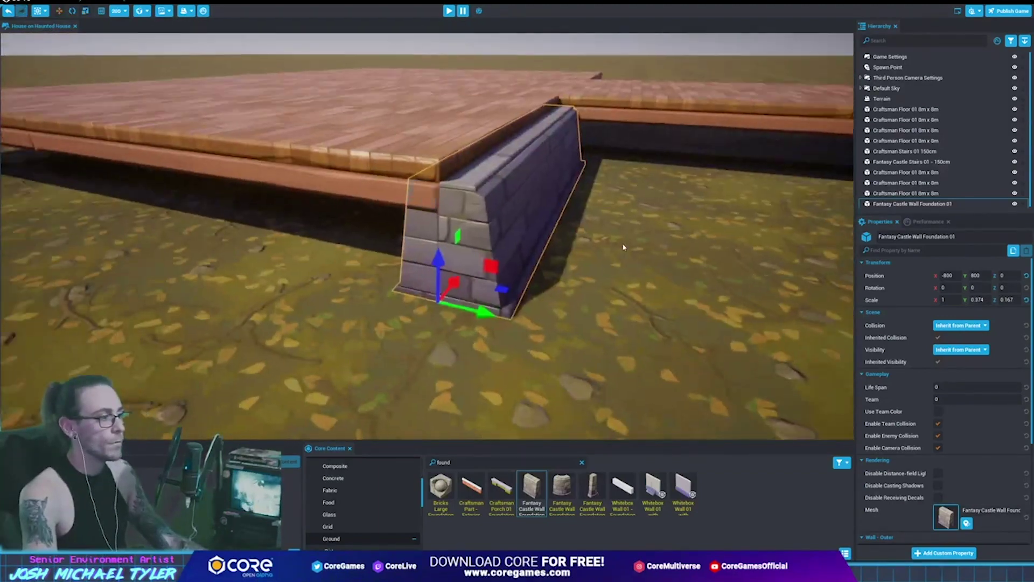
key(w)
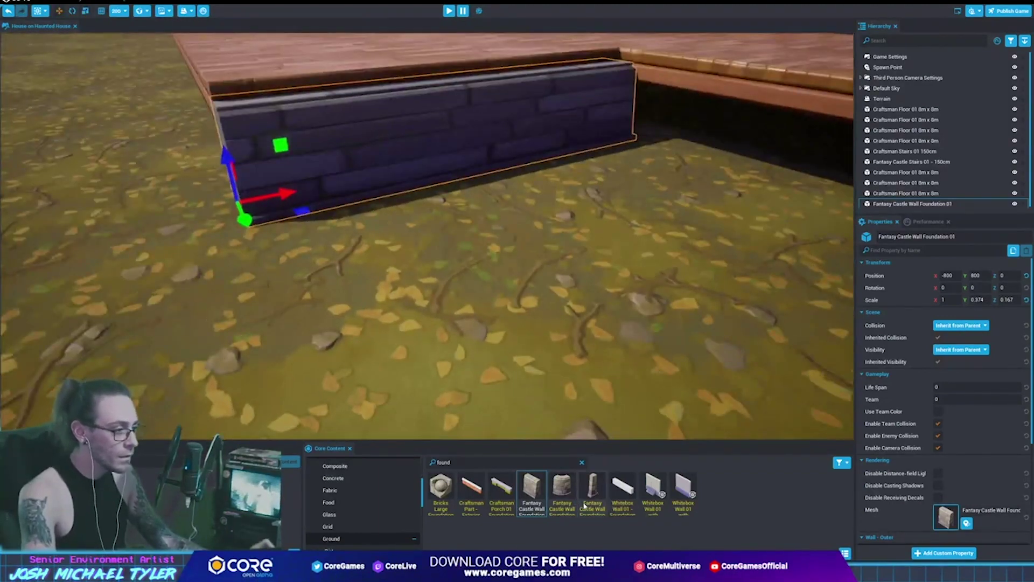
Search 'brick' and try several brick and cobblestone materials on the wall, ending on Bricks Mismatched Stone 01
click(467, 461)
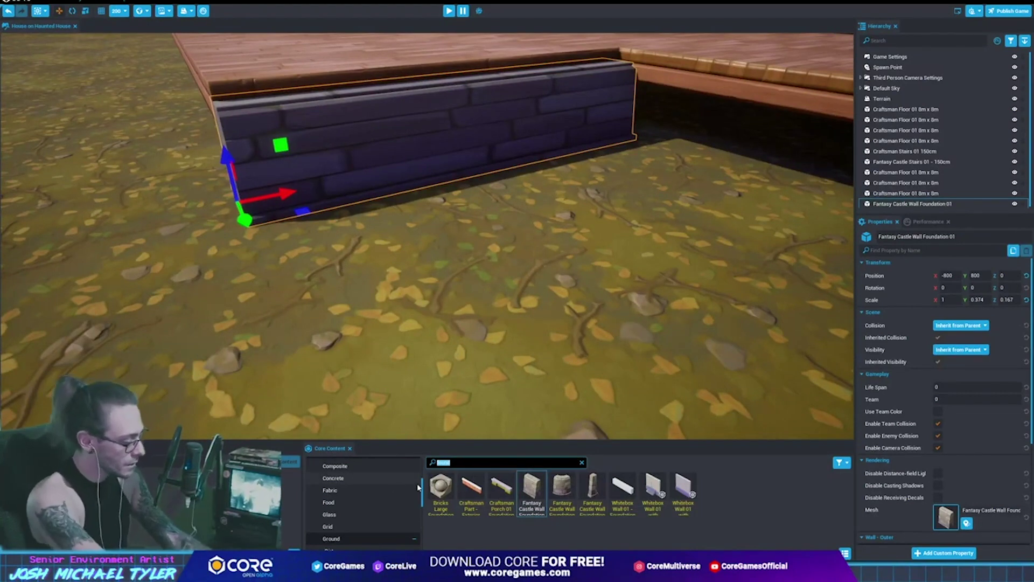
text(bricjk)
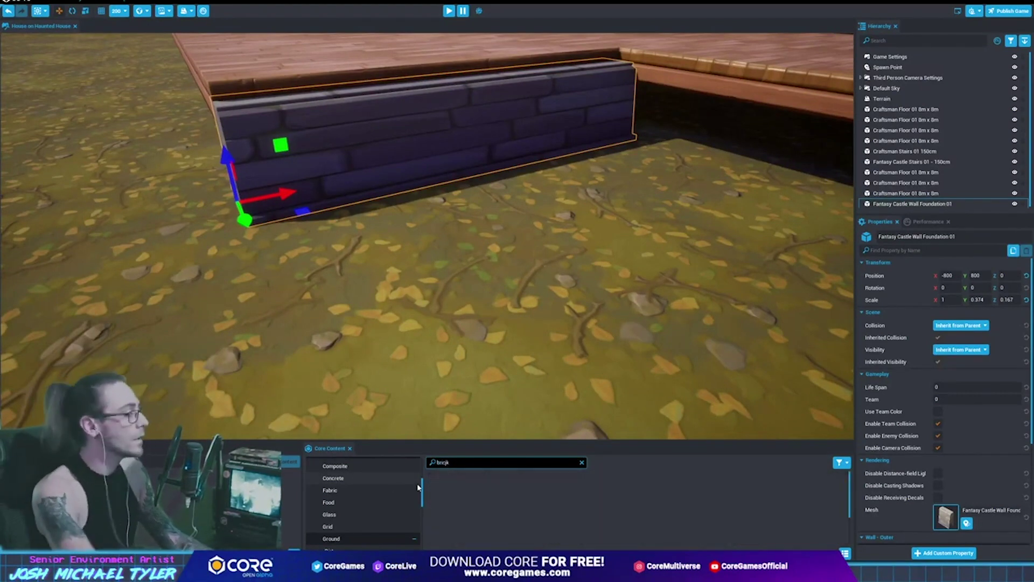
key(BackSpace)
key(BackSpace)
text(k)
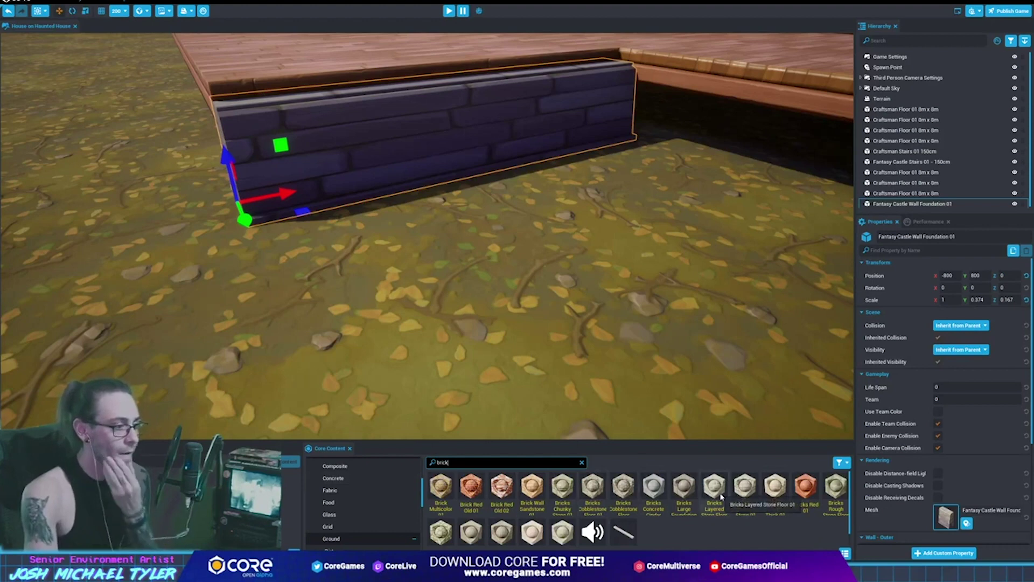
drag(737, 498, 369, 182)
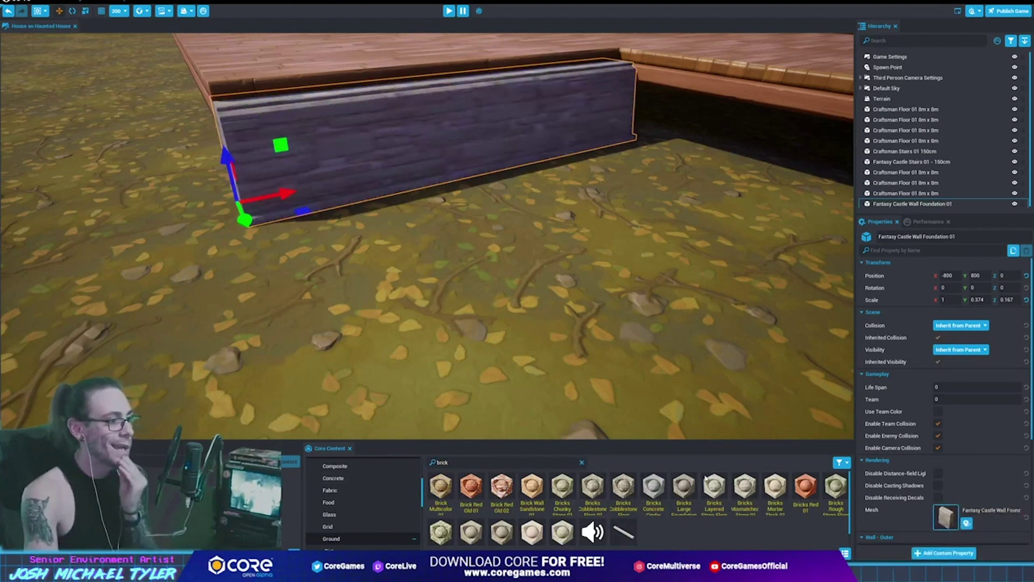
drag(765, 498, 415, 132)
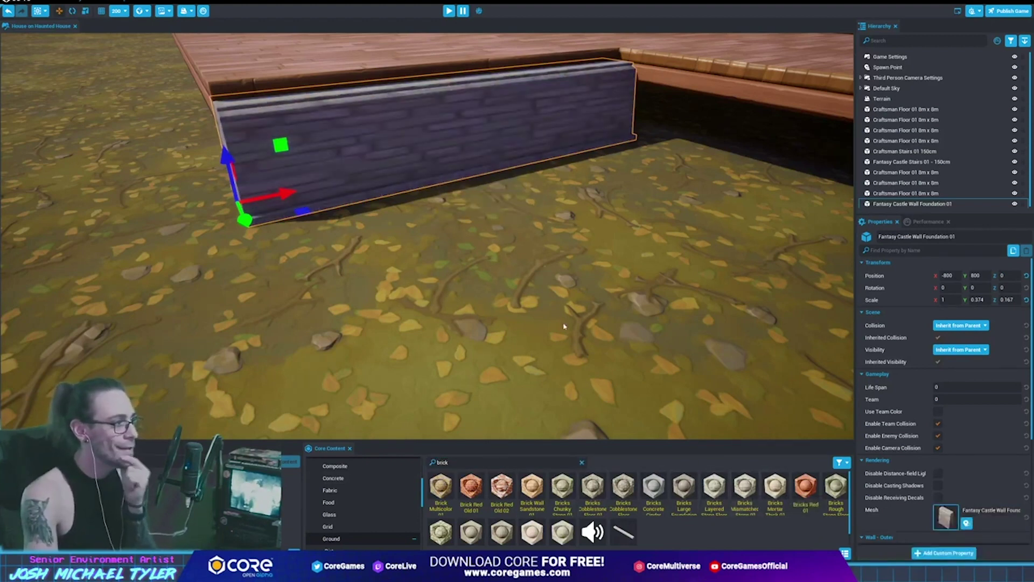
drag(463, 543, 438, 159)
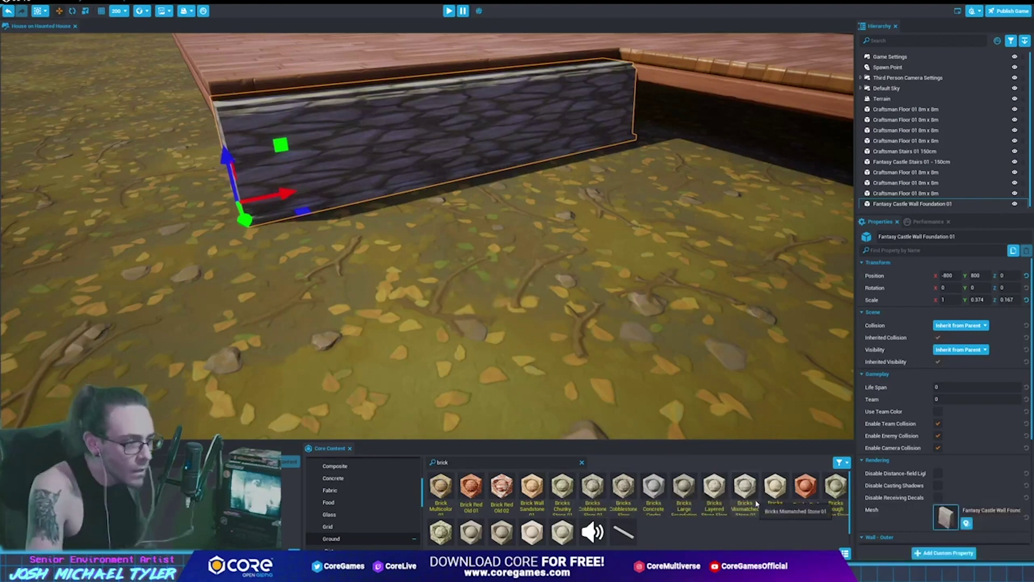
drag(756, 504, 353, 162)
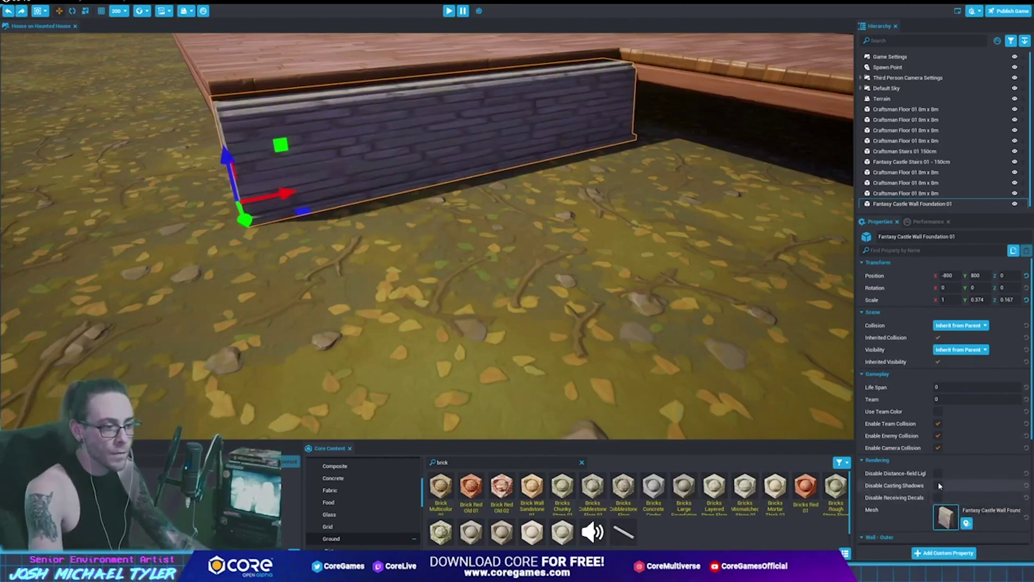
scroll(908, 487, down, 1)
scroll(908, 486, down, 4)
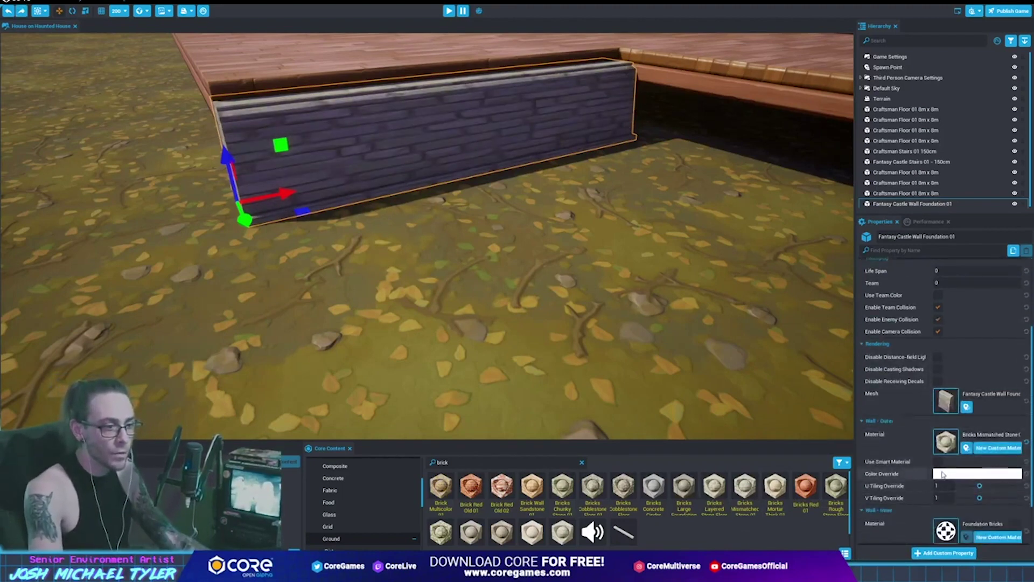
Enable Use Smart Material on Wall - Outer and view the wall beside the floor
click(938, 462)
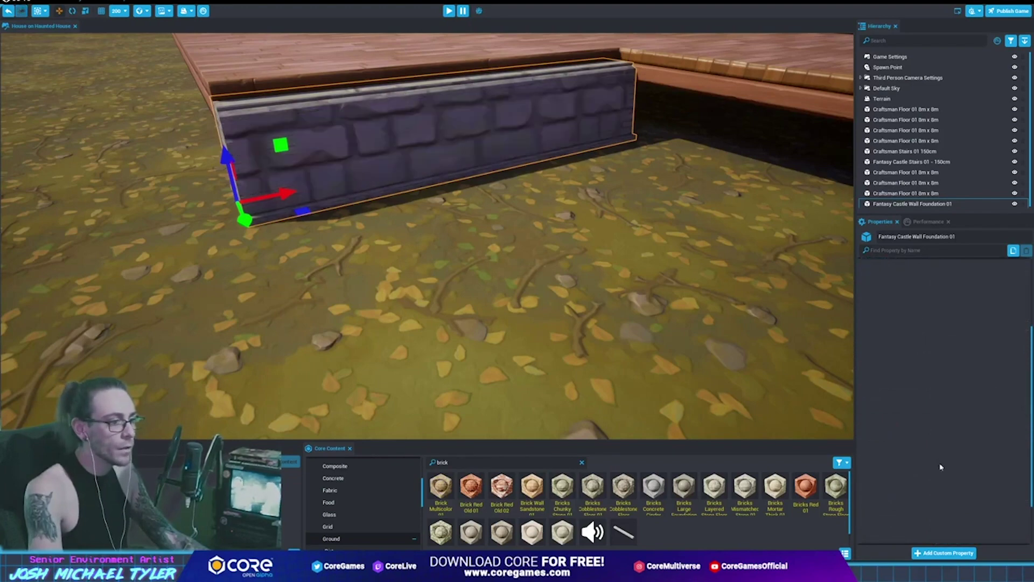
mouse_move(485, 302)
right_down()
mouse_move(479, 311)
mouse_move(416, 294)
right_up()
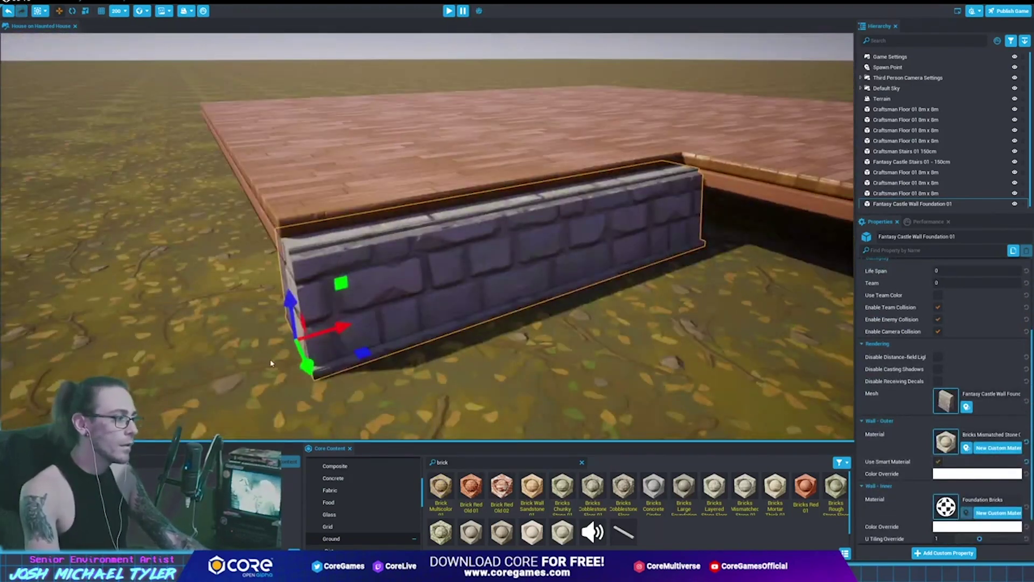
right_drag(270, 359, 300, 252)
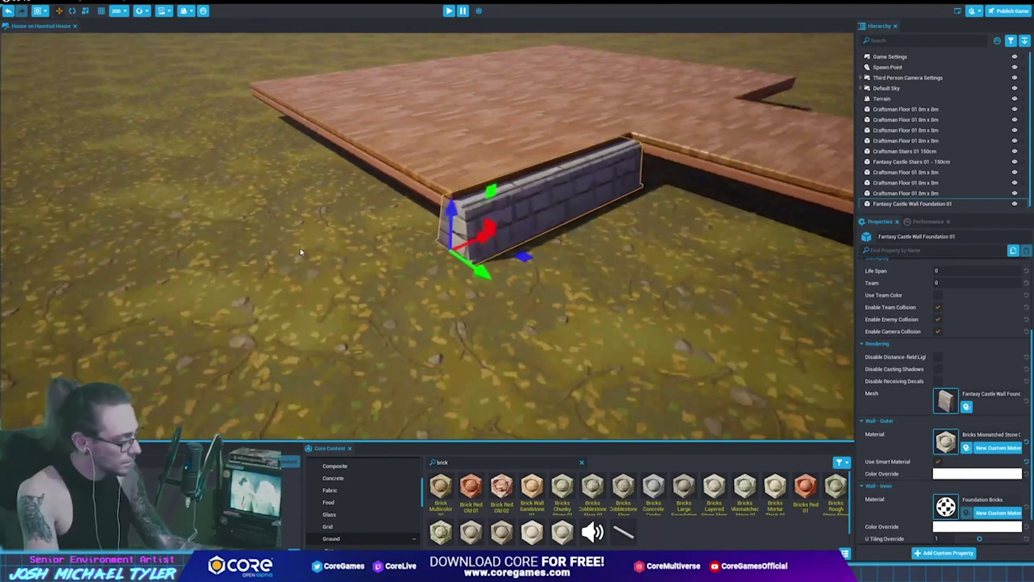
Duplicate the wall, rotate the copy with 45° snapping, then delete it and reselect the original
key(ctrl+w)
key(e)
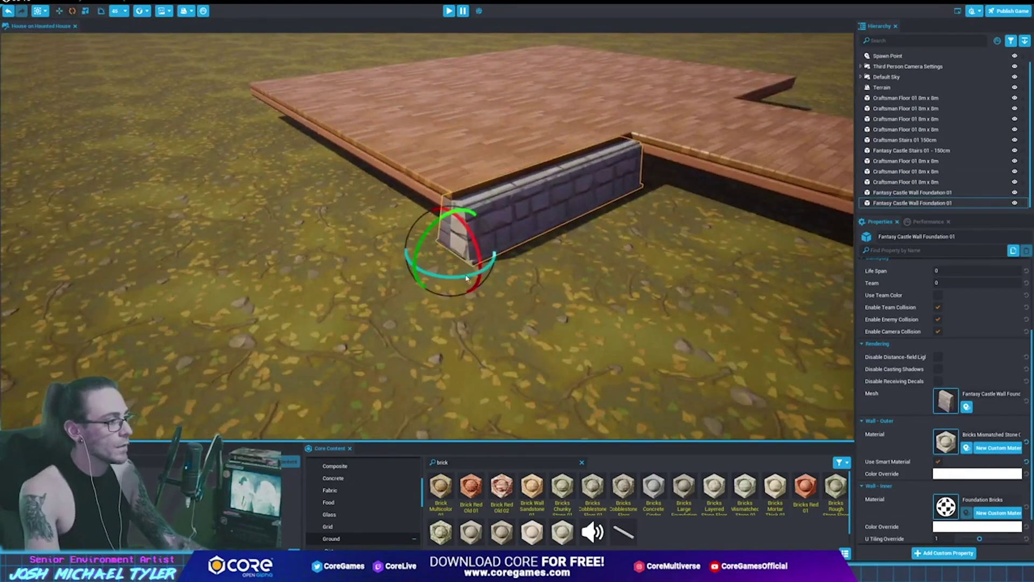
drag(466, 277, 416, 289)
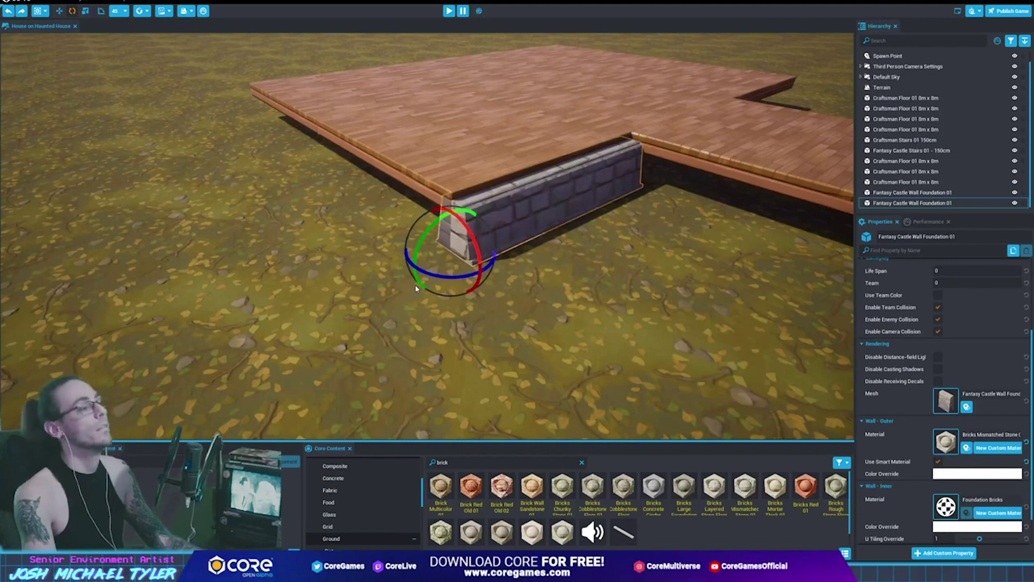
key(Delete)
click(525, 216)
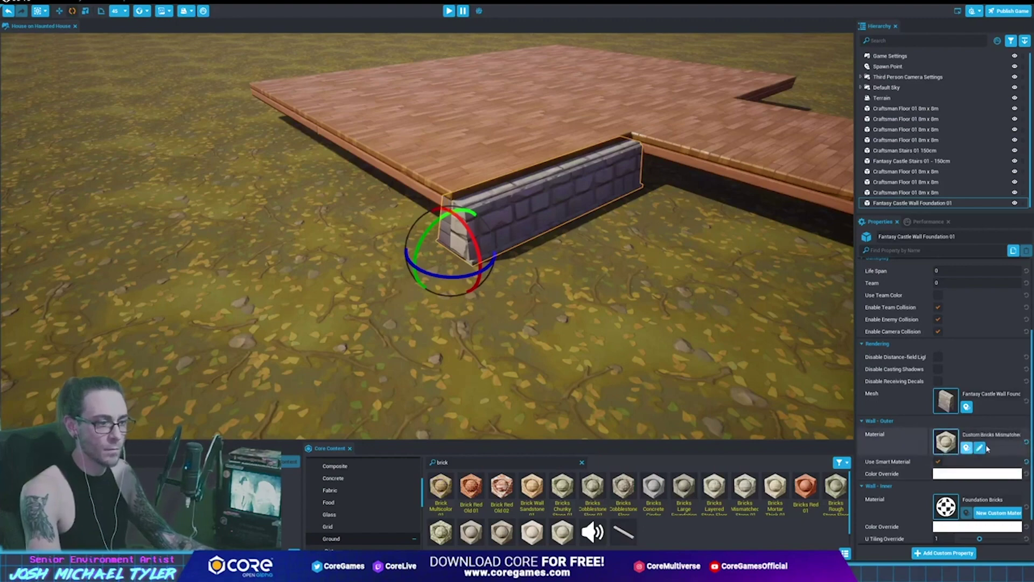
Create a custom copy of the outer material and move the Material Editor aside
click(989, 448)
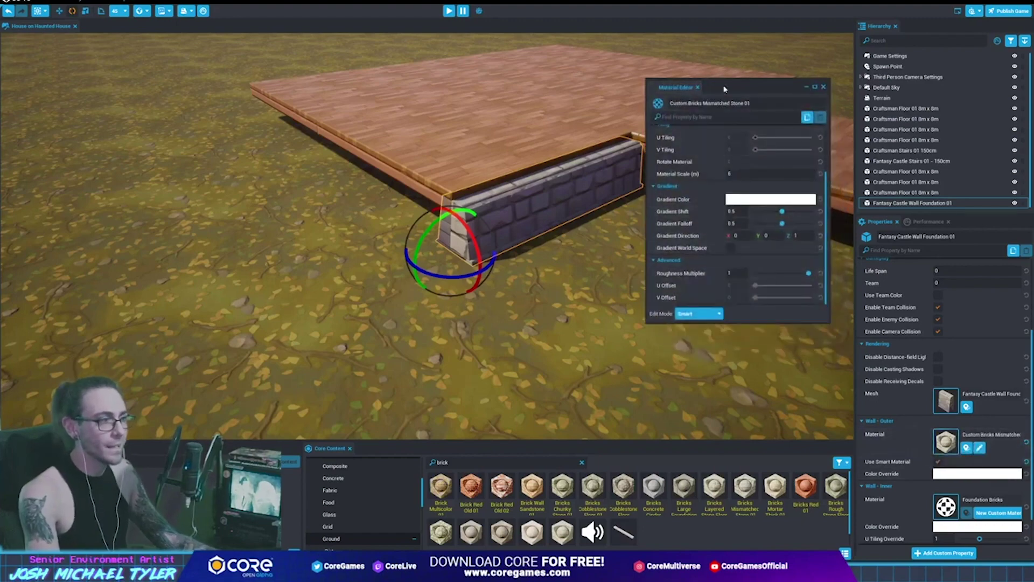
drag(744, 86, 165, 88)
mouse_move(517, 320)
right_down()
mouse_move(527, 303)
mouse_move(505, 227)
right_up()
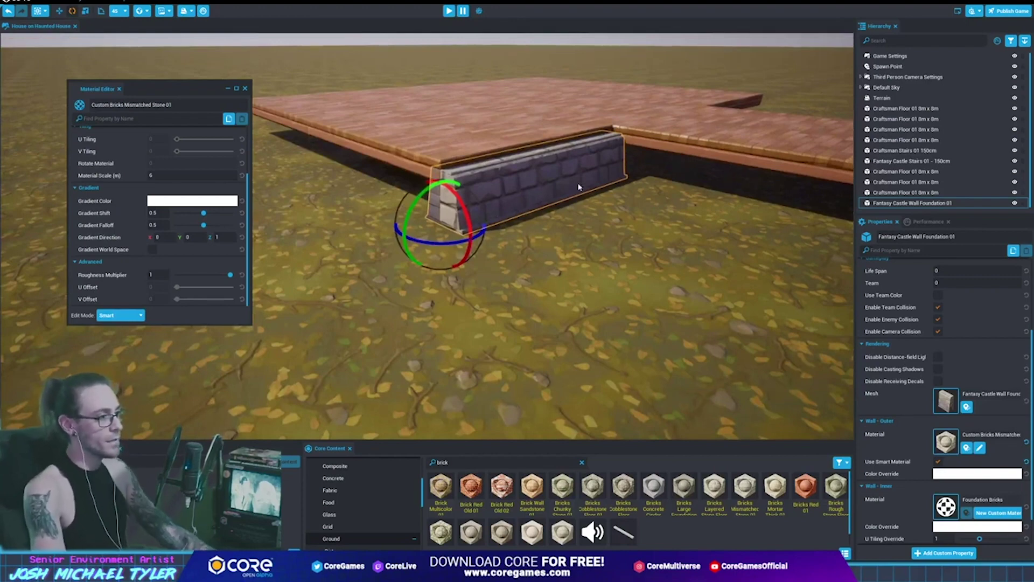
right_drag(541, 194, 507, 196)
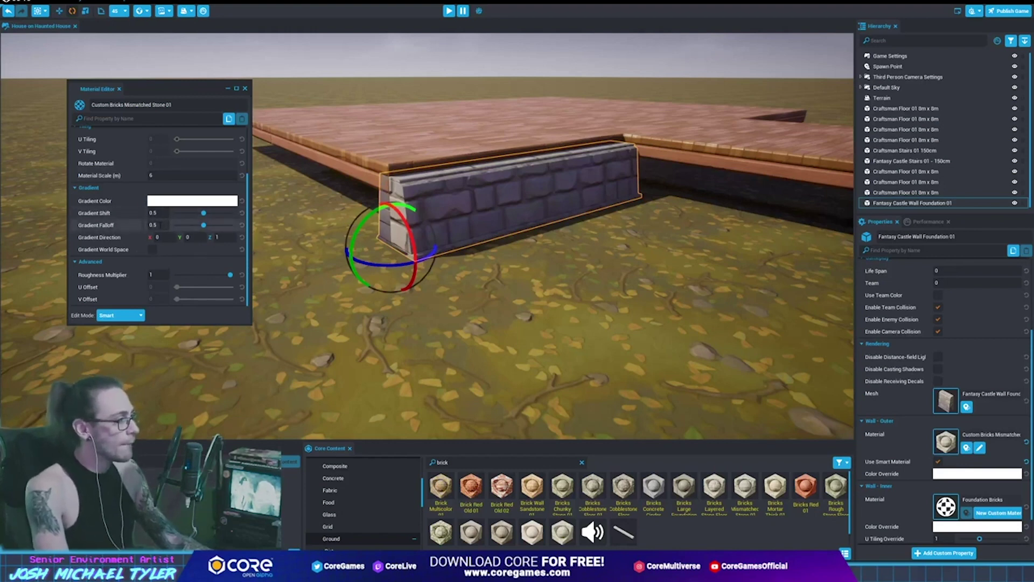
Set a purple gradient colour and reduce Gradient Shift to 0
click(192, 201)
click(261, 287)
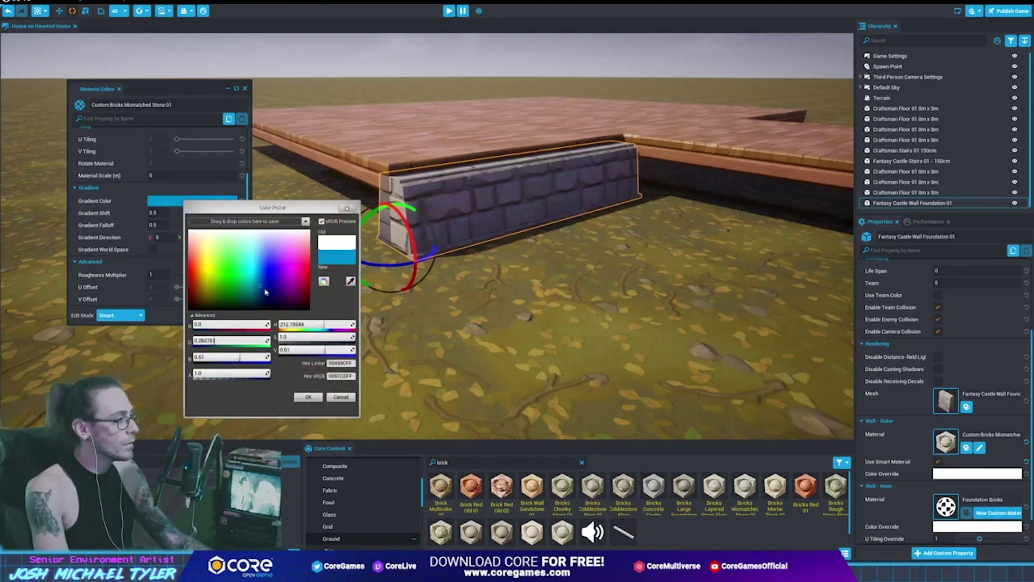
click(276, 294)
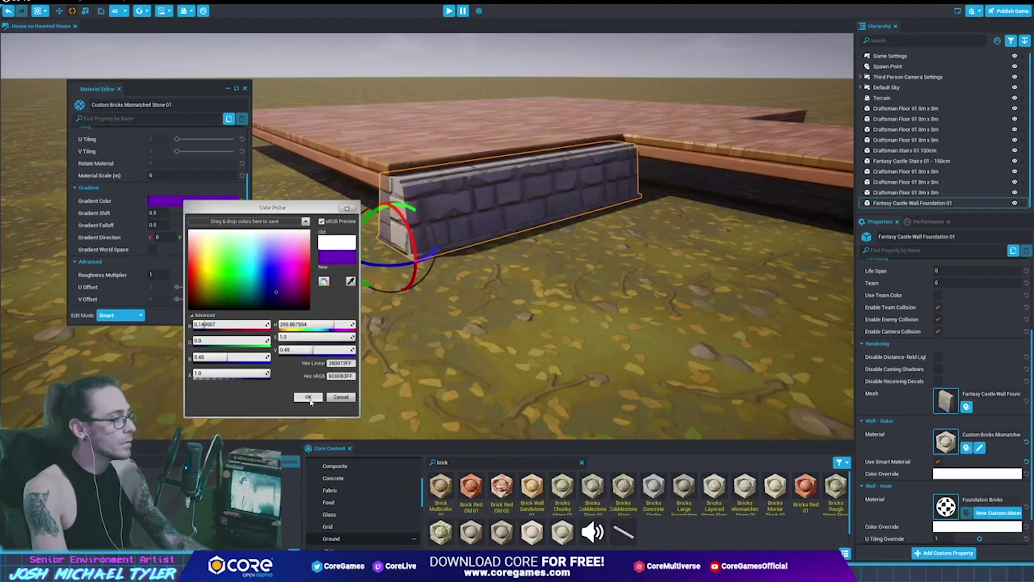
click(310, 400)
key(f)
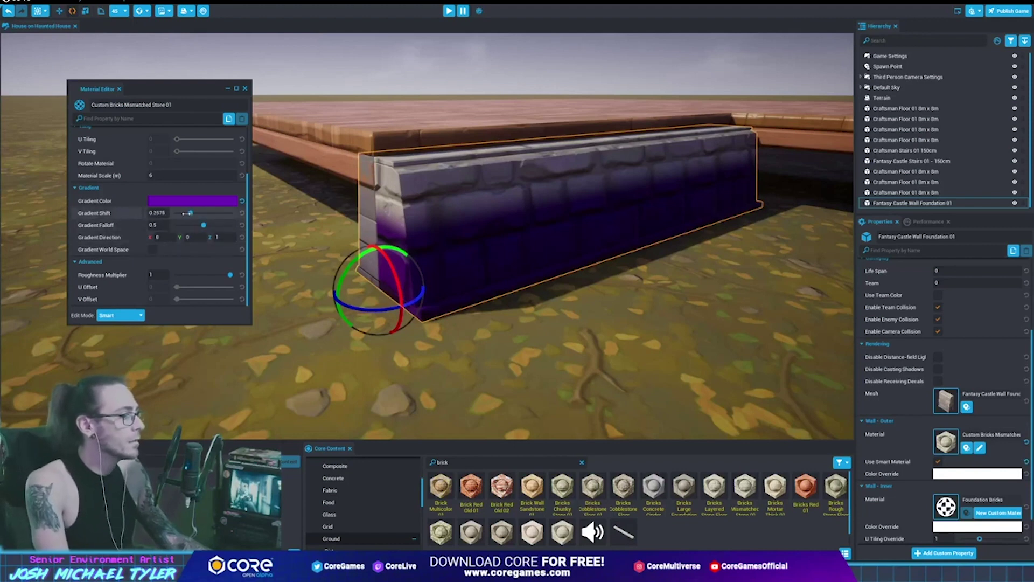
mouse_move(185, 214)
mouse_down()
mouse_move(173, 217)
mouse_move(195, 230)
mouse_move(217, 224)
mouse_up()
Change the gradient colour from purple to gold
click(208, 201)
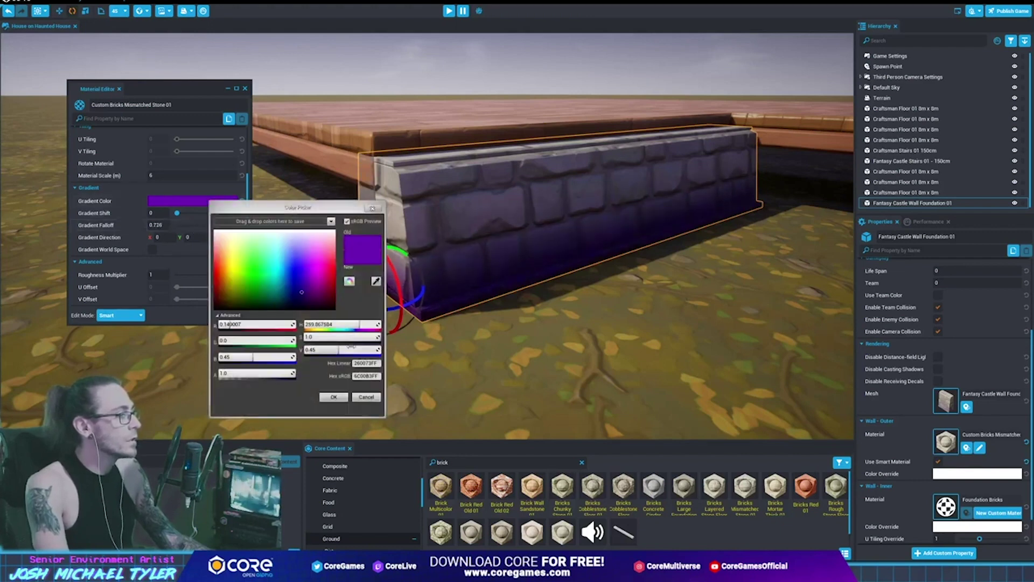
drag(301, 292, 221, 292)
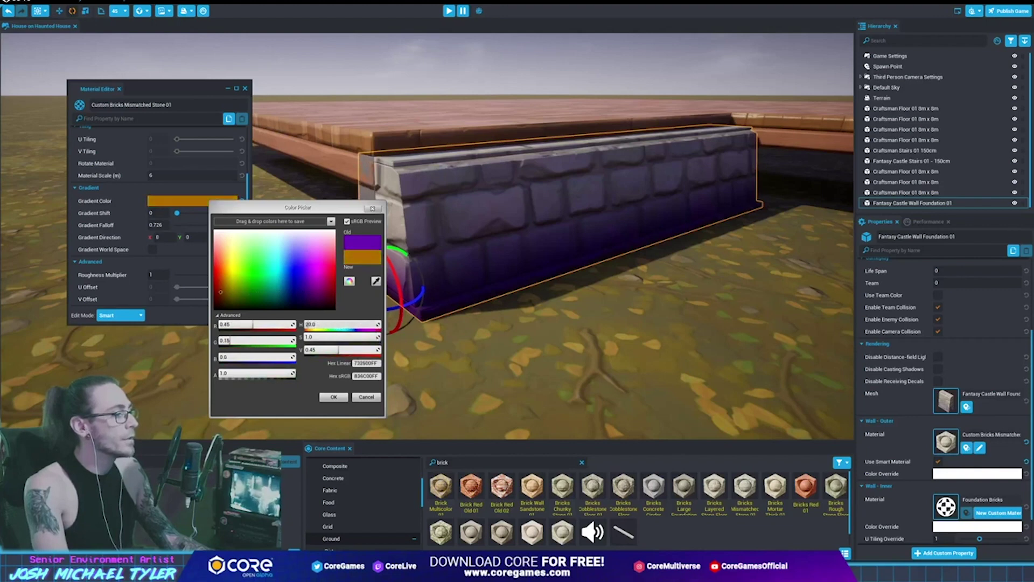
click(334, 397)
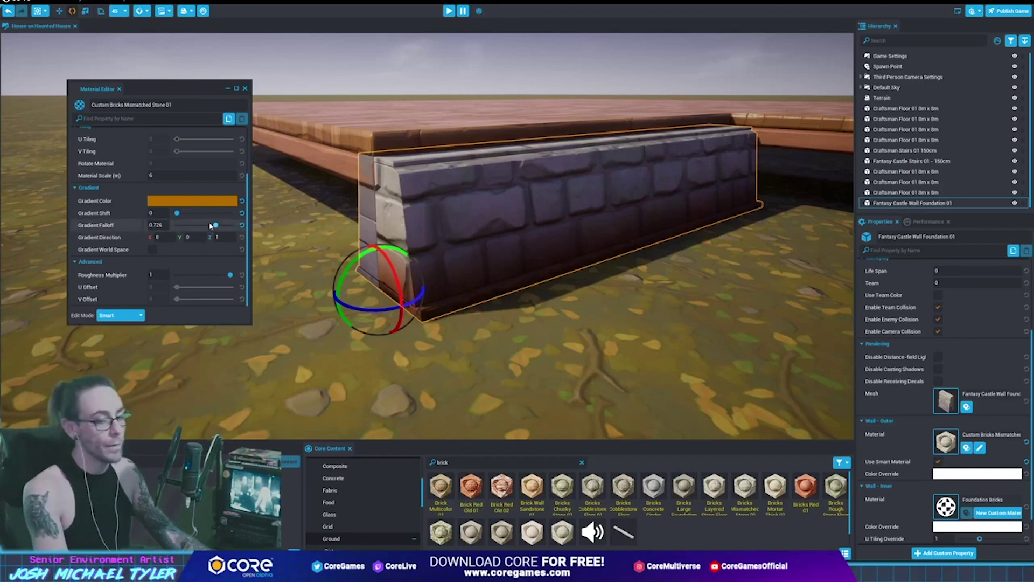
mouse_move(106, 229)
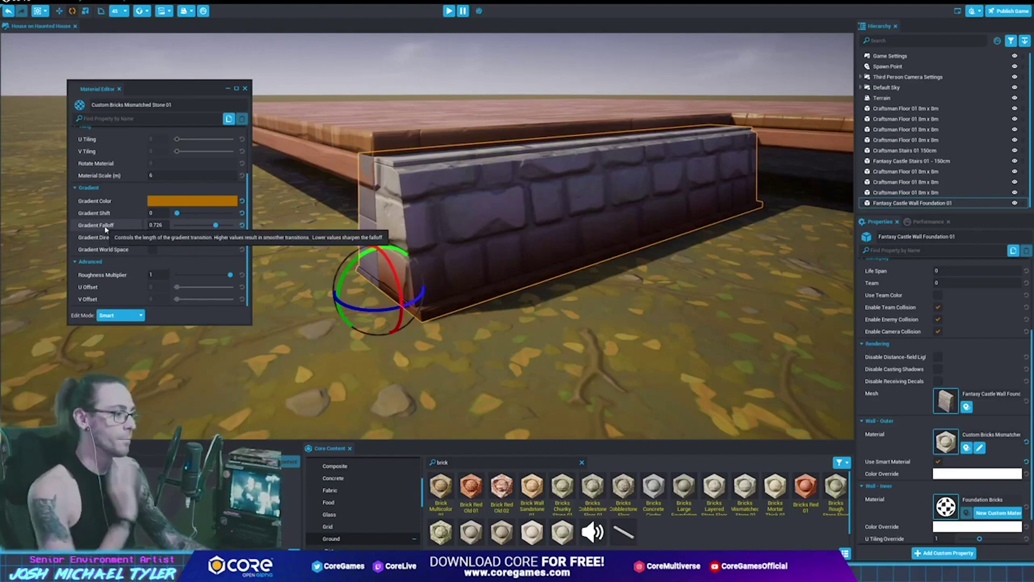
Make the custom material's gradient follow world space
click(361, 517)
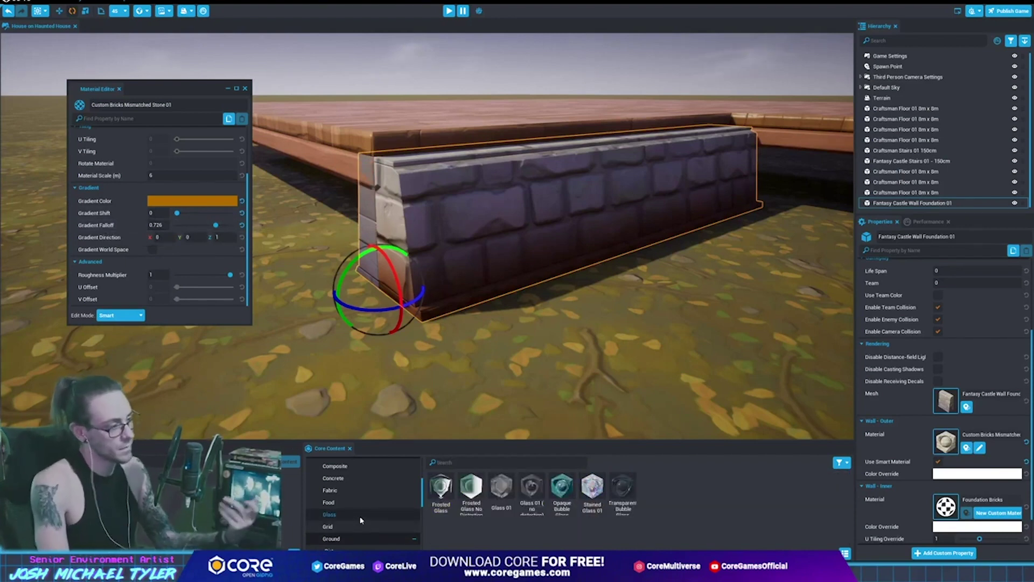
scroll(361, 520, down, 1)
scroll(360, 520, down, 1)
scroll(360, 520, down, 1)
scroll(361, 520, down, 3)
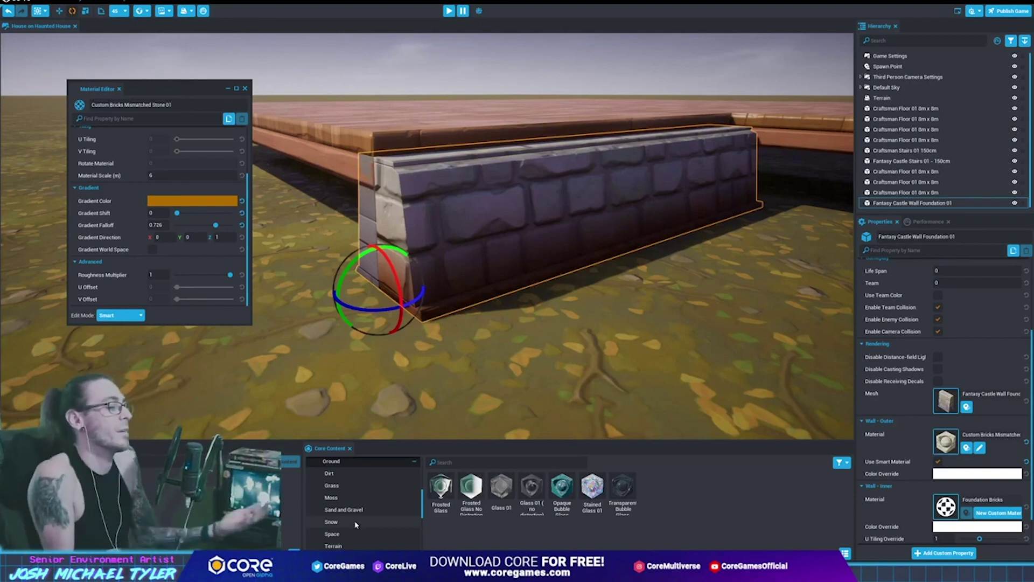
click(152, 250)
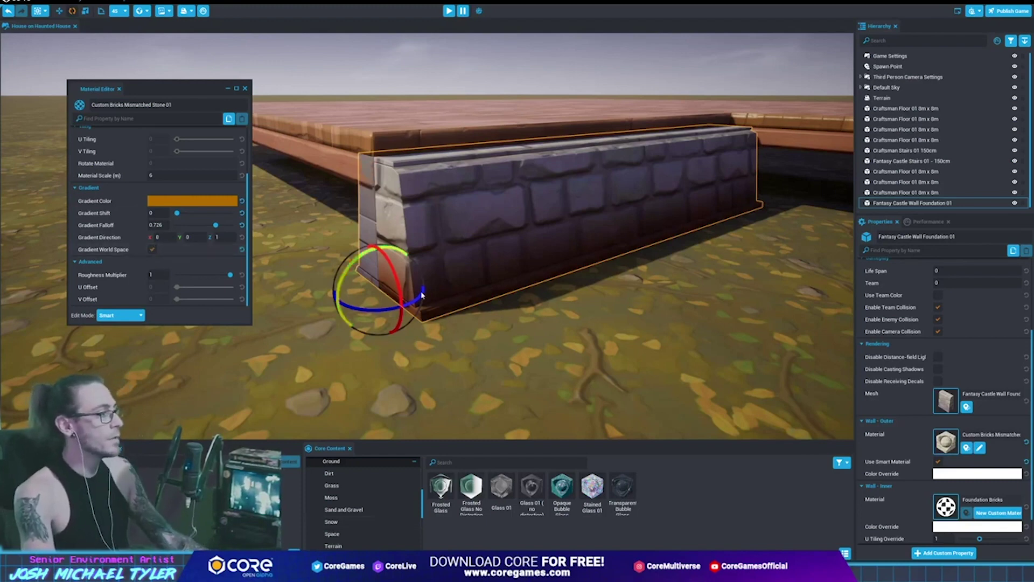
scroll(558, 271, up, 1)
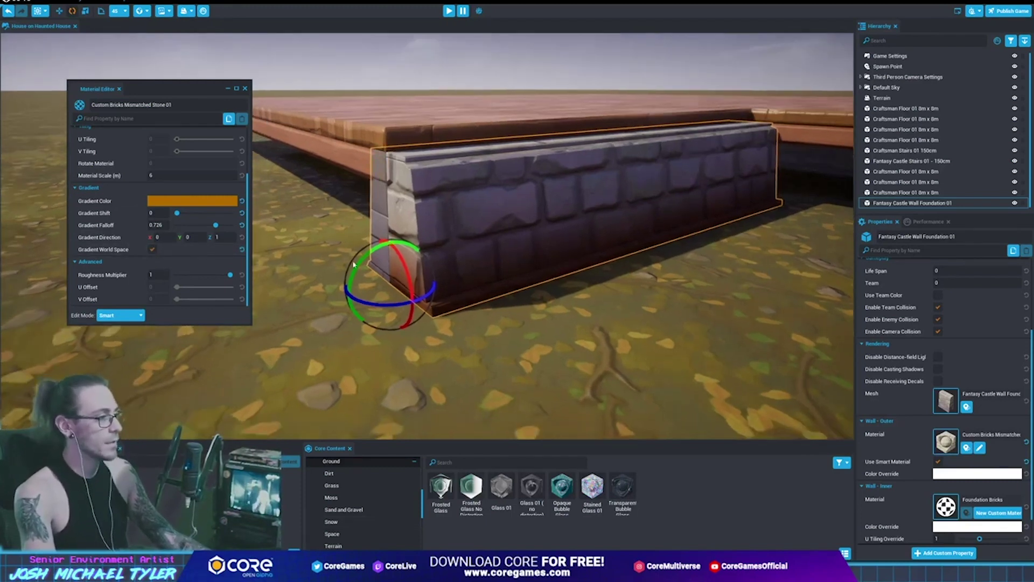
Try tilting the wall by rotation, then undo to keep it flat along the floor edge
drag(361, 263, 536, 222)
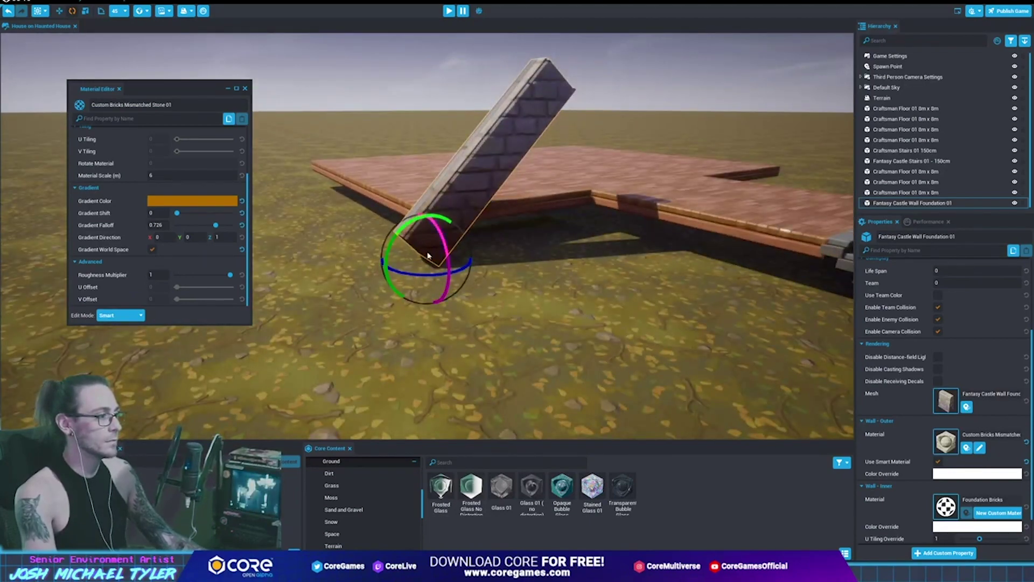
key(ctrl+z)
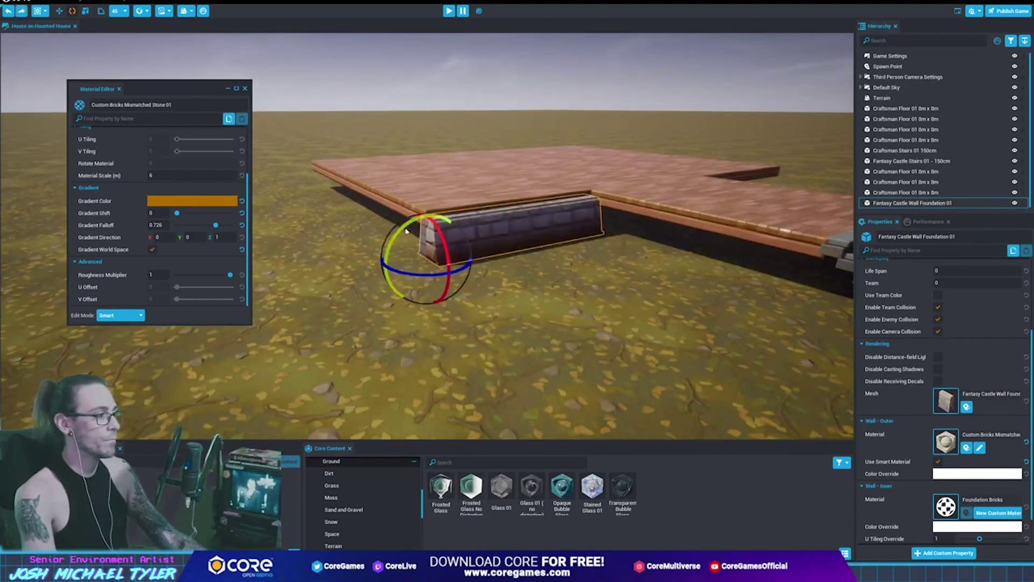
middle_drag(670, 312, 160, 79)
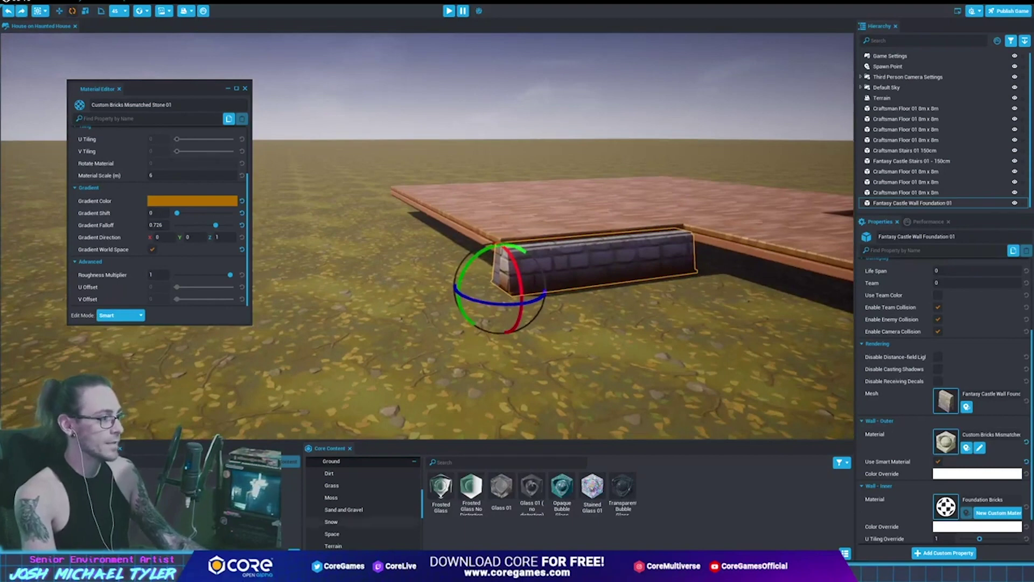
Search 'rocks' and place a Rock 03 boulder on the ground beside the wall
click(442, 462)
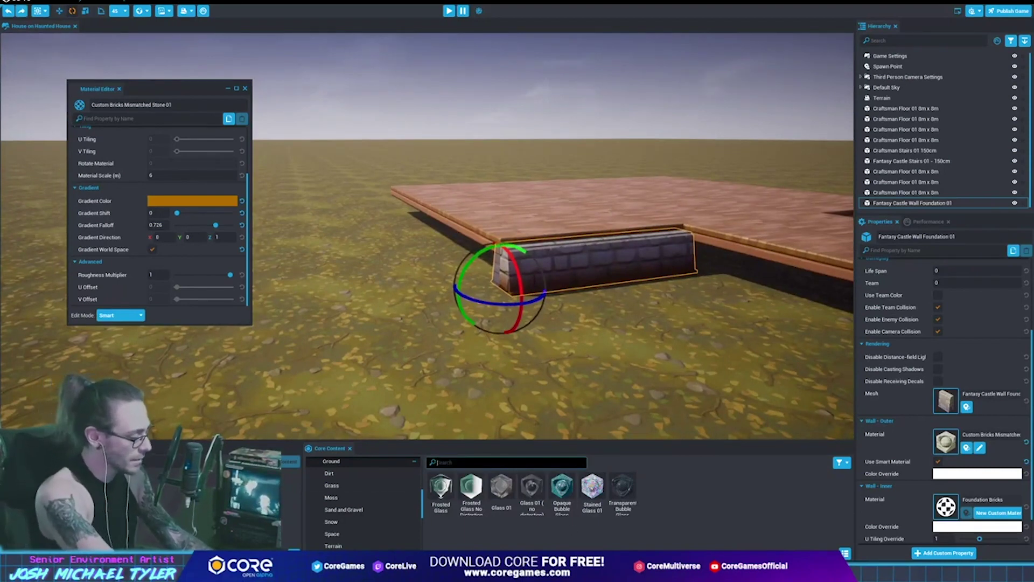
text(rocks)
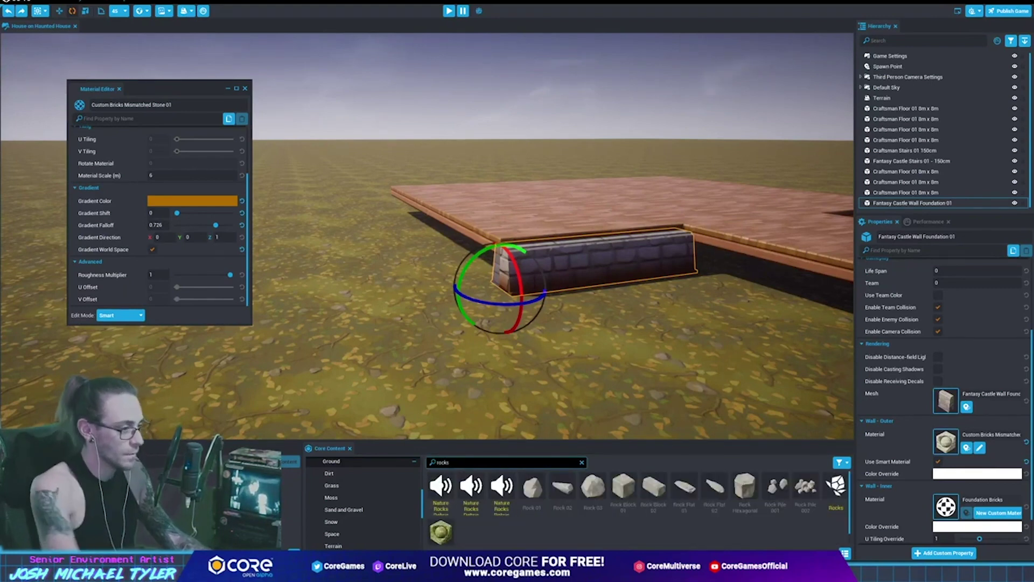
mouse_move(595, 489)
mouse_down()
mouse_move(334, 294)
mouse_move(330, 253)
mouse_up()
key(w)
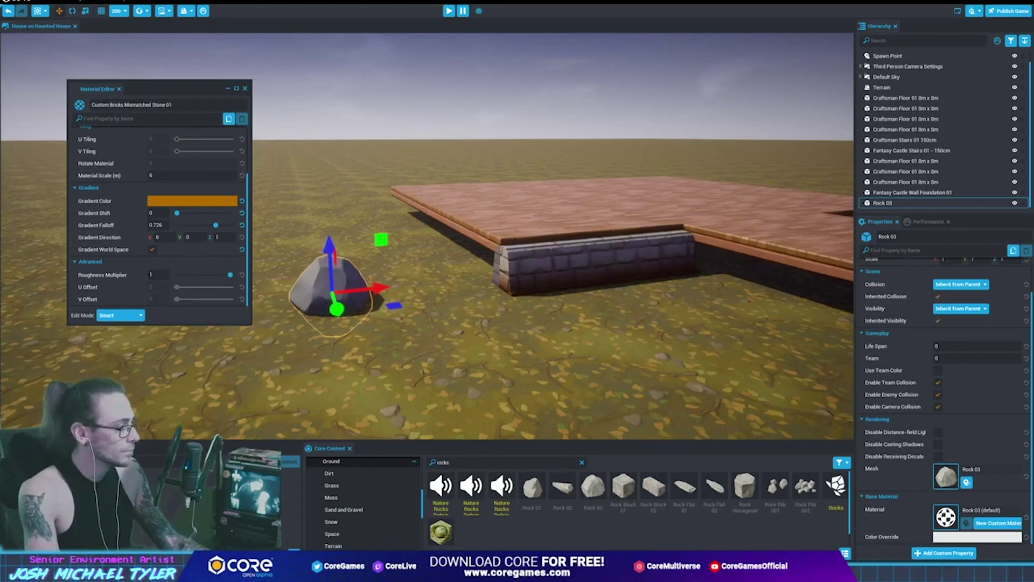
Apply the Custom Bricks Mismatched Stone material to Rock 03
drag(440, 532, 332, 293)
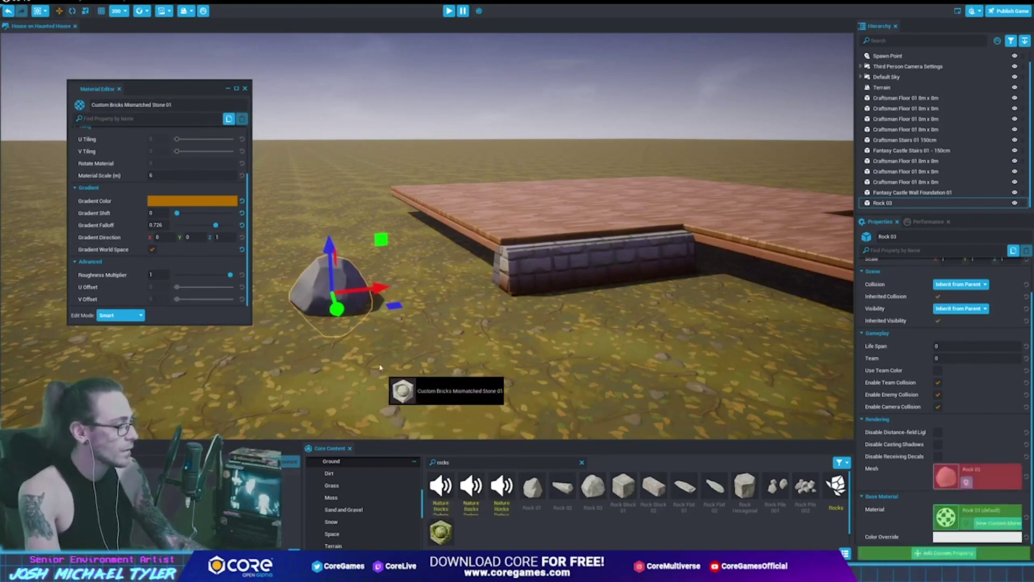
key(f)
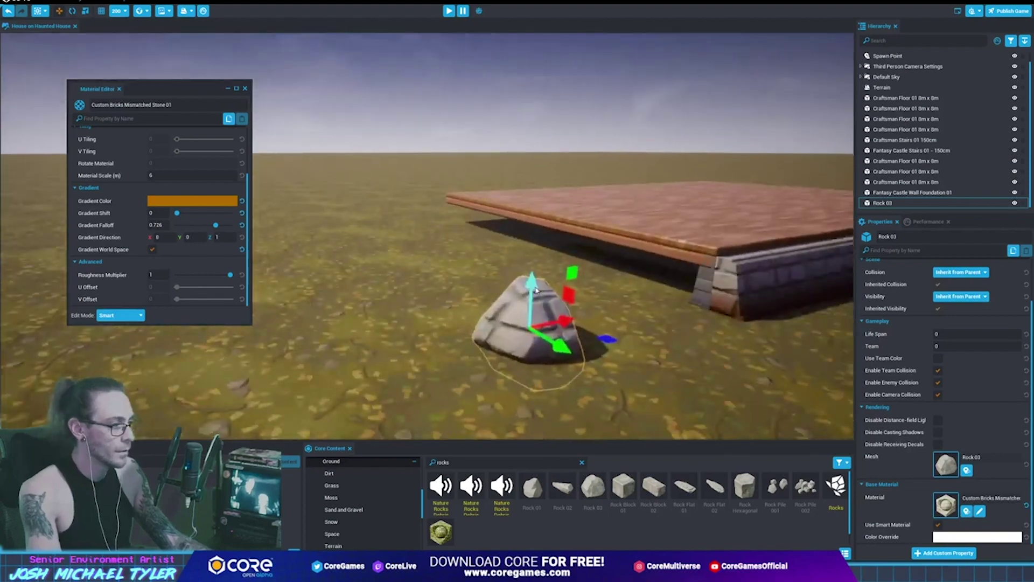
drag(539, 275, 537, 269)
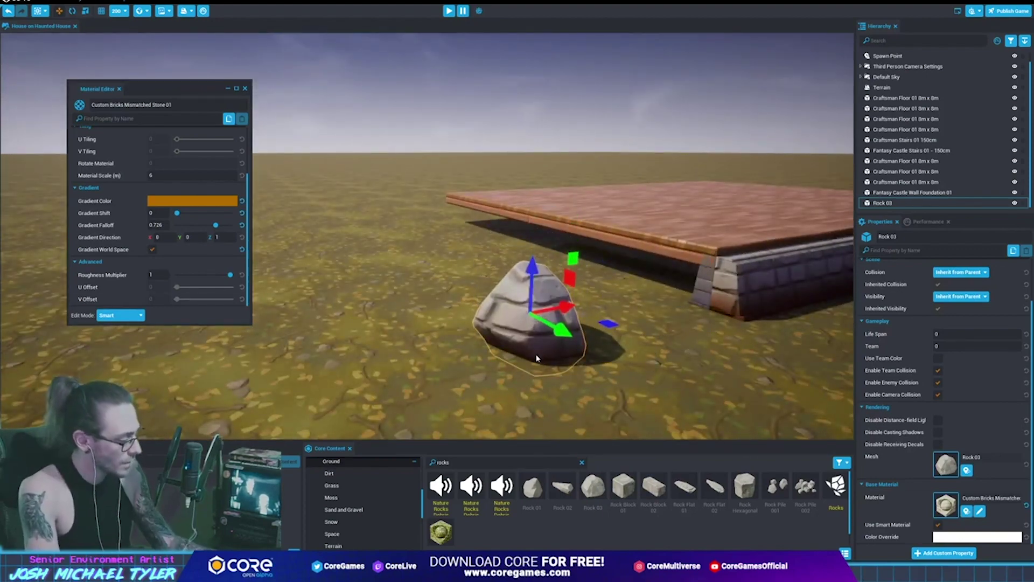
Duplicate the rock, rotating the copy and scaling it up uniformly
key(ctrl+w)
key(e)
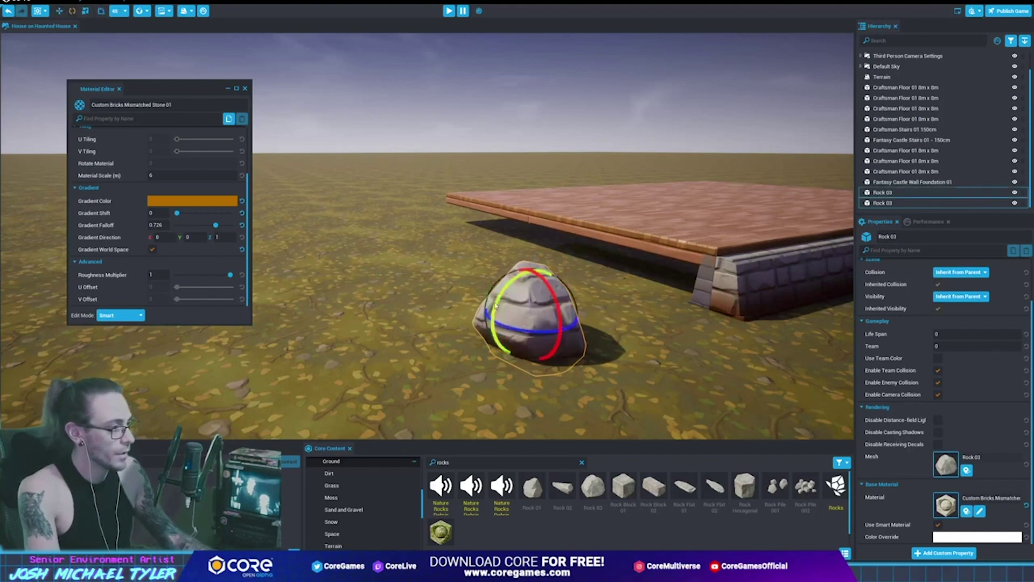
mouse_move(496, 306)
alt+mouse_down()
mouse_move(497, 337)
mouse_move(543, 333)
alt+mouse_up()
key(w)
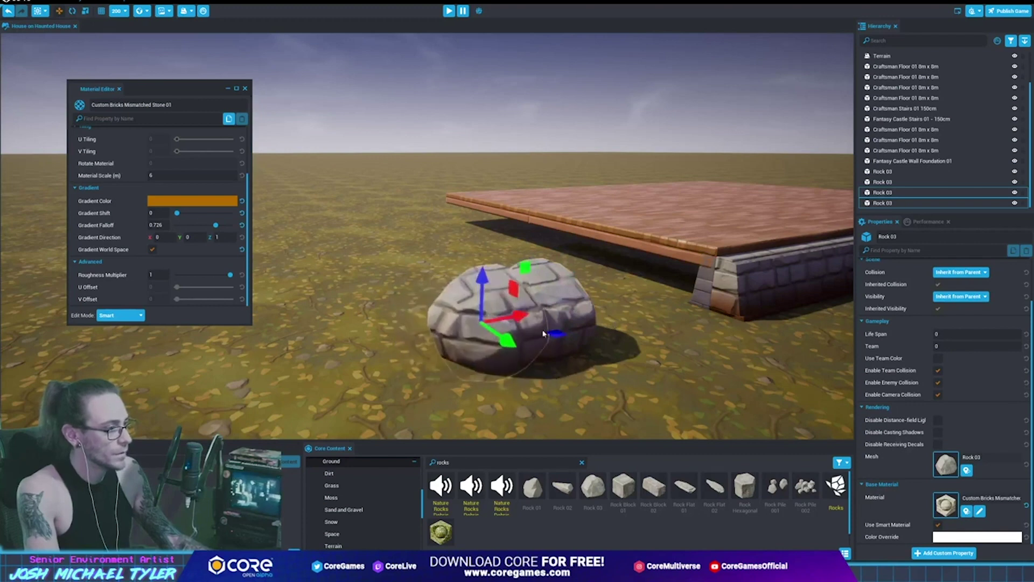
key(r)
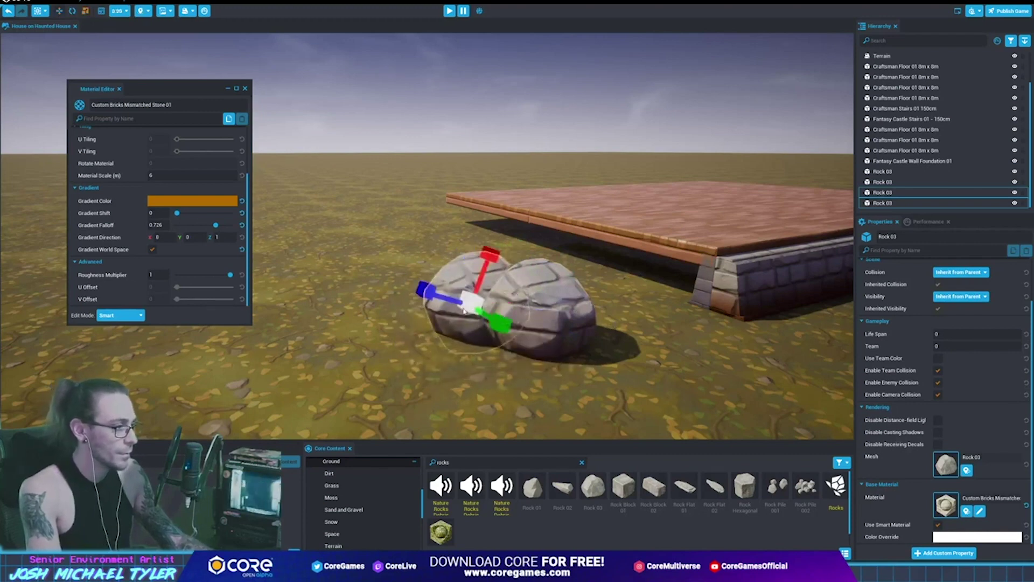
drag(464, 310, 535, 282)
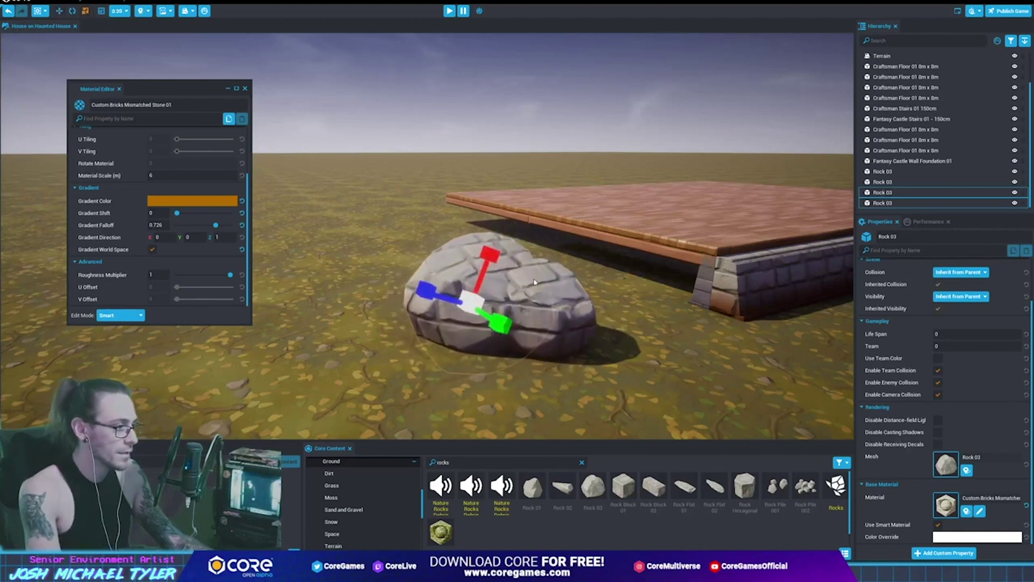
key(w)
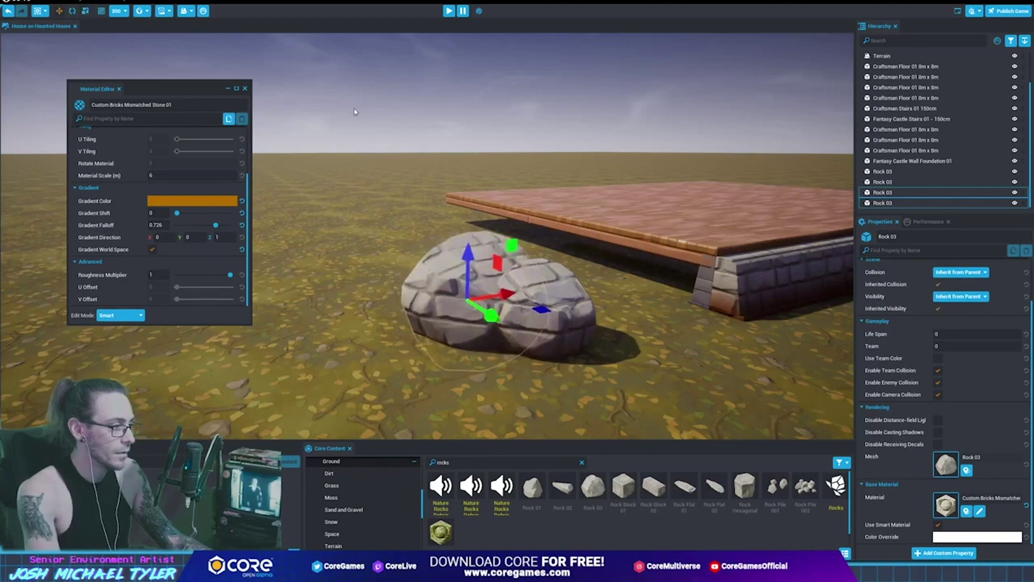
Push the rocks together into one large stone mound
click(355, 112)
mouse_move(355, 112)
right_down()
mouse_move(579, 270)
mouse_move(545, 357)
right_up()
click(544, 357)
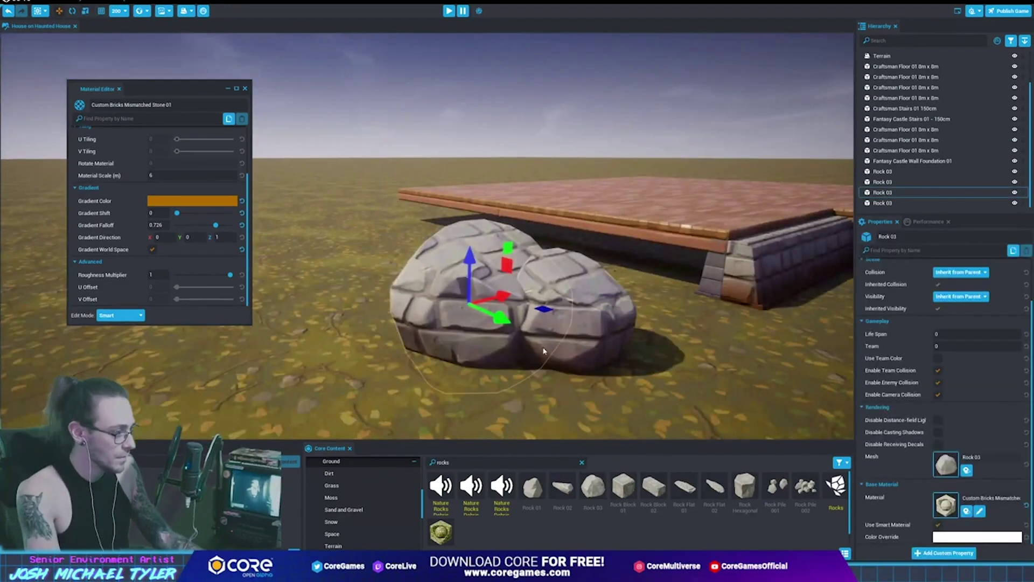
drag(499, 318, 511, 288)
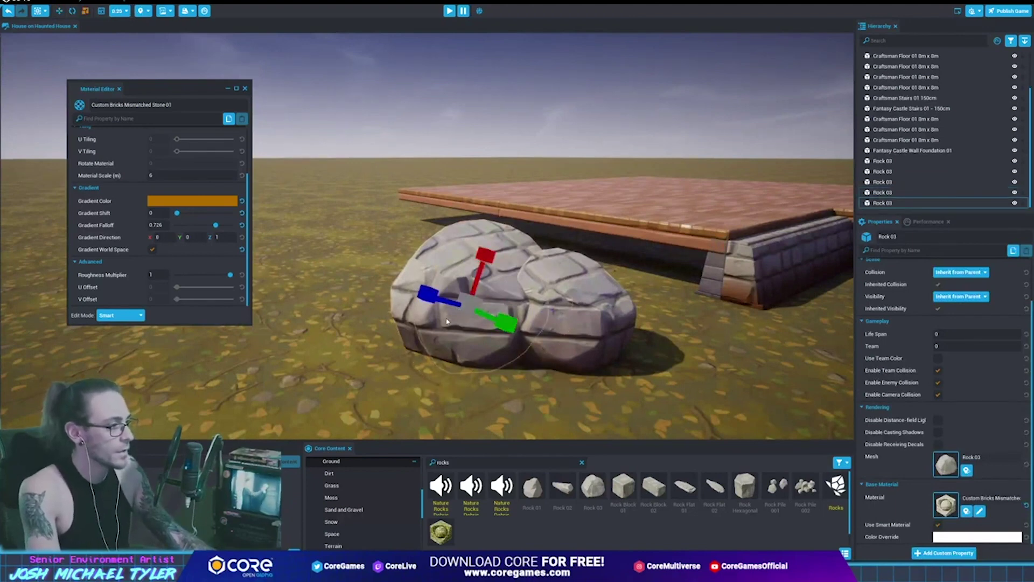
drag(512, 266, 533, 279)
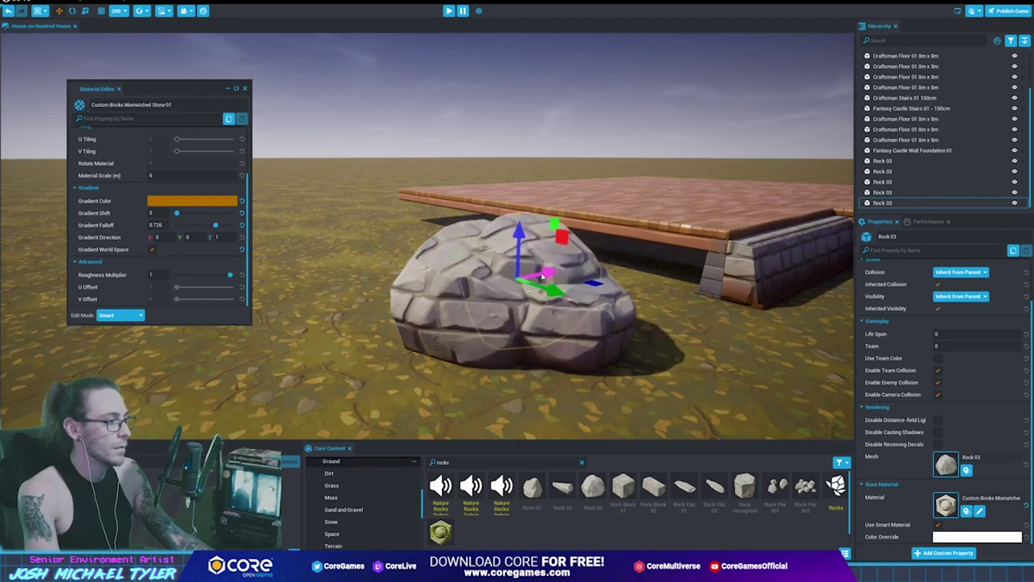
click(473, 166)
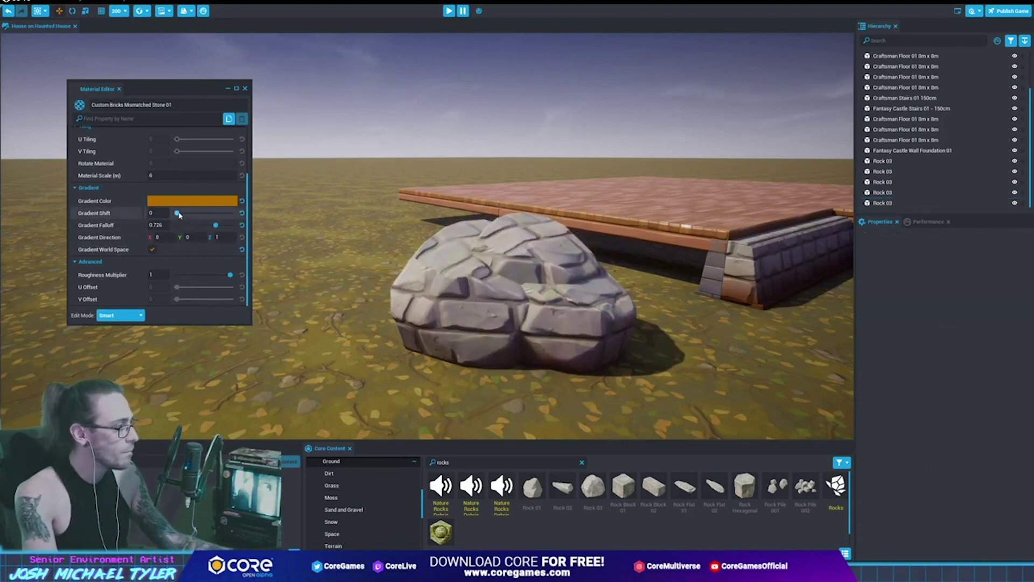
Set the stone material's Gradient Shift to about 0.0012 and Gradient Falloff to 0.4087
drag(181, 213, 185, 215)
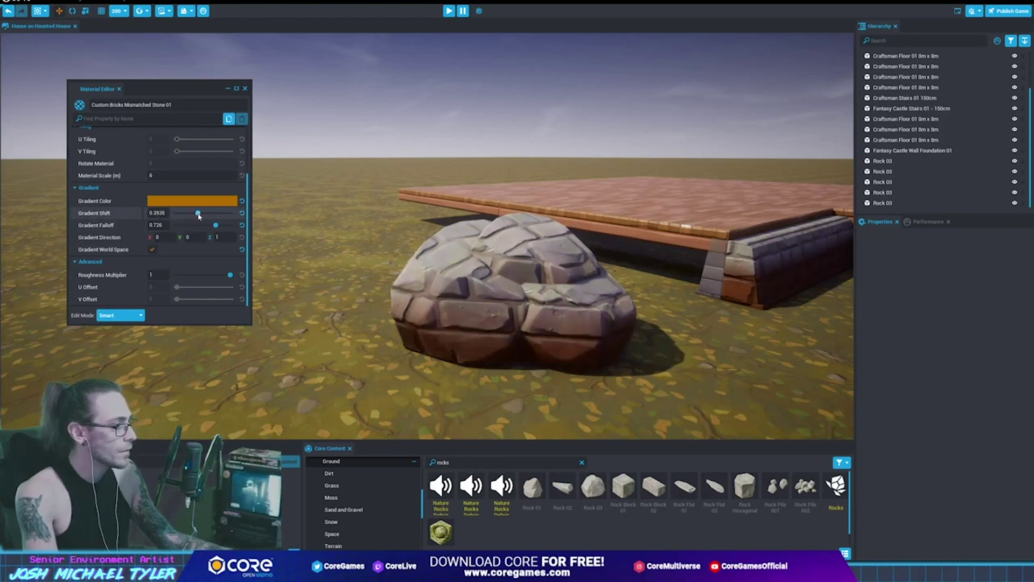
click(199, 224)
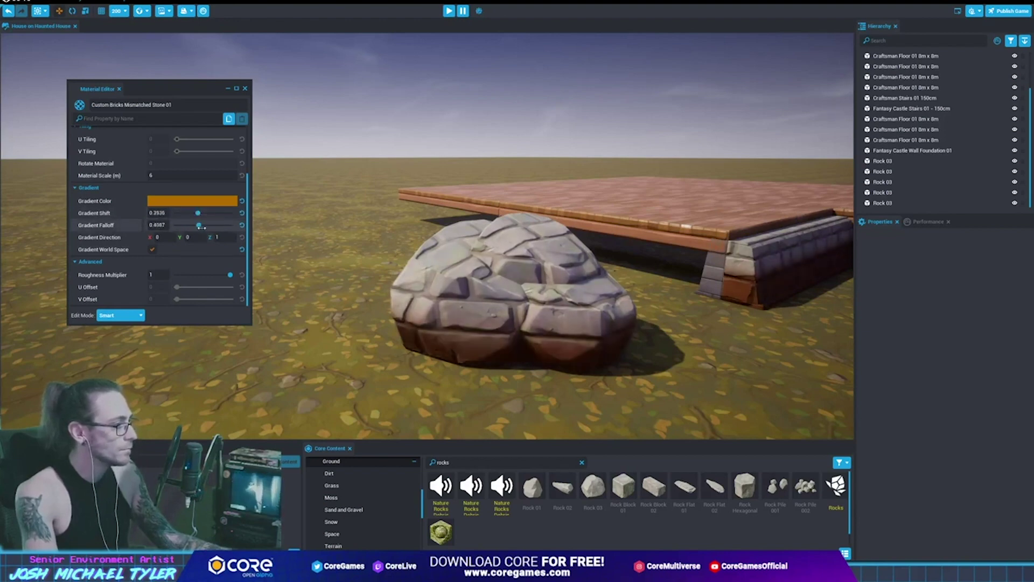
drag(201, 227, 215, 233)
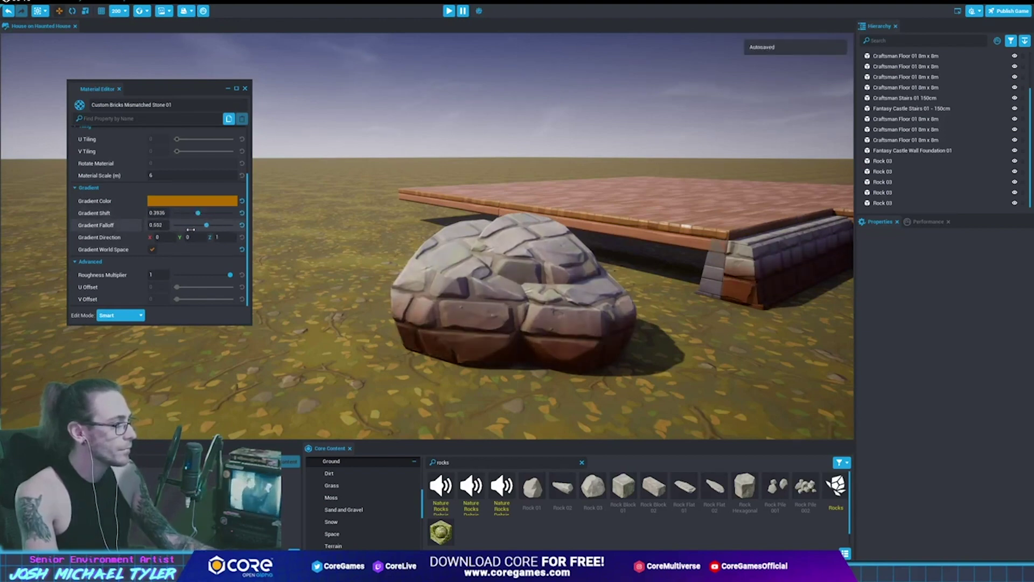
click(189, 231)
mouse_move(189, 233)
mouse_down()
mouse_move(198, 226)
mouse_move(177, 213)
mouse_up()
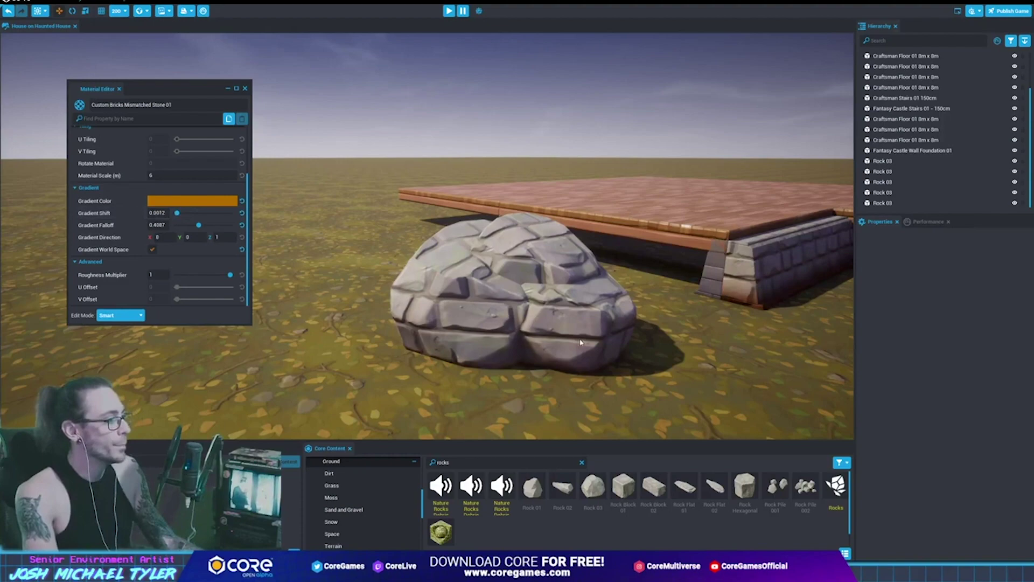
Place a duplicate Rock 03 apart from the mound on the grass
click(520, 332)
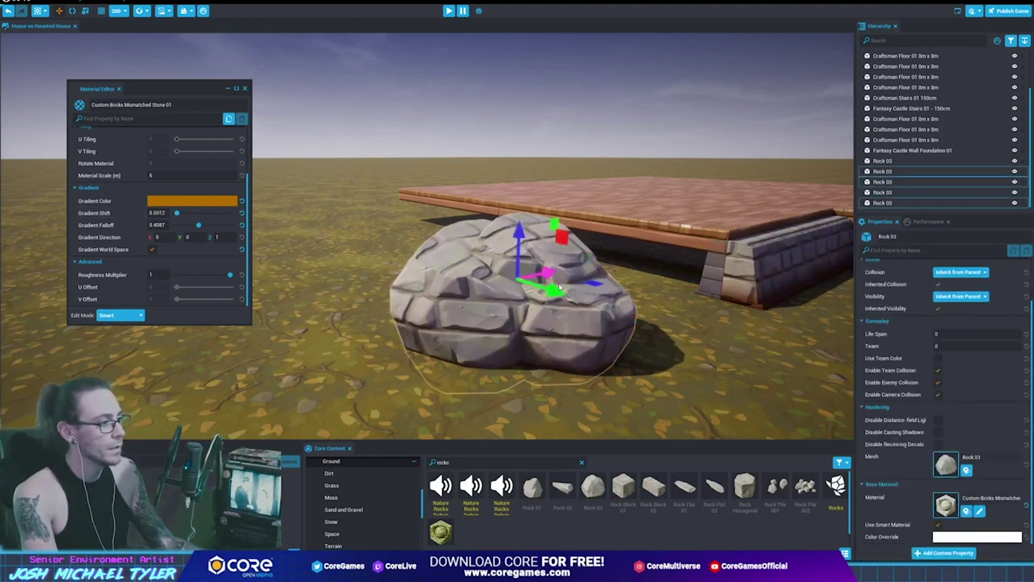
key(f)
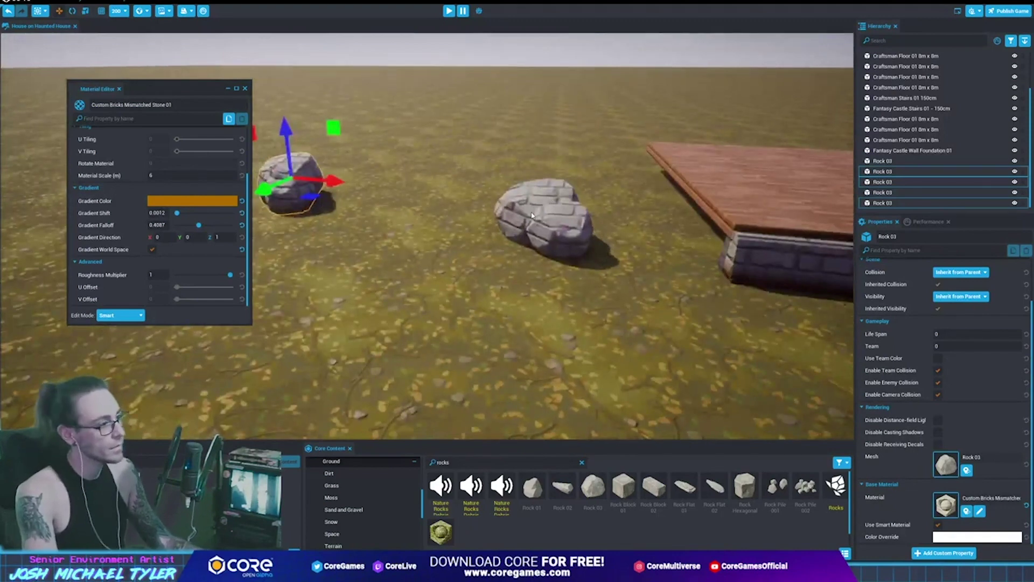
drag(285, 177, 499, 213)
key(ctrl+z)
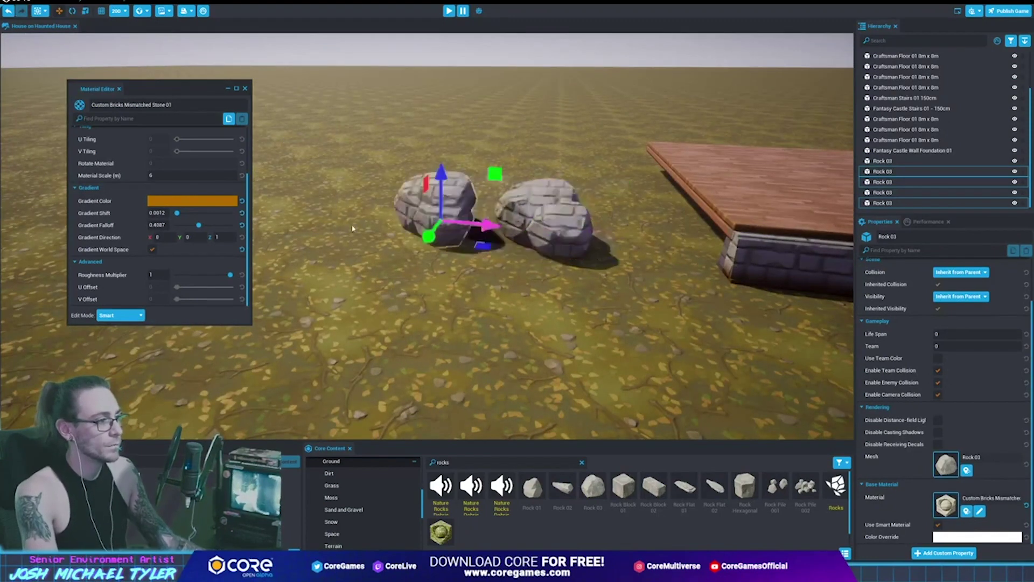
key(ctrl+z)
drag(154, 88, 260, 110)
key(ctrl+y)
key(f)
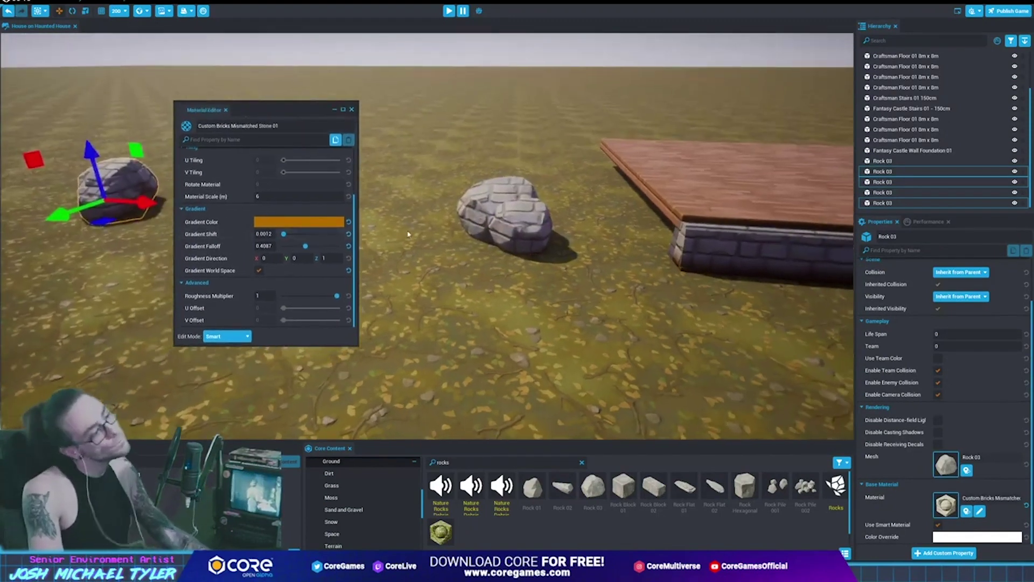
scroll(551, 251, up, 3)
scroll(679, 245, up, 2)
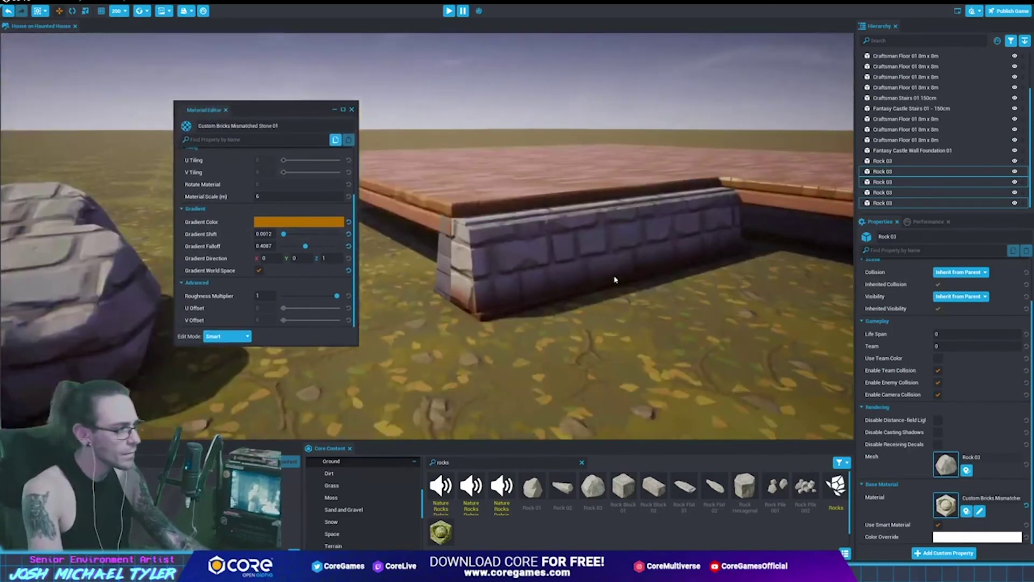
scroll(614, 280, up, 2)
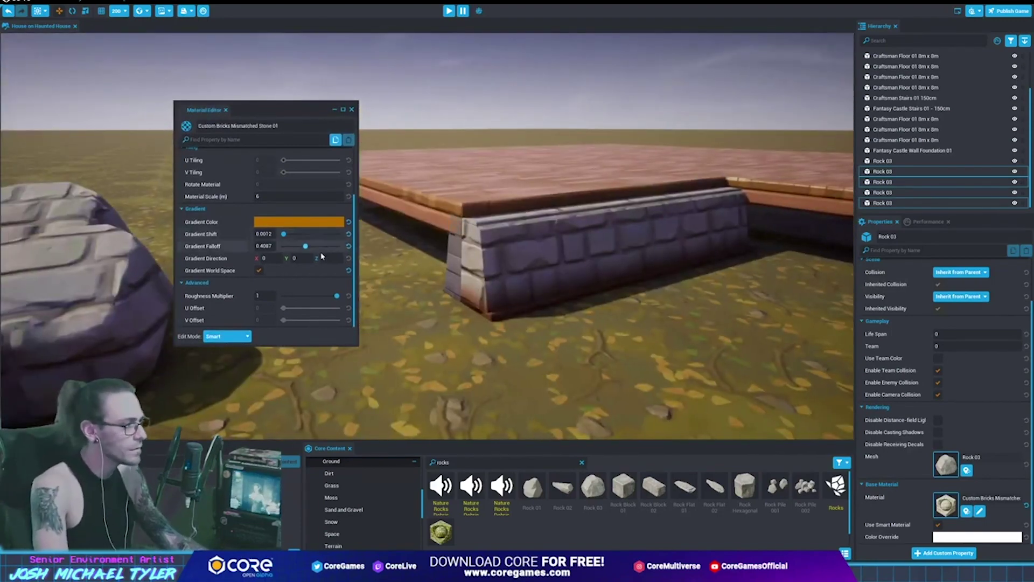
Make the gradient colour paler, entering 0.511704 and 0.304056 and lowering saturation
click(316, 225)
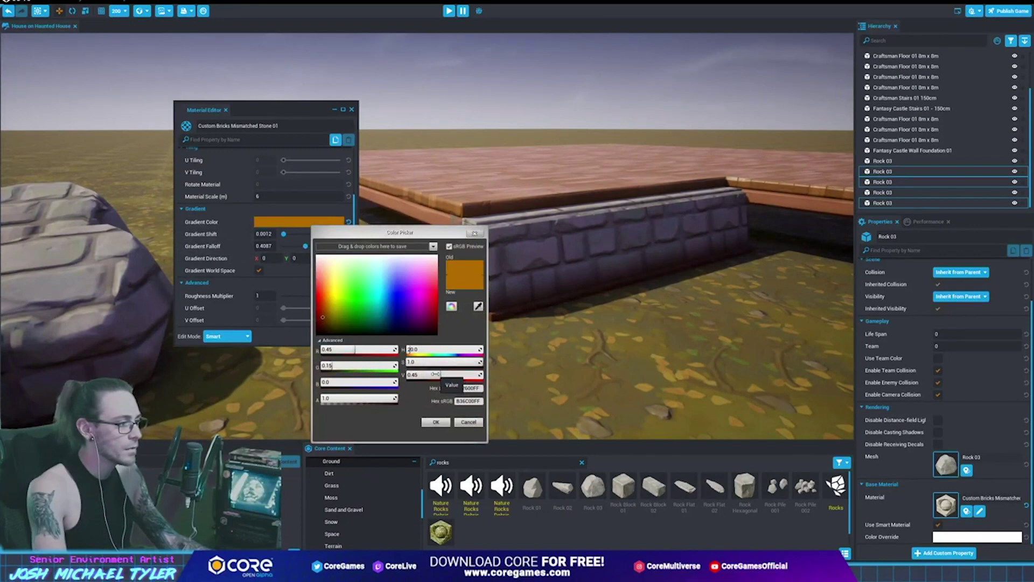
drag(439, 376, 482, 374)
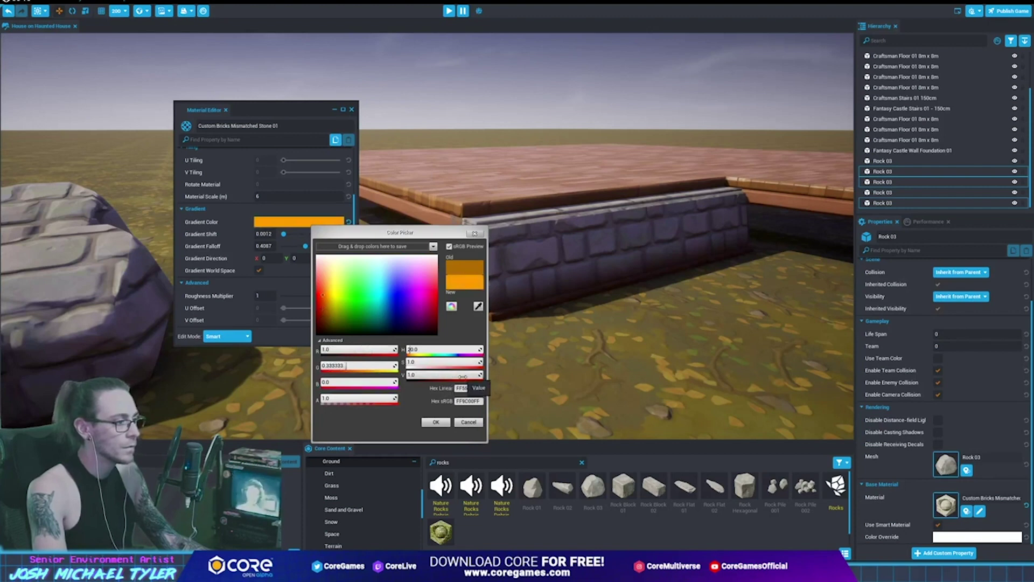
text(0.511704)
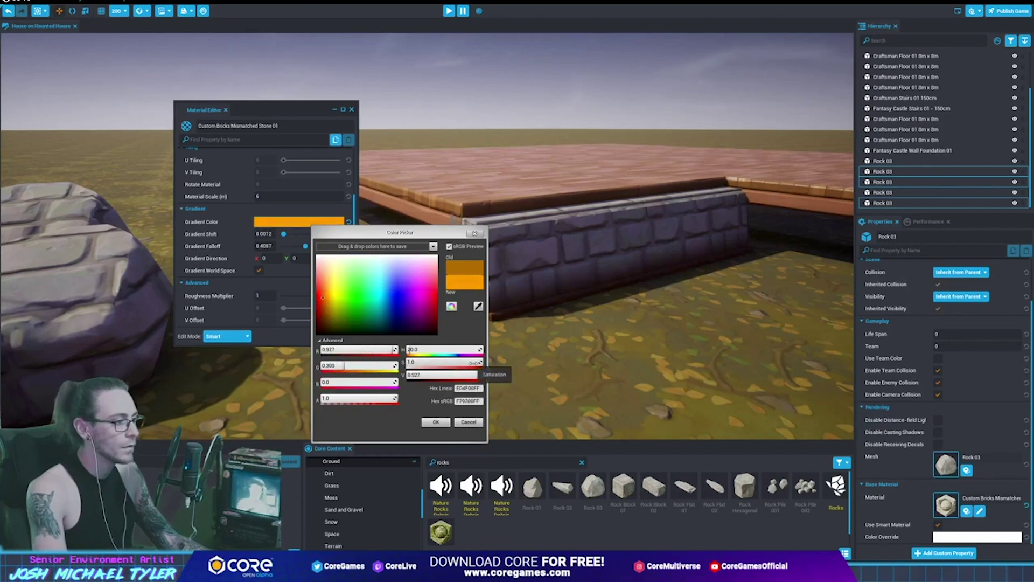
key(Tab)
text(0.304056)
mouse_move(472, 362)
mouse_down()
mouse_move(423, 362)
mouse_move(479, 362)
mouse_move(469, 384)
mouse_up()
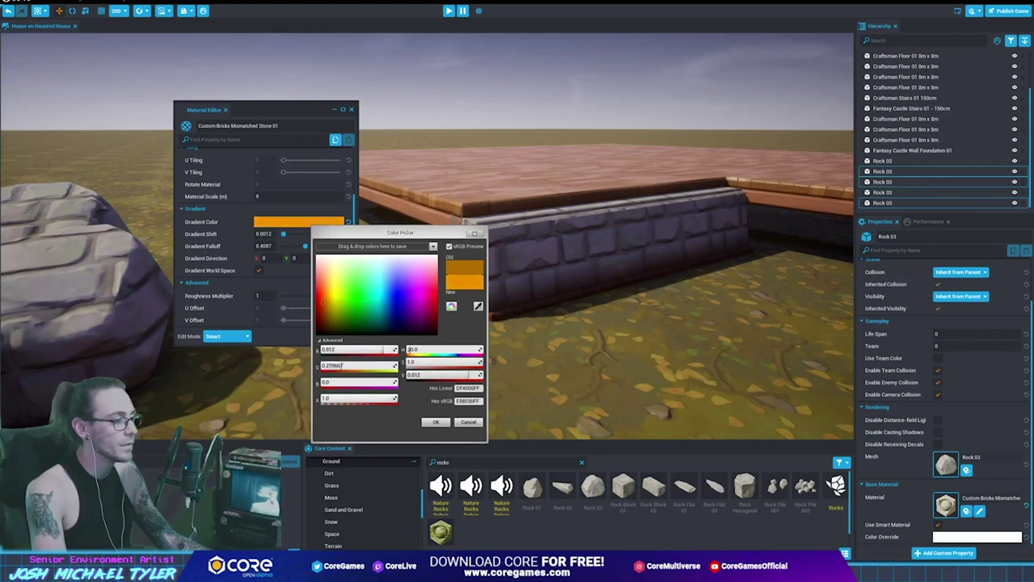
click(443, 423)
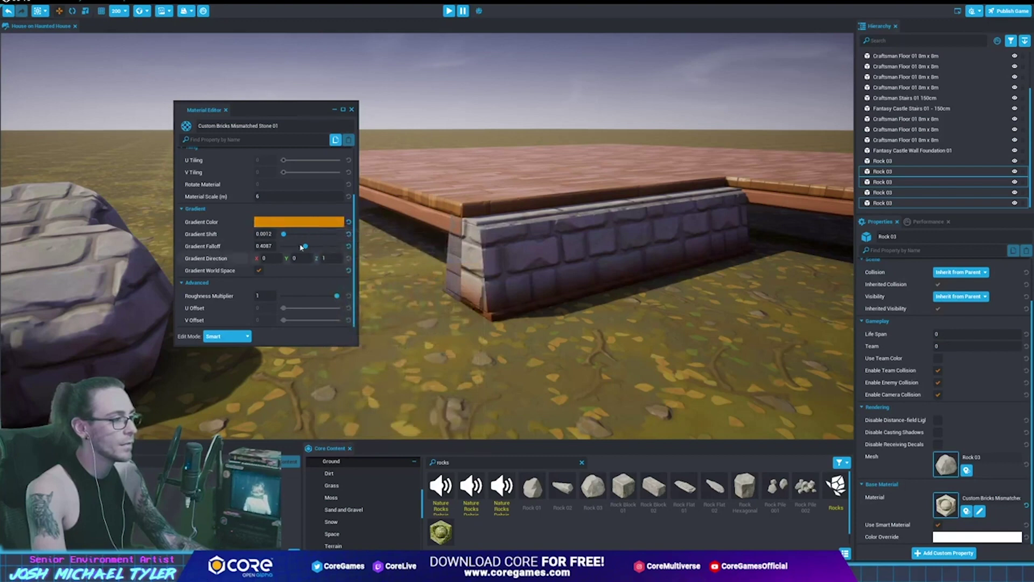
Refine the gradient colour again until it settles on a pale peach tone
click(299, 222)
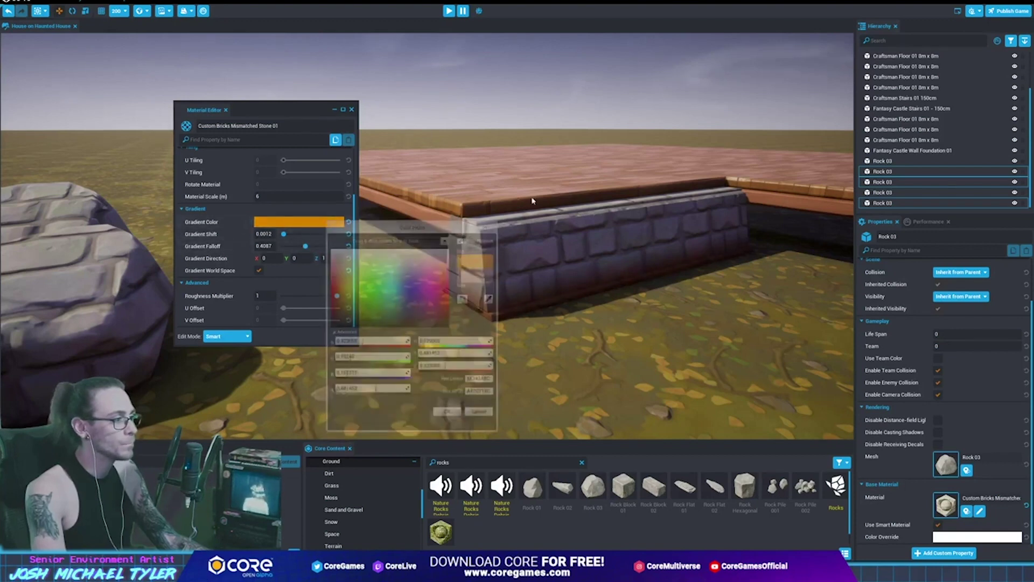
mouse_move(463, 369)
mouse_down()
mouse_move(495, 369)
mouse_move(496, 356)
mouse_up()
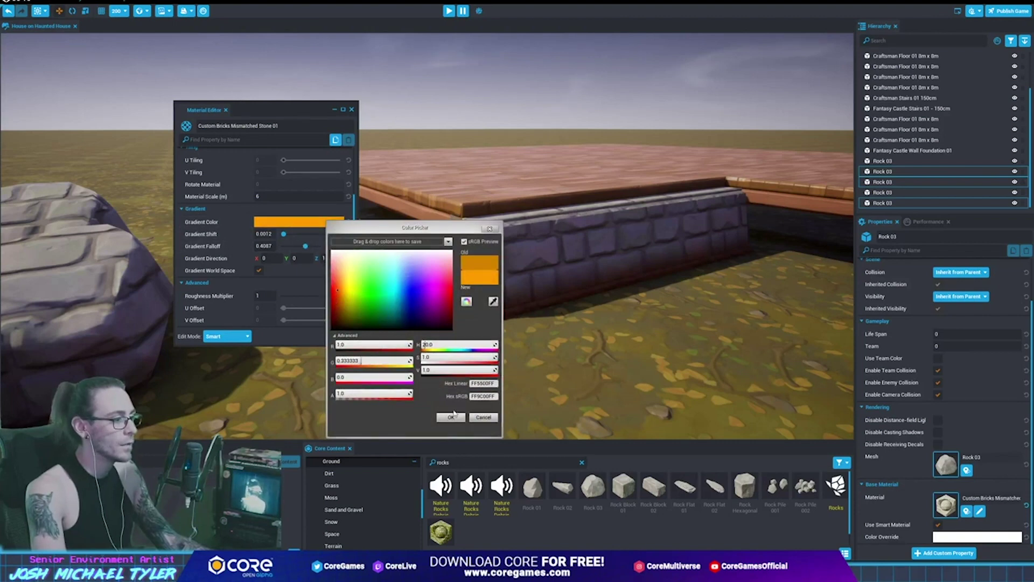
click(451, 418)
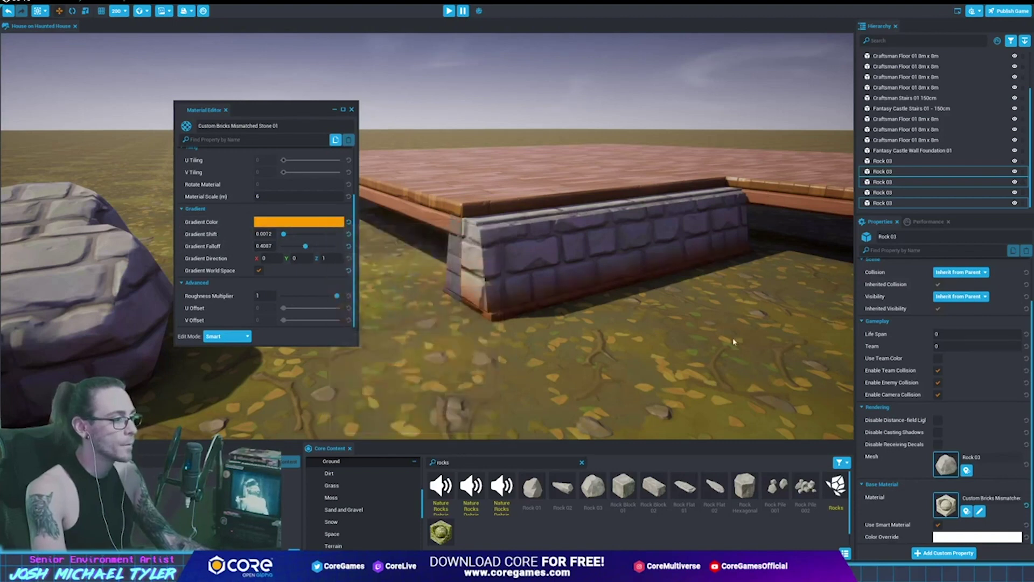
click(320, 222)
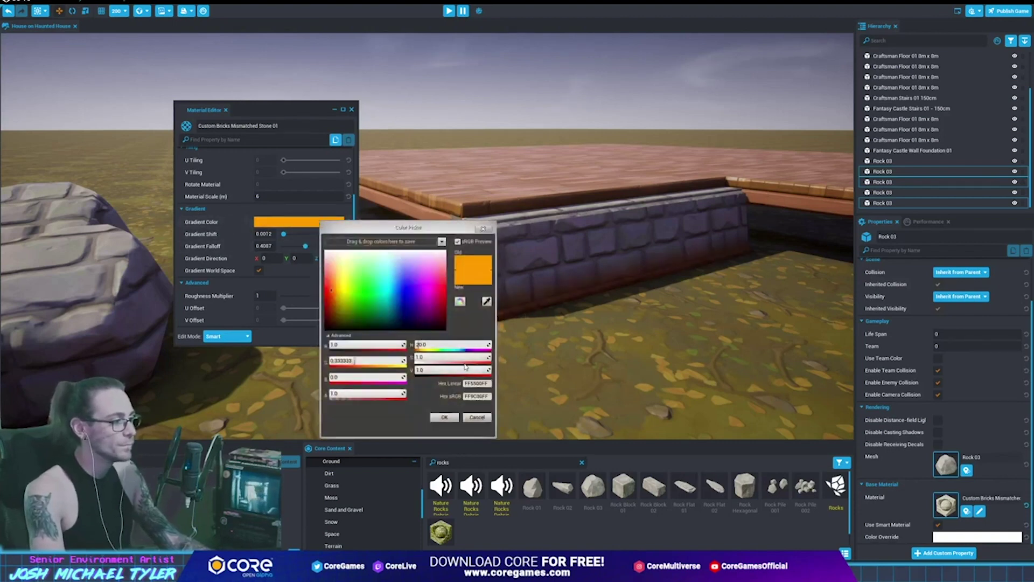
drag(474, 356, 457, 357)
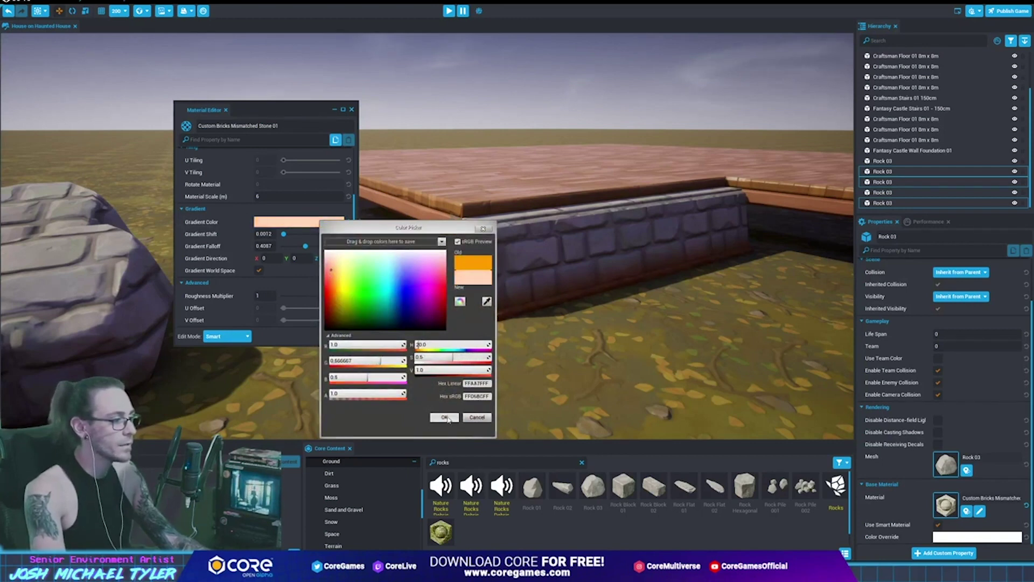
click(445, 418)
right_drag(419, 300, 544, 313)
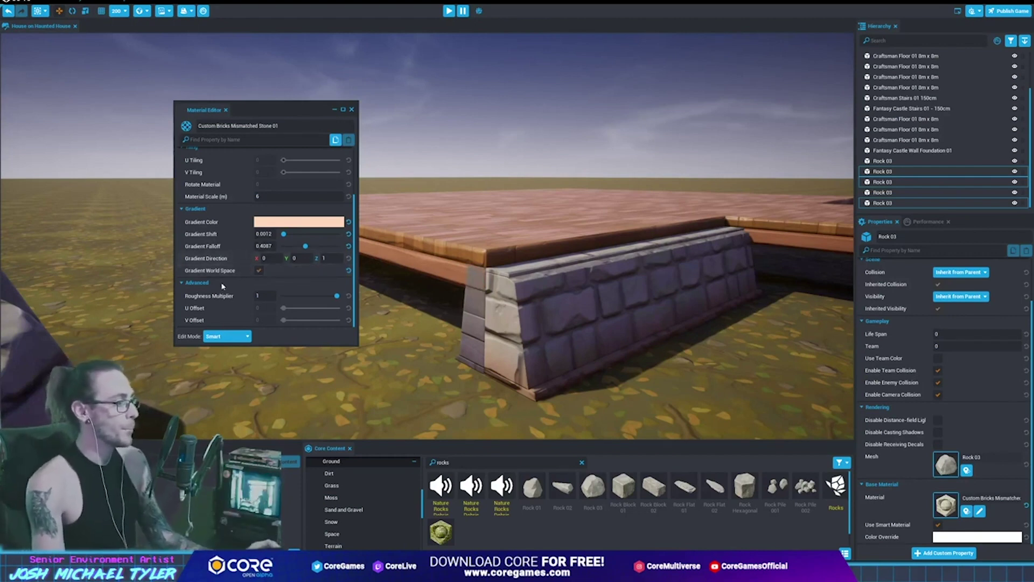
scroll(222, 286, up, 2)
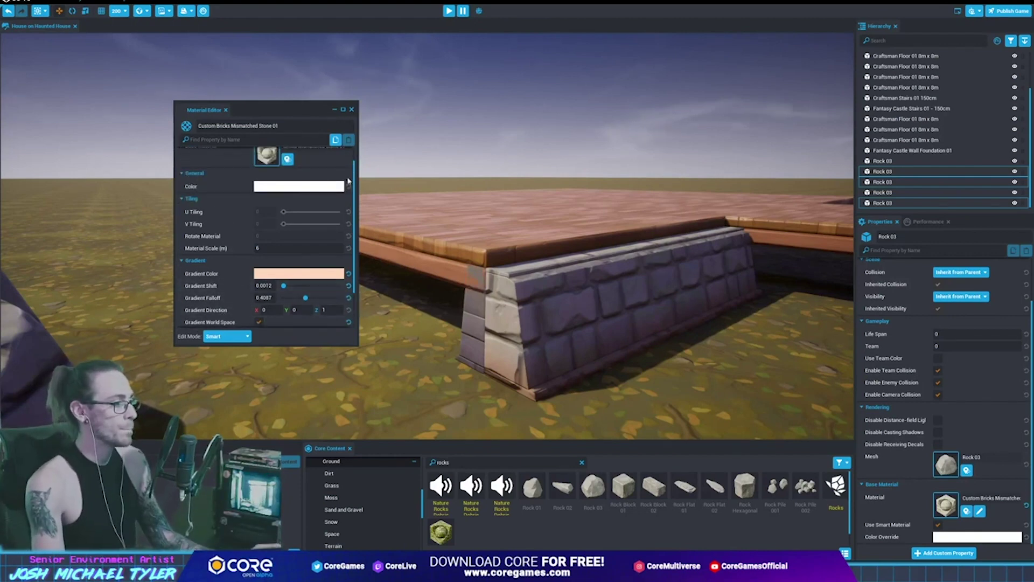
Duplicate the stone foundation wall, snap-rotate the copy 90°, and slide it to the floor edge
click(352, 110)
click(474, 132)
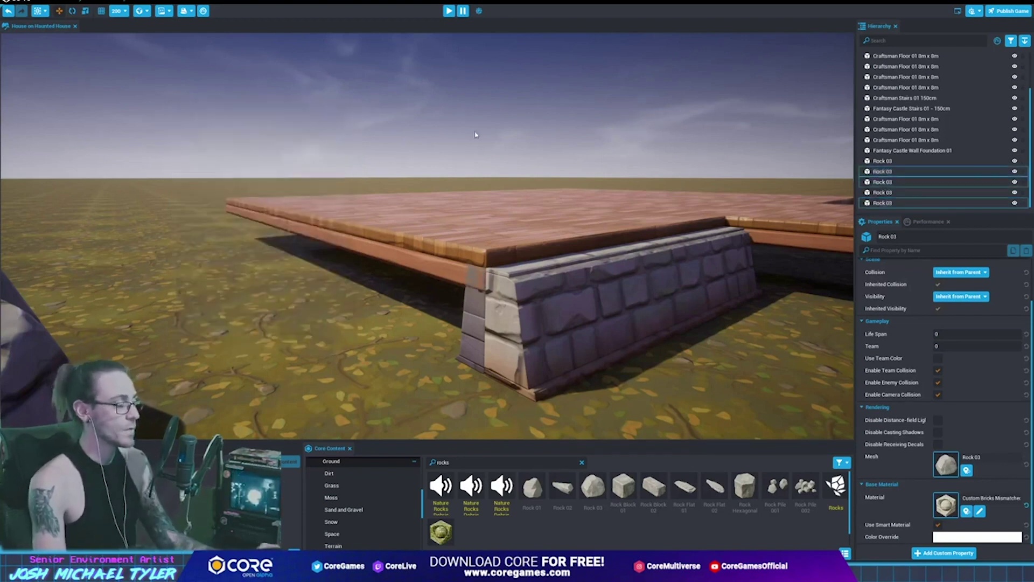
click(557, 316)
key(f)
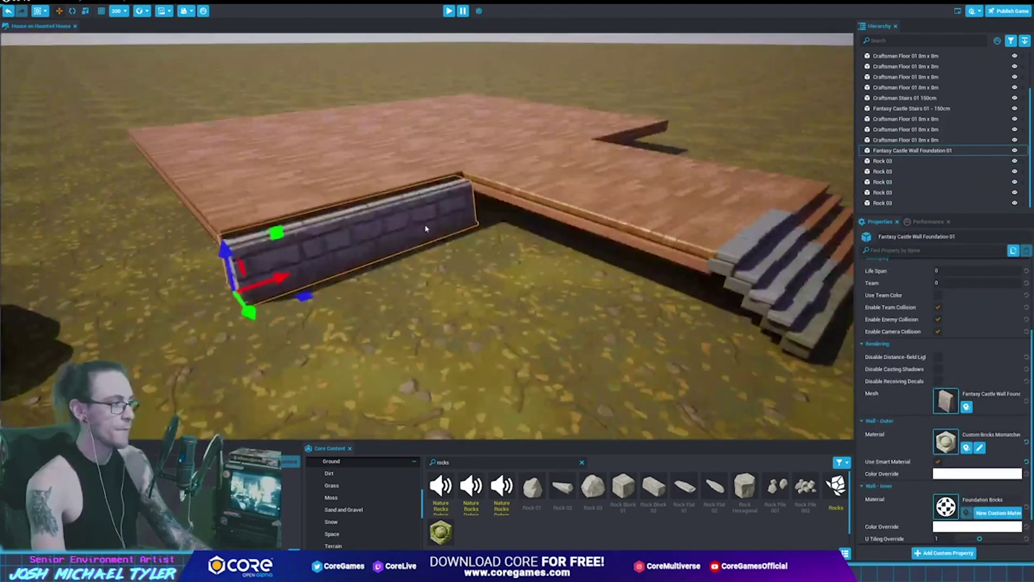
key(ctrl+w)
key(e)
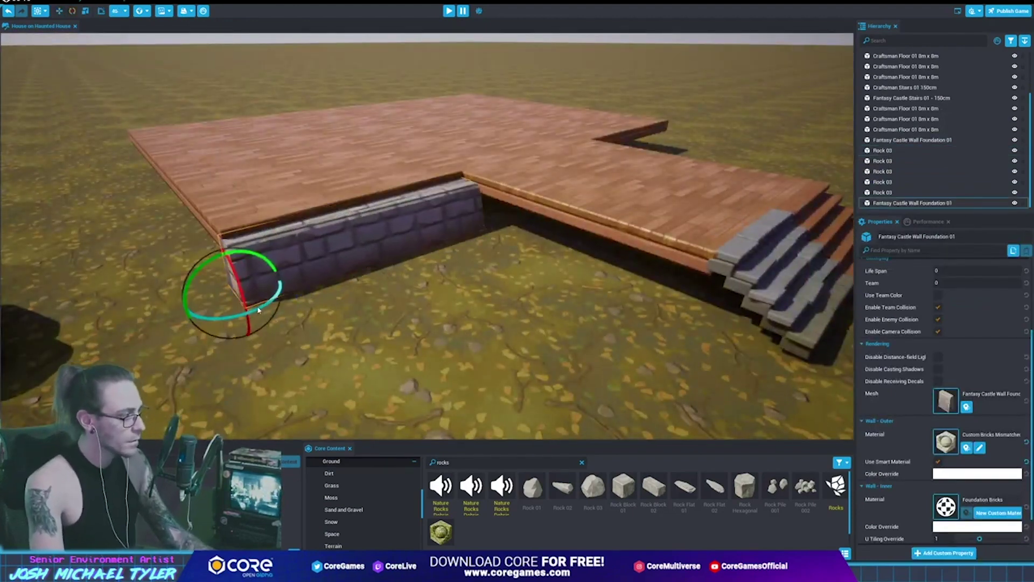
mouse_move(277, 294)
mouse_down()
mouse_move(231, 322)
mouse_move(248, 319)
mouse_move(237, 302)
mouse_up()
key(g)
right_drag(237, 301, 425, 259)
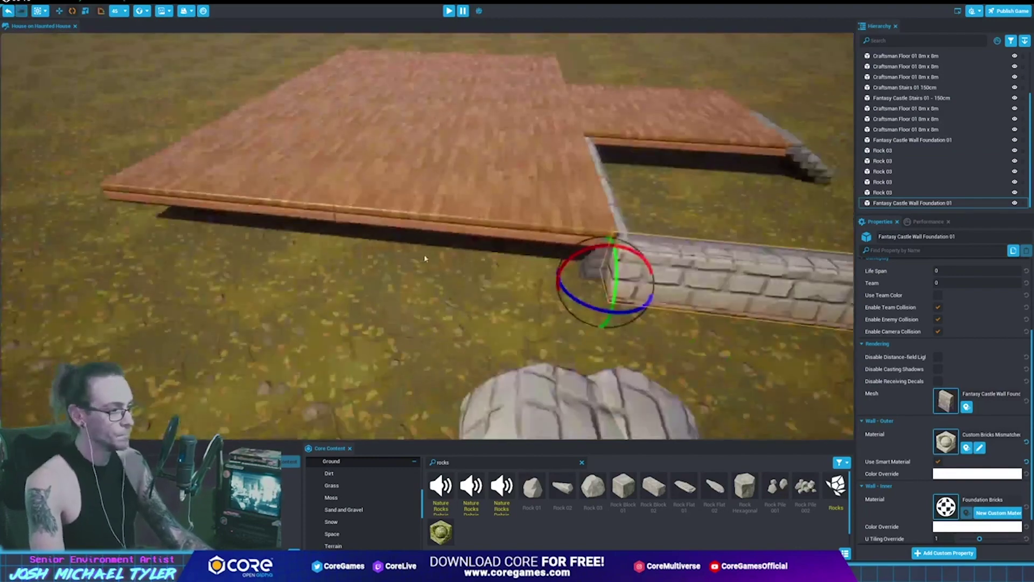
key(w)
drag(649, 291, 381, 257)
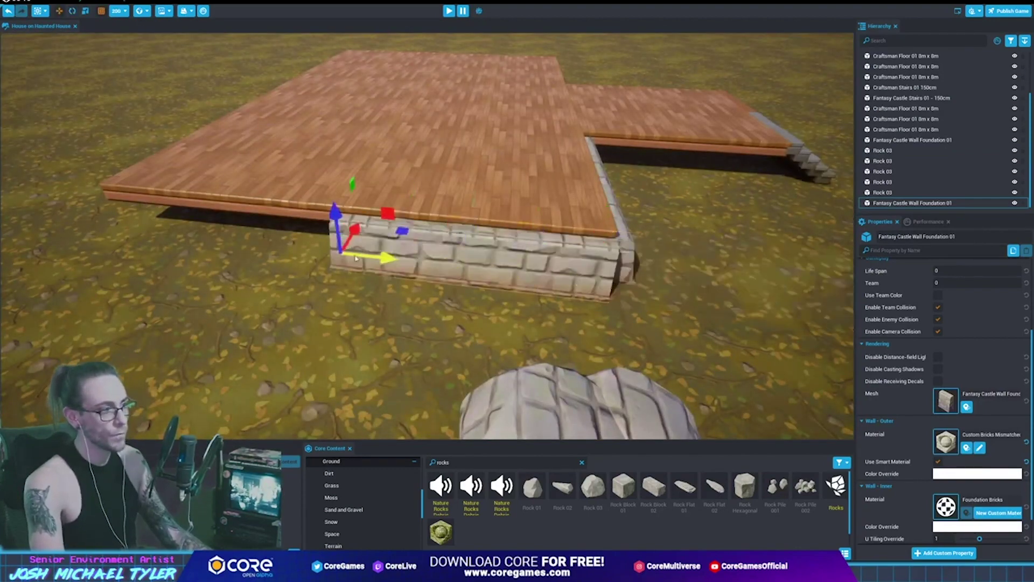
right_drag(381, 258, 551, 280)
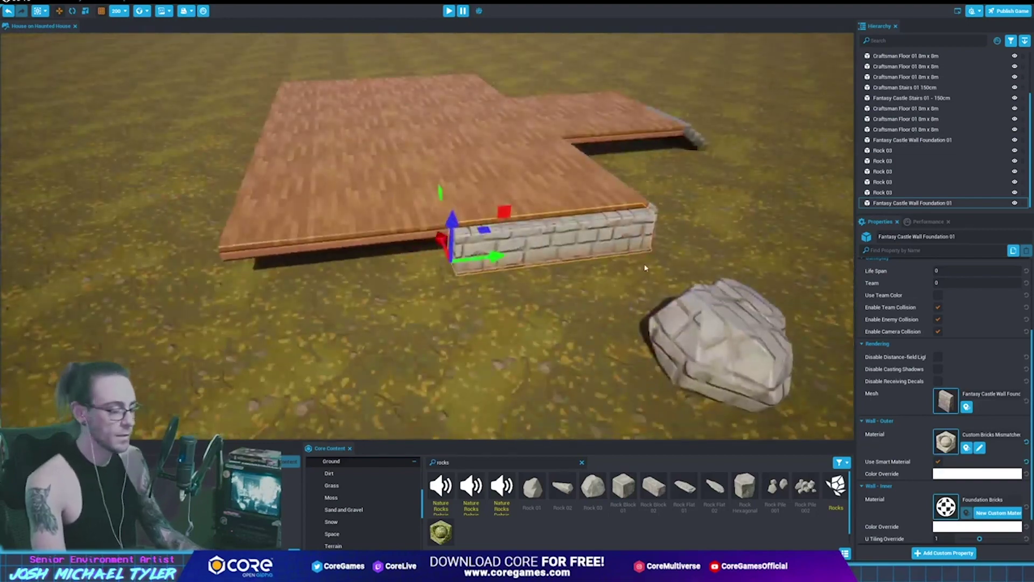
Add wall copies at the floor corner, one rotated along the side, and two extending left
key(ctrl+w)
drag(494, 258, 279, 286)
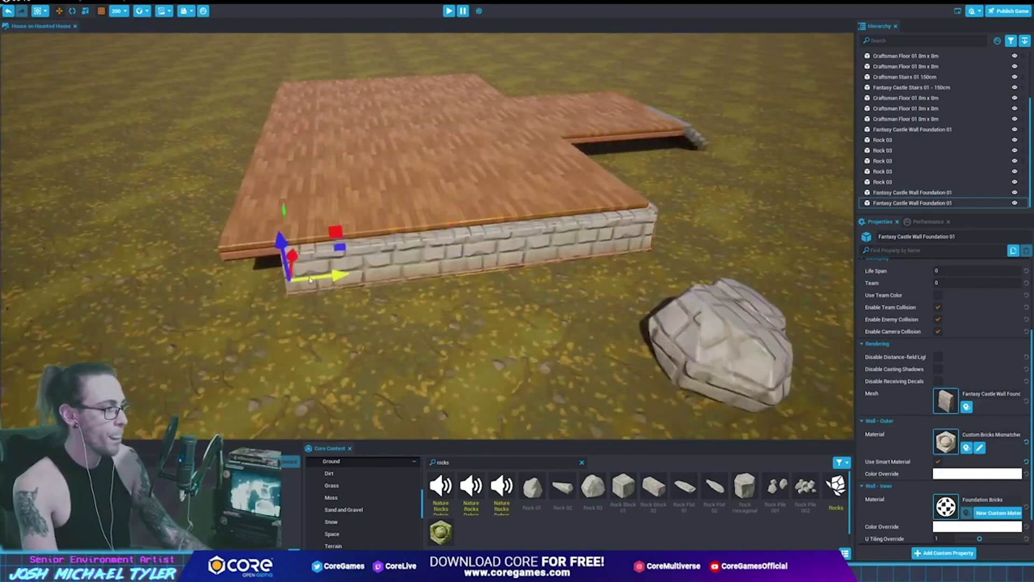
key(ctrl+w)
key(e)
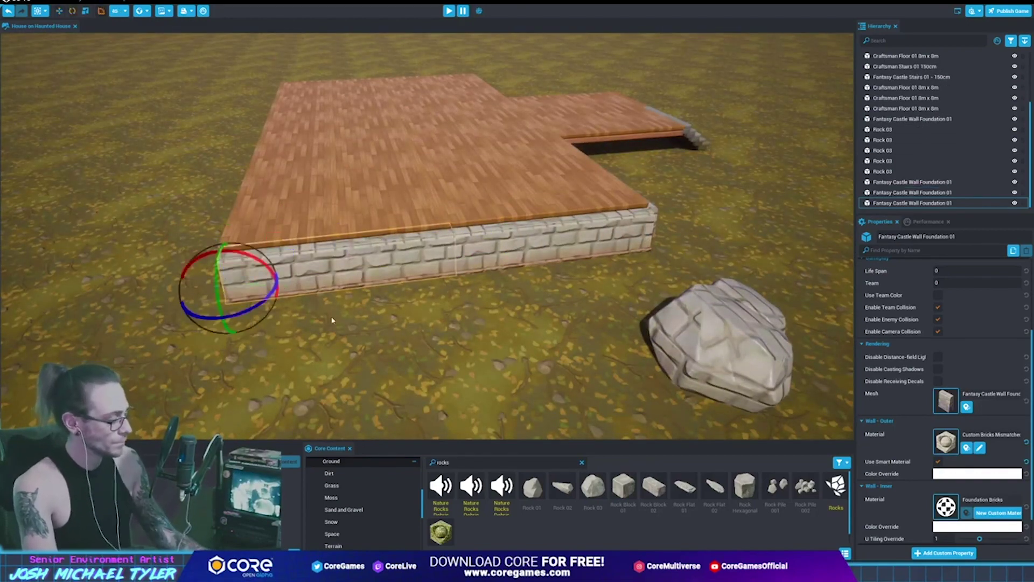
drag(272, 305, 221, 352)
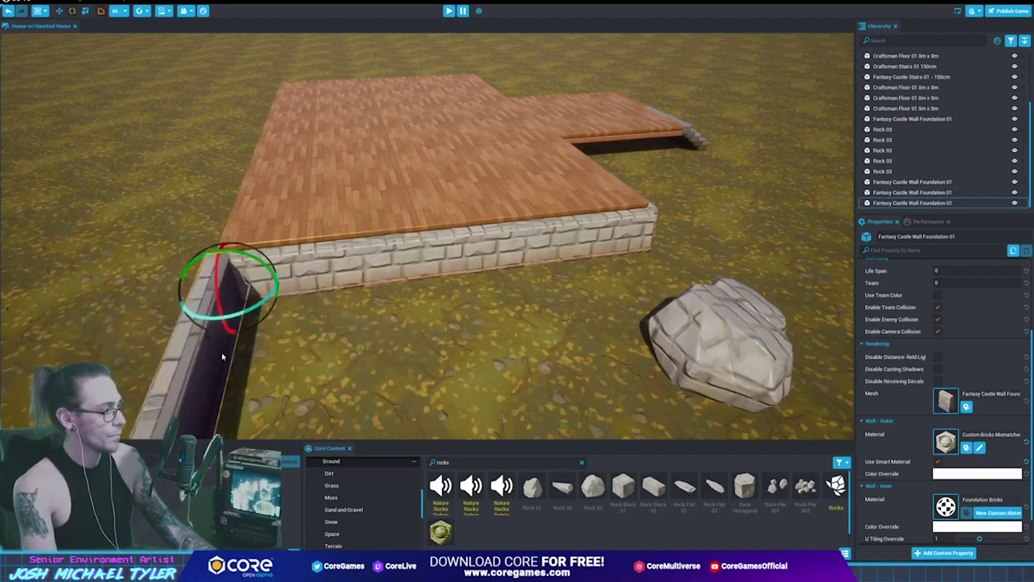
mouse_move(221, 352)
right_down()
mouse_move(346, 303)
mouse_move(483, 298)
right_up()
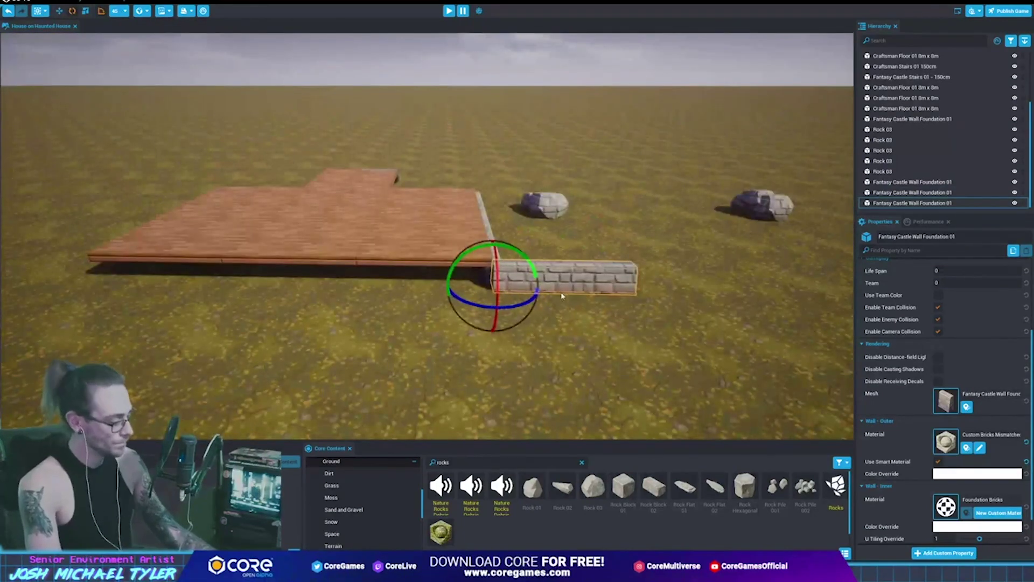
key(w)
drag(466, 284, 325, 282)
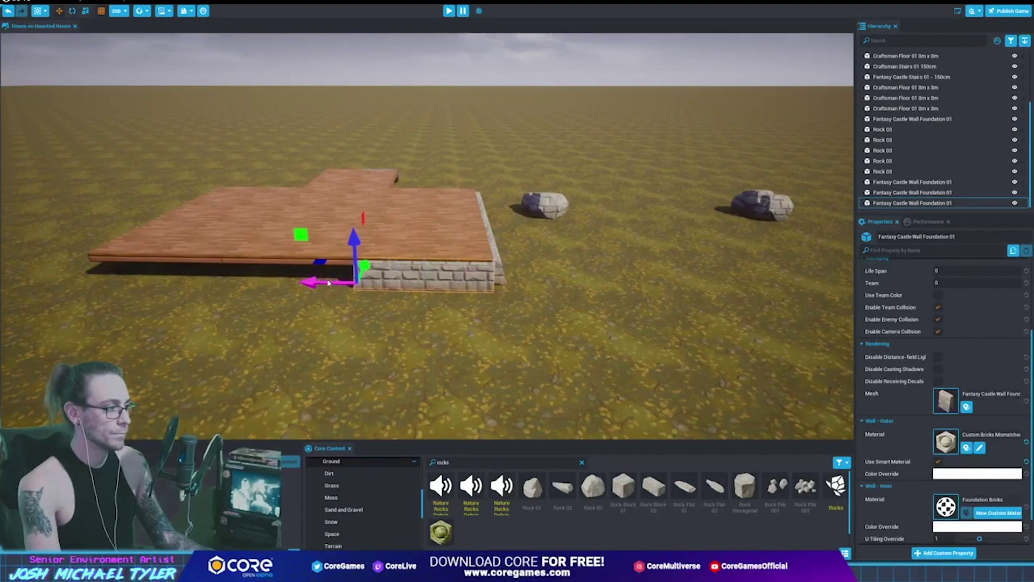
key(ctrl+w)
drag(335, 285, 201, 287)
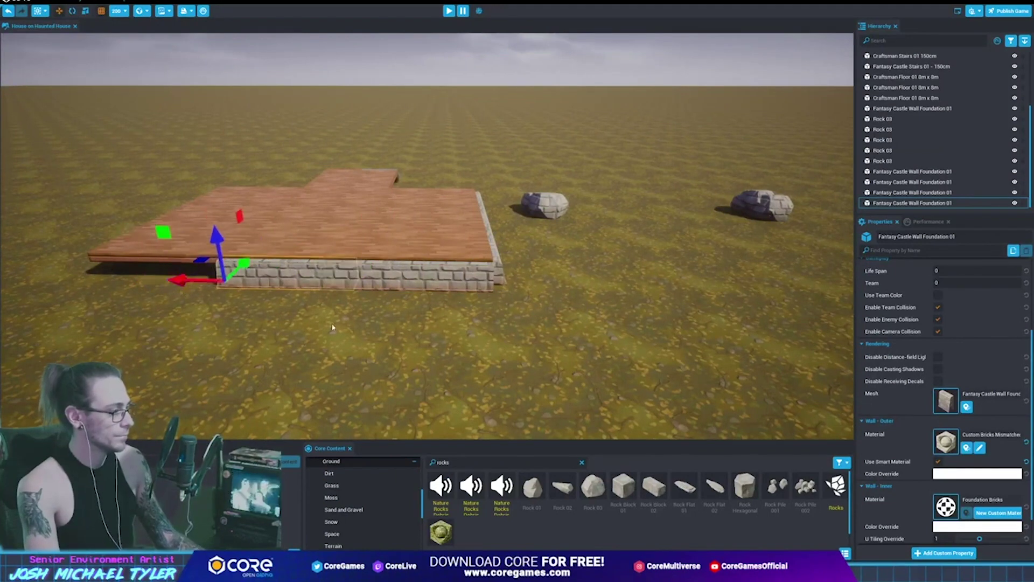
key(ctrl+w)
mouse_move(171, 281)
mouse_down()
mouse_move(39, 282)
mouse_move(532, 287)
mouse_up()
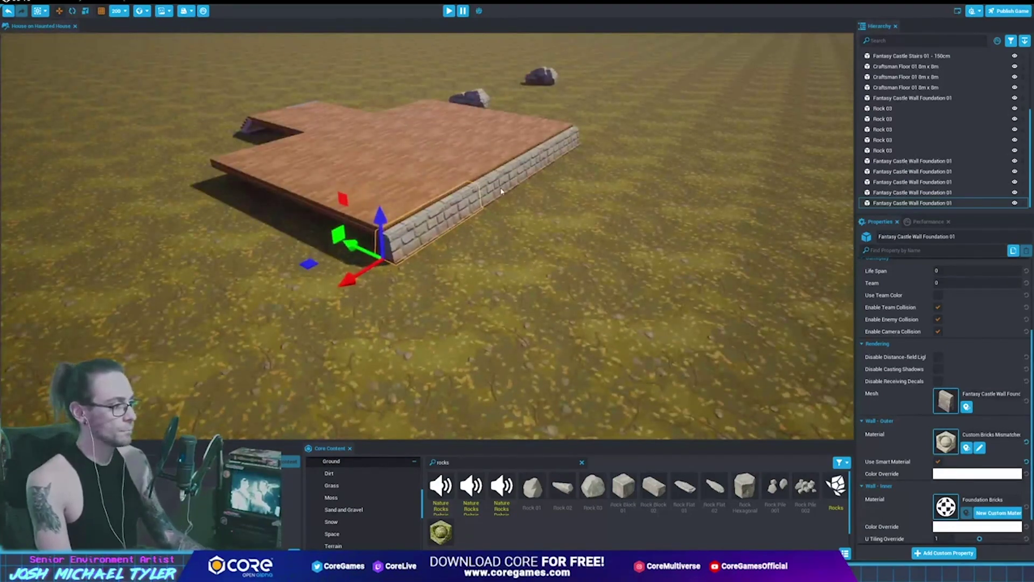
Rotate a copy of the corner wall piece 90° and move it into the floor corner
click(501, 191)
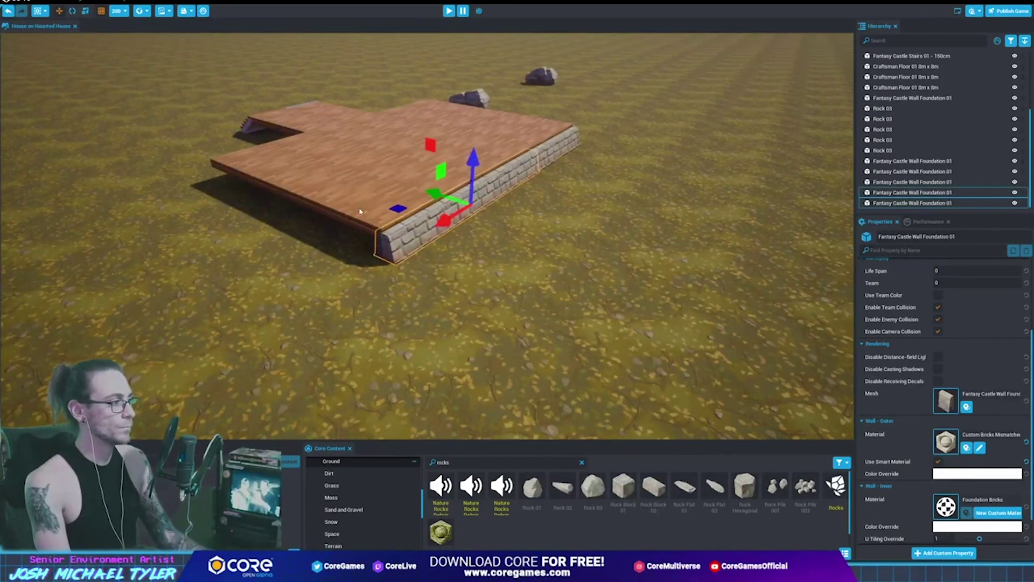
click(273, 180)
click(484, 197)
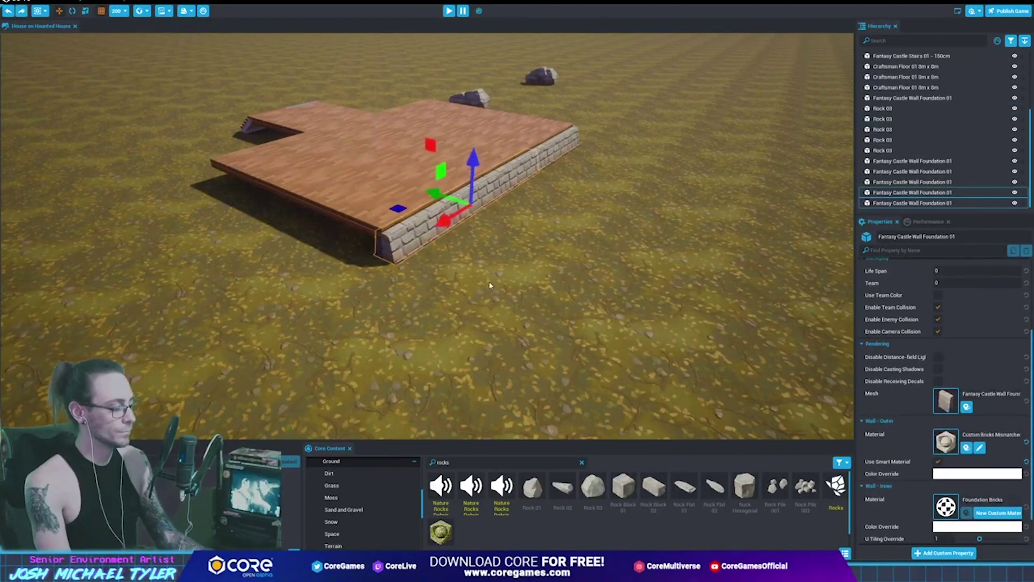
click(396, 245)
key(e)
alt+drag(394, 286, 338, 294)
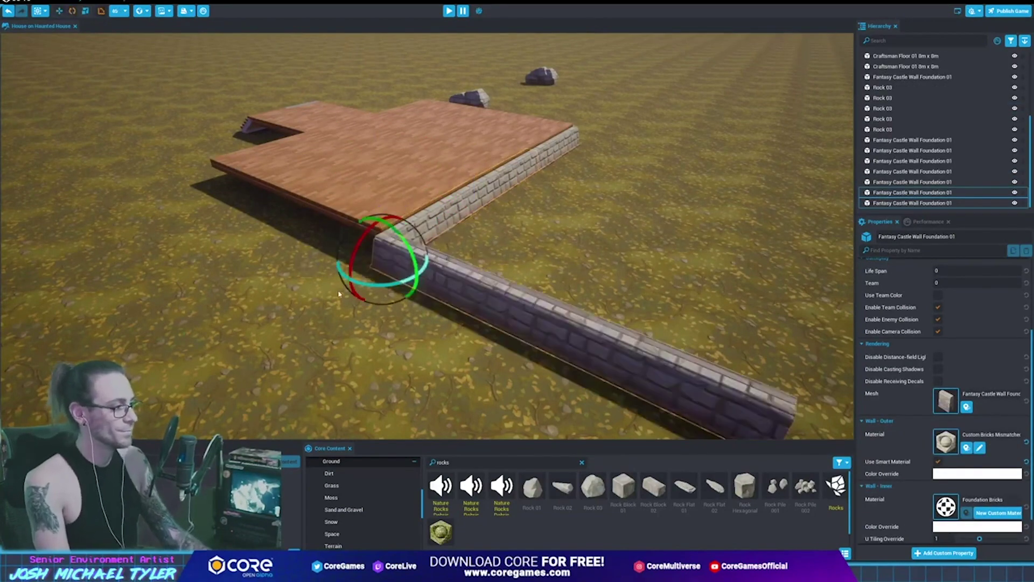
right_drag(340, 294, 642, 239)
key(w)
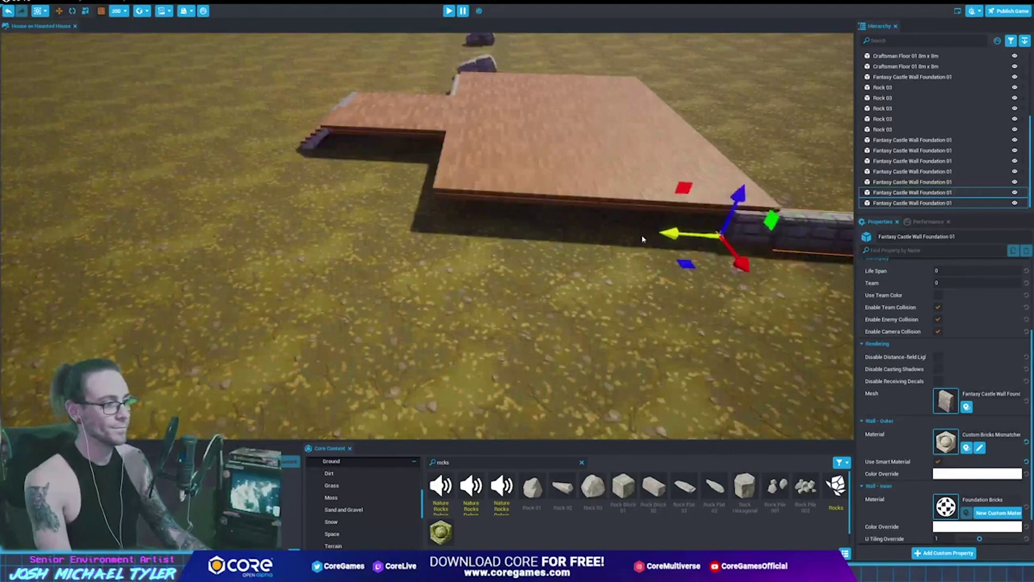
drag(664, 234, 377, 232)
right_drag(377, 232, 635, 305)
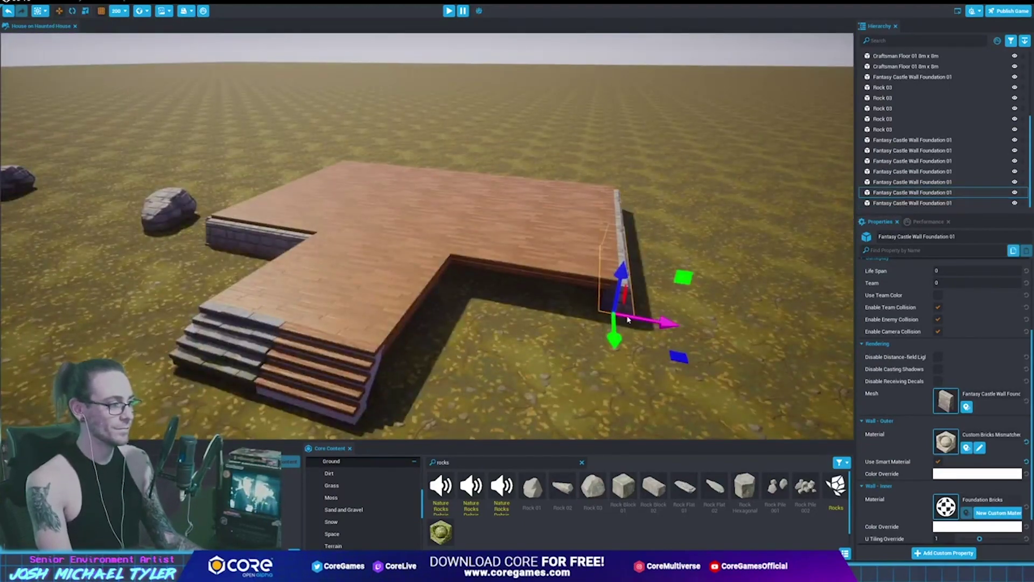
Duplicate another wall foundation, give it a quarter turn, then deselect
key(ctrl+w)
key(e)
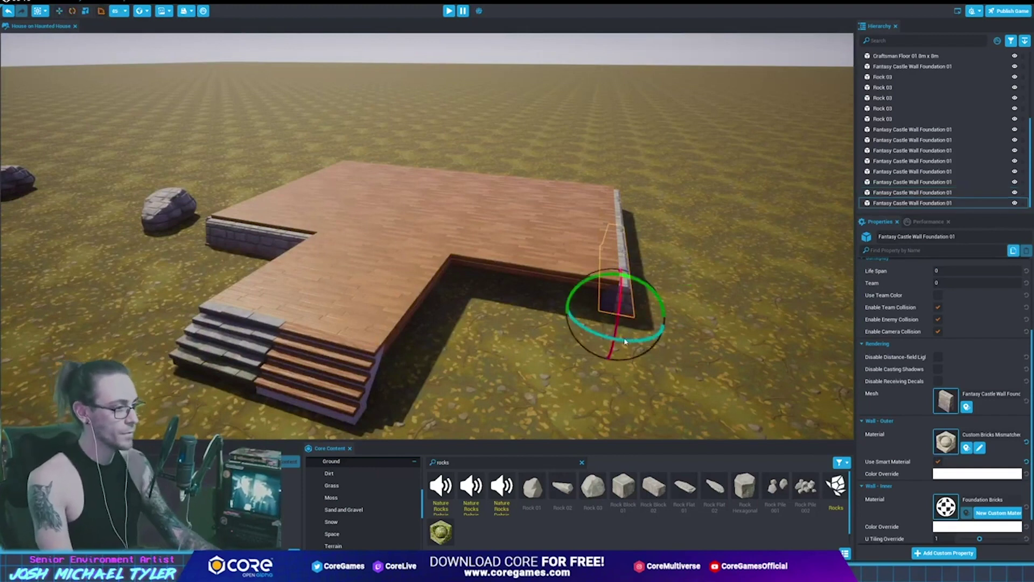
mouse_move(635, 341)
mouse_down()
mouse_move(655, 315)
mouse_move(470, 310)
mouse_up()
key(w)
click(554, 146)
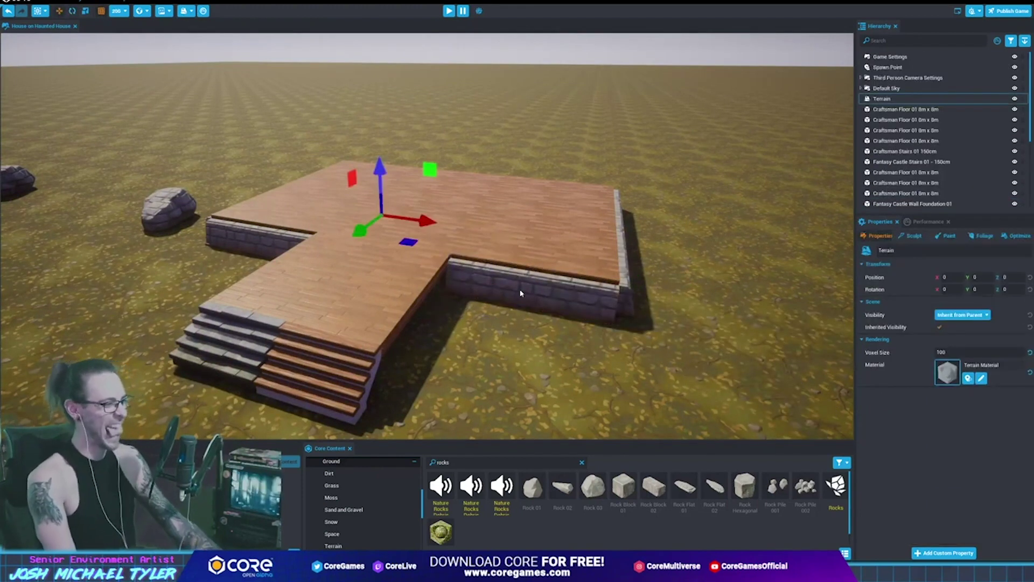
right_drag(521, 293, 476, 291)
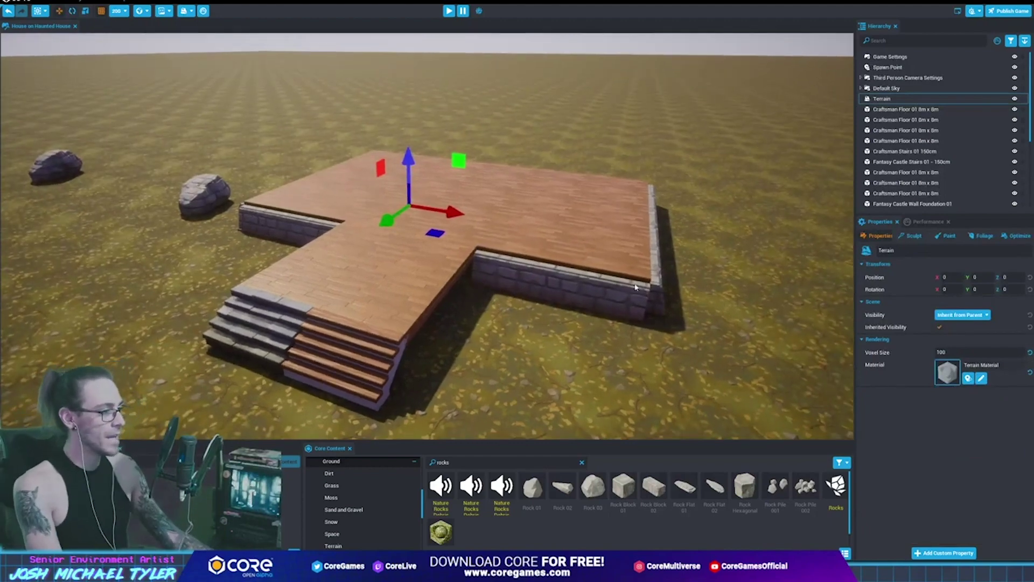
right_drag(636, 287, 605, 346)
right_drag(328, 326, 364, 340)
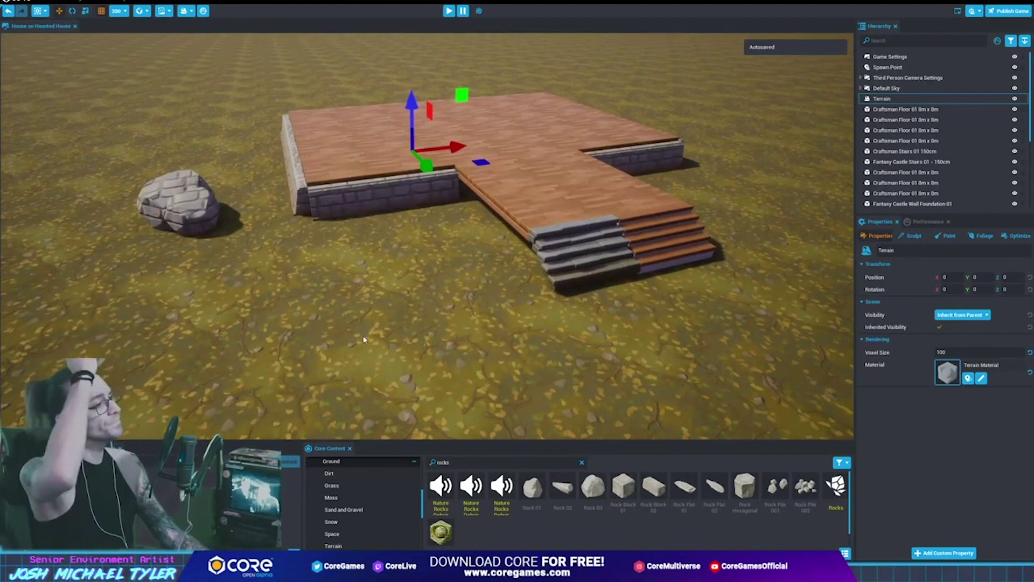
click(607, 248)
click(797, 169)
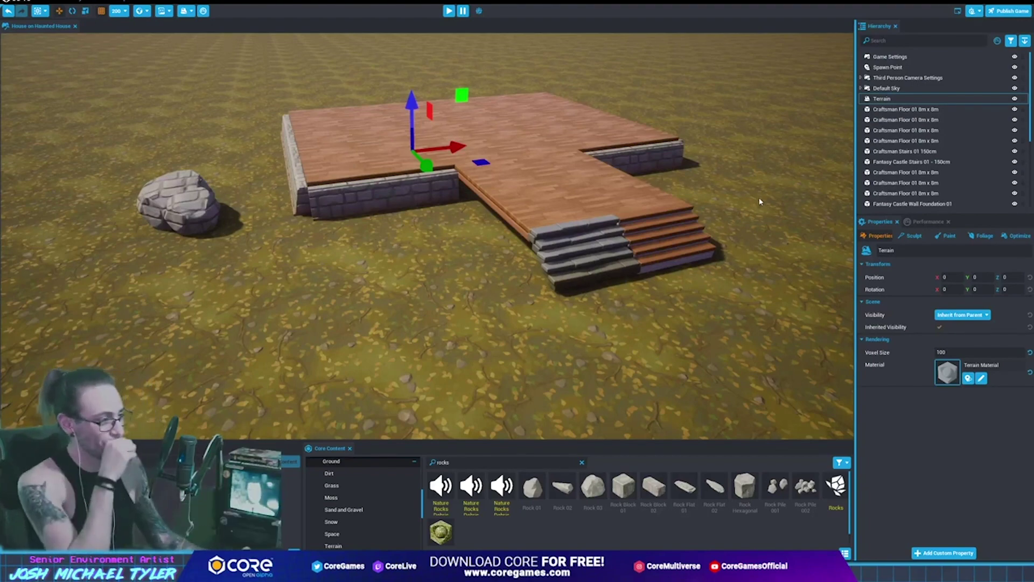
Duplicate a stone wall foundation, rotate it with 45° snapping, and fit it against the floor's notch
click(557, 202)
right_drag(439, 256, 572, 254)
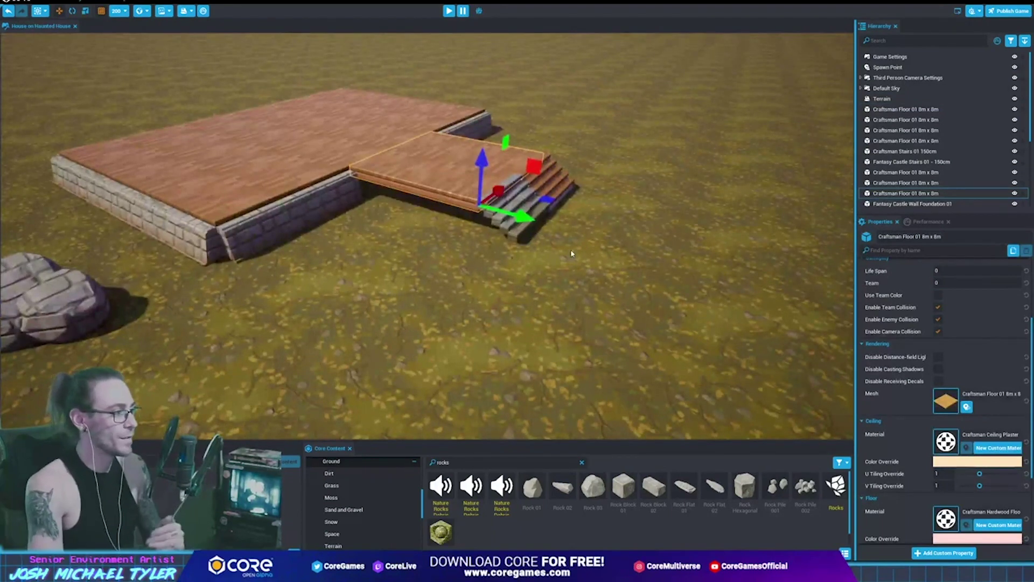
click(335, 212)
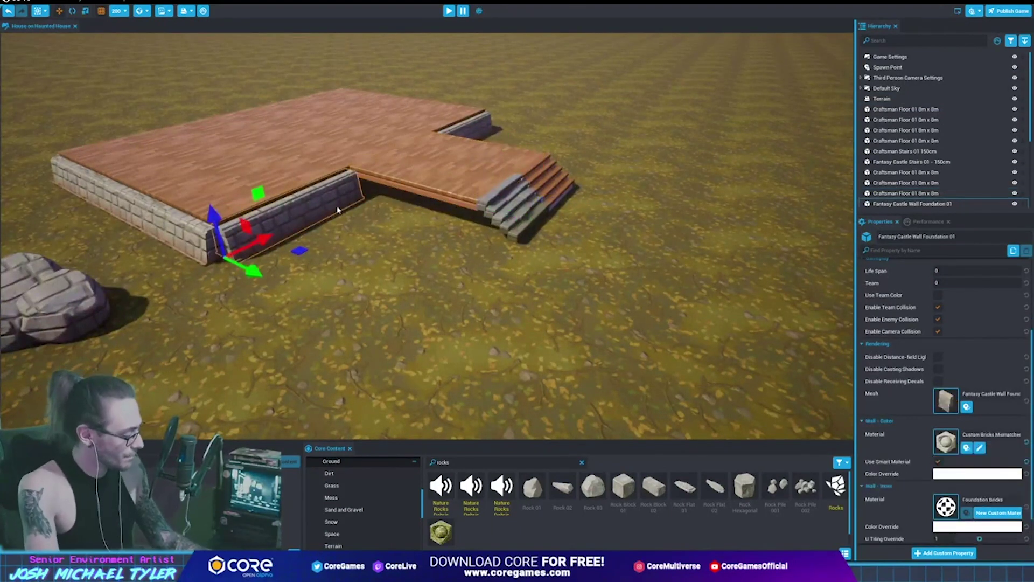
key(ctrl+w)
key(e)
drag(241, 280, 219, 297)
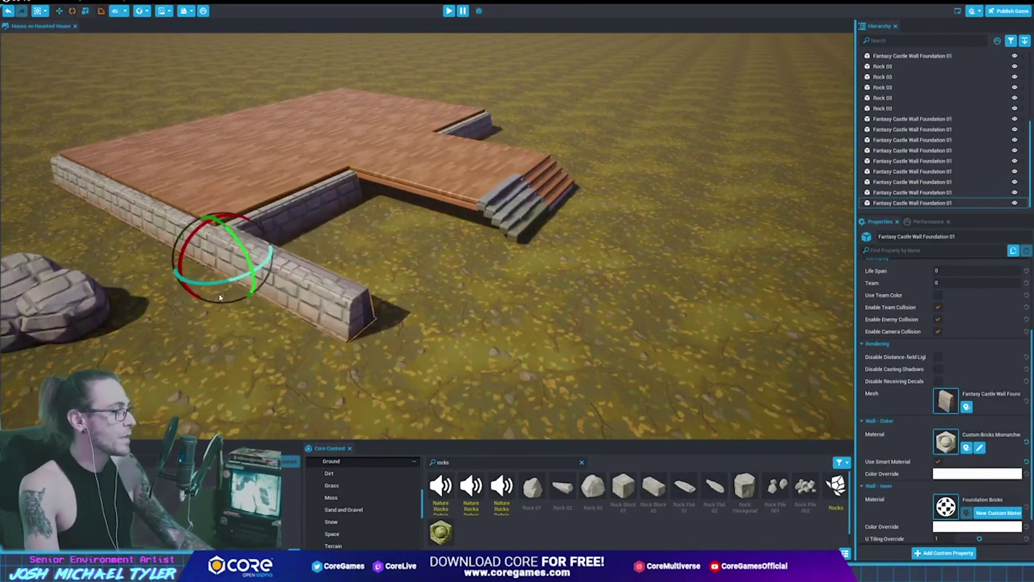
key(w)
drag(271, 245, 383, 189)
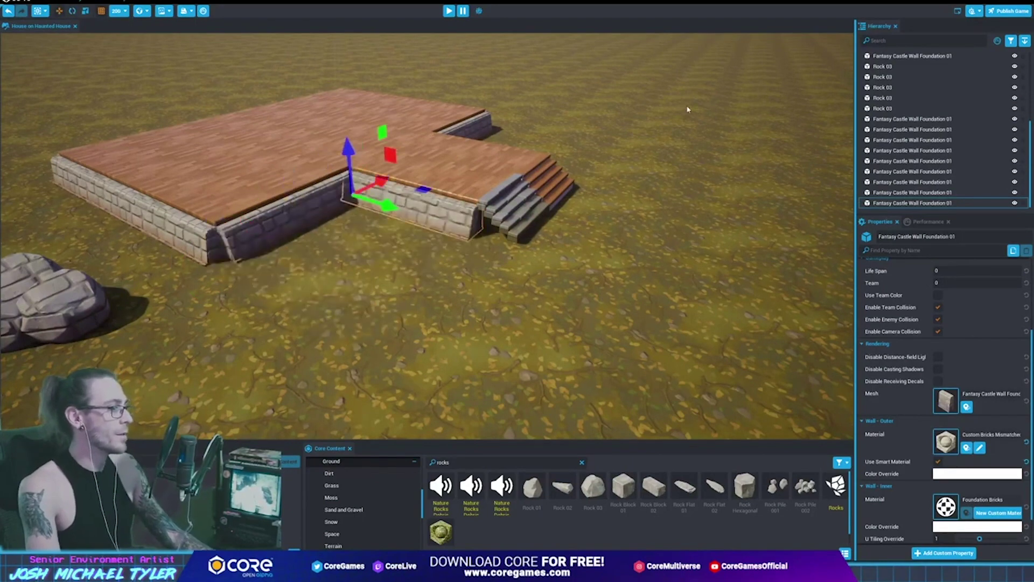
Add another wall copy along the floor's right edge beside the stairs
mouse_move(567, 212)
alt+mouse_down()
mouse_move(491, 212)
mouse_move(683, 171)
alt+mouse_up()
scroll(682, 171, up, 5)
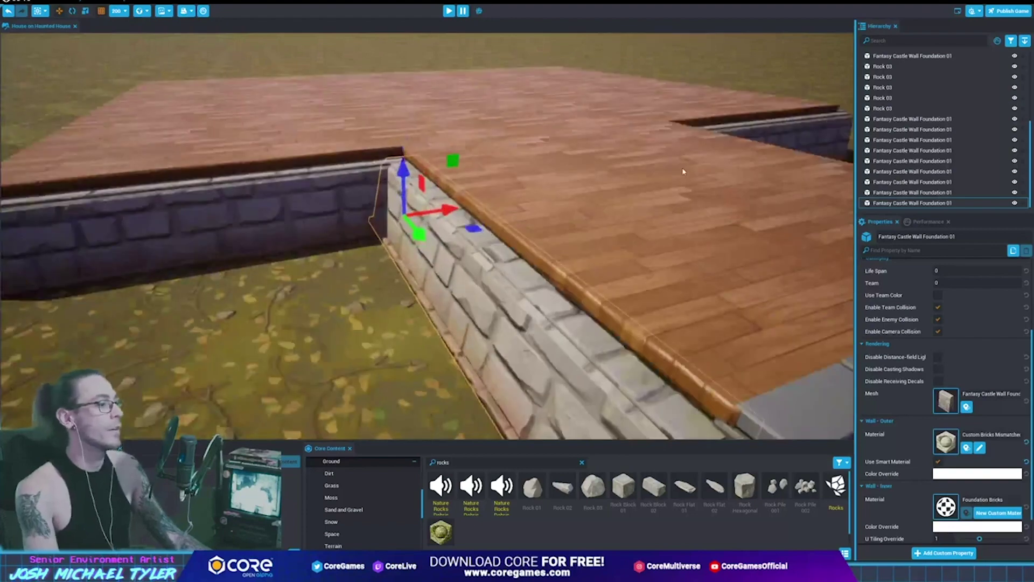
scroll(682, 172, down, 5)
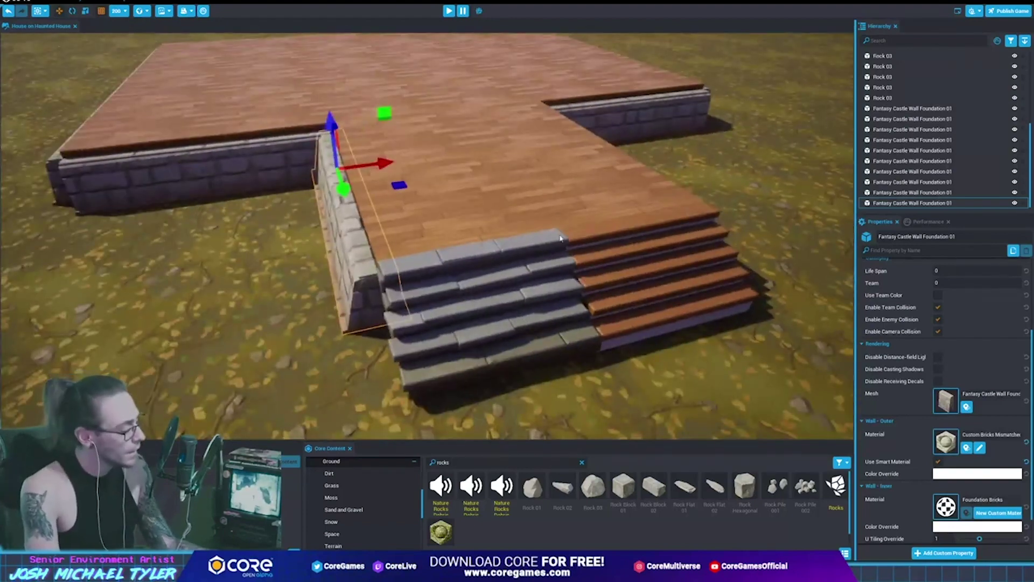
key(e)
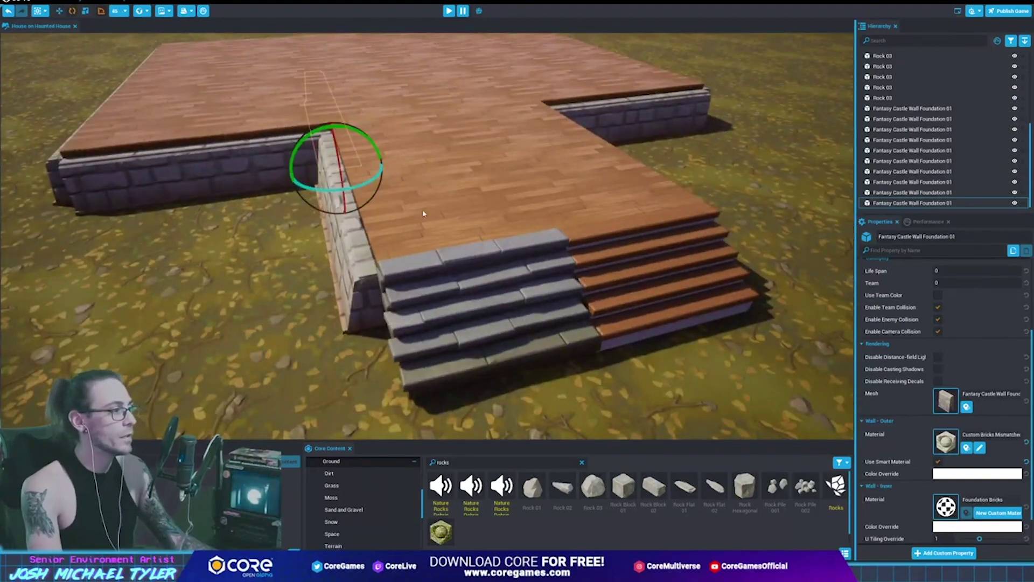
key(w)
mouse_move(397, 187)
alt+mouse_down()
mouse_move(773, 239)
mouse_move(766, 290)
alt+mouse_up()
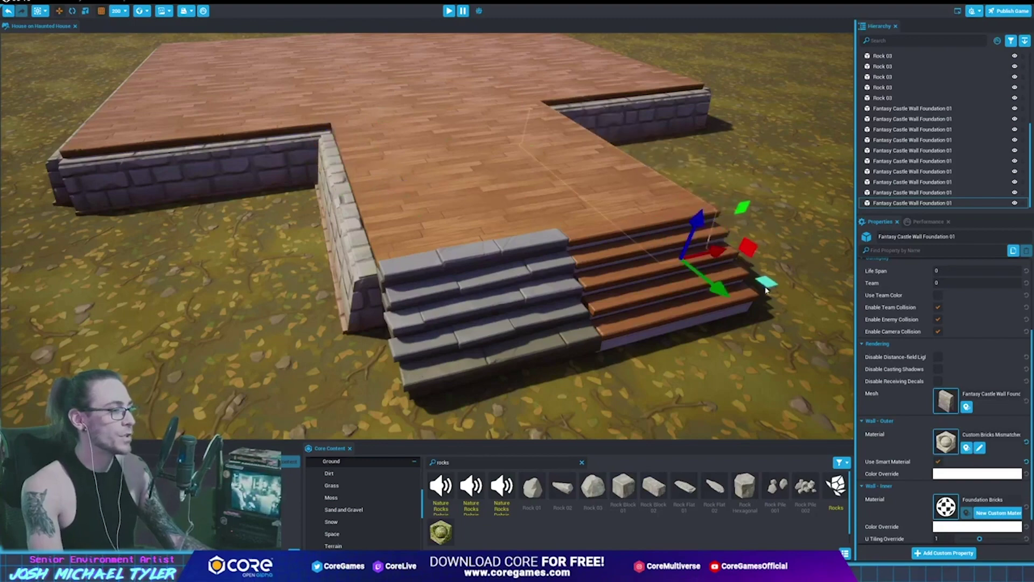
right_drag(725, 302, 457, 296)
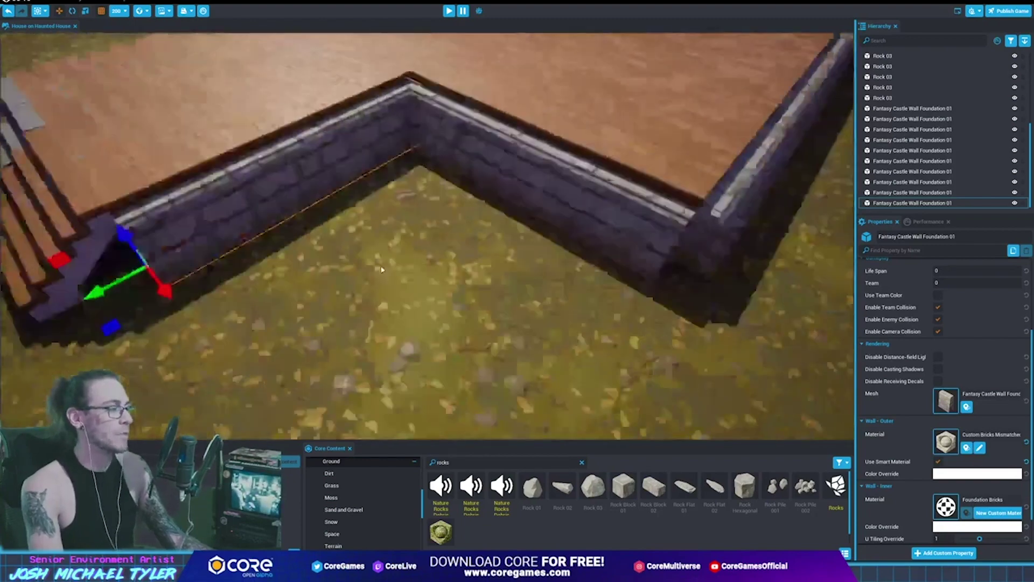
scroll(457, 296, down, 5)
click(416, 291)
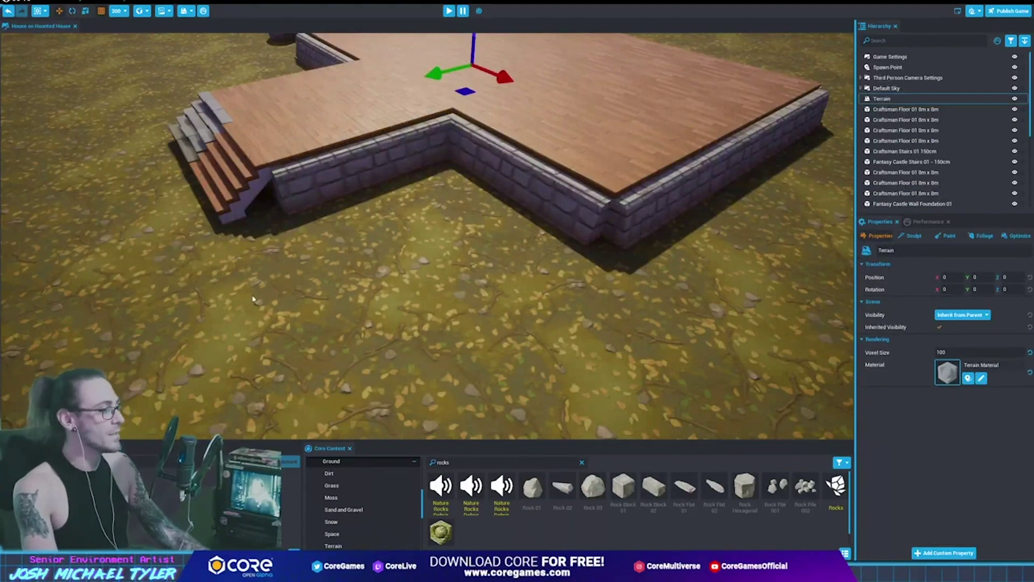
mouse_move(254, 300)
right_down()
mouse_move(553, 202)
mouse_move(405, 224)
mouse_move(632, 257)
right_up()
click(403, 225)
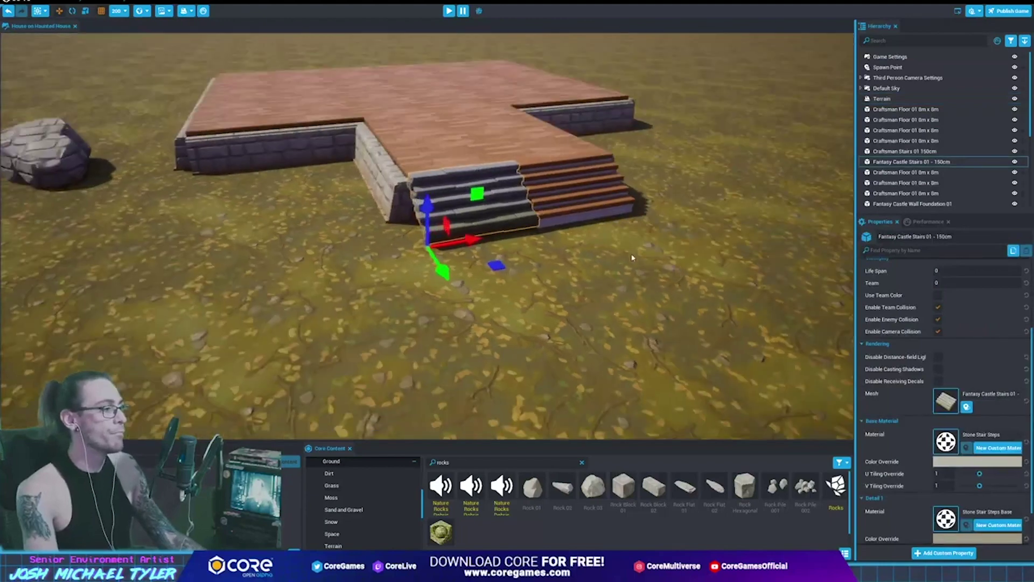
click(570, 188)
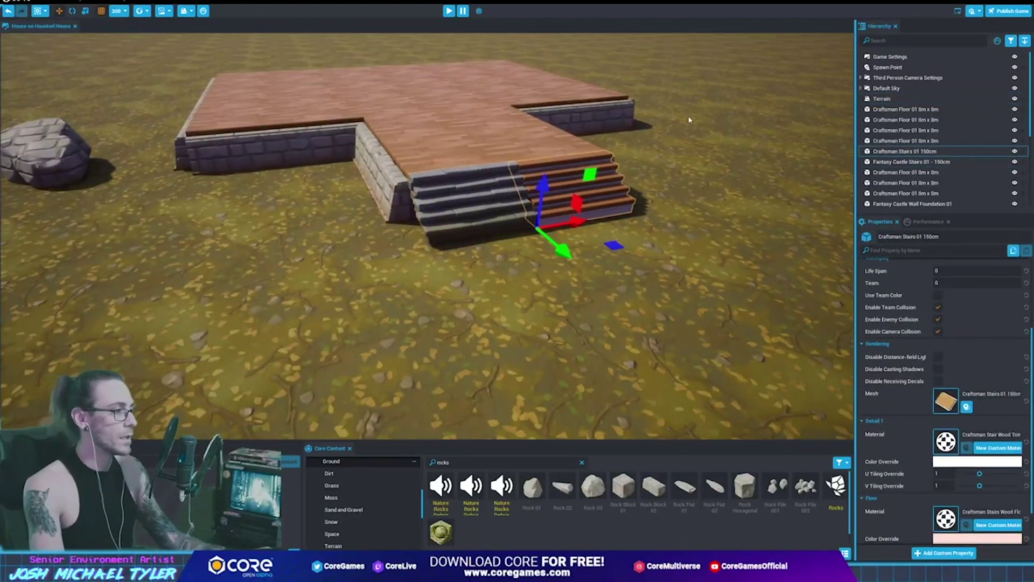
click(368, 245)
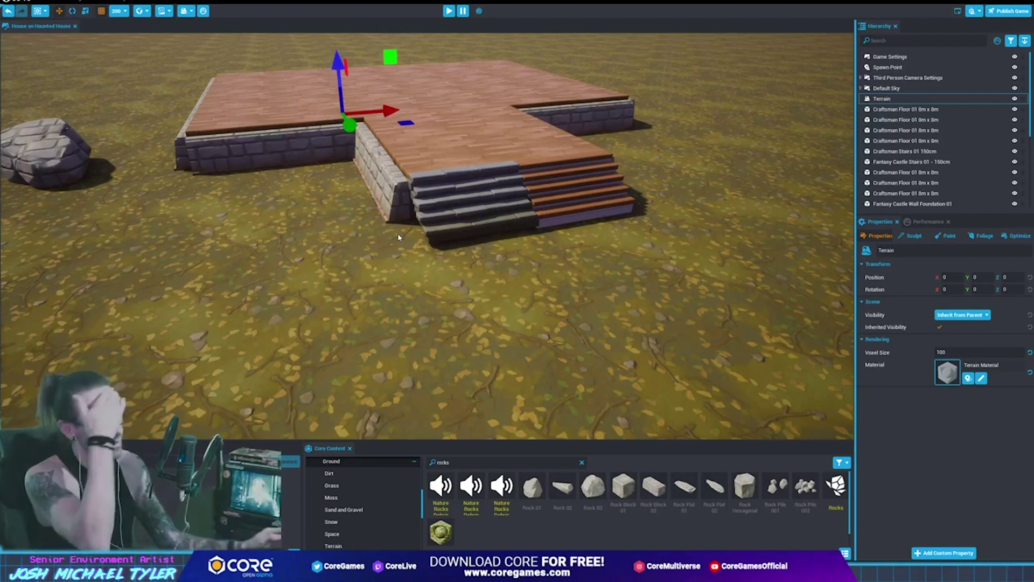
mouse_move(398, 234)
right_down()
mouse_move(334, 230)
mouse_move(367, 252)
right_up()
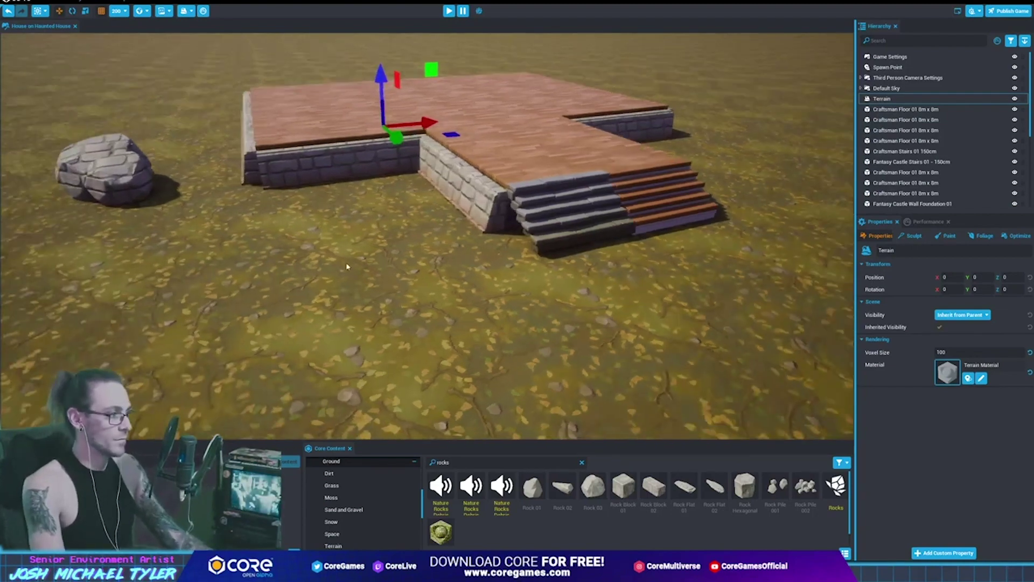
click(516, 264)
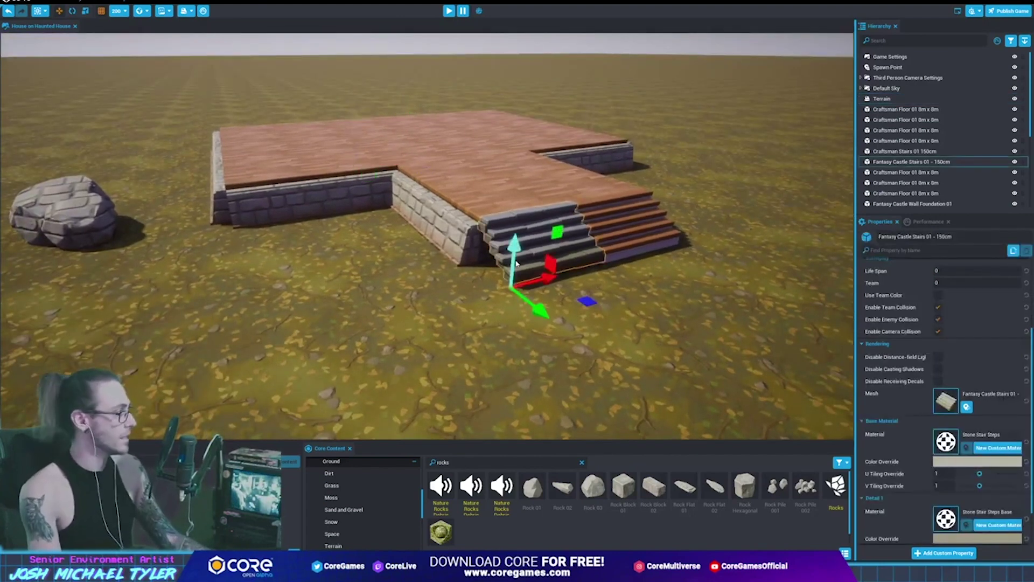
click(703, 117)
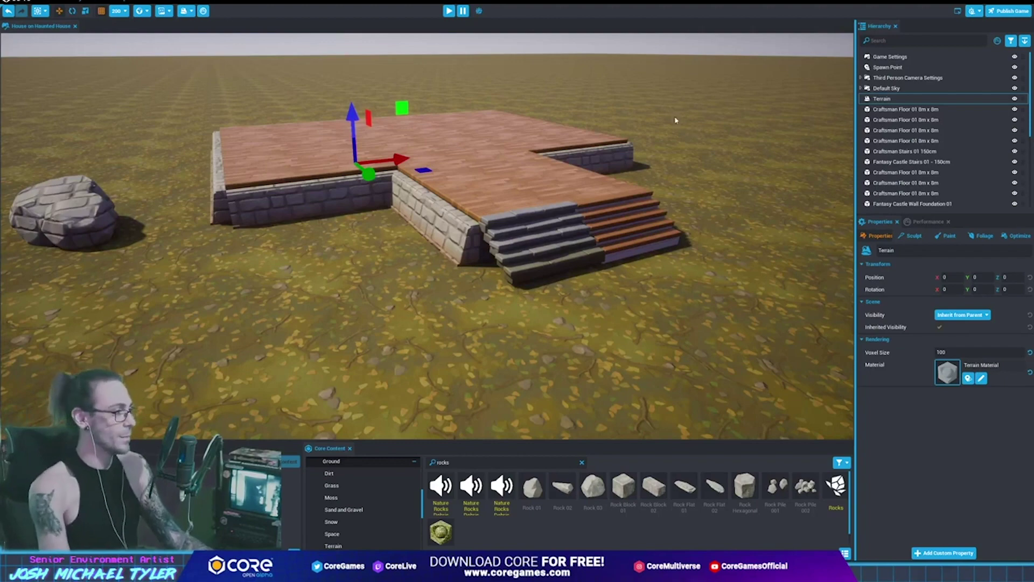
mouse_move(692, 133)
right_down()
mouse_move(454, 325)
mouse_move(483, 312)
mouse_move(490, 275)
mouse_move(410, 245)
mouse_move(348, 339)
mouse_move(377, 323)
right_up()
click(404, 243)
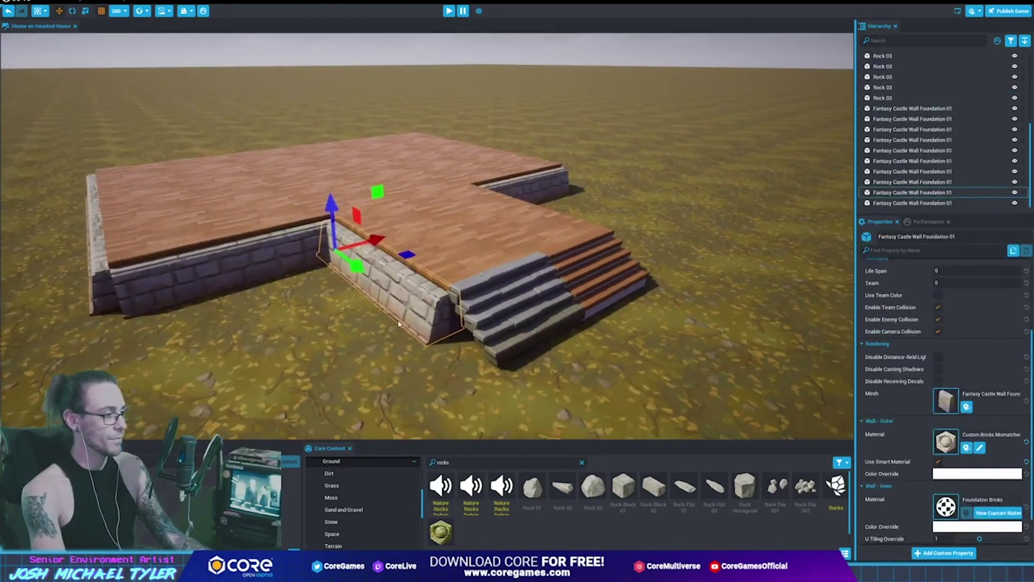
click(525, 296)
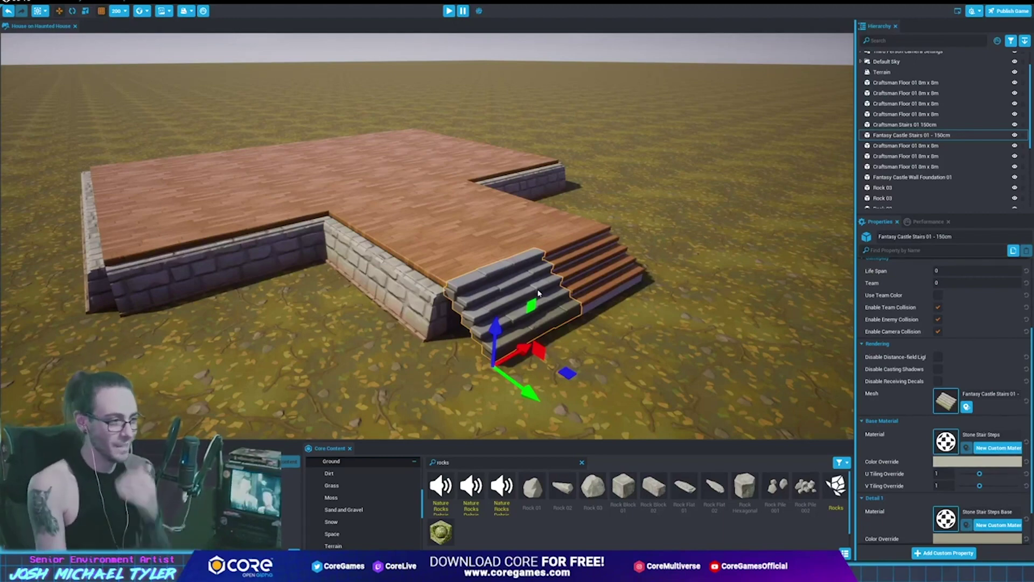
right_drag(677, 213, 620, 183)
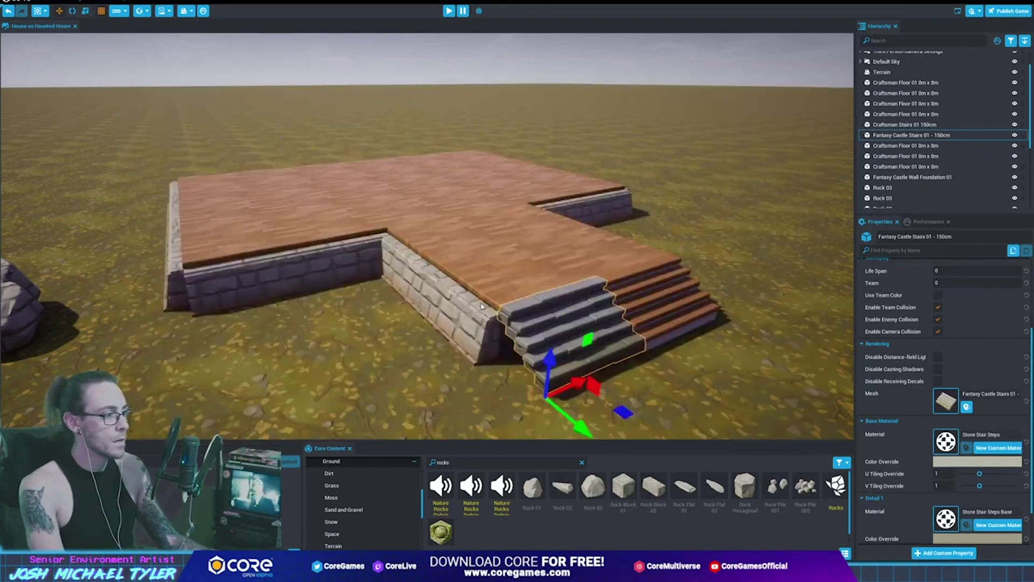
Select all the Fantasy Castle Wall Foundation 01 pieces in the Hierarchy
key(alt+Tab)
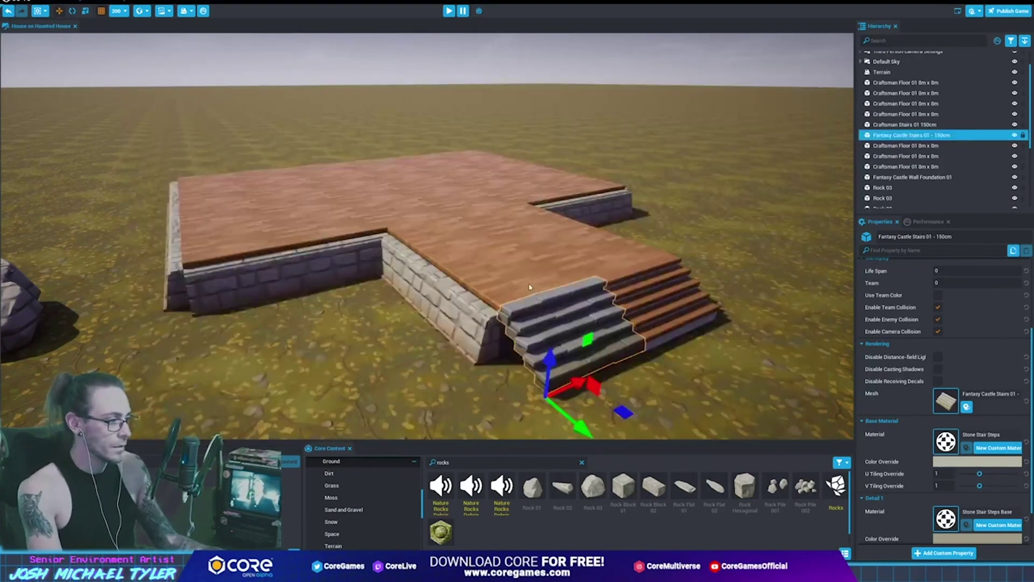
key(alt+Tab)
click(418, 273)
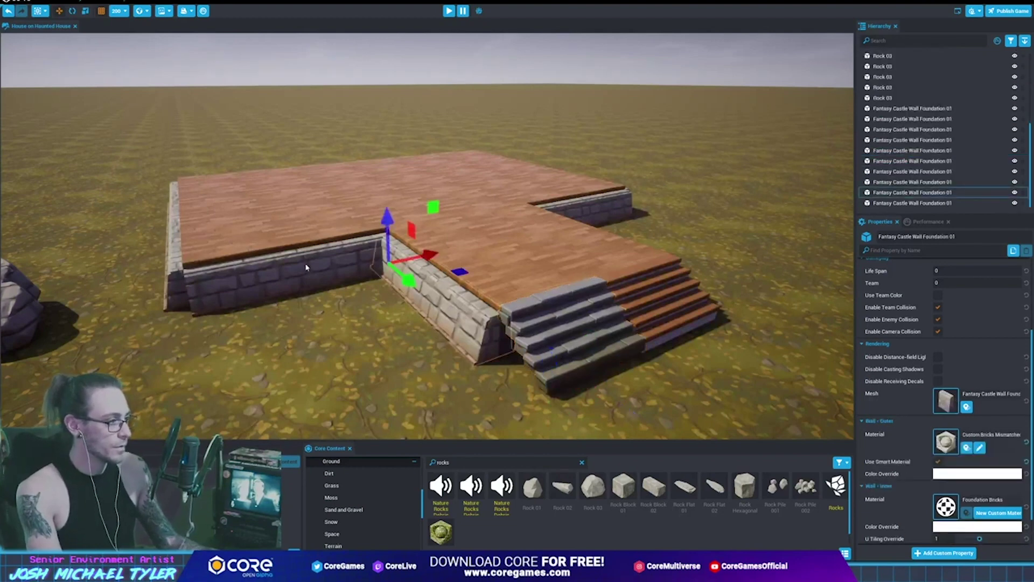
click(178, 279)
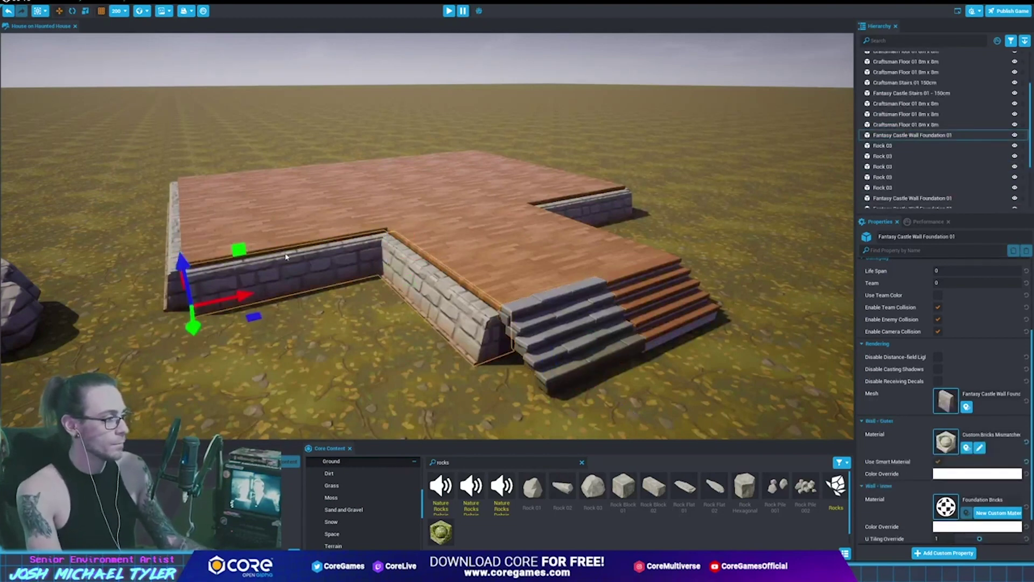
right_drag(169, 274, 280, 302)
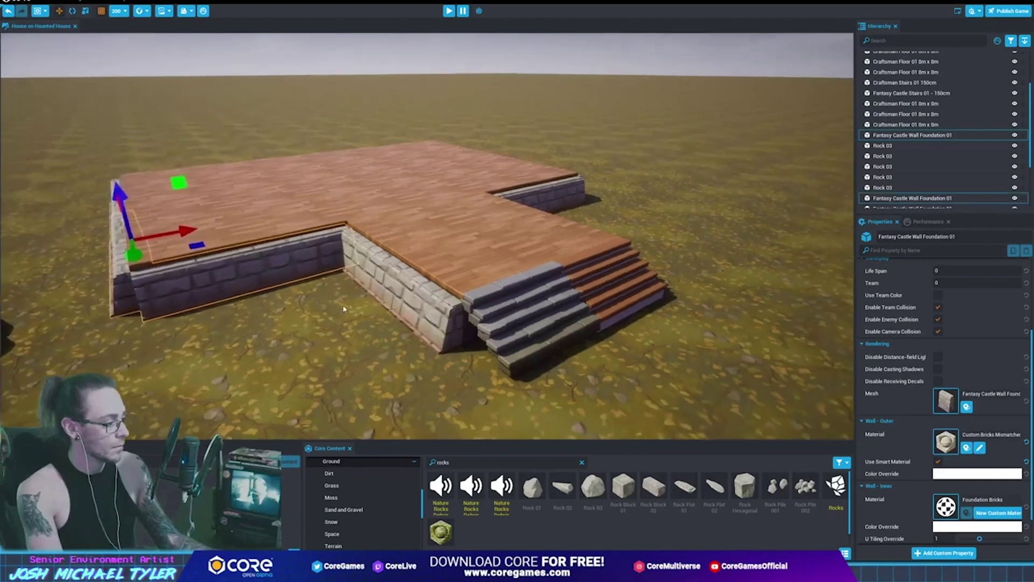
scroll(924, 161, down, 2)
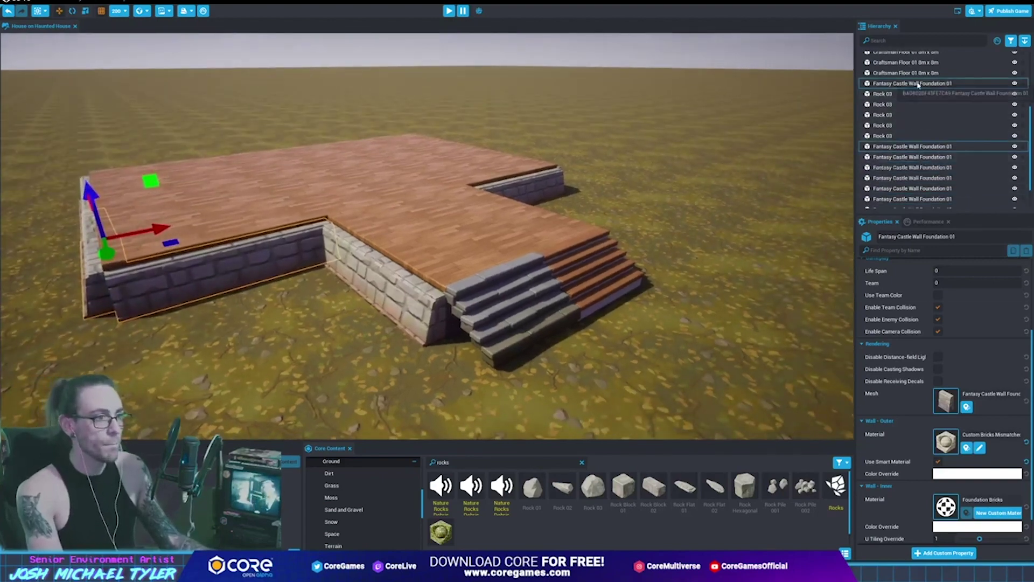
drag(910, 147, 907, 137)
click(918, 113)
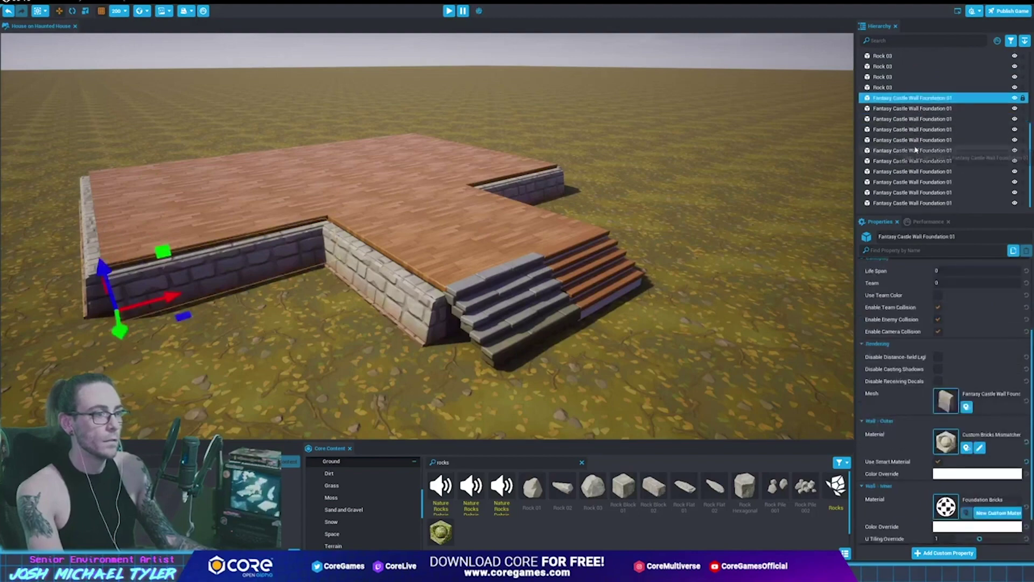
shift+click(916, 205)
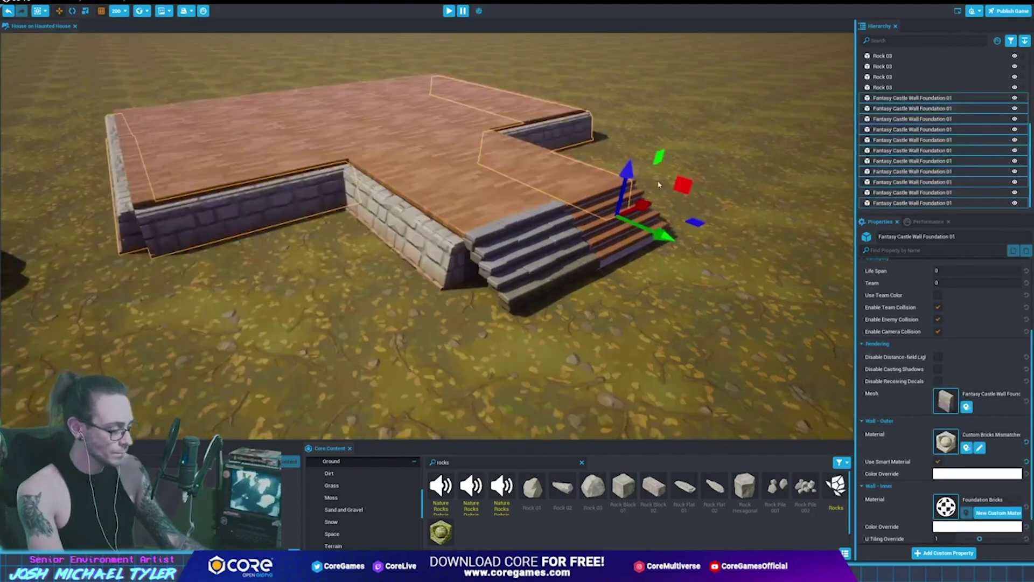
Frame the selected wall foundations and duplicate all nine with Ctrl+W
alt+drag(392, 283, 370, 149)
key(f)
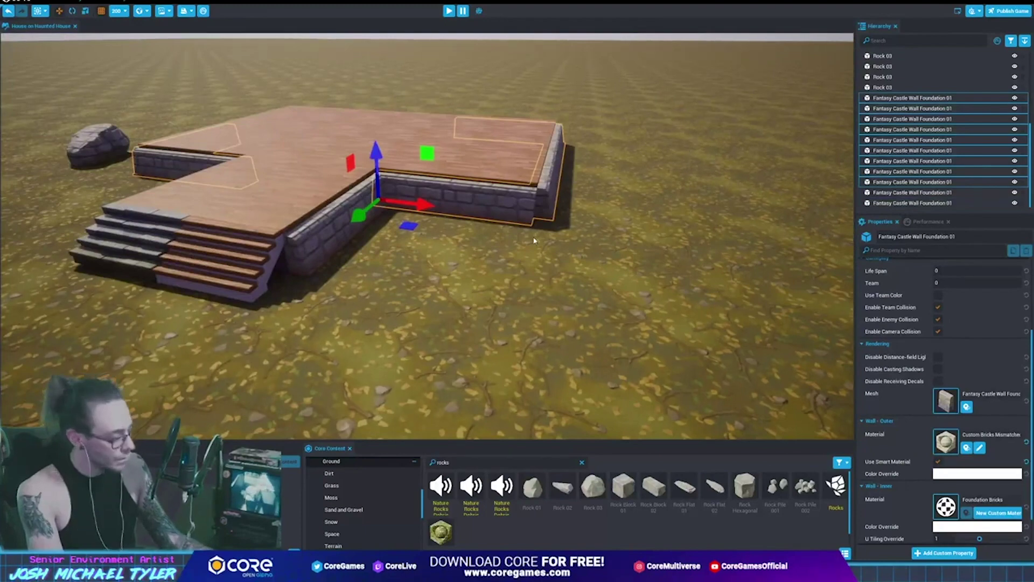
alt+drag(534, 241, 765, 219)
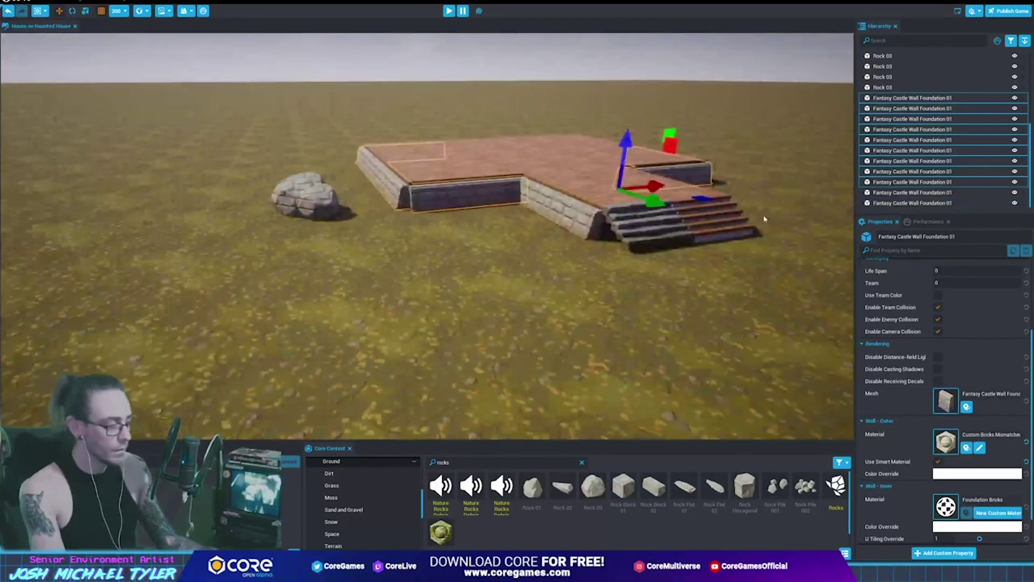
key(ctrl+w)
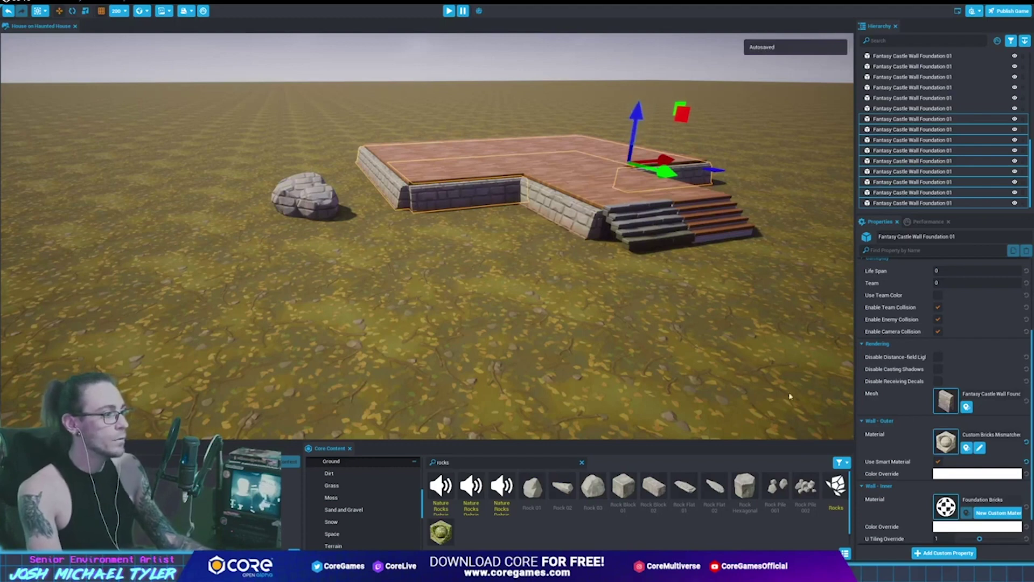
Search the Core Content library for 'wall' and browse the results to Craftsman Wall 02
double_click(442, 462)
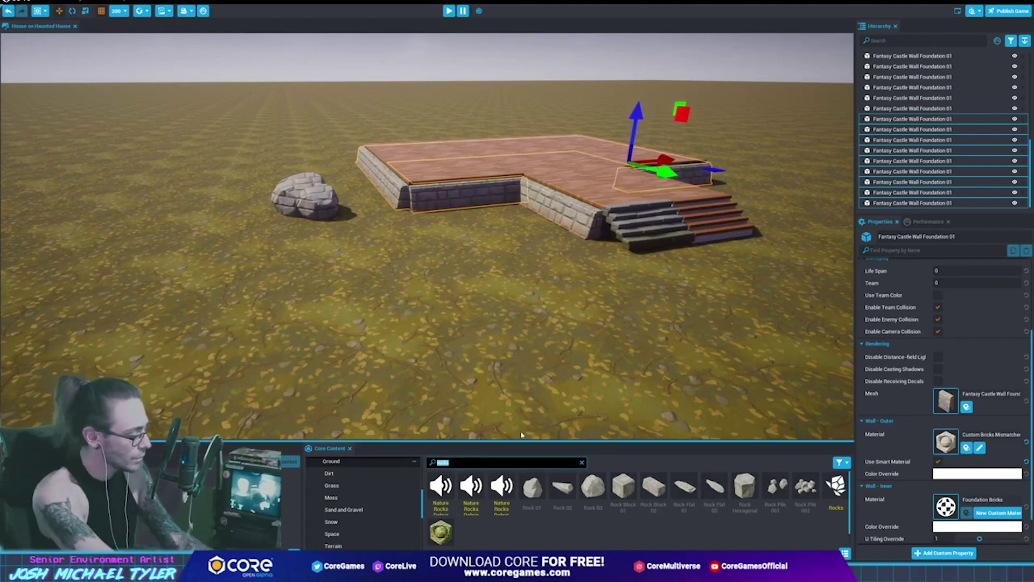
text(wall)
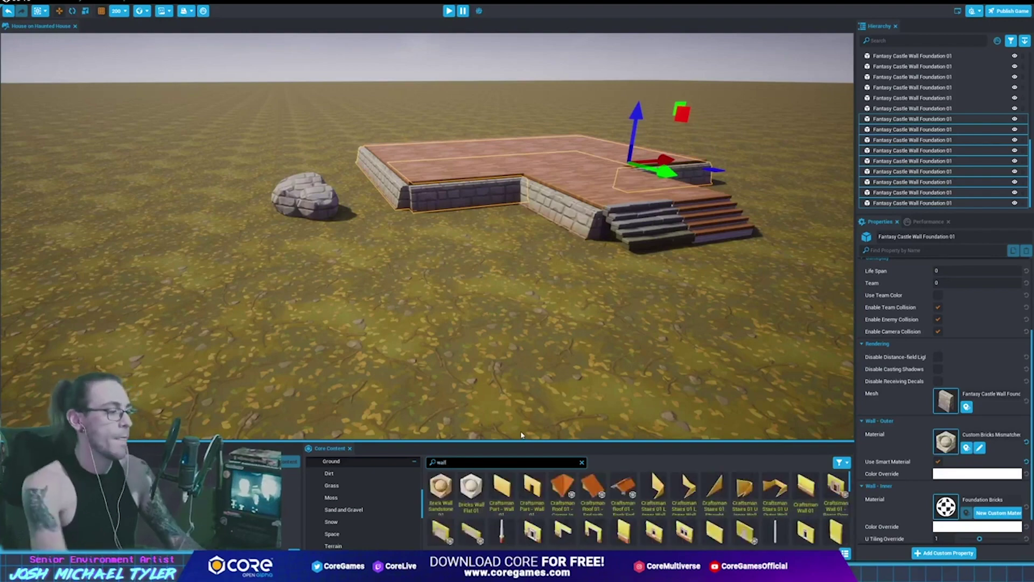
scroll(690, 520, down, 2)
scroll(684, 515, down, 2)
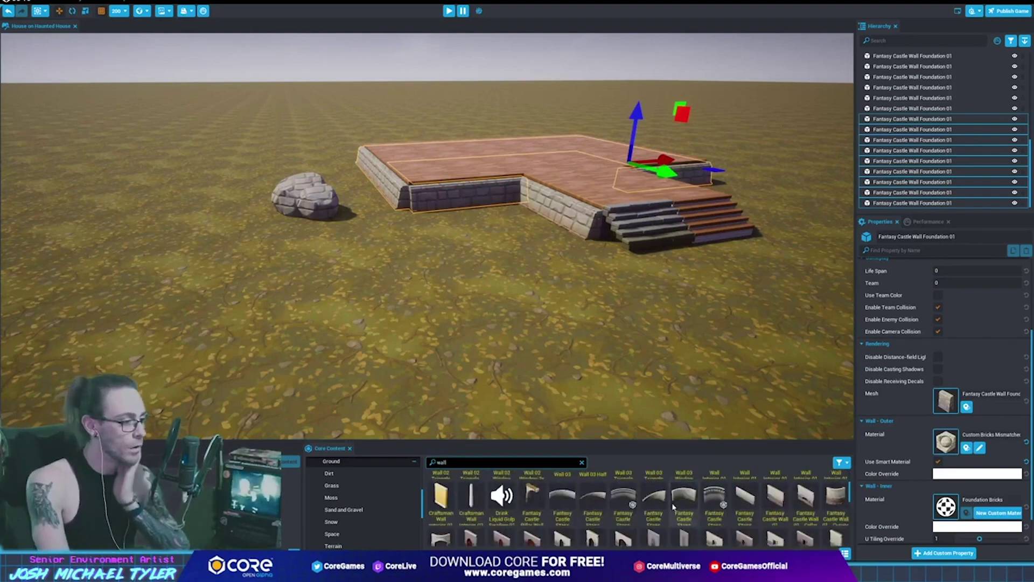
scroll(676, 509, down, 2)
scroll(689, 509, down, 2)
scroll(708, 511, down, 2)
scroll(727, 514, down, 2)
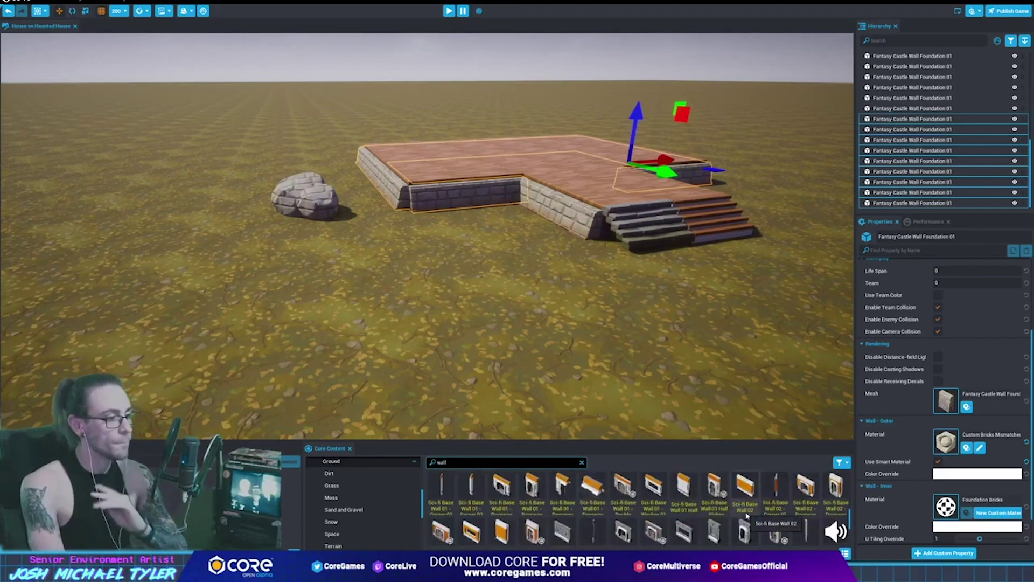
scroll(747, 516, down, 2)
scroll(747, 516, down, 2)
scroll(748, 515, down, 2)
scroll(748, 516, down, 2)
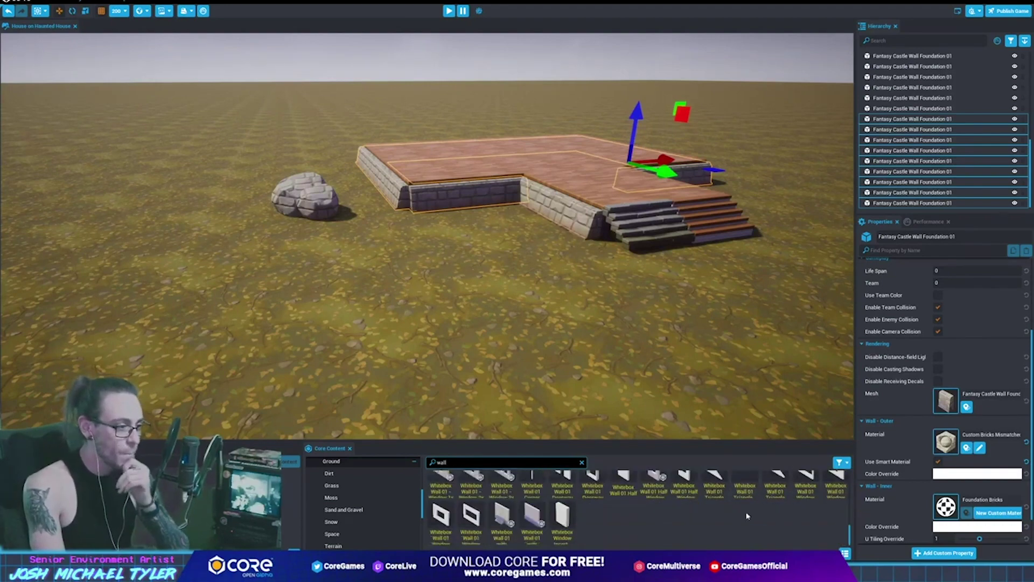
scroll(748, 515, down, 2)
scroll(748, 516, up, 2)
scroll(749, 516, up, 2)
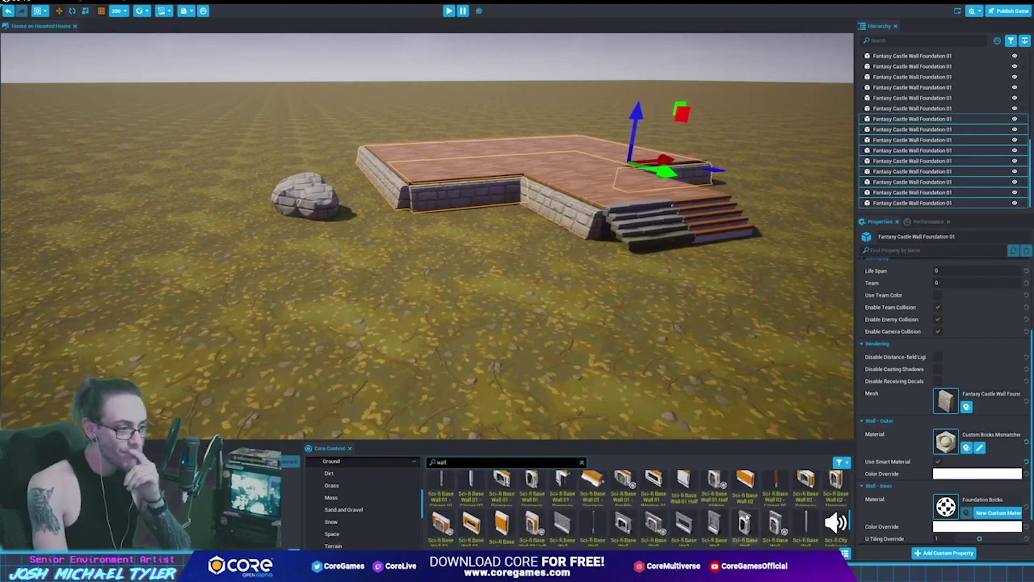
scroll(748, 517, up, 2)
scroll(747, 515, up, 2)
scroll(746, 513, up, 2)
scroll(745, 509, up, 2)
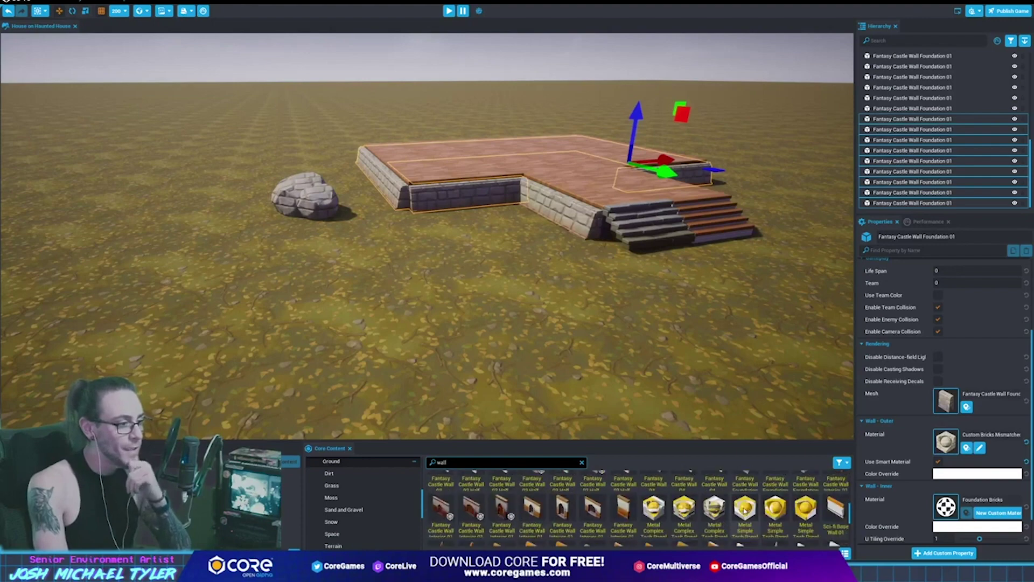
scroll(741, 510, up, 2)
scroll(737, 510, up, 2)
scroll(733, 511, up, 2)
scroll(729, 511, up, 2)
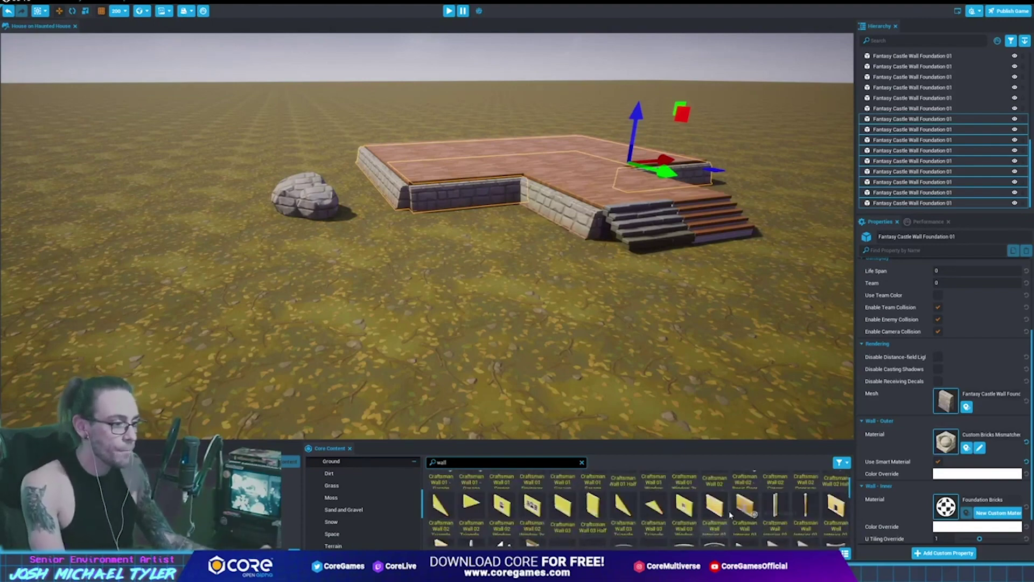
scroll(729, 511, up, 2)
scroll(743, 508, up, 2)
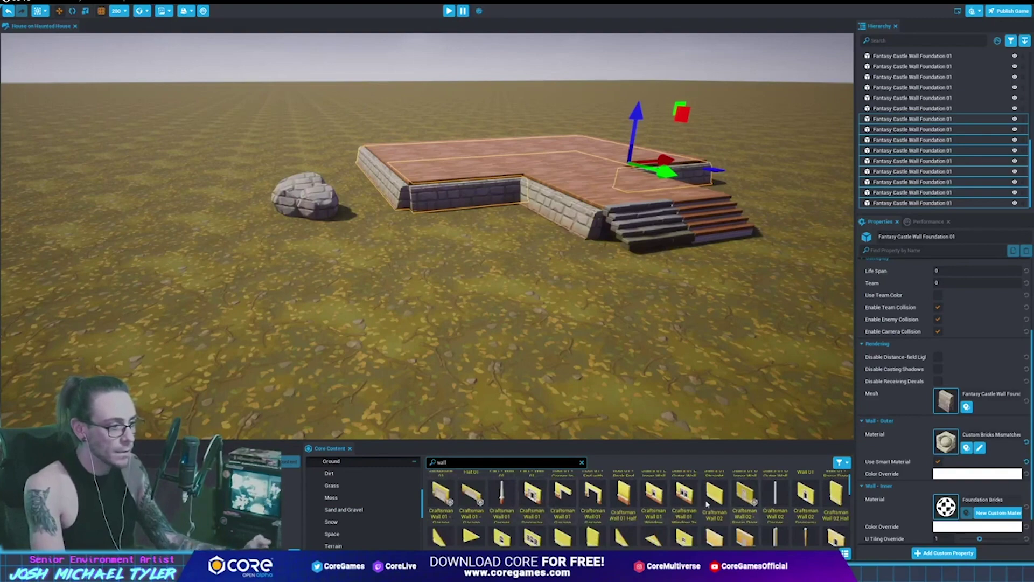
scroll(708, 504, up, 1)
scroll(708, 504, up, 1)
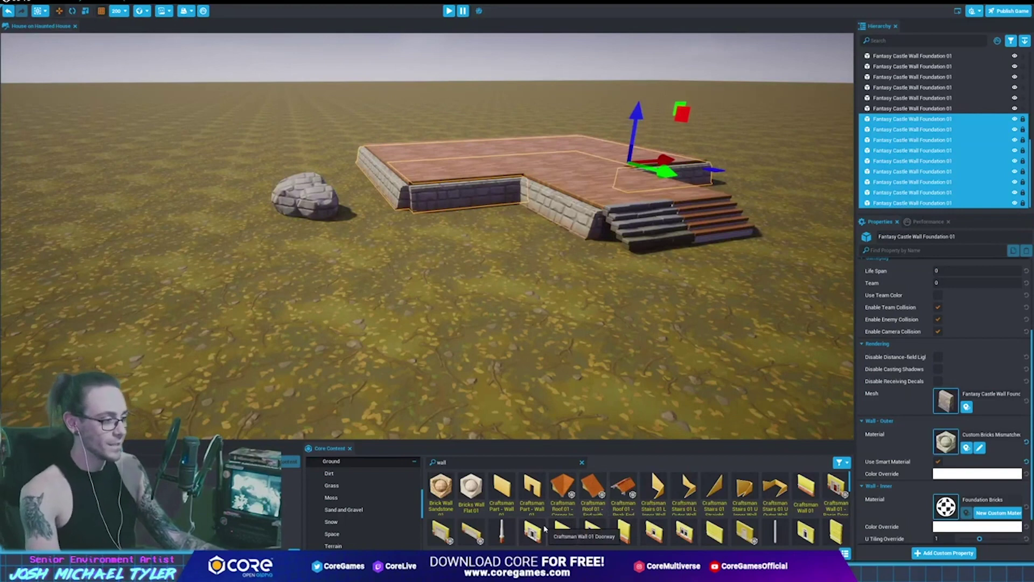
scroll(582, 529, down, 1)
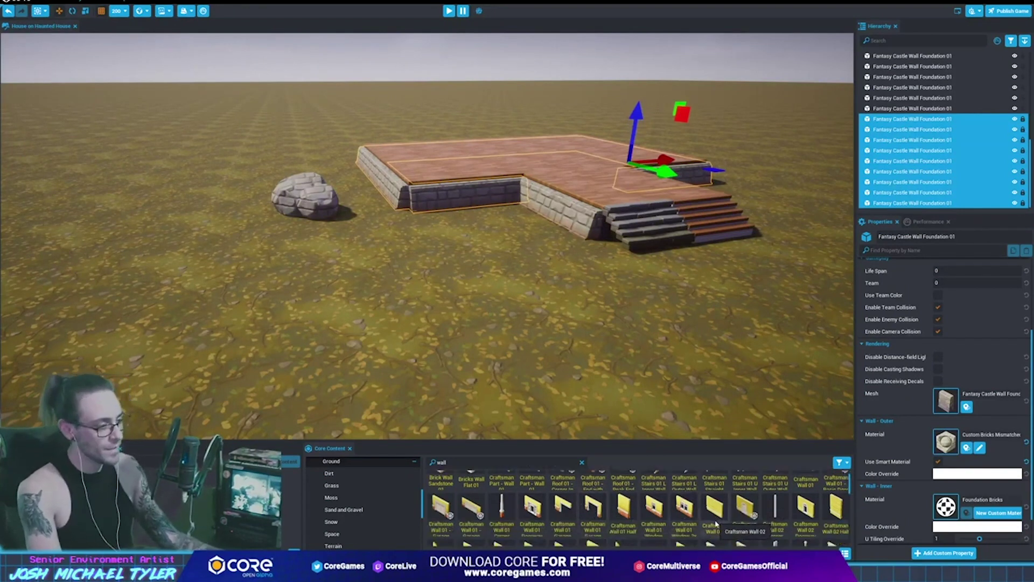
scroll(717, 519, down, 1)
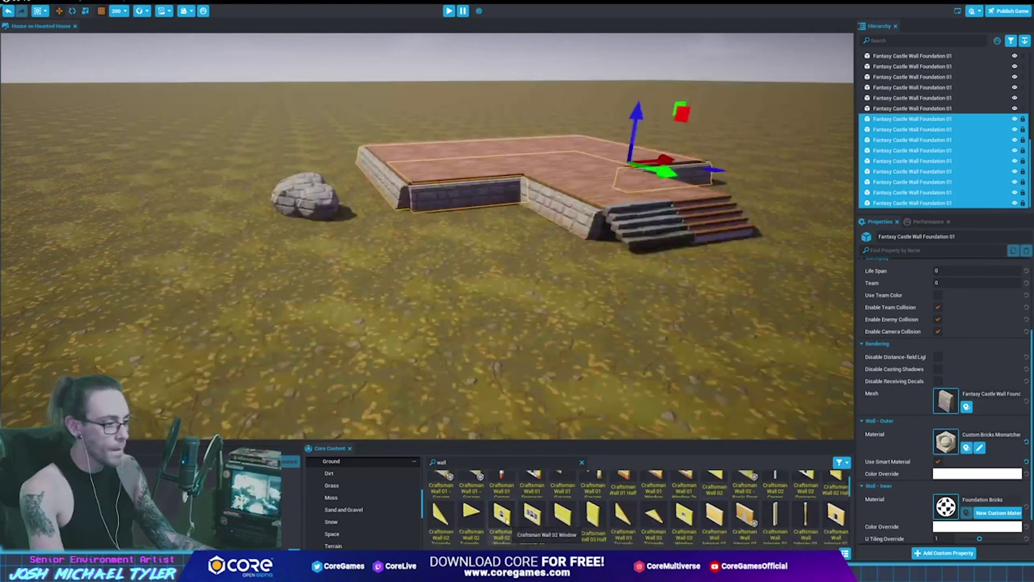
scroll(590, 518, down, 1)
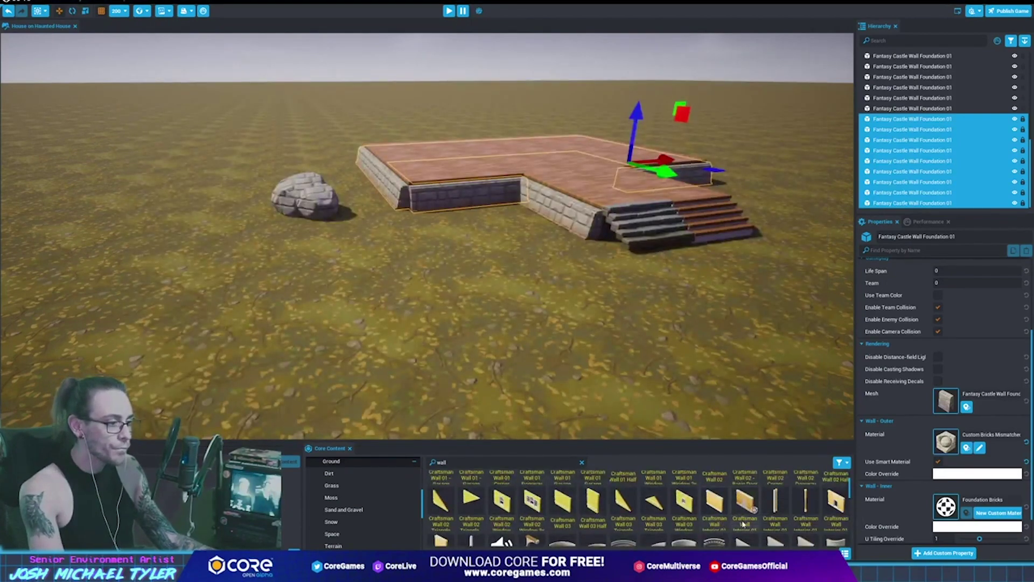
scroll(567, 530, up, 1)
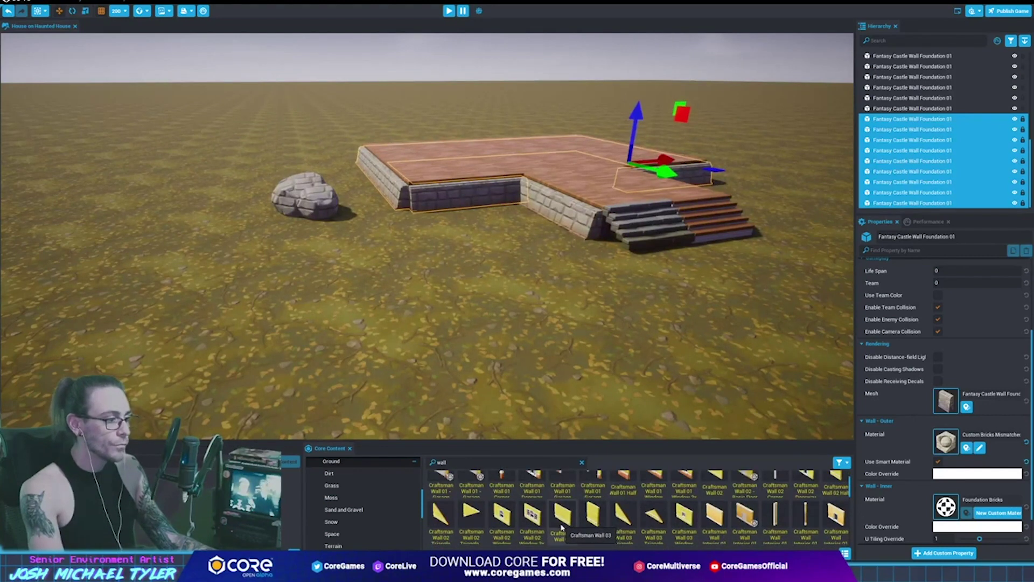
scroll(562, 528, up, 1)
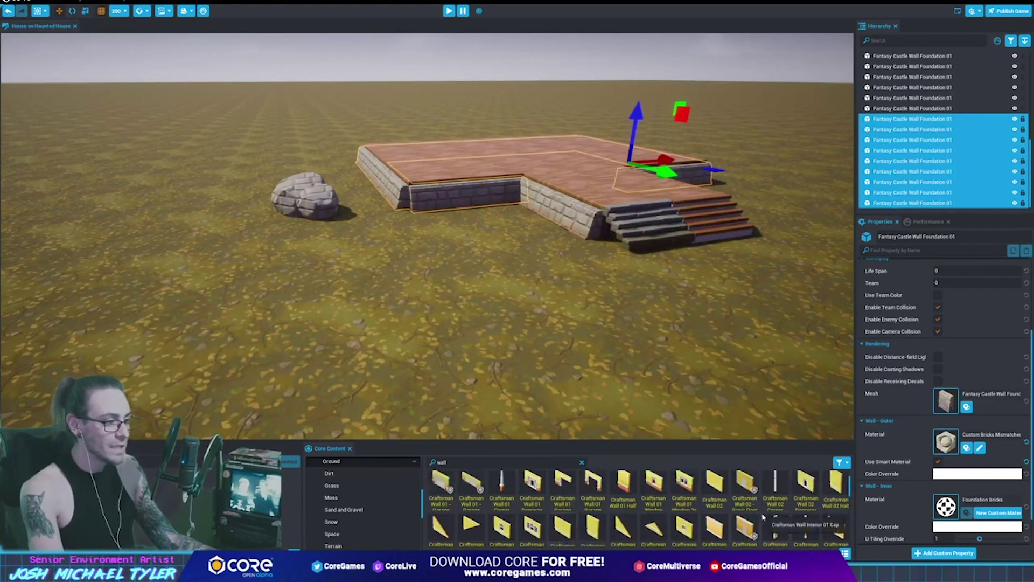
scroll(763, 517, up, 2)
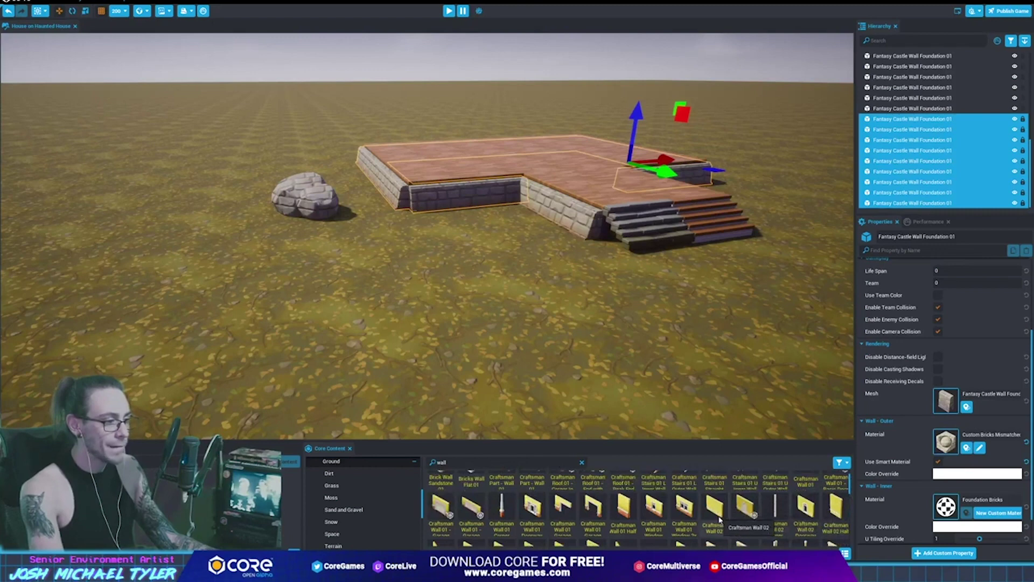
Swap the duplicated walls' mesh to Craftsman Wall 02, reset their scale, and rename them to match
drag(717, 519, 951, 408)
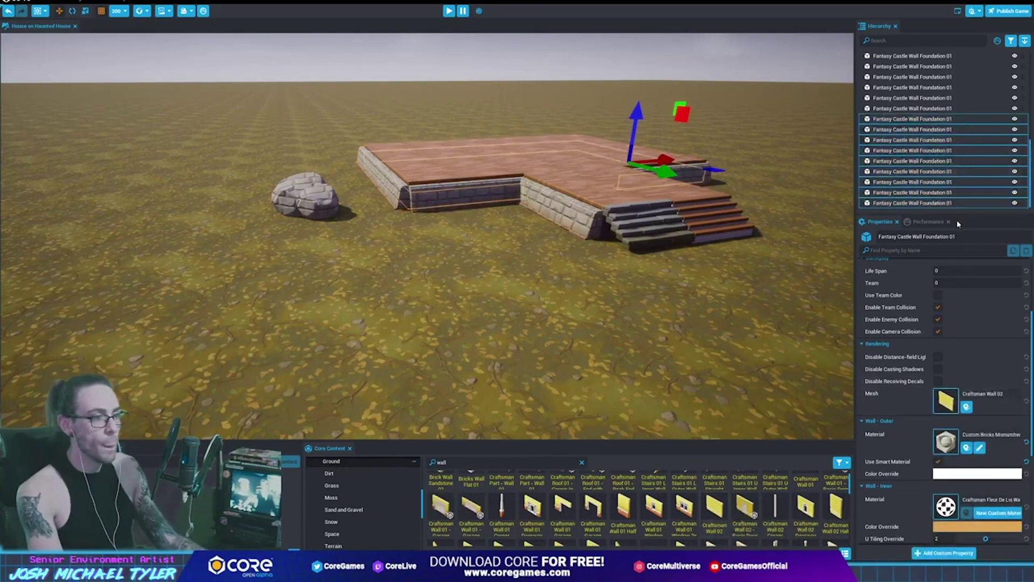
scroll(997, 324, up, 5)
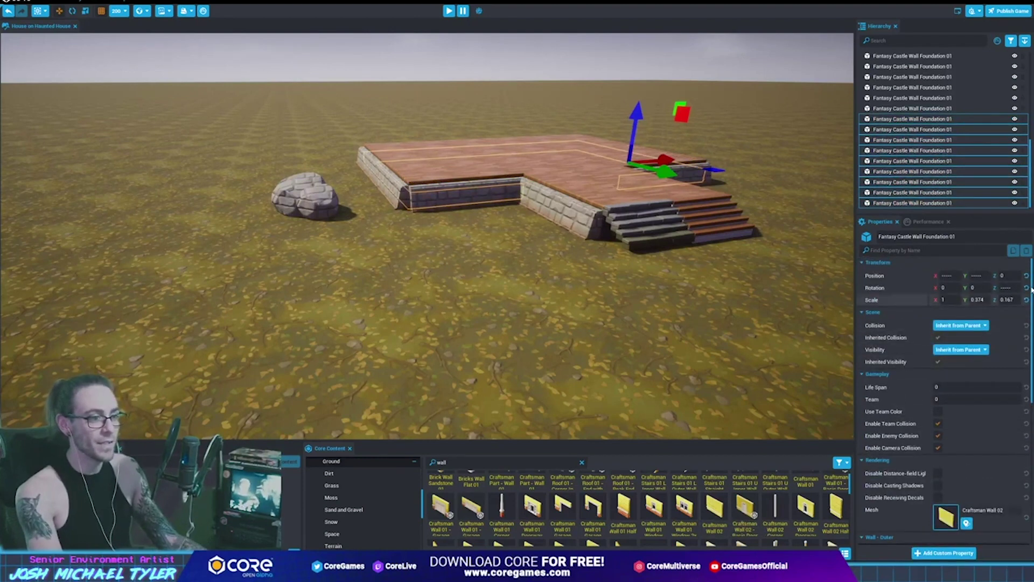
click(1027, 299)
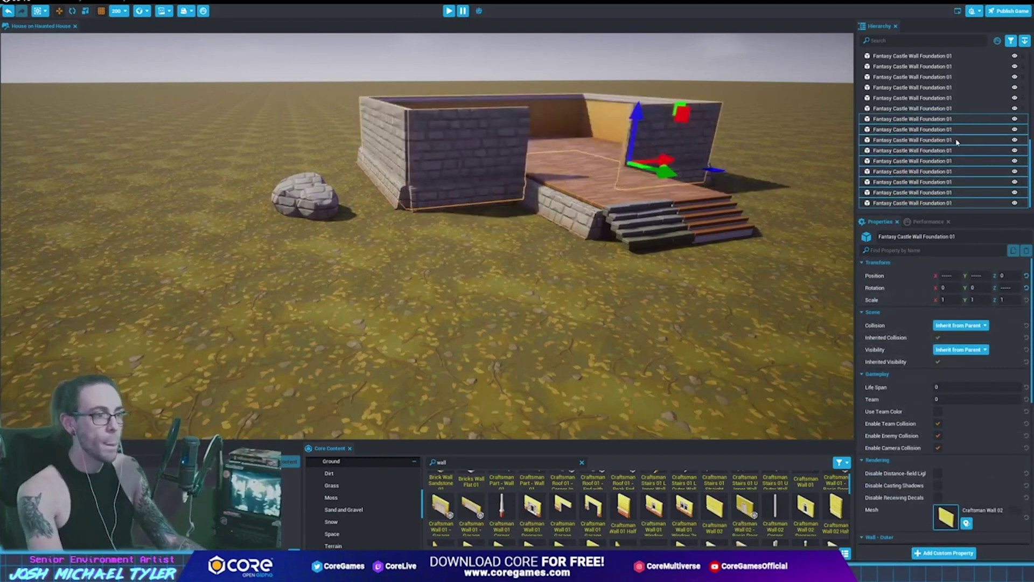
right_click(941, 123)
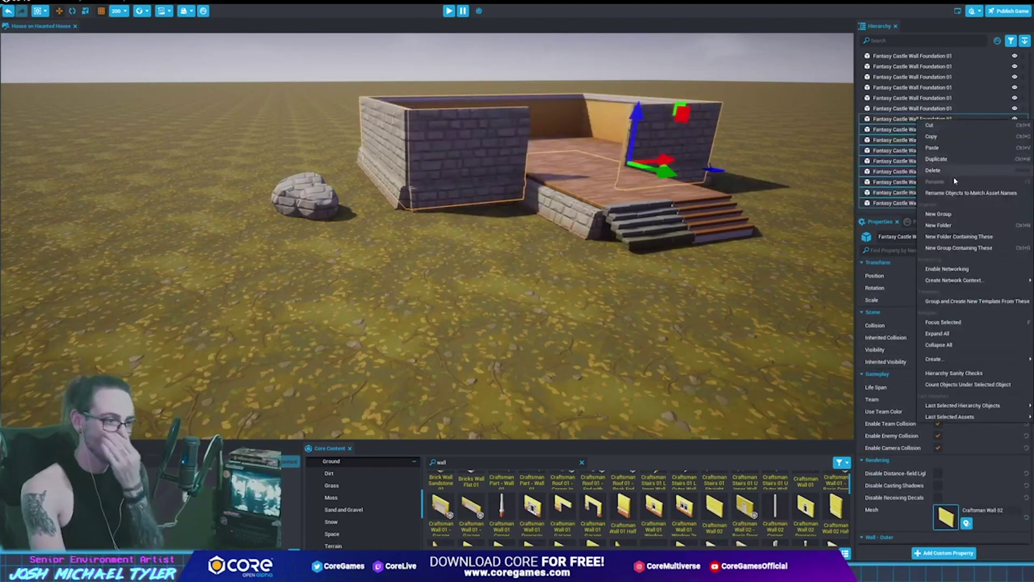
click(965, 193)
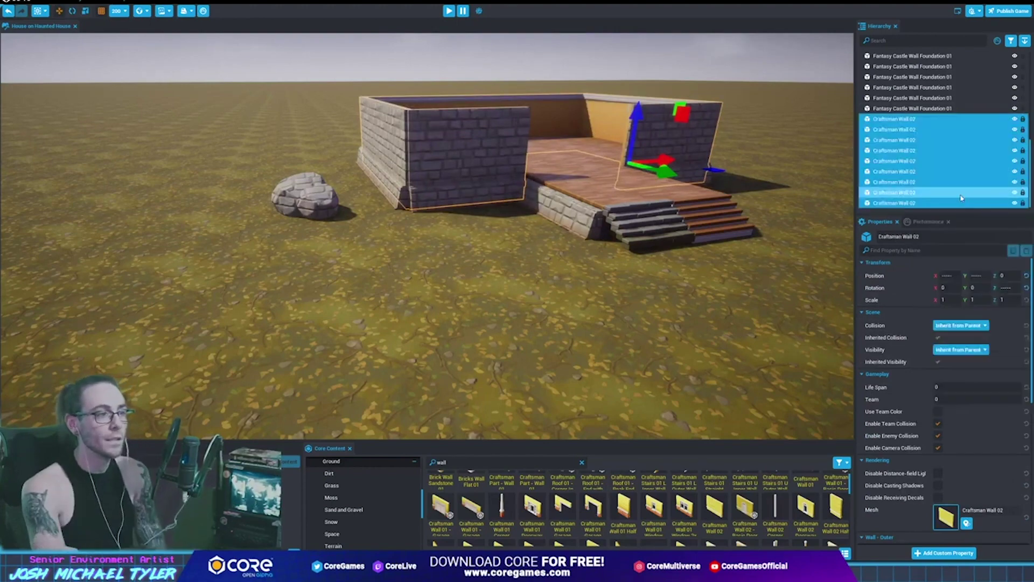
Raise the walls 250 units onto the stone foundations, with grid snapping at 100 and then 50
scroll(504, 311, up, 3)
scroll(624, 285, up, 3)
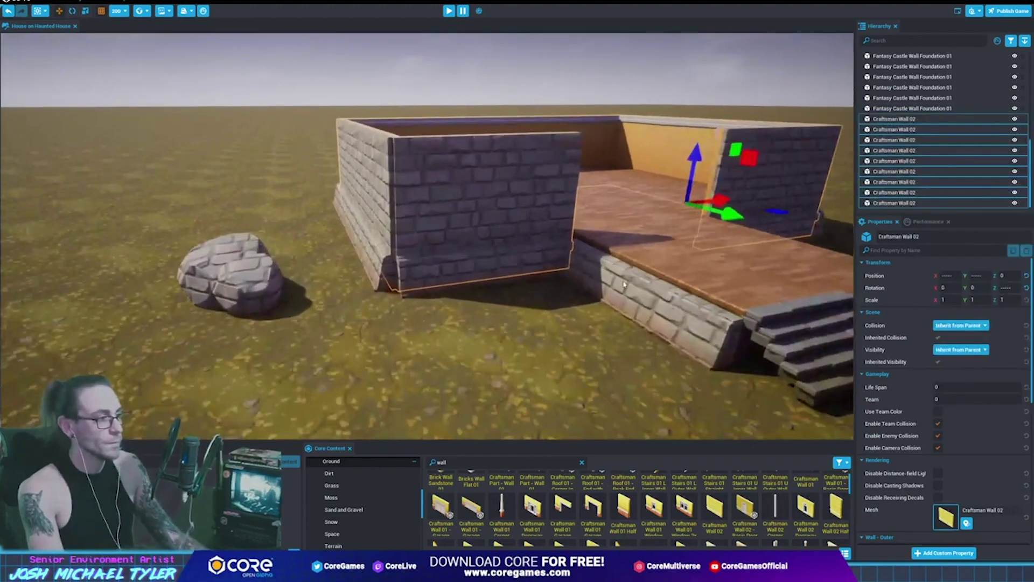
key(minus)
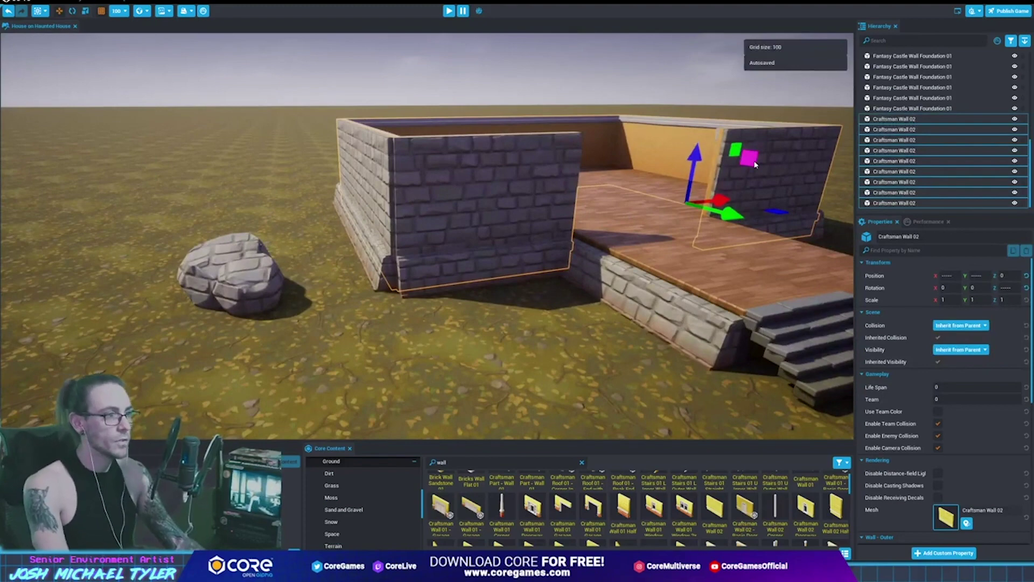
mouse_move(695, 159)
mouse_down()
mouse_move(694, 121)
mouse_move(686, 125)
mouse_up()
key(minus)
Clear the selection, then select each Craftsman Wall 02 piece around the house, including the left wall
click(385, 75)
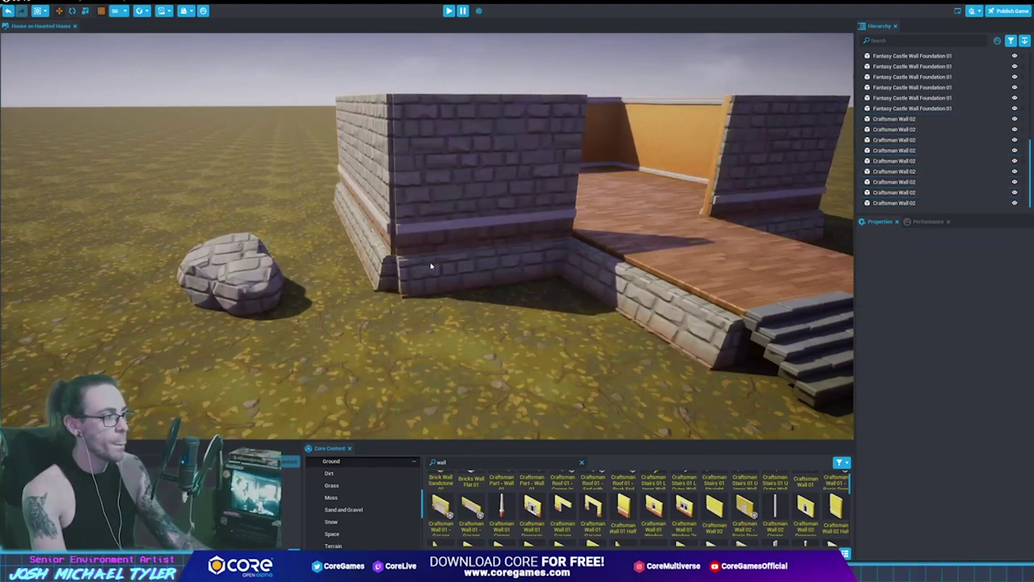
scroll(440, 306, up, 3)
click(436, 239)
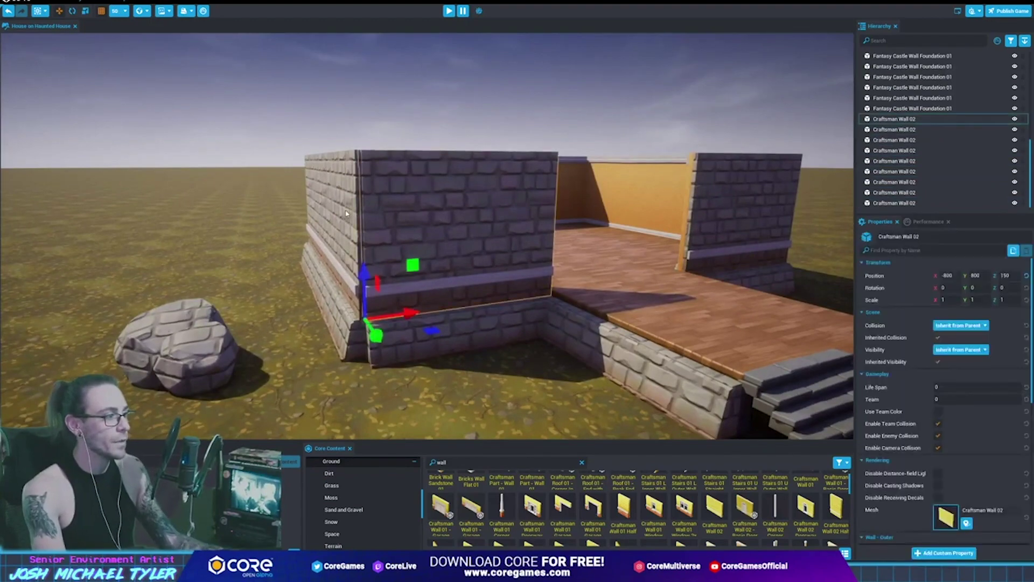
ctrl+click(751, 203)
mouse_move(457, 233)
alt+mouse_down()
mouse_move(579, 285)
mouse_move(357, 215)
mouse_move(594, 201)
alt+mouse_up()
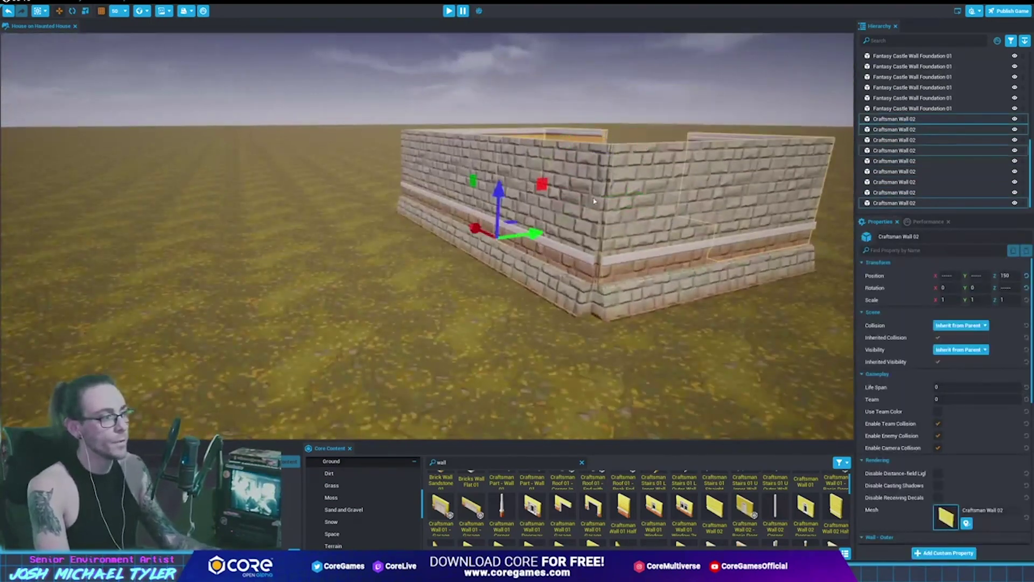
ctrl+click(462, 185)
ctrl+click(431, 162)
mouse_move(420, 151)
alt+mouse_down()
mouse_move(510, 217)
mouse_move(334, 227)
mouse_move(312, 198)
alt+mouse_up()
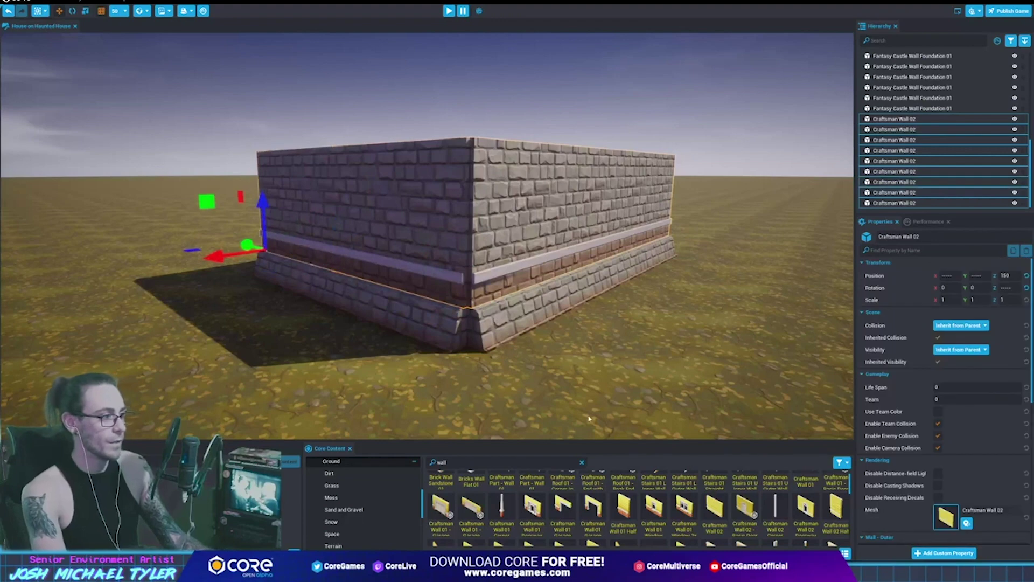
Search the content library for 'wood' and scroll to the Wood Planks and Wood Floor materials
click(485, 464)
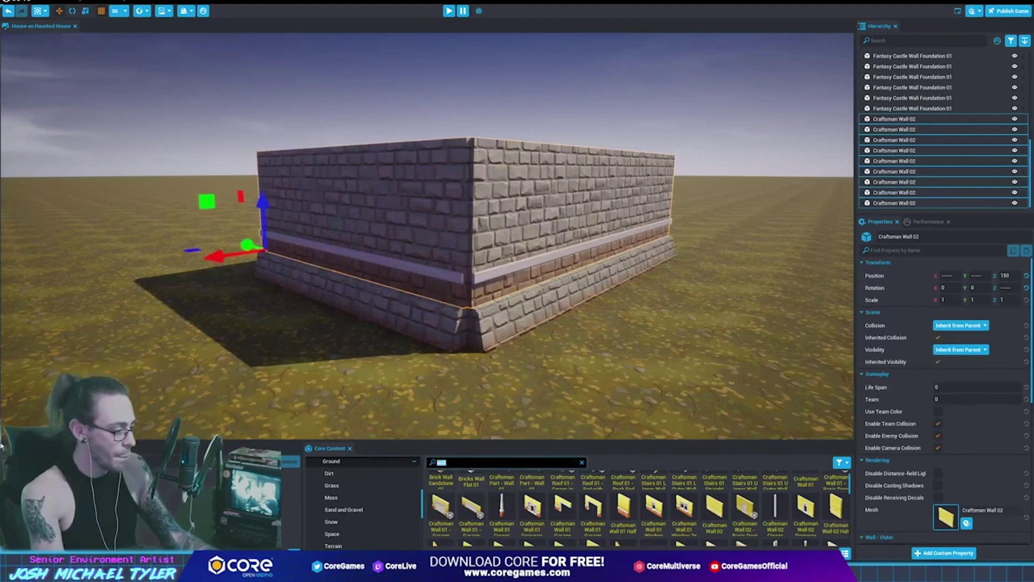
text(wood)
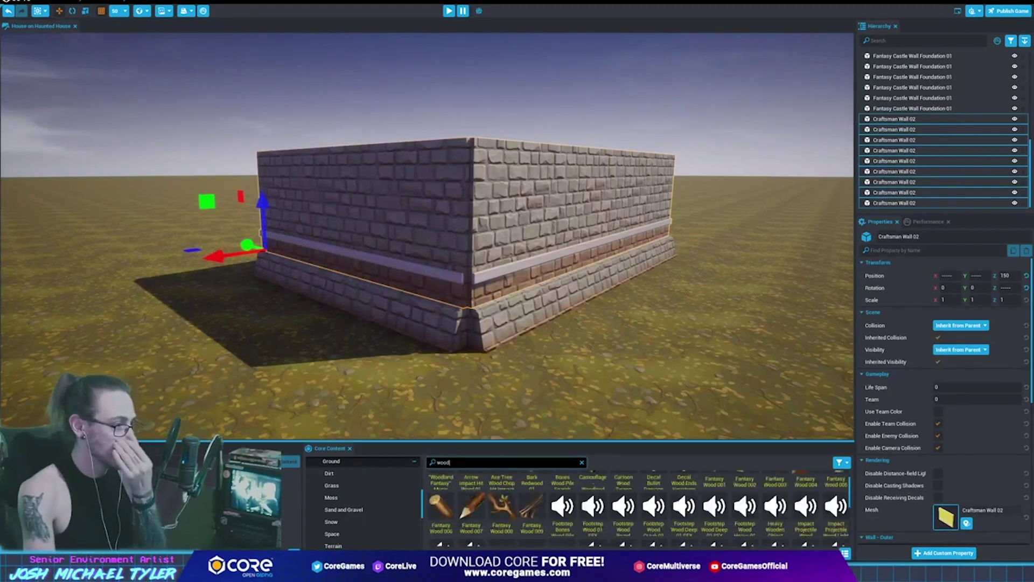
scroll(599, 502, up, 1)
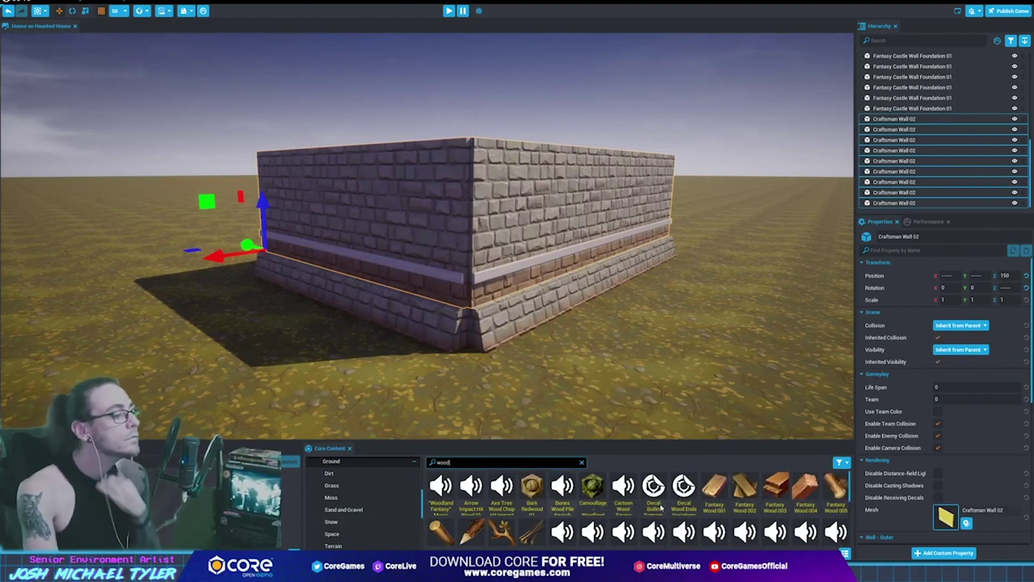
scroll(662, 508, down, 2)
scroll(662, 508, down, 2)
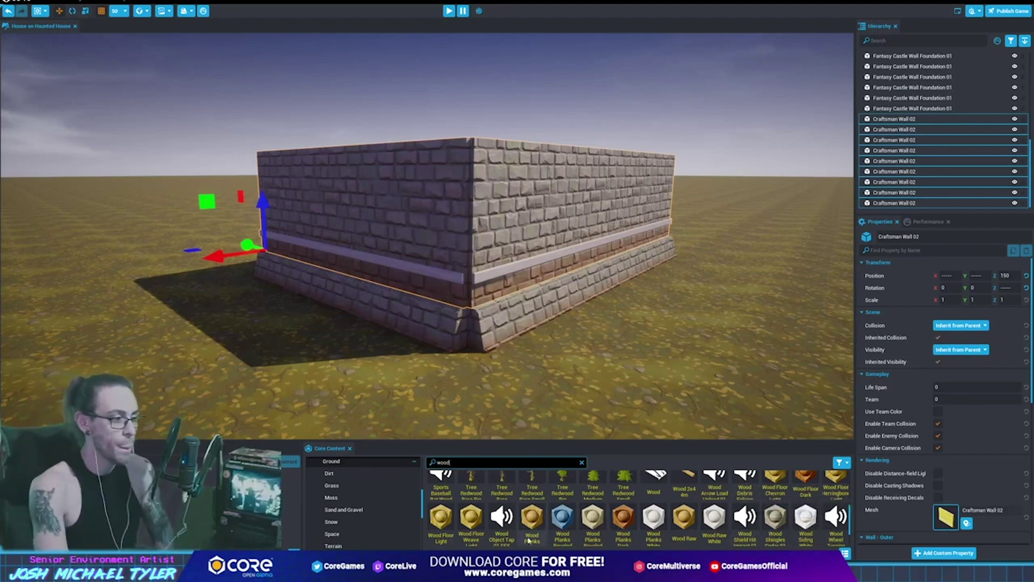
Apply the beveled wood plank material to the walls' outer surface and compare it with the reference image
drag(599, 528, 928, 436)
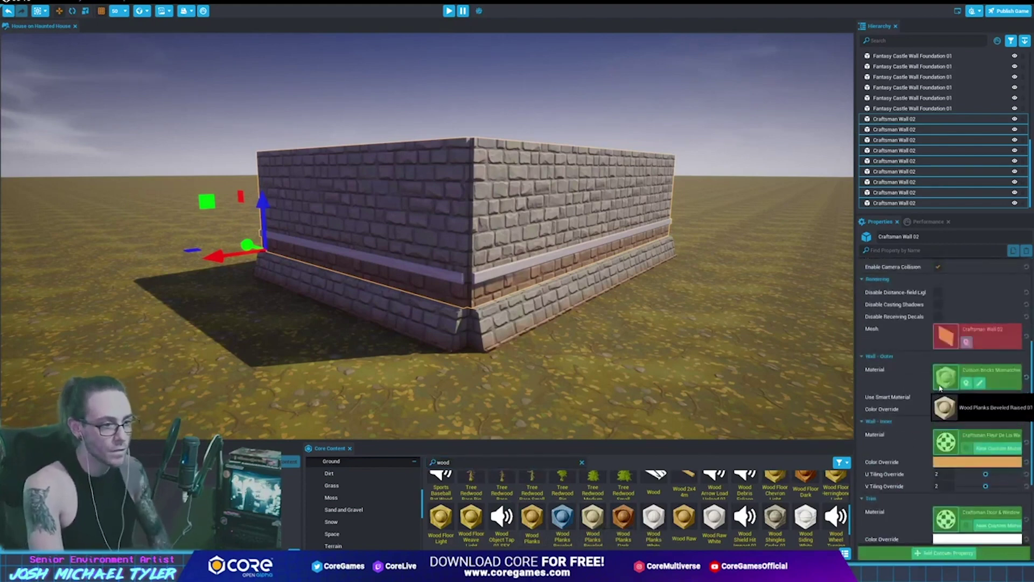
mouse_move(928, 436)
mouse_down()
mouse_move(891, 371)
mouse_move(947, 383)
mouse_up()
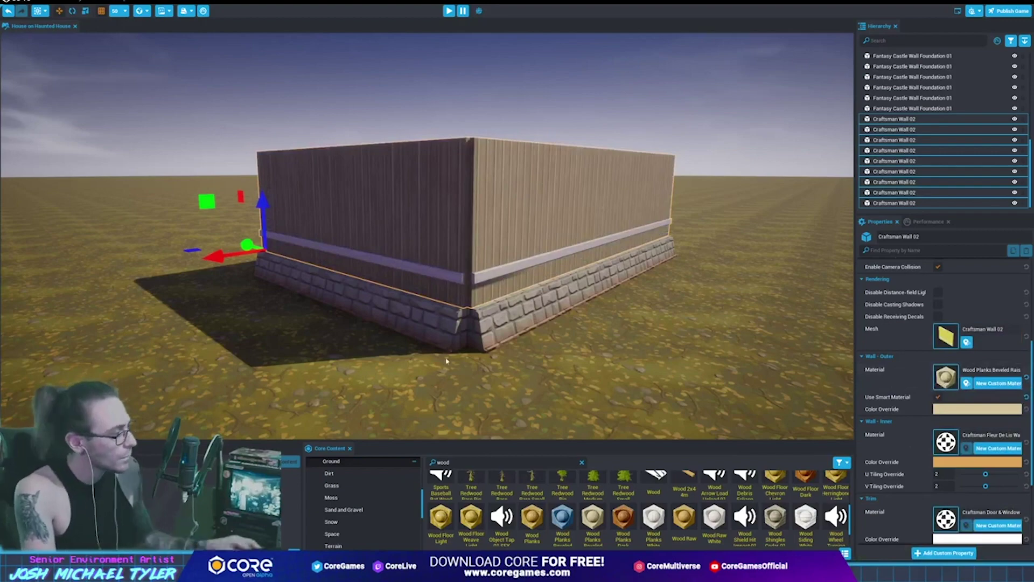
key(alt+Tab)
scroll(458, 197, up, 3)
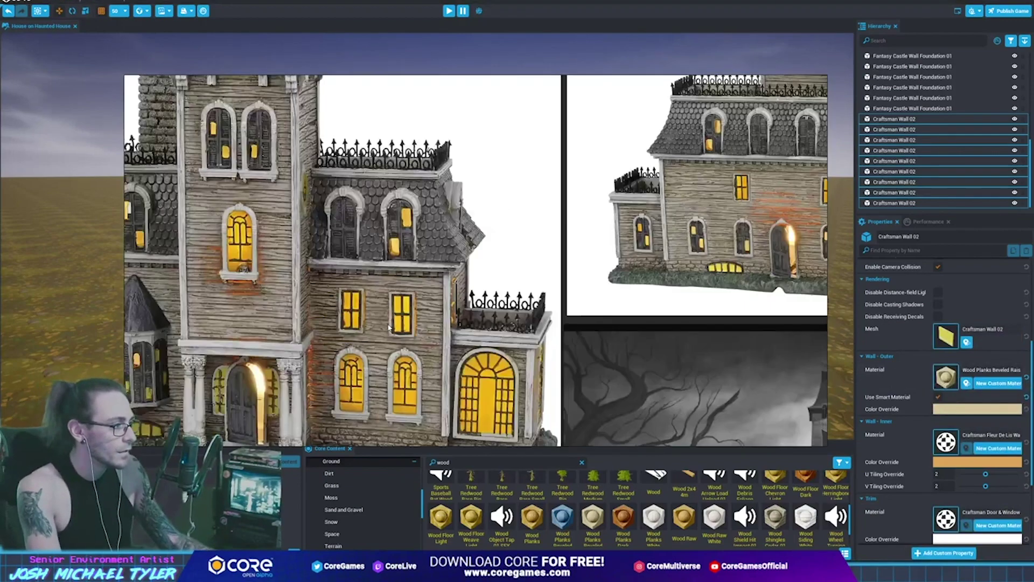
key(alt+Tab)
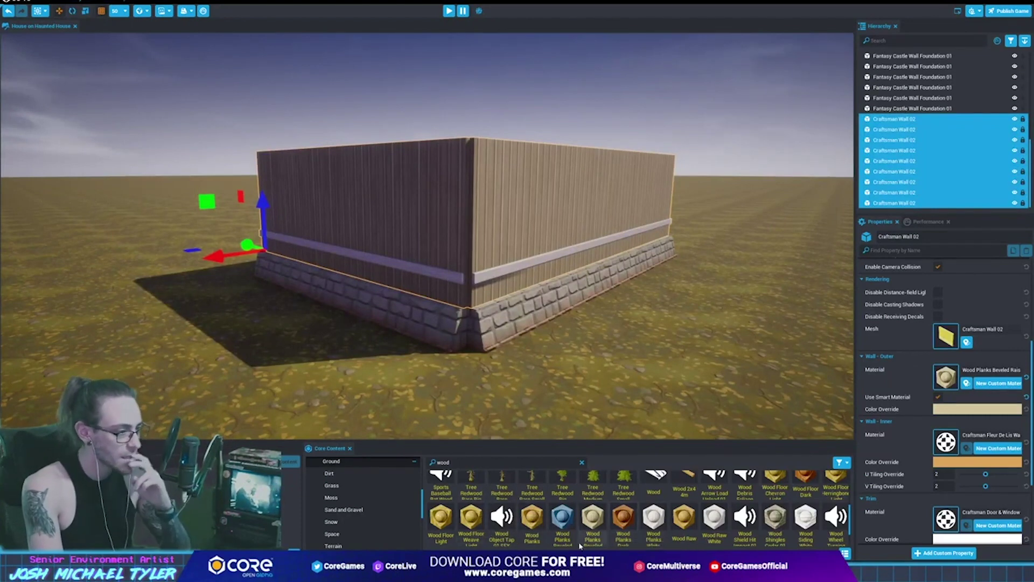
Replace it with the Wood Planks material on the outer wall surface and look along the walls
mouse_move(564, 527)
mouse_down()
mouse_move(946, 353)
mouse_move(947, 372)
mouse_up()
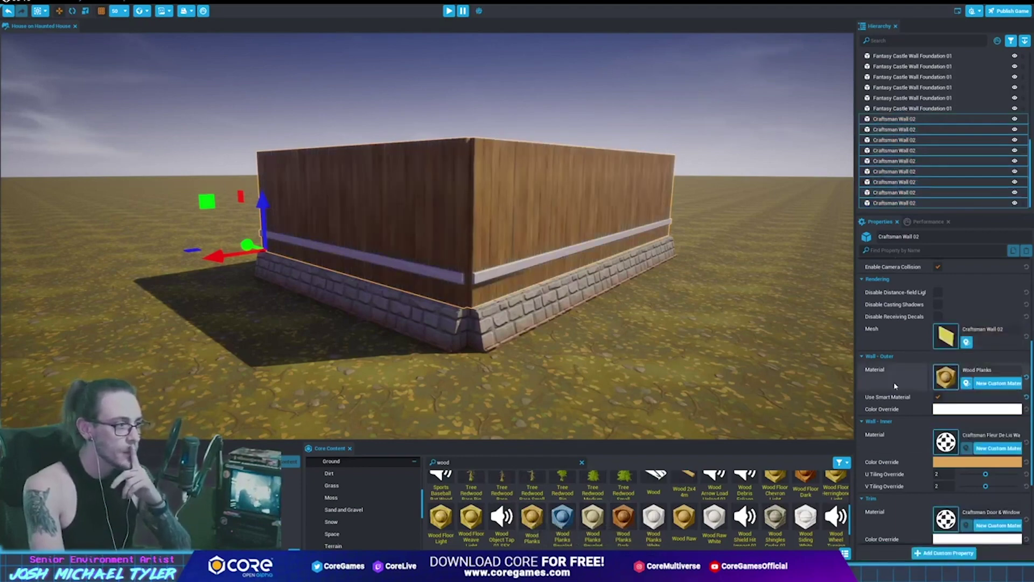
mouse_move(409, 302)
right_down()
mouse_move(467, 343)
mouse_move(278, 355)
right_up()
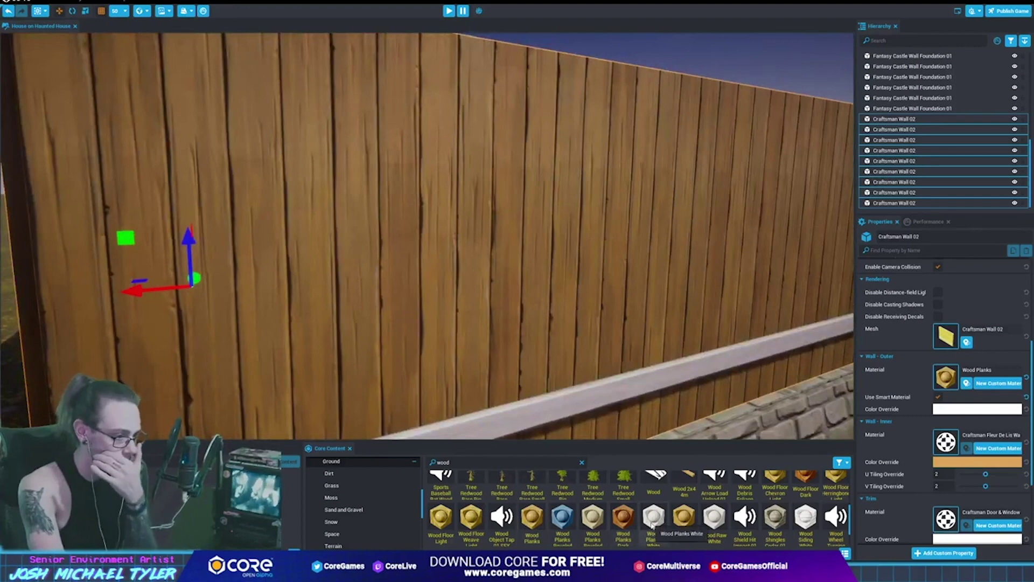
scroll(662, 522, down, 2)
scroll(664, 529, up, 3)
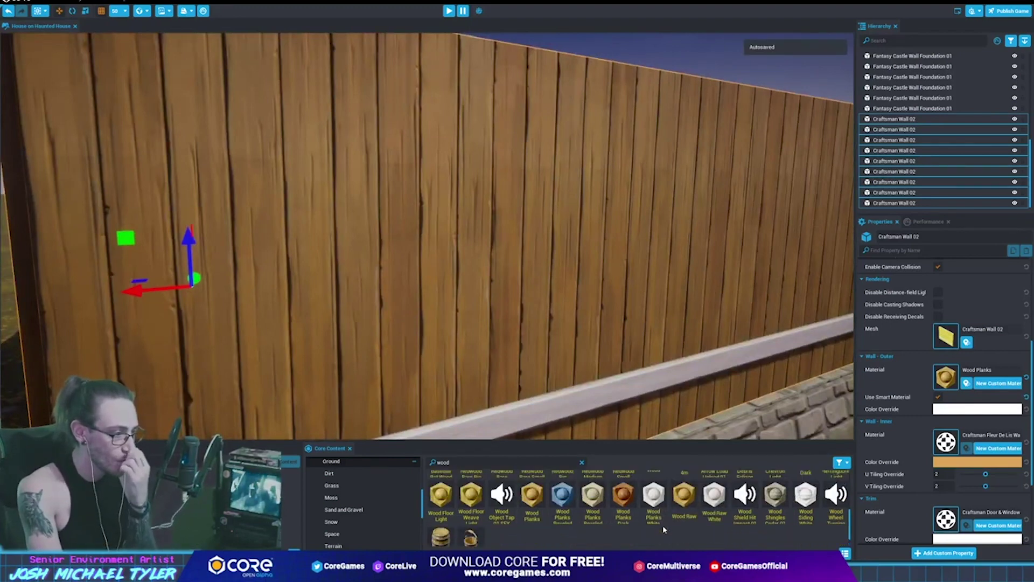
scroll(661, 529, up, 1)
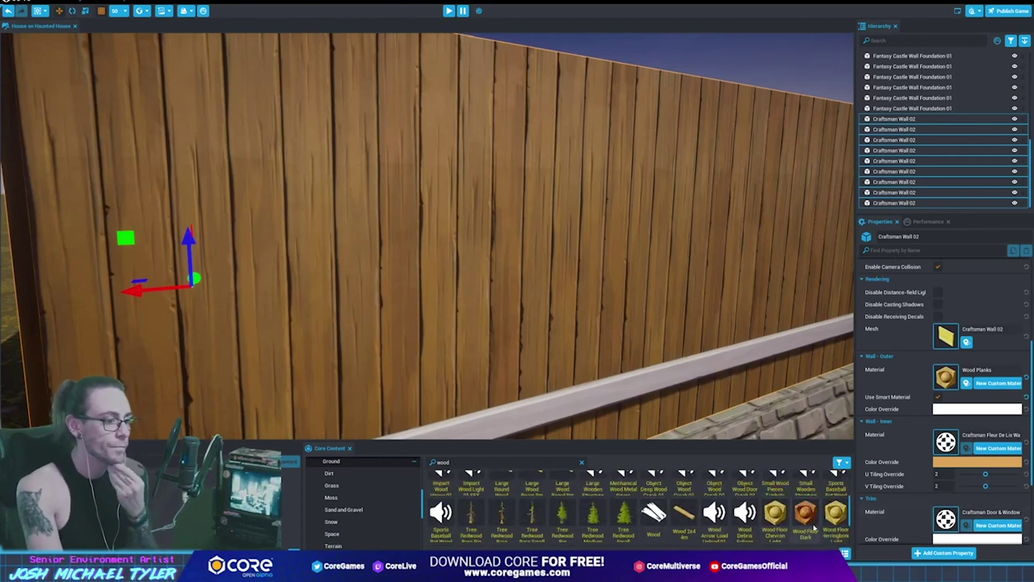
scroll(812, 530, down, 2)
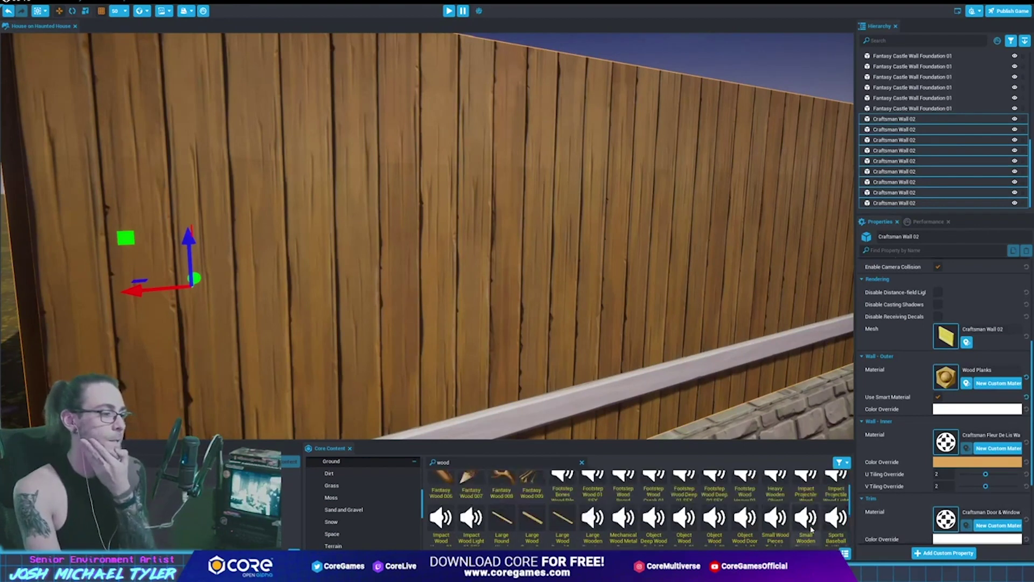
scroll(748, 512, down, 2)
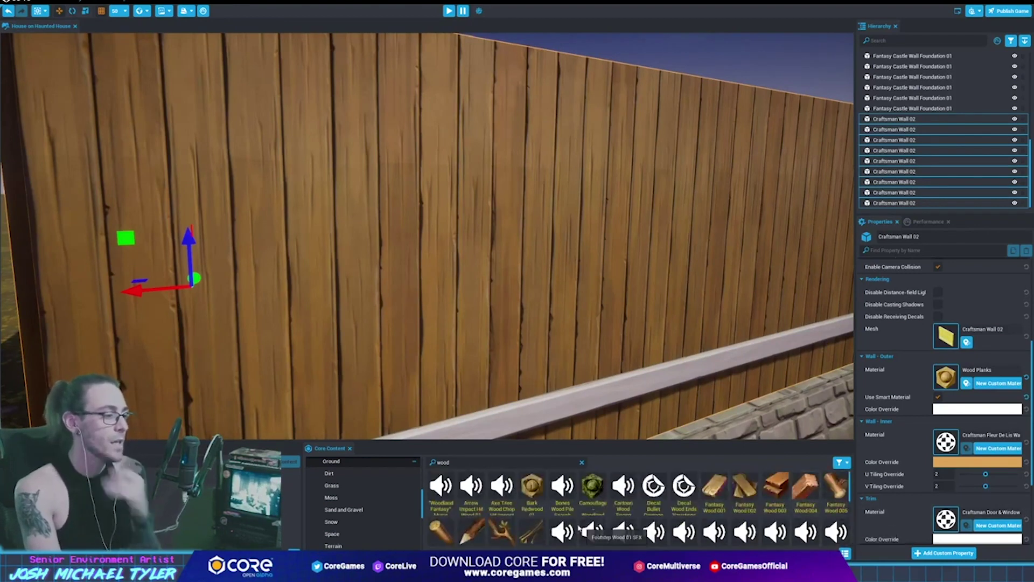
right_drag(410, 289, 629, 283)
Create a Custom Wood Planks copy and set its Rotate Material to 90 in the Material Editor
click(986, 381)
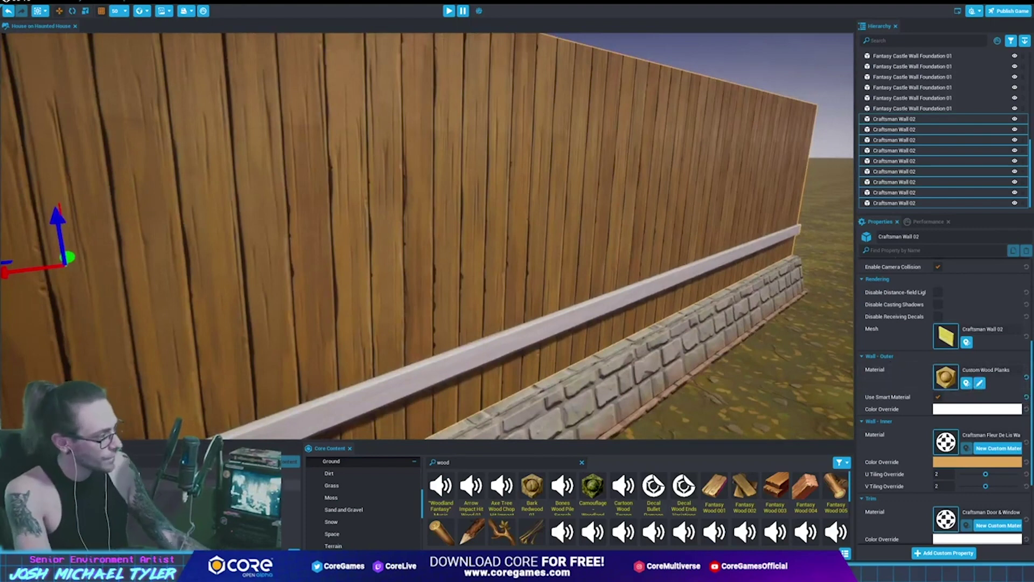
click(945, 376)
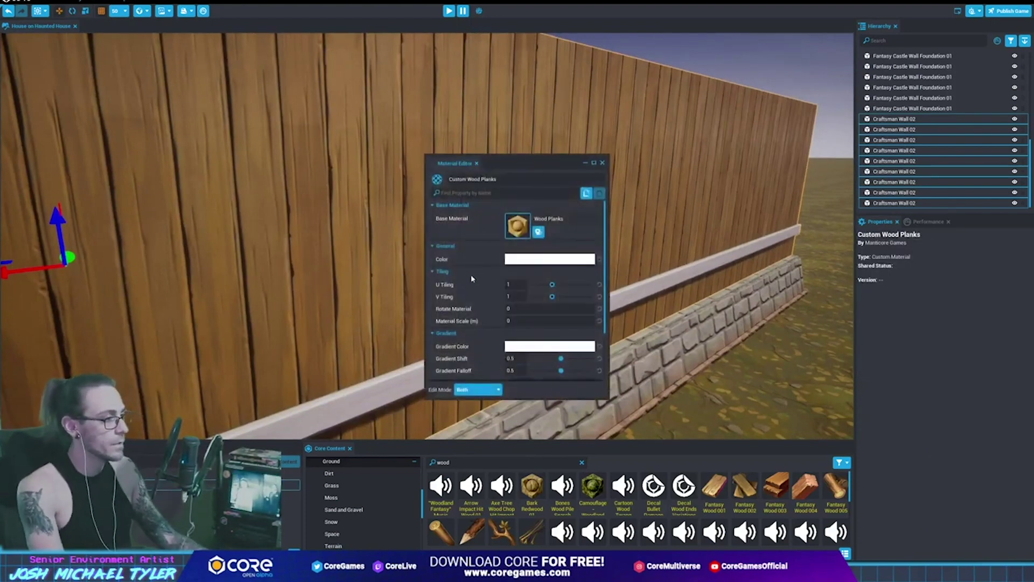
scroll(475, 292, down, 3)
scroll(475, 292, down, 2)
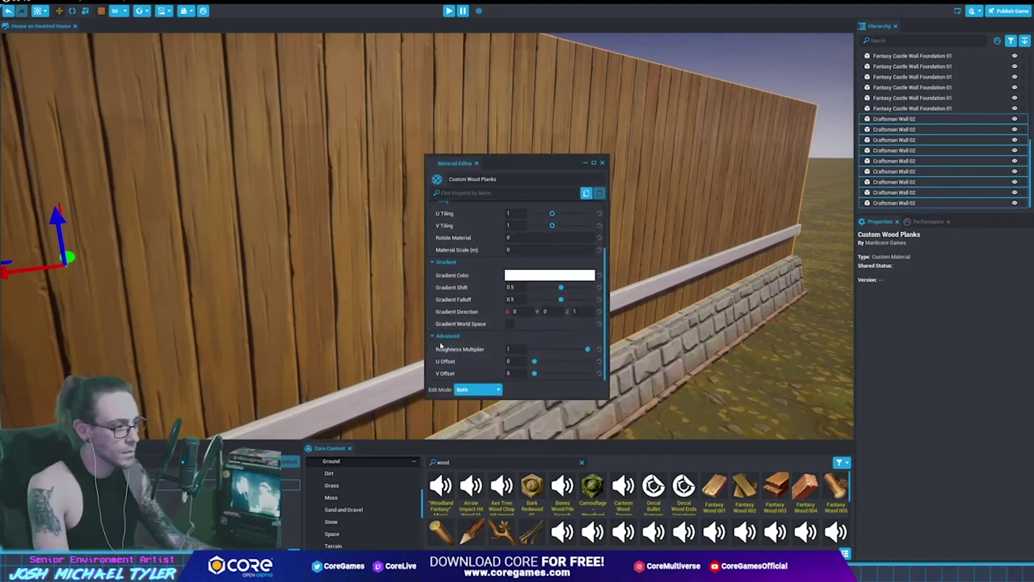
scroll(470, 347, up, 3)
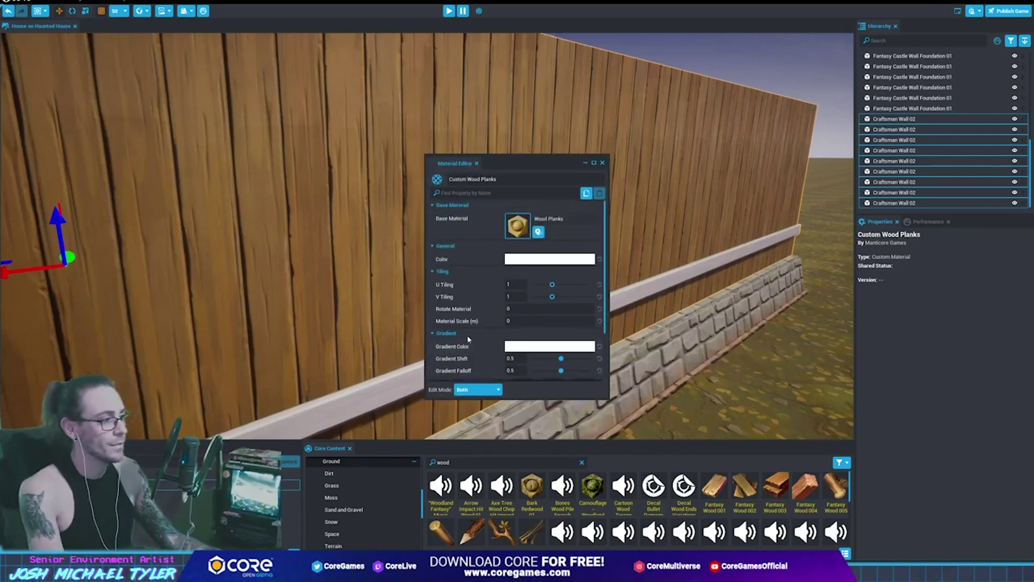
scroll(469, 338, down, 3)
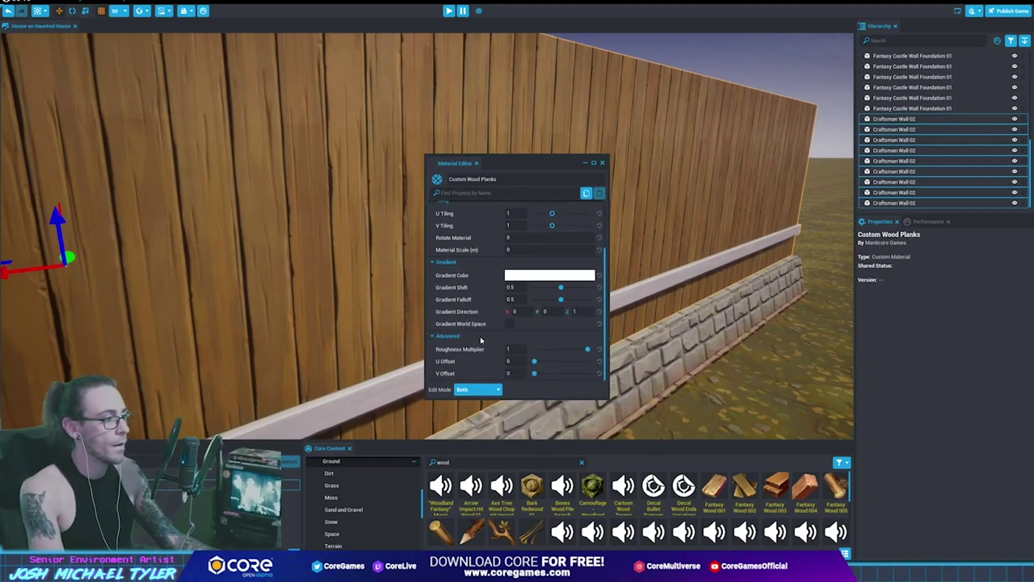
click(517, 237)
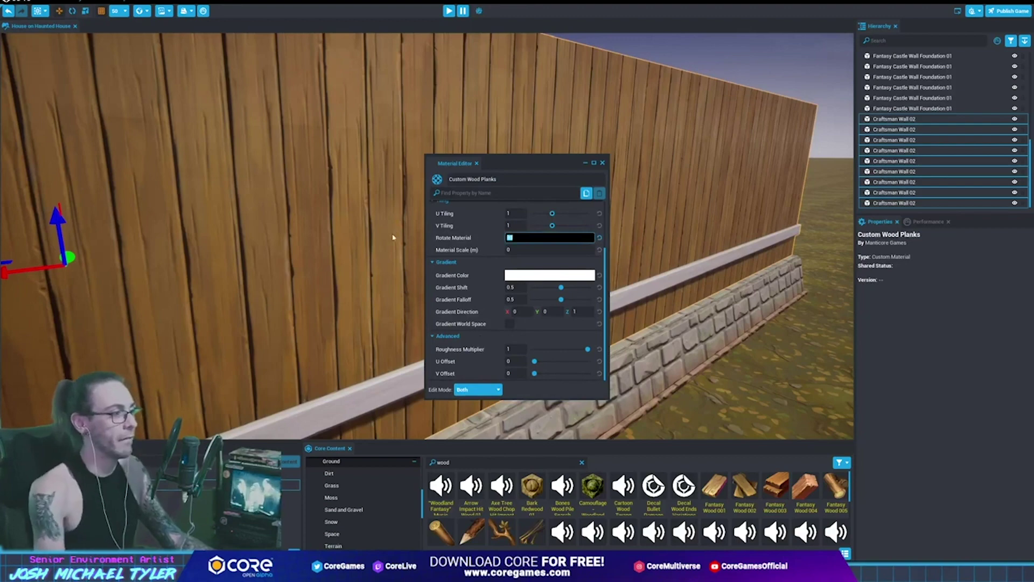
key(Return)
key(f)
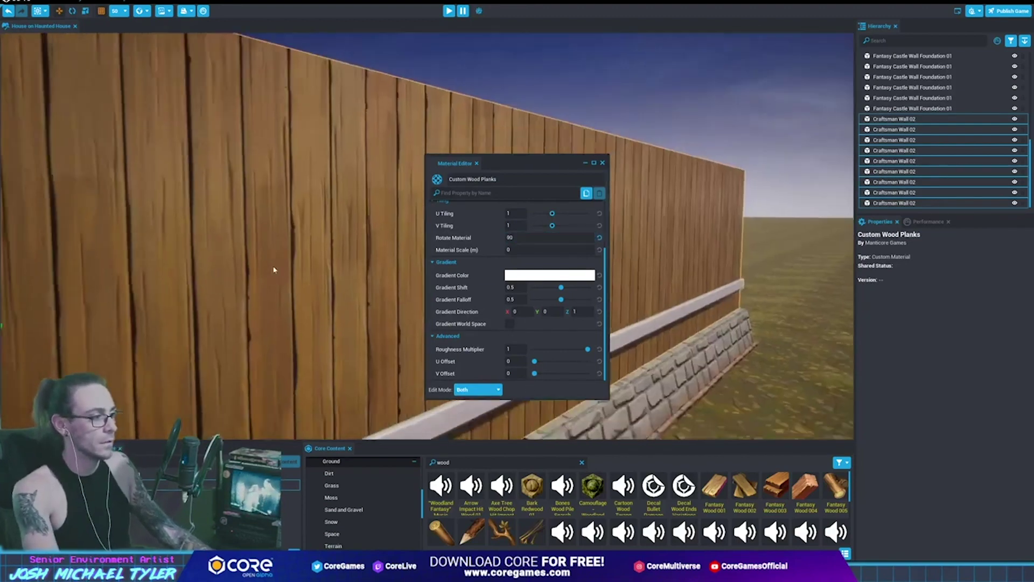
Inspect the rotated planks, then set Rotate Material back to 0
alt+drag(286, 306, 680, 315)
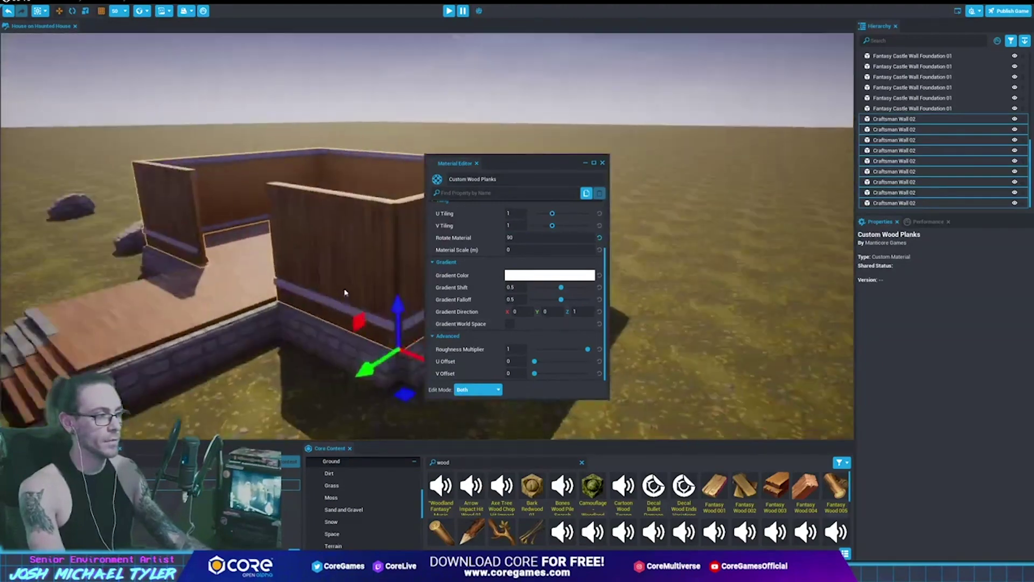
scroll(226, 299, up, 5)
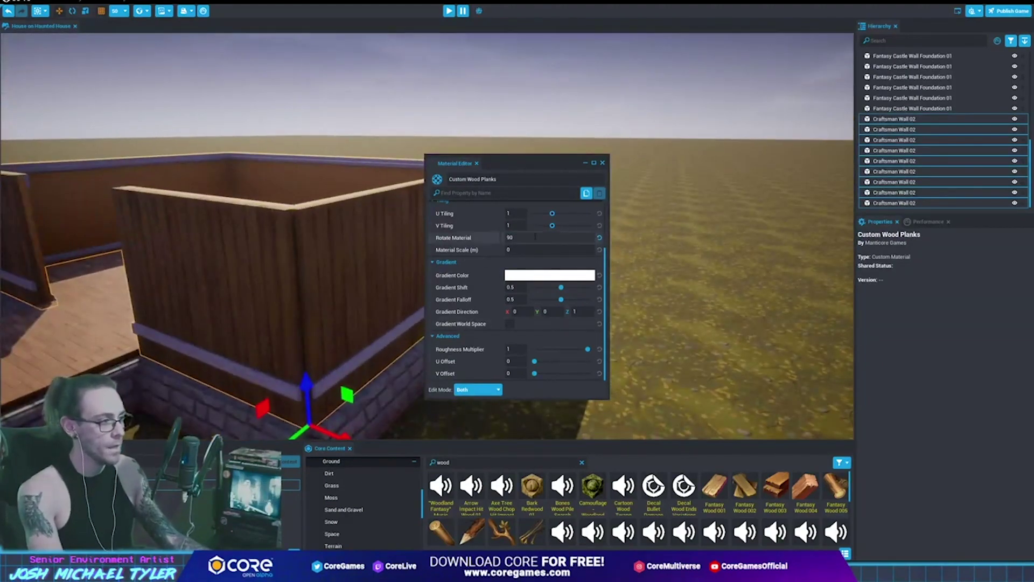
click(599, 239)
click(532, 239)
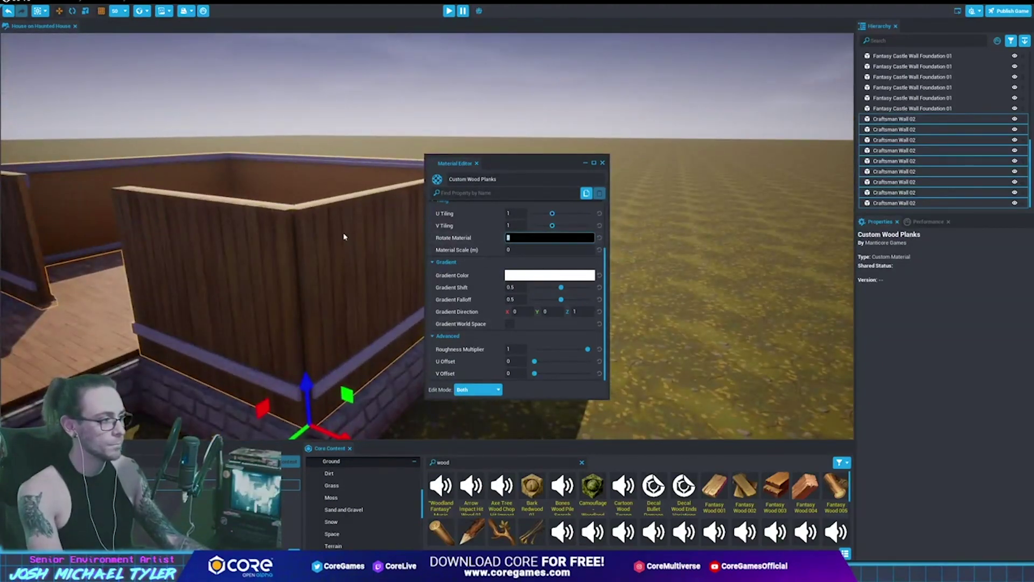
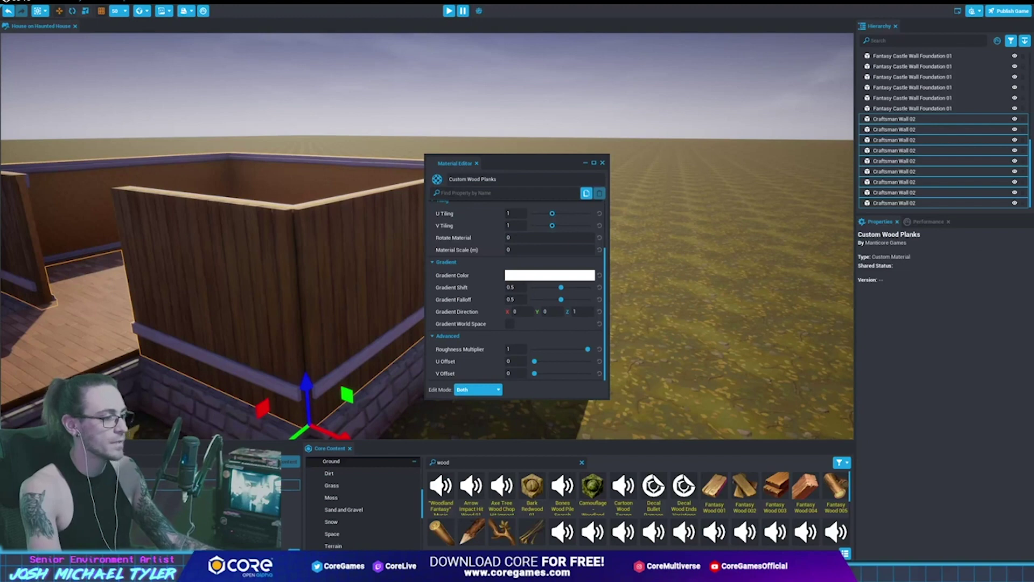
Select all Craftsman Wall 02 pieces, turn off Use Smart Material, and set Rotate Material to 90
click(907, 127)
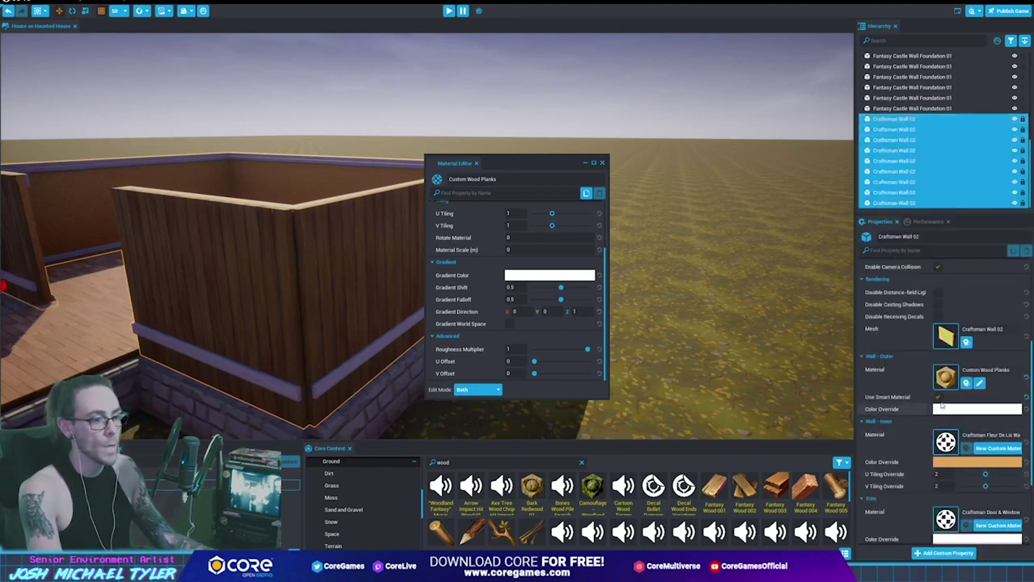
click(938, 396)
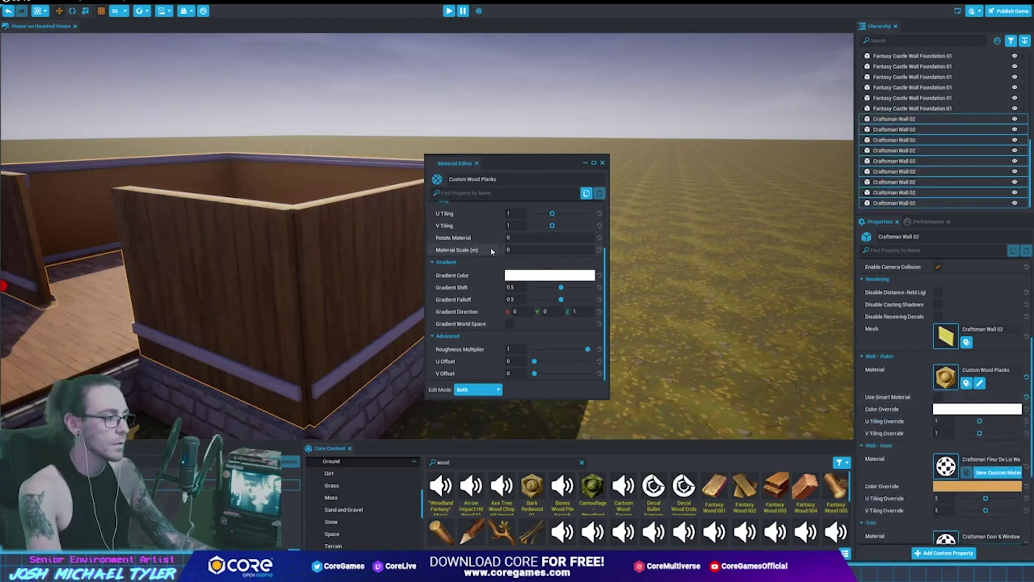
scroll(475, 280, up, 3)
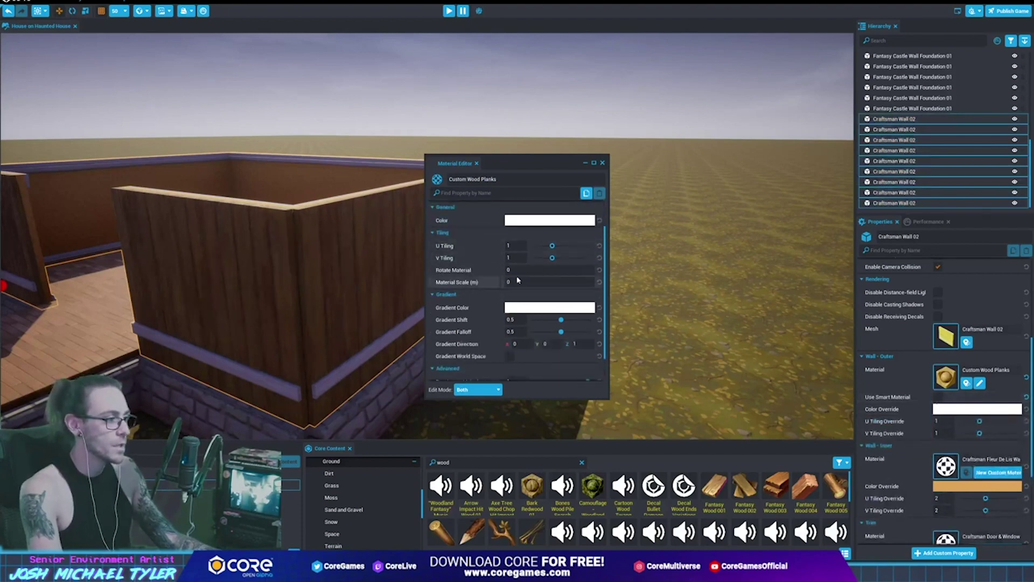
click(517, 270)
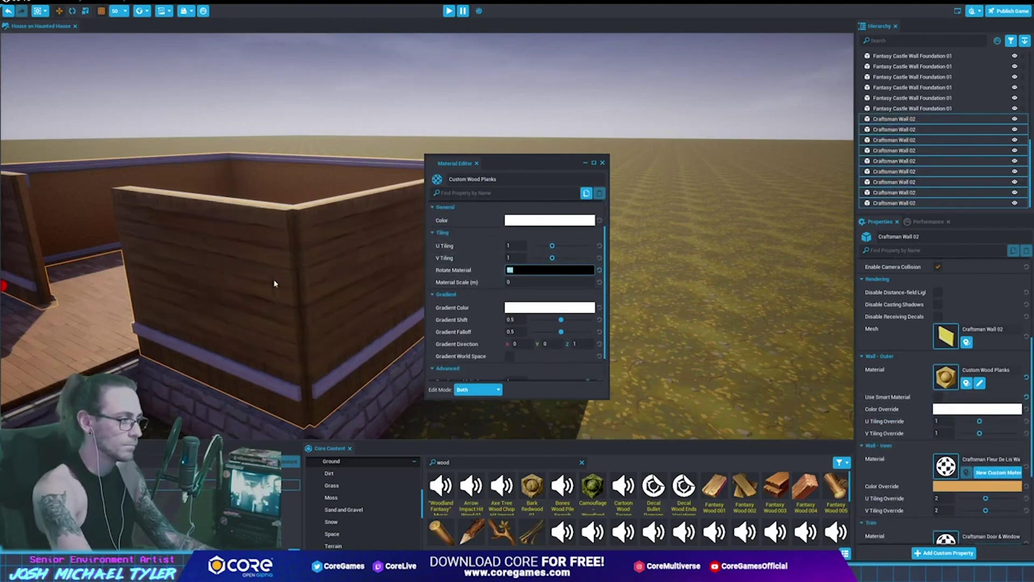
text(90)
key(Return)
Orbit the view to inspect the now horizontal planks on the walls
mouse_move(330, 273)
right_down()
mouse_move(597, 284)
mouse_move(390, 260)
mouse_move(376, 275)
right_up()
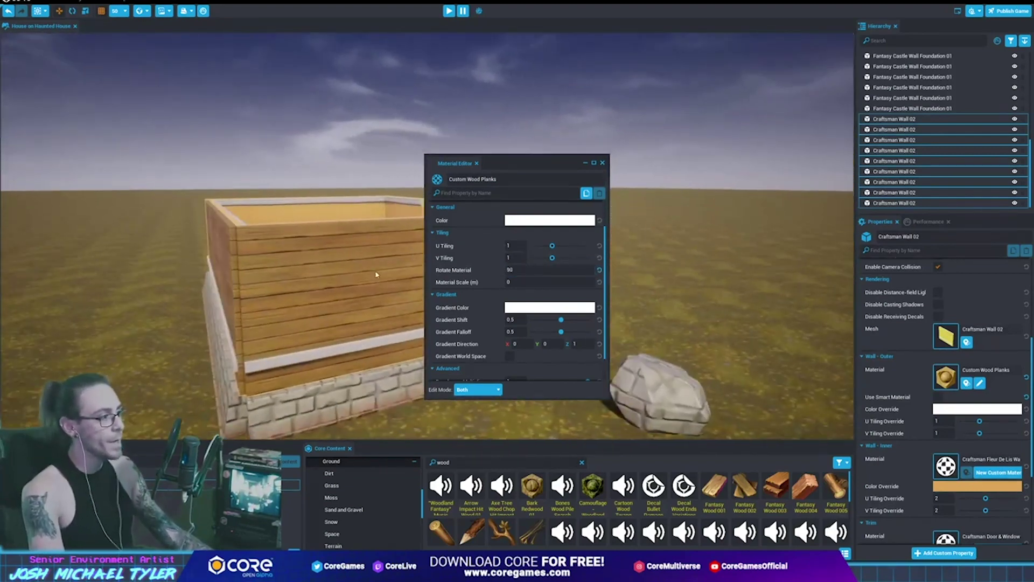
right_drag(272, 300, 91, 245)
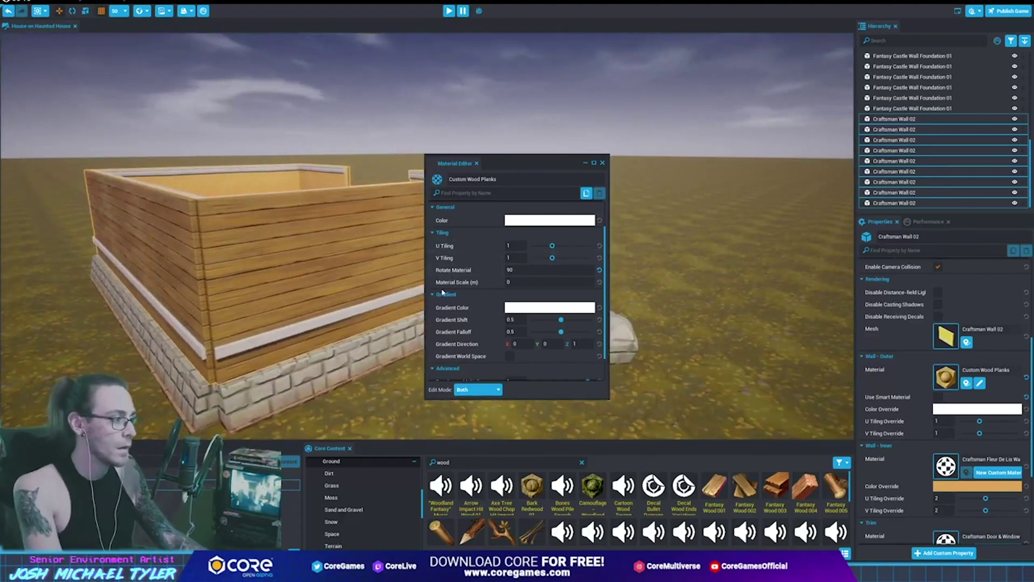
scroll(474, 307, down, 2)
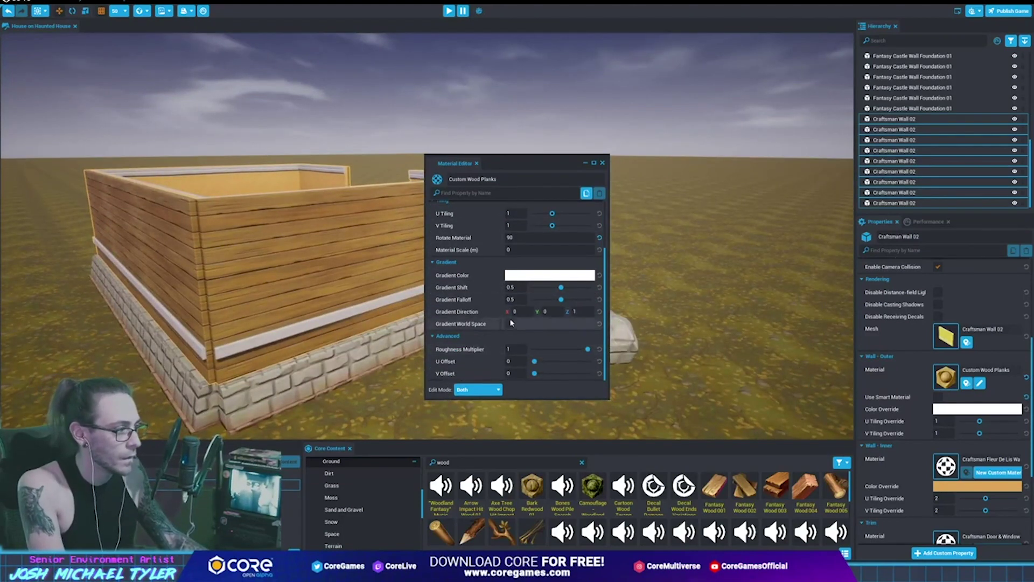
scroll(511, 322, up, 3)
click(536, 259)
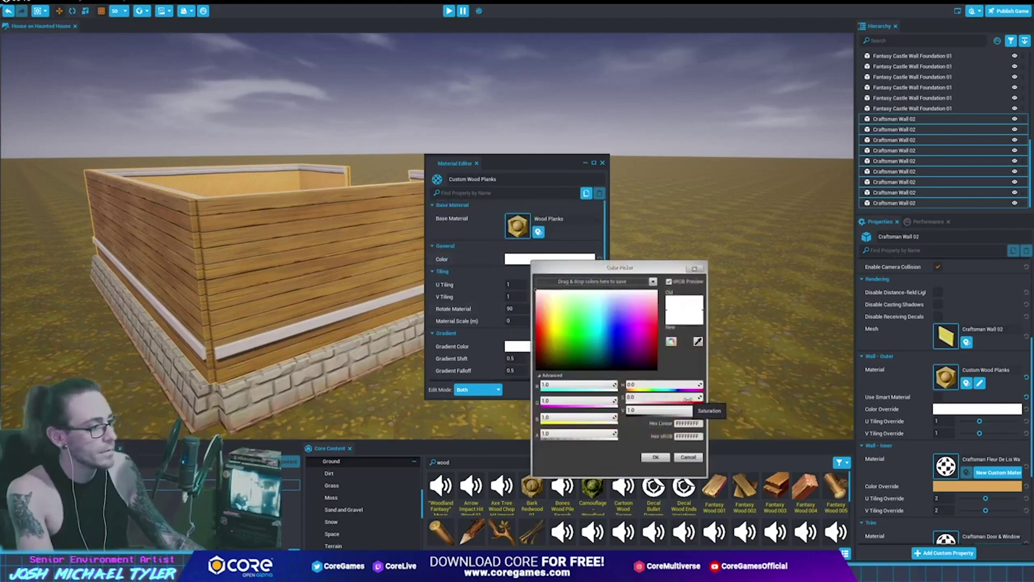
Try a pink and then a light green tint on the wood plank material colour
mouse_move(652, 397)
mouse_down()
mouse_move(683, 397)
mouse_move(658, 397)
mouse_up()
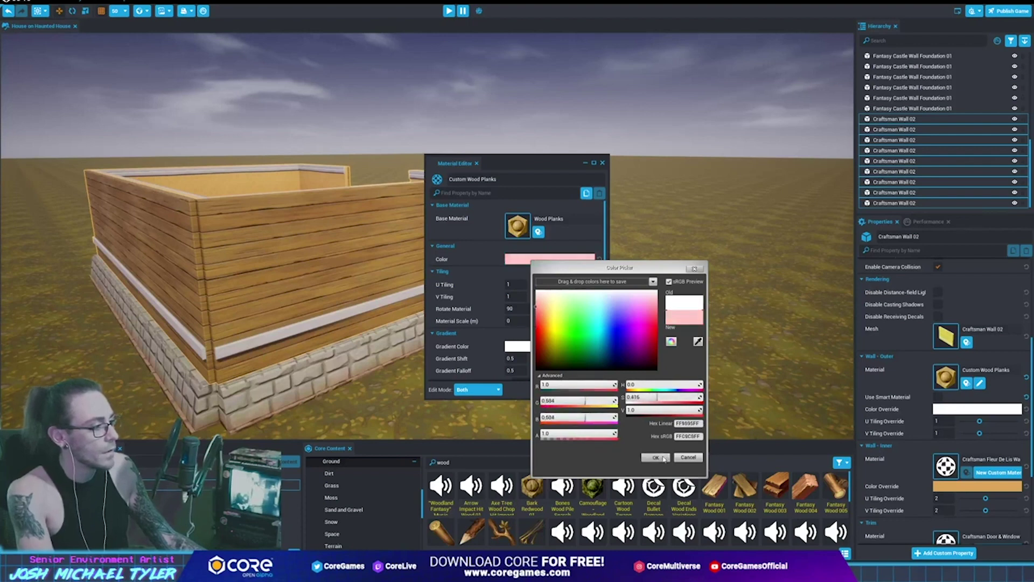
click(656, 458)
click(537, 261)
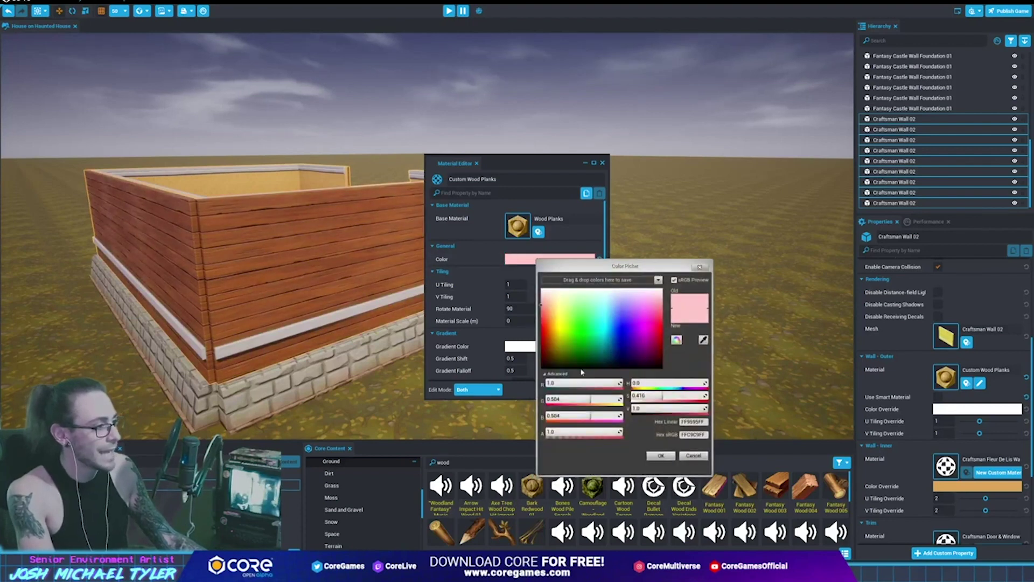
drag(547, 307, 574, 305)
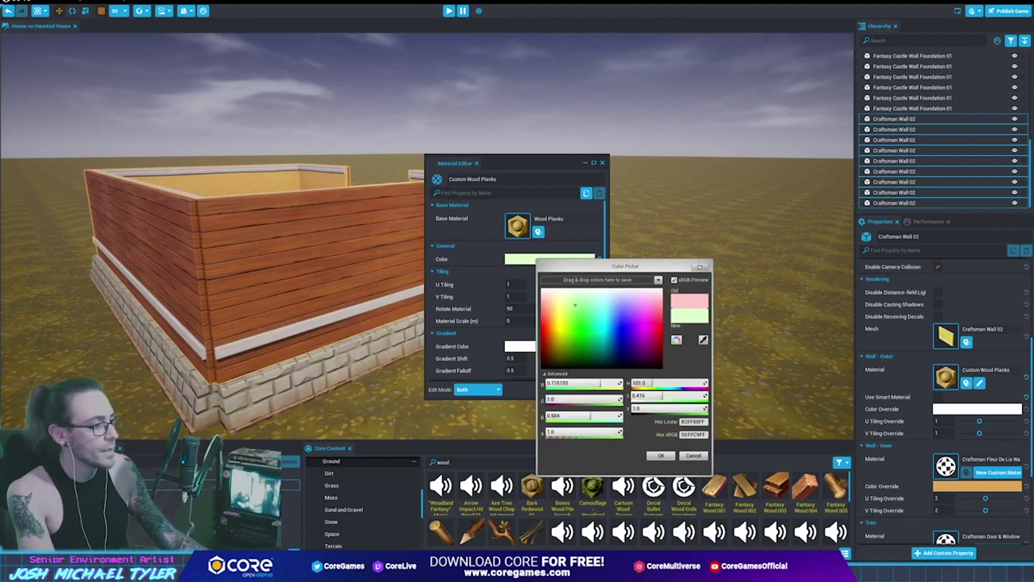
click(664, 455)
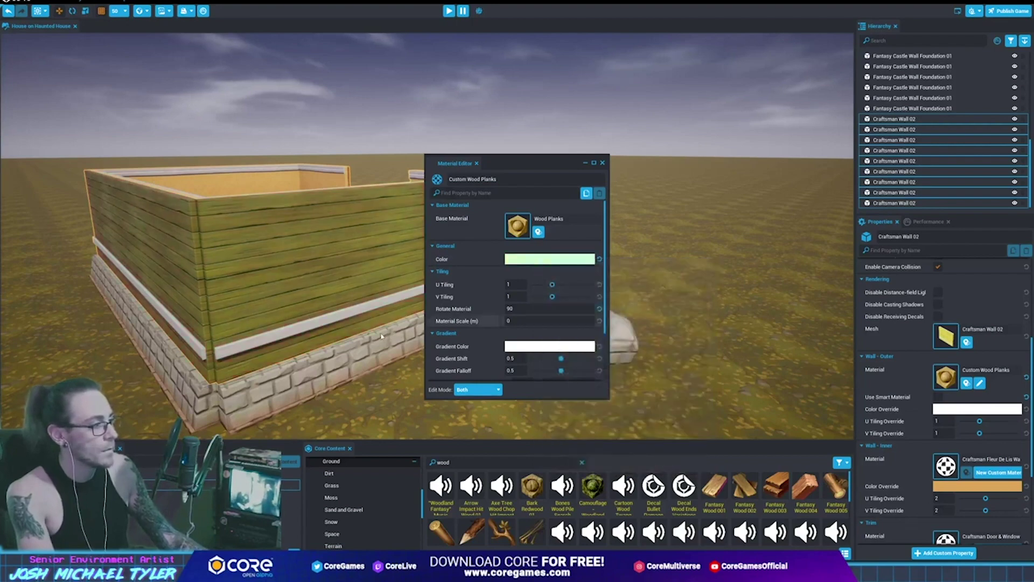
key(alt+Tab)
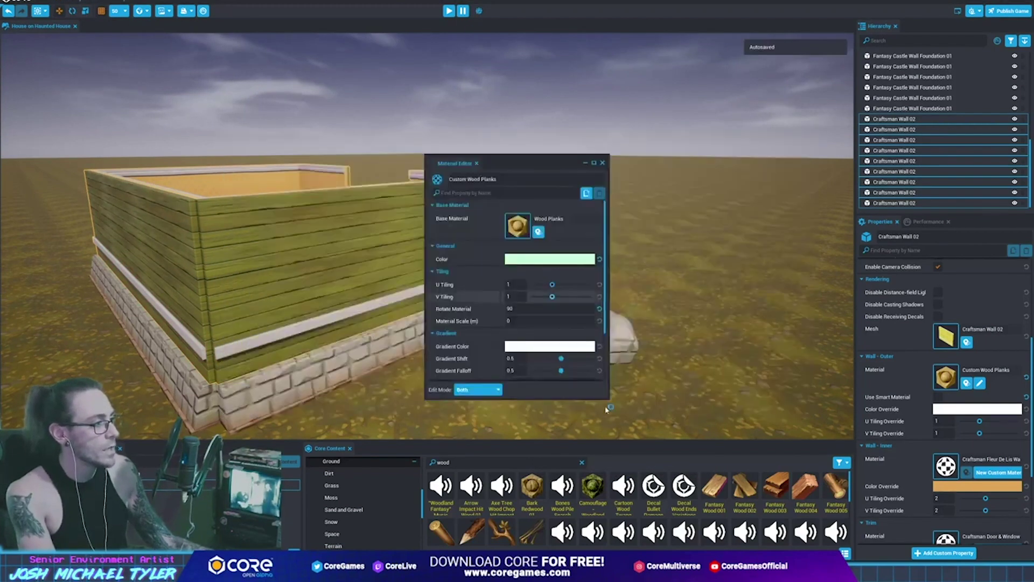
Keep light green for a while, then set the hue to 32 for a light peach tint
click(539, 259)
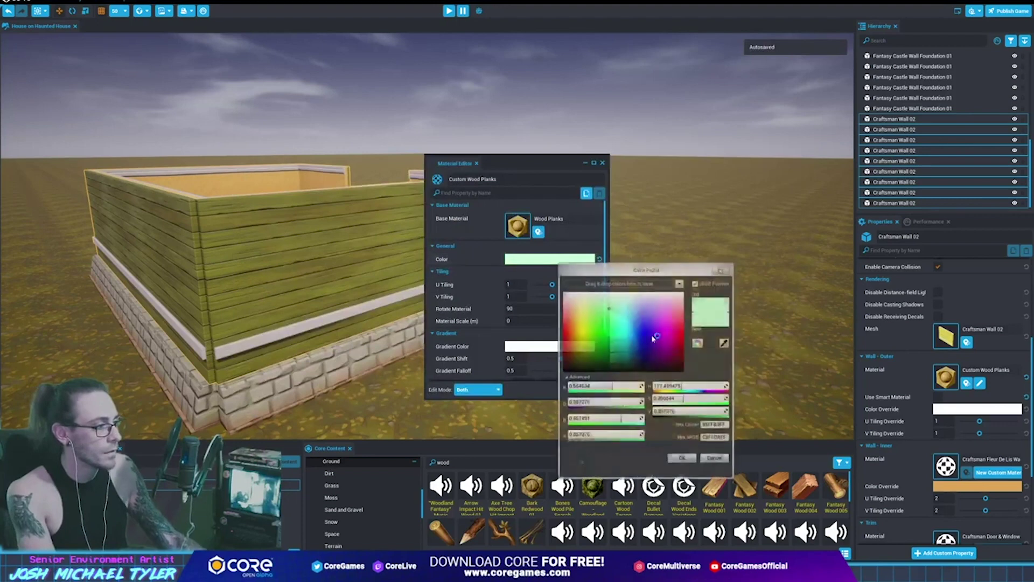
click(690, 460)
click(563, 260)
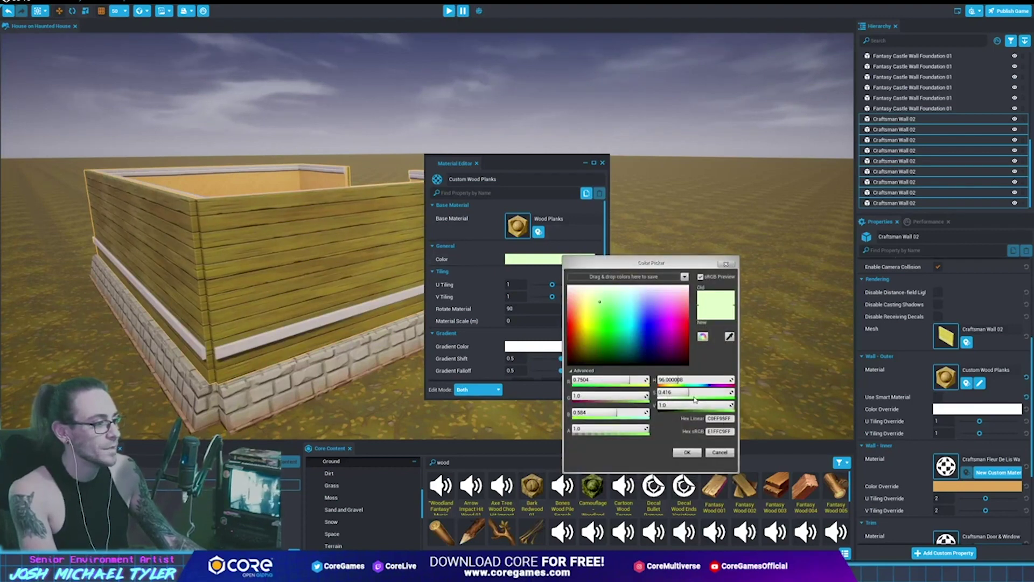
click(687, 454)
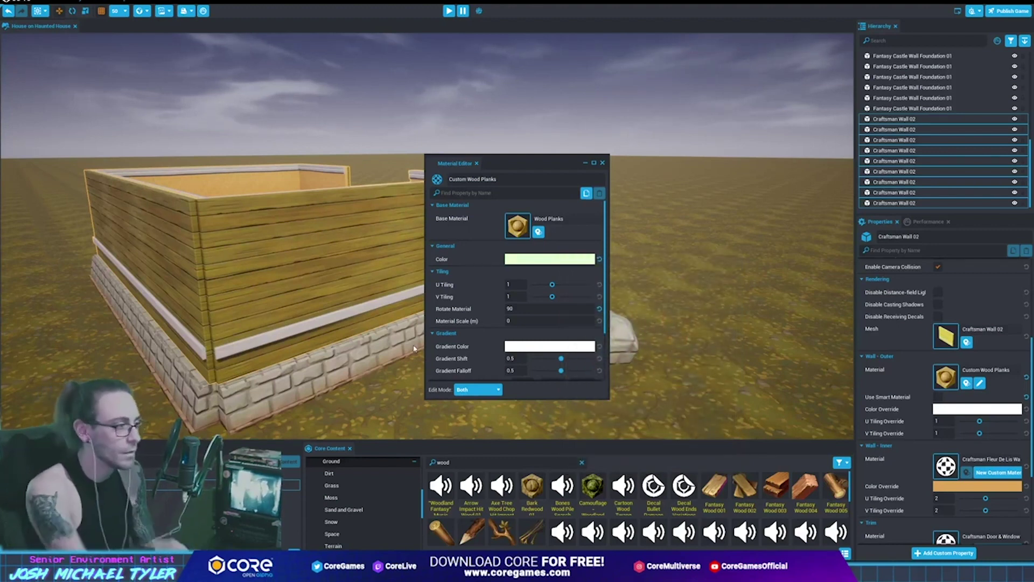
click(572, 264)
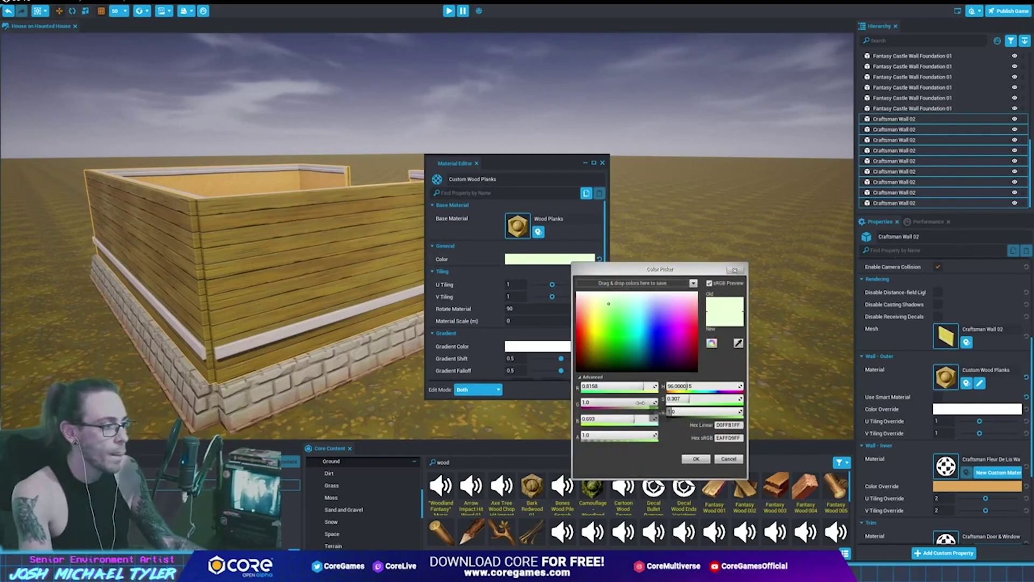
text(32)
key(Return)
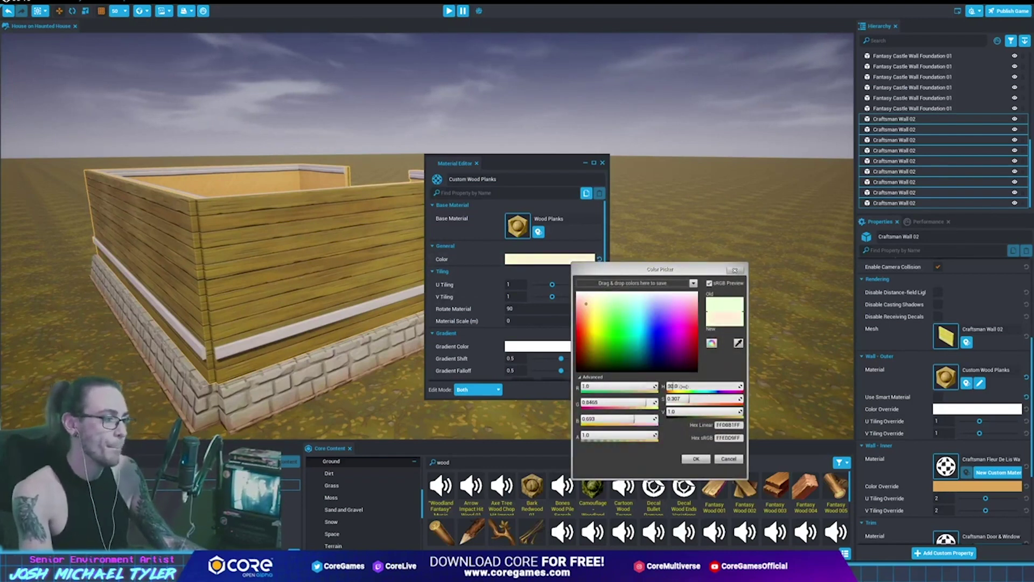
click(696, 459)
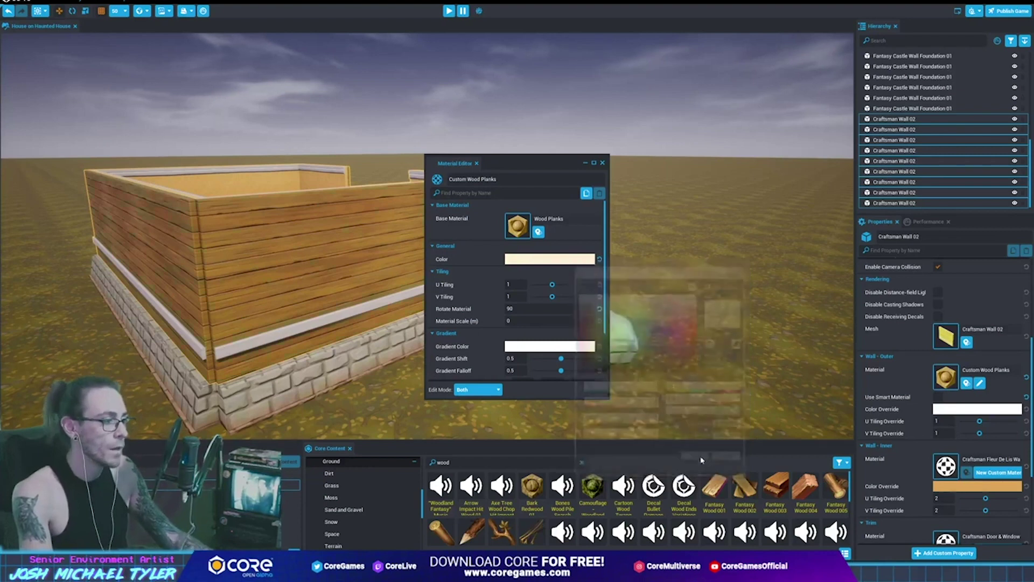
Settle the plank colour on a light grey and bring up the haunted-house reference image
click(547, 260)
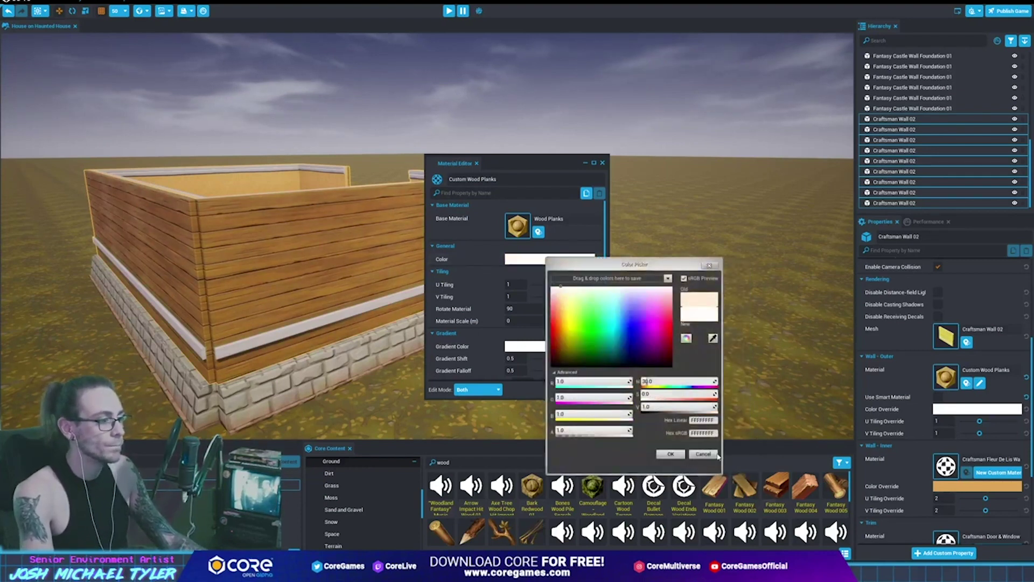
drag(673, 404, 659, 408)
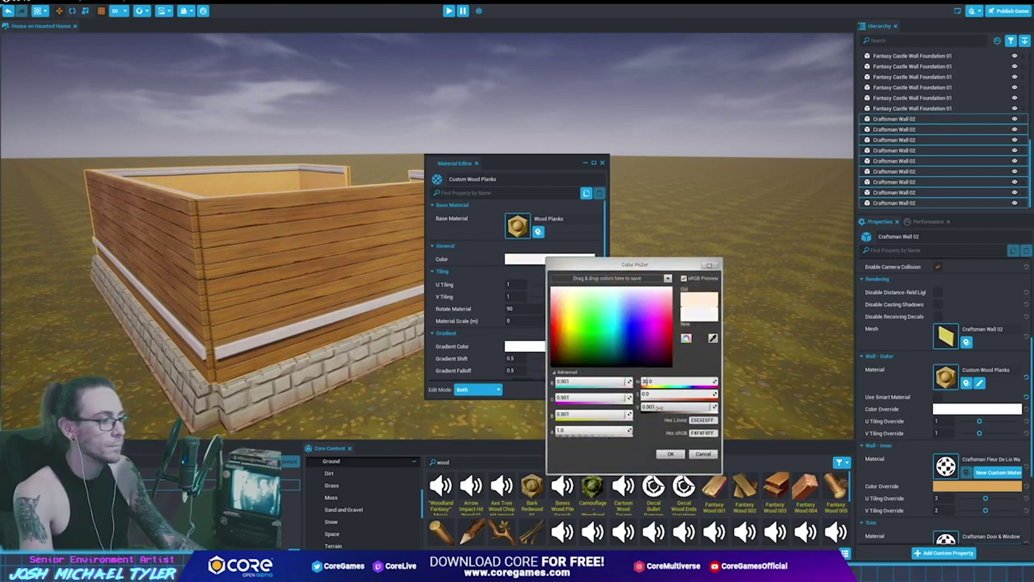
click(670, 456)
click(547, 260)
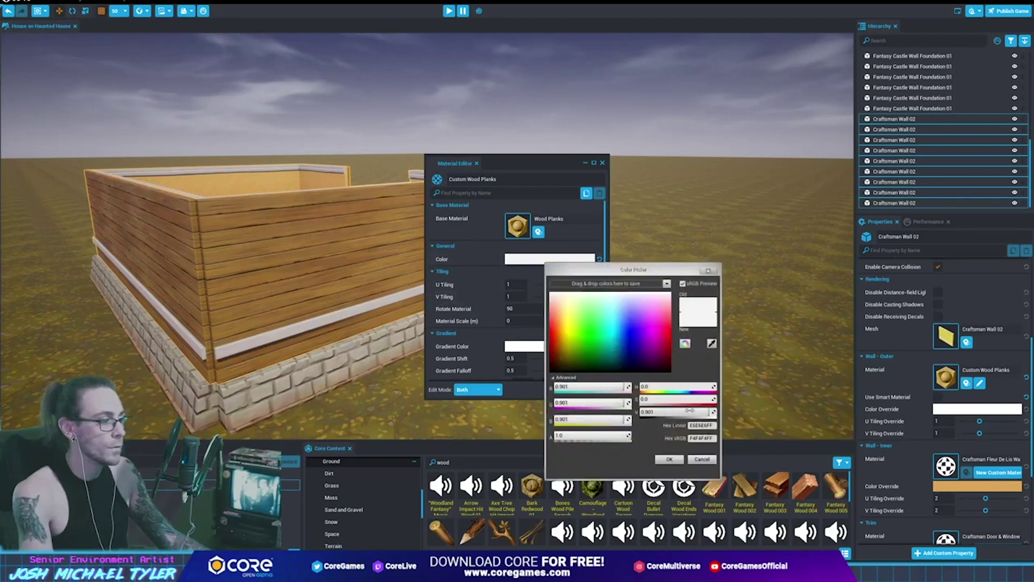
drag(690, 410, 680, 411)
click(671, 459)
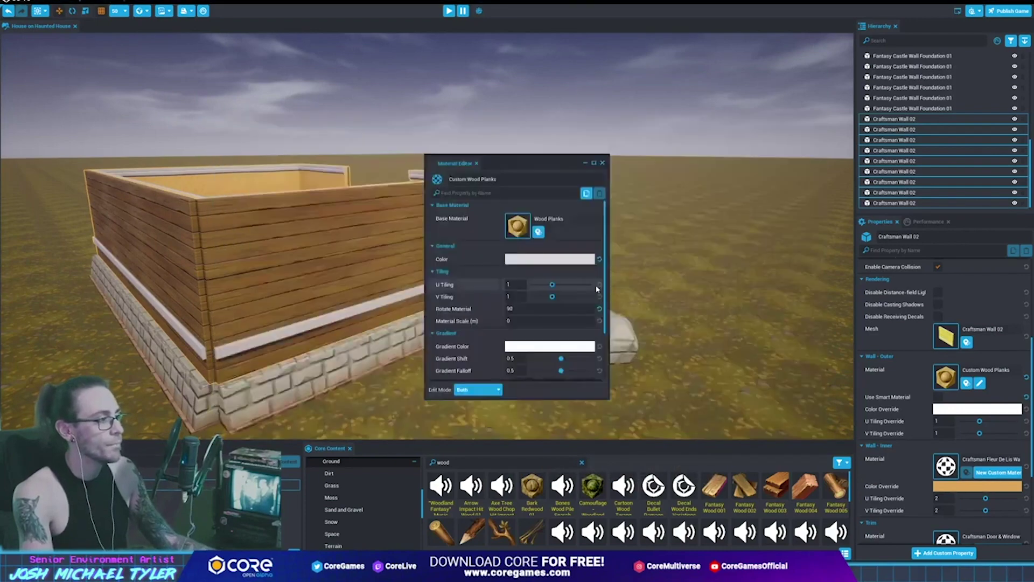
key(alt+Tab)
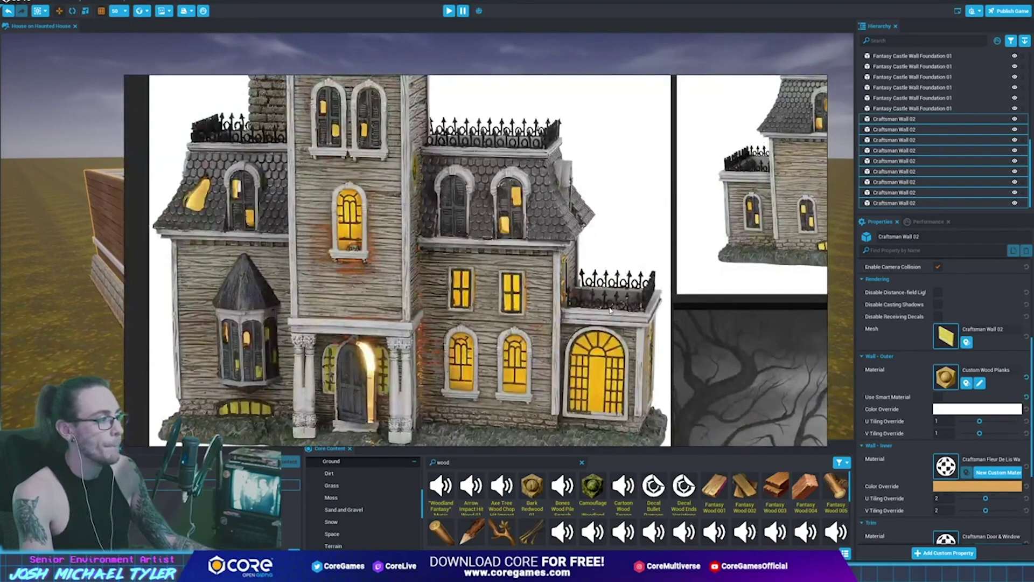
Switch from the haunted-house reference image back to the Core editor
key(alt+Tab)
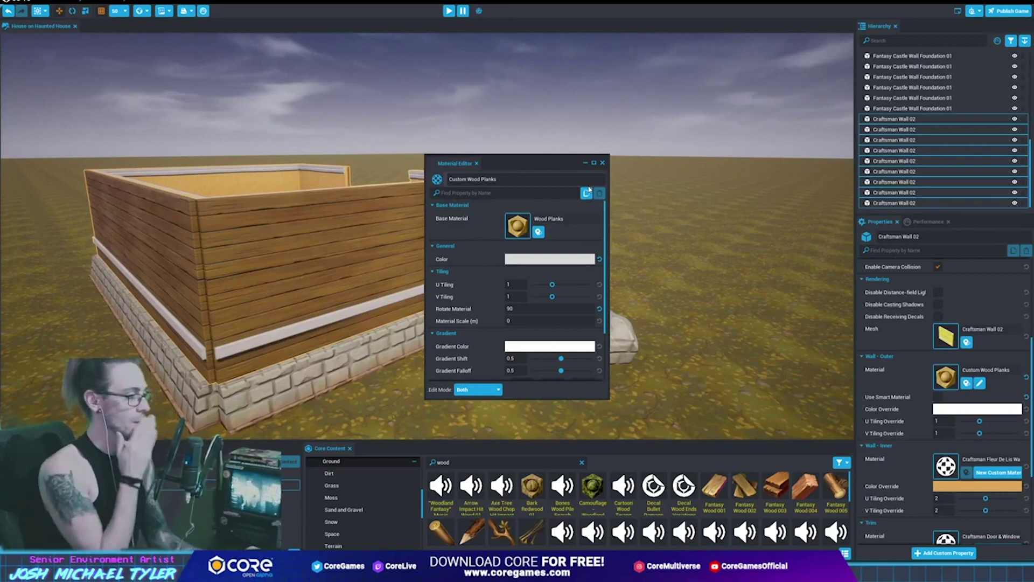
Move the Material Editor aside, frame the plank walls, and drag the music player over the editor
drag(560, 162, 652, 144)
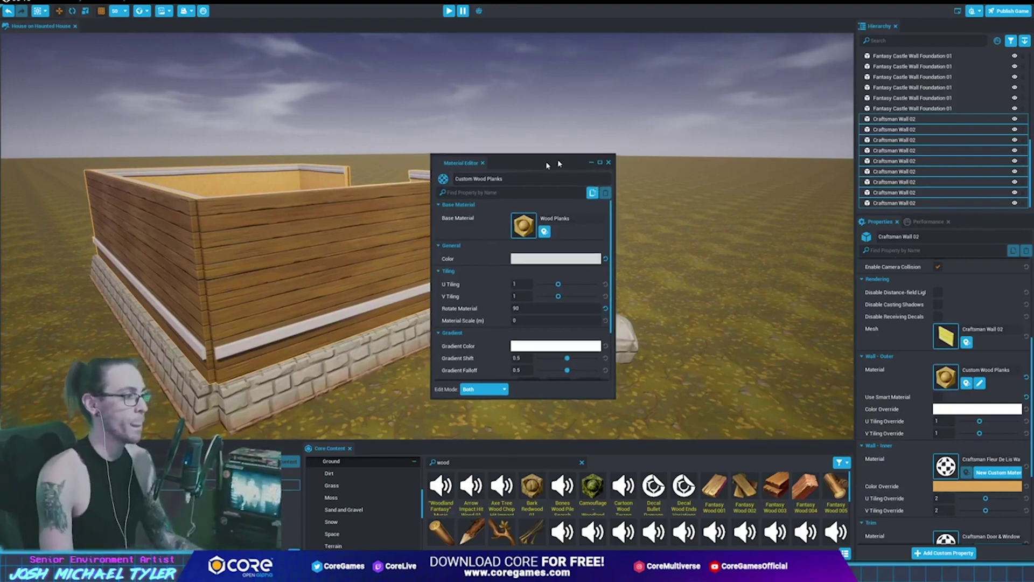
mouse_move(213, 170)
right_down()
mouse_move(313, 165)
mouse_move(333, 183)
mouse_move(372, 149)
mouse_move(419, 182)
right_up()
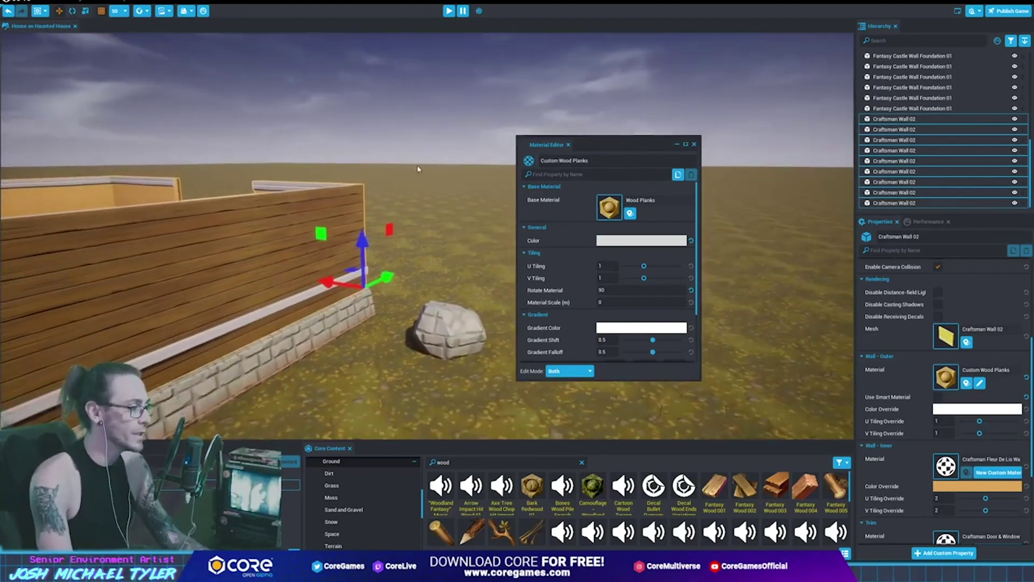
key(f)
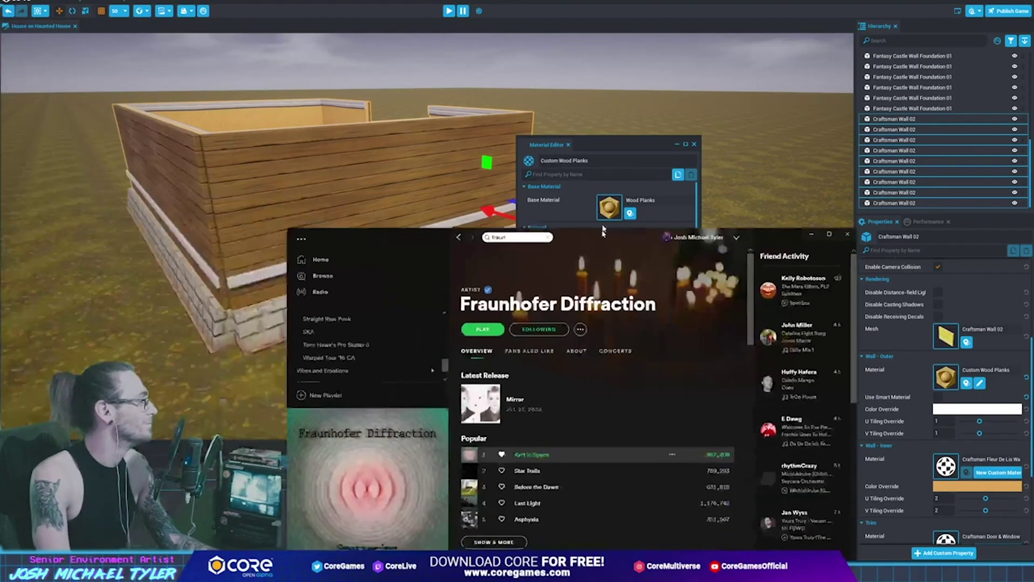
drag(601, 233, 495, 82)
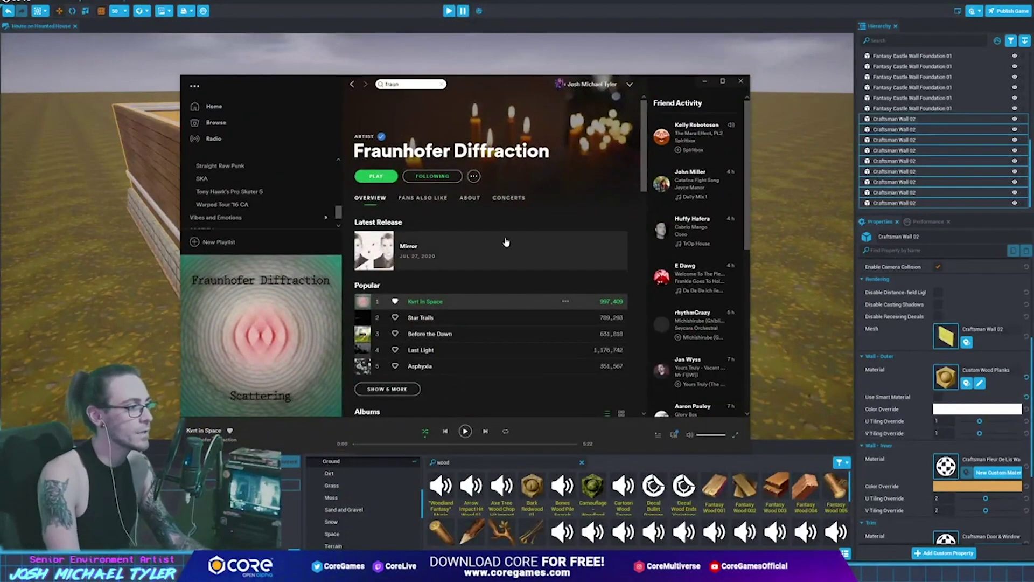
Drag the music player window off the left edge of the screen
drag(510, 79, 0, 80)
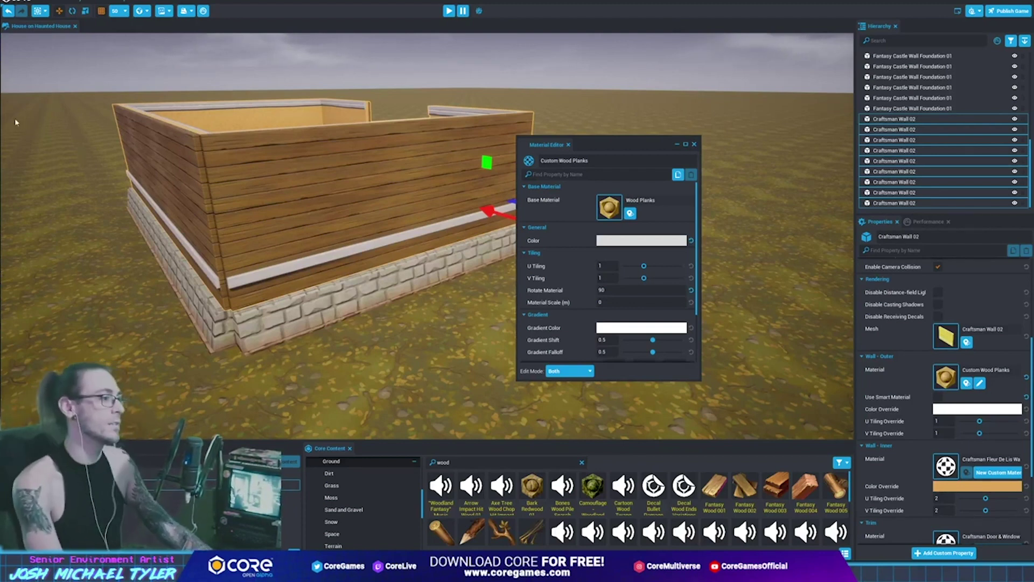
Find Wood Planks White in Core Content and drop it onto the Base Material slot
mouse_move(330, 306)
right_down()
mouse_move(308, 286)
mouse_move(290, 240)
right_up()
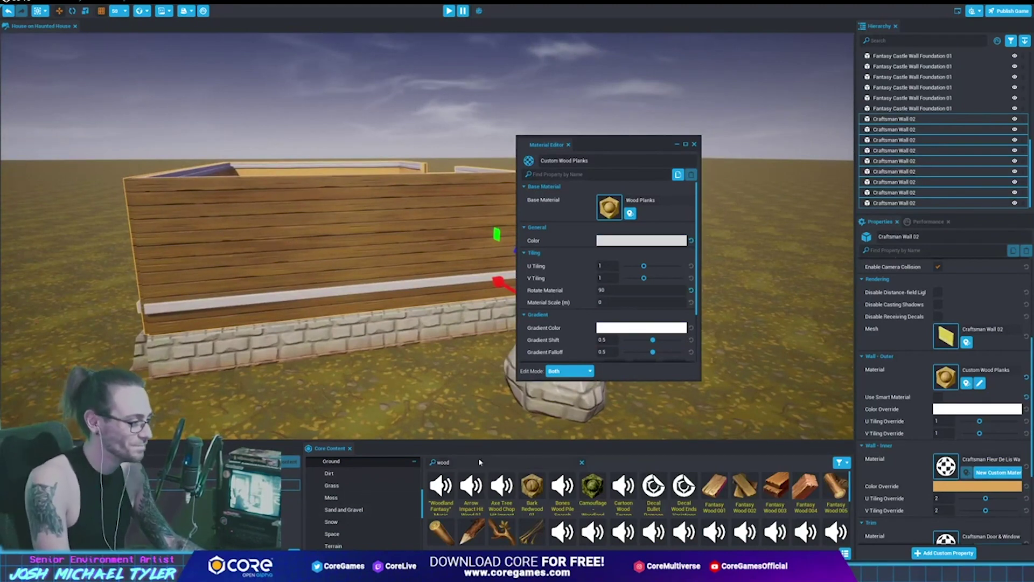
double_click(443, 462)
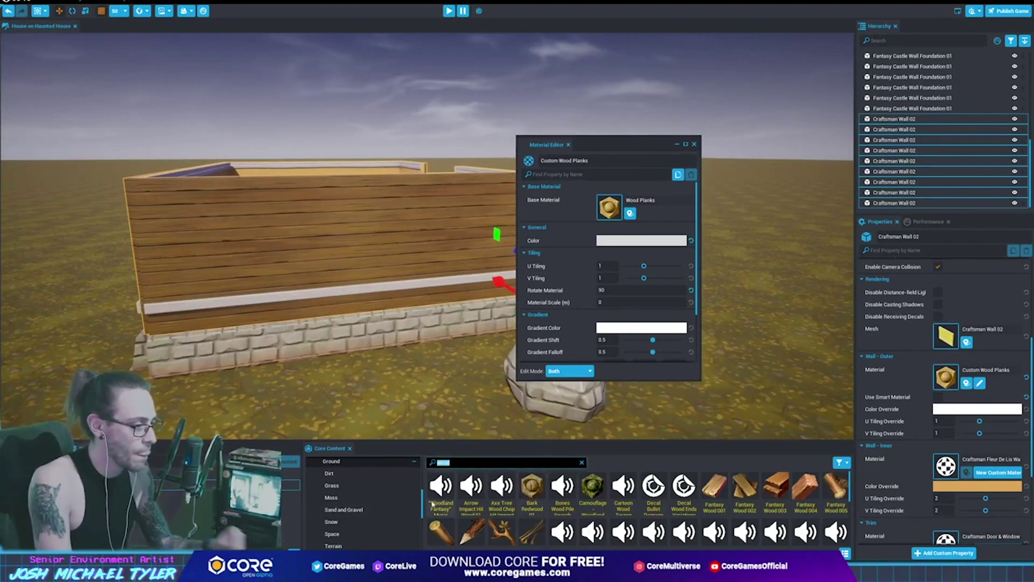
scroll(545, 484, down, 5)
scroll(558, 502, down, 2)
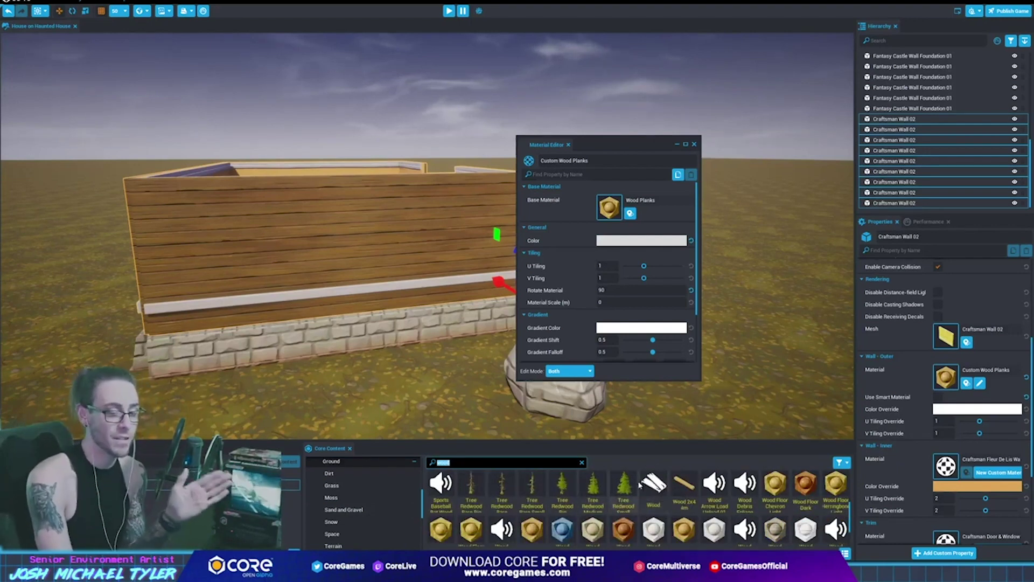
scroll(632, 502, down, 2)
scroll(633, 502, down, 1)
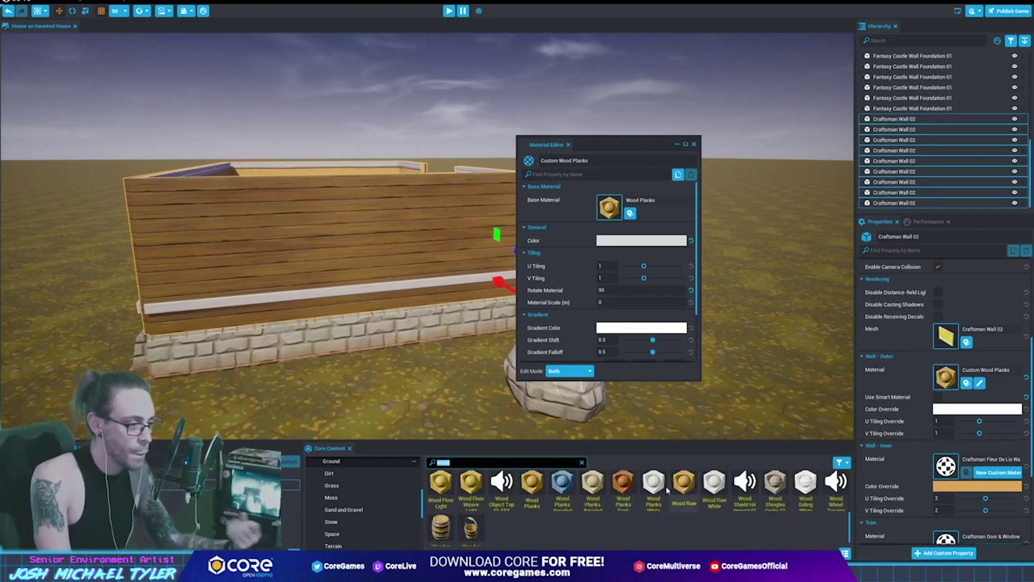
drag(655, 482, 609, 208)
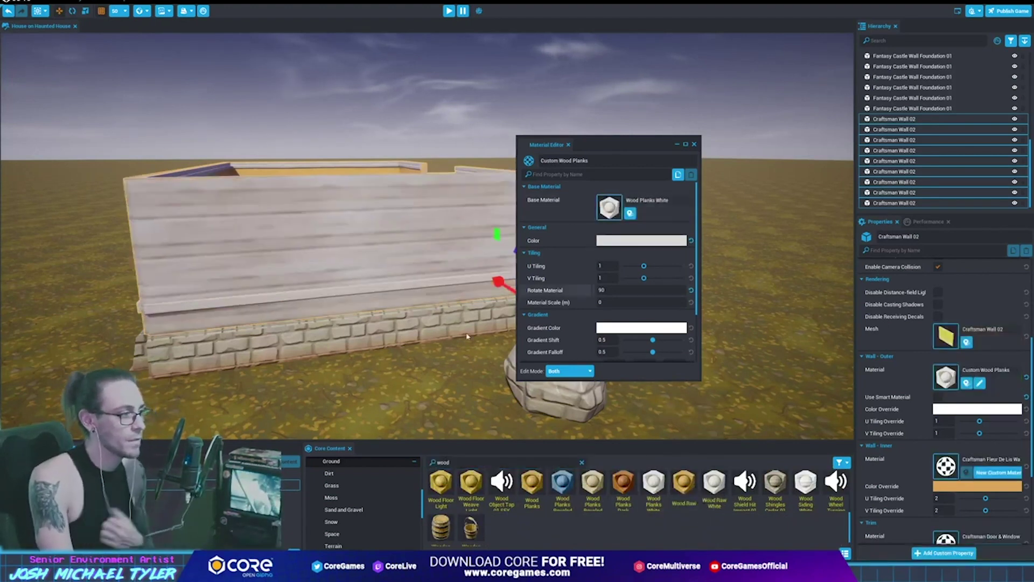
scroll(467, 336, up, 1)
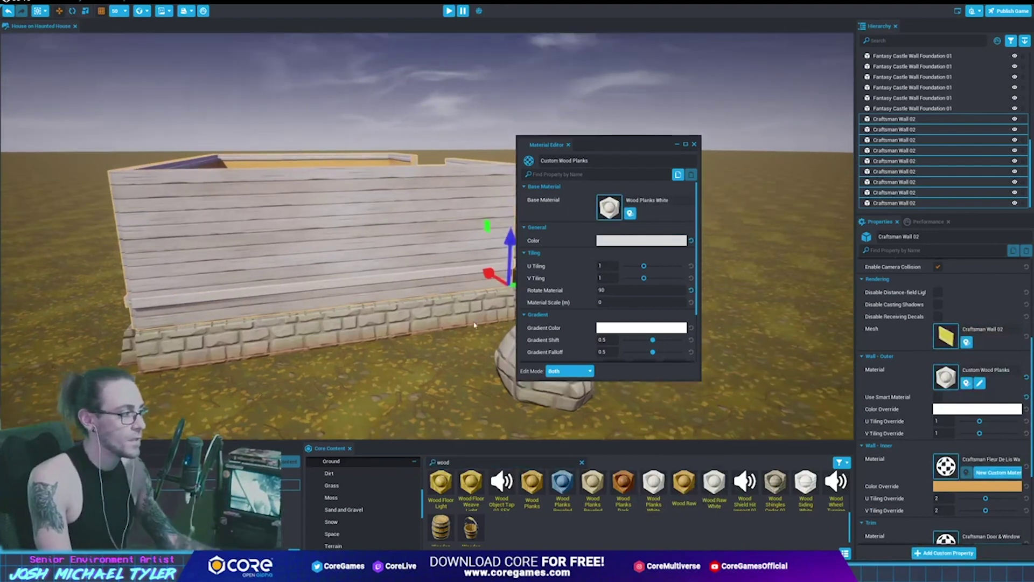
Set the Wall - Outer Color Override to pale pink (saturation 0.255), then open the plank Color picker
click(980, 410)
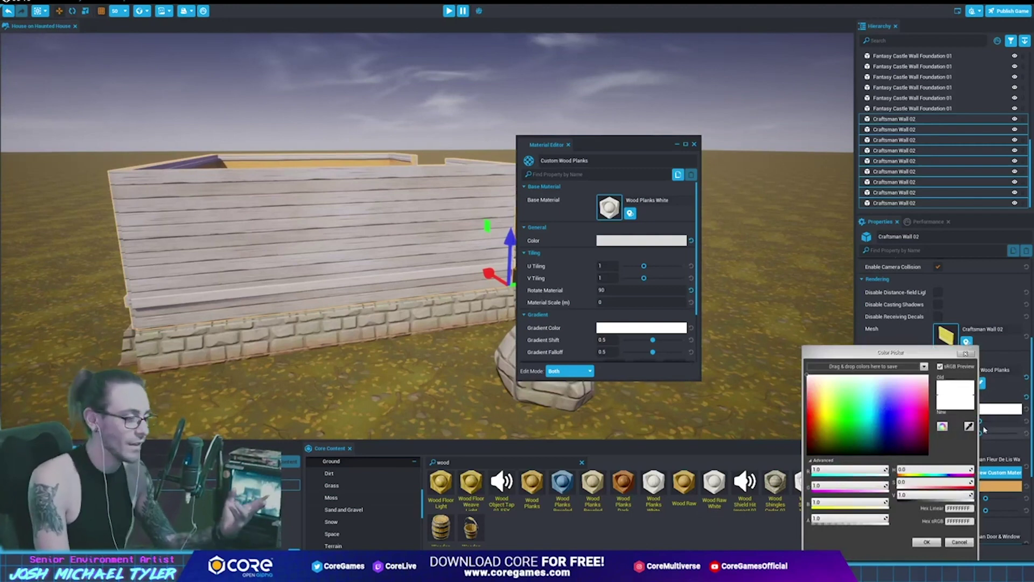
drag(910, 481, 916, 481)
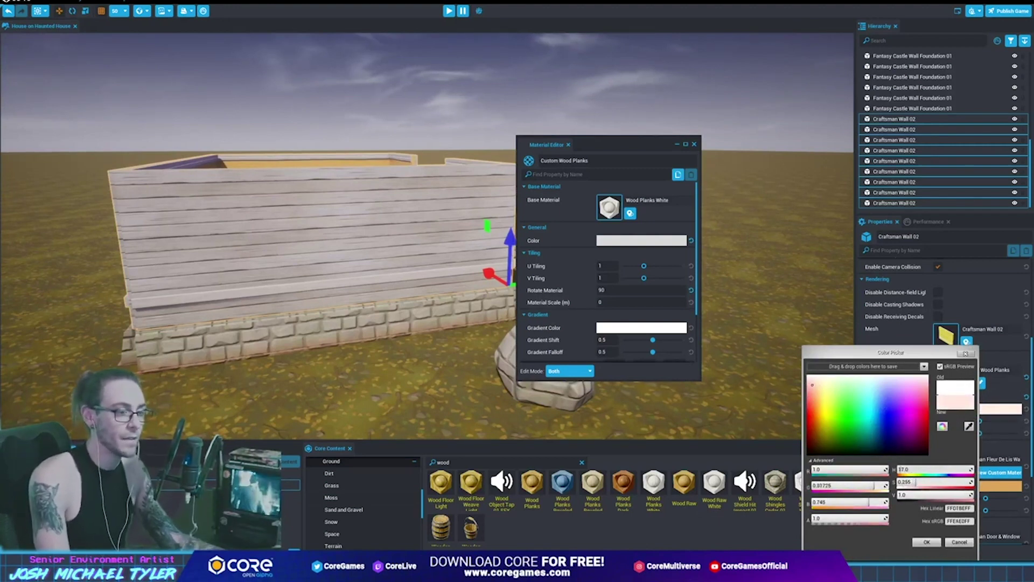
click(926, 543)
click(619, 245)
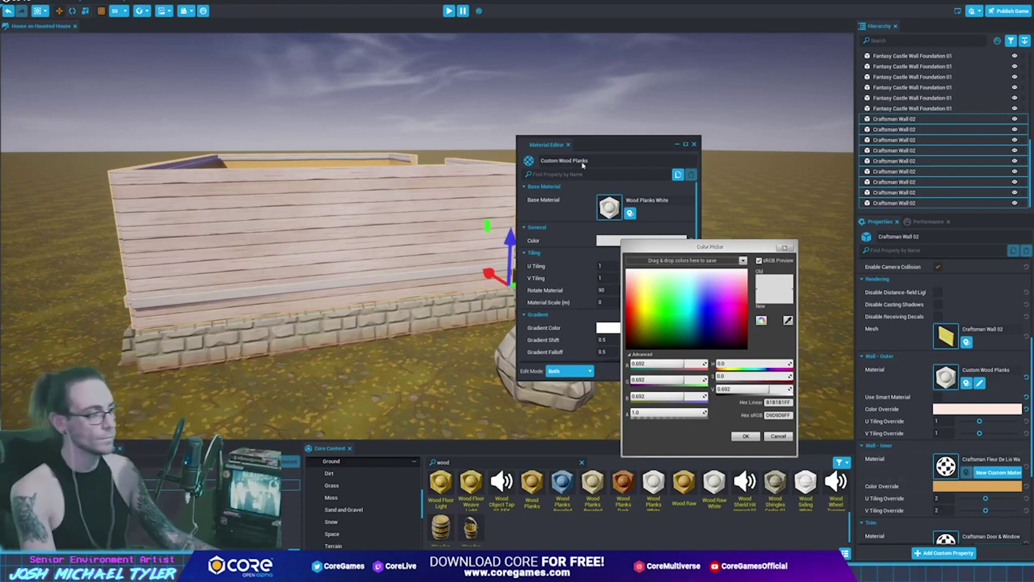
drag(700, 247, 274, 136)
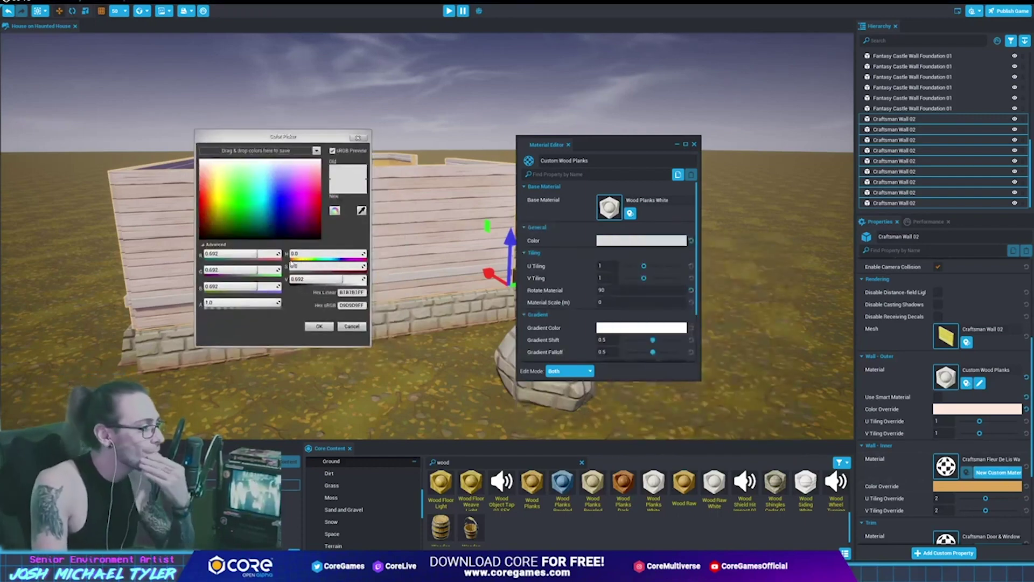
Make the plank colour pink at saturation 0.318, then darken it to dusky rose (0.479 saturation, 0.383 value)
text(0.318)
key(Return)
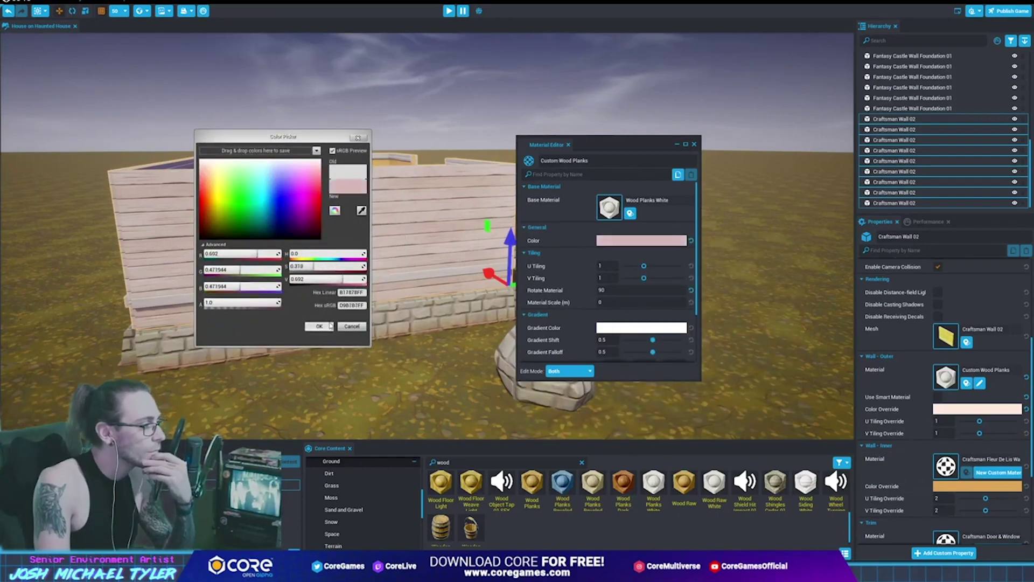
click(320, 326)
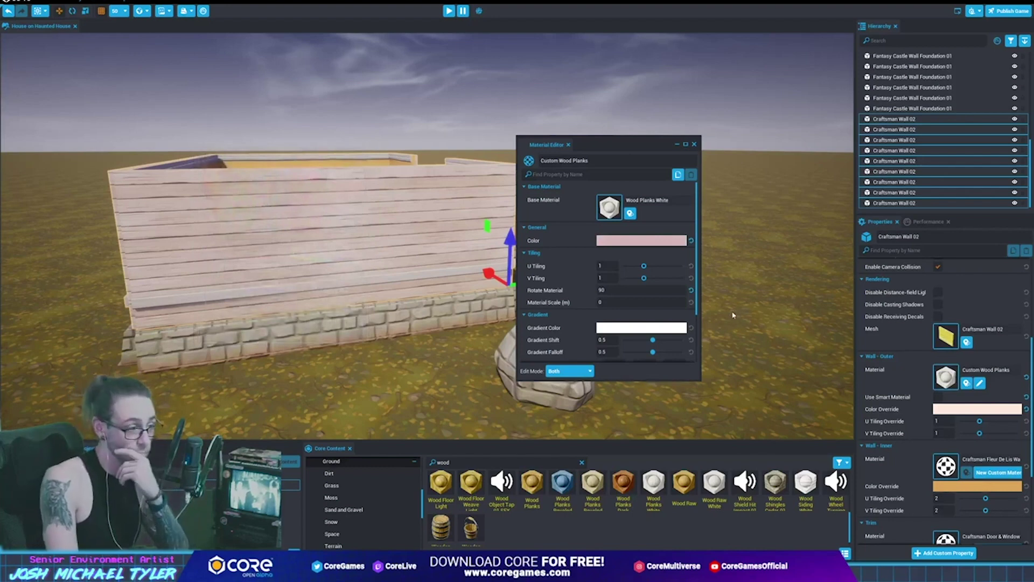
click(652, 240)
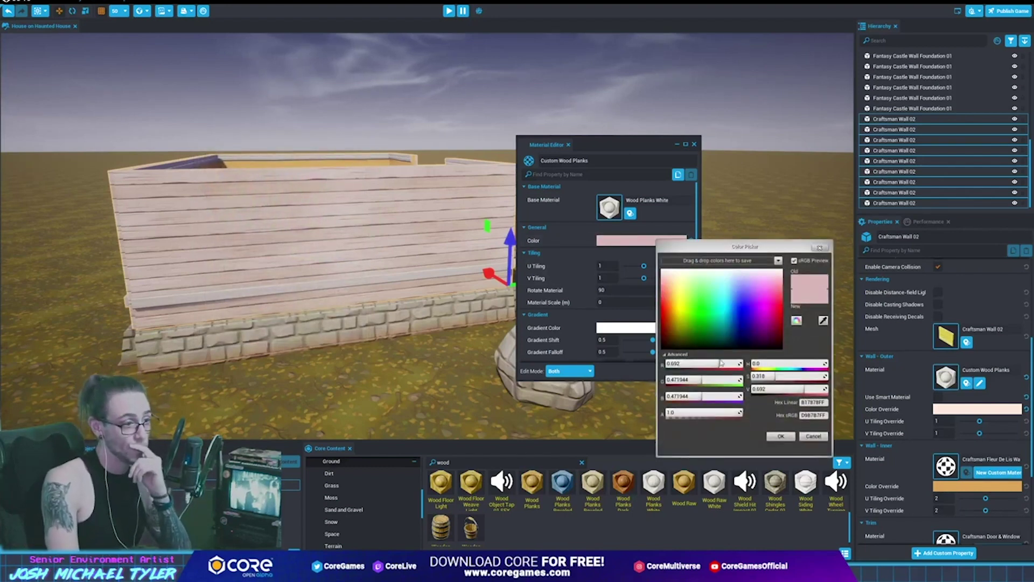
mouse_move(804, 388)
mouse_down()
mouse_move(787, 389)
mouse_move(790, 376)
mouse_up()
click(780, 437)
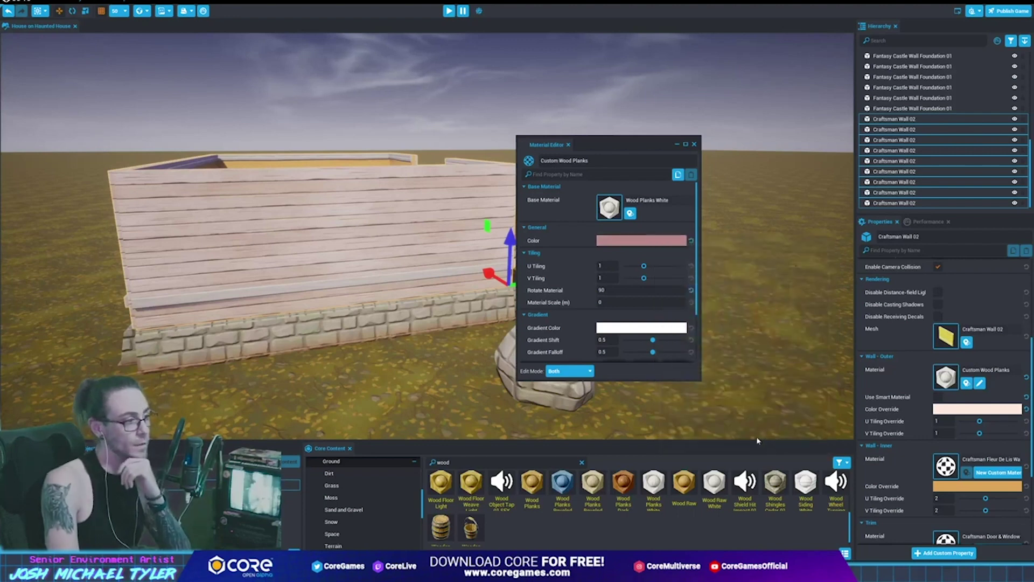
click(659, 238)
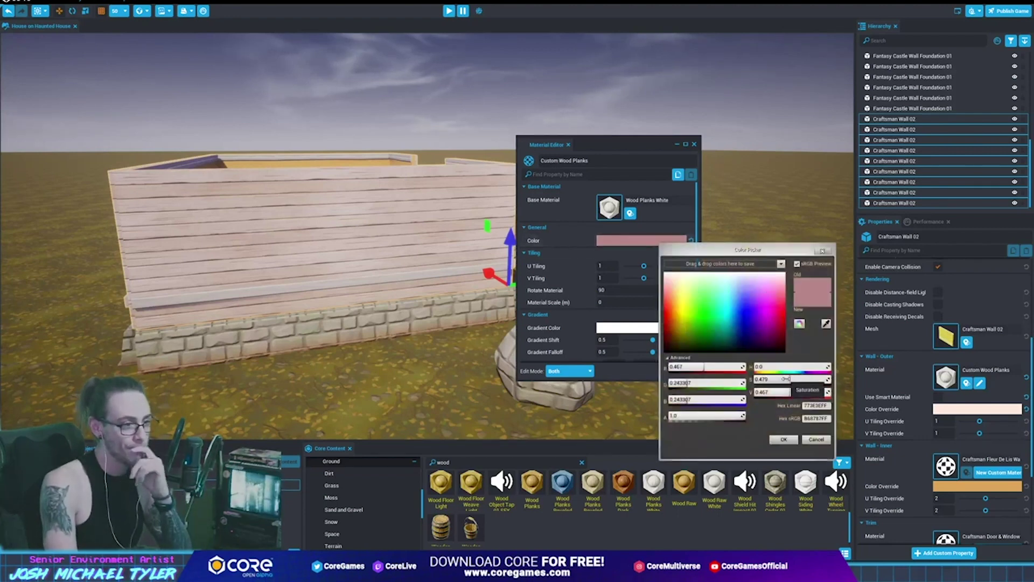
drag(789, 392, 775, 392)
click(791, 441)
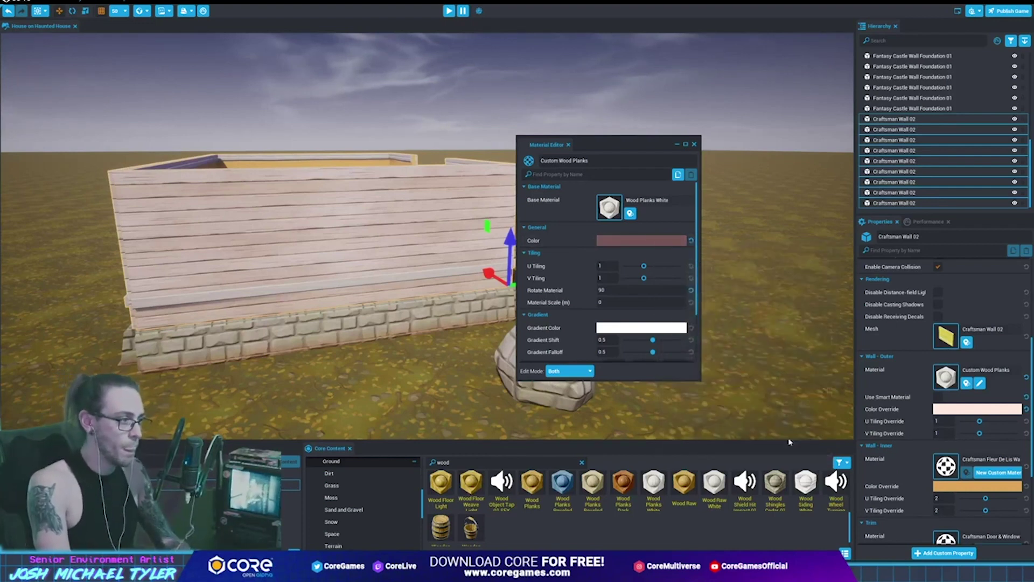
Move the Material Editor aside and orbit around the pink-tinted plank house and deck annex
drag(566, 145, 589, 135)
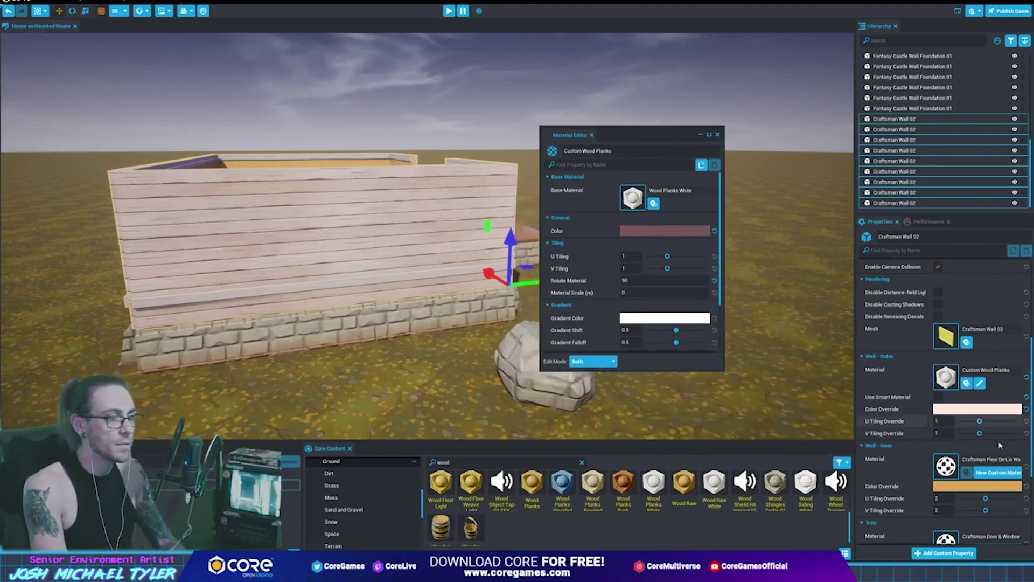
scroll(619, 306, down, 3)
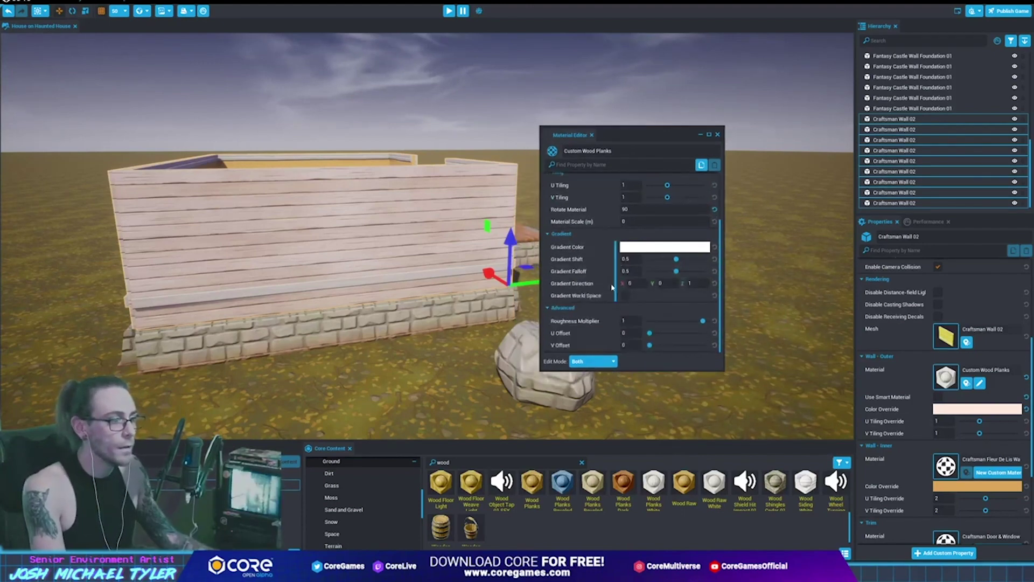
scroll(612, 287, up, 3)
mouse_move(302, 208)
right_down()
mouse_move(306, 187)
mouse_move(598, 209)
right_up()
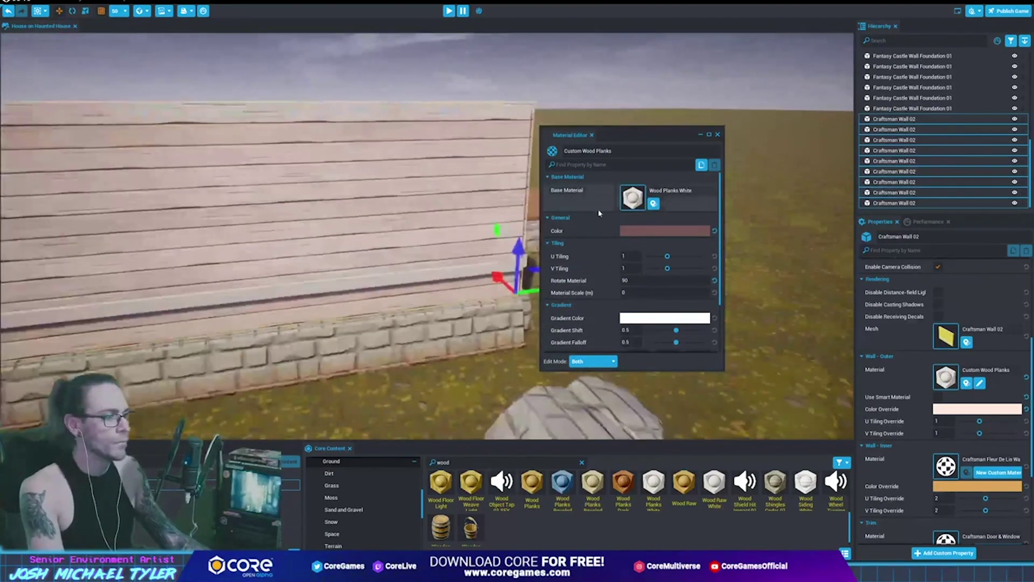
scroll(584, 247, down, 3)
scroll(620, 270, up, 3)
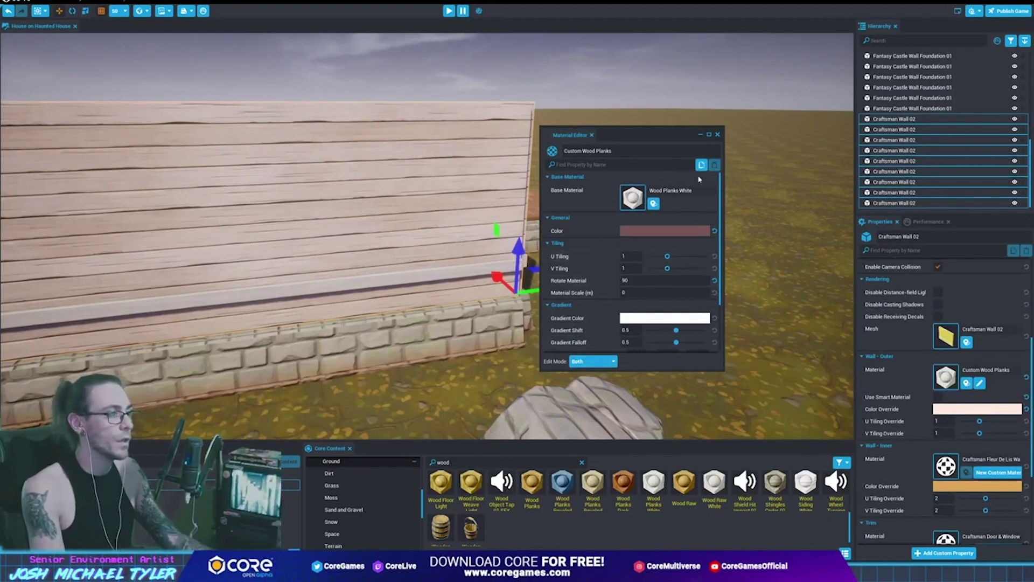
drag(647, 140, 667, 136)
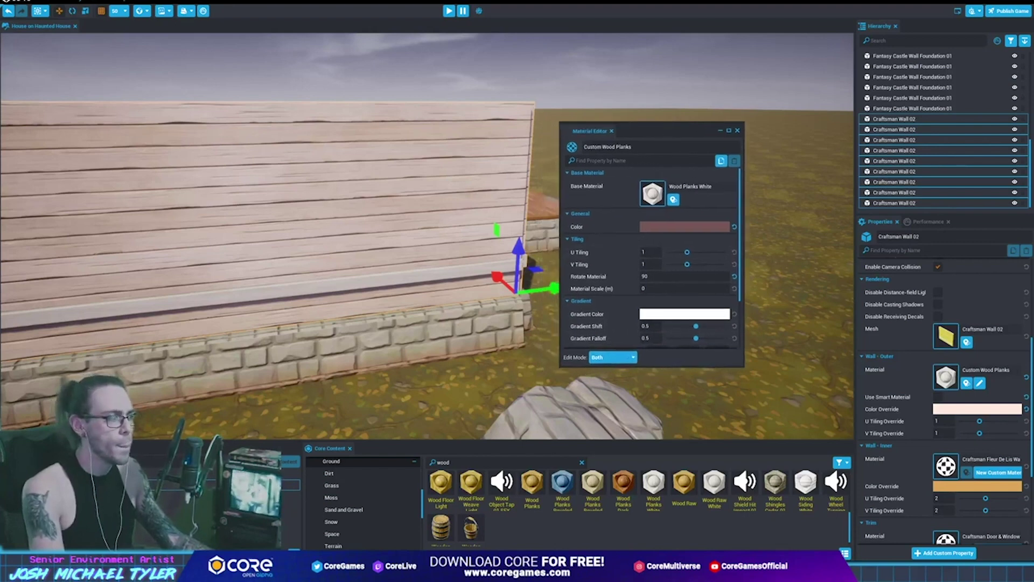
drag(441, 482, 951, 378)
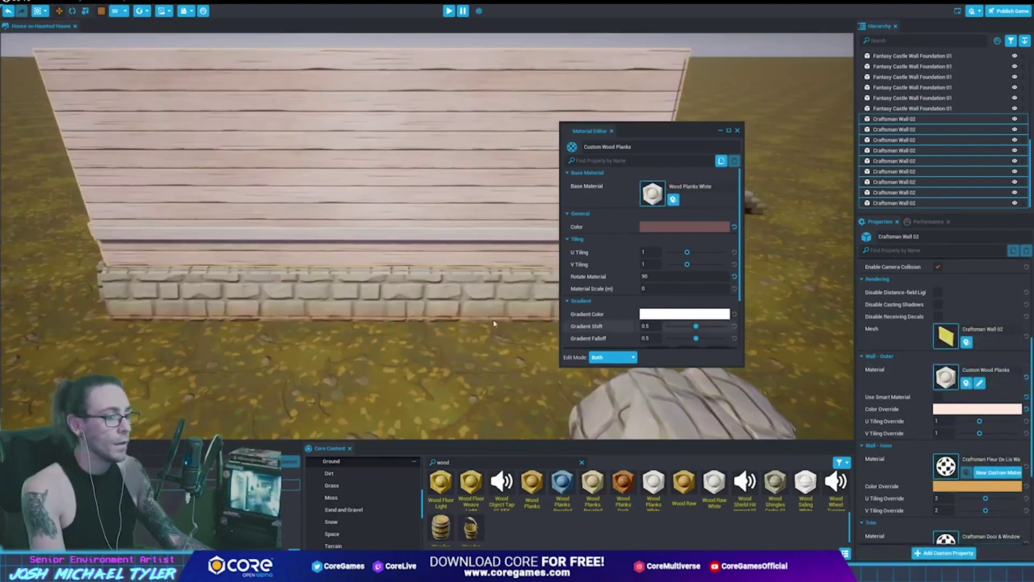
right_drag(290, 198, 790, 157)
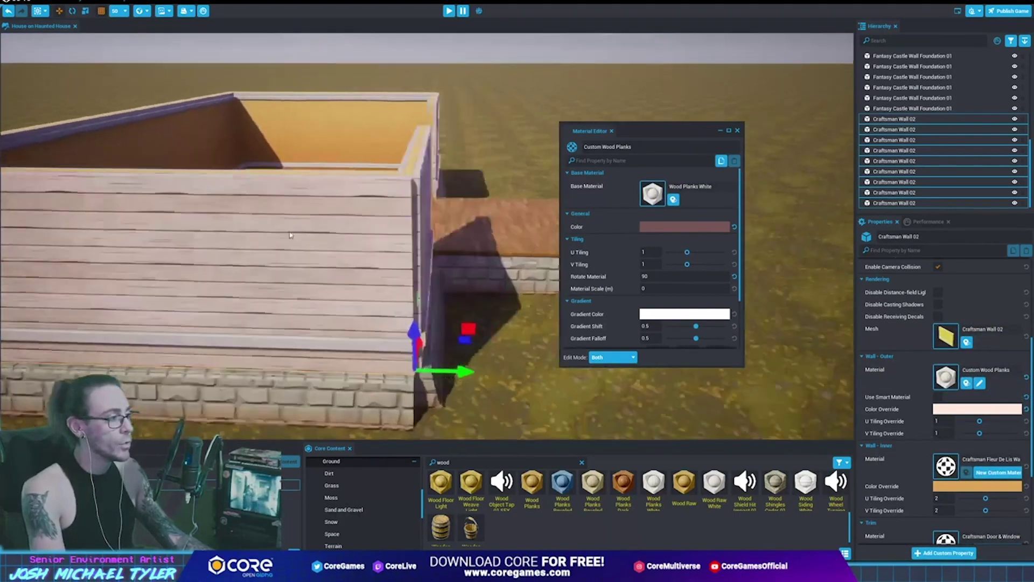
Close the Material Editor, select the left wall piece, and try a cyan plank material tint
click(738, 130)
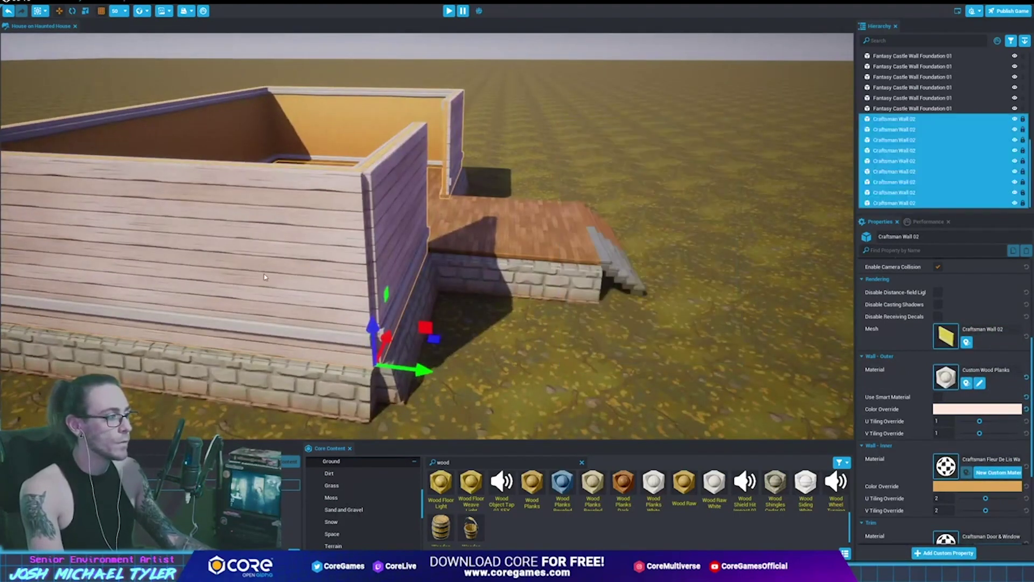
click(894, 130)
click(980, 383)
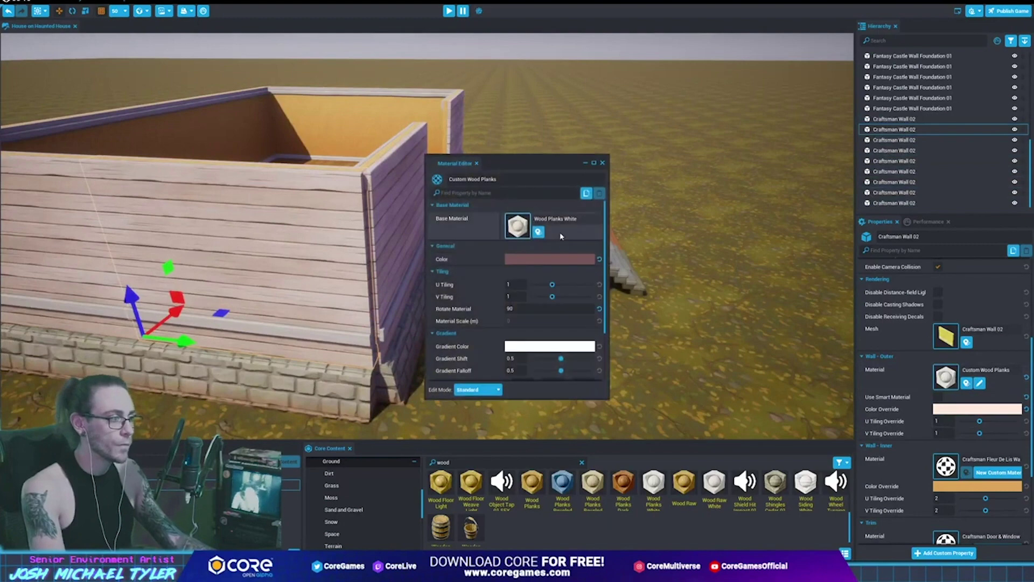
click(545, 260)
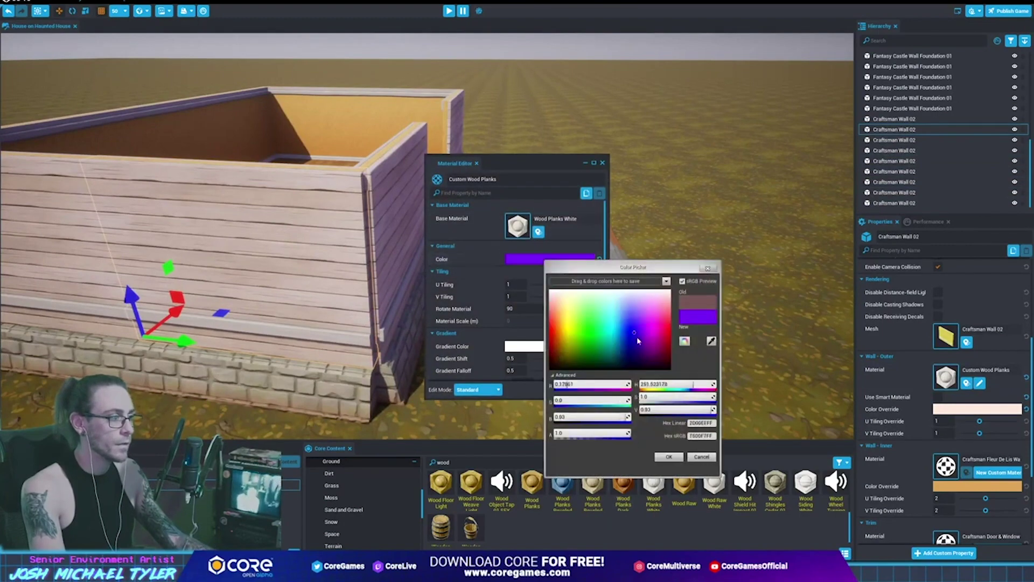
drag(637, 338, 612, 337)
click(667, 458)
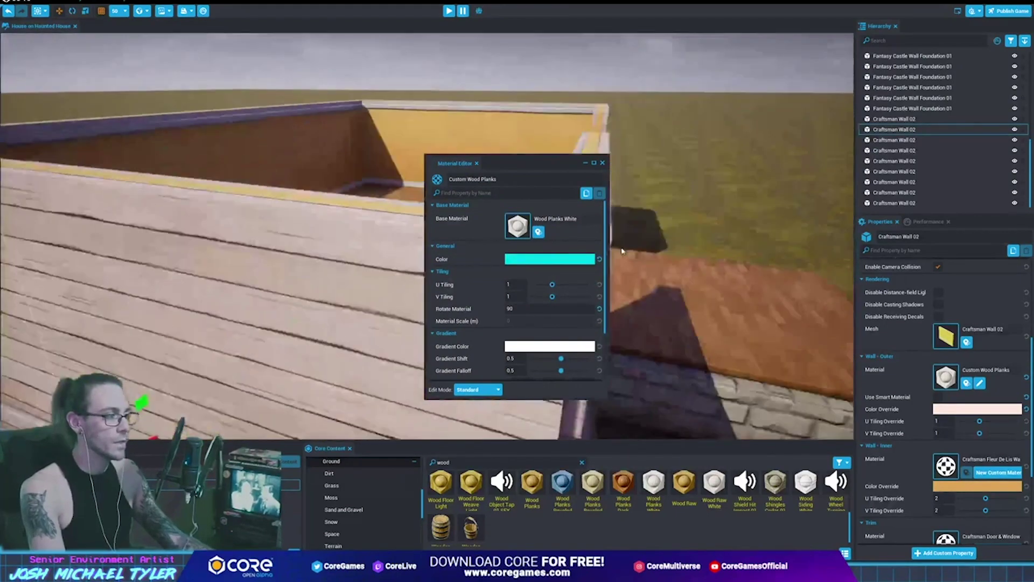
right_drag(621, 248, 621, 248)
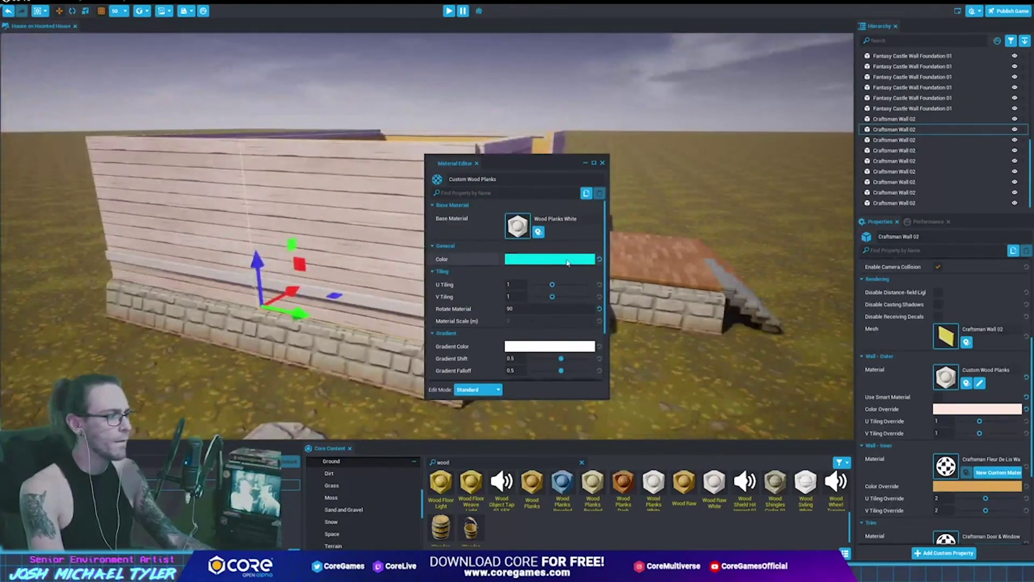
Reset the plank colour to white and restore the outer walls' pinkish-brown colour override
click(600, 259)
scroll(462, 306, down, 1)
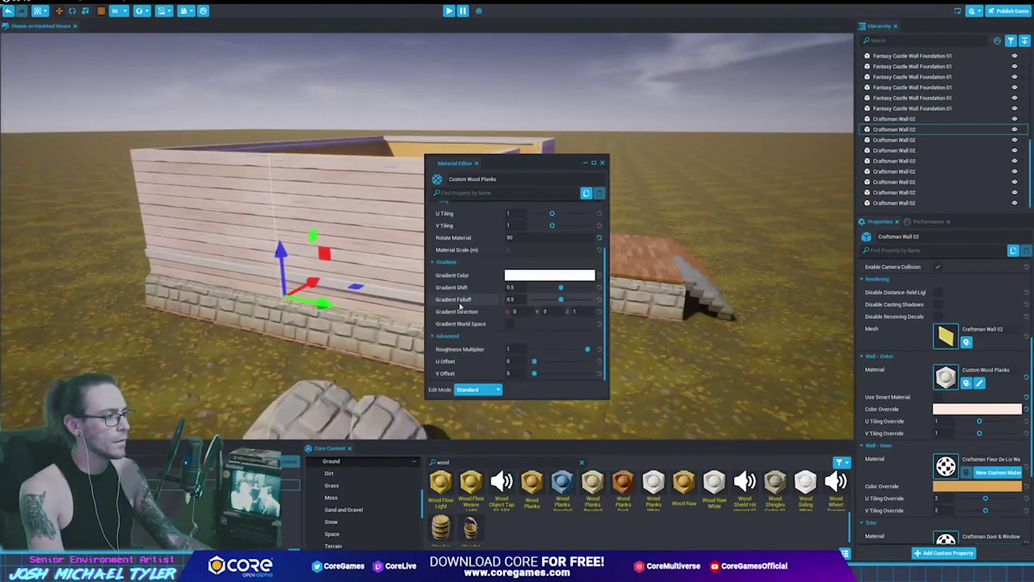
scroll(463, 307, up, 1)
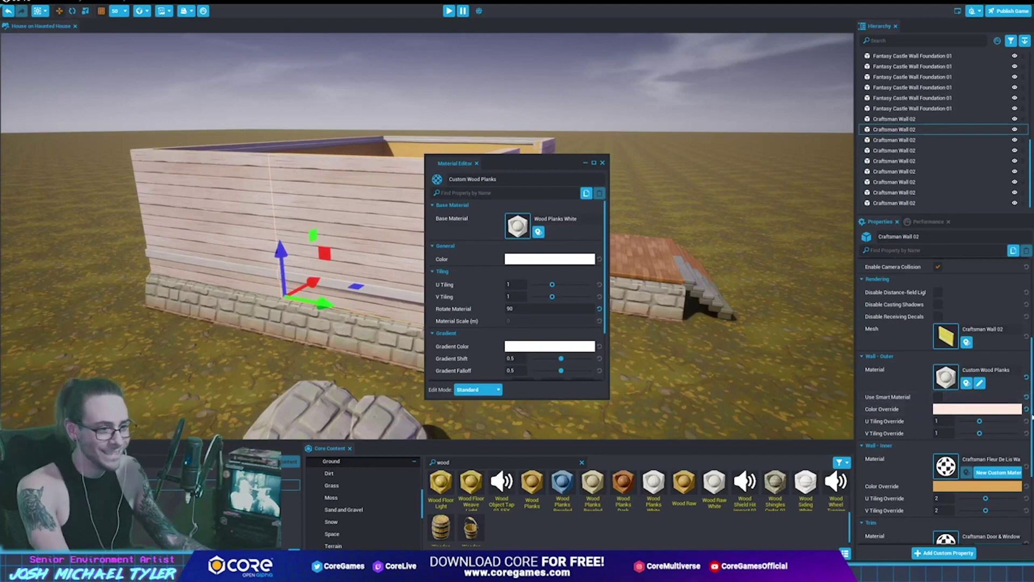
click(1027, 410)
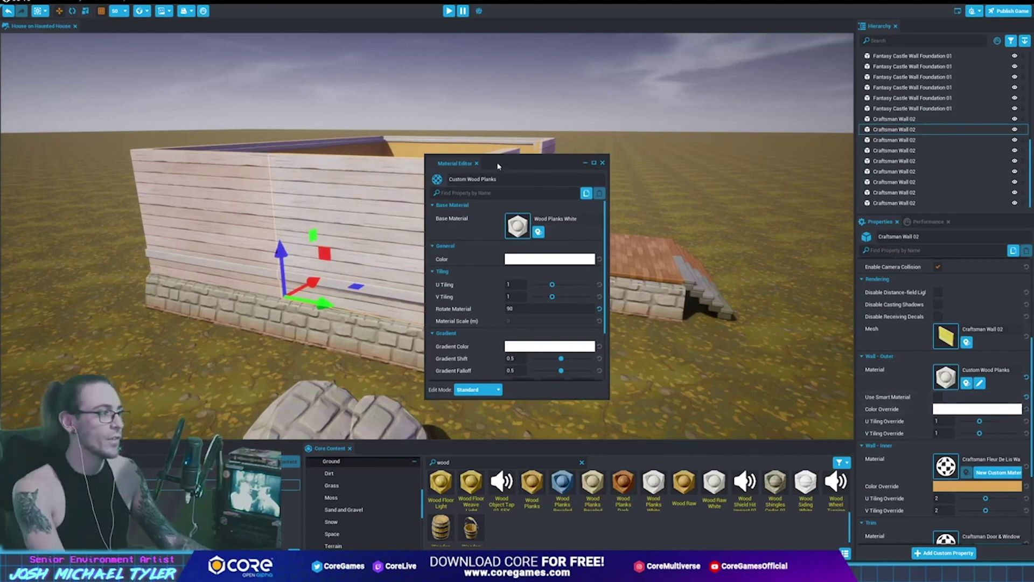
drag(498, 165, 625, 171)
key(ctrl+z)
key(ctrl+z)
key(ctrl+z)
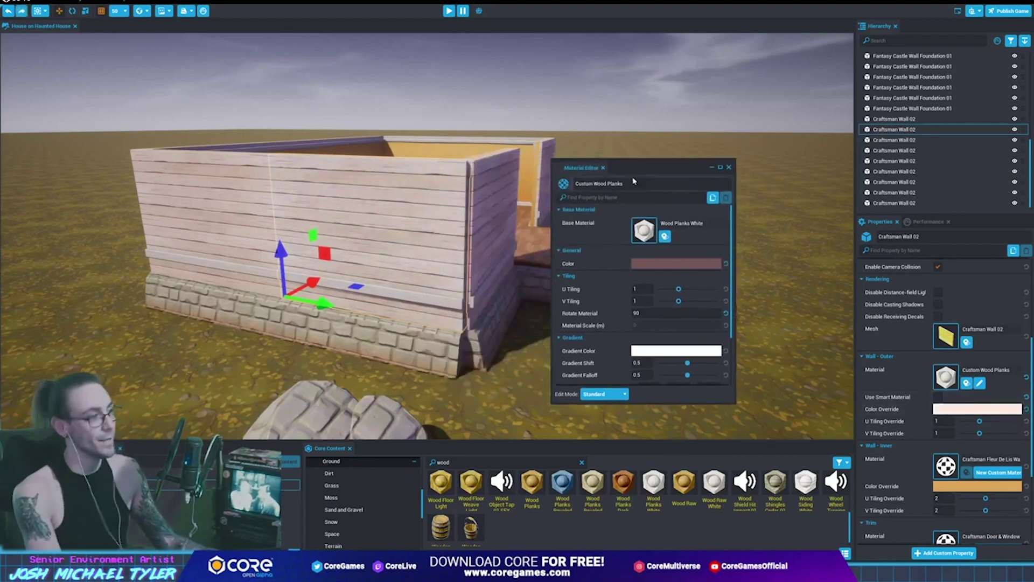
key(ctrl+z)
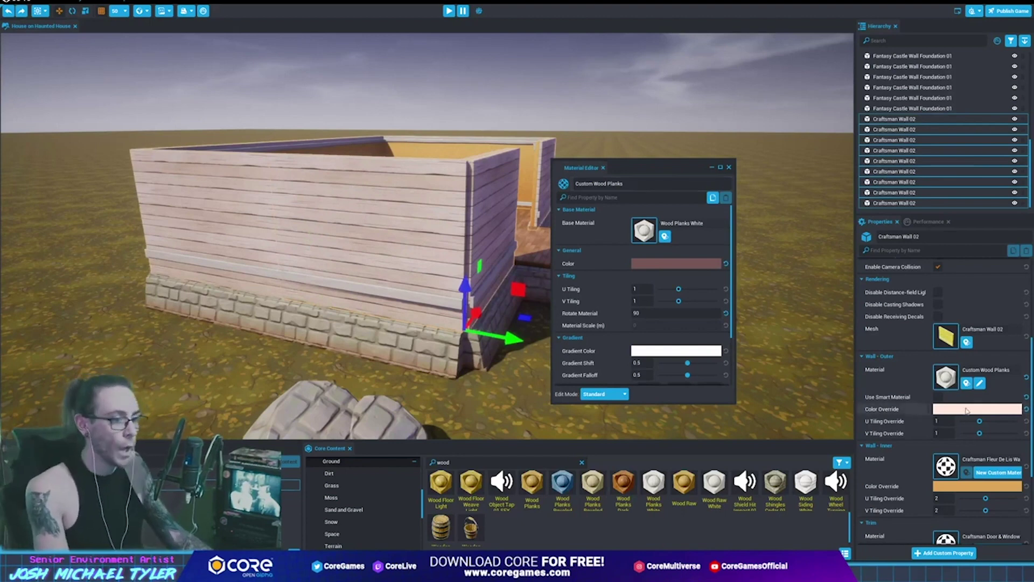
click(1027, 411)
drag(638, 164, 684, 121)
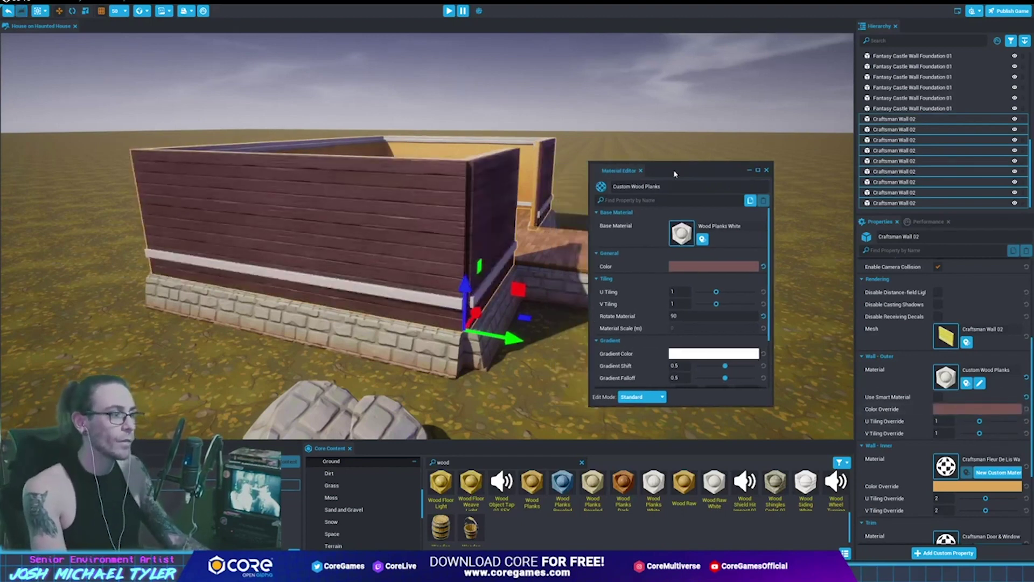
Lighten the plank material colour to light pink, then settle on a light peach
click(716, 223)
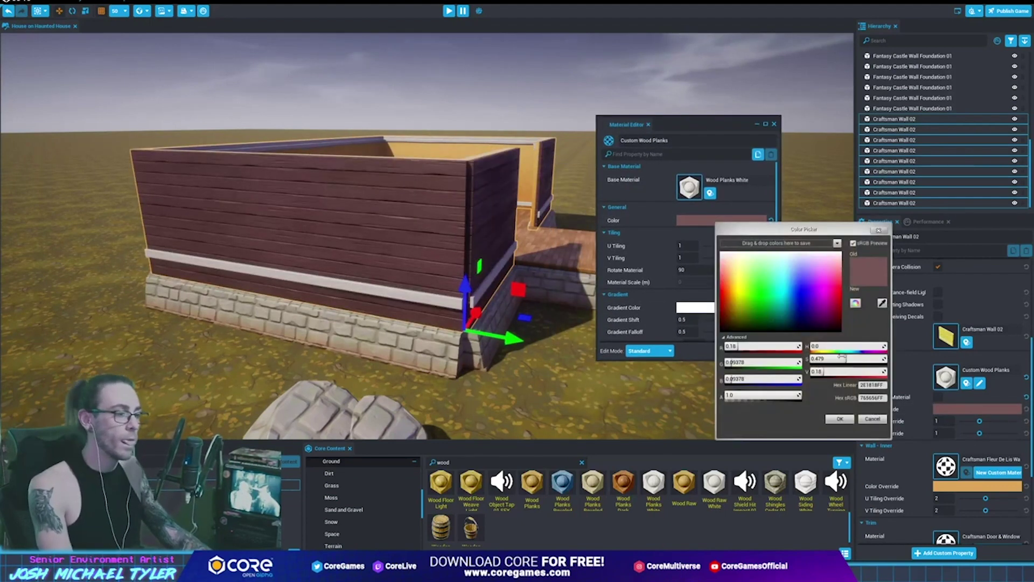
drag(823, 372, 850, 372)
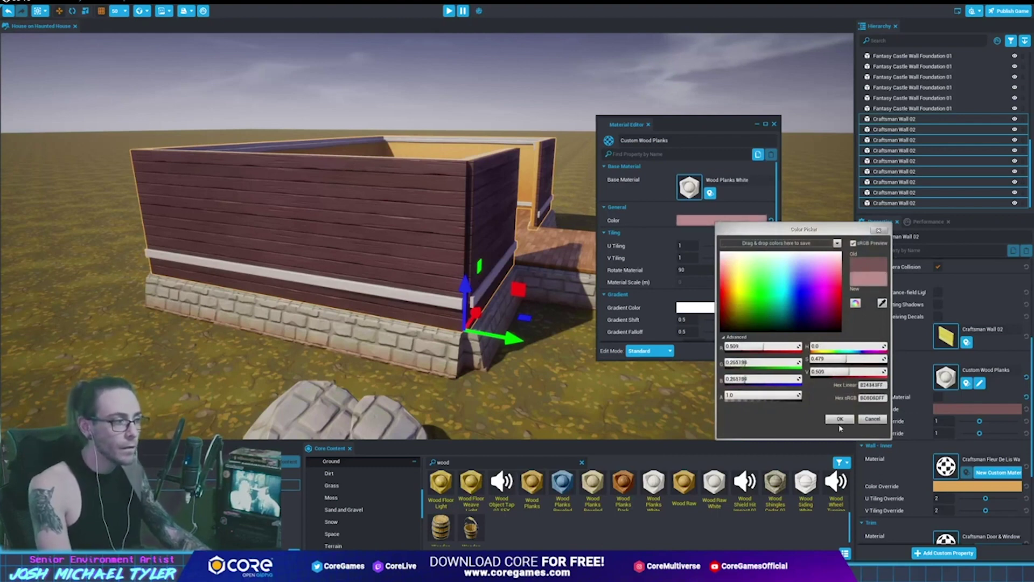
click(839, 420)
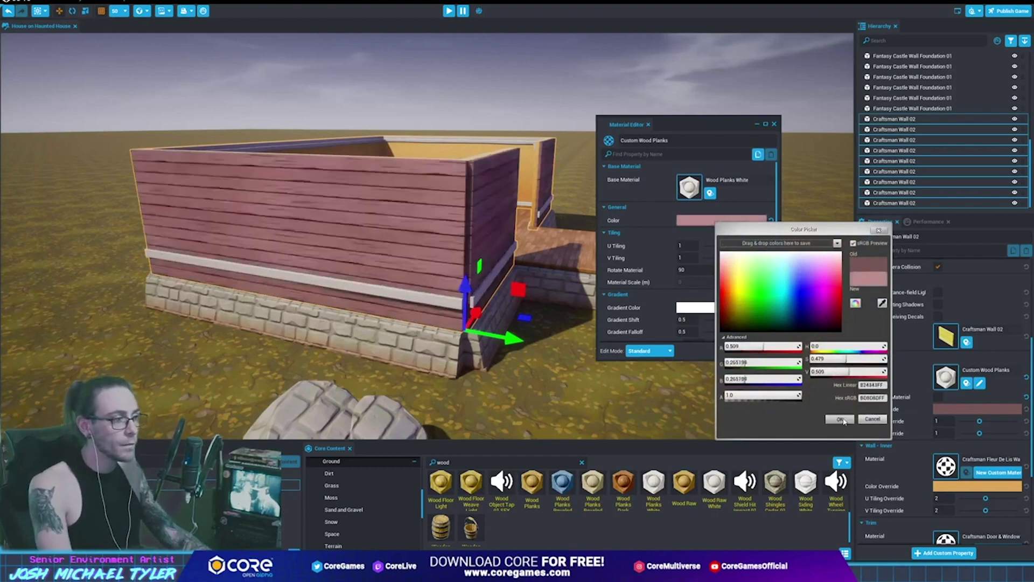
click(721, 220)
click(735, 264)
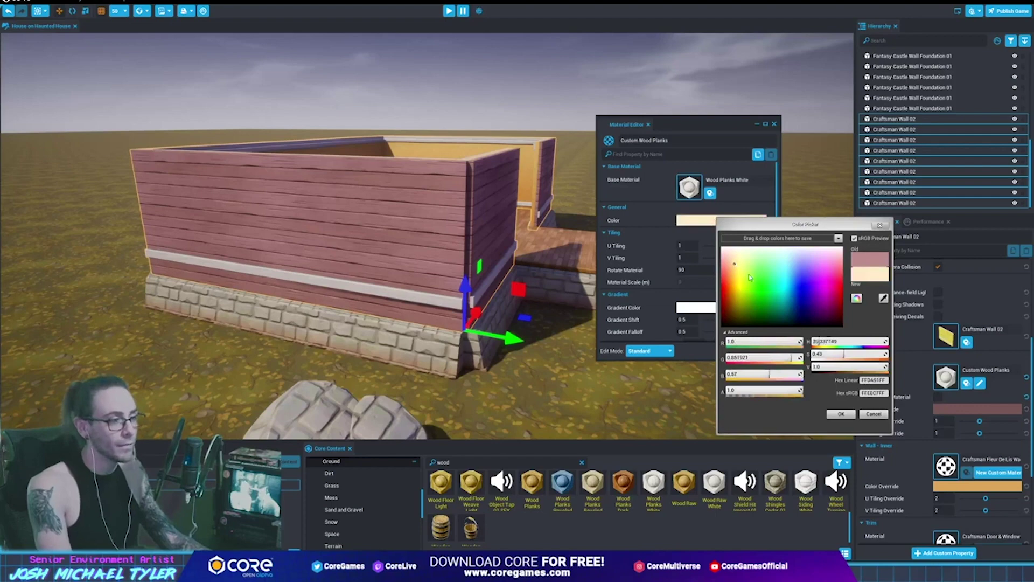
click(854, 415)
key(alt+Tab)
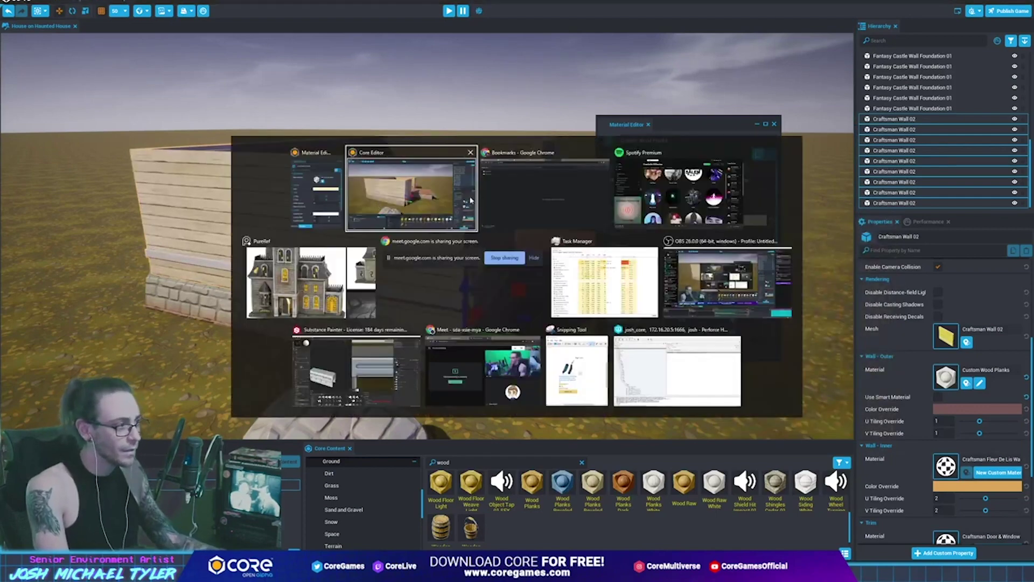
click(367, 283)
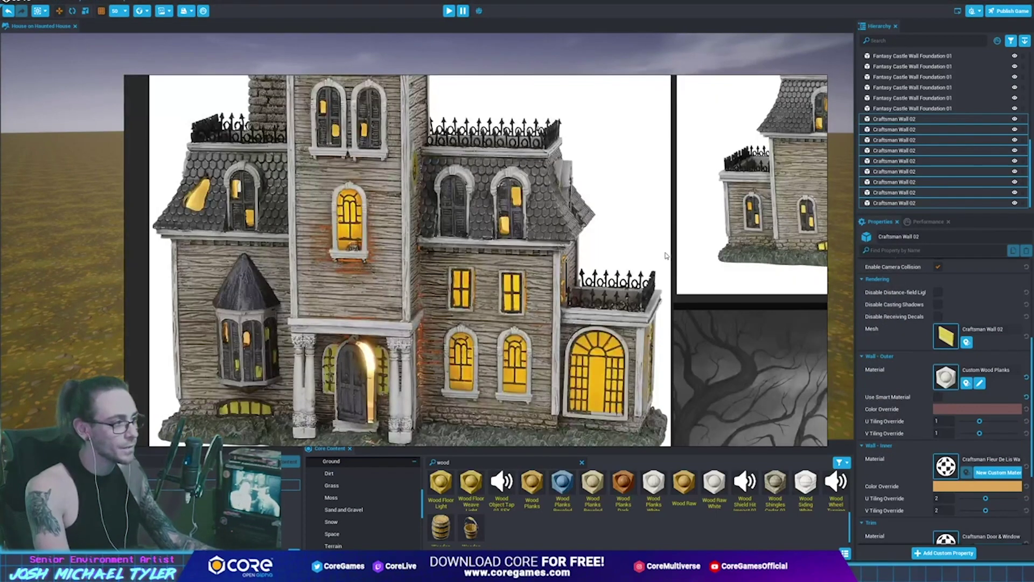
key(alt+Tab)
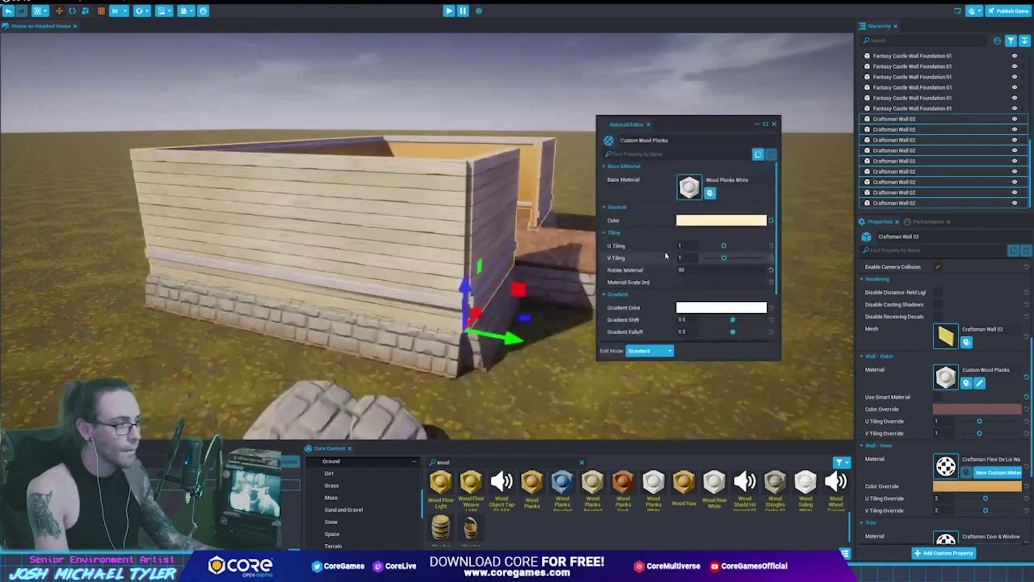
key(alt+Tab)
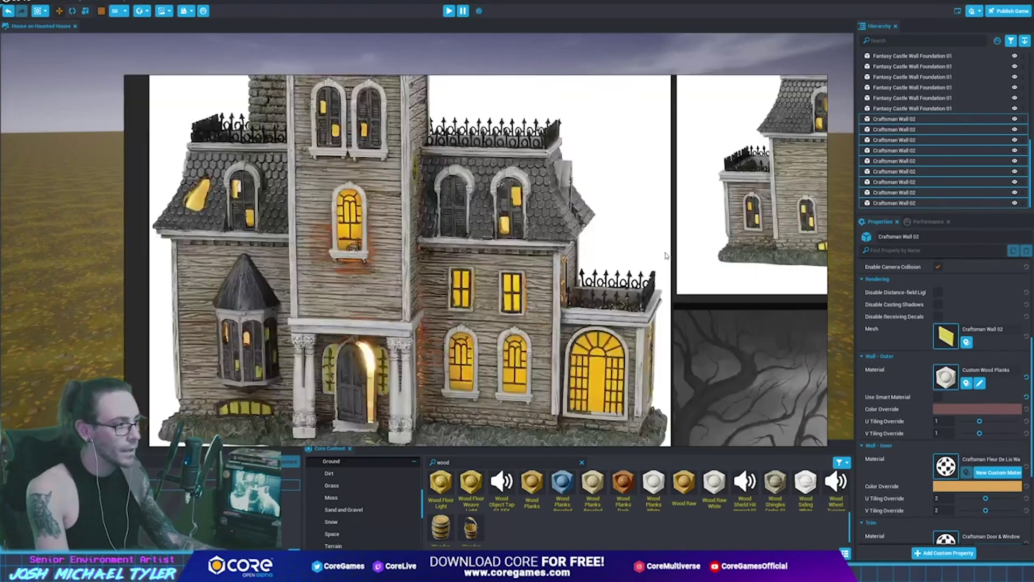
key(alt+Tab)
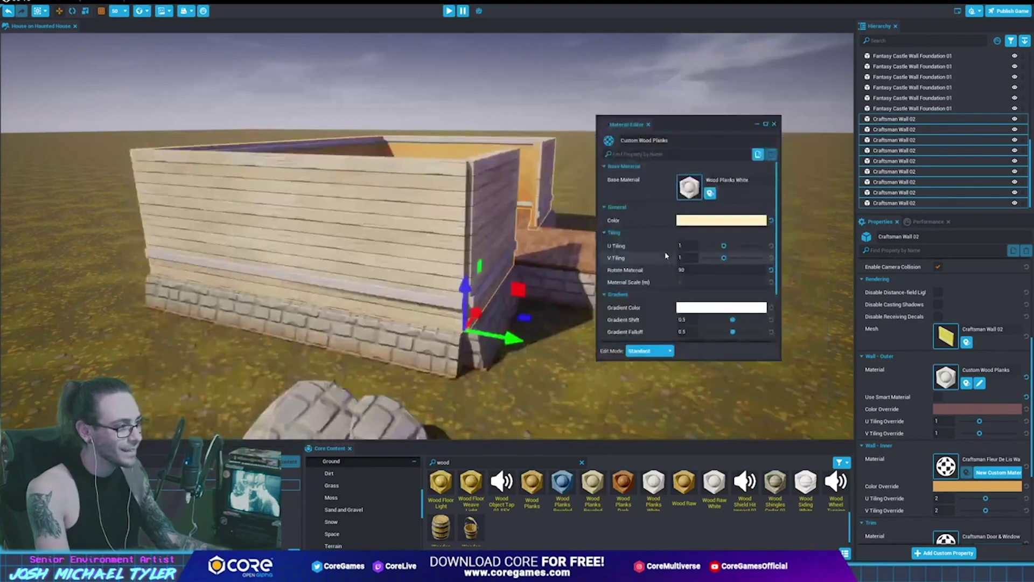
key(alt+Tab)
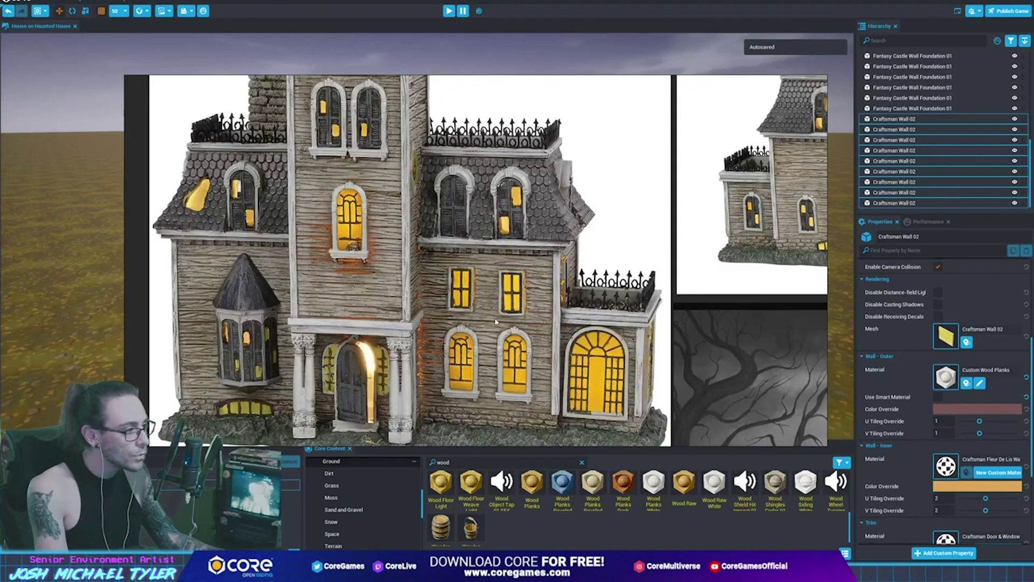
key(alt+Tab)
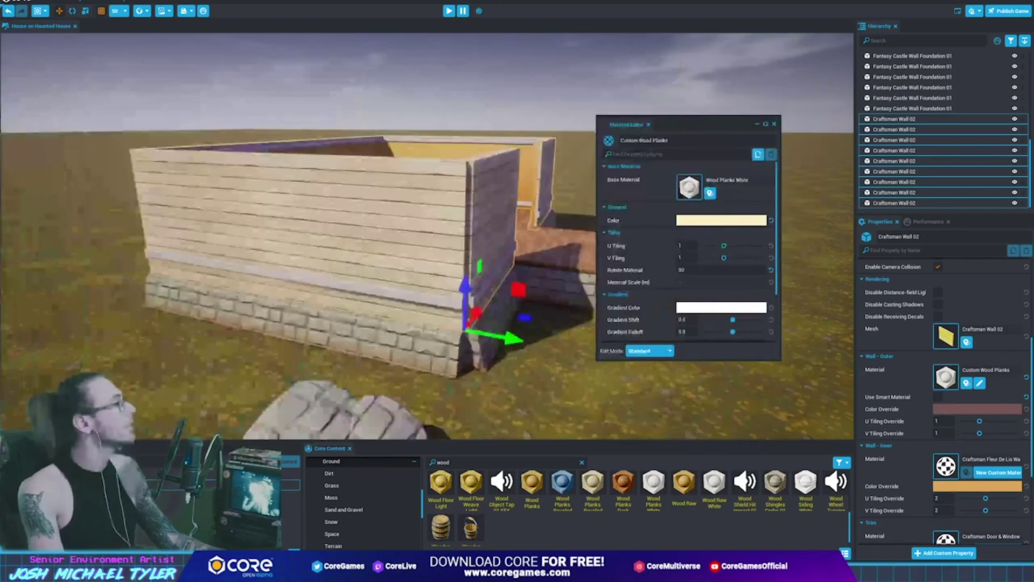
Try warmer, more saturated orange tints for the Custom Wood Planks colour
click(722, 220)
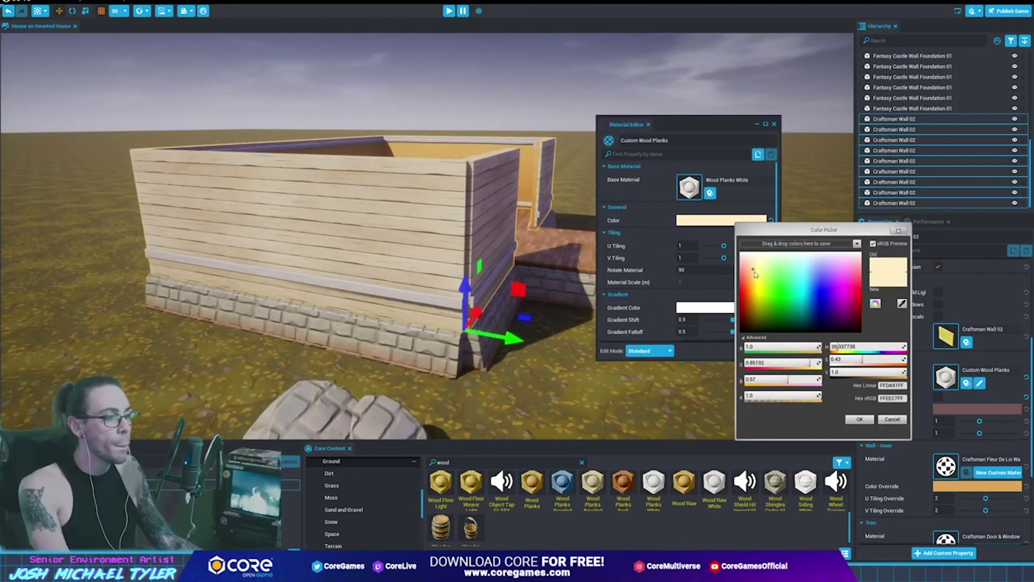
click(751, 273)
click(860, 419)
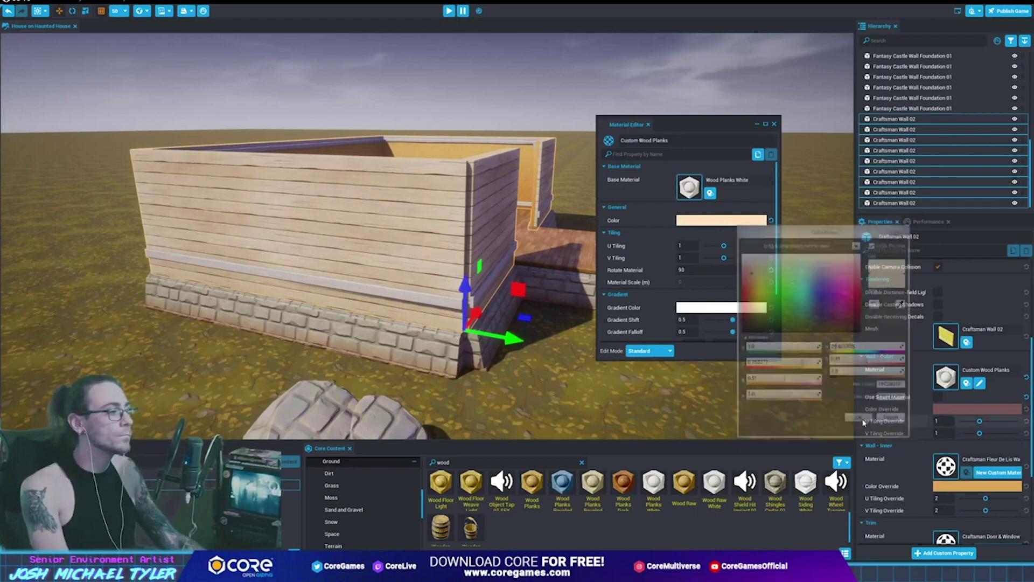
click(718, 226)
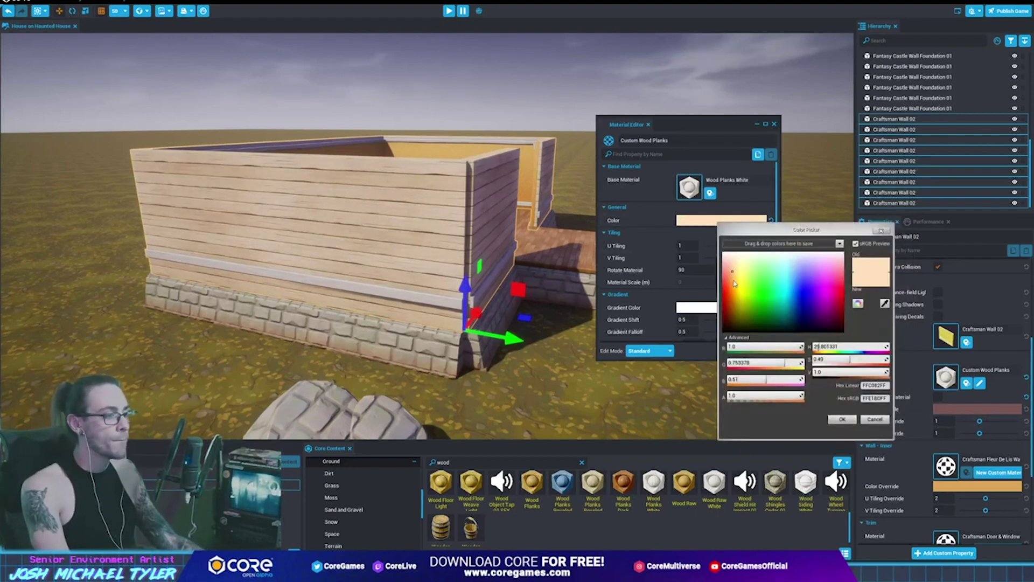
click(735, 284)
click(842, 419)
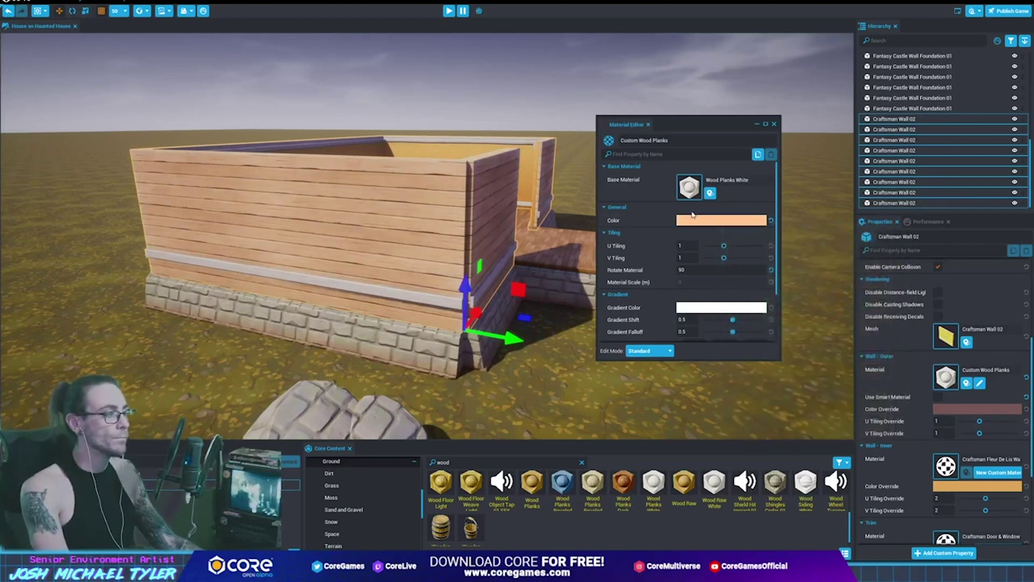
Make the planks colour paler, then set its value to 0.66
click(693, 219)
click(715, 279)
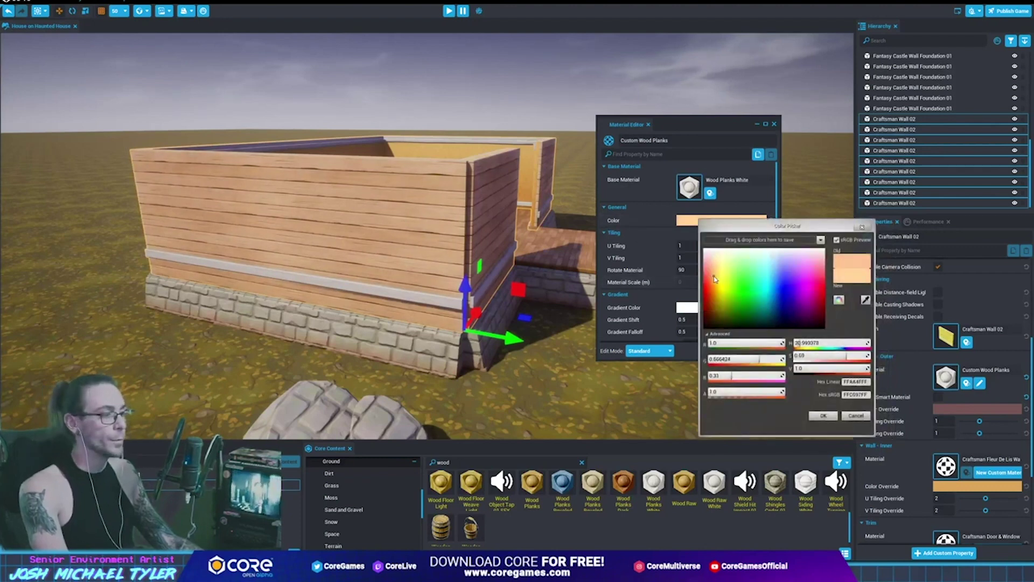
drag(853, 353, 823, 356)
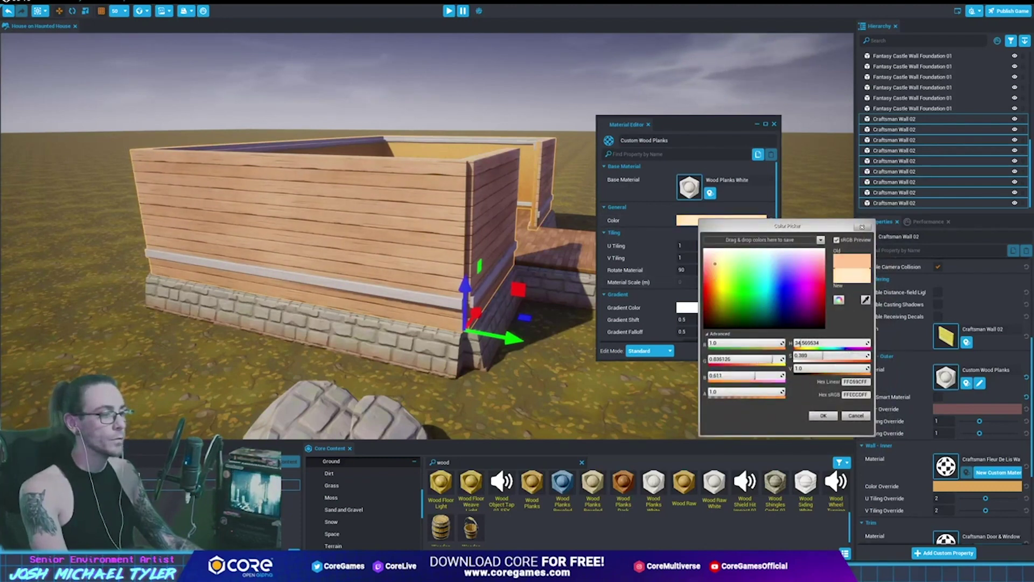
click(832, 417)
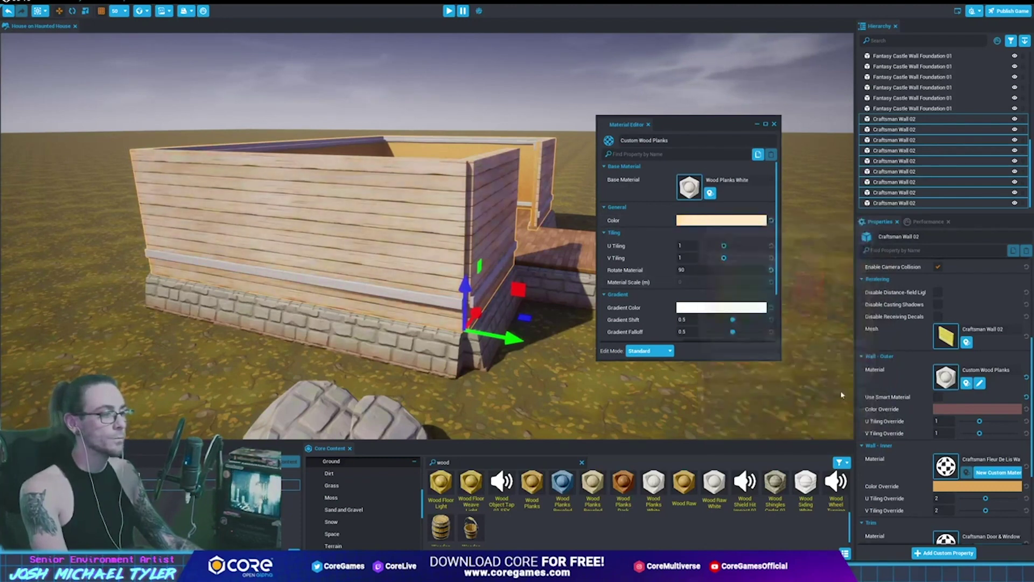
click(748, 220)
text(0.66)
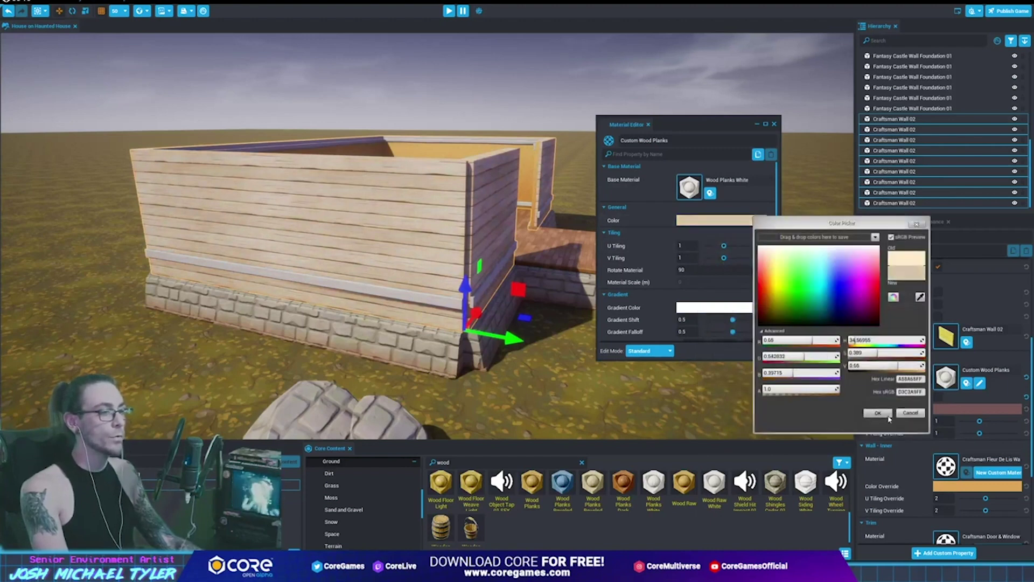
click(888, 416)
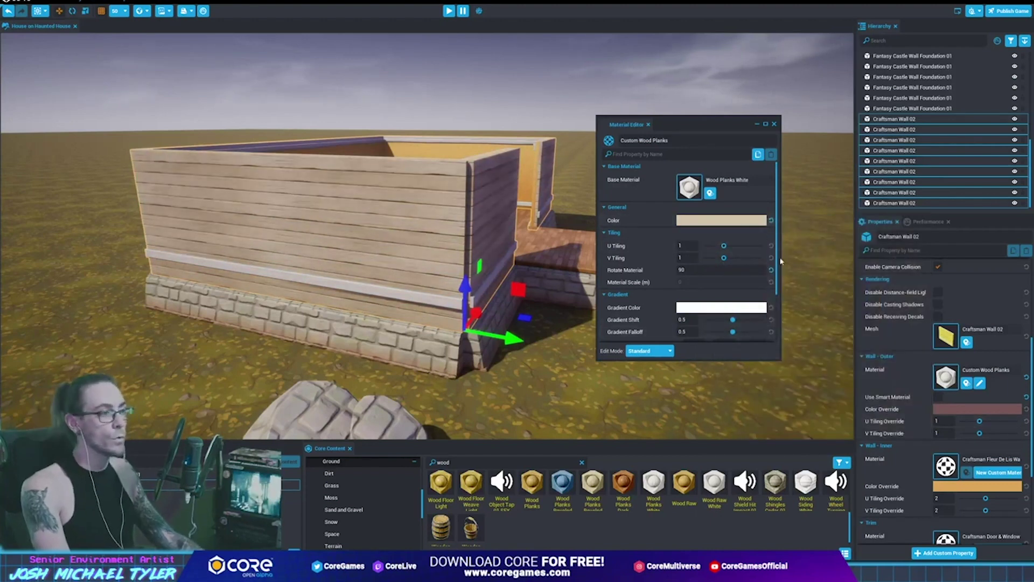
Darken the planks colour by dragging its V value down to 0.353
click(749, 220)
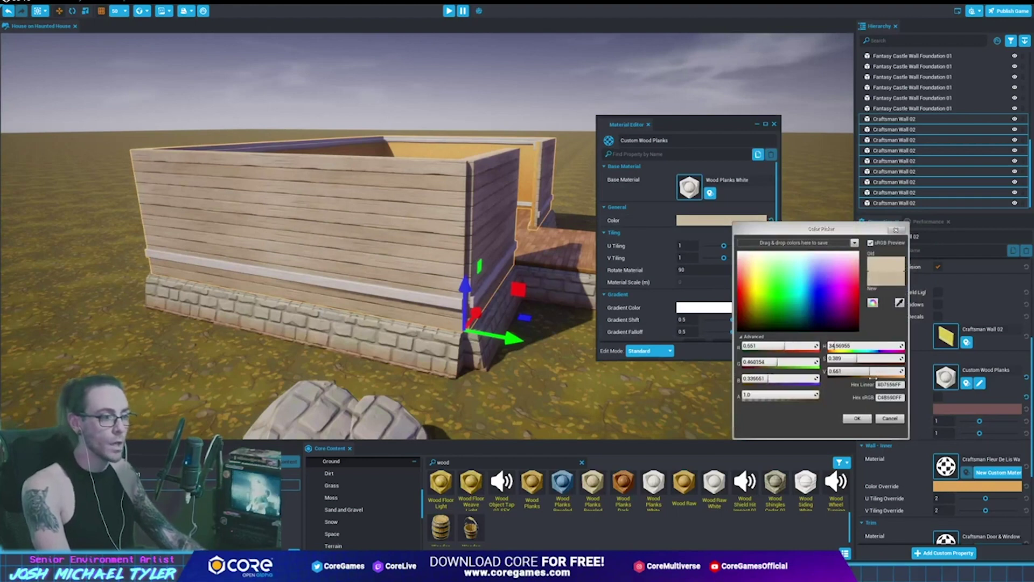
click(868, 421)
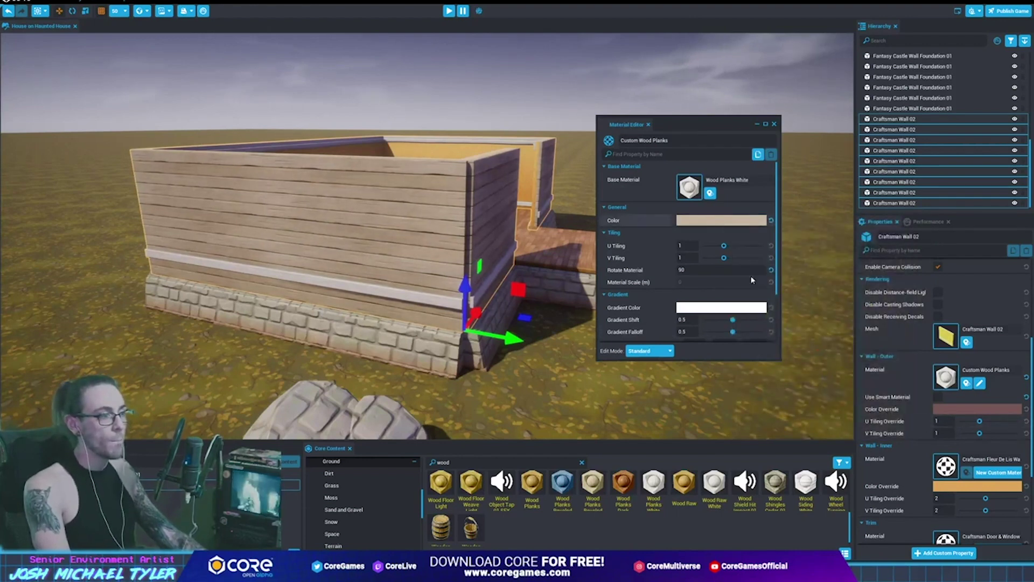
click(719, 221)
drag(850, 372, 829, 371)
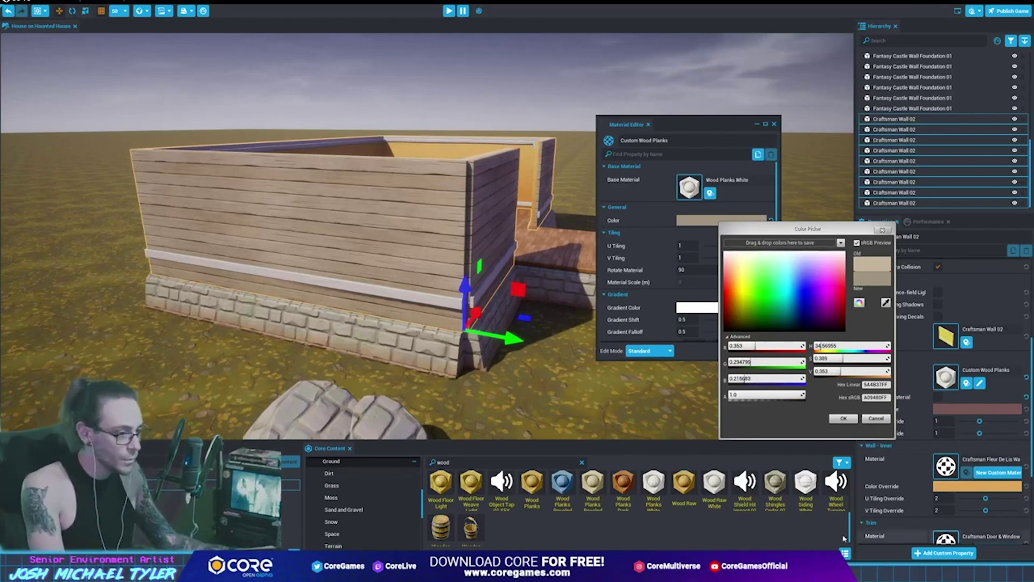
Darken the planks colour further to V 0.331 and apply it
key(super)
key(Escape)
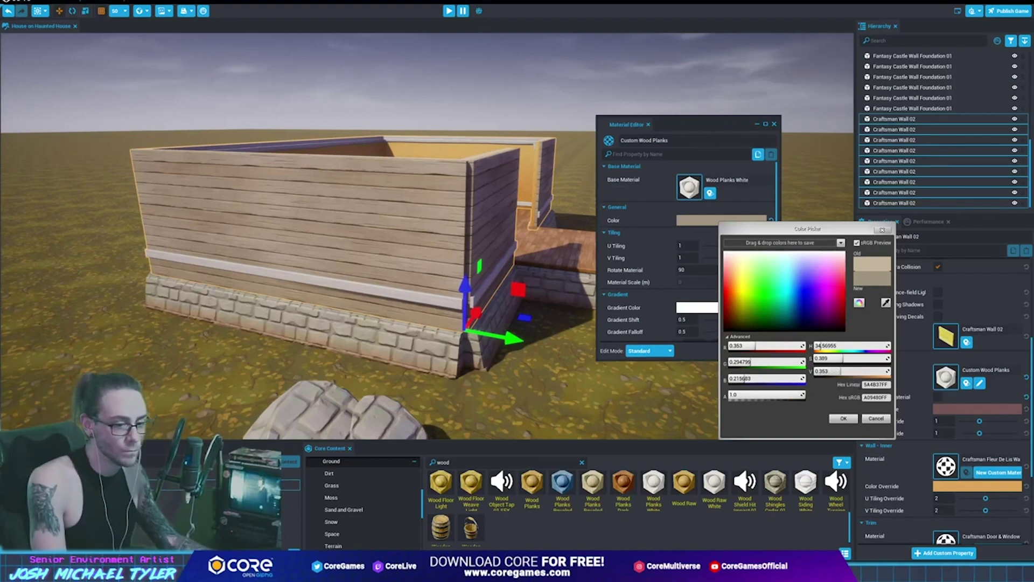
drag(851, 372, 836, 376)
click(842, 420)
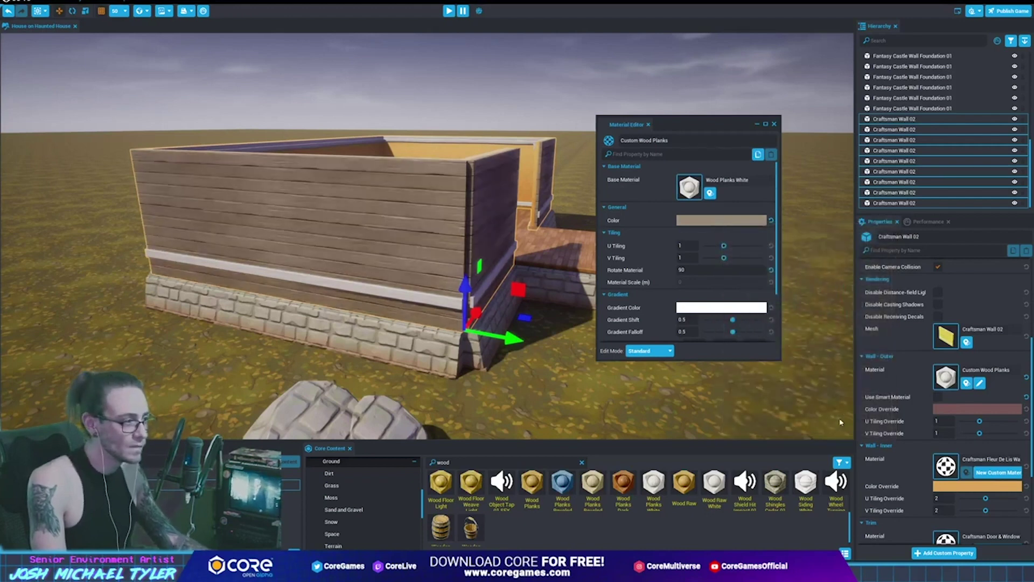
Restore the planks colour to V 0.353, then orbit to face the front plank wall
click(695, 220)
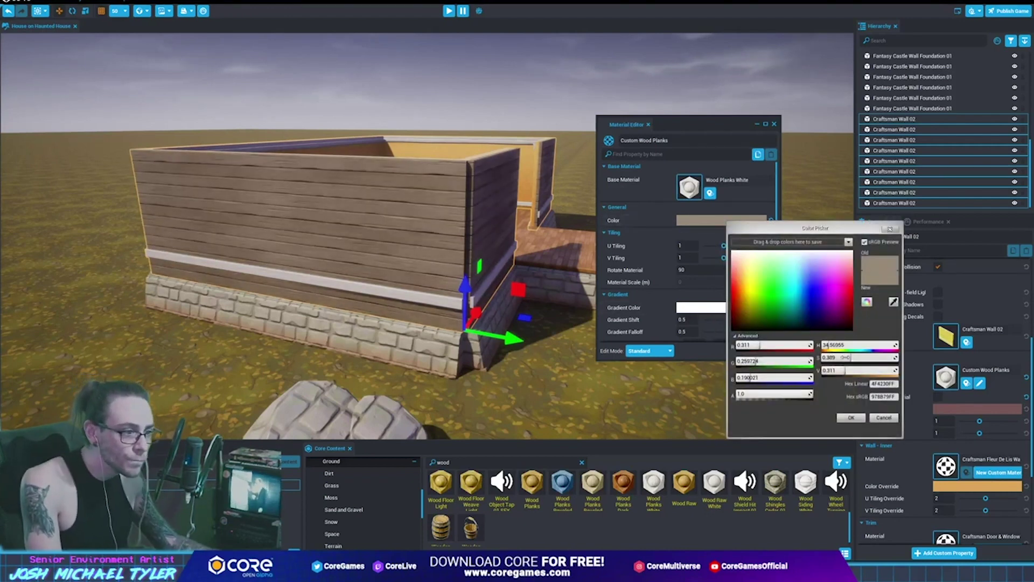
drag(847, 368, 849, 371)
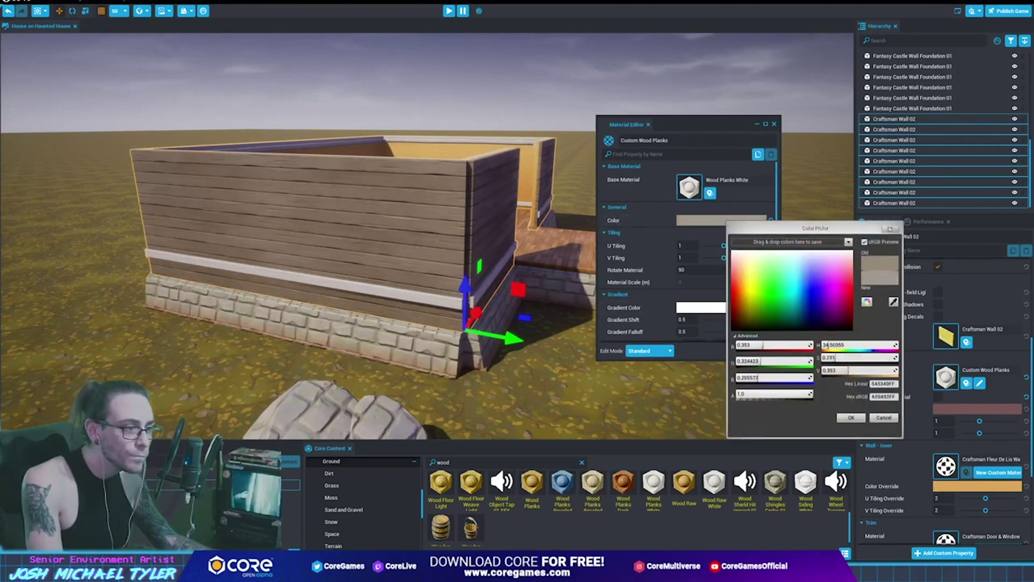
click(851, 417)
alt+drag(288, 231, 266, 222)
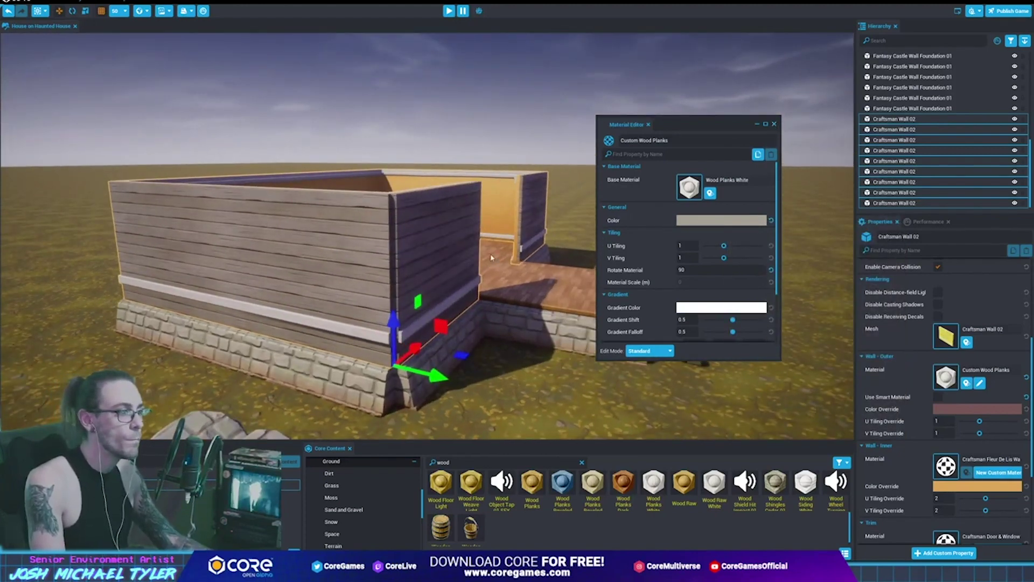
alt+drag(492, 258, 410, 256)
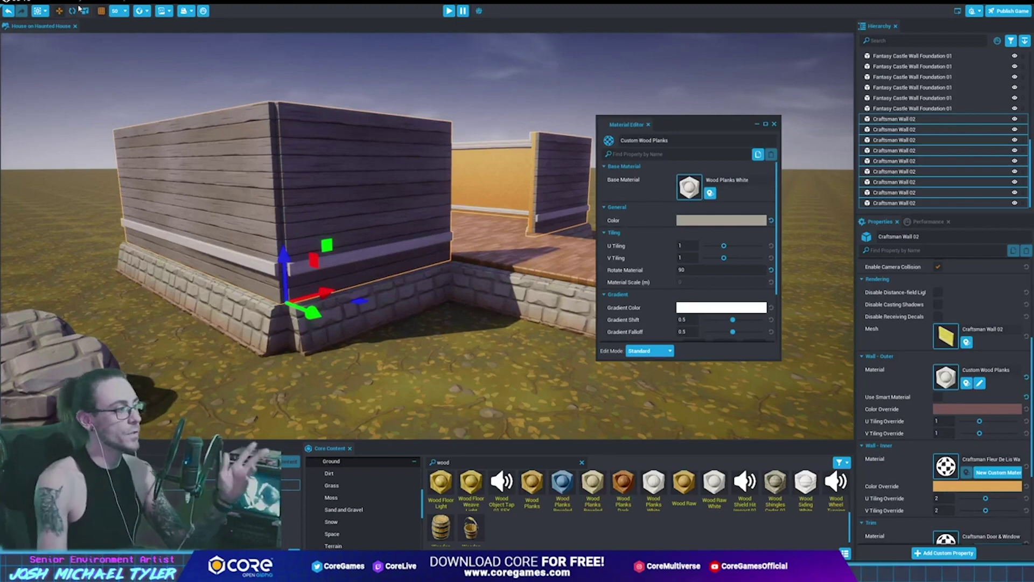
middle_drag(410, 256, 300, 196)
alt+drag(300, 196, 305, 150)
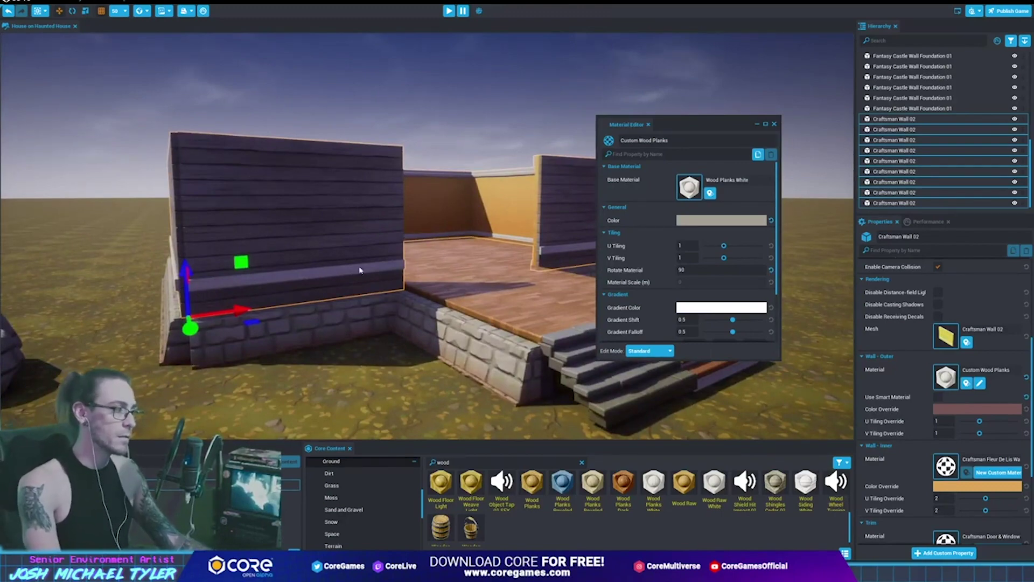
key(f)
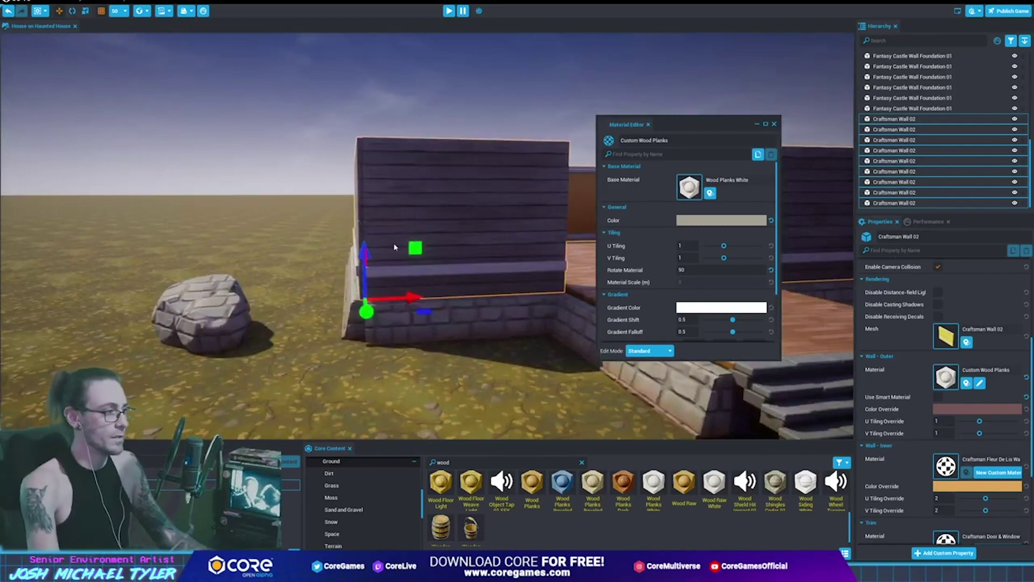
scroll(285, 205, down, 3)
right_drag(288, 204, 336, 220)
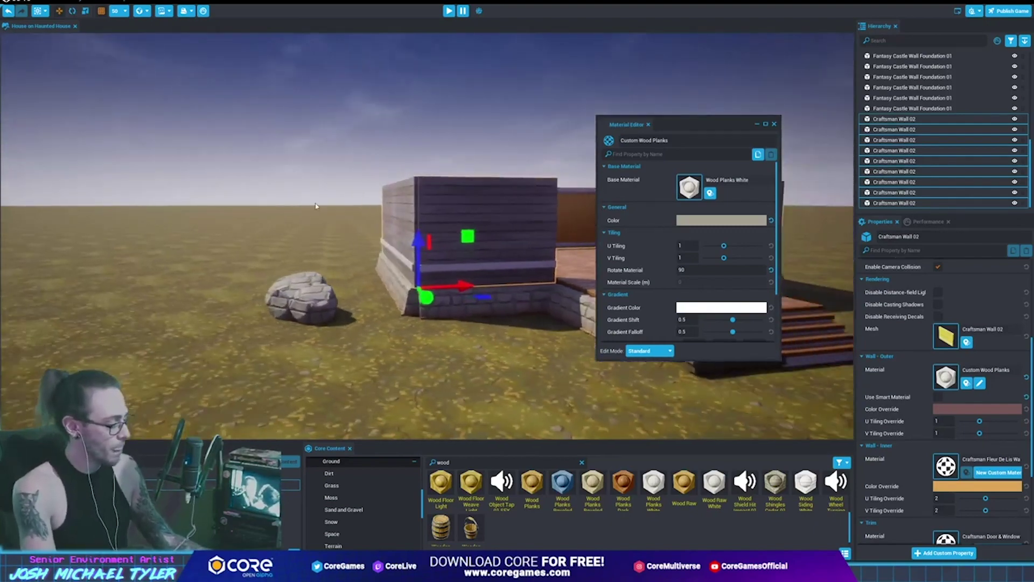
click(481, 284)
right_drag(481, 284, 536, 322)
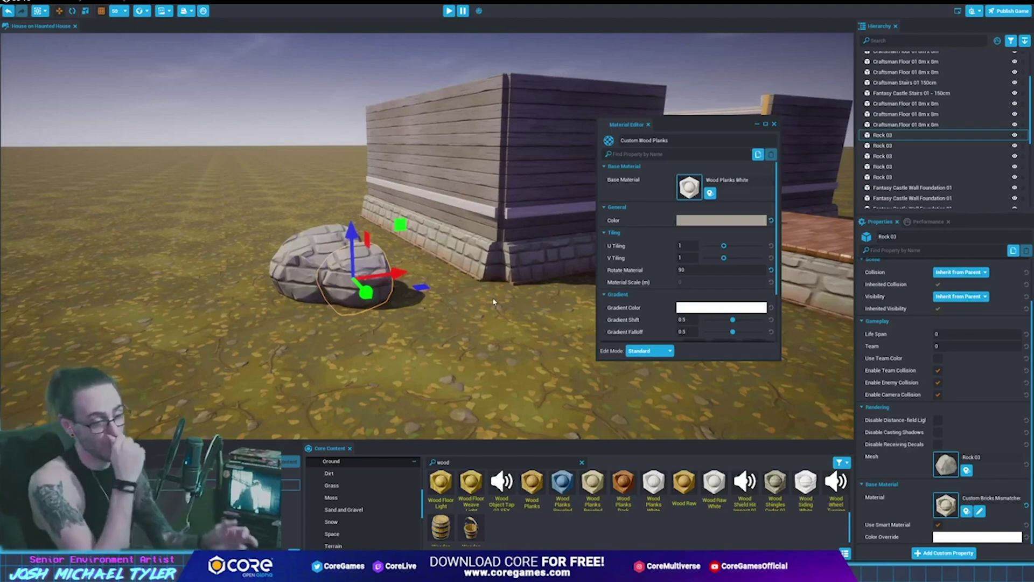
right_drag(446, 282, 497, 293)
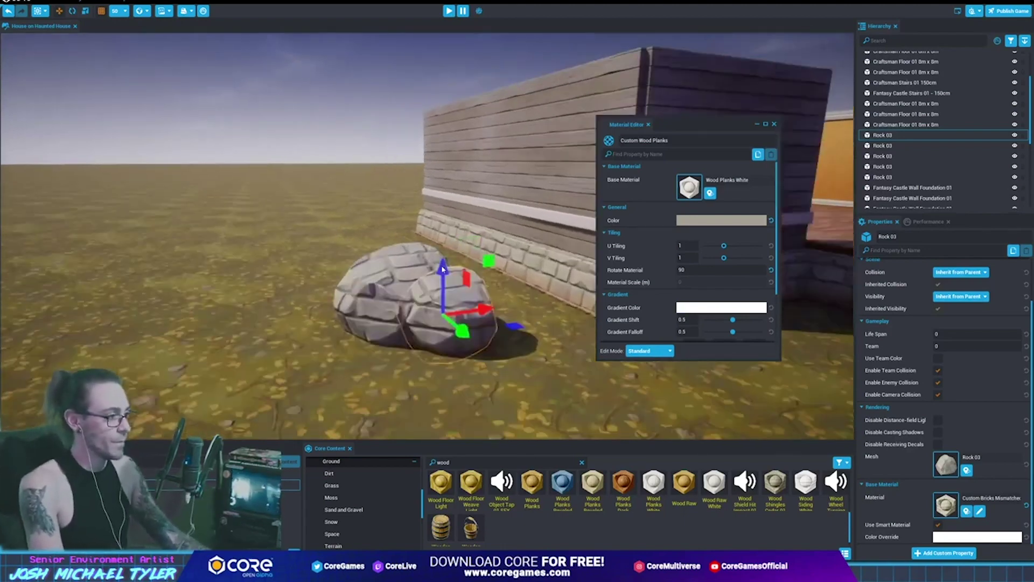
right_drag(270, 266, 315, 255)
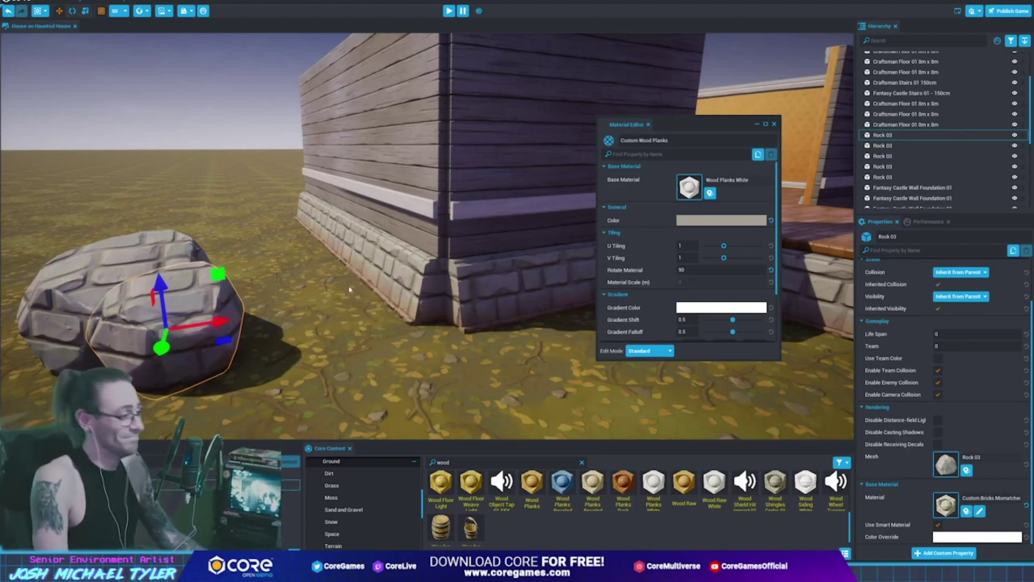
drag(708, 123, 659, 120)
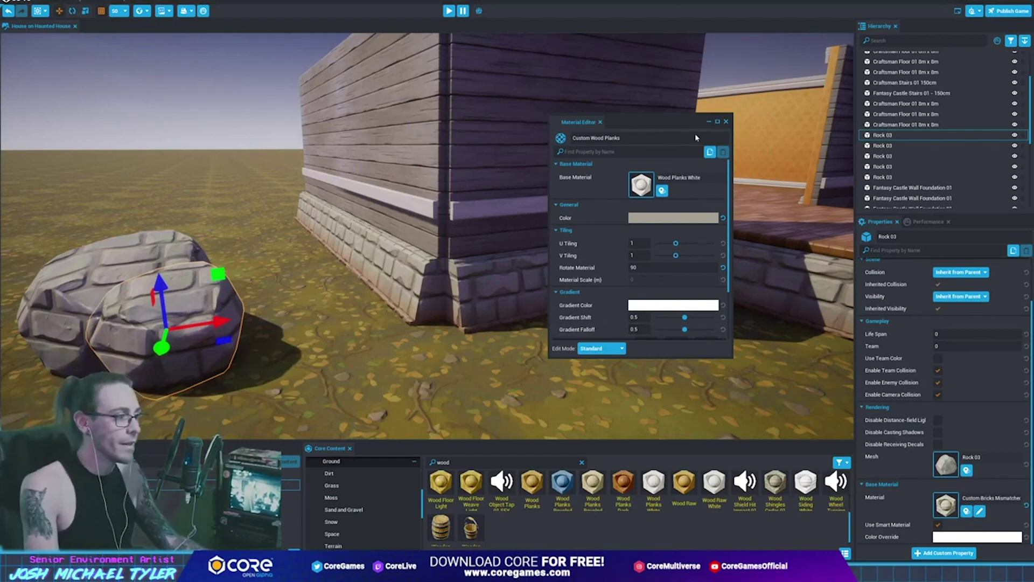
Move the Material Editor panel out of the way
drag(695, 137, 314, 78)
scroll(566, 278, down, 5)
scroll(566, 278, down, 3)
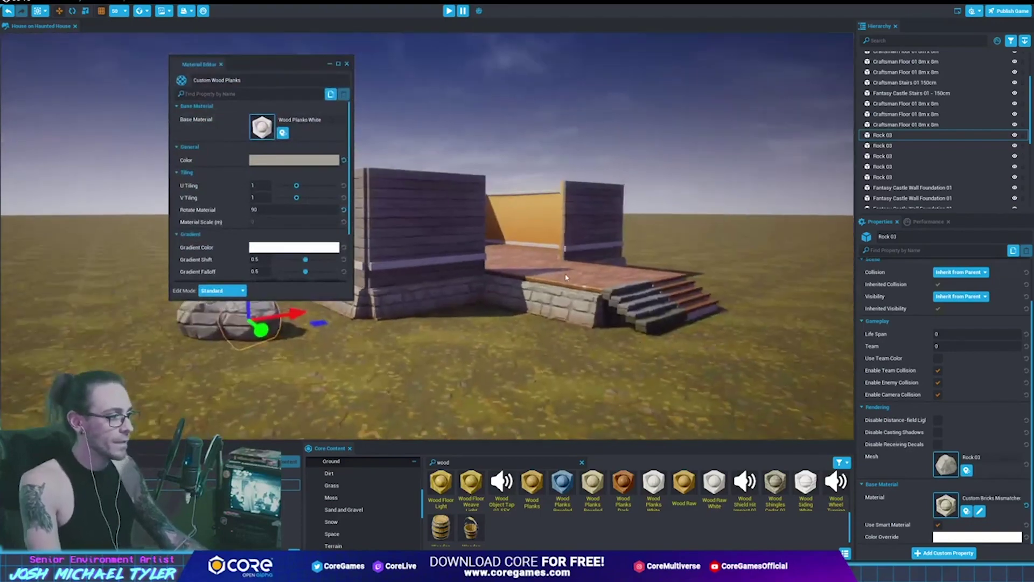
scroll(568, 281, down, 2)
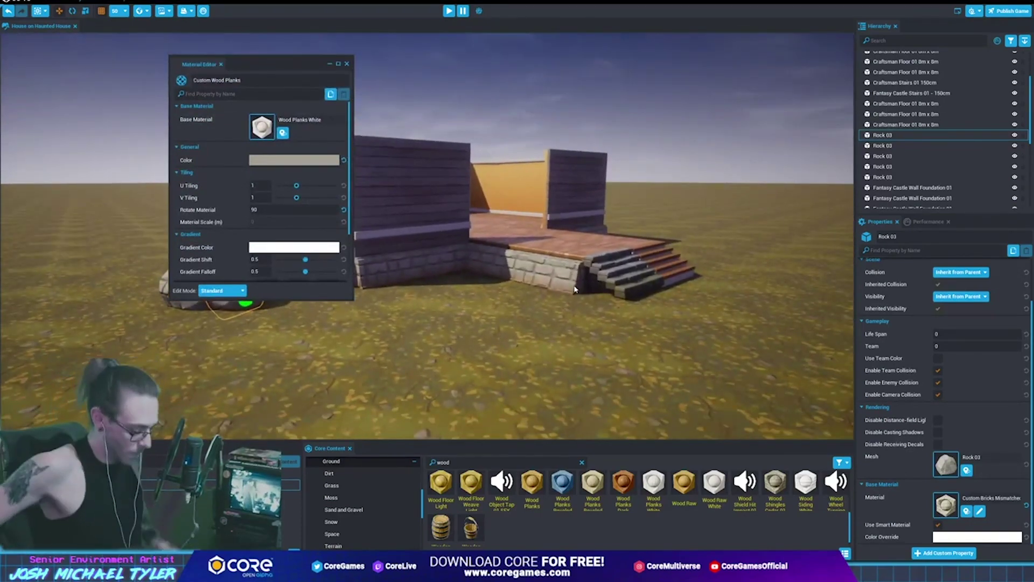
mouse_move(255, 70)
mouse_down()
mouse_move(303, 104)
mouse_move(163, 146)
mouse_up()
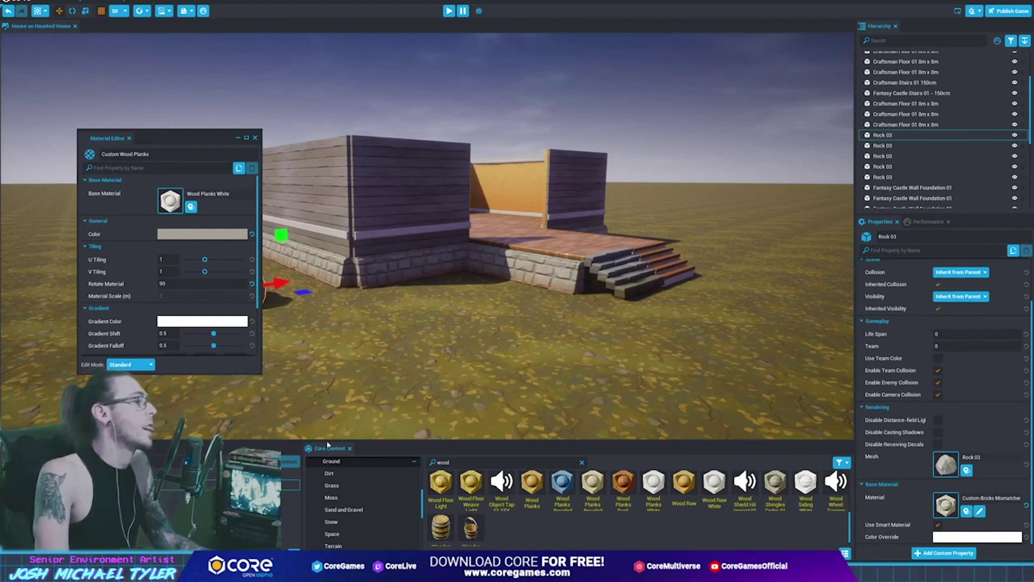
Close the Material Editor and select the duplicate Rock 03 beside the house
mouse_move(404, 245)
middle_down()
mouse_move(648, 293)
mouse_move(633, 285)
middle_up()
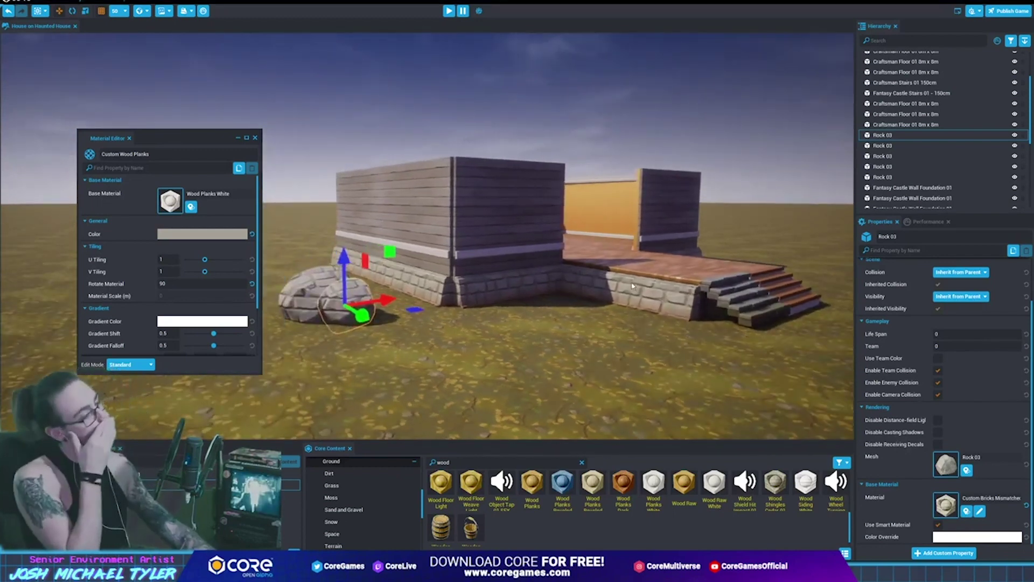
click(255, 138)
middle_drag(318, 280, 356, 295)
Delete the duplicate Rock 03 and the other extra rock
key(Delete)
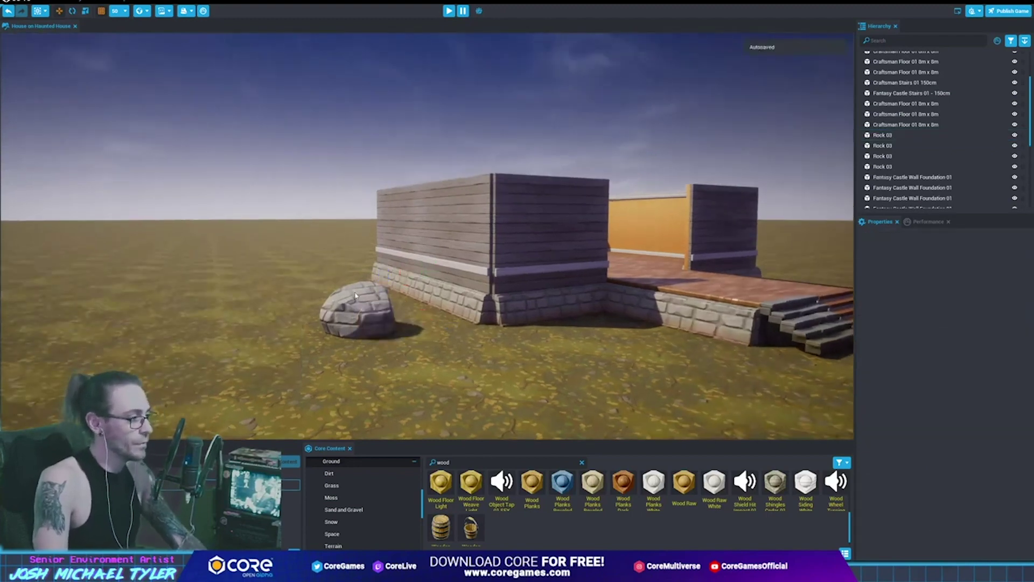
click(356, 295)
key(Delete)
Alt-drag a copy of the left Craftsman Wall 02 along X to fill the front-wall gap
scroll(324, 307, up, 3)
scroll(321, 314, up, 4)
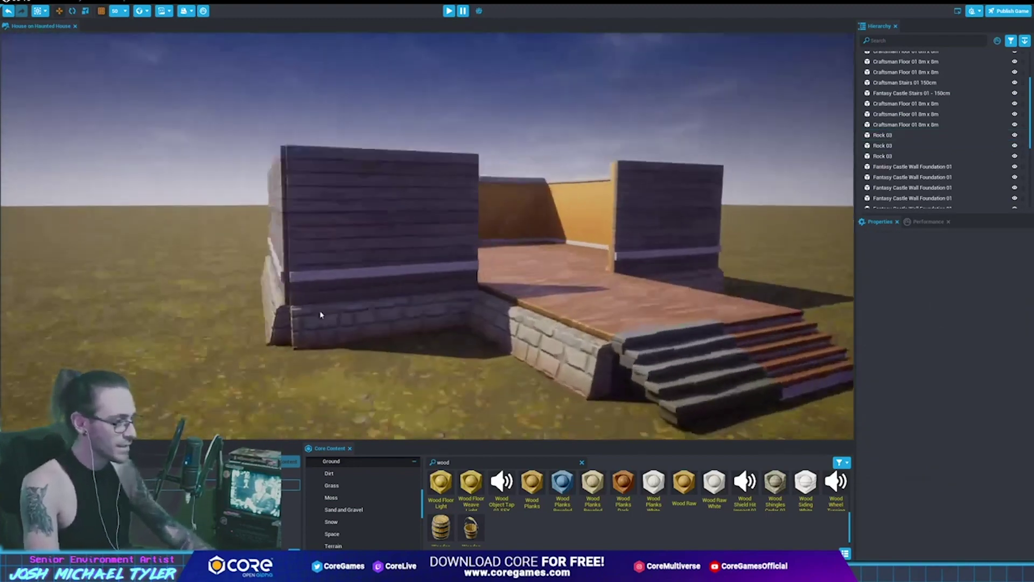
scroll(320, 315, up, 3)
click(324, 192)
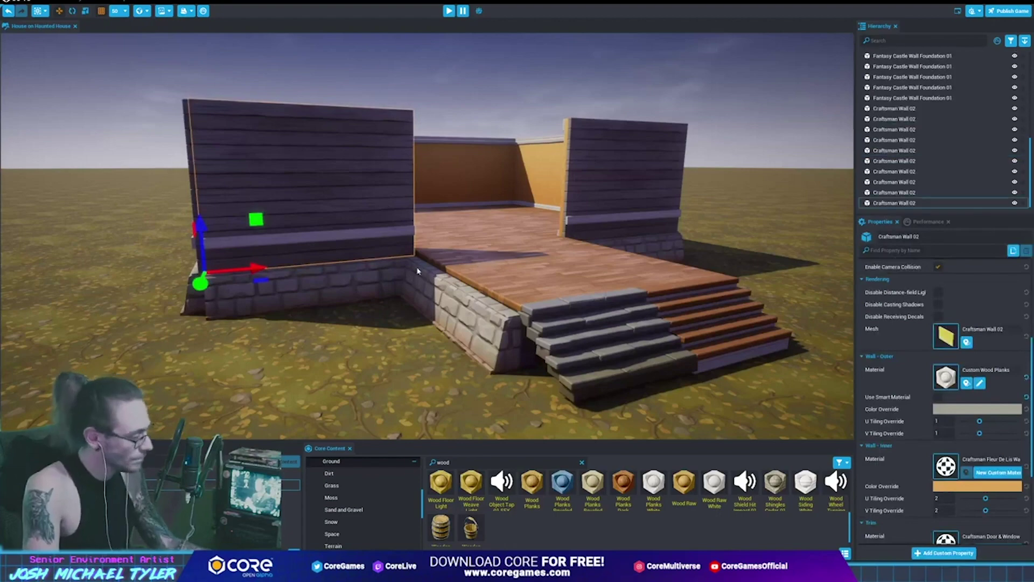
alt+drag(250, 265, 464, 252)
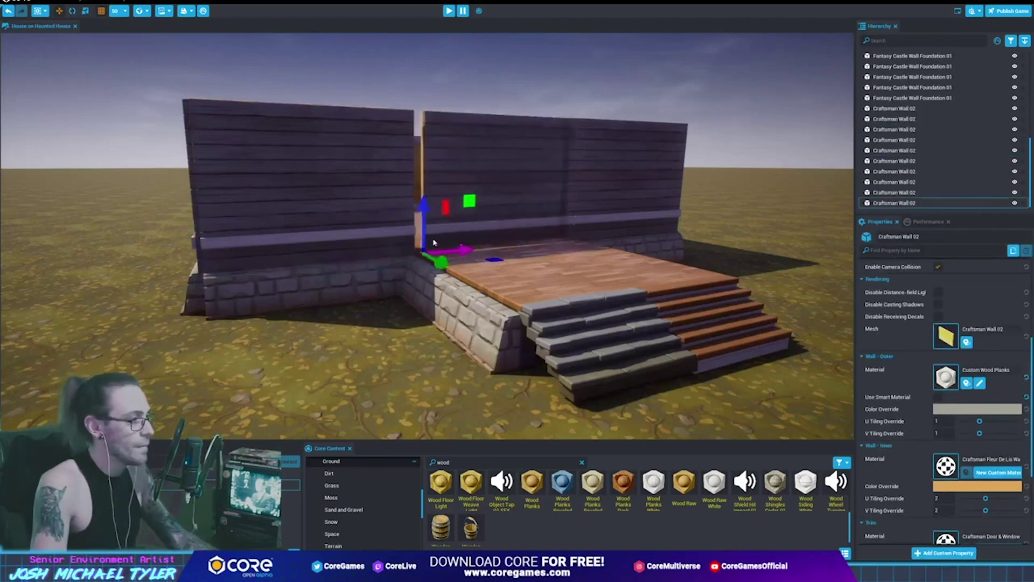
click(520, 89)
right_drag(400, 165, 497, 184)
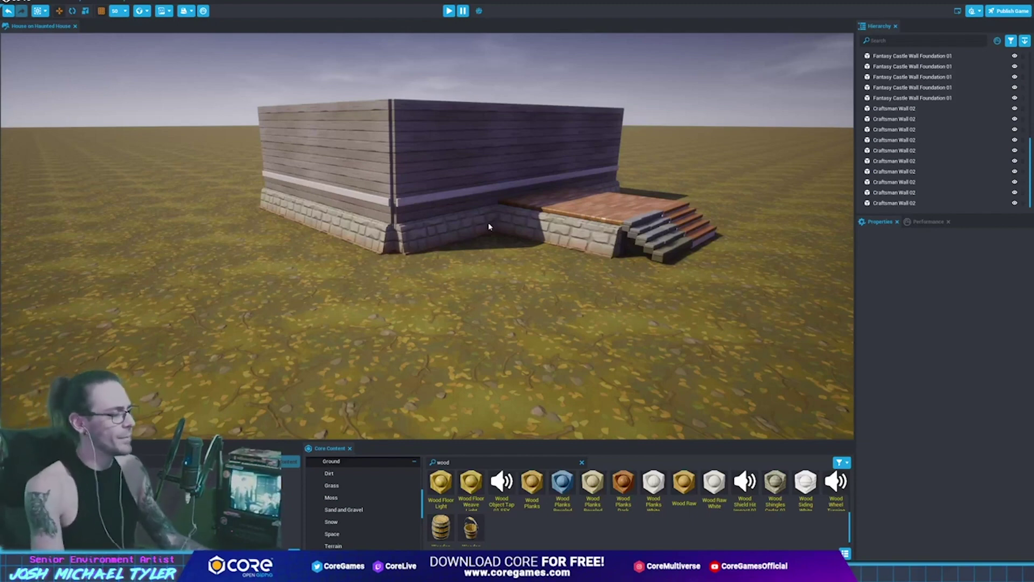
right_drag(488, 222, 440, 211)
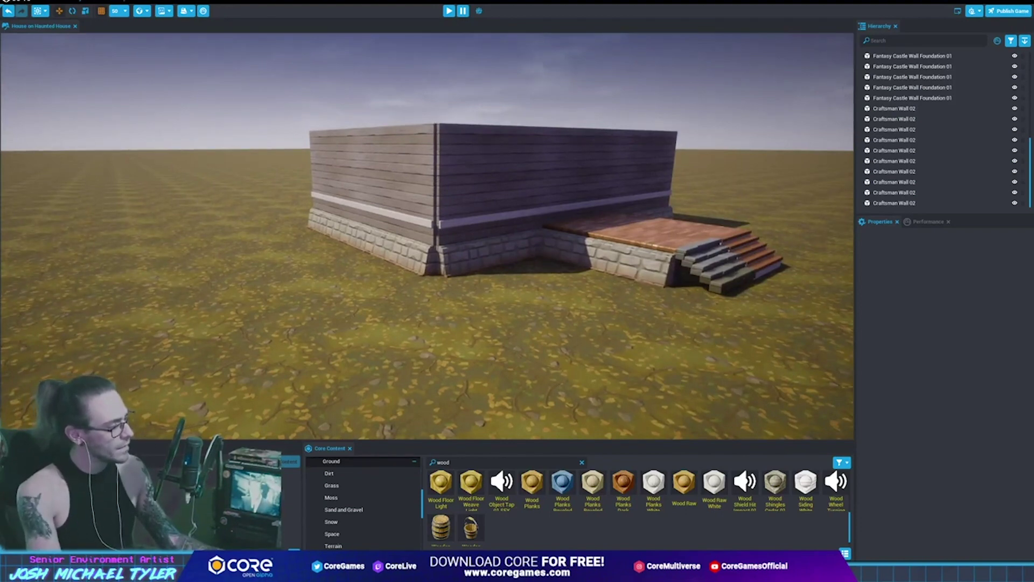
right_drag(345, 299, 348, 296)
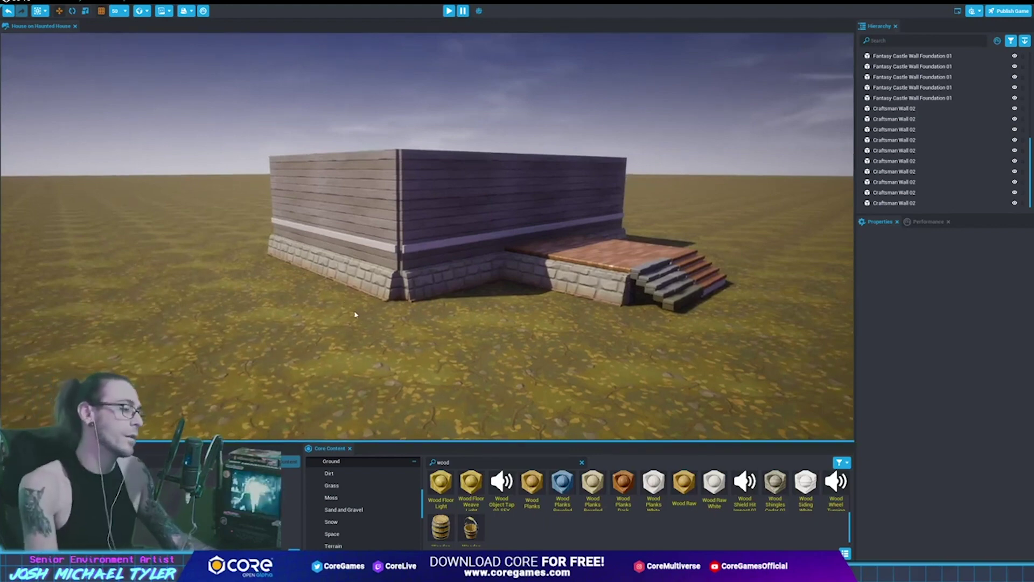
mouse_move(354, 310)
right_down()
mouse_move(567, 374)
mouse_move(522, 368)
right_up()
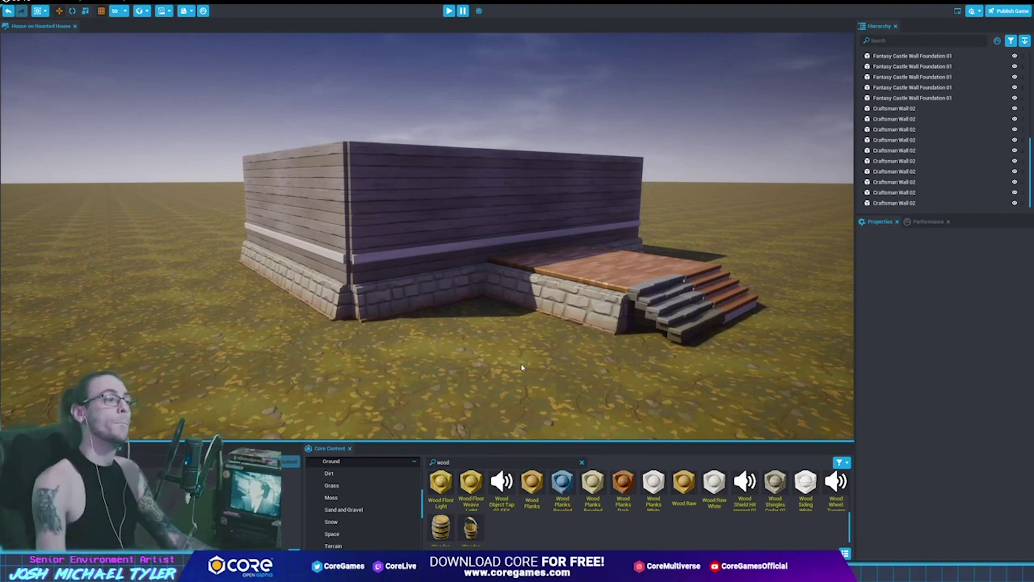
right_drag(522, 368, 534, 337)
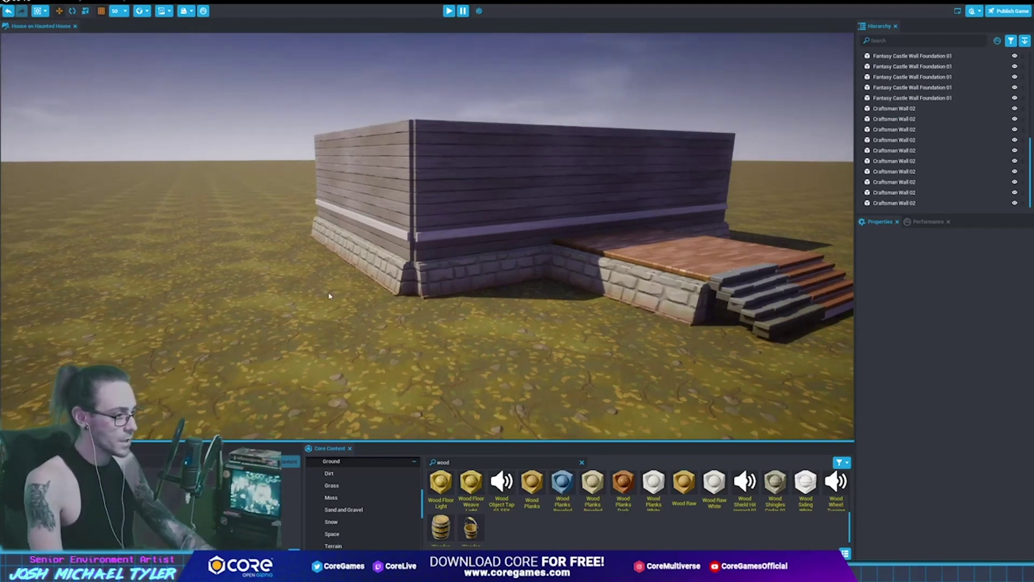
right_drag(328, 292, 331, 294)
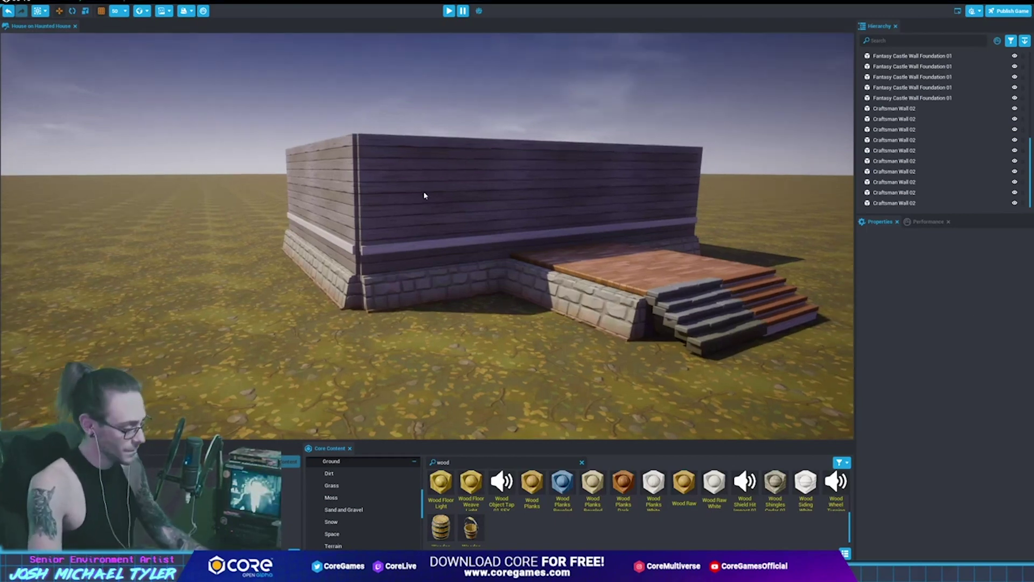
right_drag(425, 198, 431, 196)
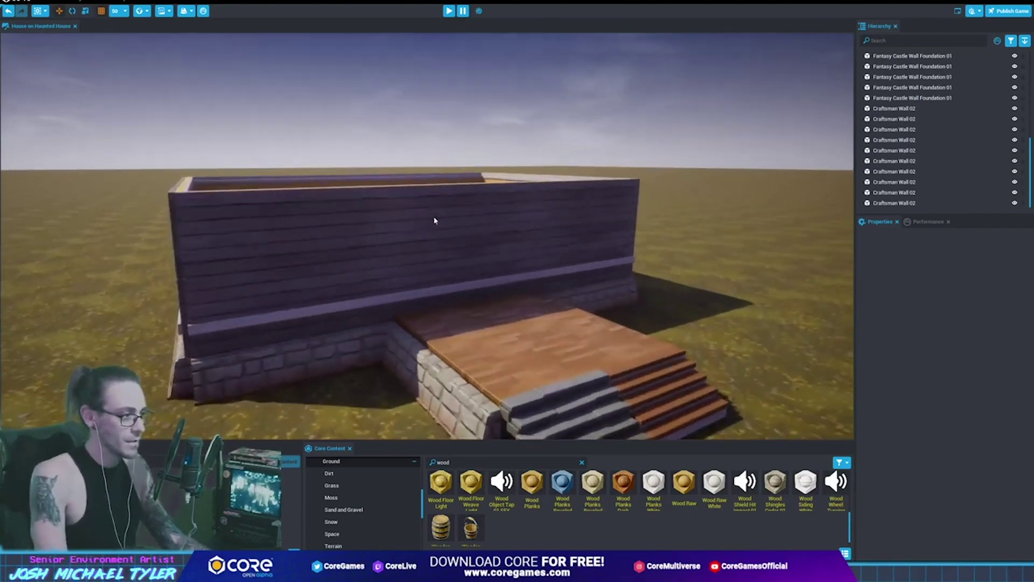
click(434, 219)
mouse_move(584, 203)
right_down()
mouse_move(584, 227)
mouse_move(575, 223)
right_up()
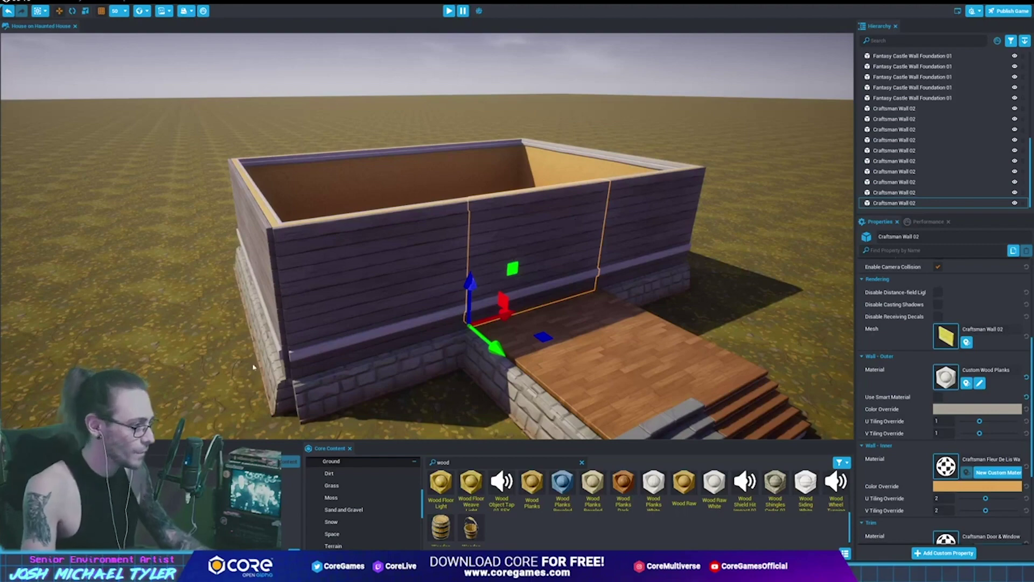
key(alt+Tab)
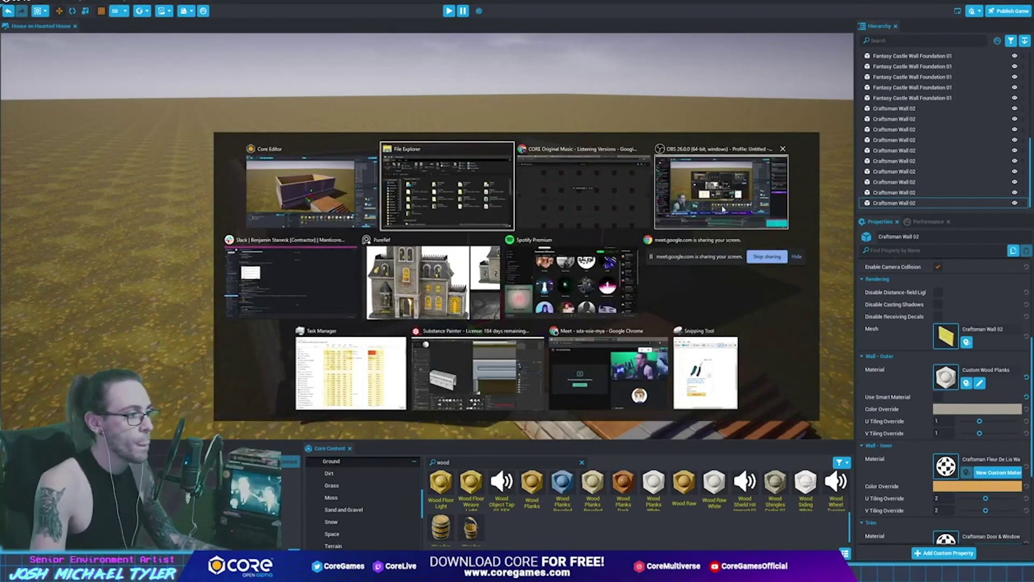
key(Escape)
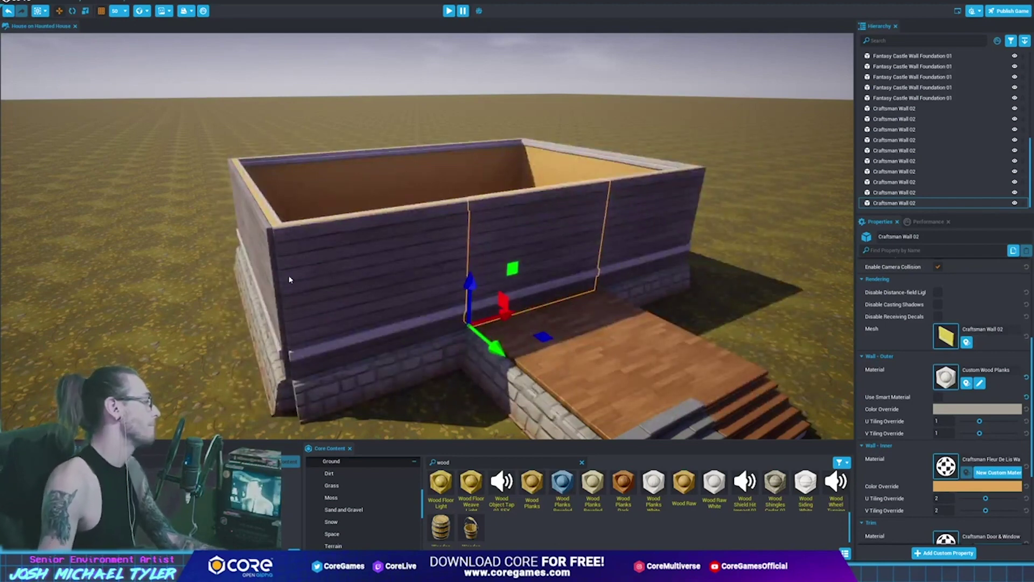
right_drag(607, 226, 522, 247)
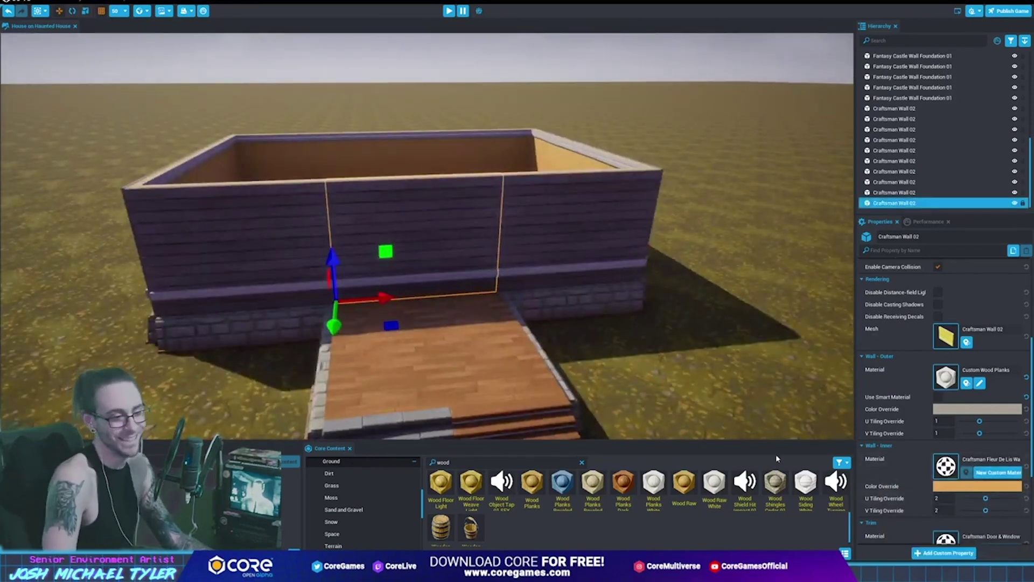
click(958, 555)
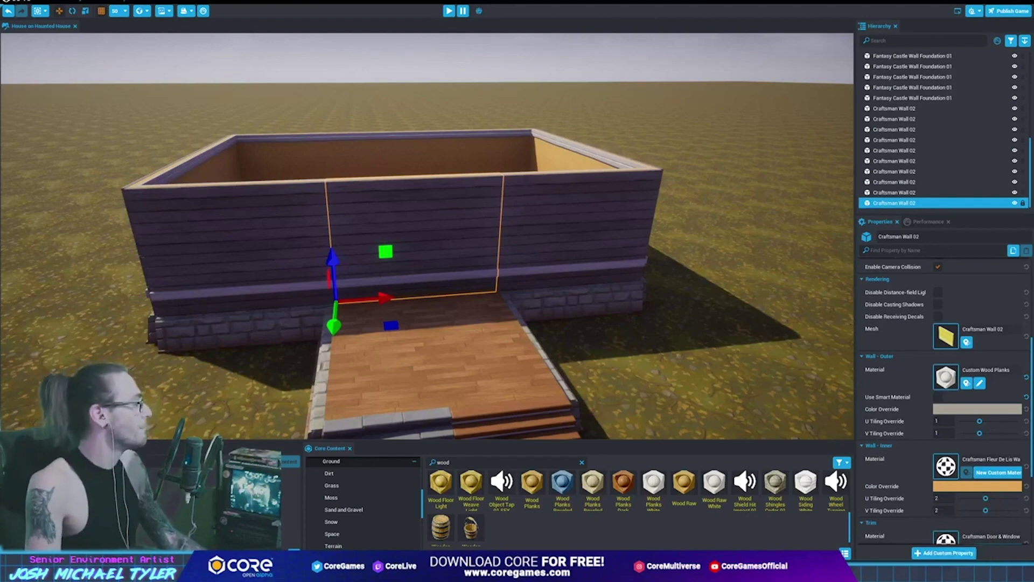
Select the right-hand wall piece, frame it, and begin adding wall pieces to the selection
click(537, 238)
key(f)
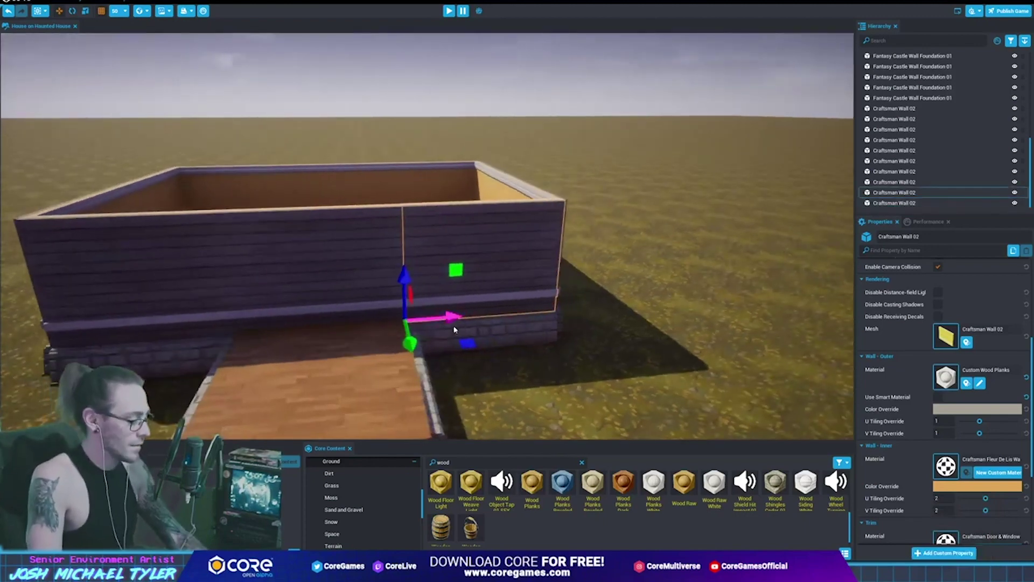
click(485, 462)
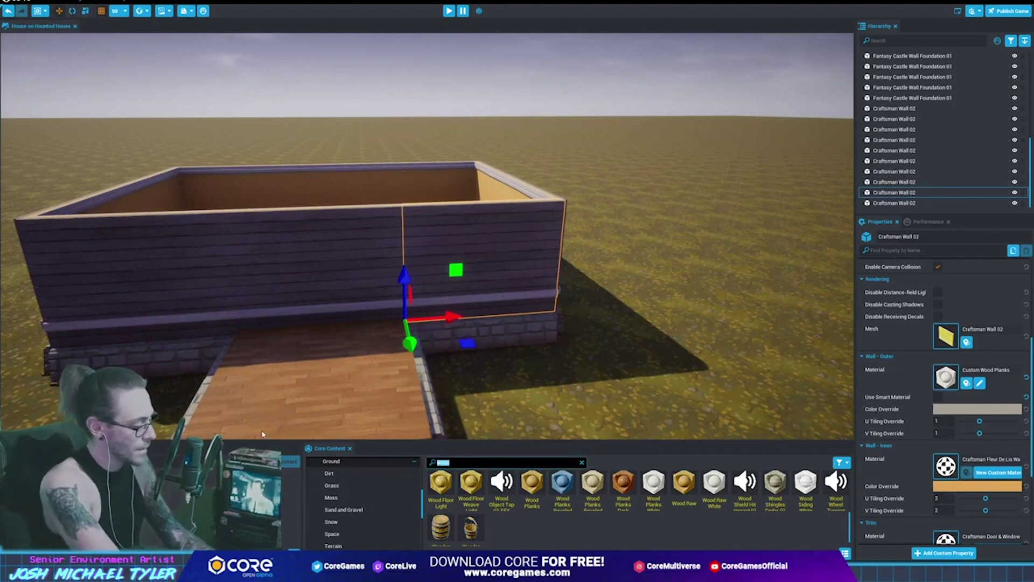
scroll(345, 254, down, 2)
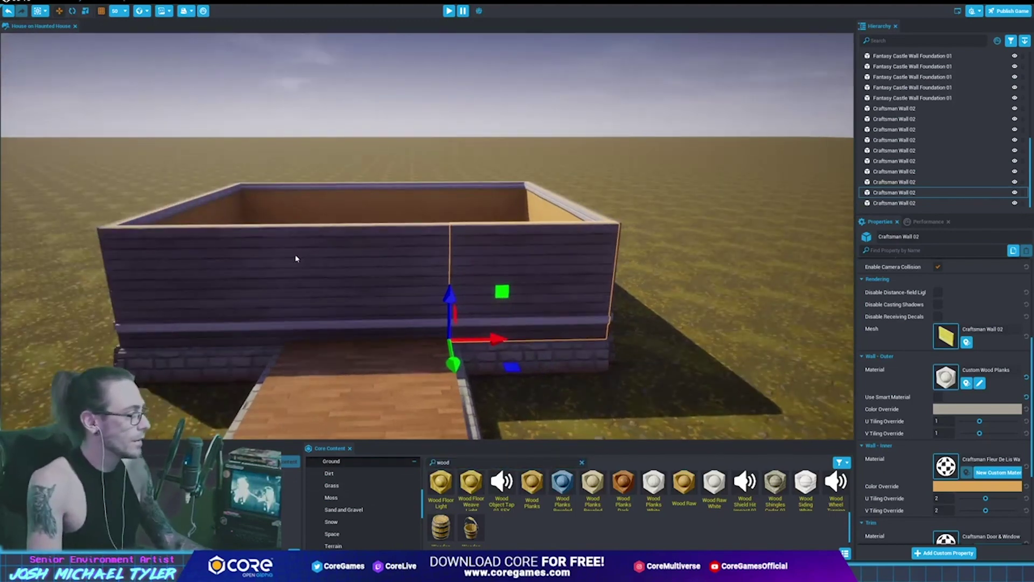
ctrl+click(189, 272)
ctrl+click(397, 266)
ctrl+click(539, 269)
Shift-select the remaining Craftsman Wall 02 pieces around the house
ctrl+click(523, 196)
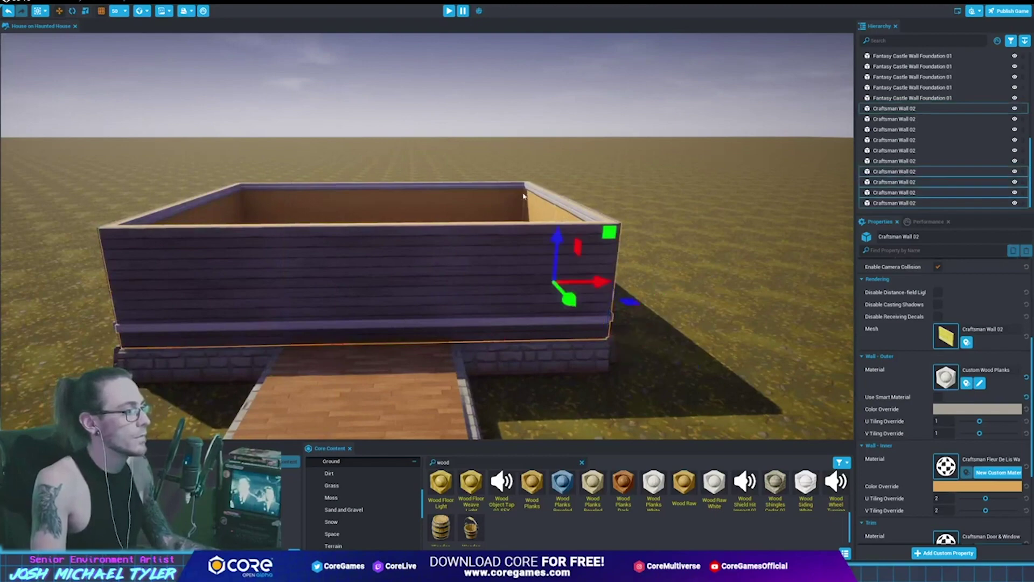
ctrl+click(457, 198)
ctrl+click(377, 207)
ctrl+click(264, 207)
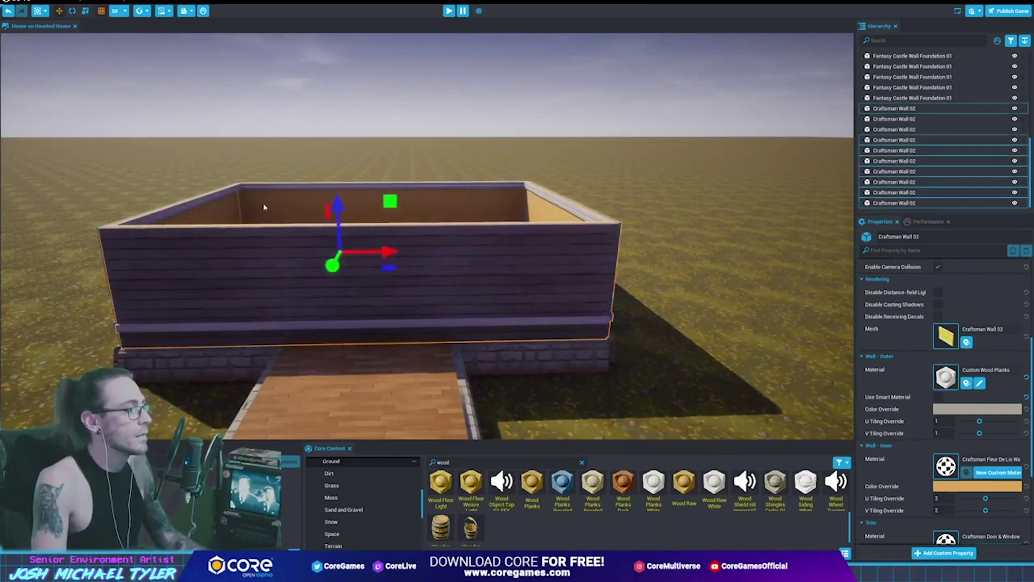
ctrl+click(207, 209)
ctrl+click(172, 218)
Alt-drag the selected walls up along Z to stack a second storey
alt+drag(173, 218, 437, 281)
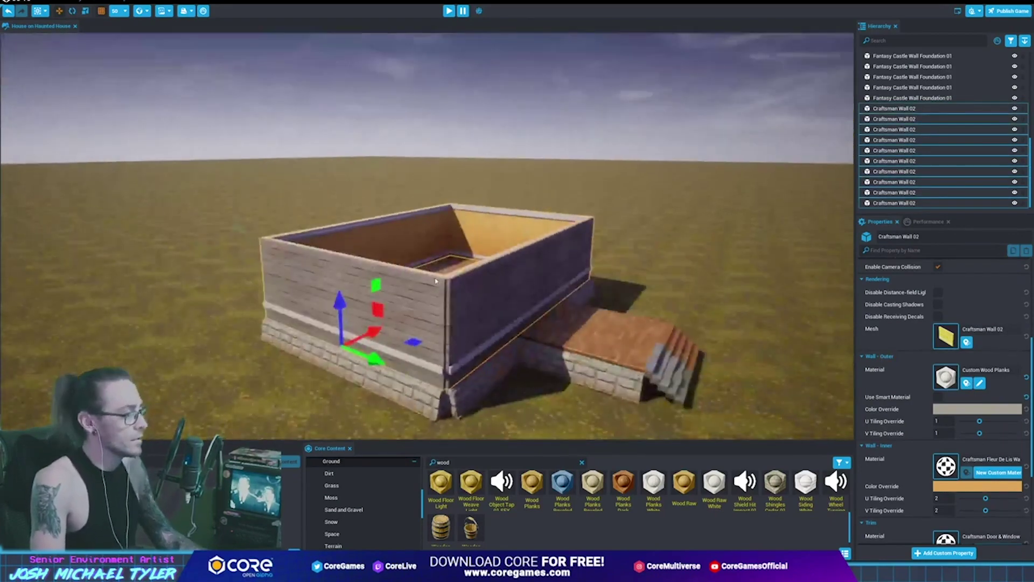
mouse_move(378, 310)
alt+mouse_down()
mouse_move(290, 179)
mouse_move(288, 194)
alt+mouse_up()
right_drag(517, 212, 467, 210)
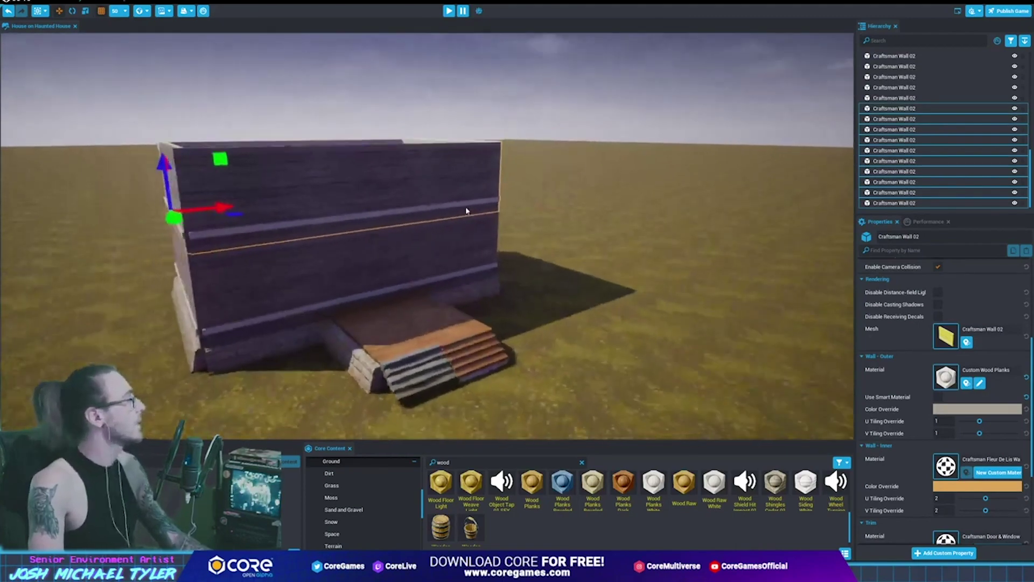
click(393, 248)
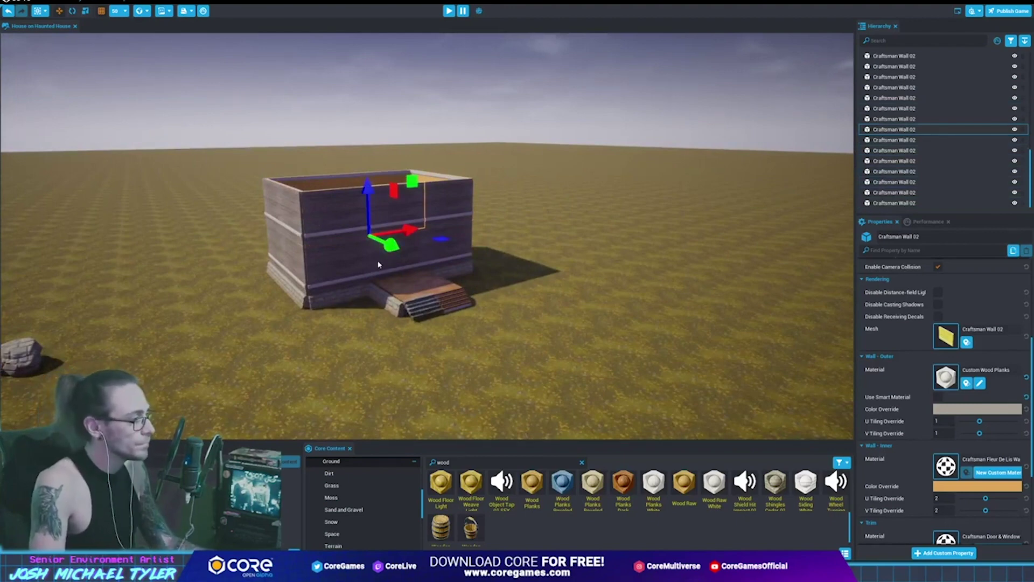
Move a front wall piece out in front of the house, undoing a bad move
click(337, 253)
click(324, 264)
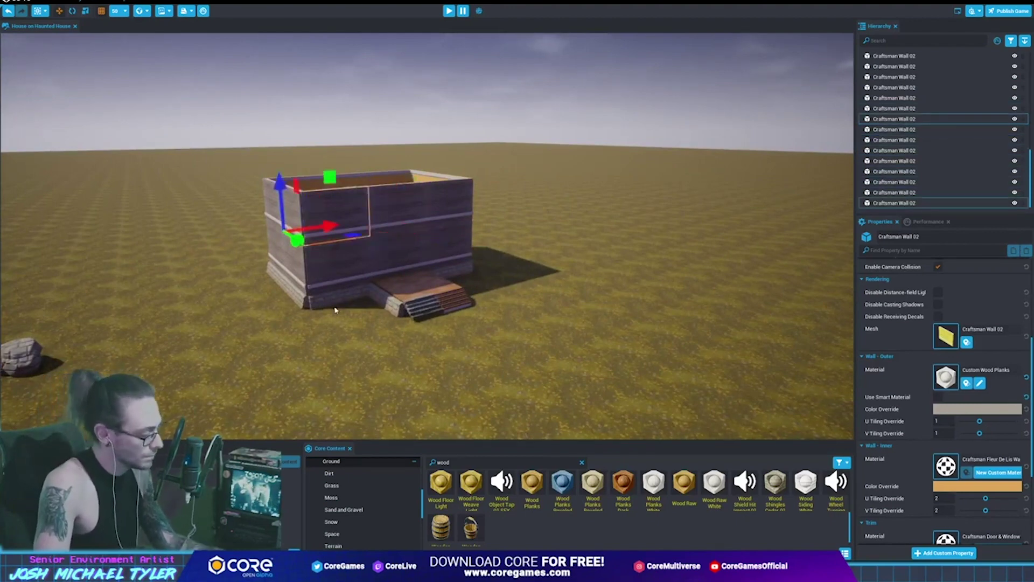
alt+drag(323, 268, 539, 387)
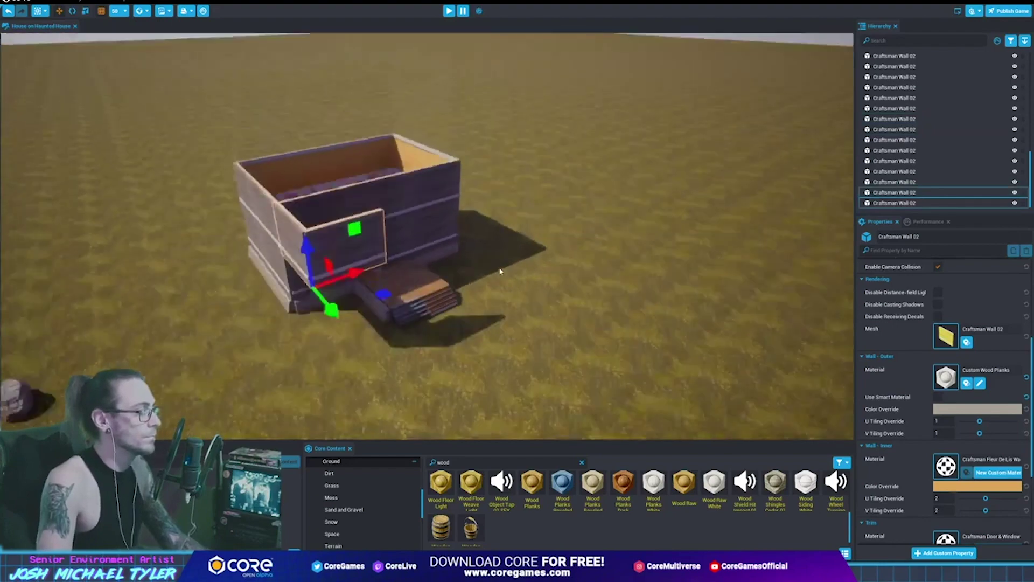
mouse_move(421, 376)
mouse_down()
mouse_move(437, 371)
mouse_move(426, 378)
mouse_up()
drag(403, 435, 406, 436)
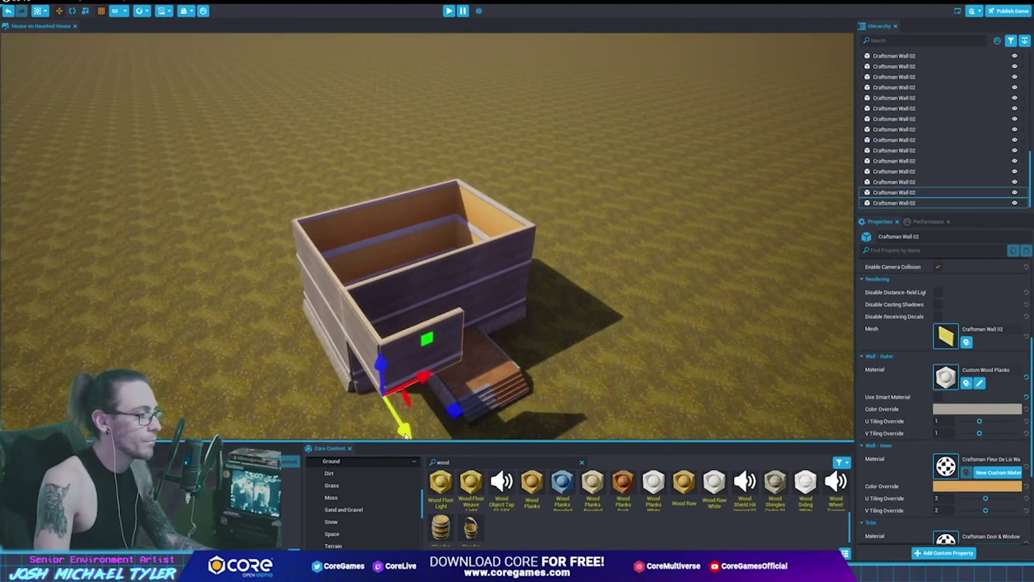
drag(438, 384, 507, 346)
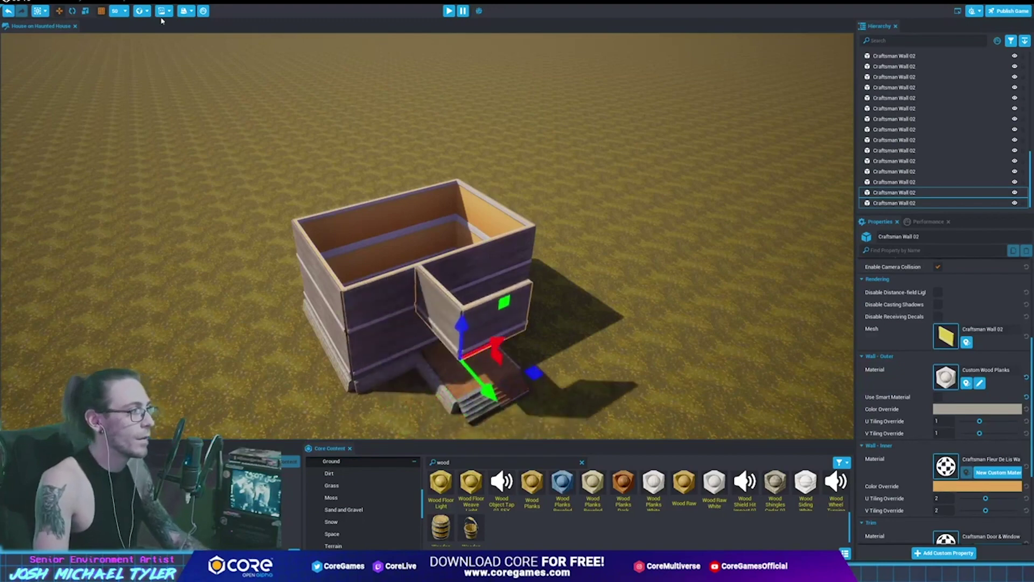
key(ctrl+z)
Raise the grid snap size and slide the wall piece right over the deck
click(125, 12)
click(117, 63)
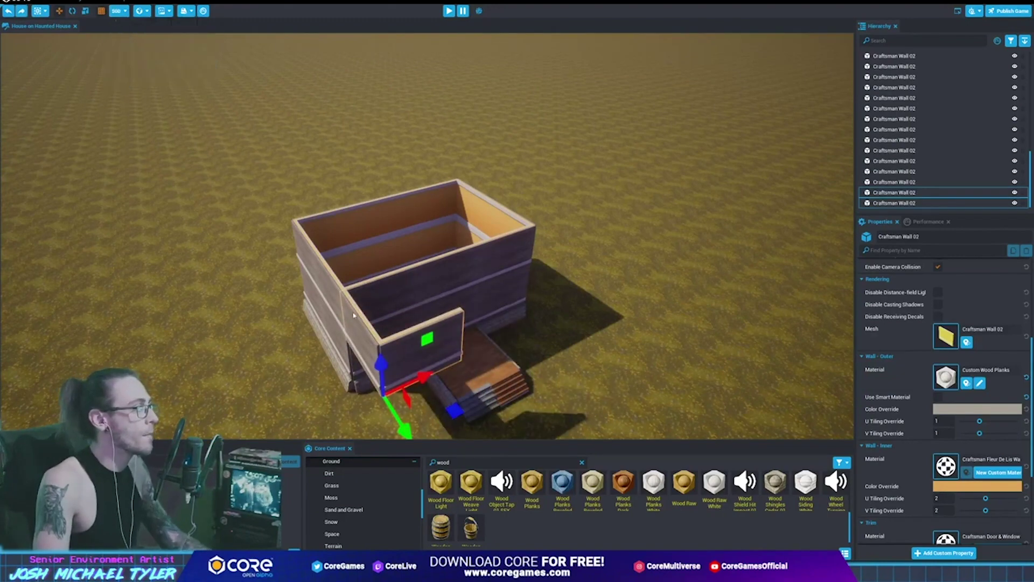
alt+drag(423, 385, 511, 380)
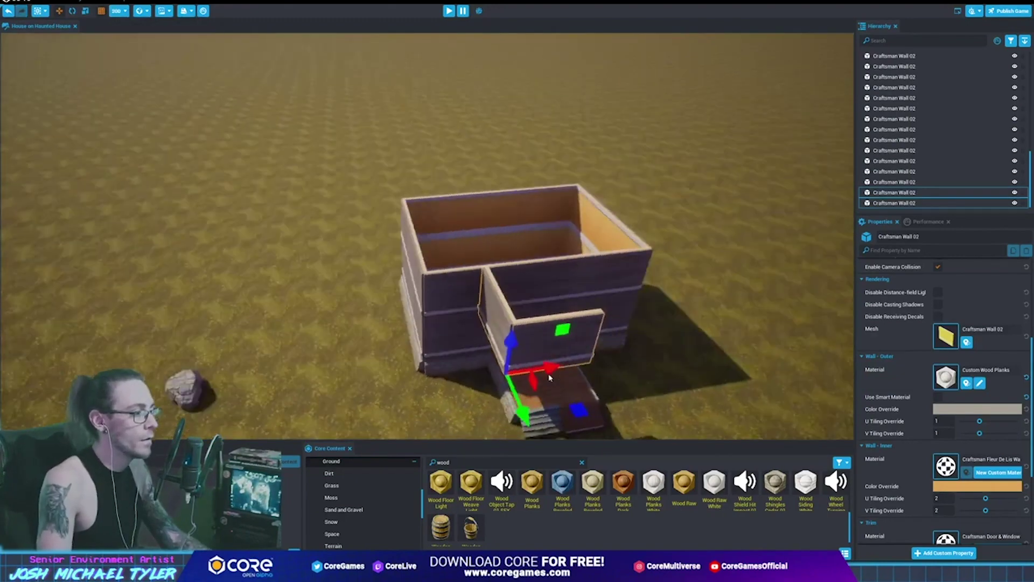
drag(424, 327, 448, 326)
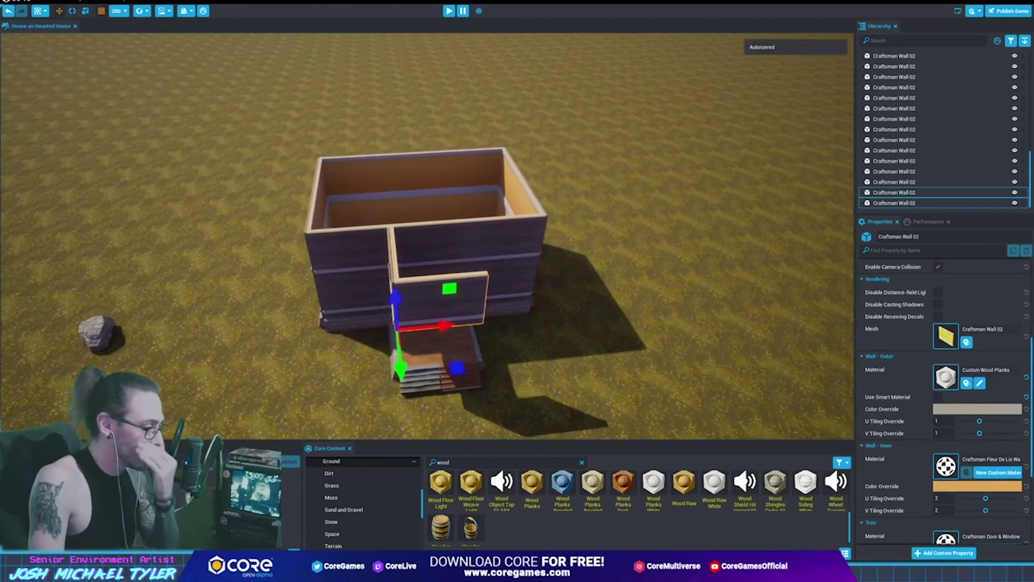
mouse_move(668, 572)
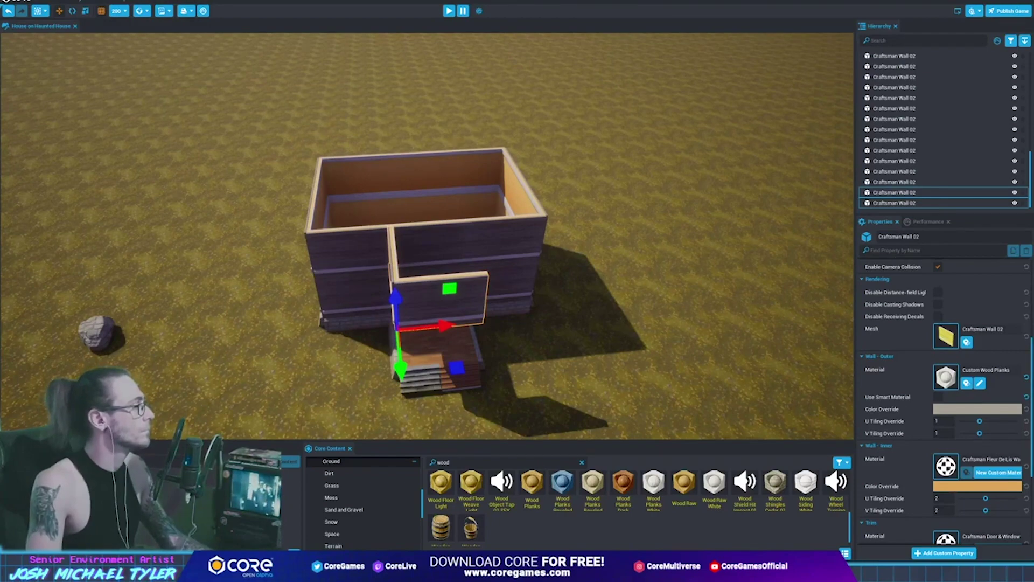
Select a wall corner piece and Alt-drag a copy forward
mouse_move(568, 269)
right_down()
mouse_move(453, 202)
mouse_move(431, 164)
mouse_move(509, 392)
right_up()
click(431, 165)
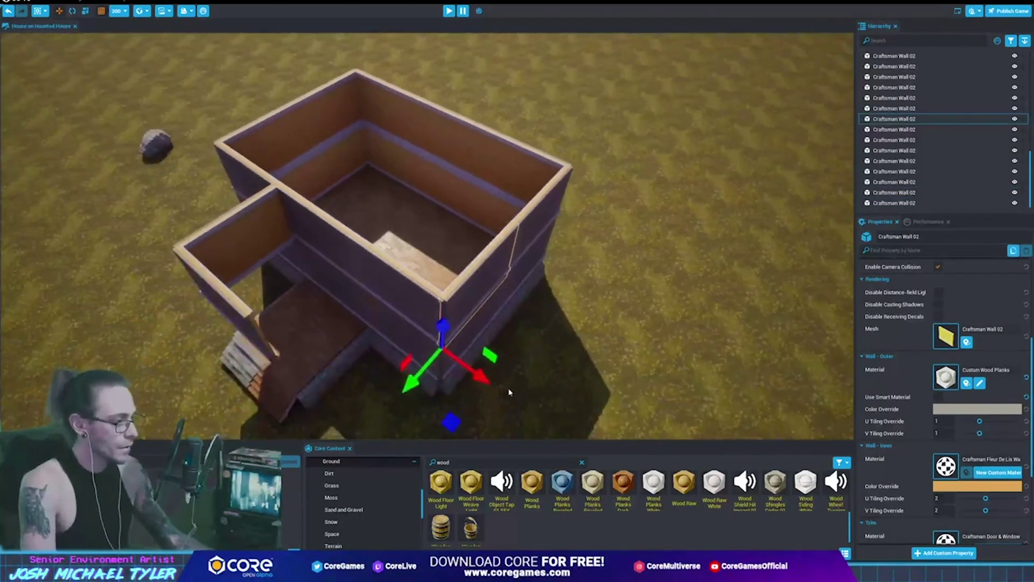
alt+drag(412, 383, 323, 462)
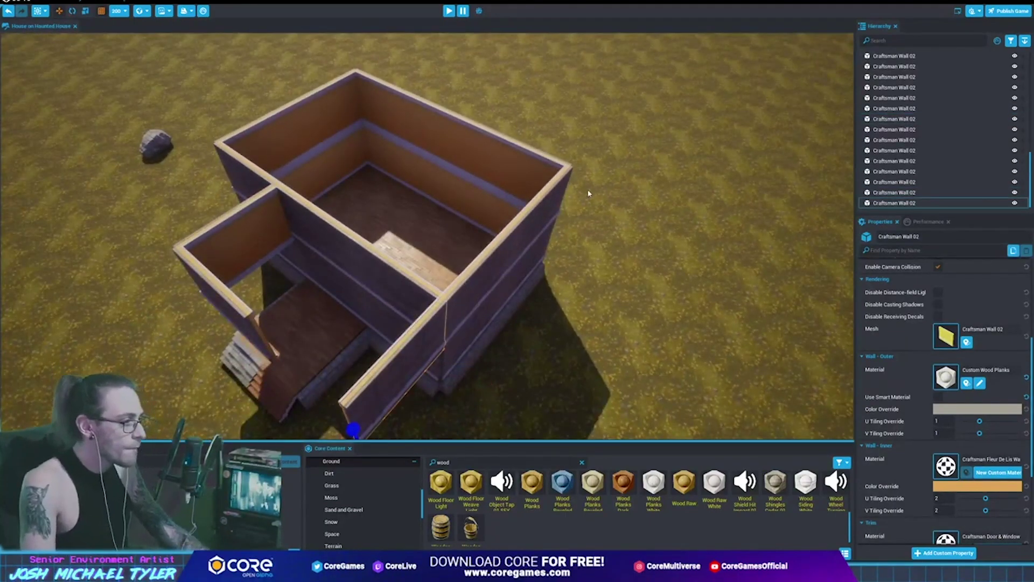
right_drag(588, 193, 522, 237)
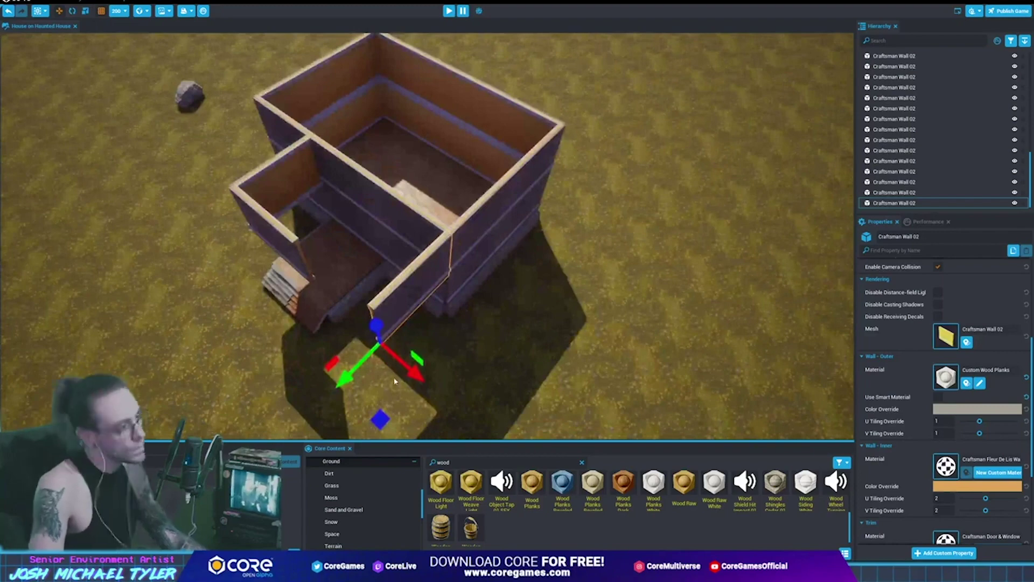
Slide the copied wall toward the stairs to close the annex box
drag(414, 368, 372, 315)
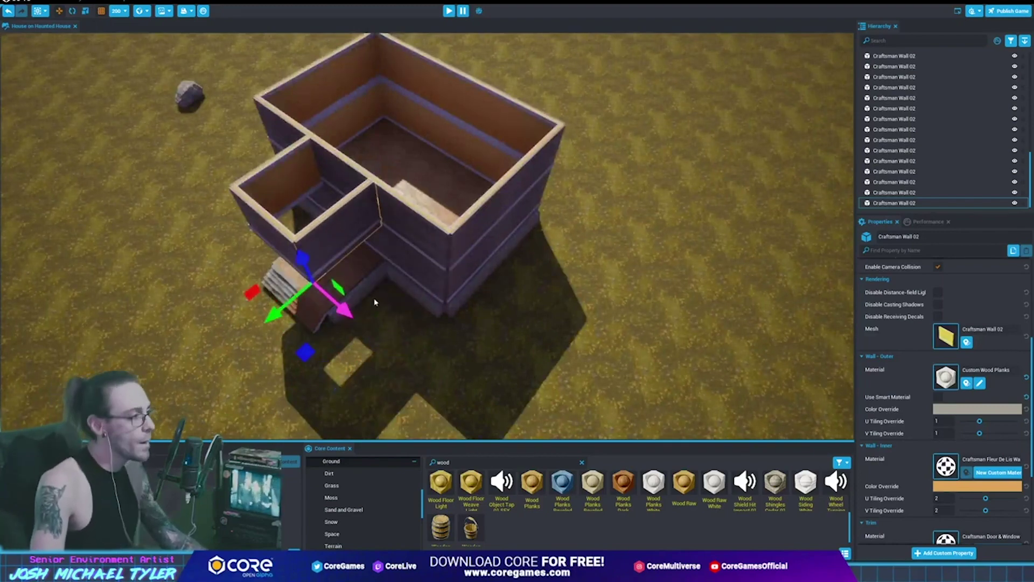
mouse_move(372, 316)
right_down()
mouse_move(487, 271)
mouse_move(532, 213)
mouse_move(474, 199)
right_up()
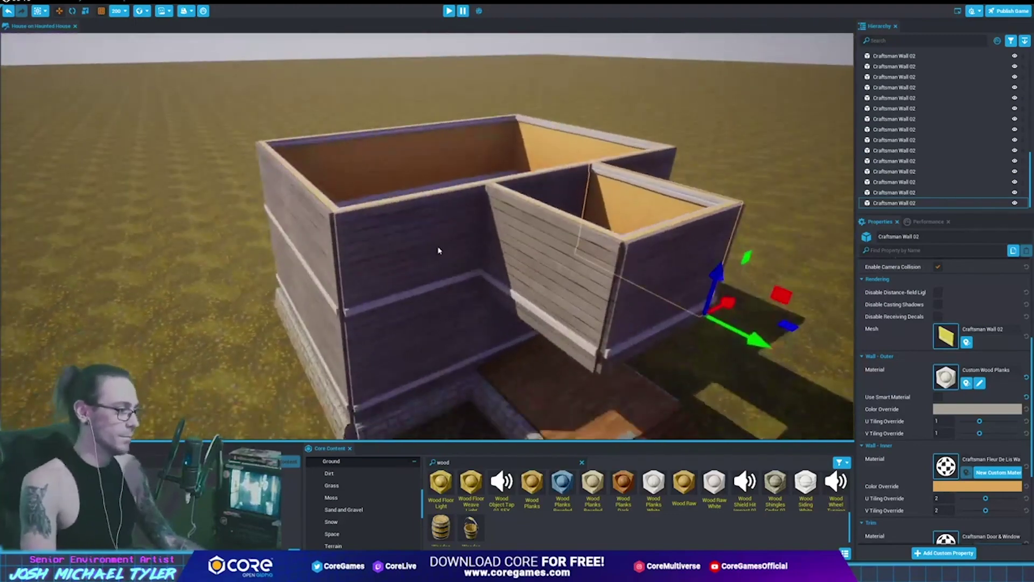
key(alt+Tab)
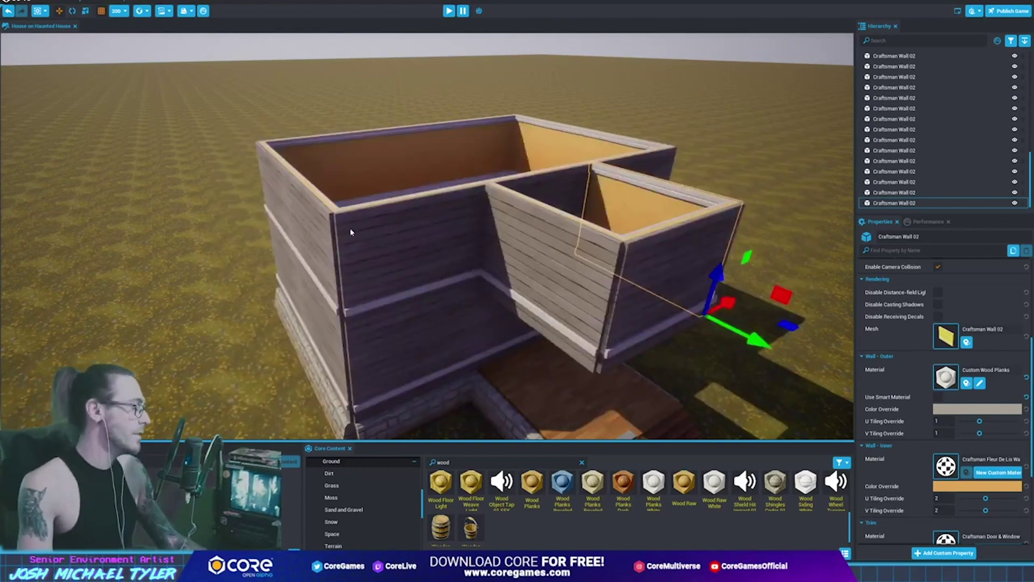
right_drag(351, 233, 345, 205)
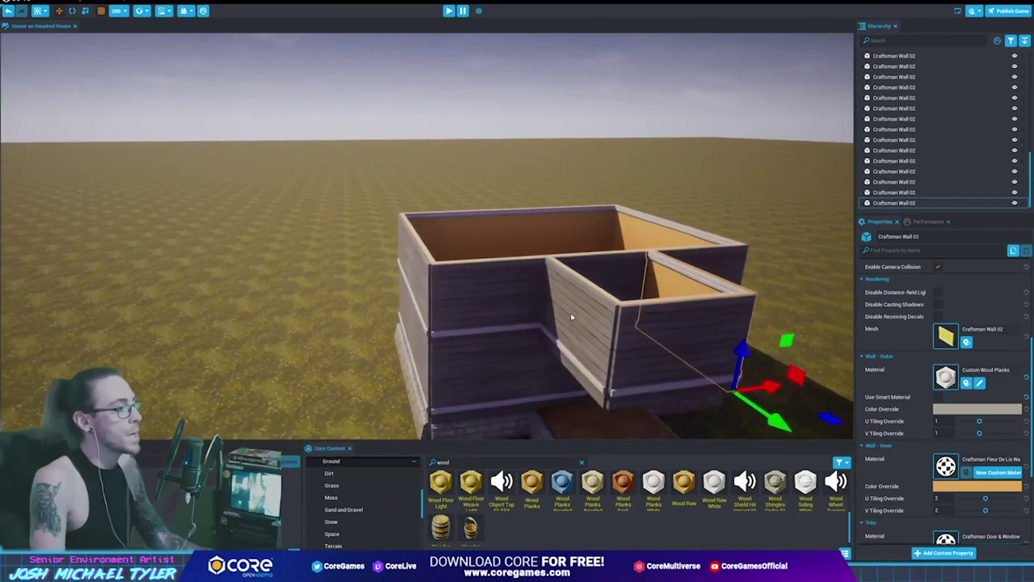
Select the annex walls, Alt-drag copies upward, and reduce grid snap to 50
ctrl+click(595, 309)
ctrl+click(683, 353)
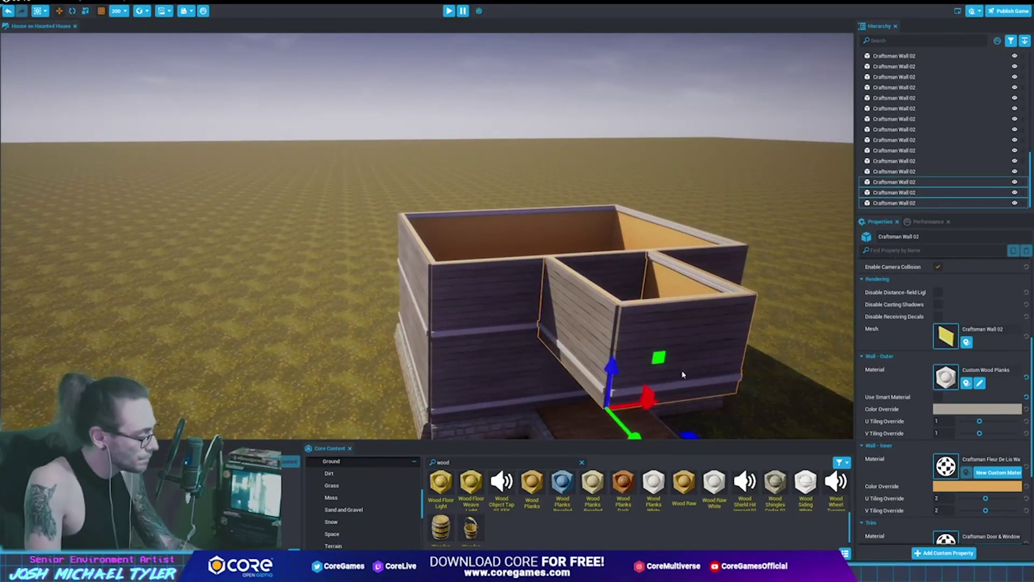
ctrl+click(658, 391)
alt+drag(548, 295, 545, 201)
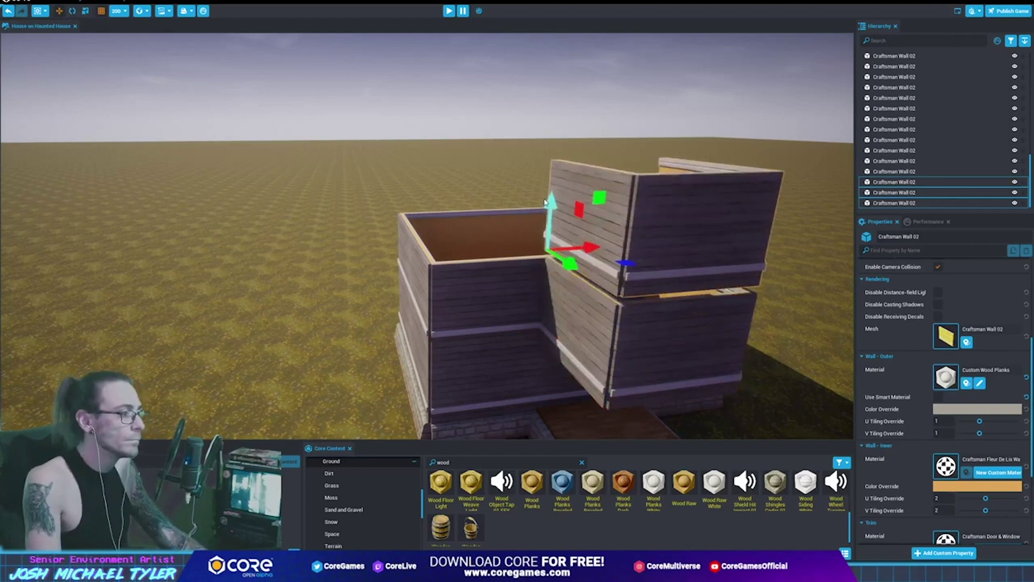
key(minus)
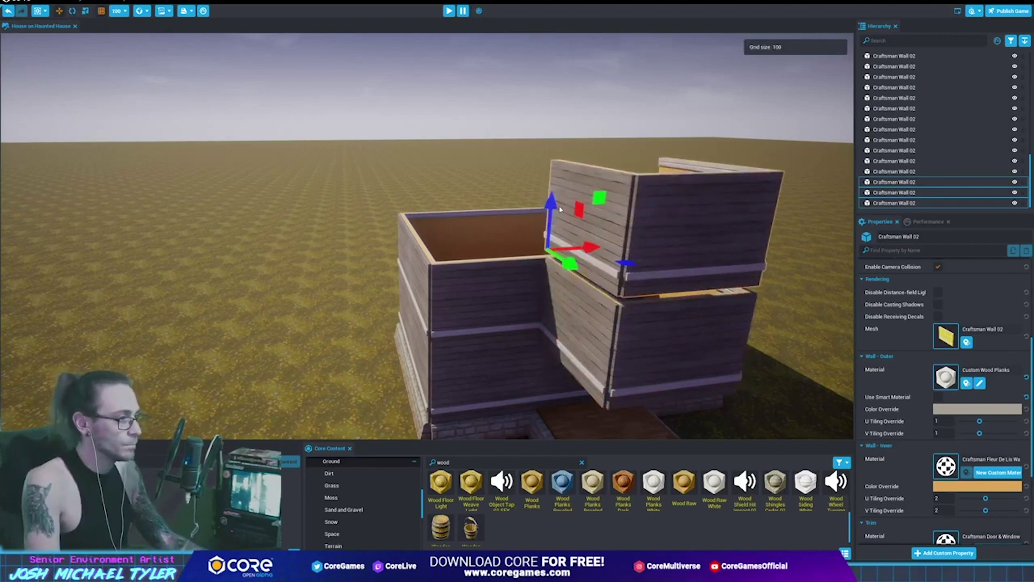
drag(557, 209, 552, 205)
key(minus)
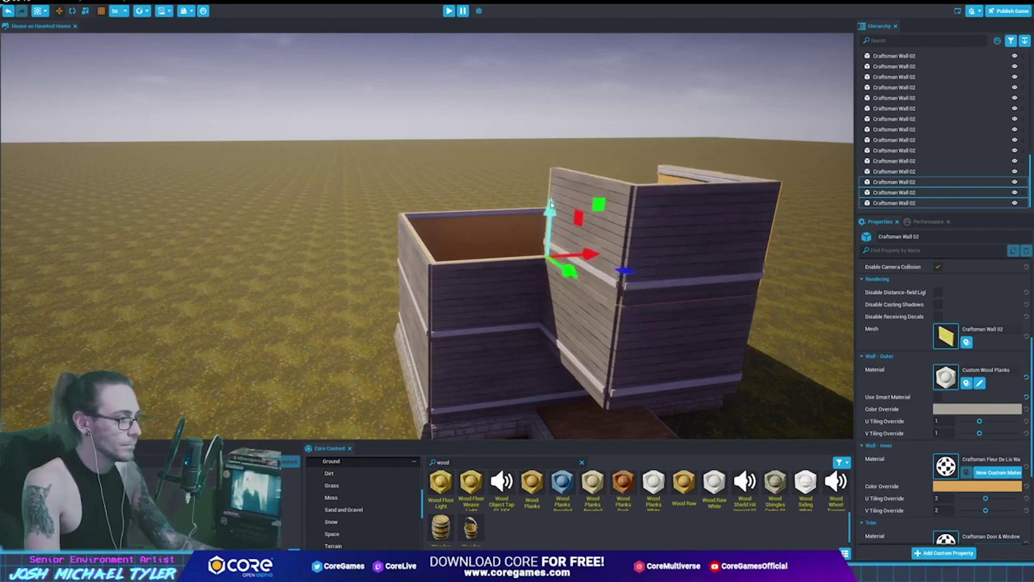
Raise the copied walls higher into a tower and view it from the side
scroll(544, 210, down, 5)
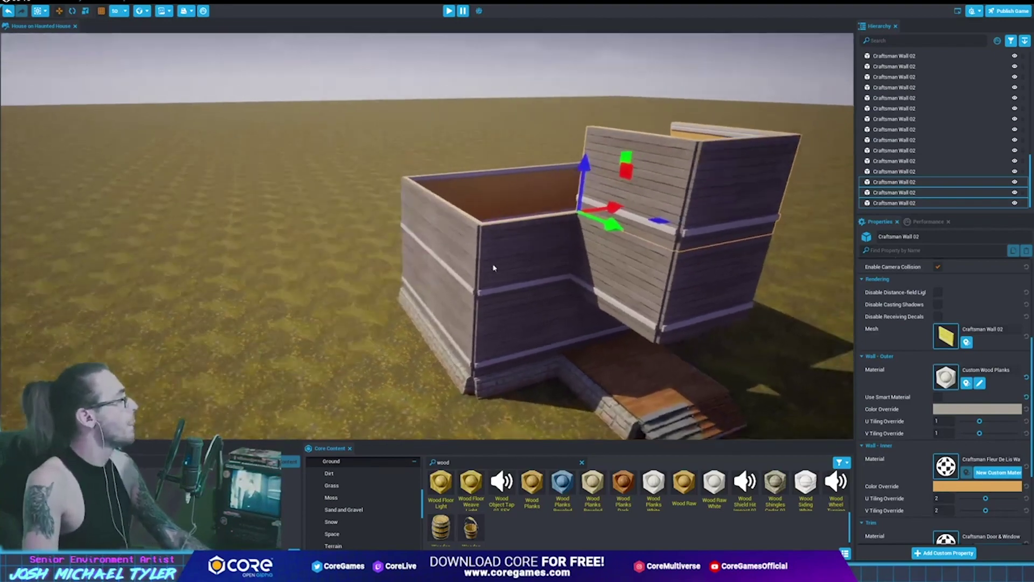
right_drag(509, 261, 563, 252)
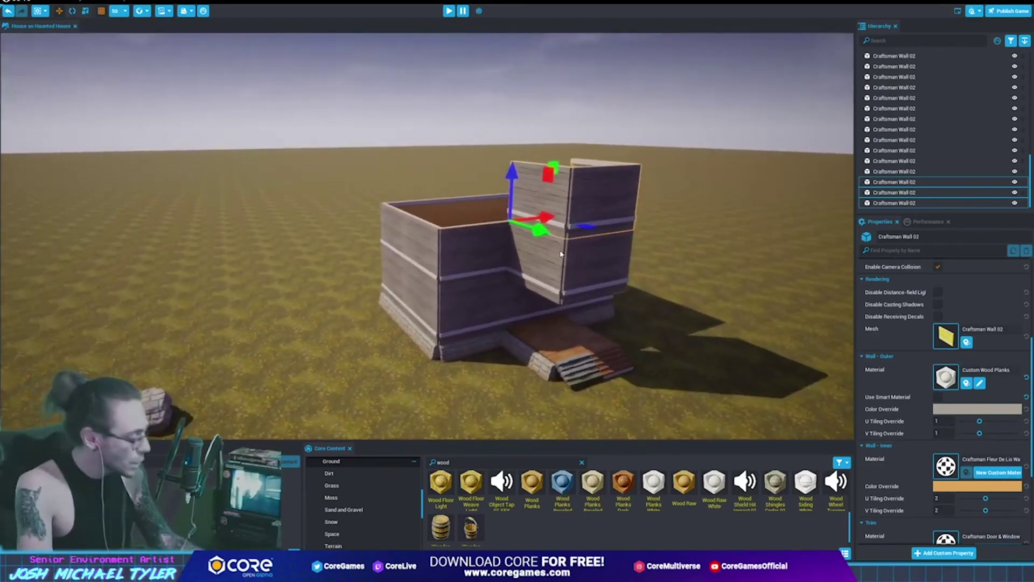
drag(628, 203, 638, 119)
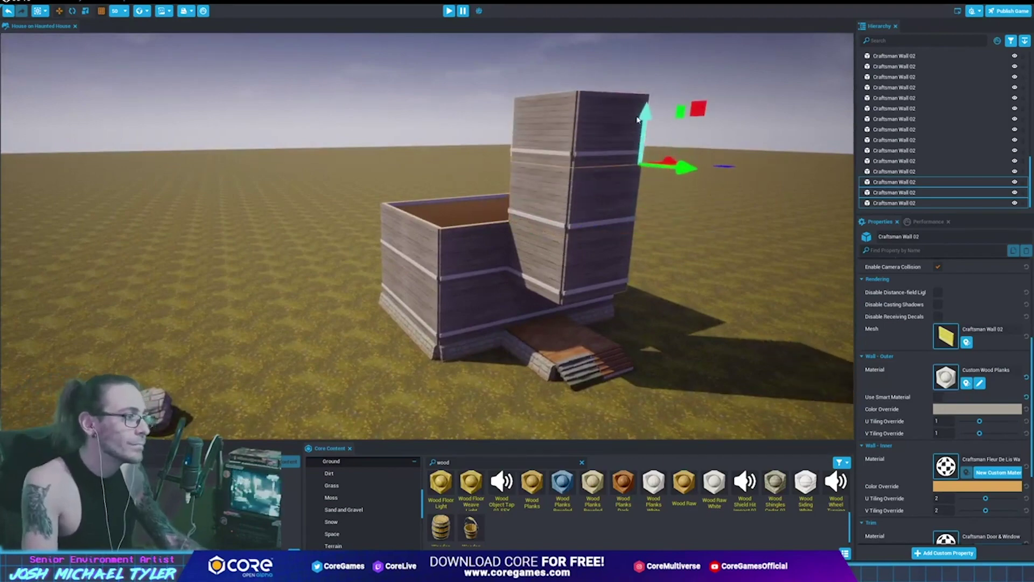
right_drag(370, 233, 539, 255)
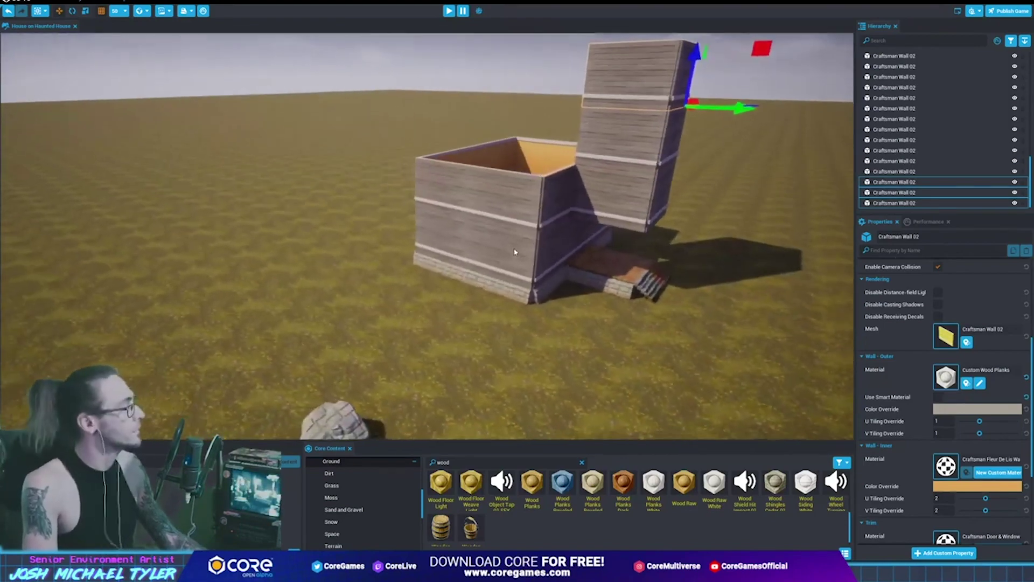
mouse_move(539, 255)
right_down()
mouse_move(532, 271)
mouse_move(175, 267)
mouse_move(632, 249)
mouse_move(472, 252)
right_up()
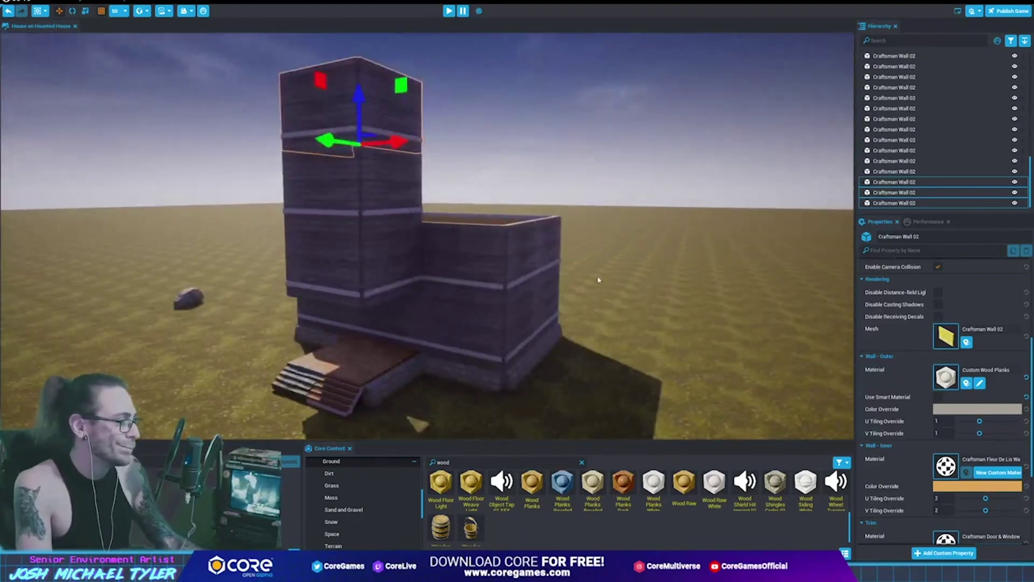
Select the lower tower walls, lift them, and shift them sideways over the annex
right_drag(598, 280, 489, 283)
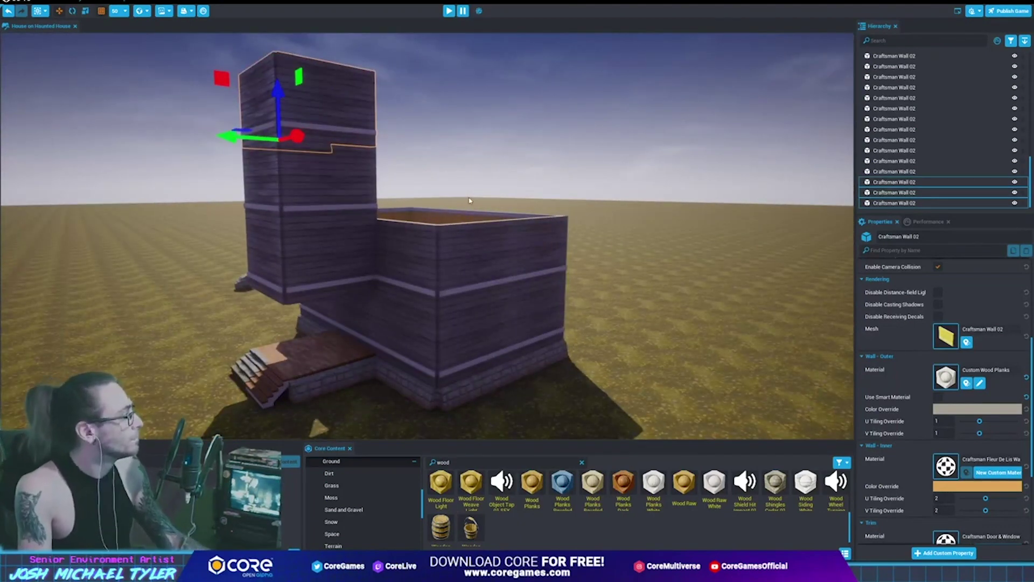
right_drag(539, 220, 353, 208)
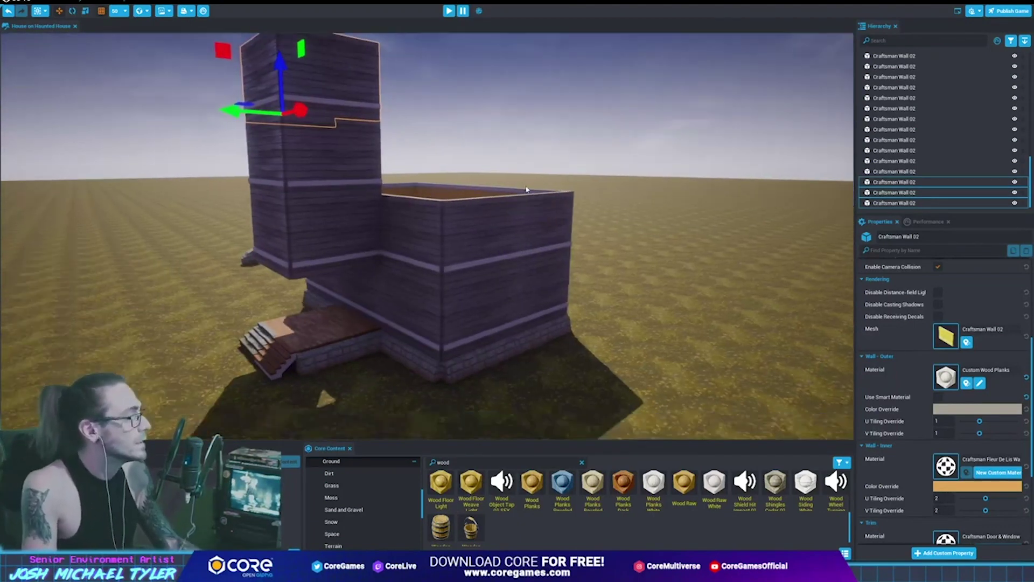
click(324, 189)
ctrl+click(318, 185)
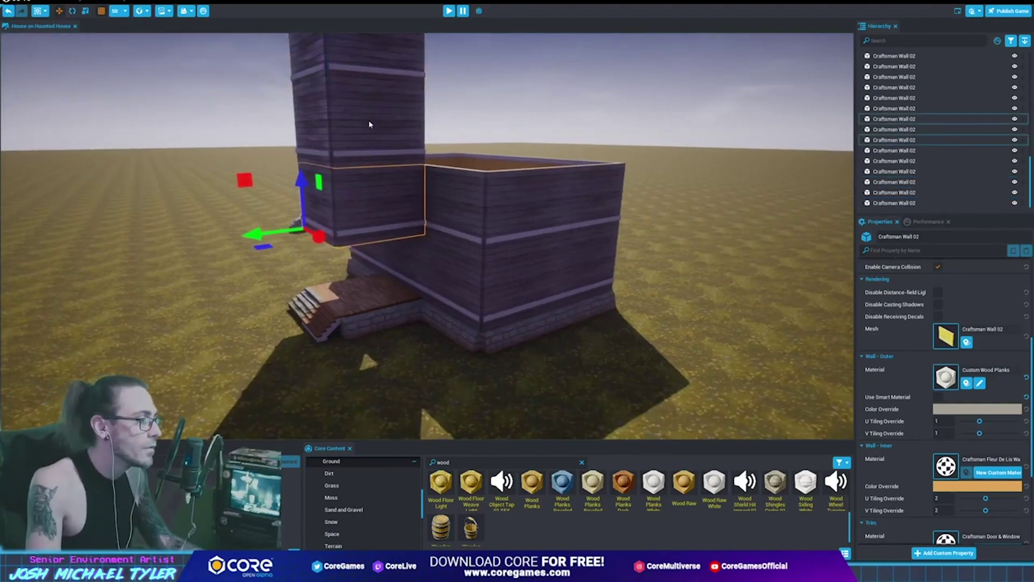
ctrl+click(368, 121)
ctrl+click(383, 56)
ctrl+click(310, 56)
mouse_move(310, 57)
right_down()
mouse_move(698, 217)
mouse_move(695, 162)
right_up()
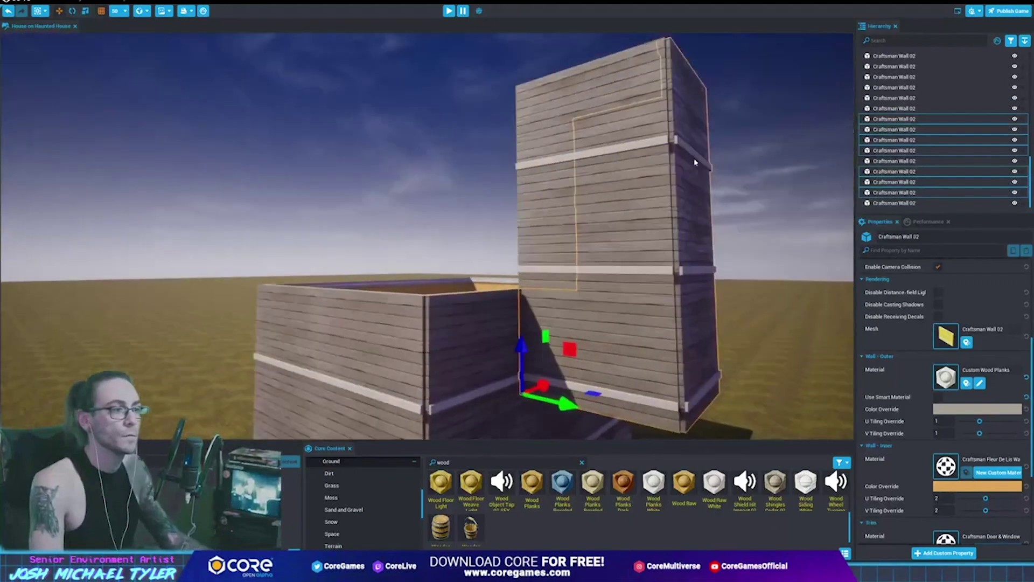
drag(571, 228, 565, 132)
right_drag(566, 132, 530, 200)
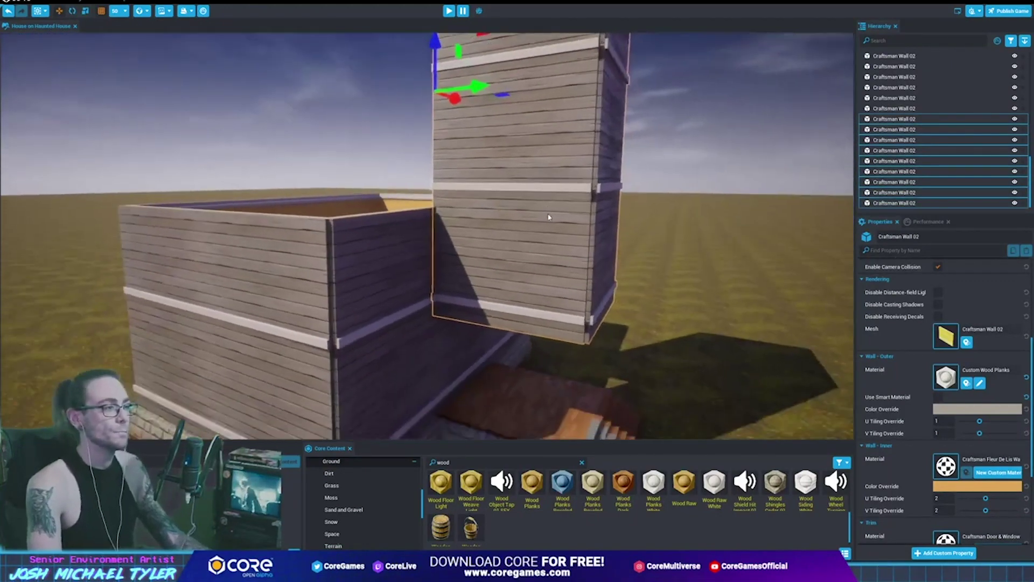
drag(471, 155, 431, 157)
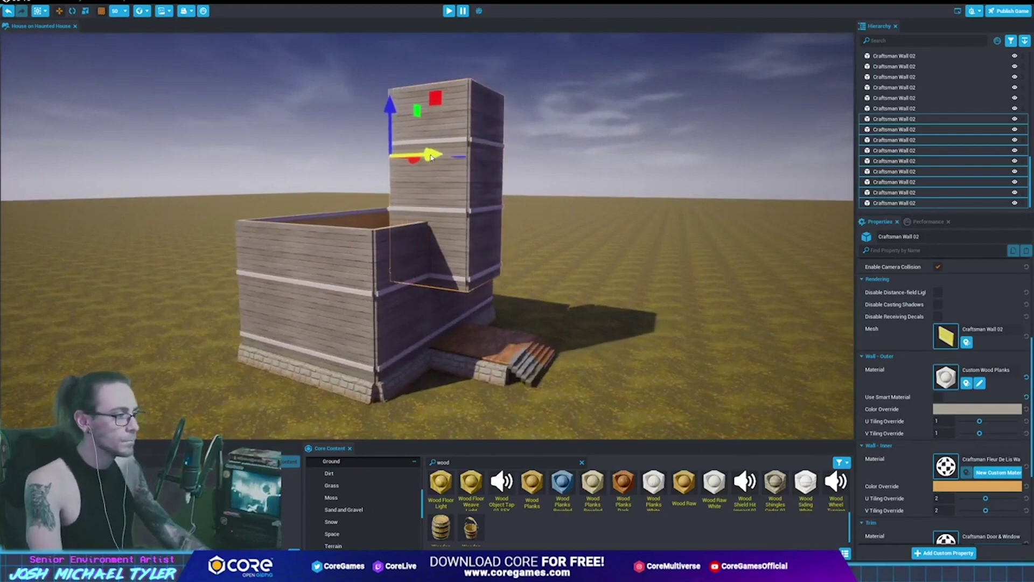
right_drag(437, 155, 604, 305)
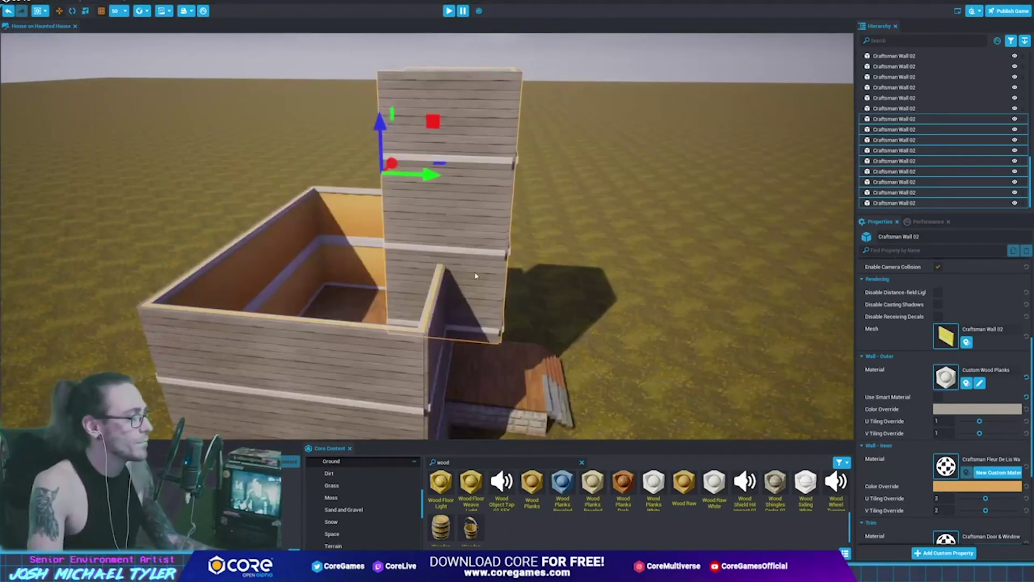
Rotate the tower walls 45° and slide them left along X to centre the tower
key(alt+Tab)
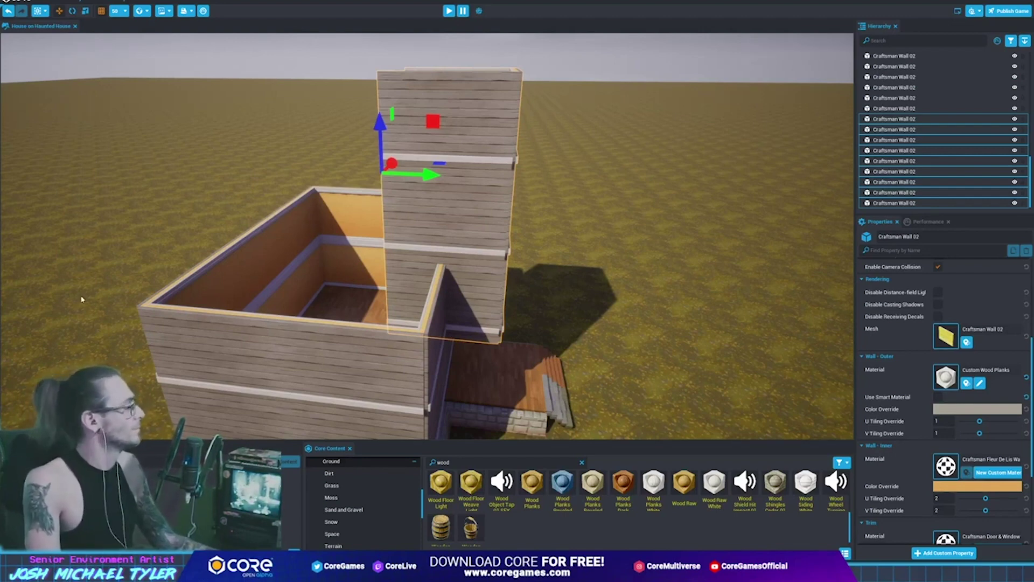
alt+drag(614, 318, 482, 358)
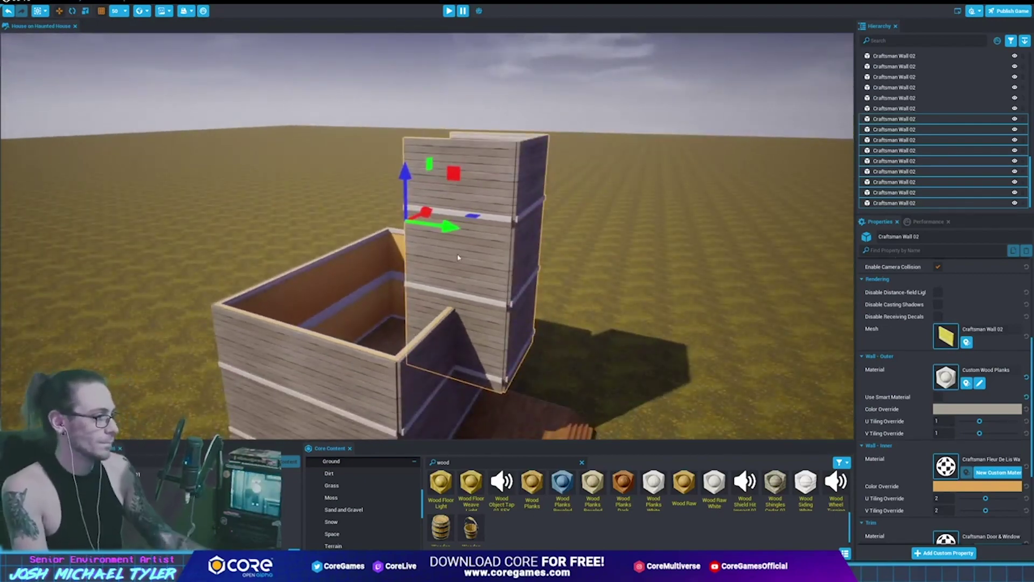
click(458, 311)
click(441, 291)
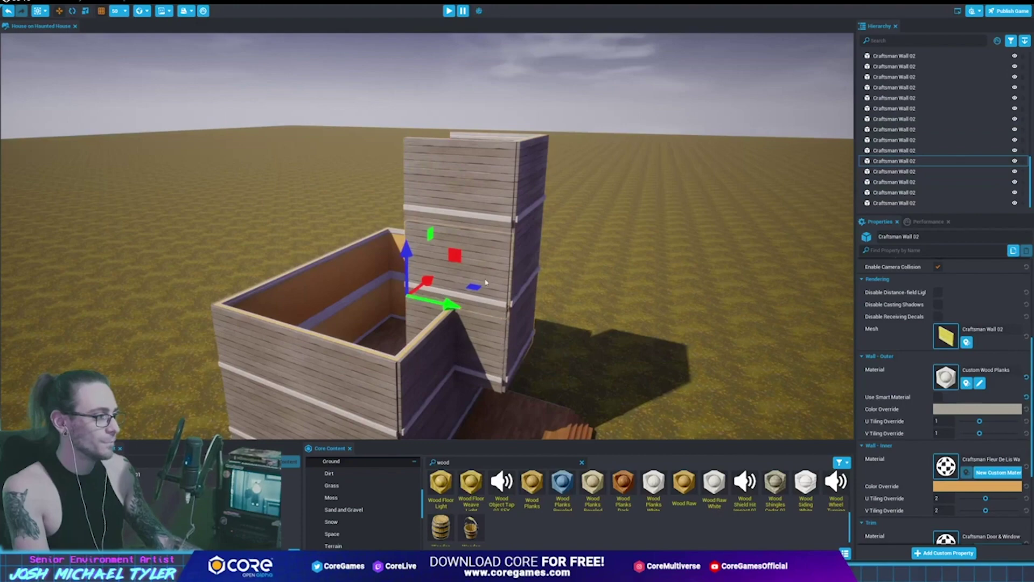
ctrl+click(458, 345)
ctrl+click(464, 173)
mouse_move(464, 172)
alt+mouse_down()
mouse_move(670, 298)
mouse_move(437, 256)
alt+mouse_up()
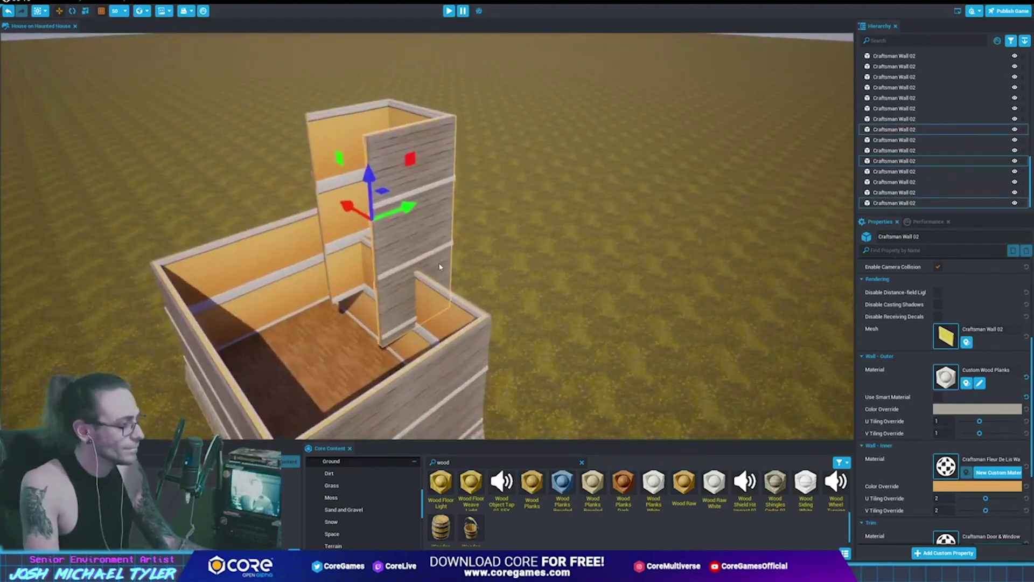
key(e)
mouse_move(372, 393)
mouse_down()
mouse_move(348, 389)
mouse_move(654, 310)
mouse_up()
key(w)
mouse_move(498, 289)
mouse_down()
mouse_move(400, 281)
mouse_move(233, 295)
mouse_up()
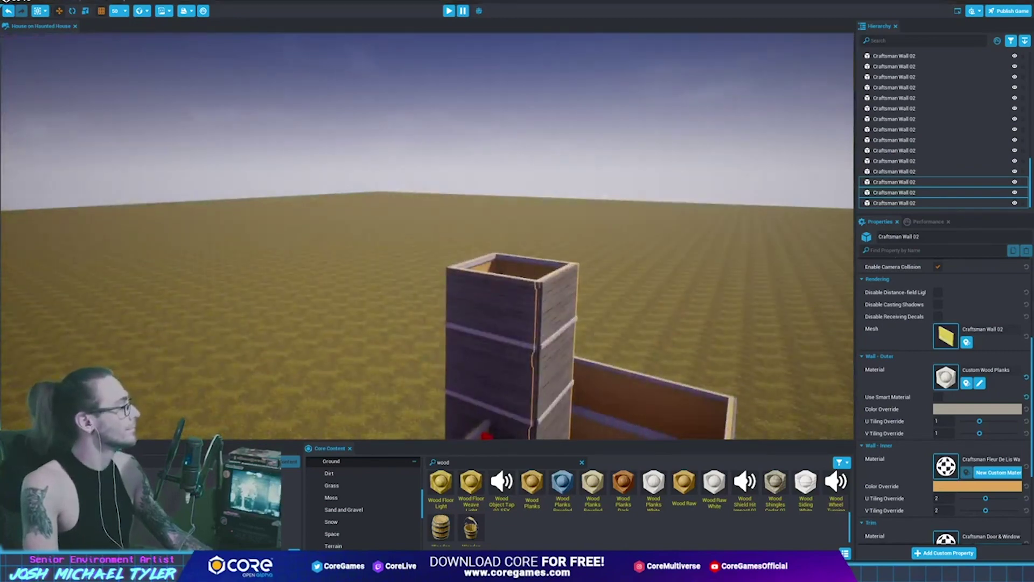
Select the lower front wall piece and return to the Core Content search
mouse_move(474, 289)
alt+mouse_down()
mouse_move(671, 261)
mouse_move(550, 283)
alt+mouse_up()
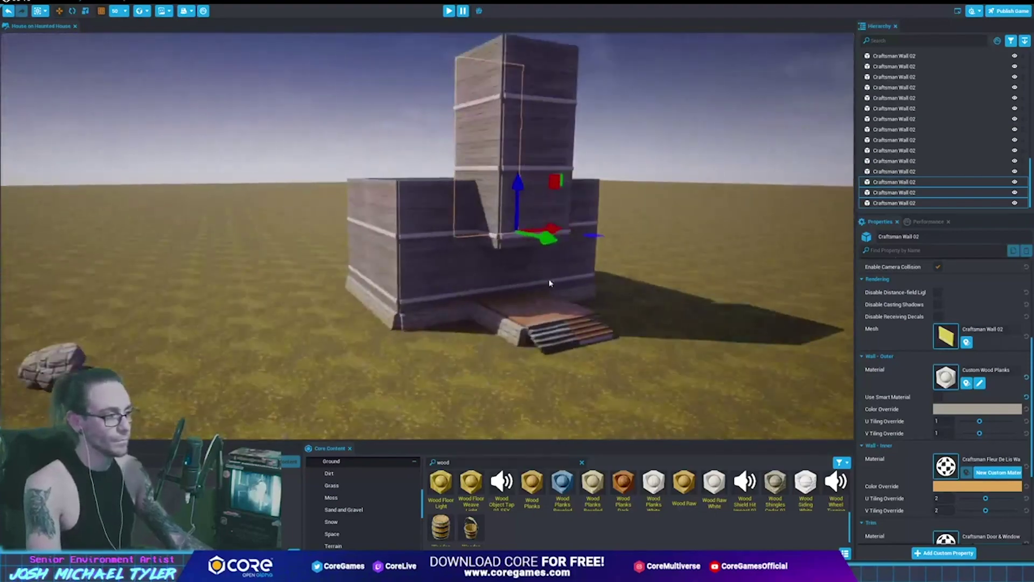
click(520, 270)
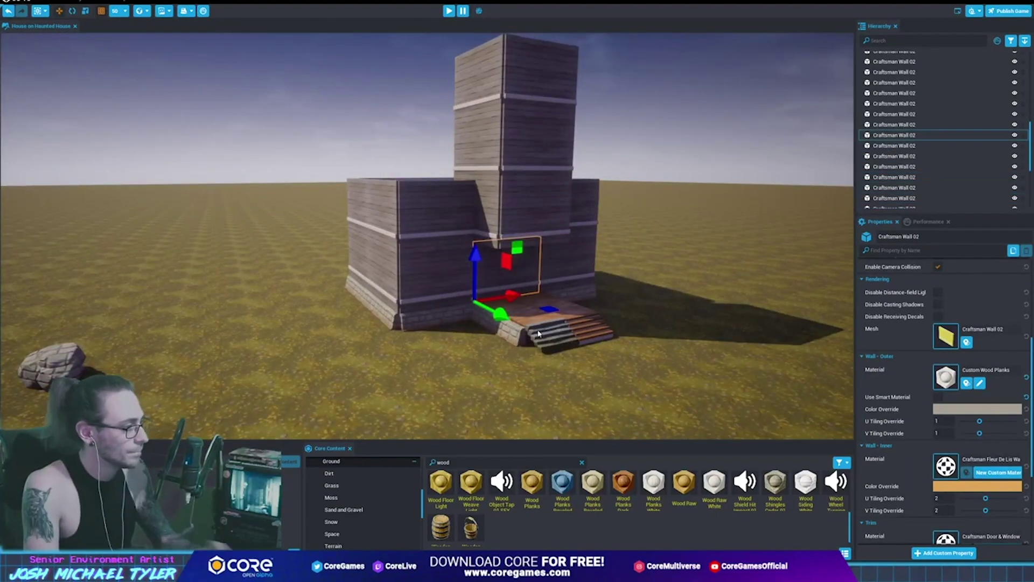
key(alt+Tab)
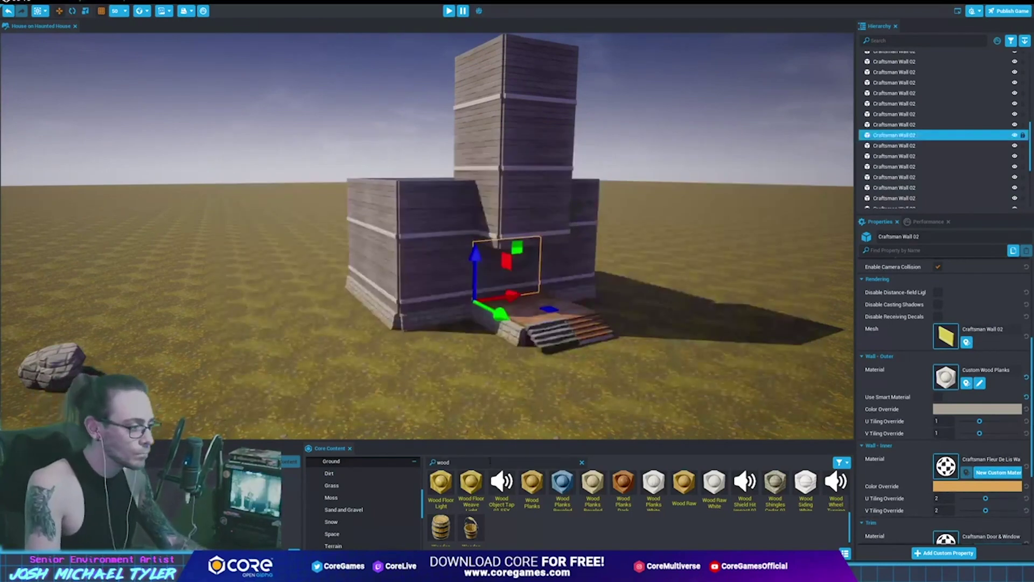
click(506, 462)
Search Core Content for 'castle' and browse the Fantasy Castle Wall results
text(castle)
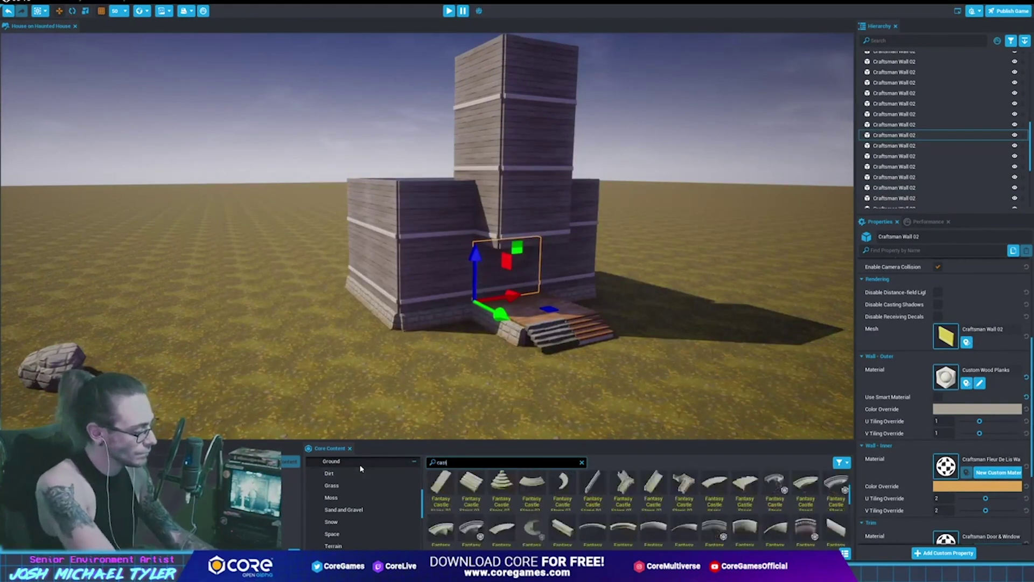
scroll(716, 516, down, 2)
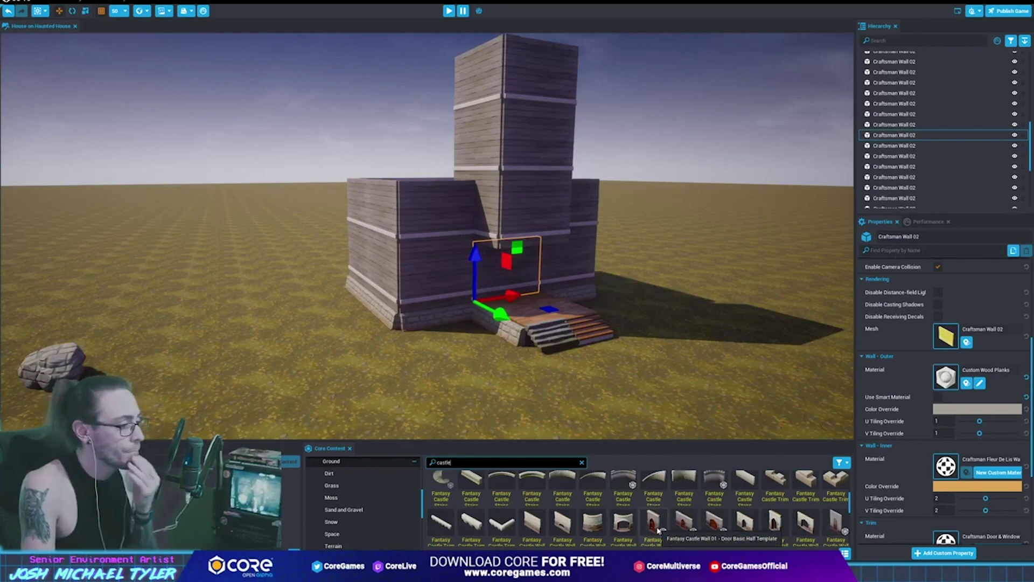
scroll(660, 531, down, 2)
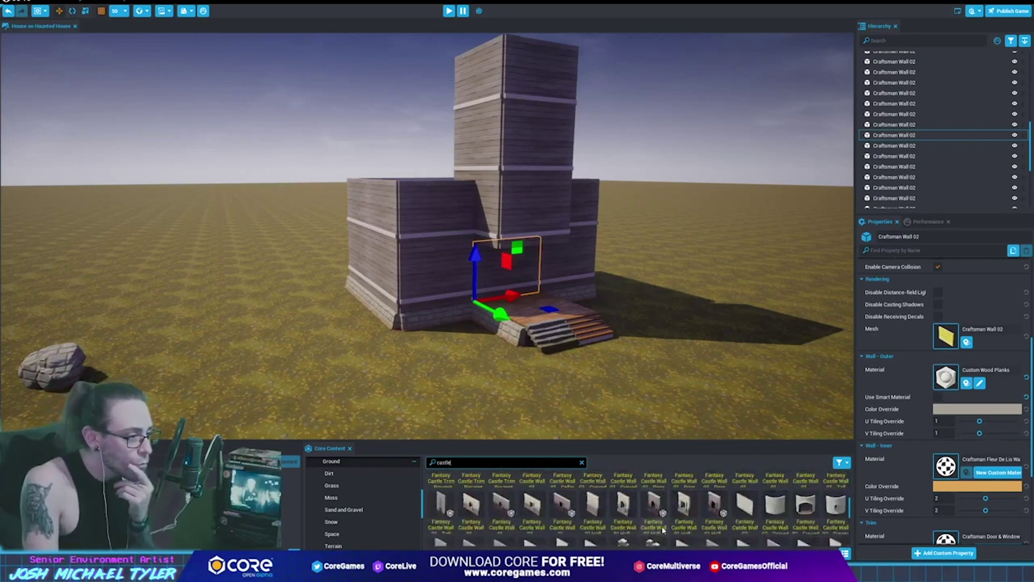
scroll(663, 530, down, 1)
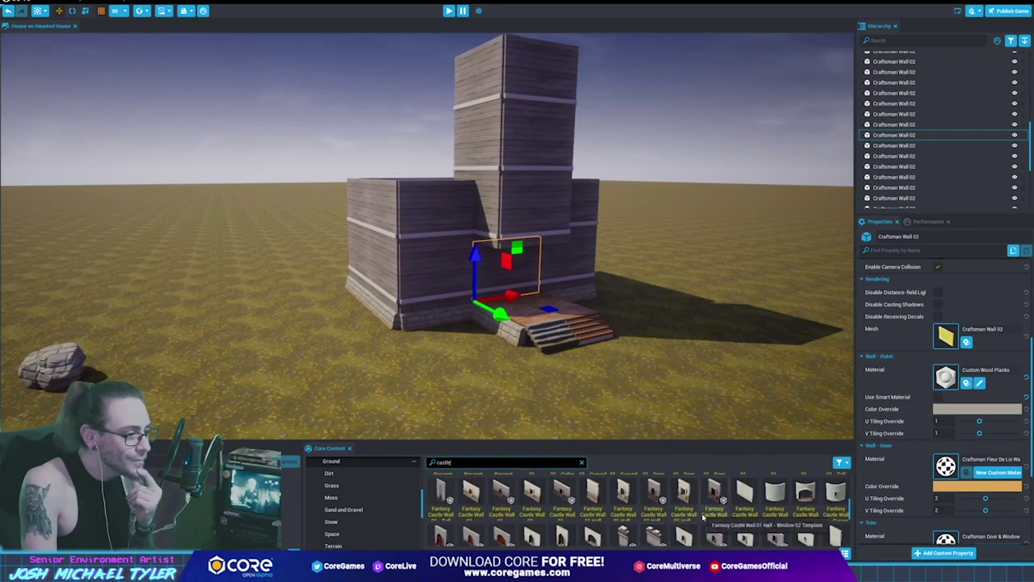
scroll(703, 518, down, 1)
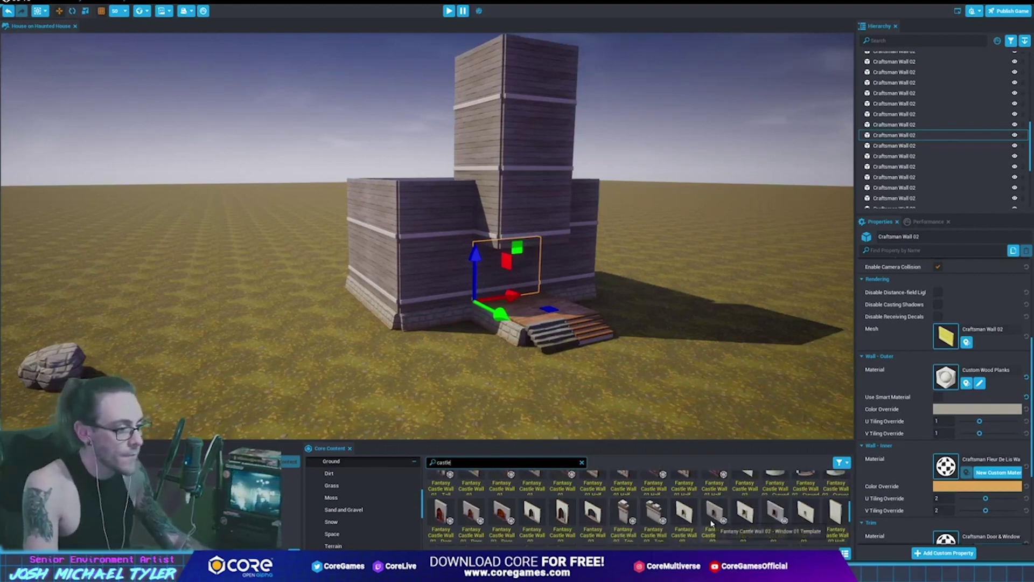
scroll(697, 523, down, 1)
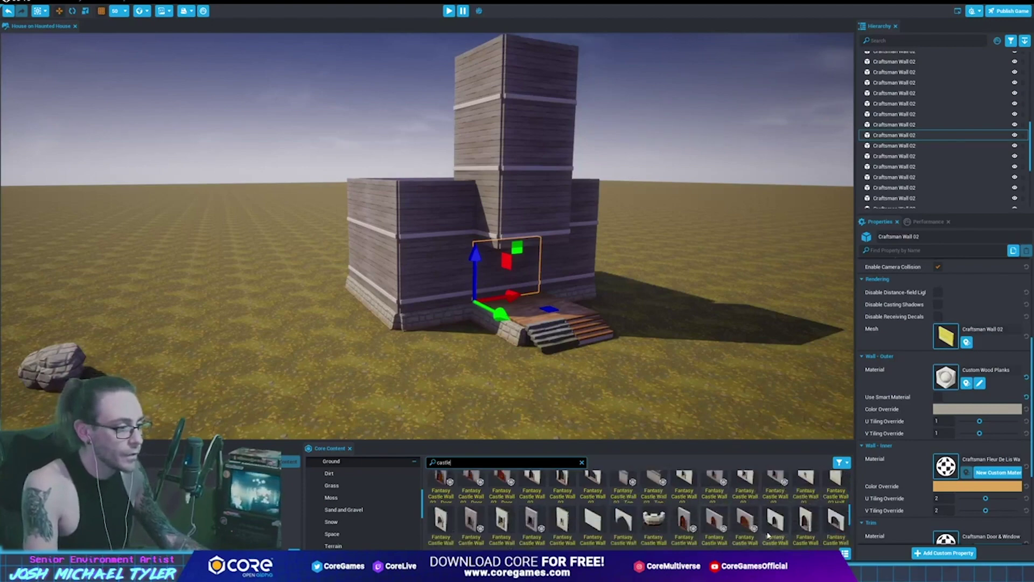
Multi-select the annex's Craftsman Wall 02 plank walls and the upper tower walls
alt+drag(652, 261, 694, 256)
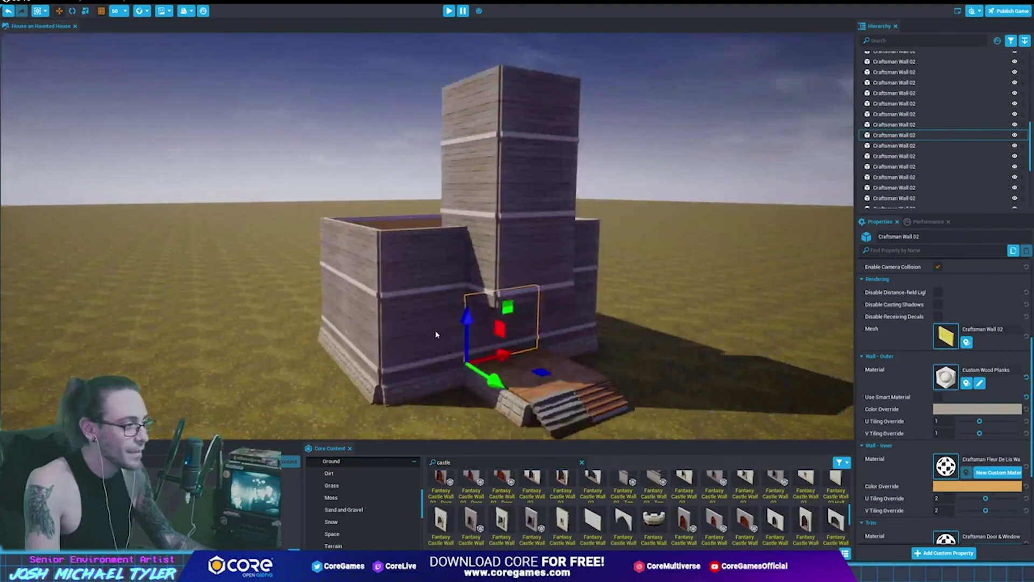
click(425, 268)
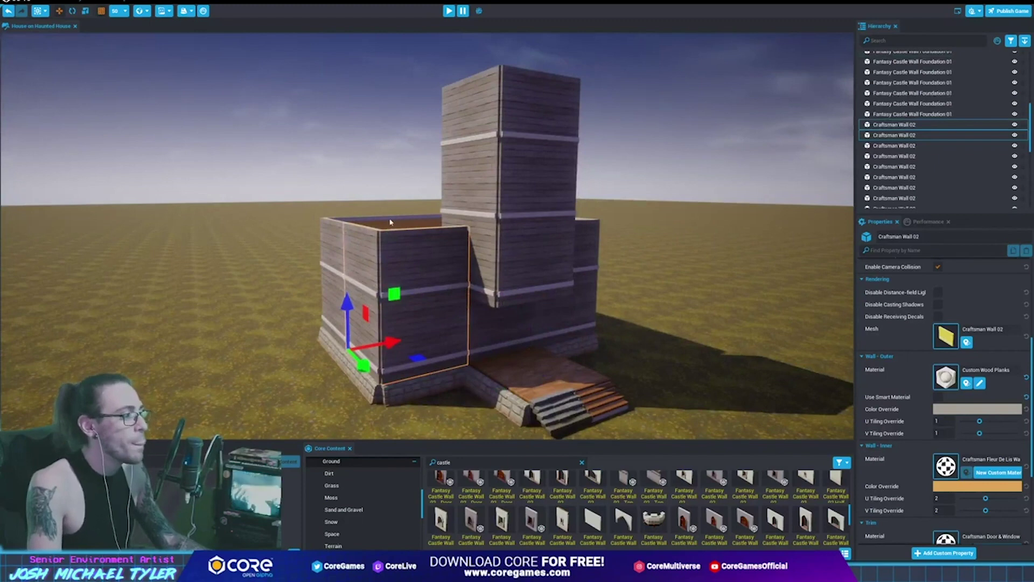
ctrl+click(391, 222)
ctrl+click(590, 276)
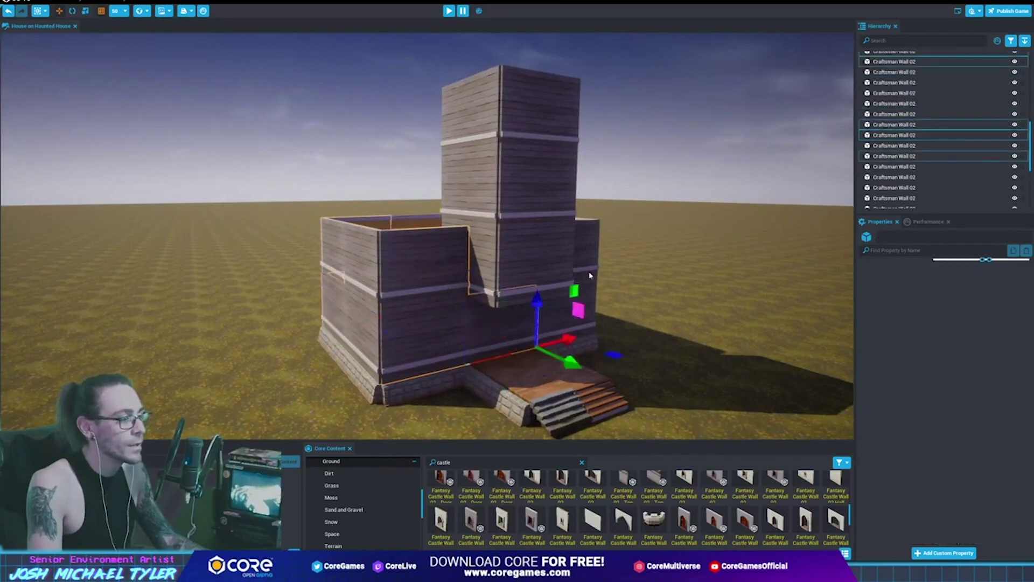
ctrl+click(516, 264)
ctrl+click(539, 178)
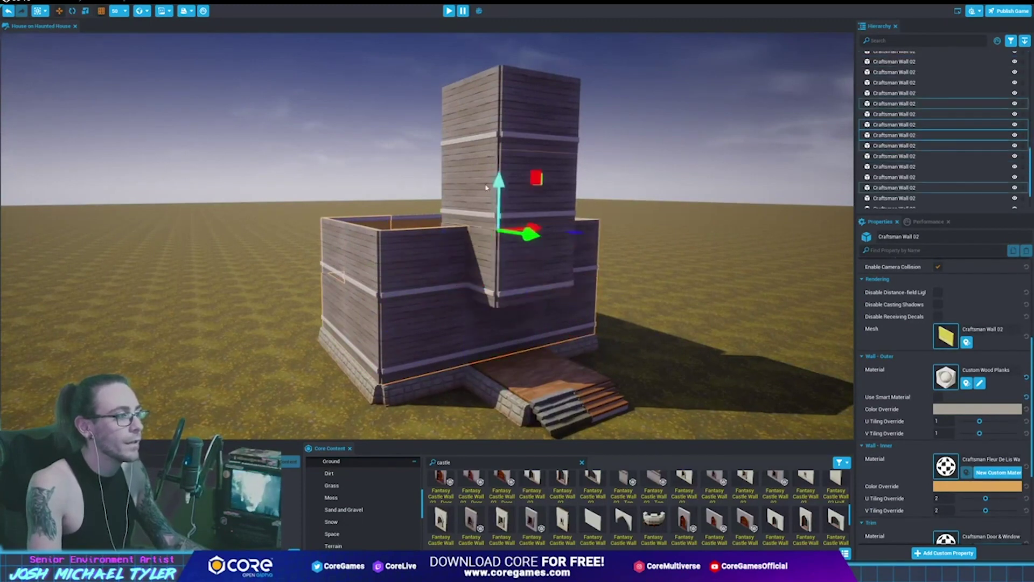
ctrl+click(469, 173)
ctrl+click(469, 102)
ctrl+click(547, 108)
Add the remaining front wall pieces and right wall pieces to the selection
alt+drag(636, 274, 212, 267)
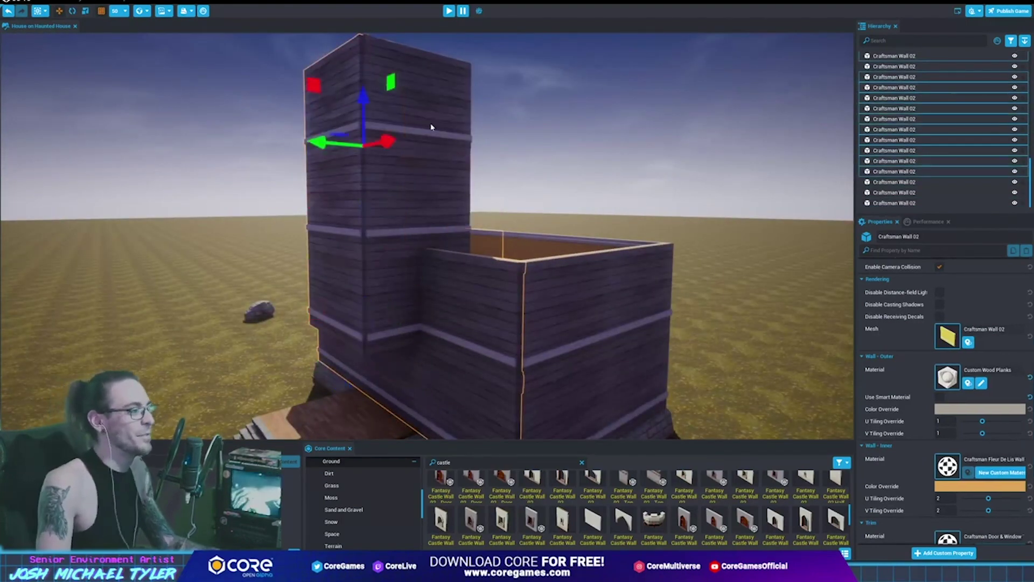
mouse_move(411, 192)
alt+mouse_down()
mouse_move(624, 288)
mouse_move(217, 269)
alt+mouse_up()
ctrl+click(231, 243)
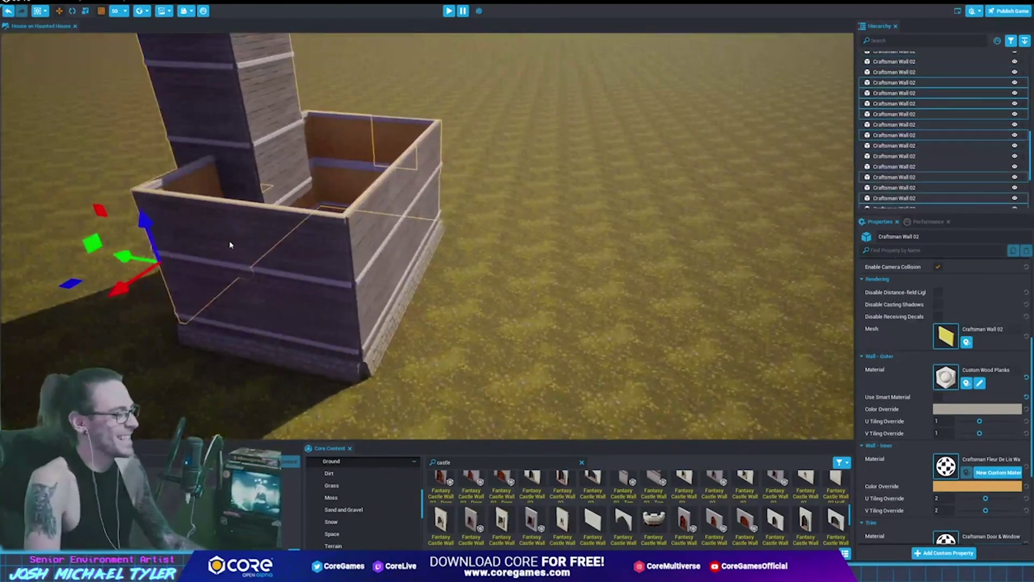
ctrl+click(308, 301)
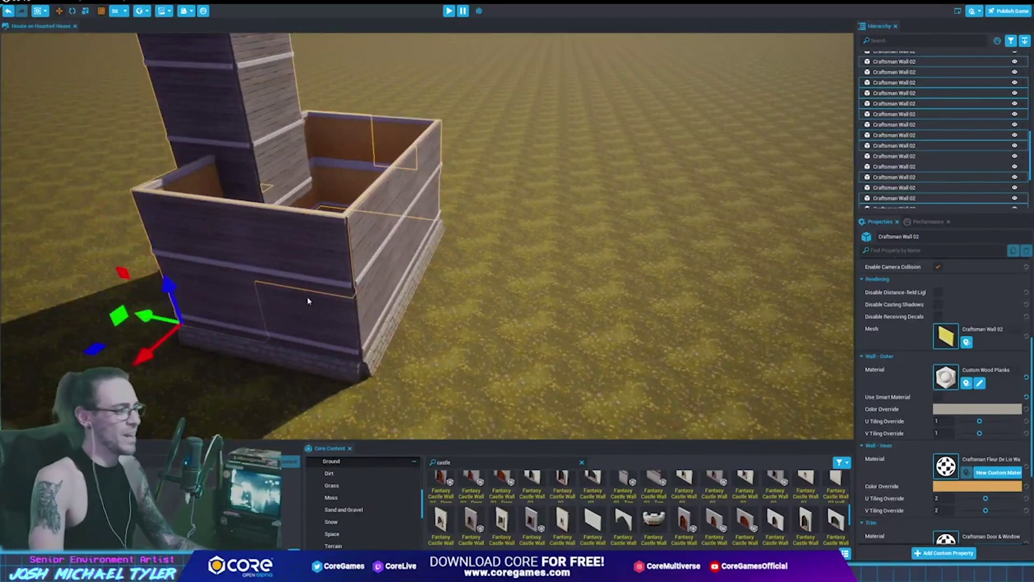
alt+drag(584, 293, 577, 300)
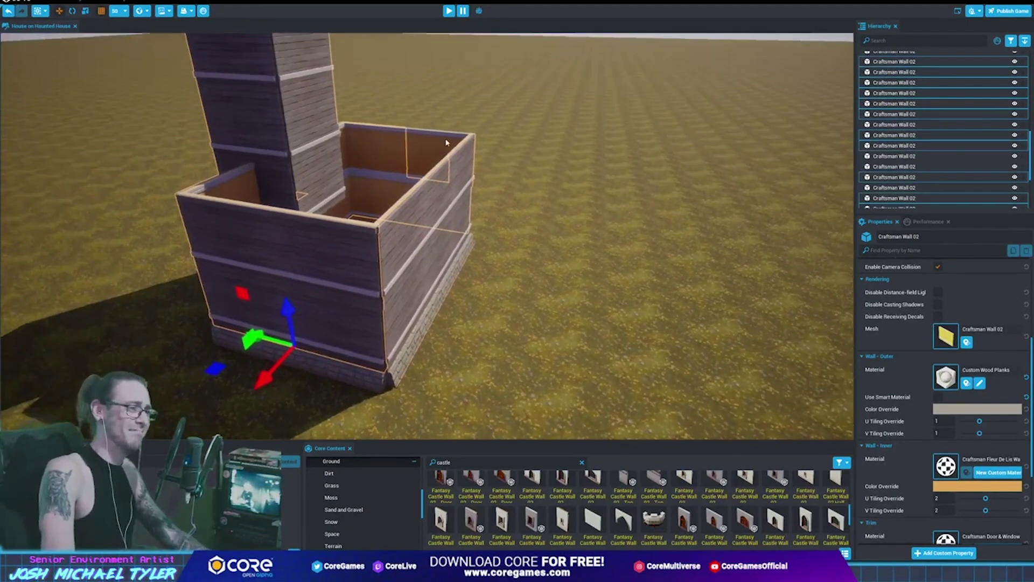
ctrl+click(445, 168)
ctrl+click(374, 299)
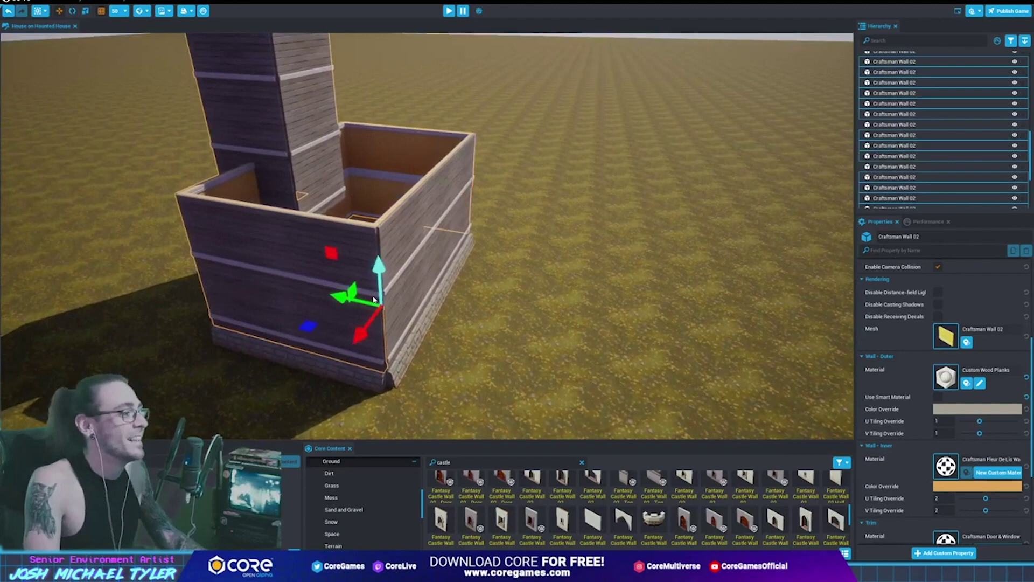
ctrl+click(400, 322)
ctrl+click(426, 243)
ctrl+click(454, 184)
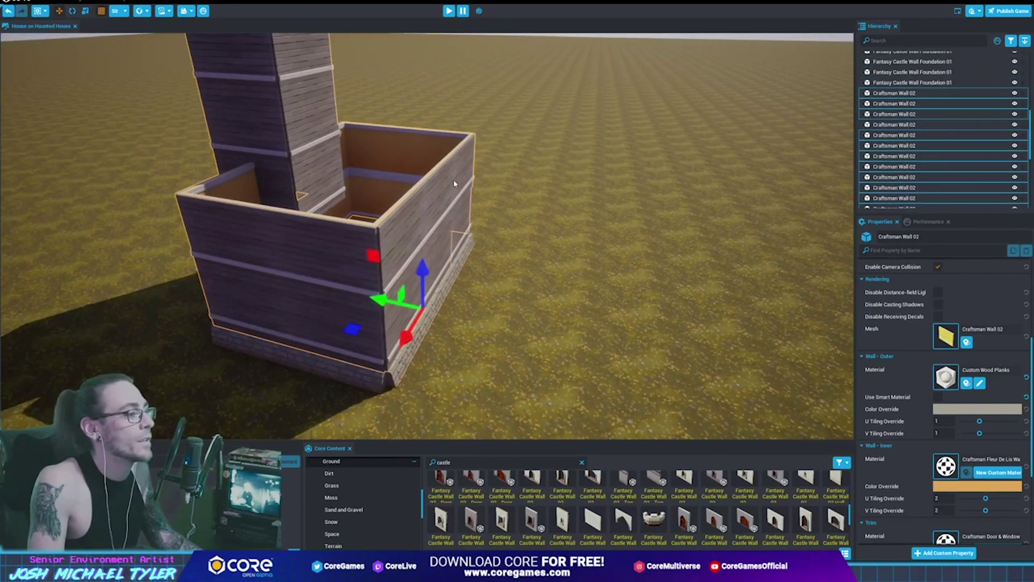
ctrl+click(459, 232)
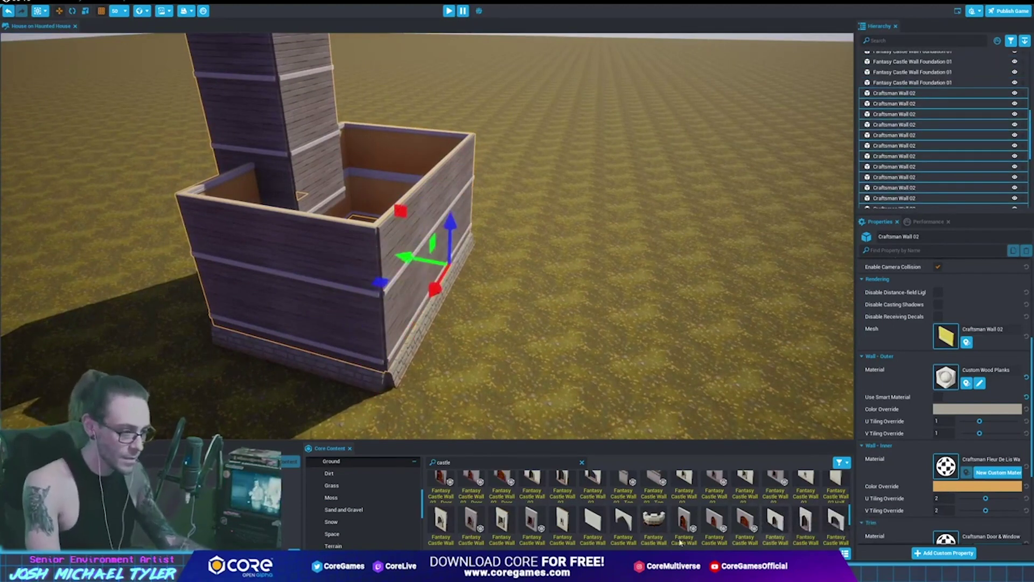
scroll(680, 543, down, 1)
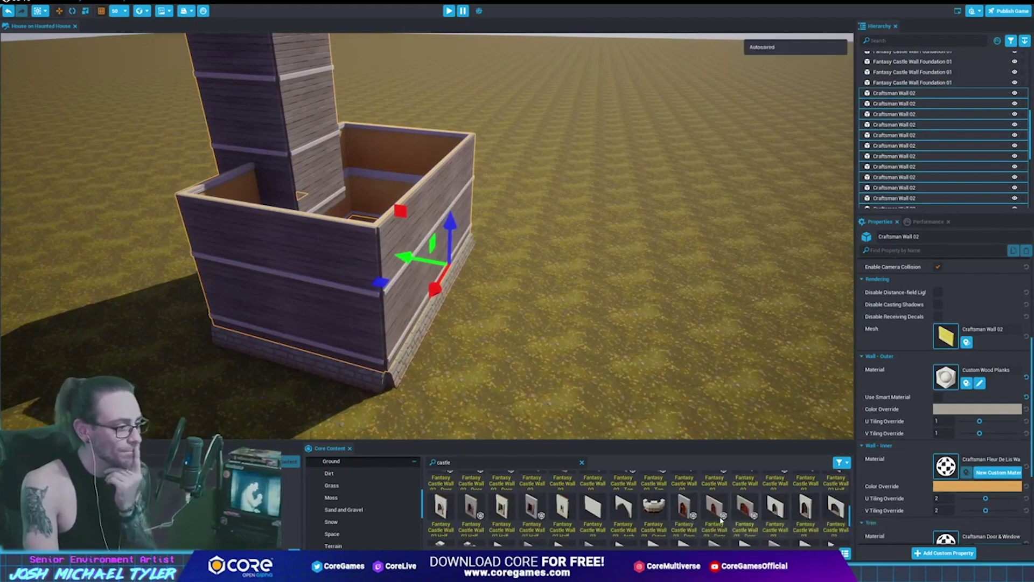
scroll(521, 511, up, 1)
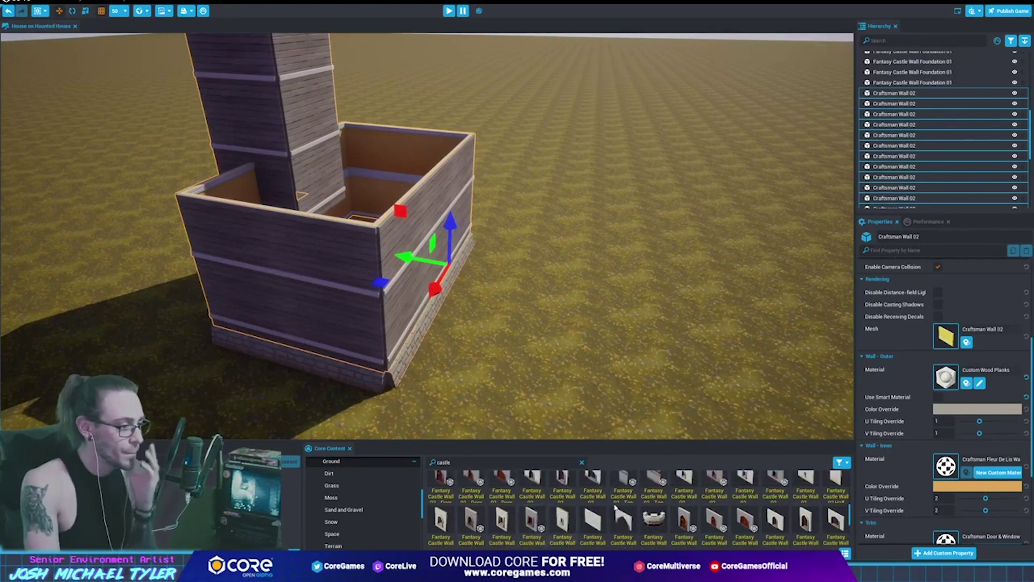
scroll(592, 506, up, 1)
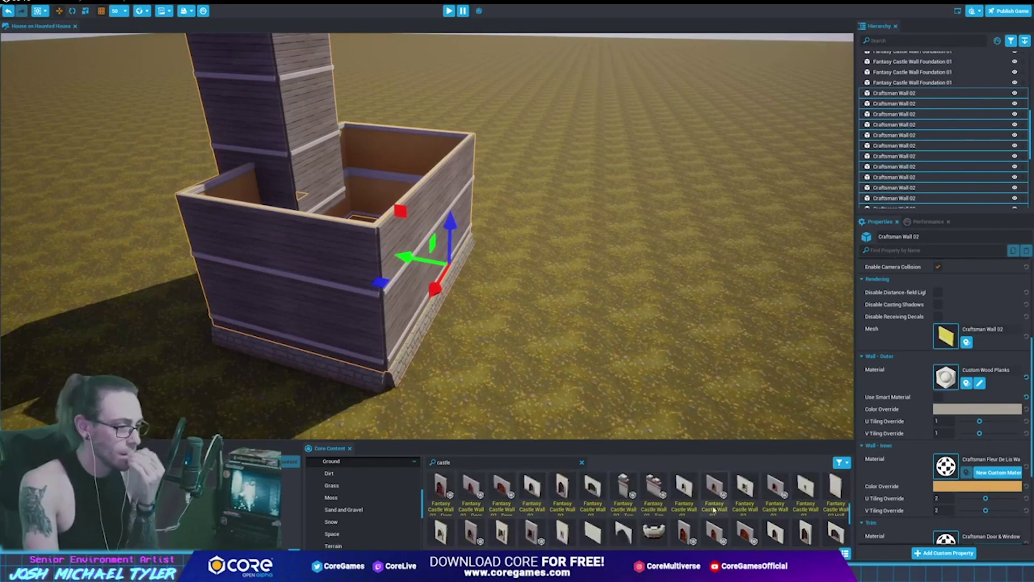
scroll(712, 514, up, 1)
scroll(710, 523, up, 1)
scroll(708, 530, up, 2)
scroll(706, 539, up, 1)
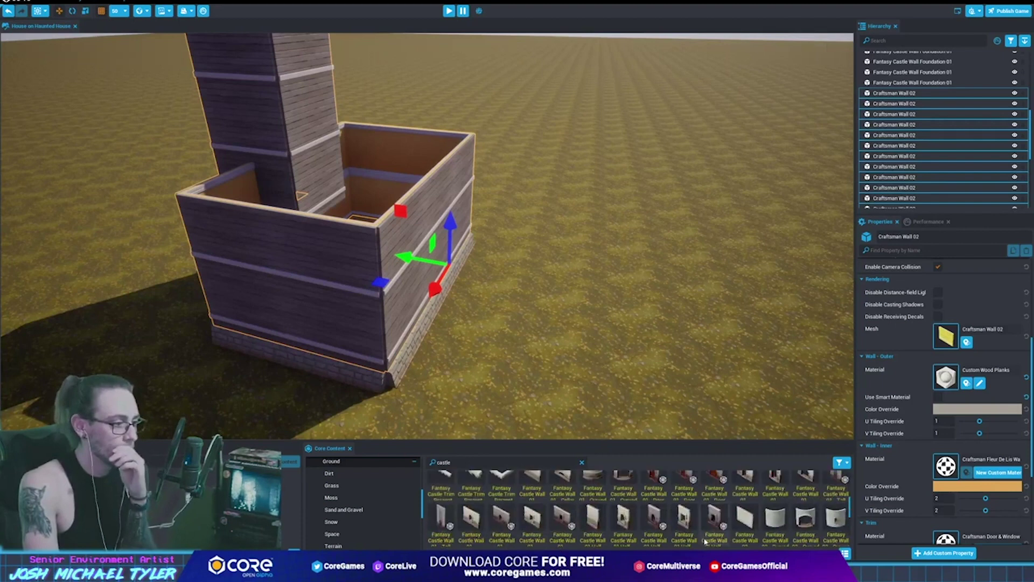
scroll(717, 536, down, 1)
scroll(749, 528, down, 2)
scroll(776, 521, down, 1)
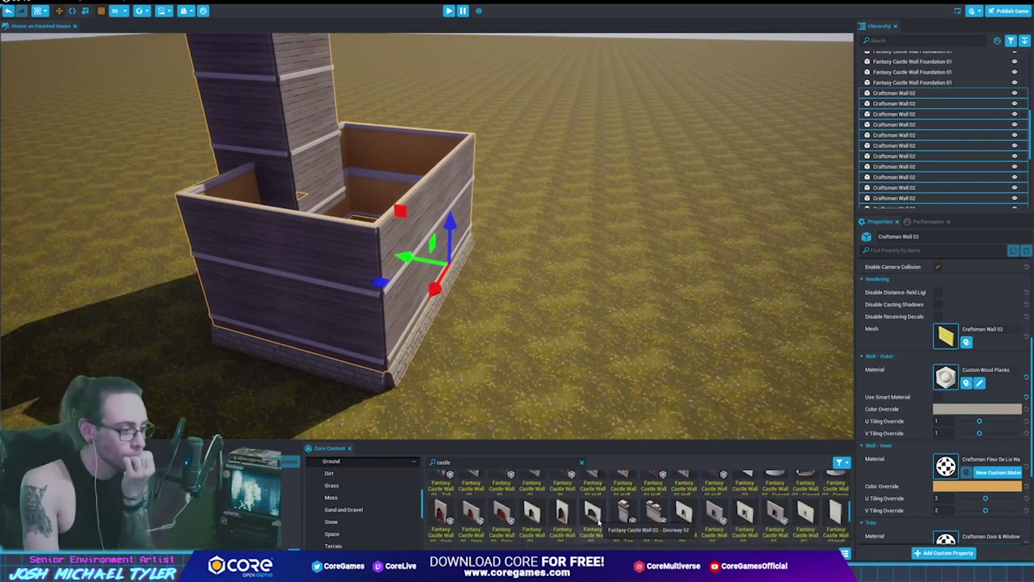
scroll(695, 514, up, 1)
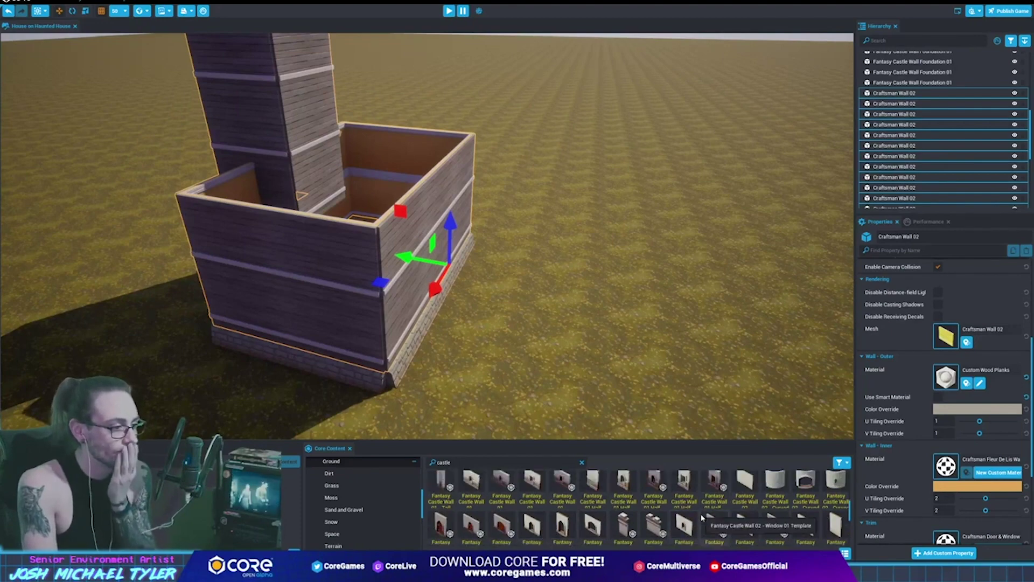
Swap the selected walls' mesh to Fantasy Castle Wall 02
drag(748, 487, 946, 336)
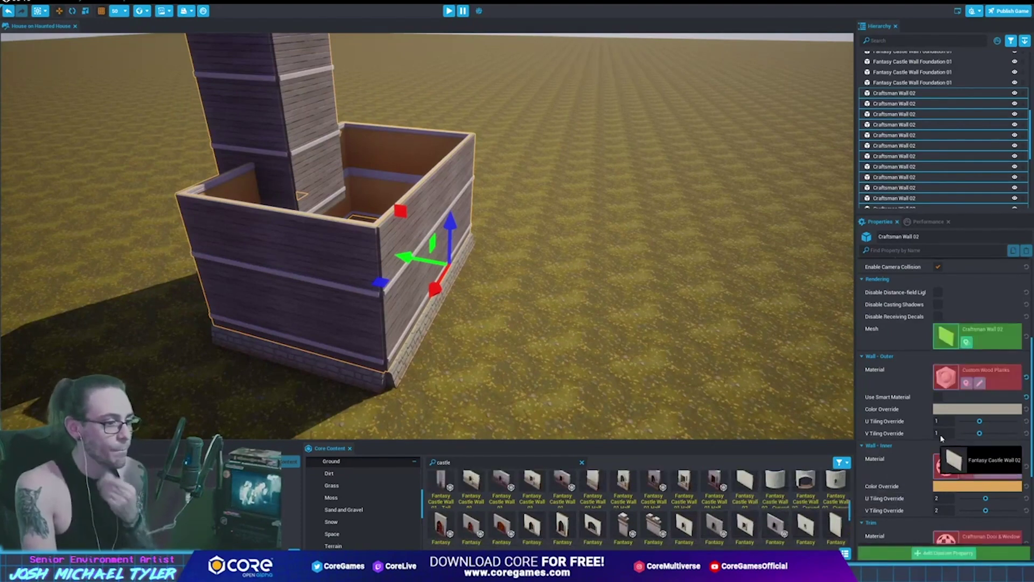
scroll(520, 352, down, 3)
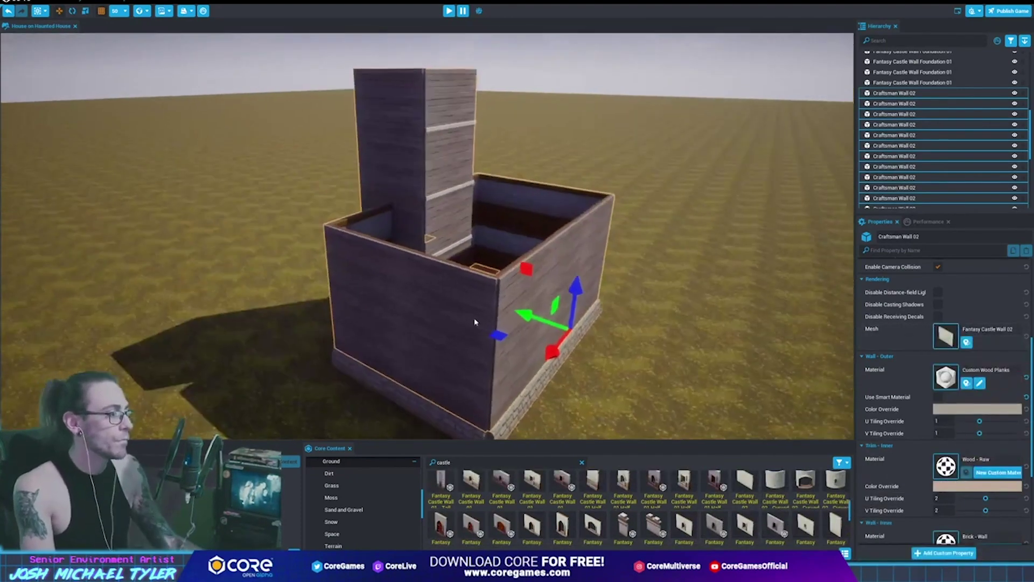
alt+drag(521, 351, 530, 313)
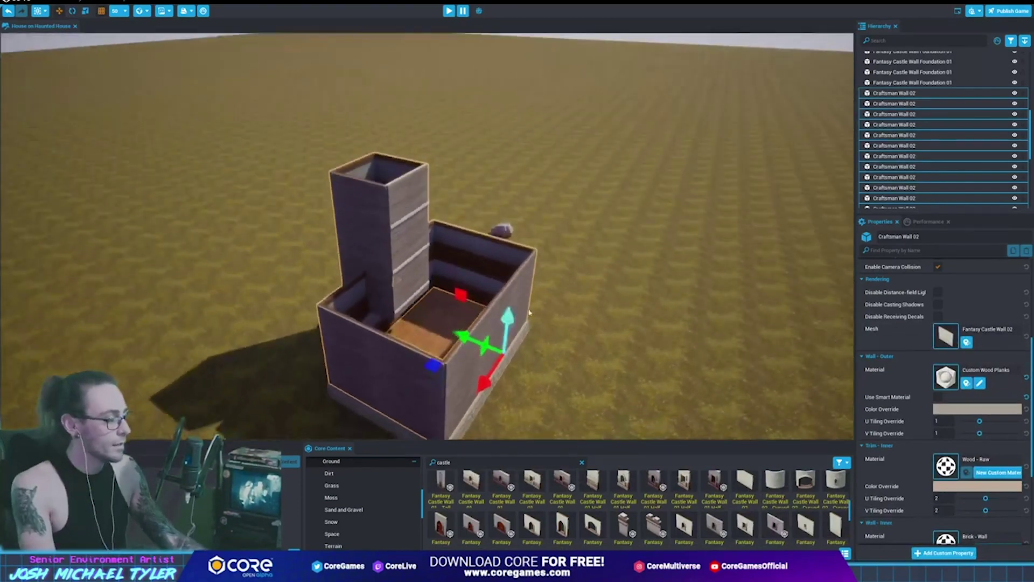
scroll(529, 313, up, 5)
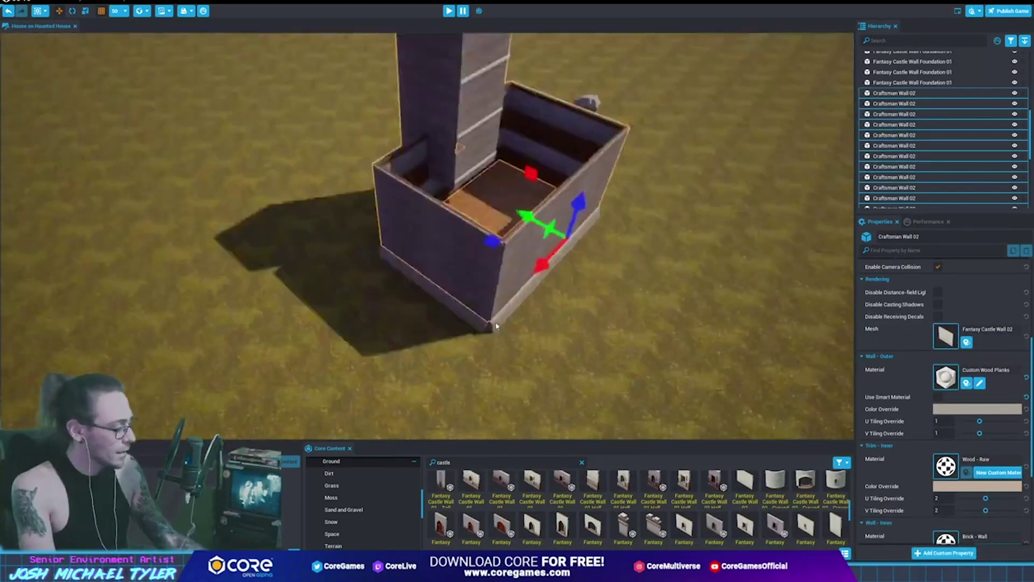
Inspect the new castle-wall surface up close and select only the wall beside the stairs
alt+drag(641, 268, 751, 278)
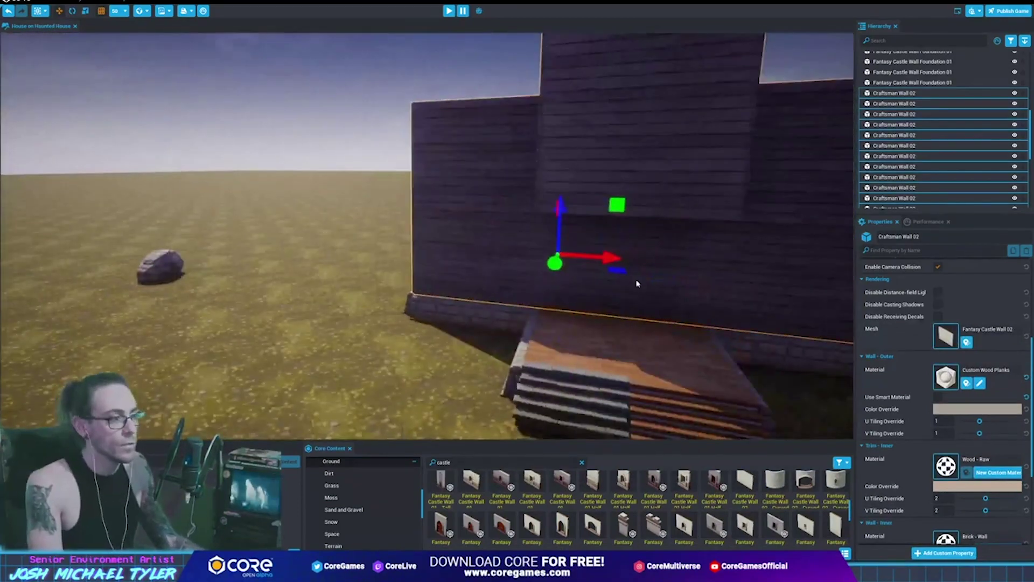
click(637, 282)
alt+drag(637, 281, 319, 255)
scroll(320, 255, up, 3)
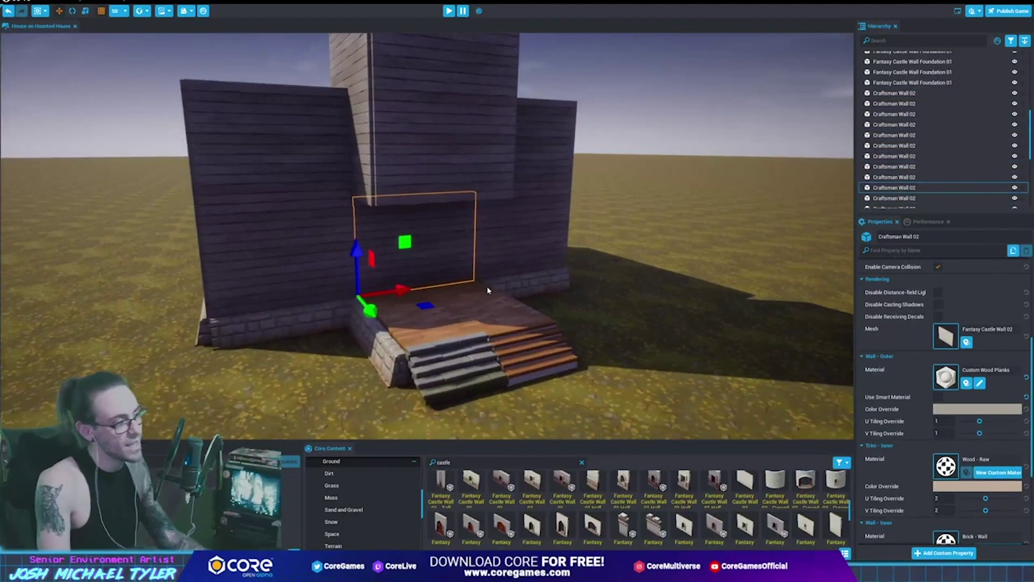